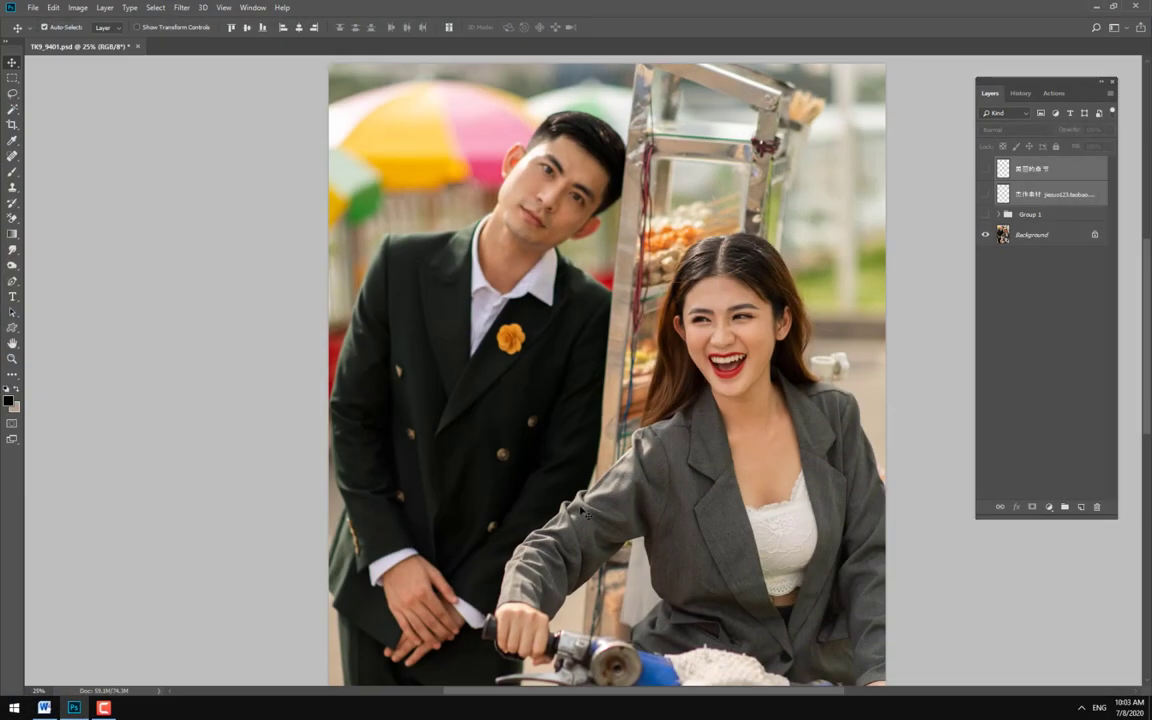
- Select the Background layer and set the Tools panel to a two-column layout
click(1045, 236)
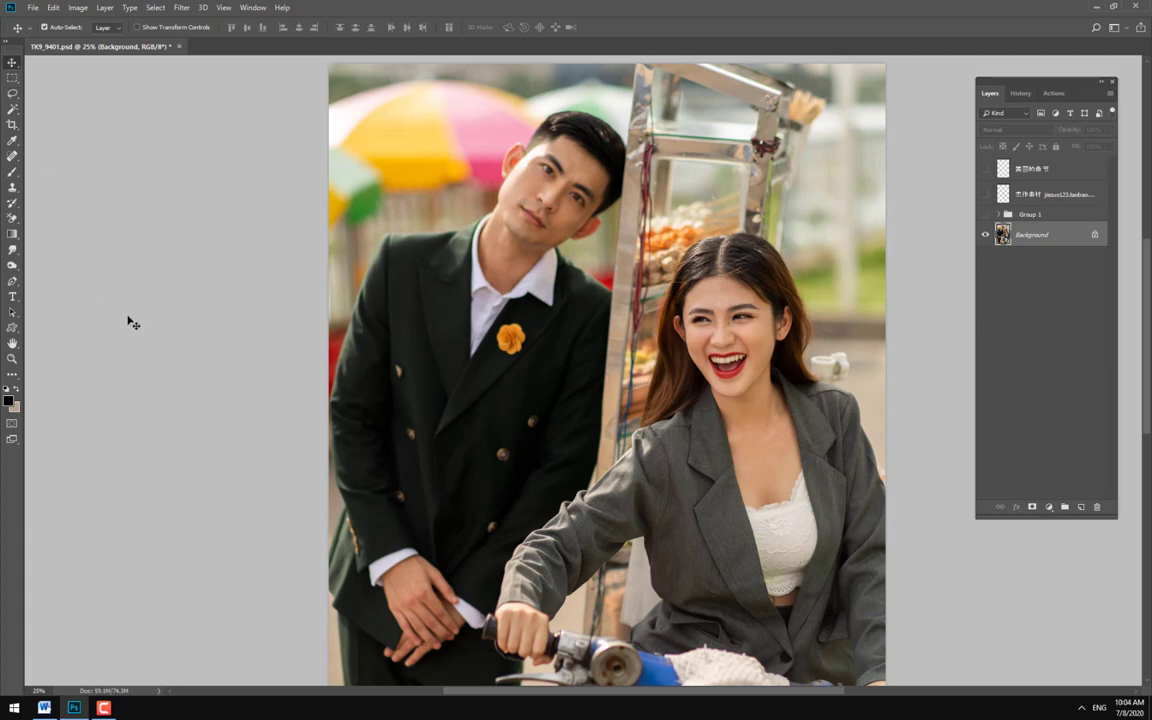
click(6, 44)
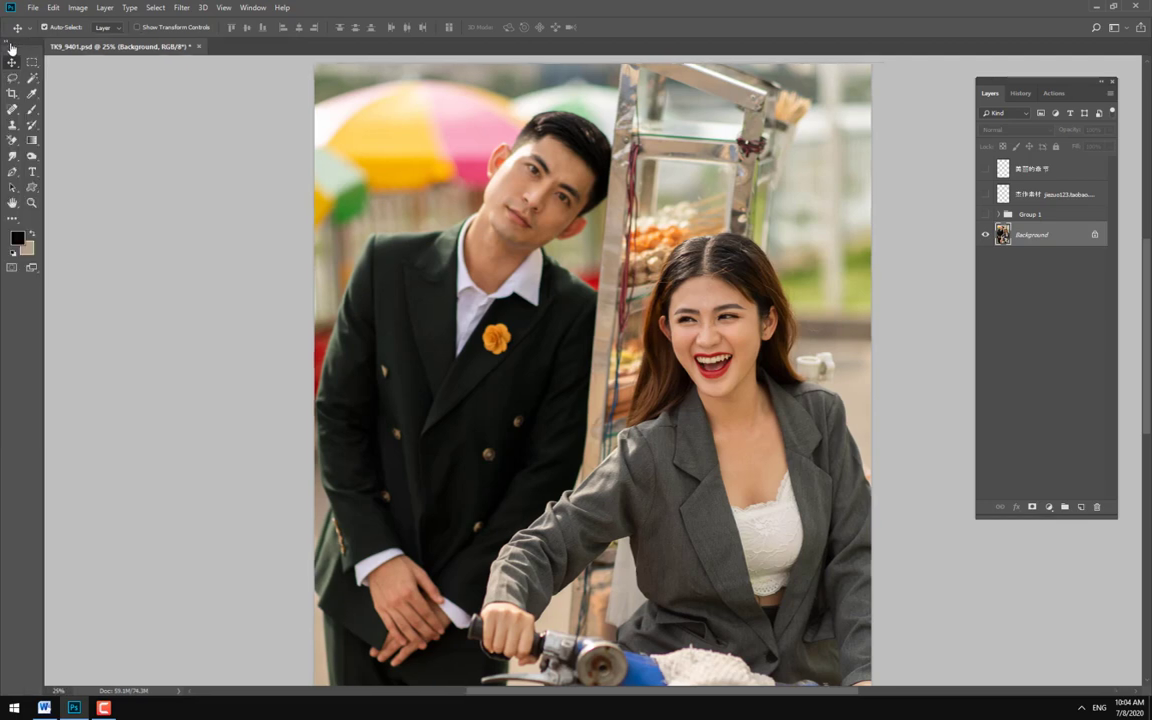
click(9, 46)
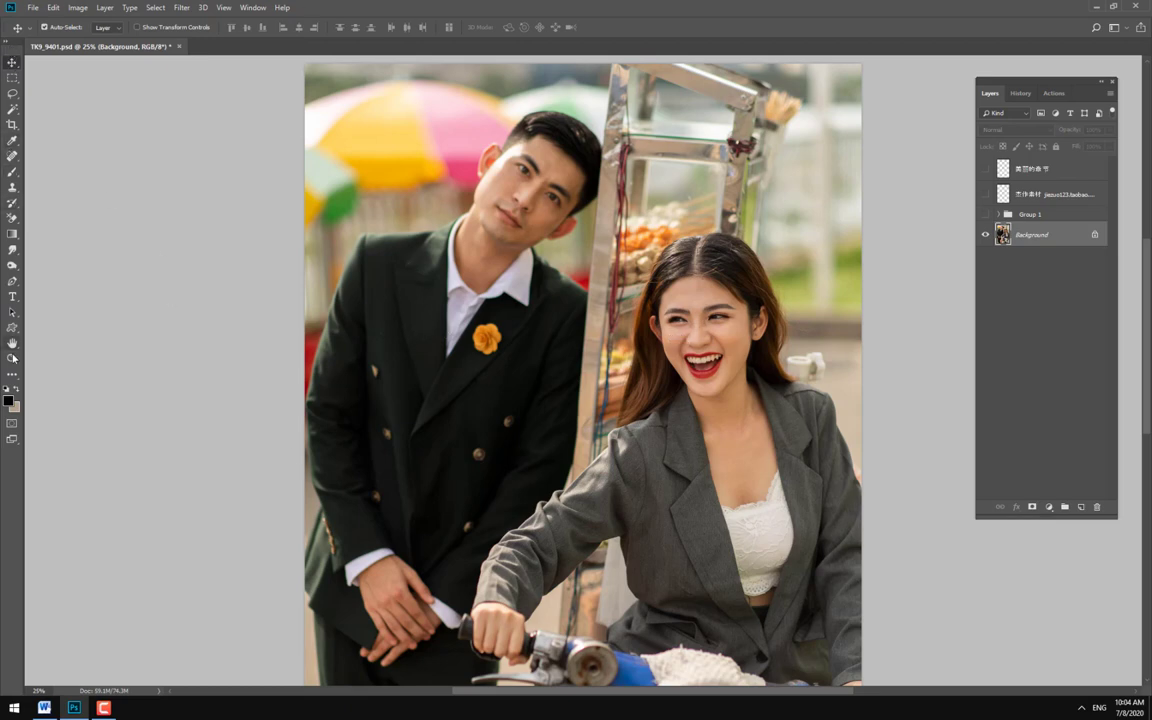
click(12, 46)
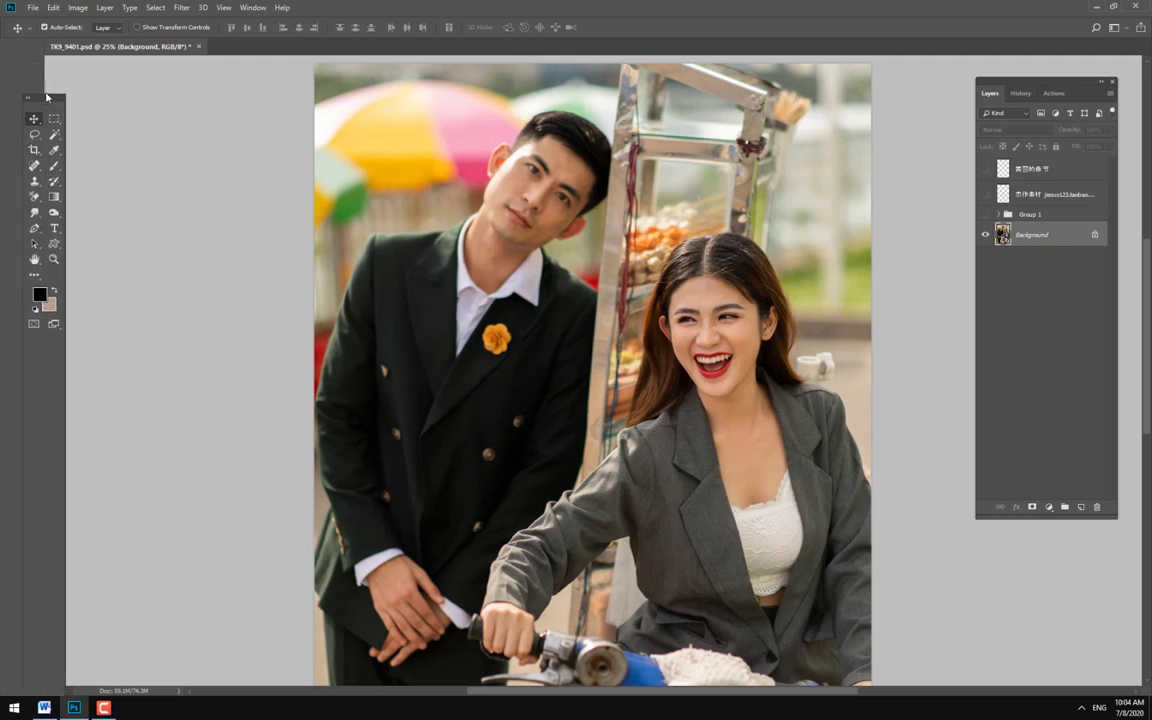
- Float the Tools panel, then pull TK9_9401.psd out into its own floating window
drag(25, 62, 49, 97)
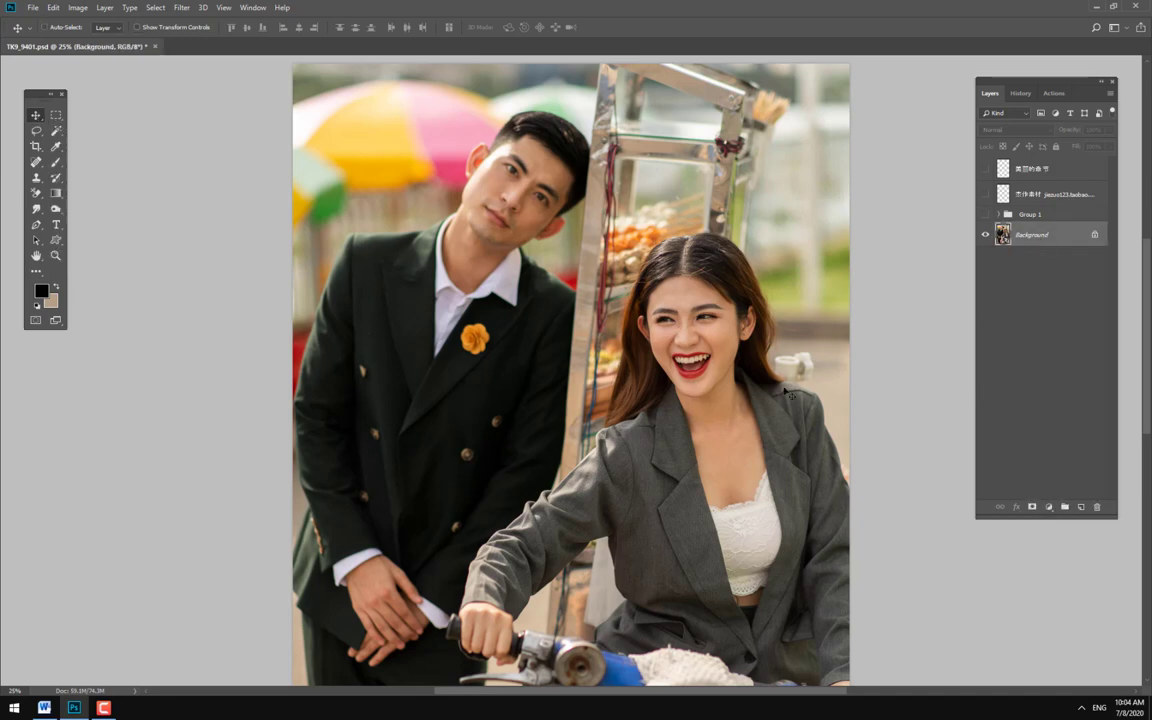
drag(105, 47, 117, 67)
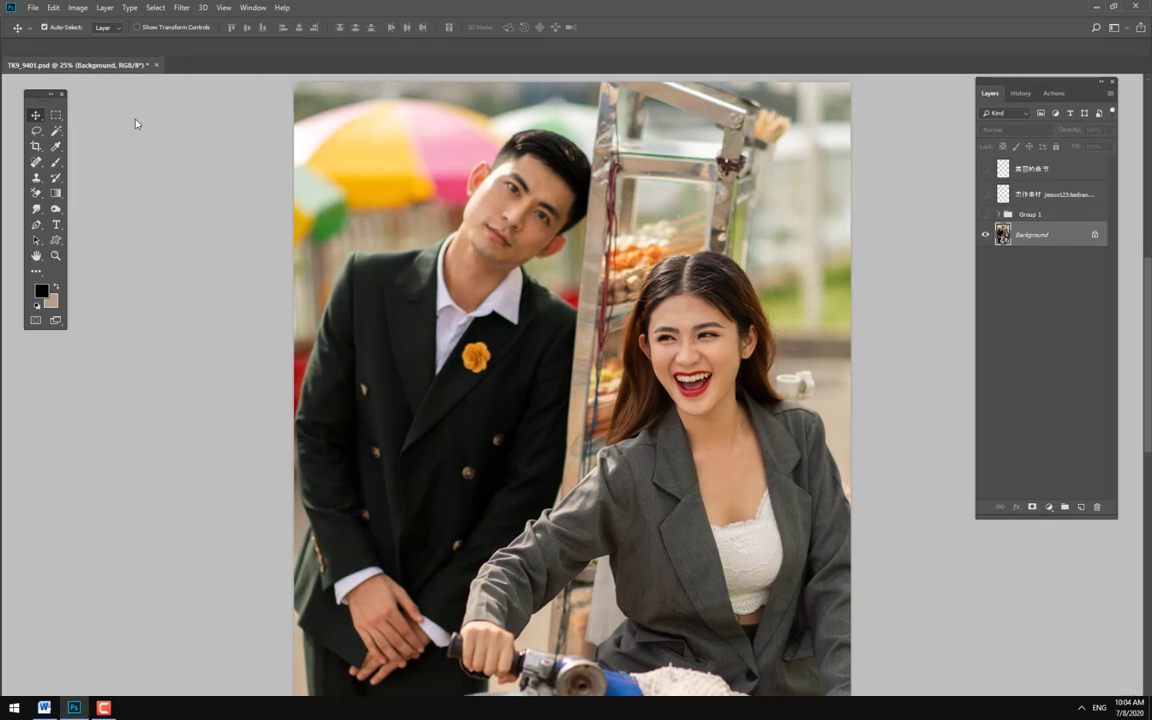
drag(137, 123, 140, 125)
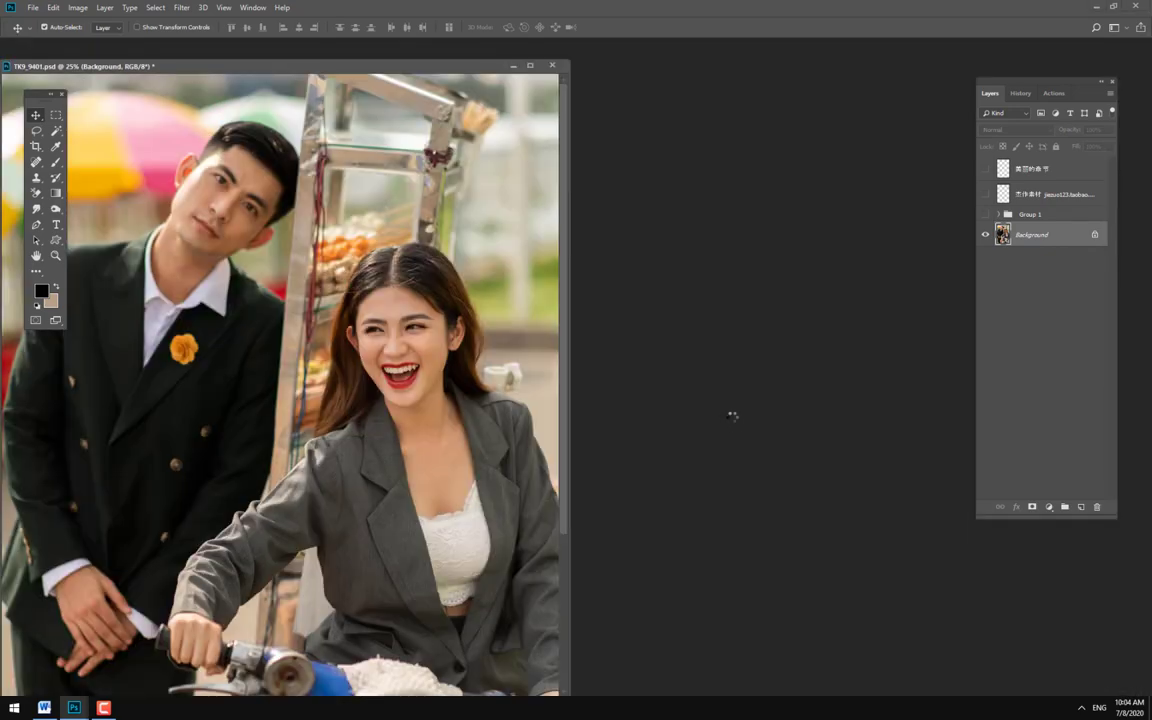
- Open TK9_9406.NEF through Camera Raw and float its window beside the TK9_9401.psd portrait
double_click(731, 417)
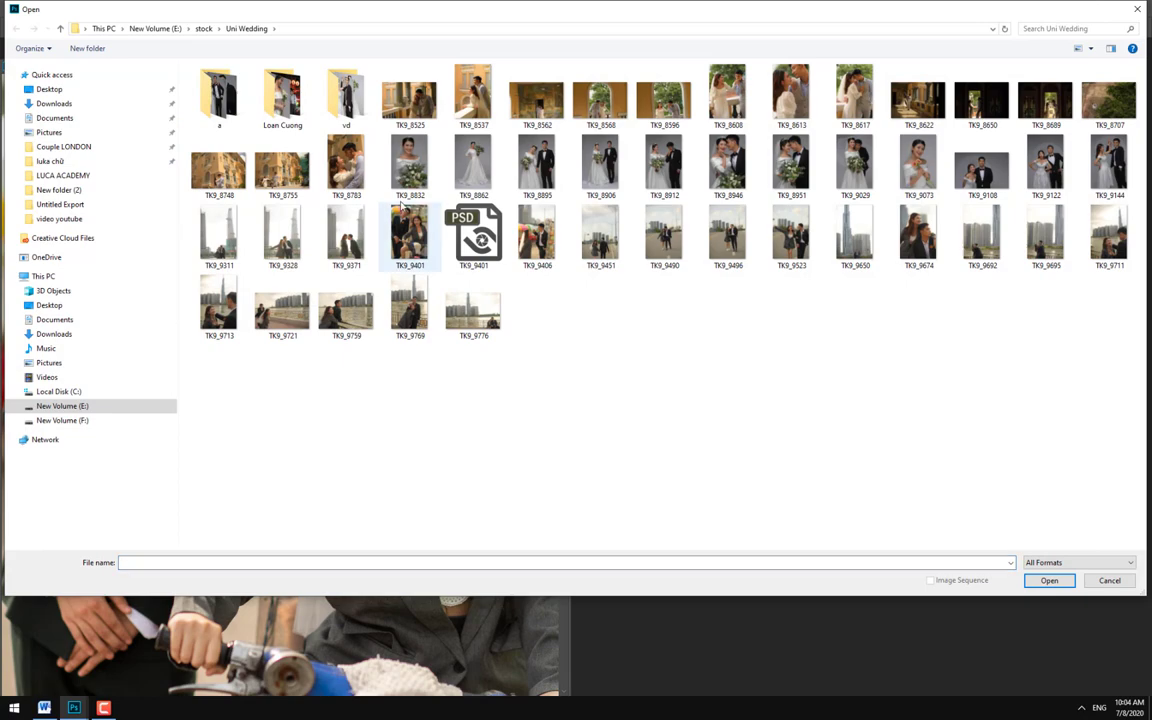
double_click(494, 223)
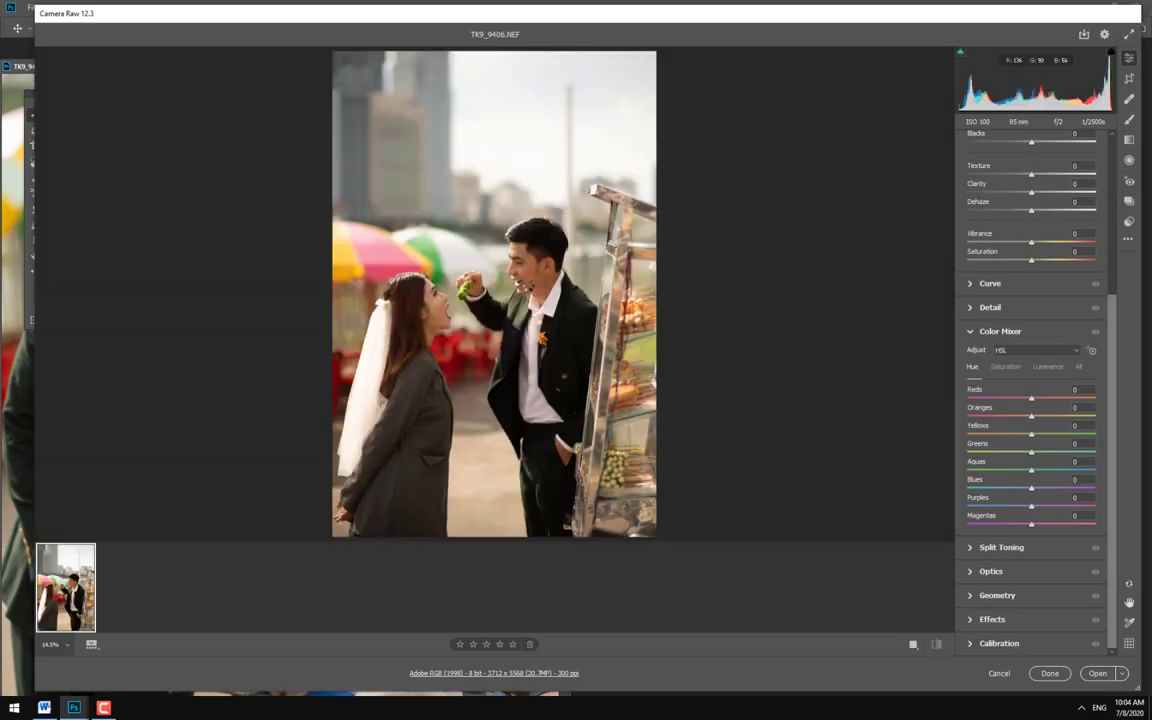
click(1093, 674)
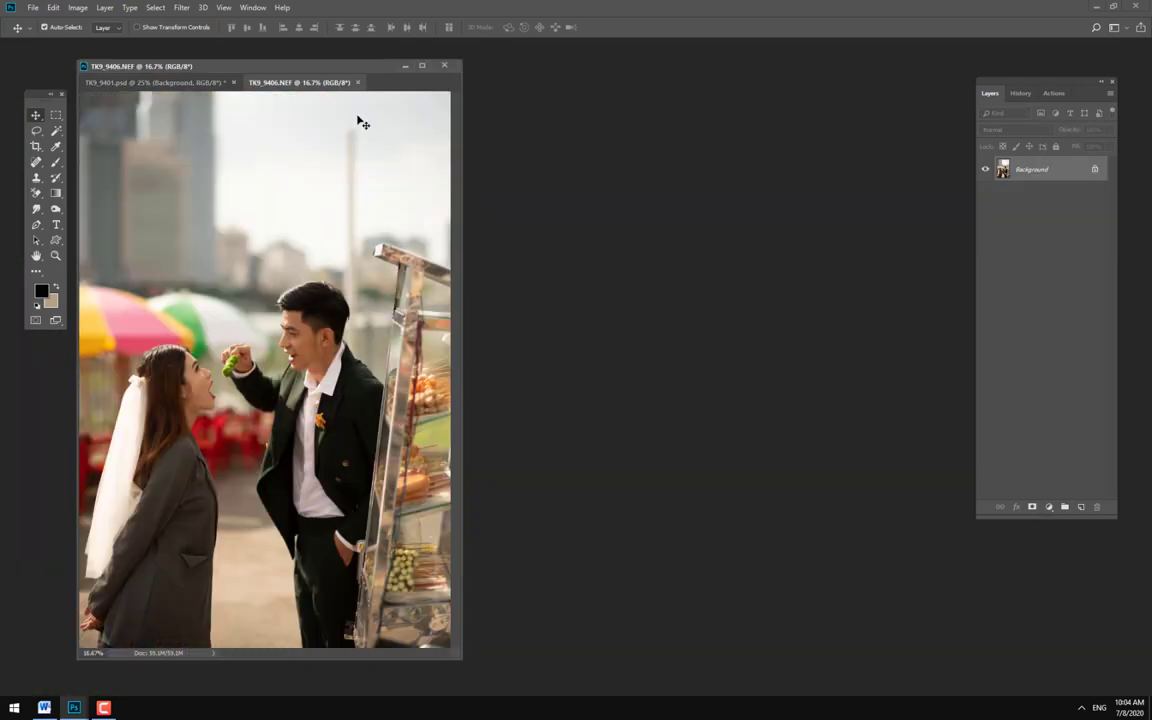
drag(150, 68, 730, 126)
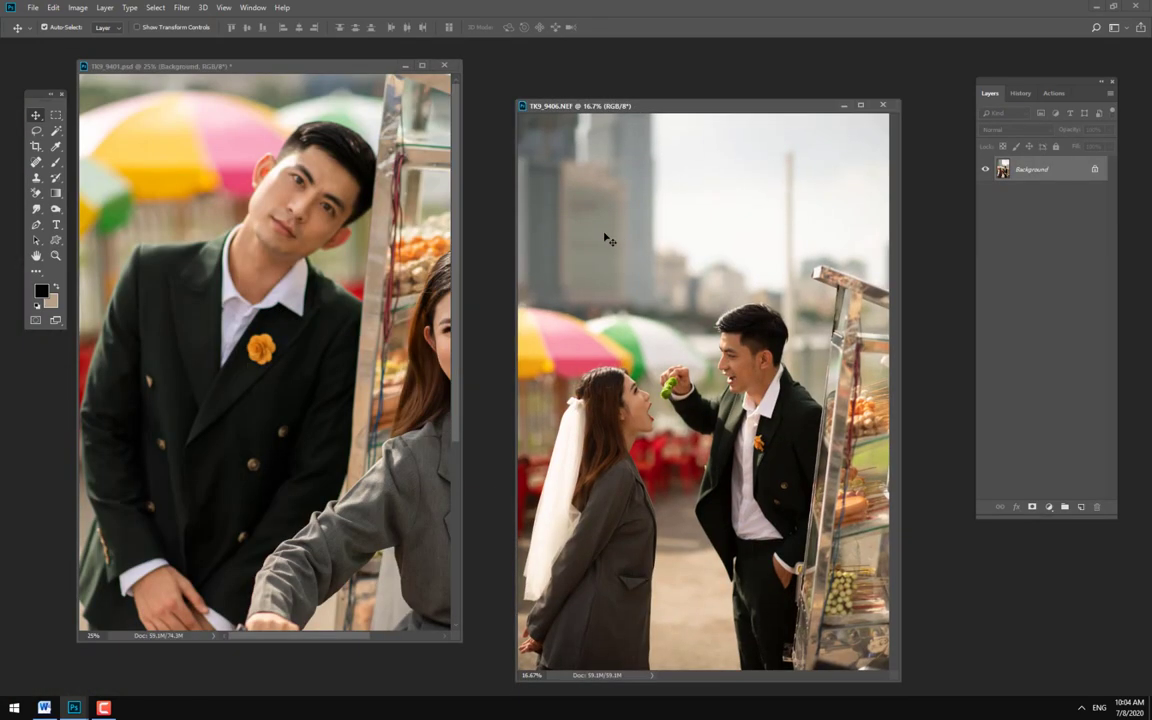
mouse_move(605, 238)
mouse_down()
mouse_move(505, 308)
mouse_move(245, 308)
mouse_up()
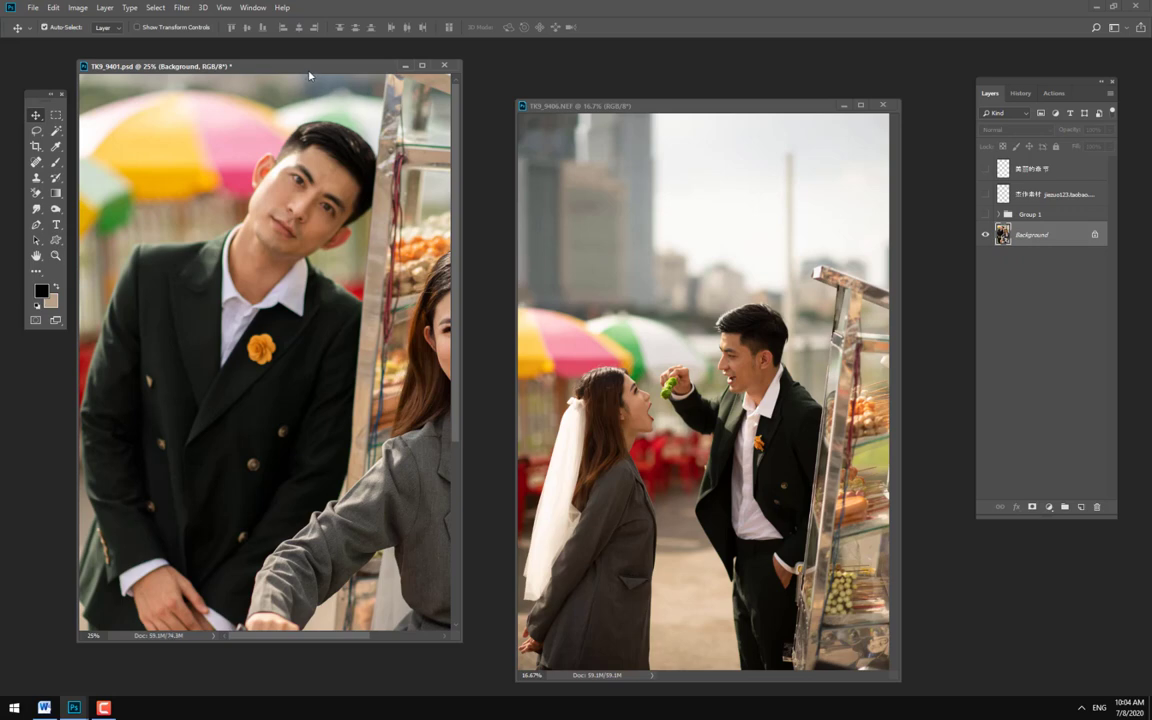
drag(282, 69, 331, 73)
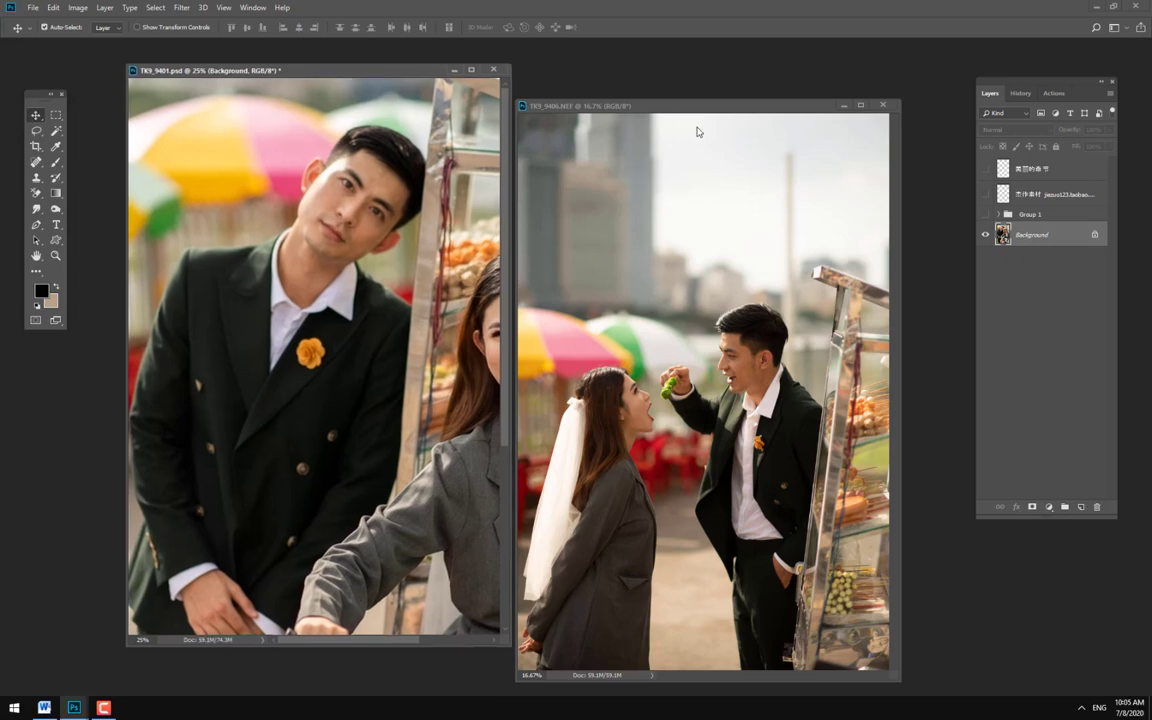
drag(700, 105, 805, 104)
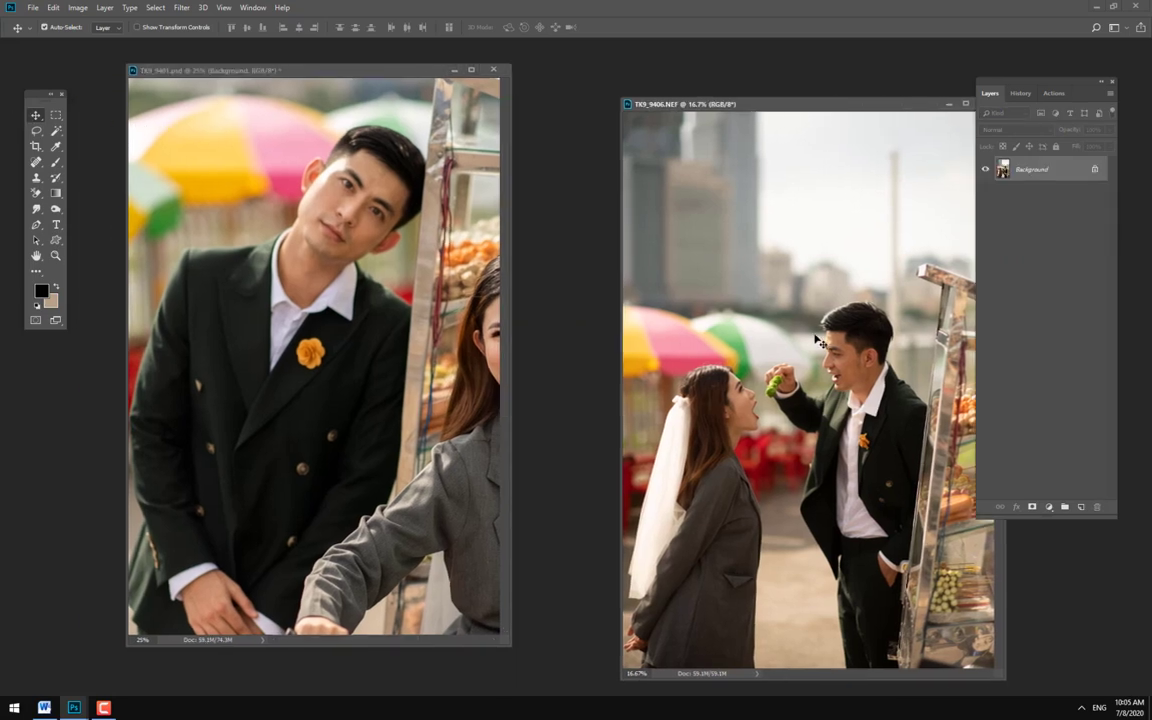
drag(425, 70, 444, 116)
click(657, 256)
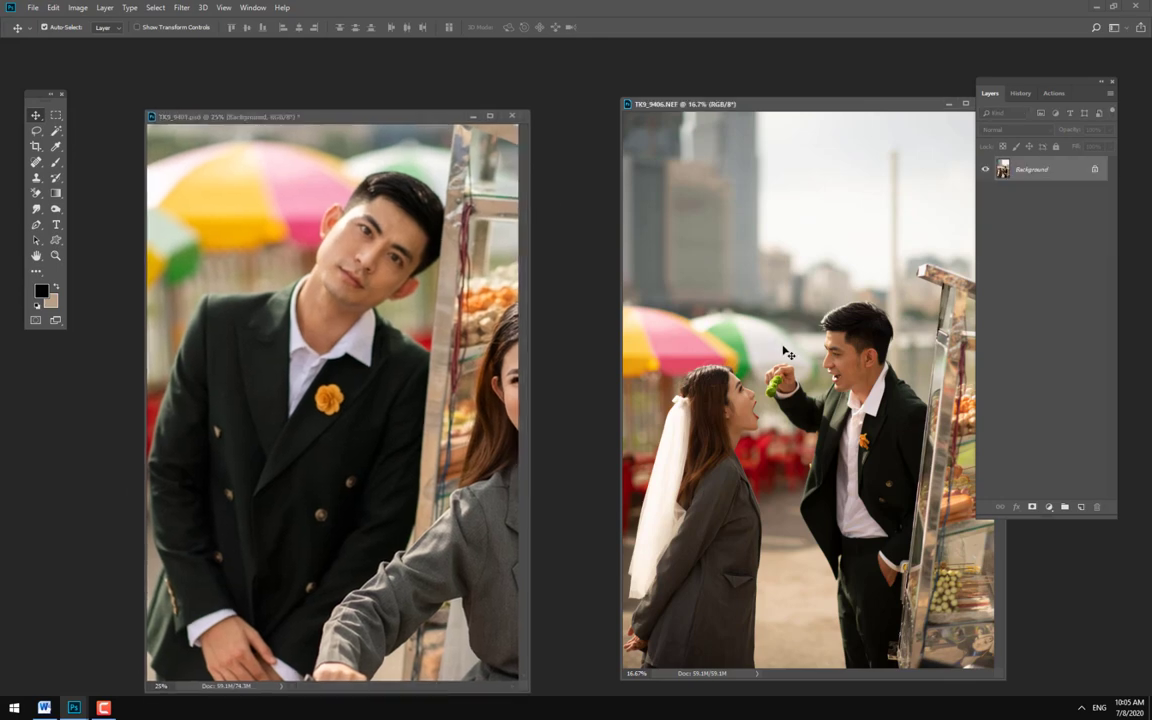
drag(803, 298, 424, 344)
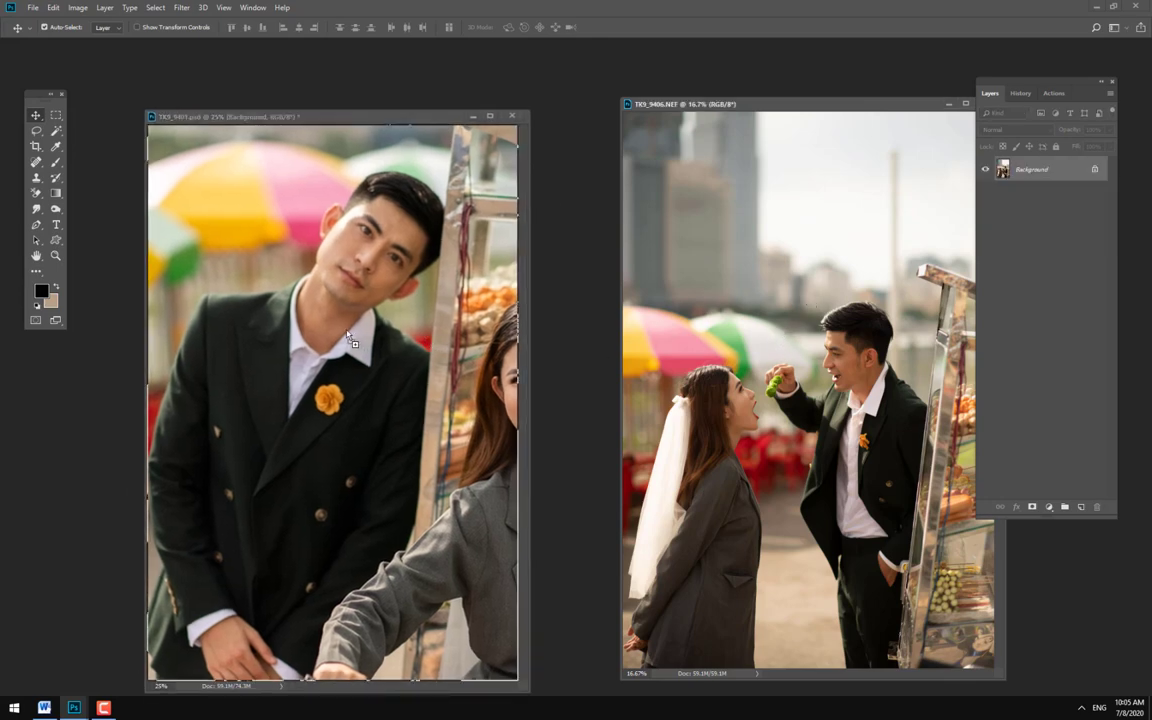
drag(349, 337, 352, 337)
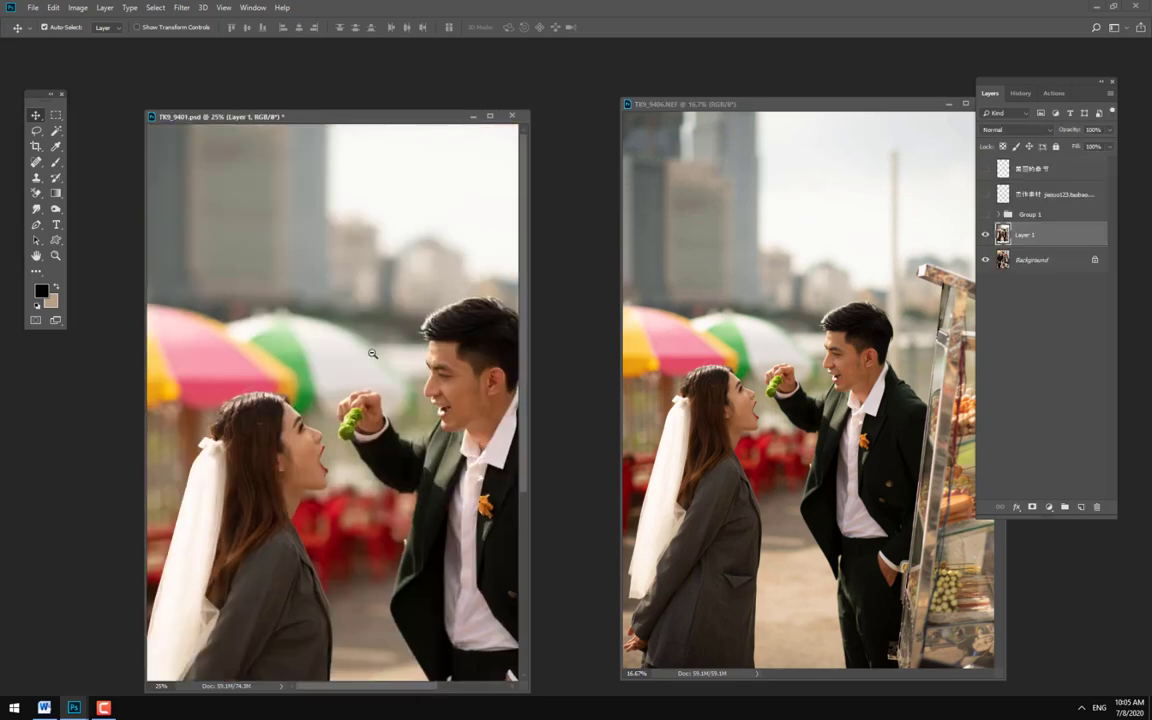
key(ctrl+minus)
key(ctrl+minus)
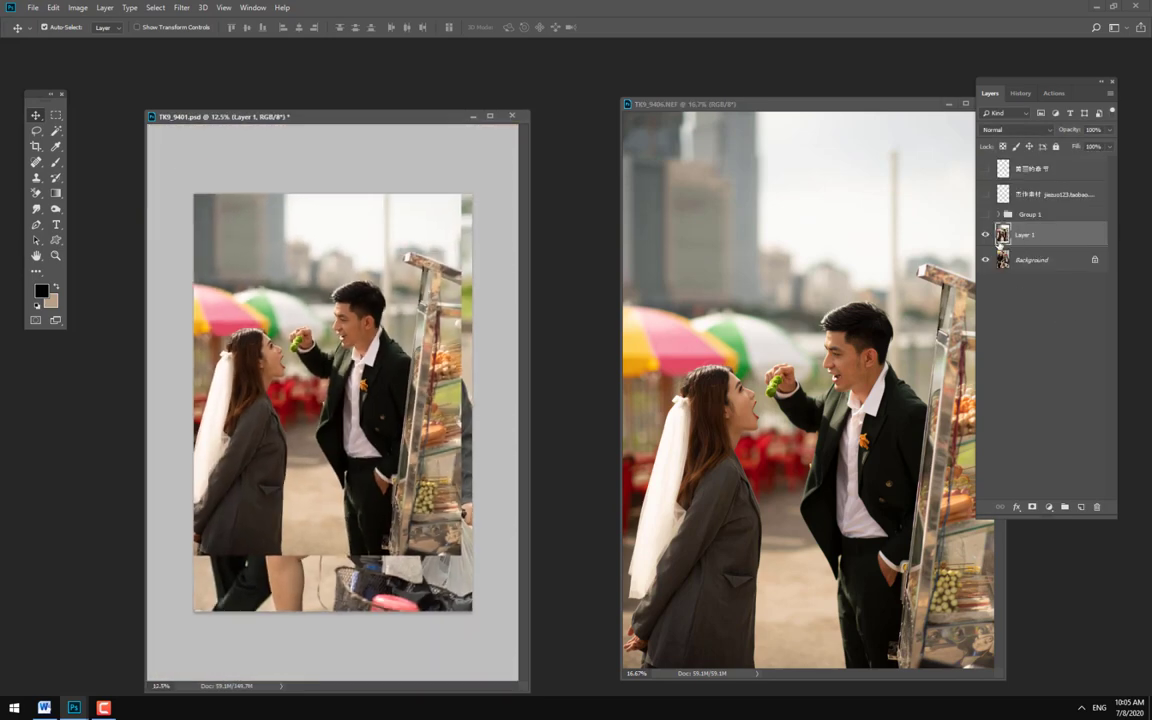
click(986, 235)
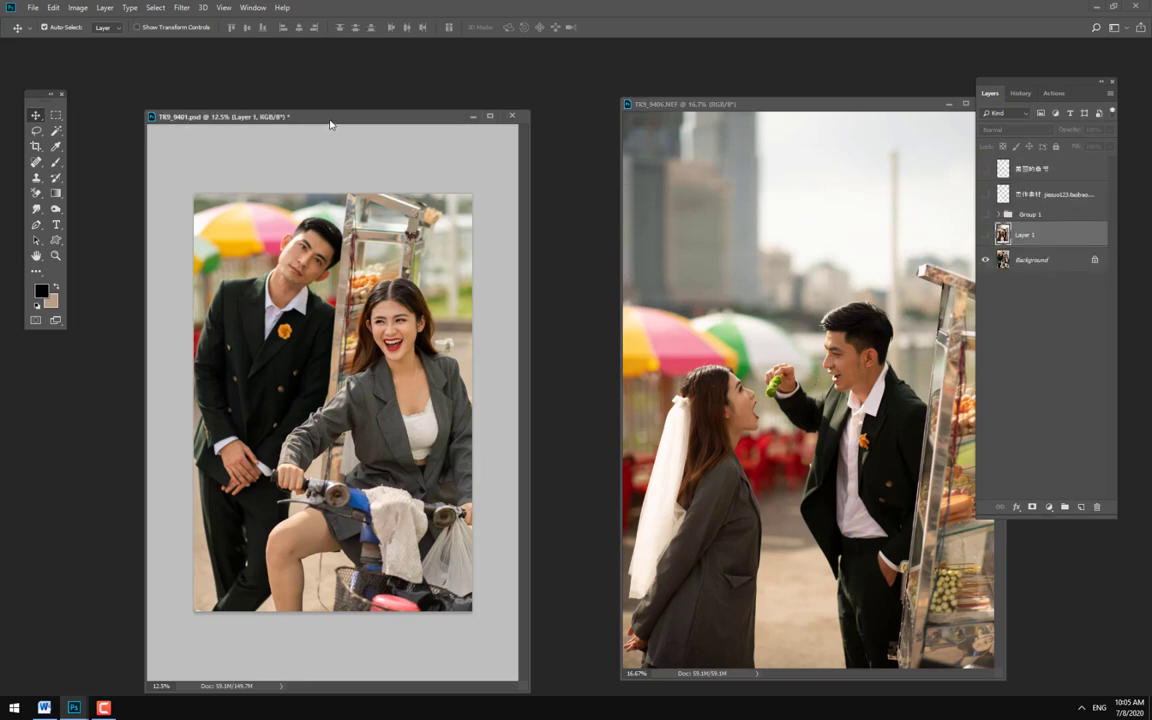
drag(298, 116, 362, 112)
click(986, 235)
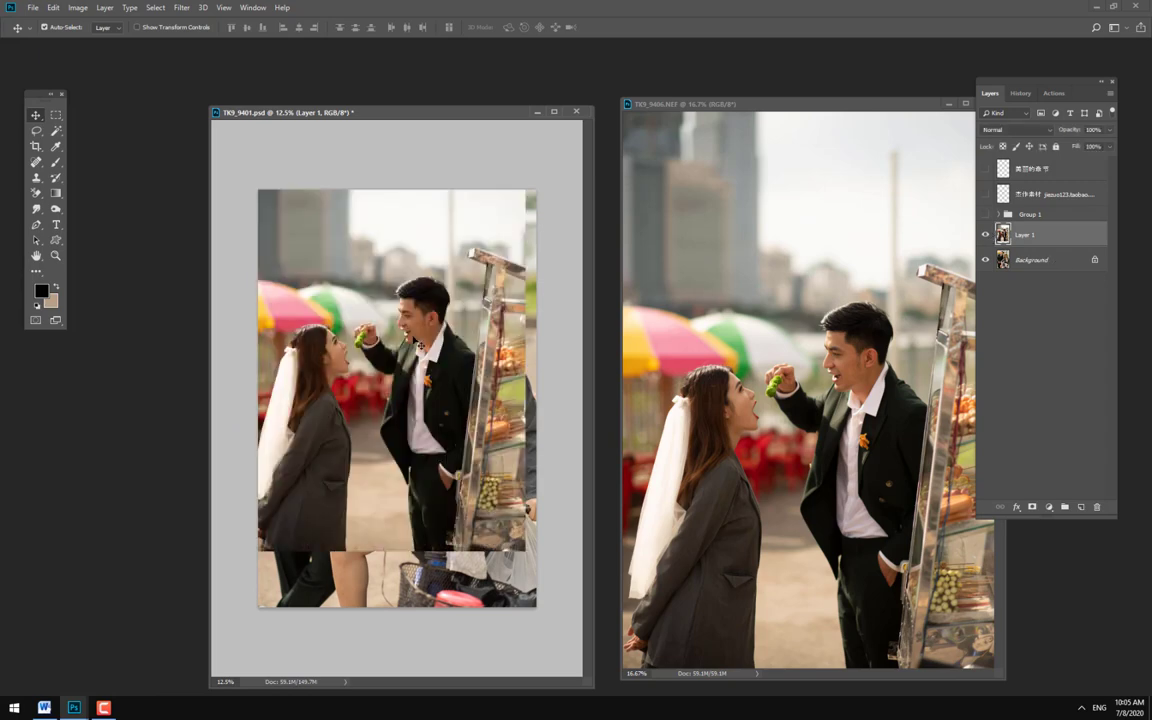
mouse_move(402, 383)
mouse_down()
mouse_move(496, 418)
mouse_move(447, 397)
mouse_up()
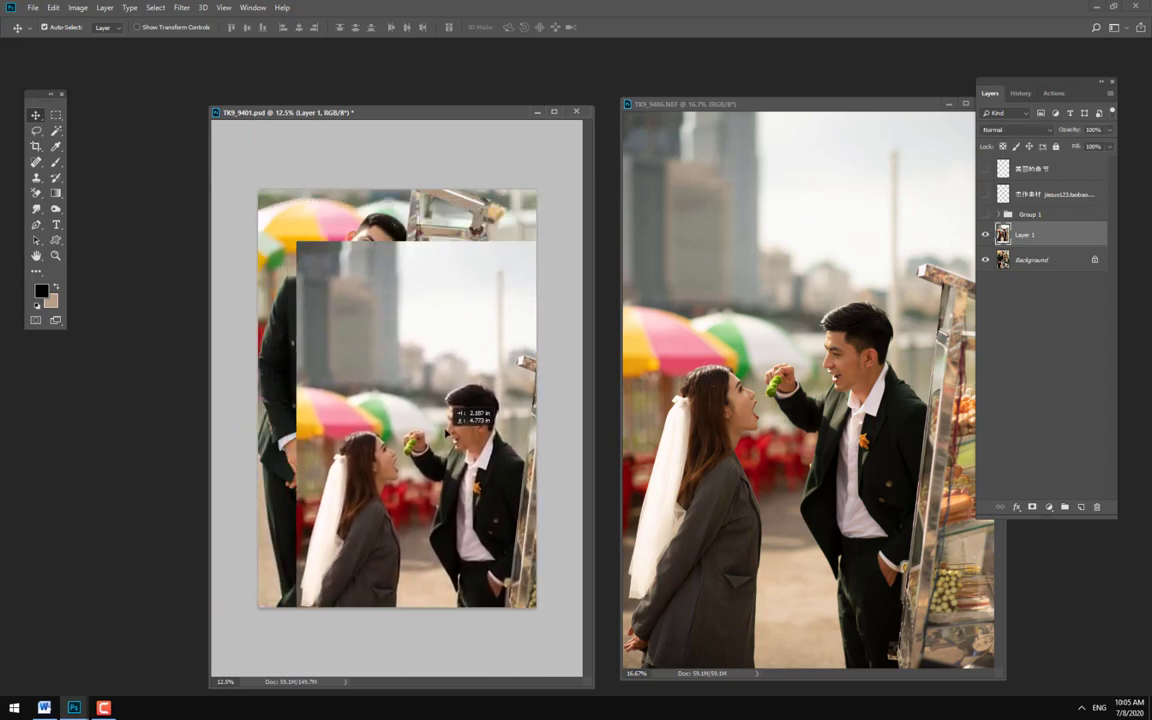
drag(447, 397, 457, 385)
key(Delete)
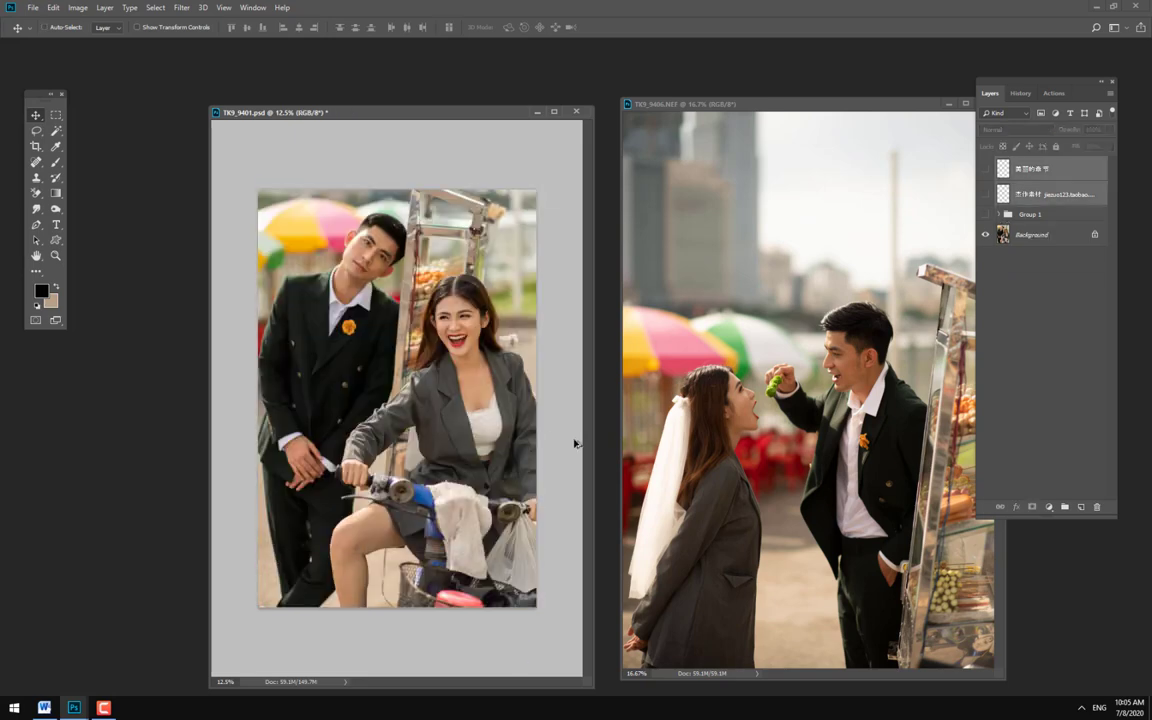
drag(436, 113, 459, 112)
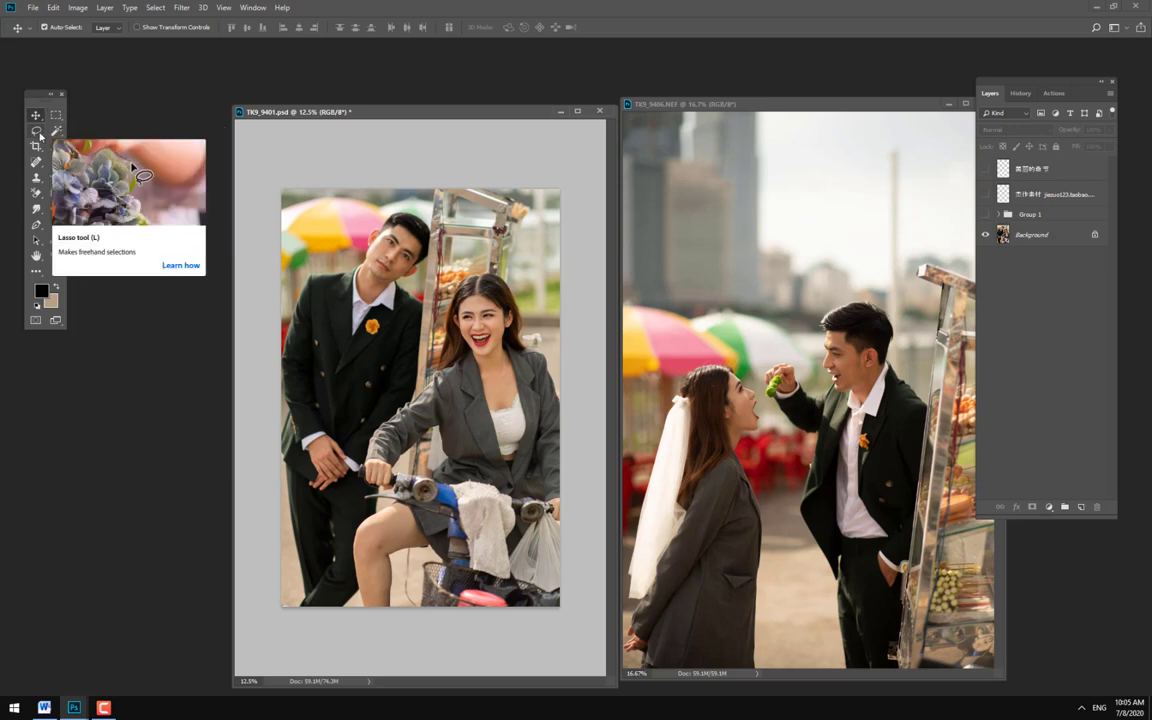
- Try drawing artboards on the portrait twice, undoing each one, and close the Properties panel
right_click(36, 116)
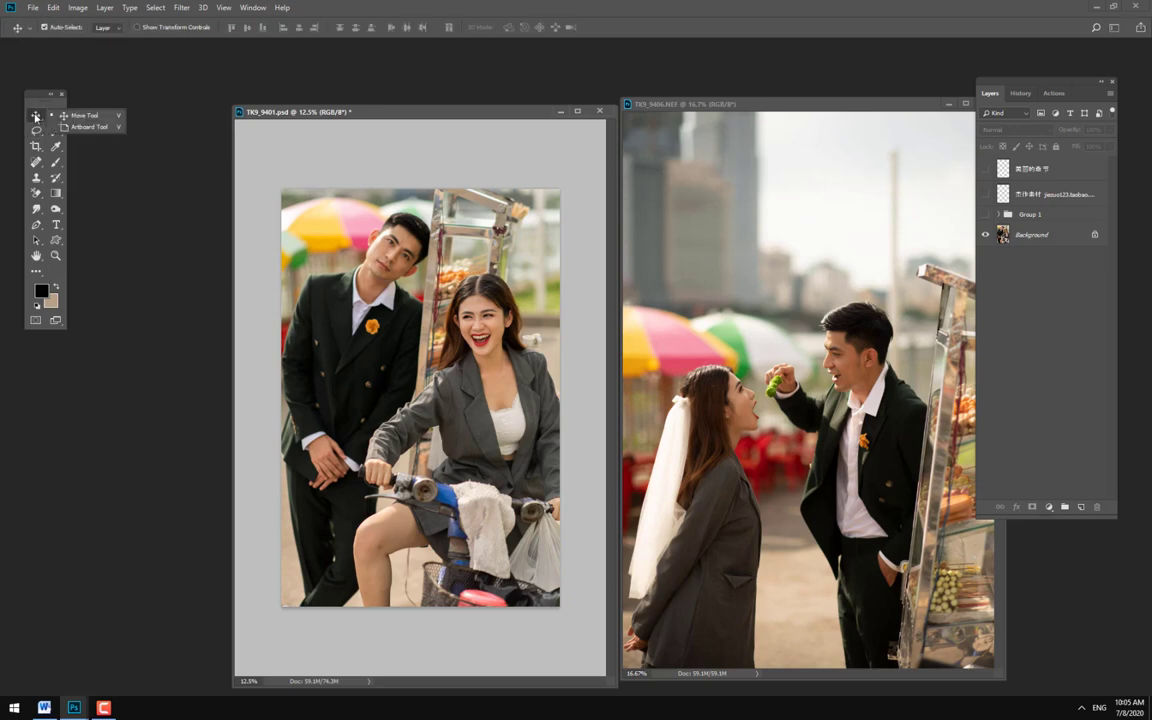
click(88, 127)
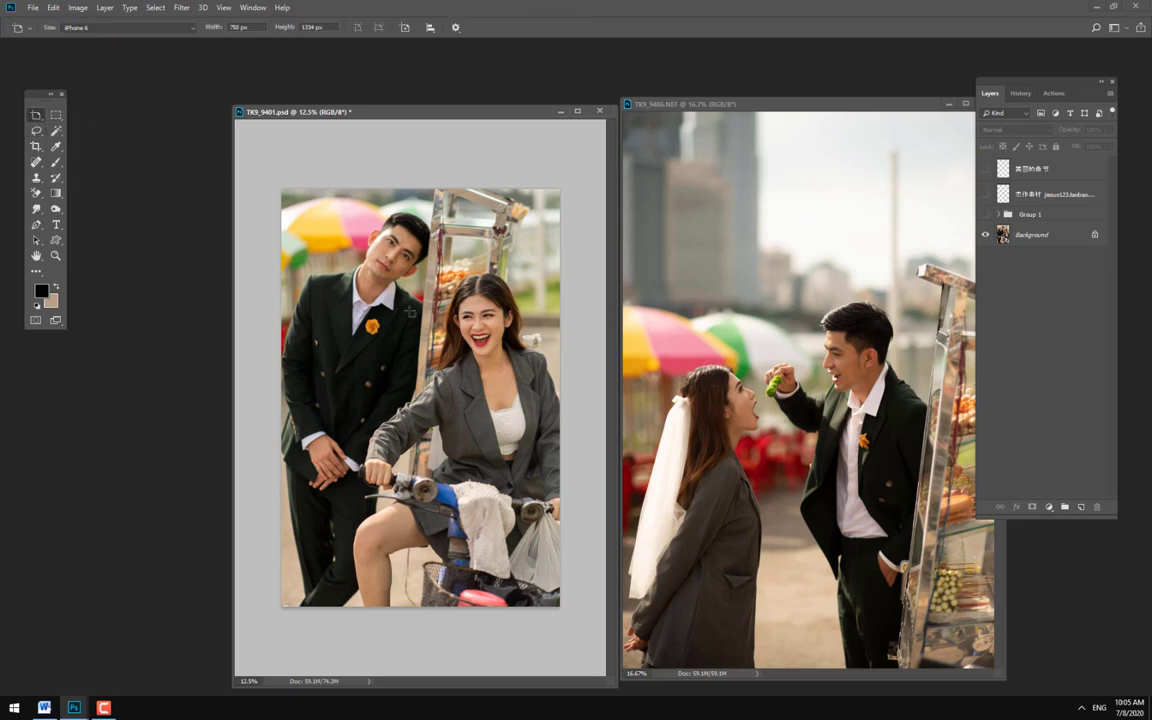
drag(397, 368, 445, 425)
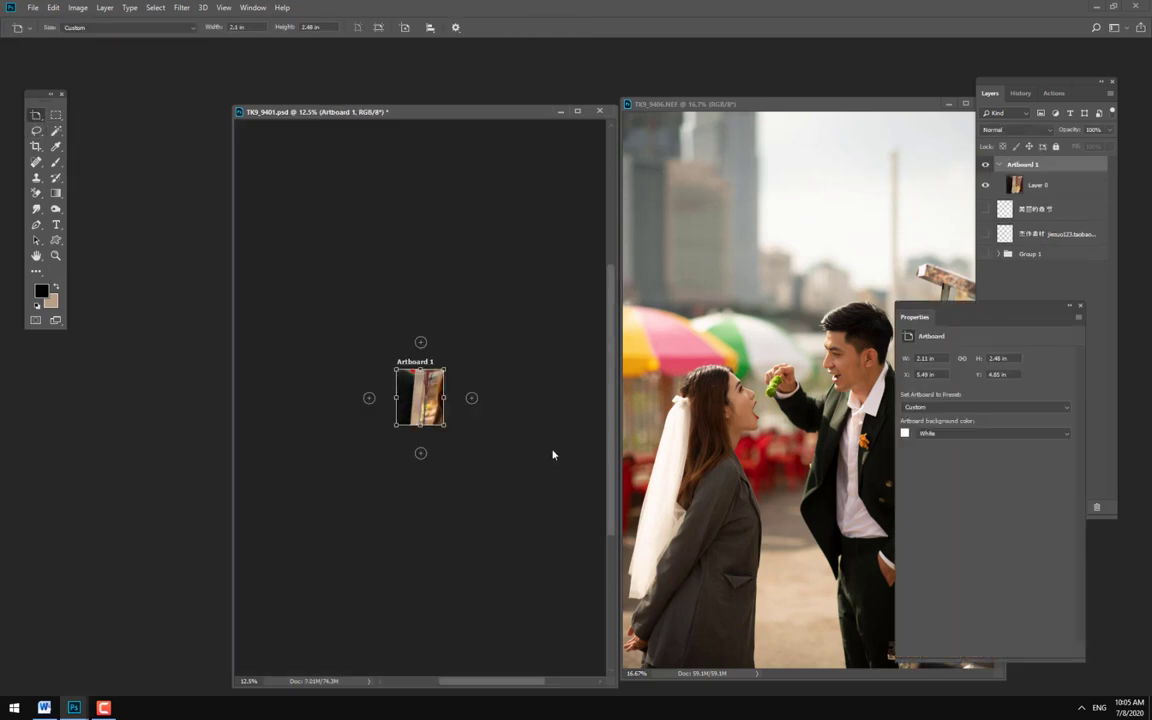
key(ctrl+z)
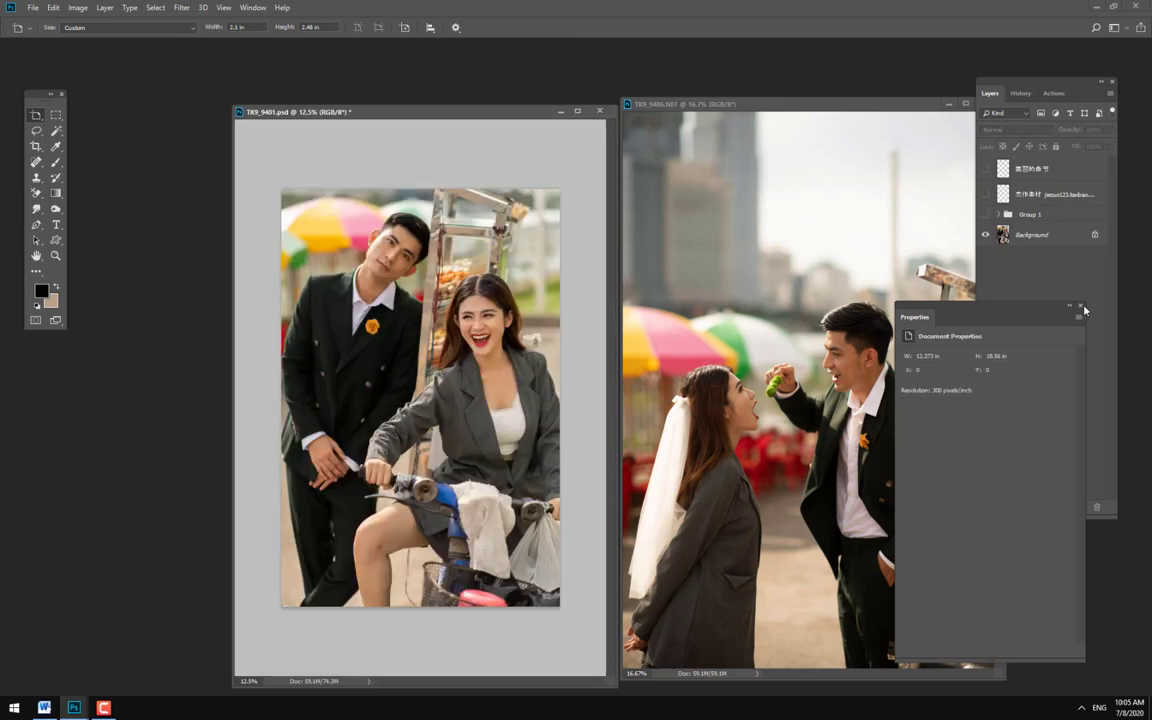
click(1082, 306)
click(1081, 508)
key(v)
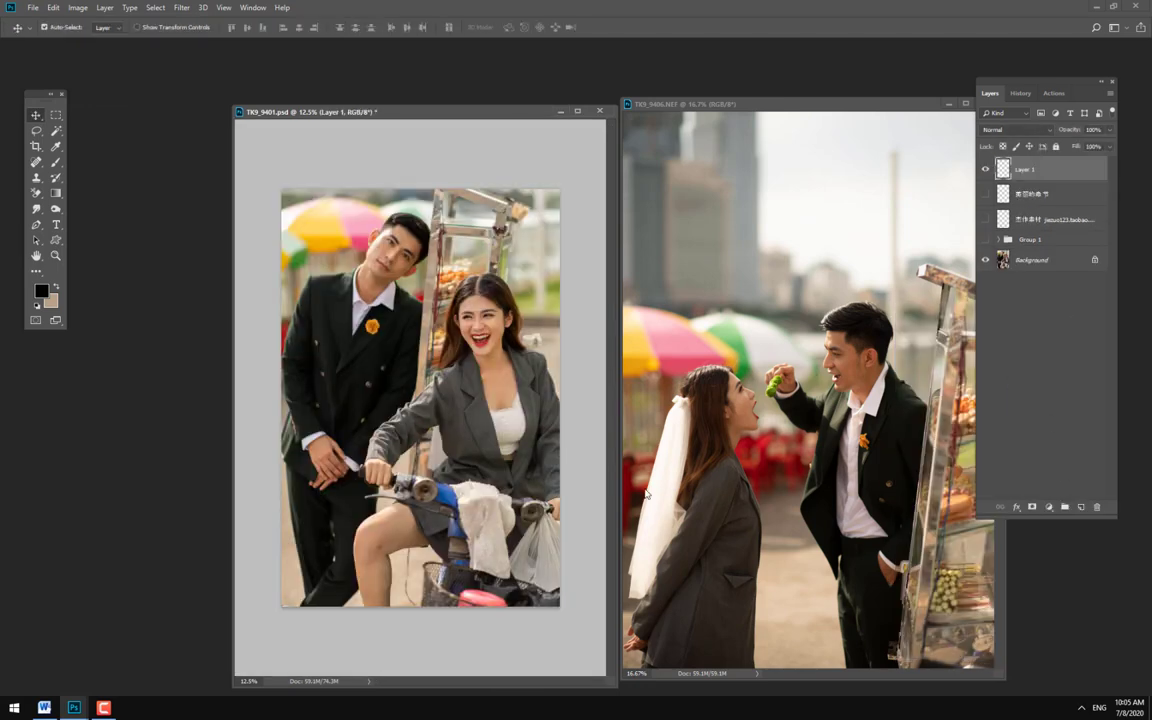
right_click(36, 115)
click(80, 121)
drag(413, 305, 509, 421)
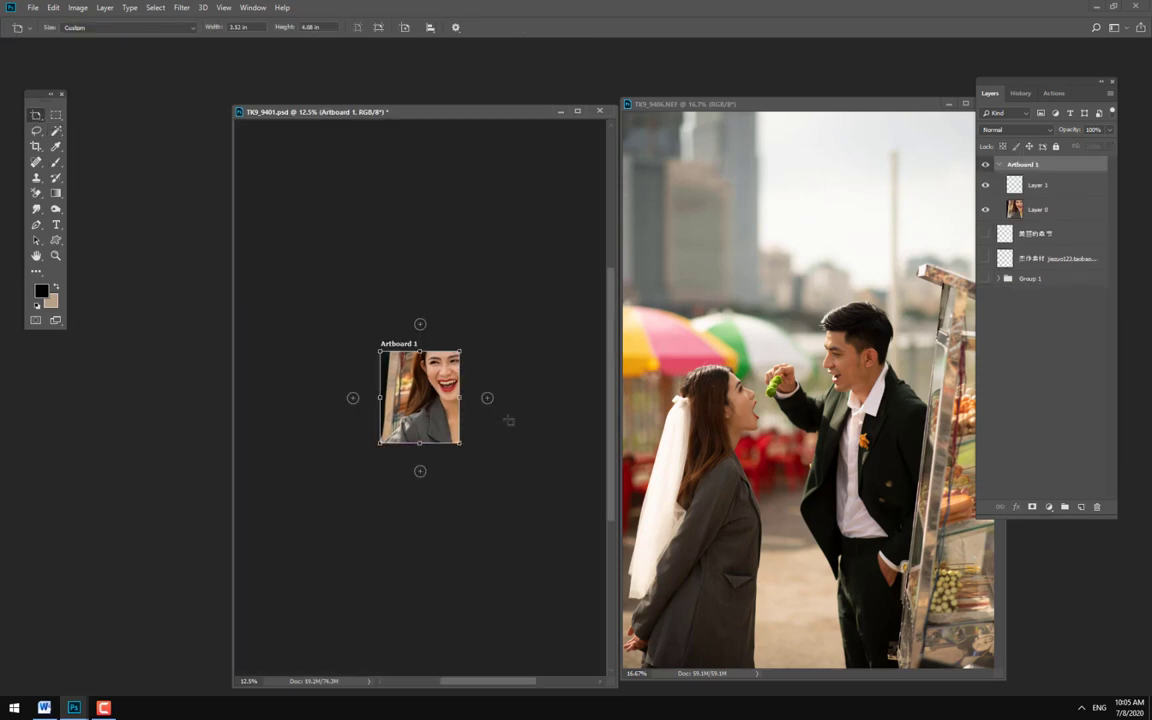
key(ctrl+z)
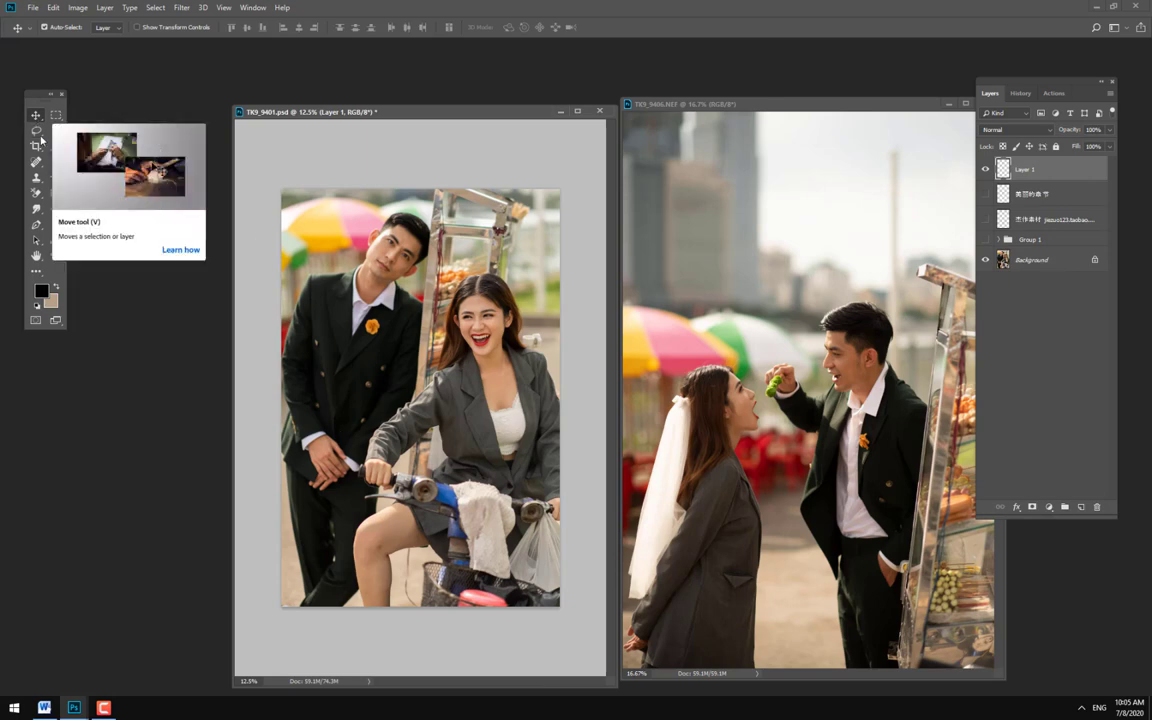
- Pick the Lasso tool and group Layer 1 through Group 1 into a new Group 2
click(37, 133)
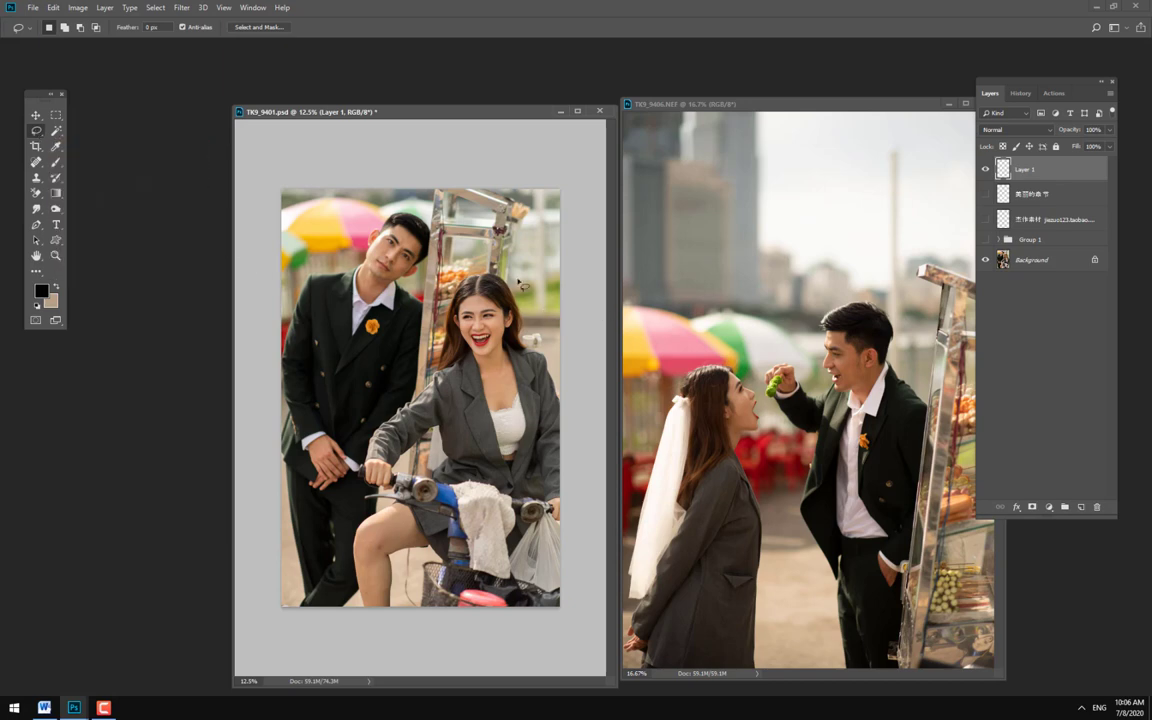
click(1037, 263)
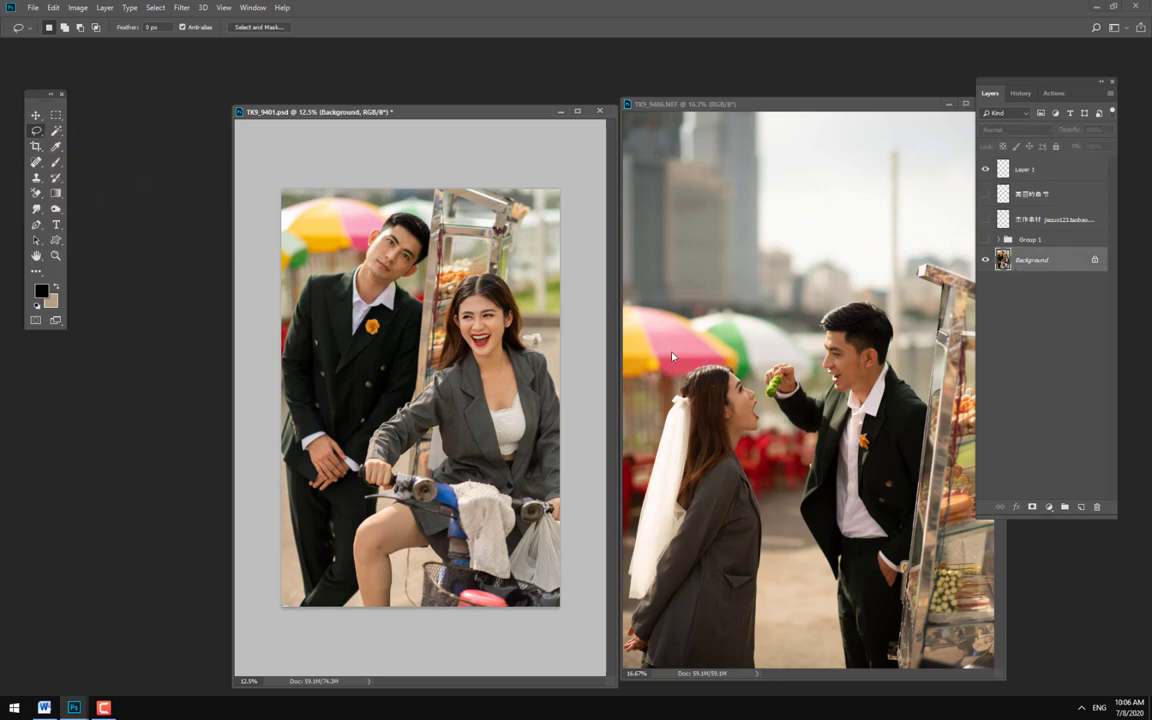
click(1094, 242)
shift+click(1060, 184)
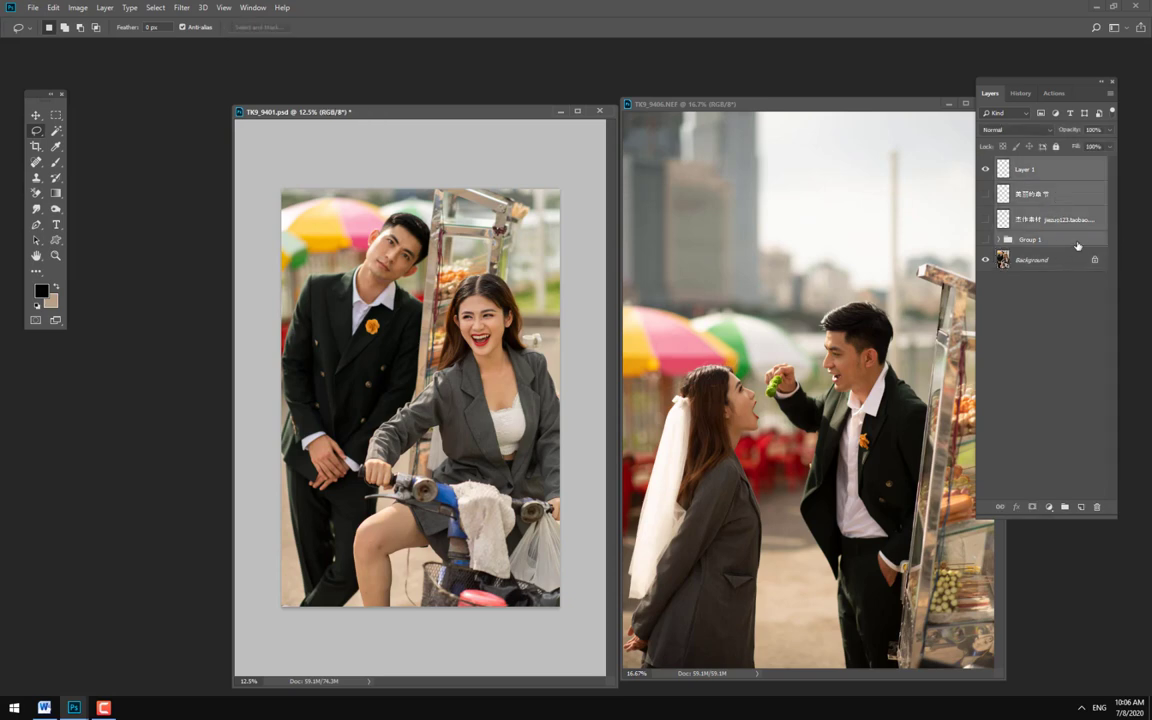
drag(1060, 184, 1098, 478)
key(ctrl+g)
- Hide Group 2, target the Background layer, and view the portrait full screen zoomed in
click(987, 164)
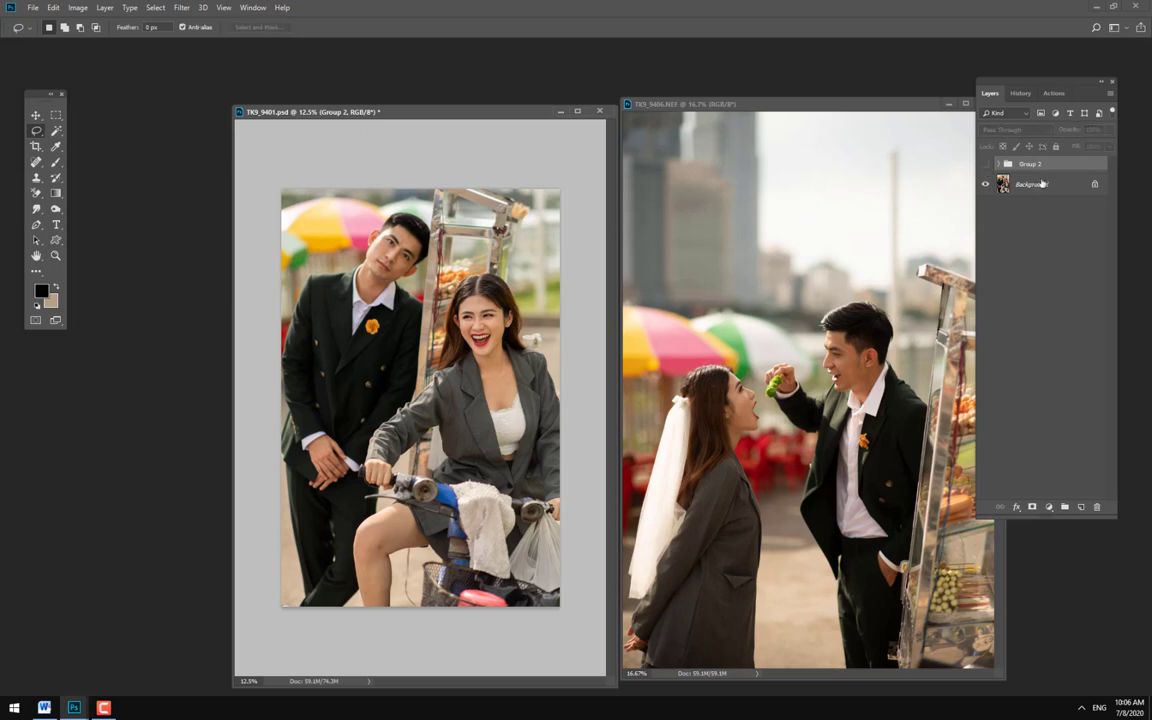
click(1030, 184)
scroll(365, 312, up, 2)
key(f)
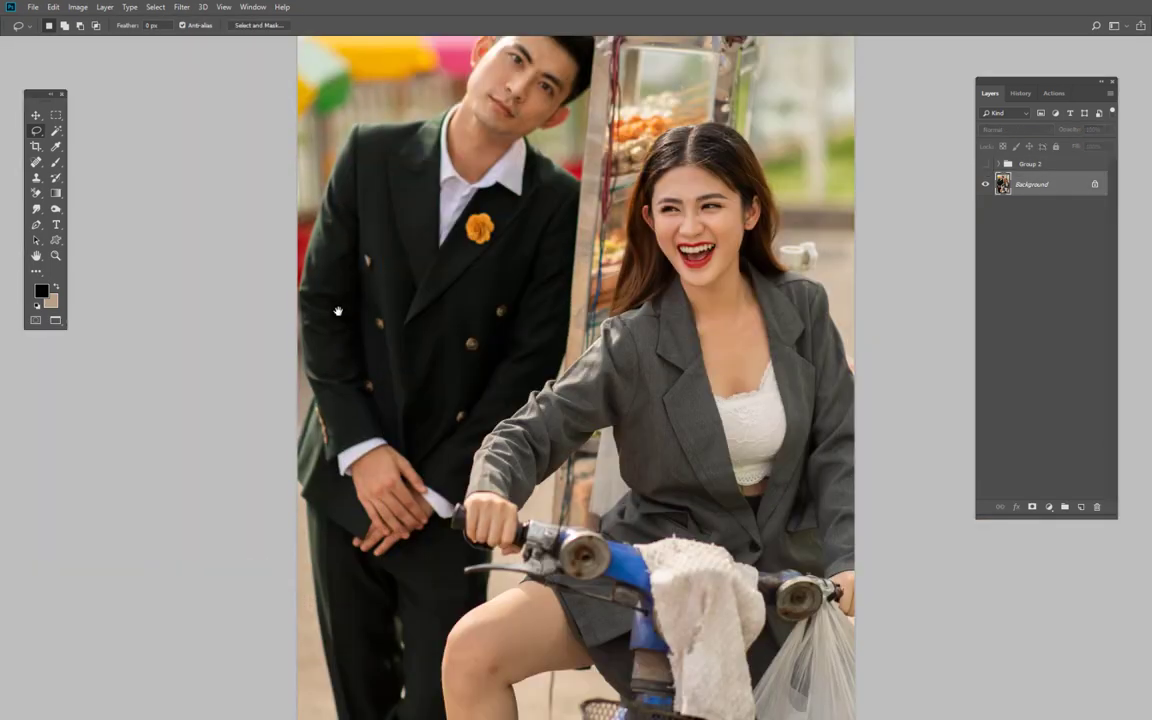
scroll(370, 315, up, 2)
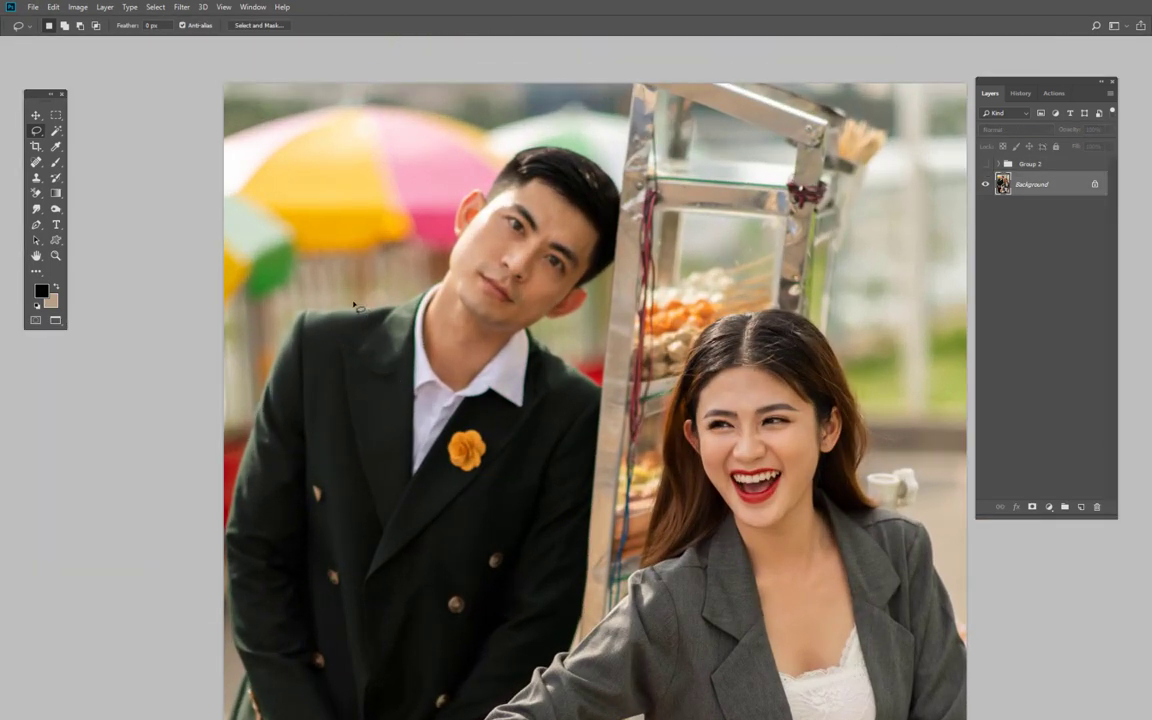
scroll(375, 307, up, 1)
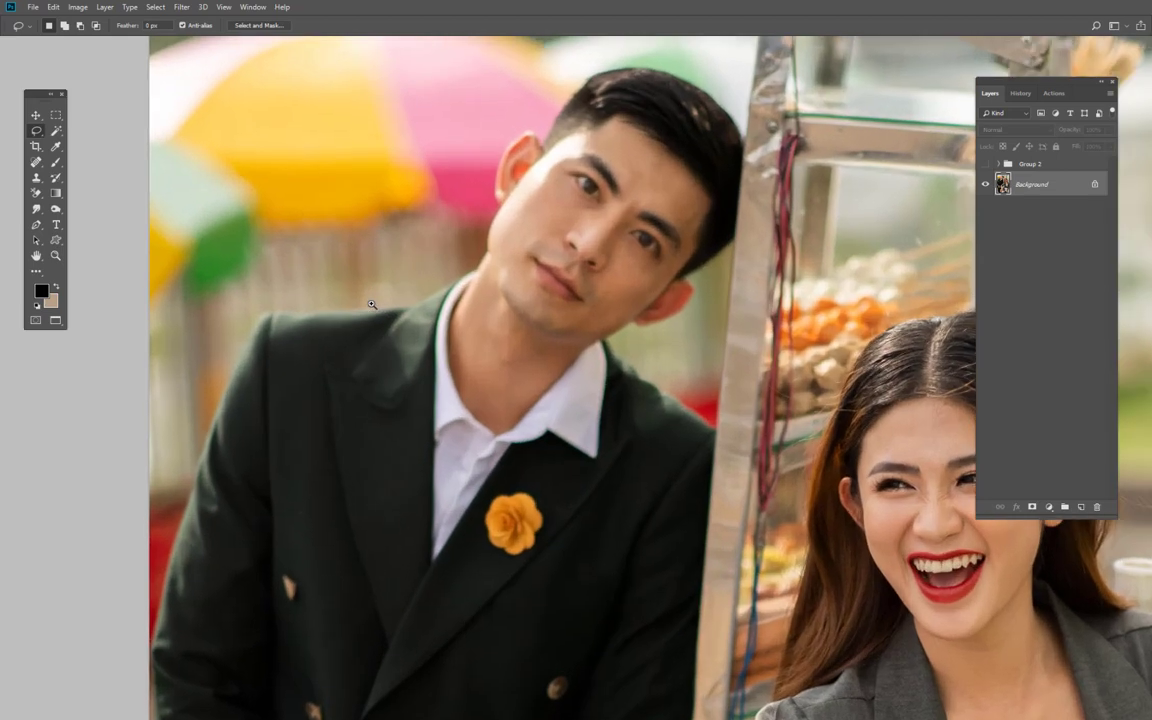
- Try a freehand selection along the man's jawline, deselect it, and pan onto the laughing woman
drag(345, 297, 516, 195)
key(ctrl+d)
scroll(313, 285, up, 1)
scroll(270, 305, up, 1)
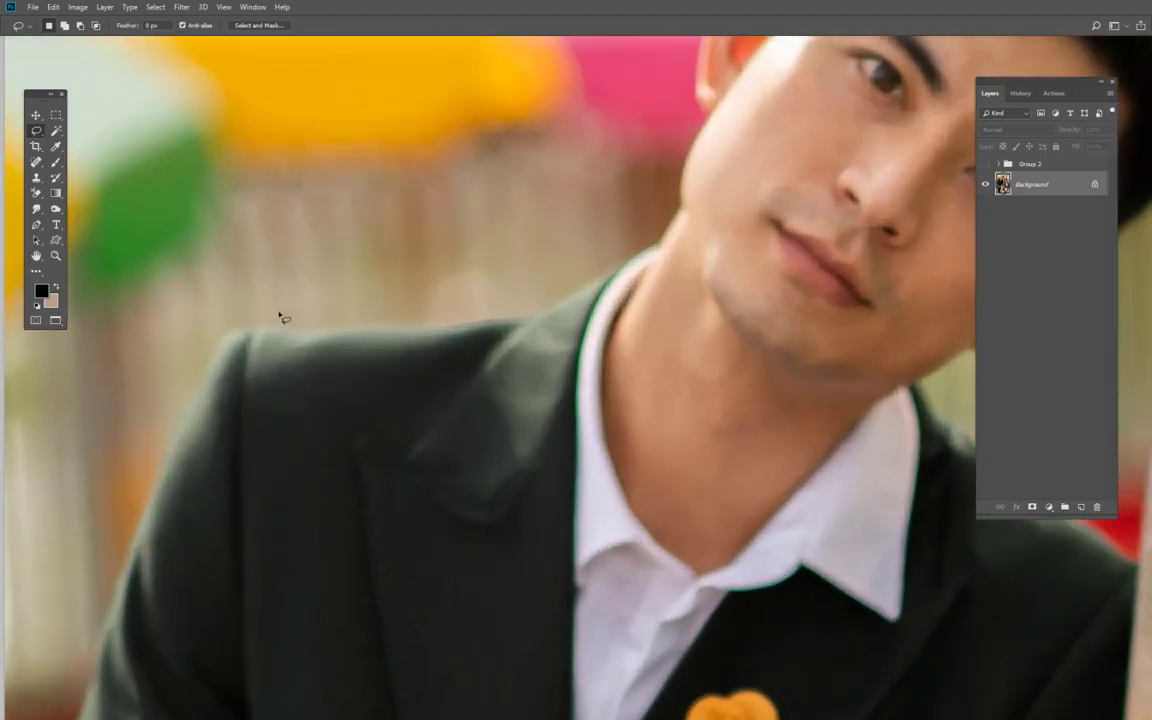
drag(437, 368, 100, 290)
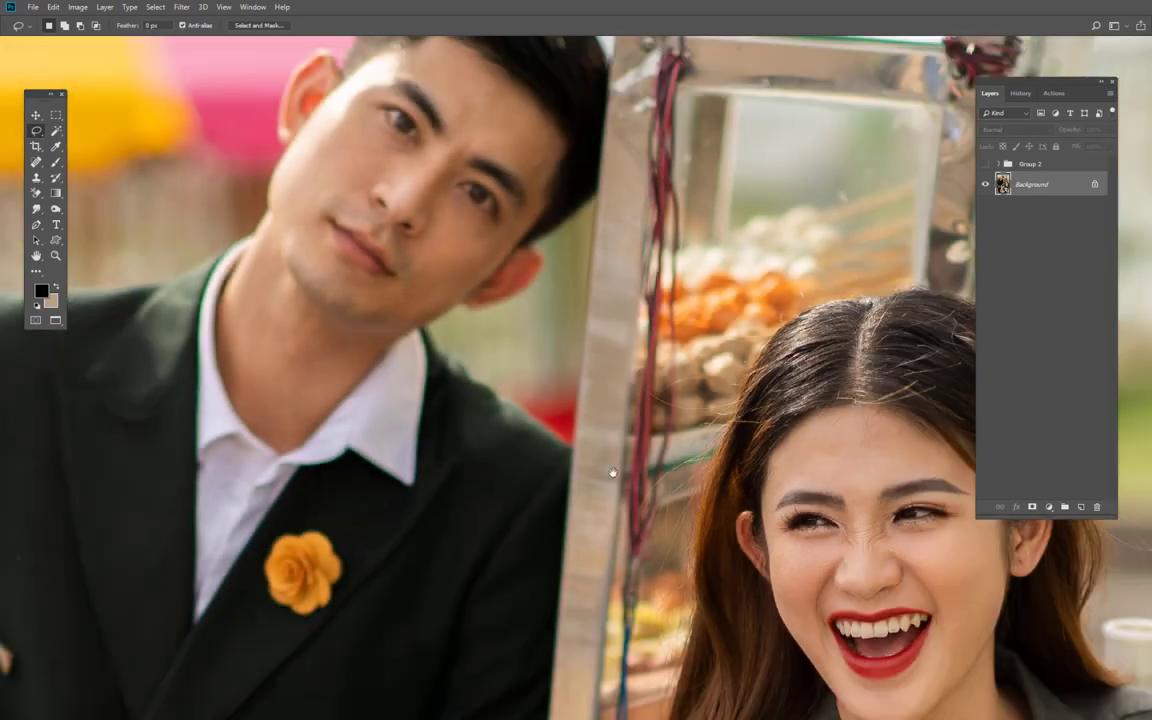
drag(609, 470, 240, 420)
mouse_move(481, 400)
mouse_down()
mouse_move(452, 362)
mouse_move(800, 420)
mouse_up()
scroll(340, 400, up, 1)
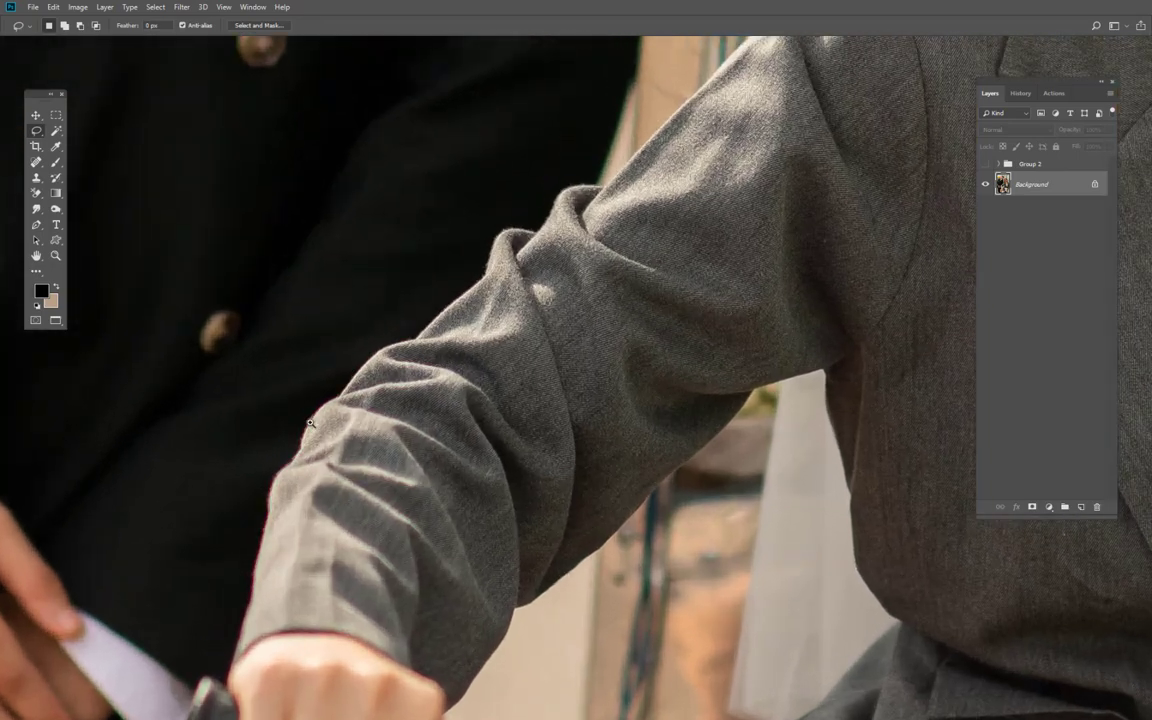
scroll(340, 400, up, 1)
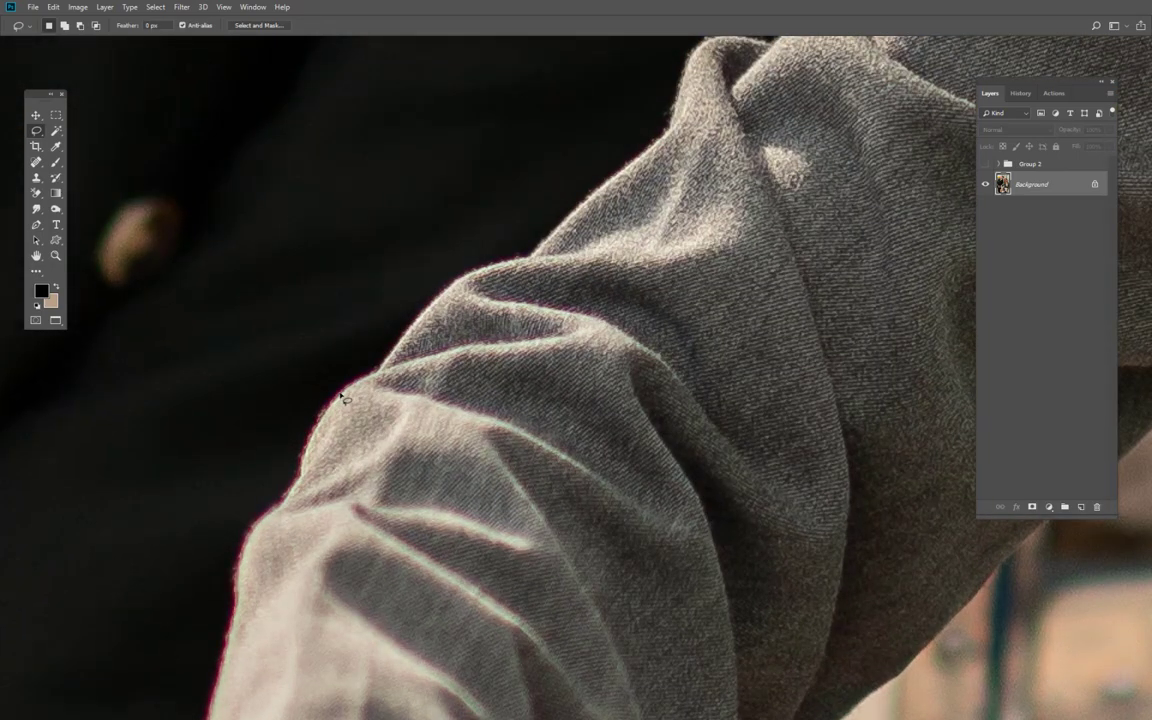
- Freehand-lasso around the bunched fold on the grey sleeve, then zoom out slightly
drag(341, 398, 463, 281)
drag(668, 122, 455, 407)
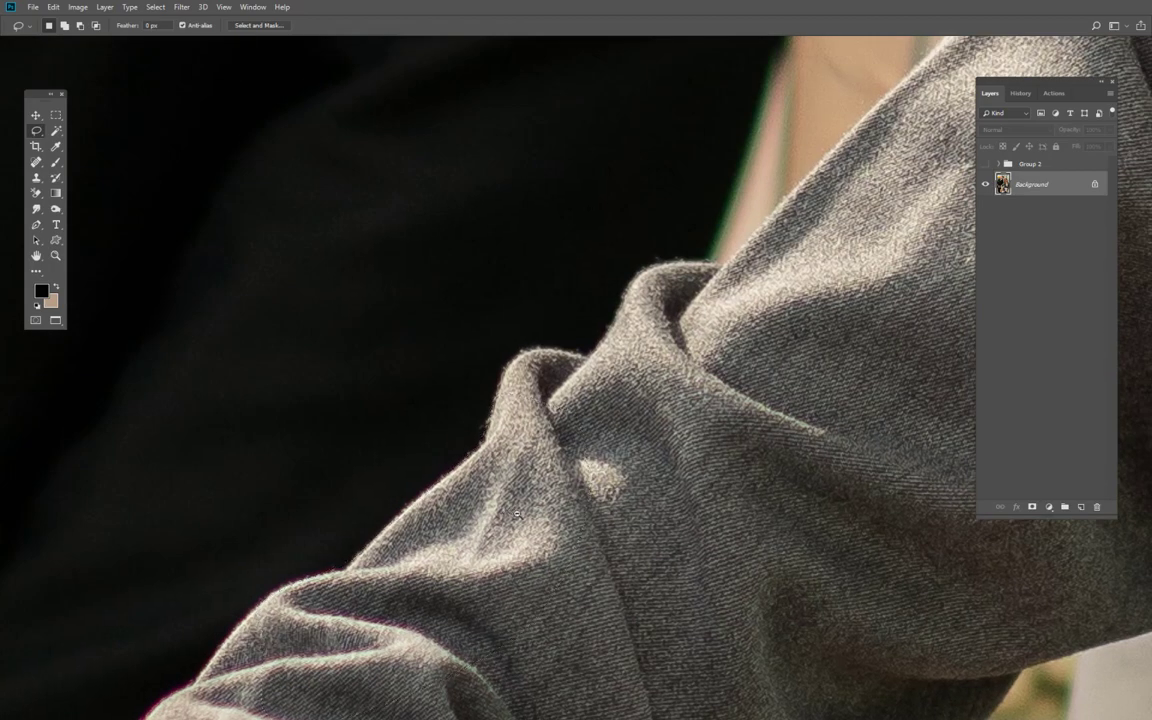
scroll(517, 514, down, 5)
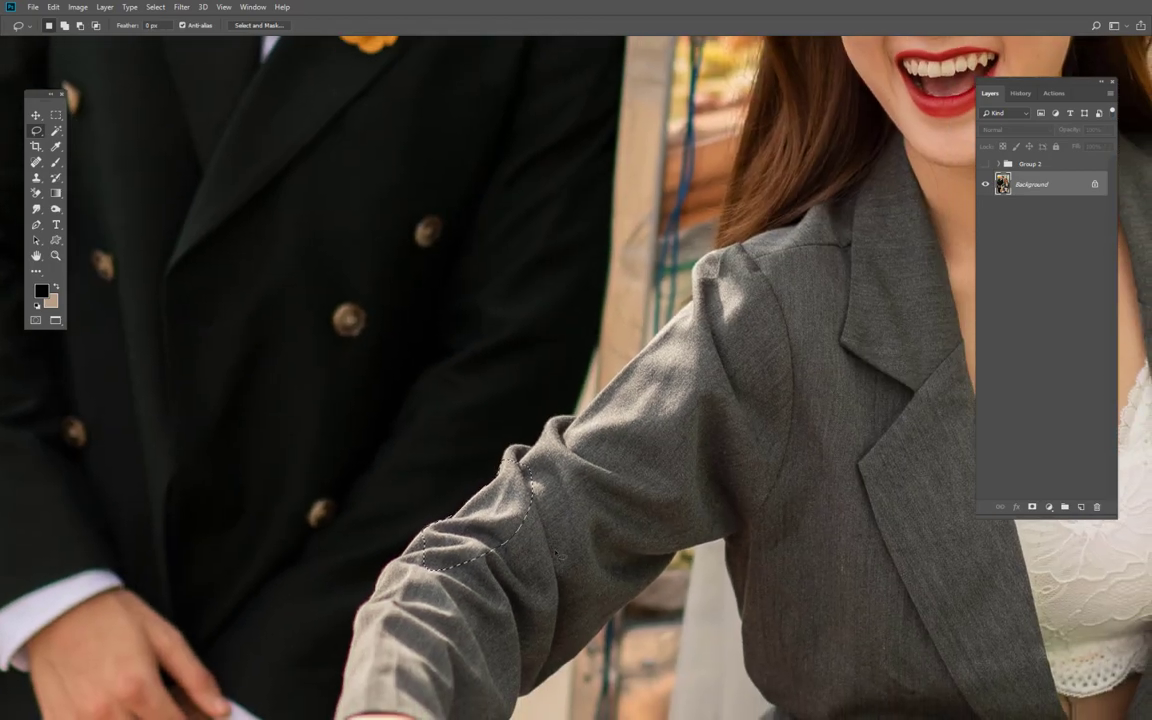
scroll(500, 520, up, 5)
scroll(500, 520, up, 3)
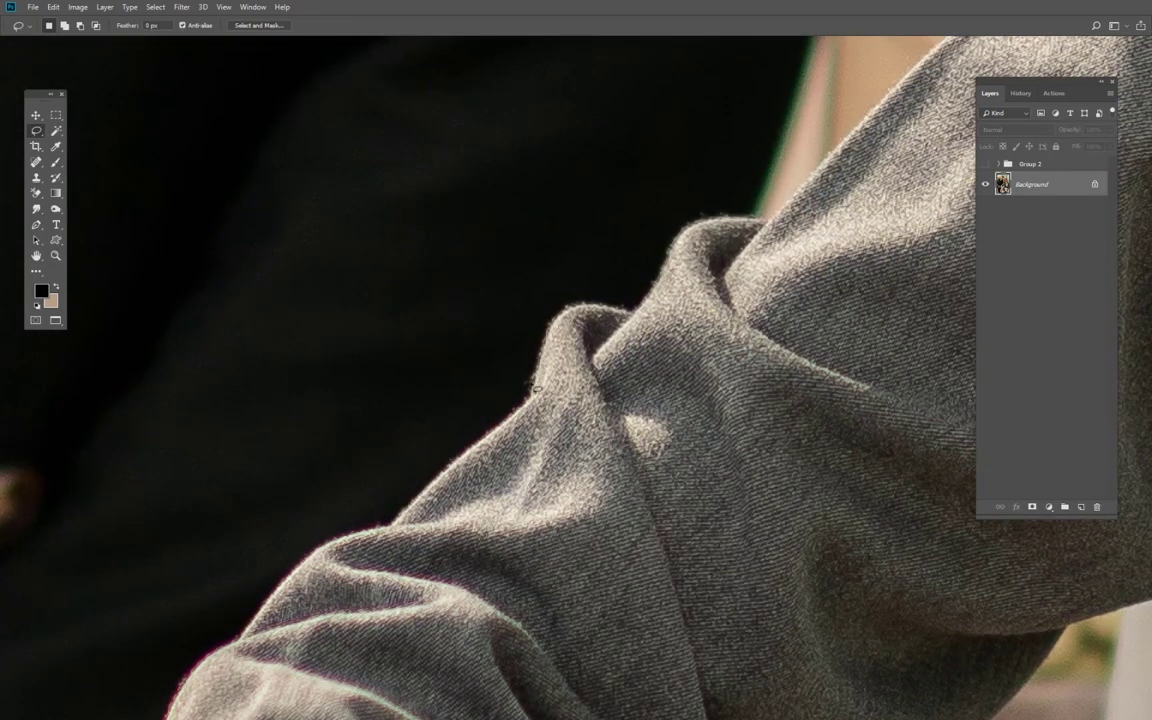
drag(537, 387, 639, 314)
drag(636, 312, 755, 218)
key(ctrl+minus)
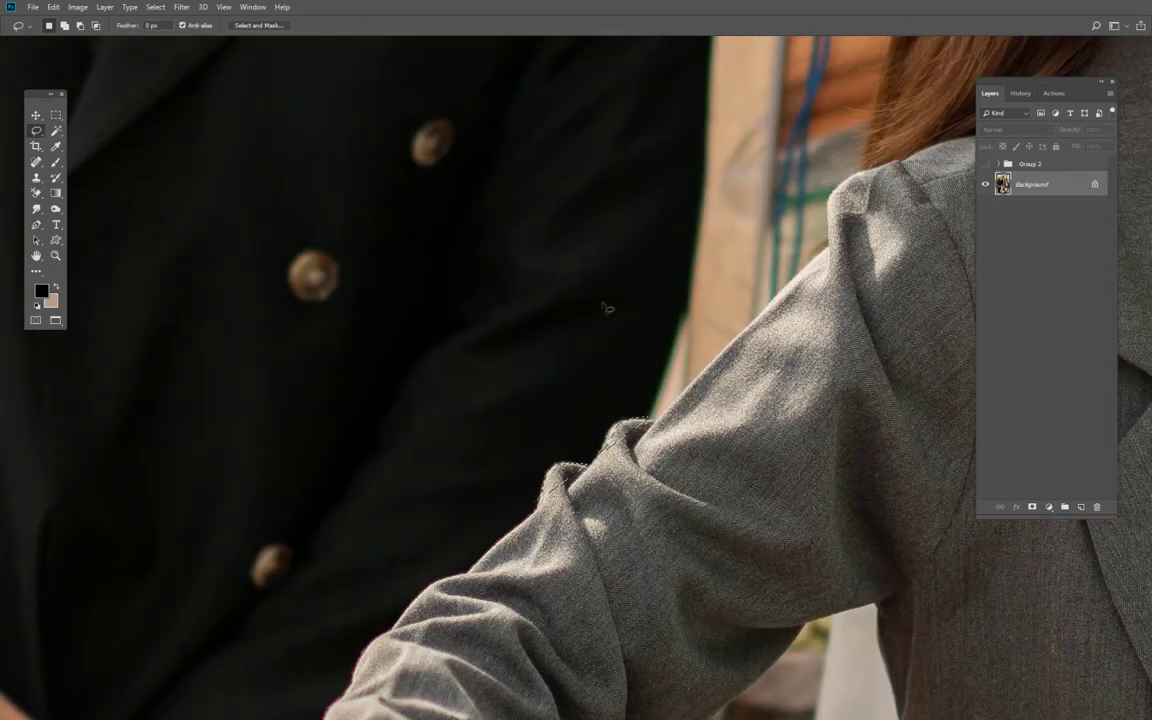
- Switch to the Polygonal Lasso and place the first points along the sleeve and shoulder edge
right_click(38, 137)
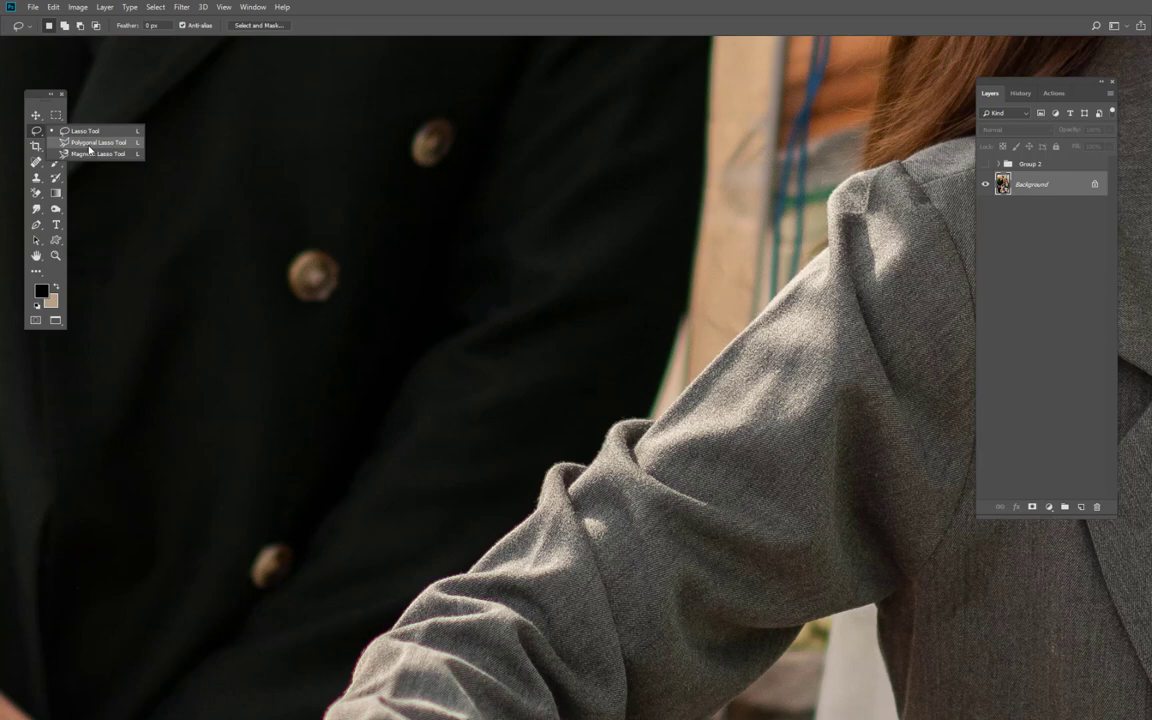
click(89, 143)
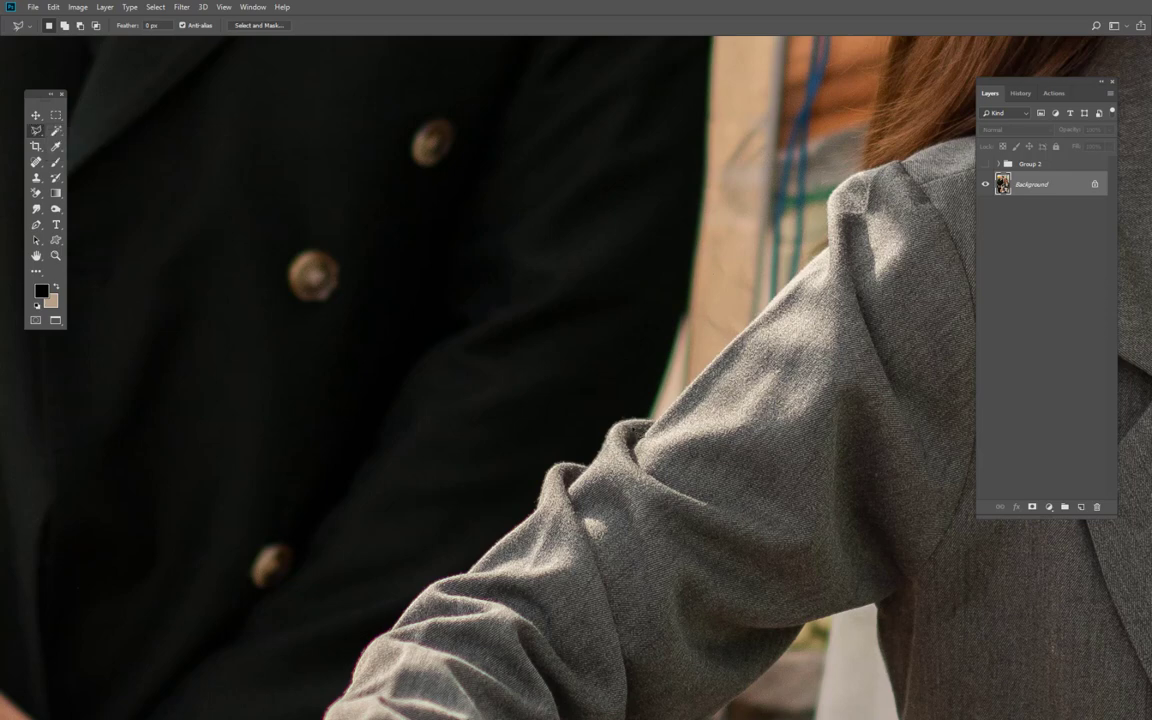
click(653, 413)
drag(825, 258, 634, 372)
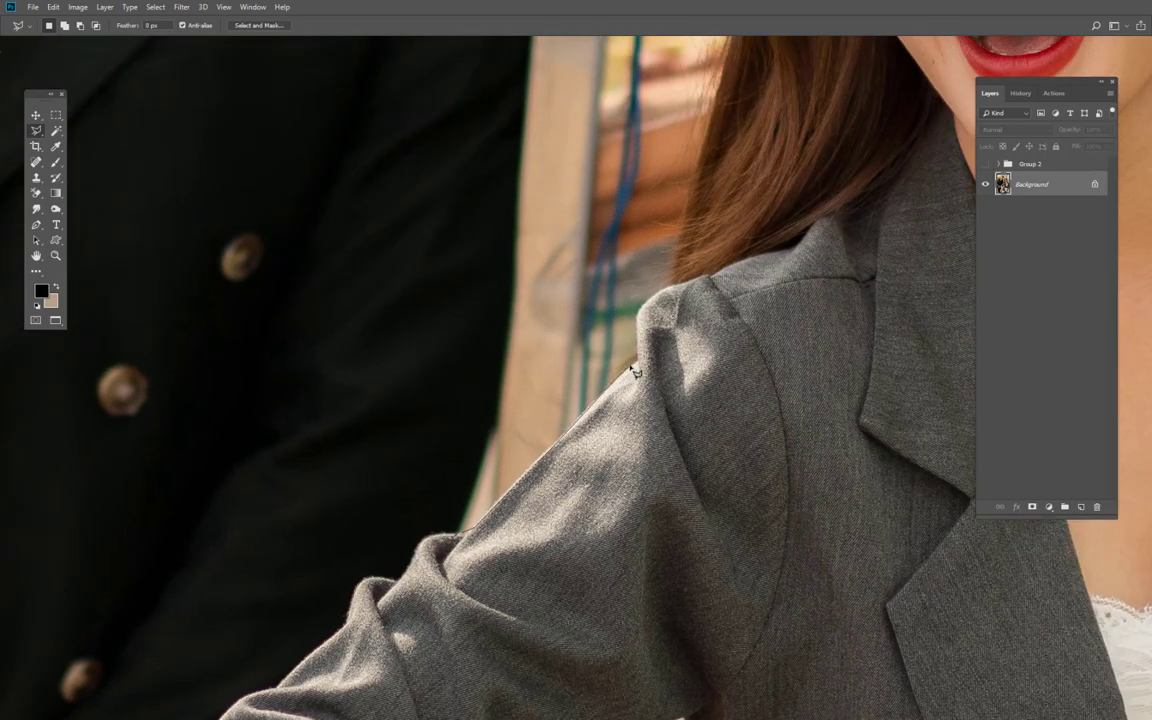
click(637, 355)
- Start a Magnetic Lasso trace on the sleeve edge, zoom in, then cancel it with Esc
drag(620, 262, 632, 419)
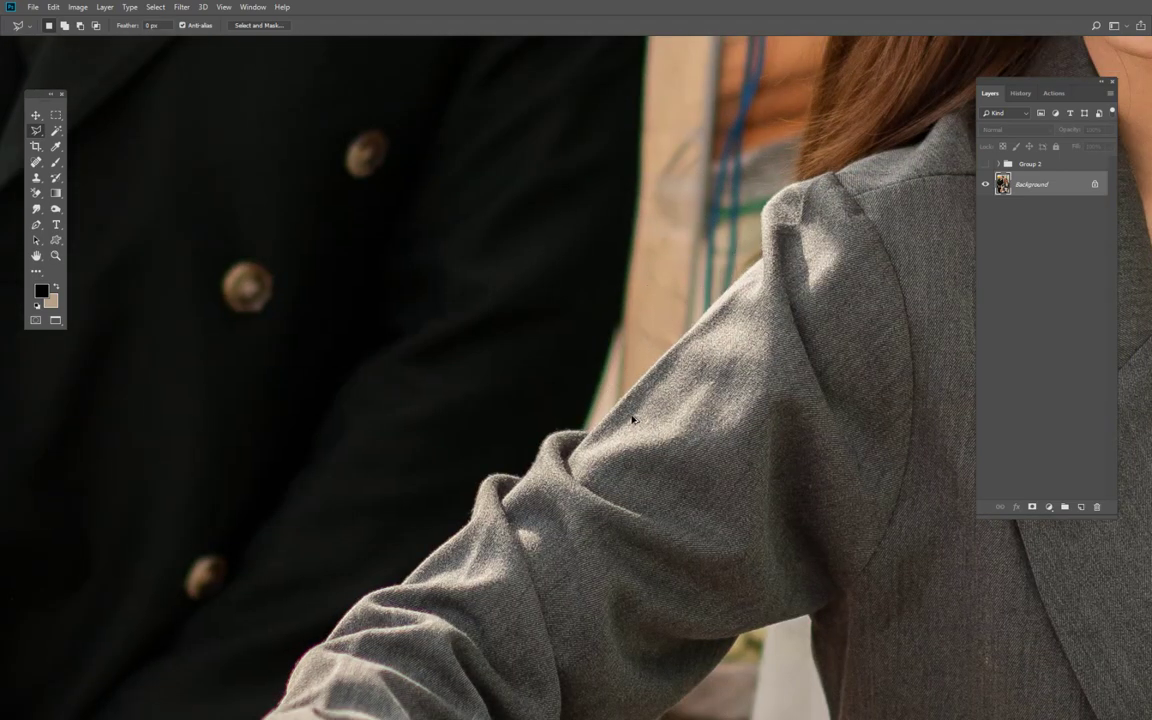
right_click(37, 132)
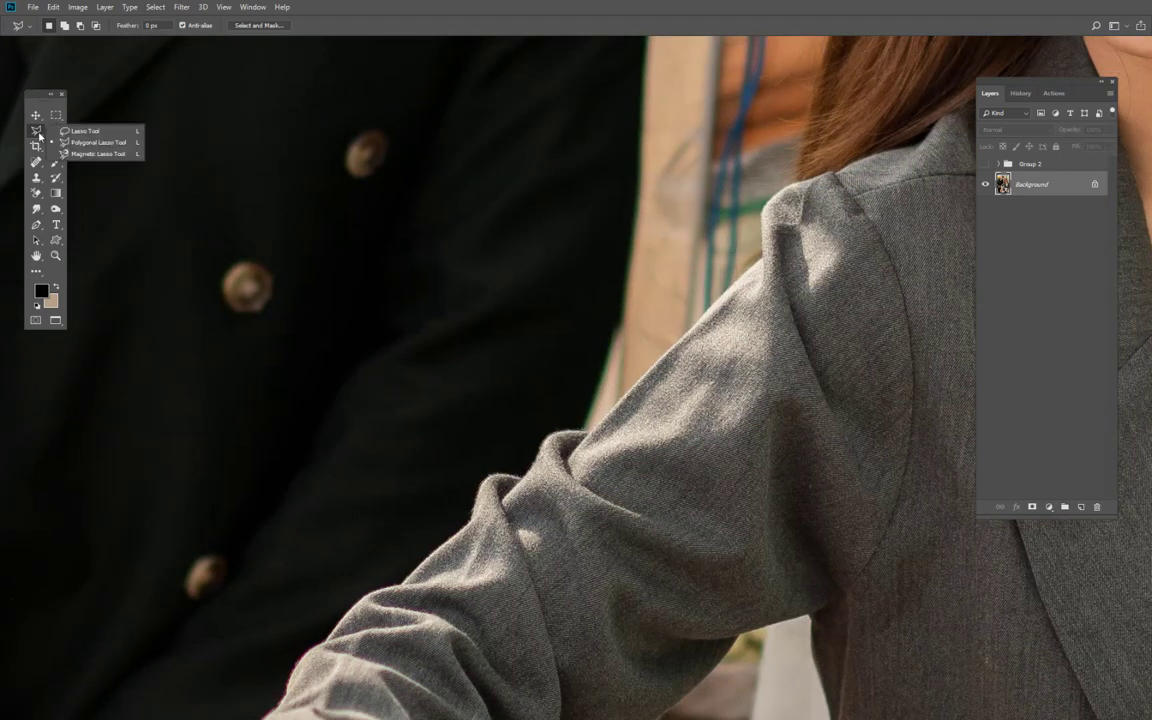
click(99, 154)
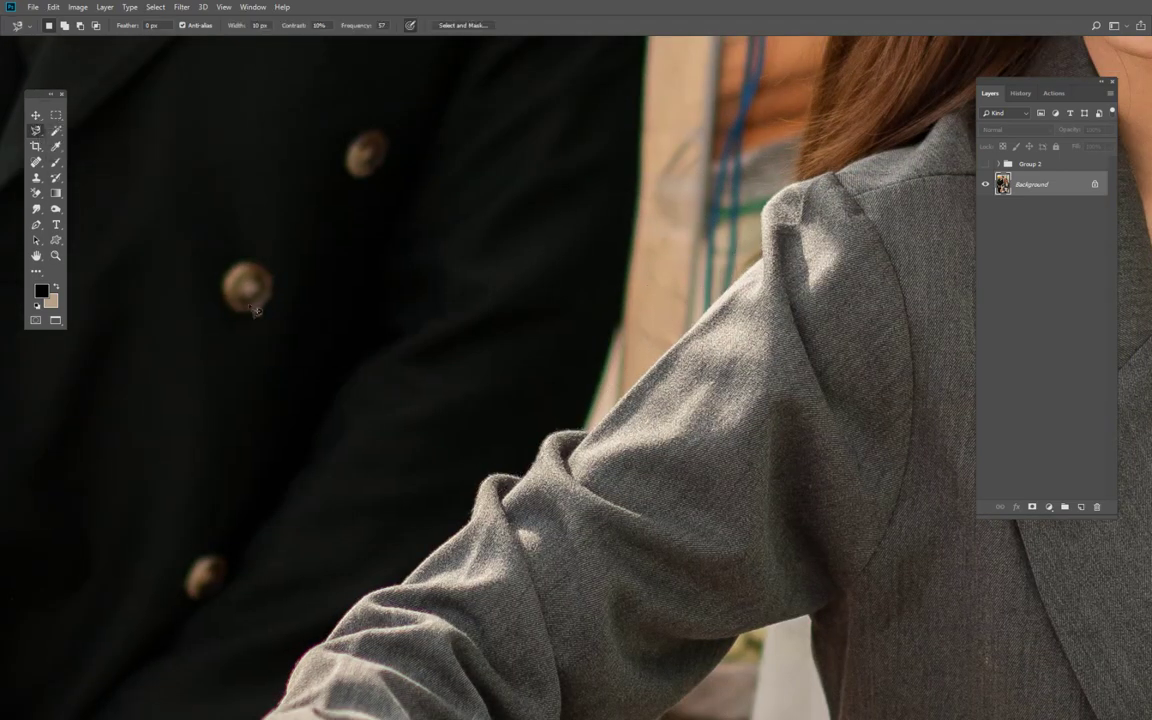
click(485, 496)
scroll(515, 440, up, 1)
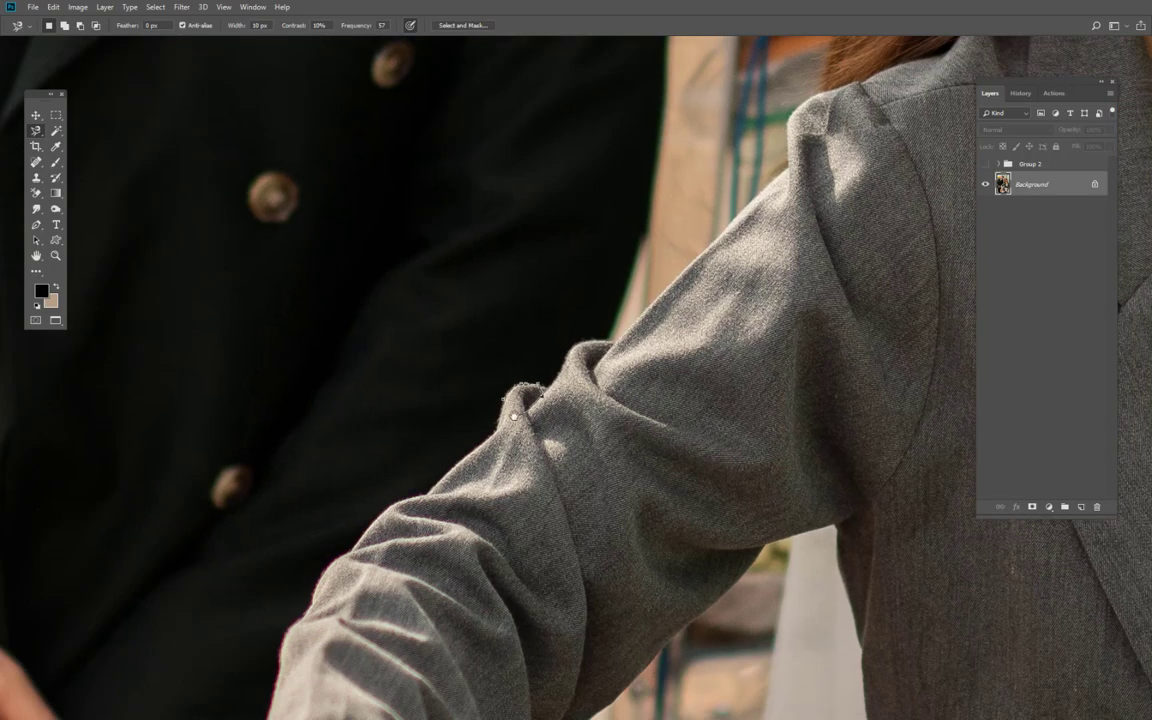
scroll(500, 400, up, 1)
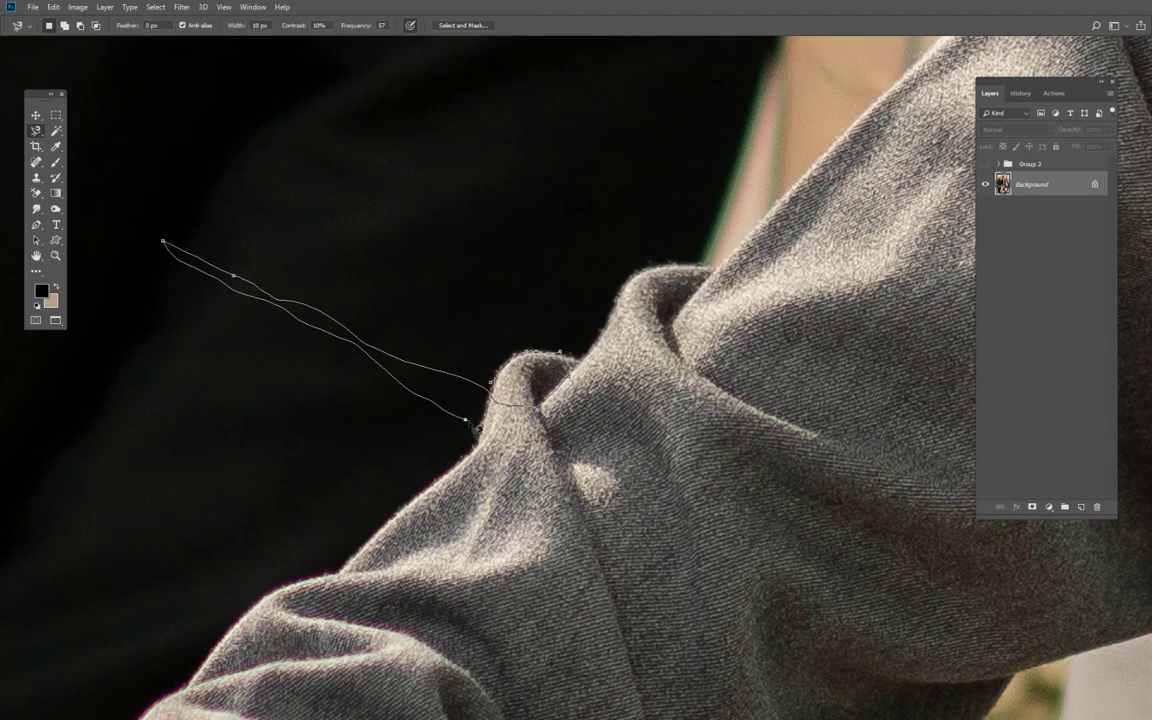
key(Escape)
right_click(34, 128)
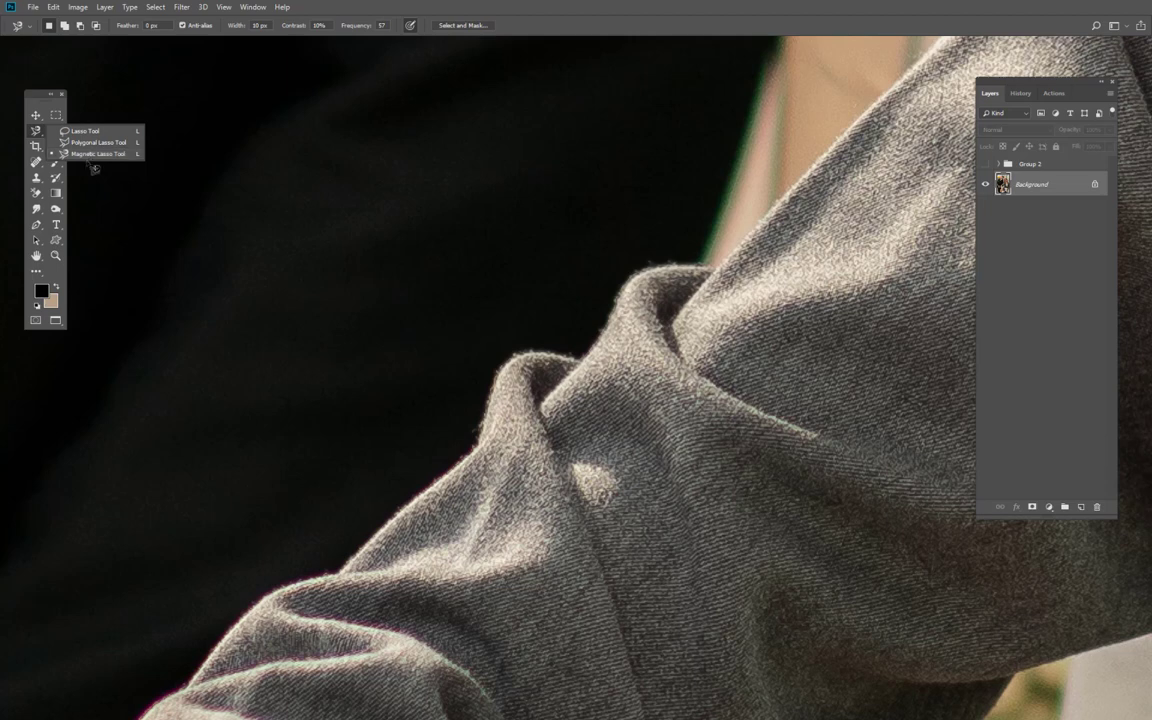
- Trace the sleeve and shoulder edge with the Magnetic Lasso, delete misplaced points, and zoom out
click(86, 157)
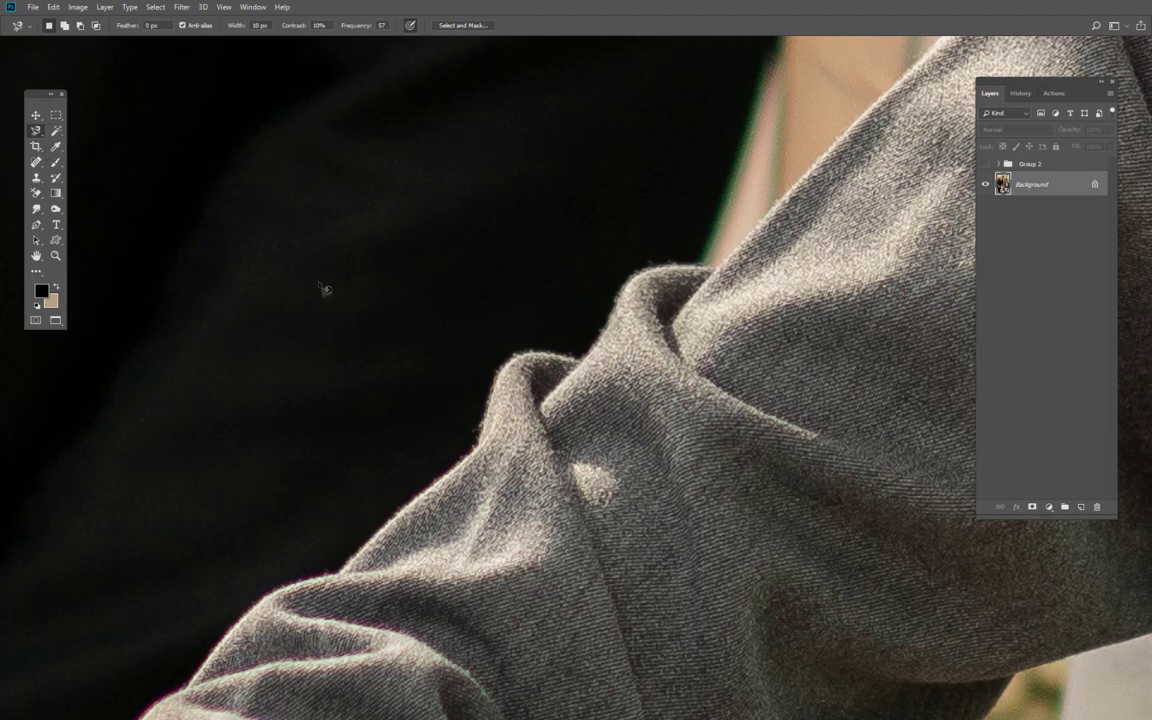
drag(378, 554, 408, 452)
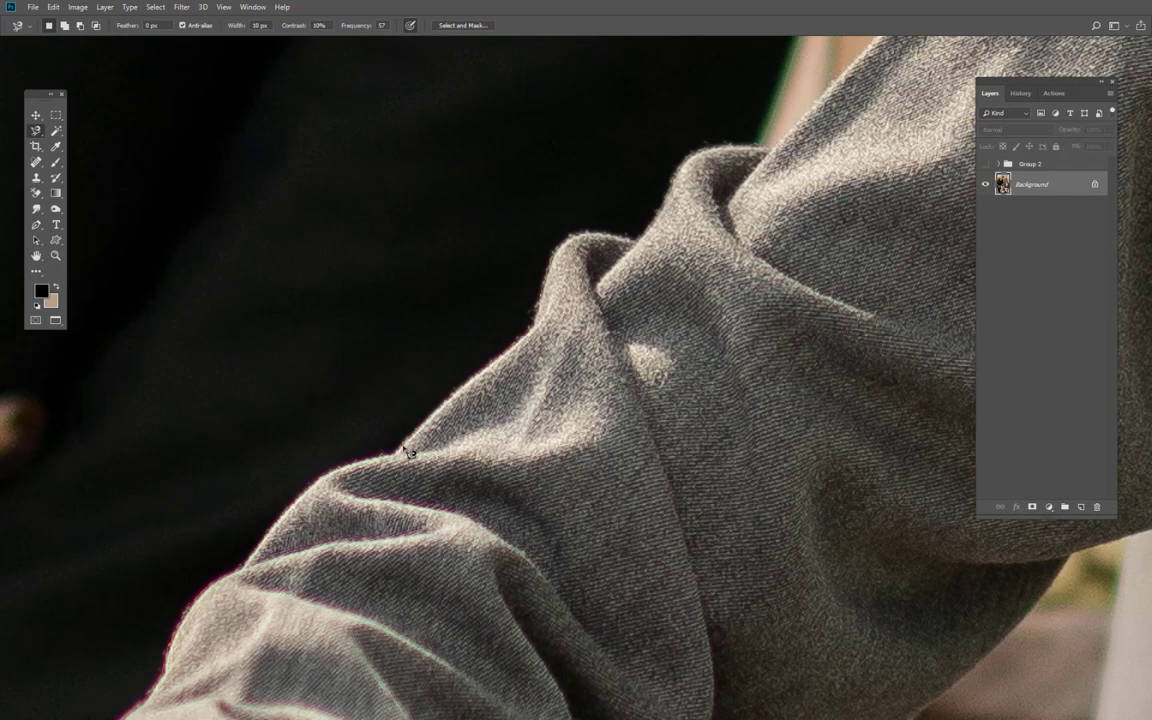
click(413, 423)
drag(637, 243, 441, 487)
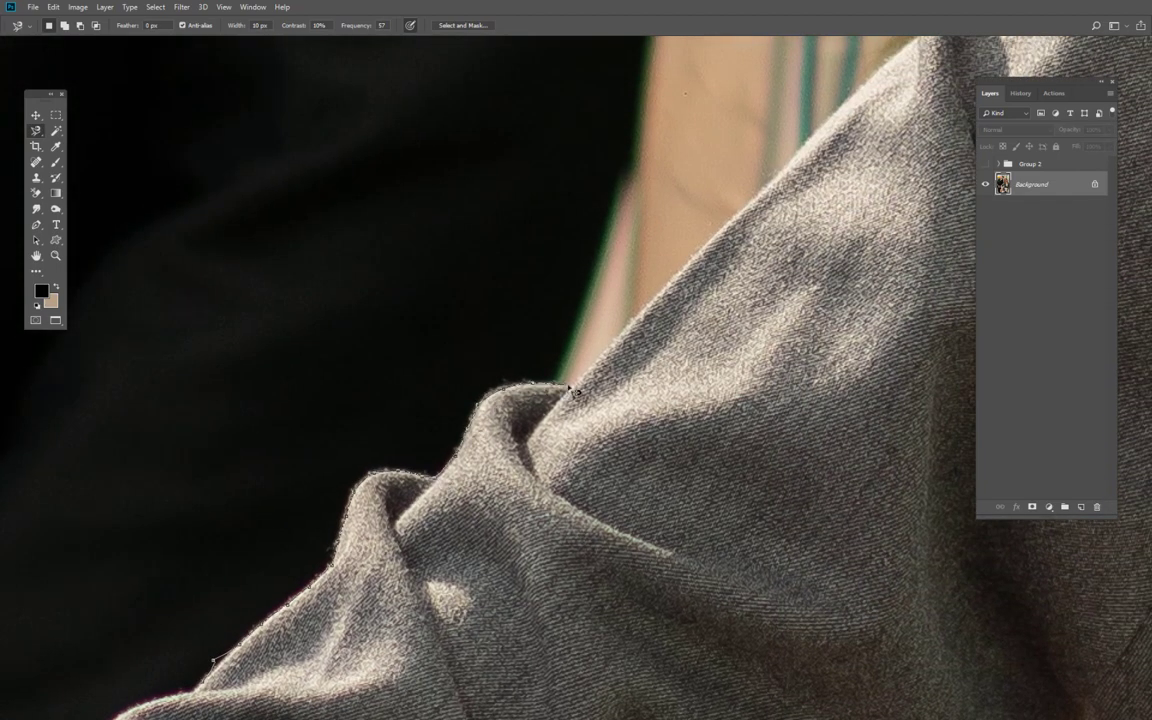
drag(543, 341, 303, 522)
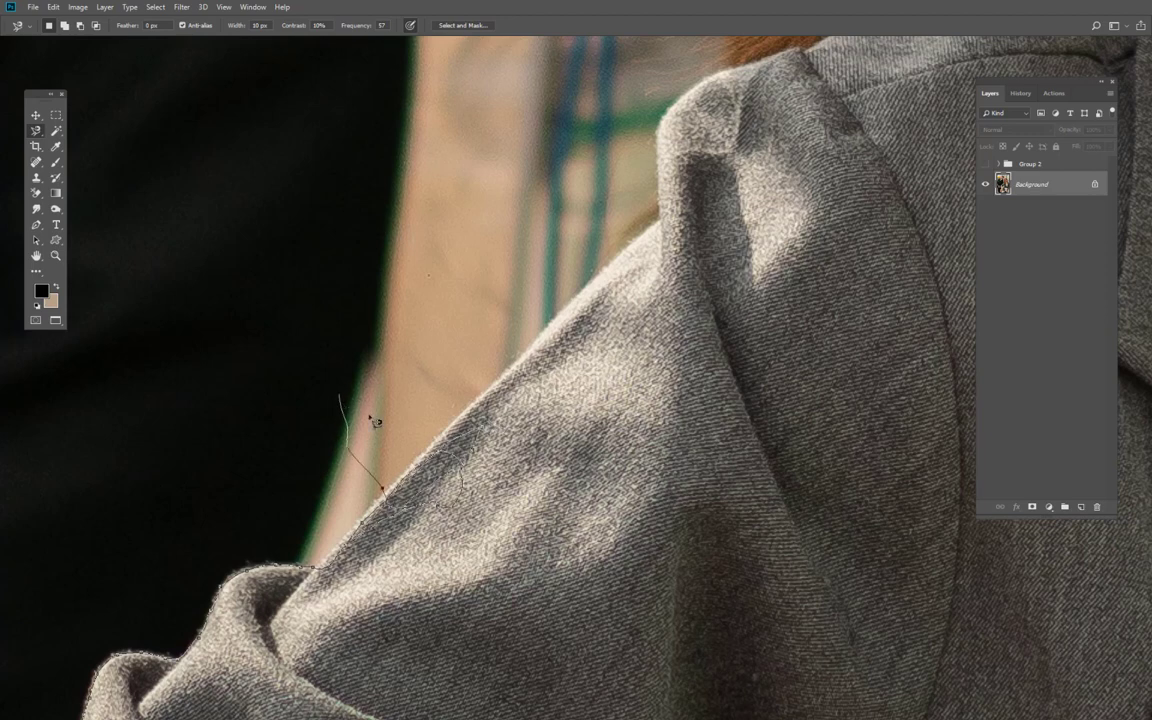
key(Escape)
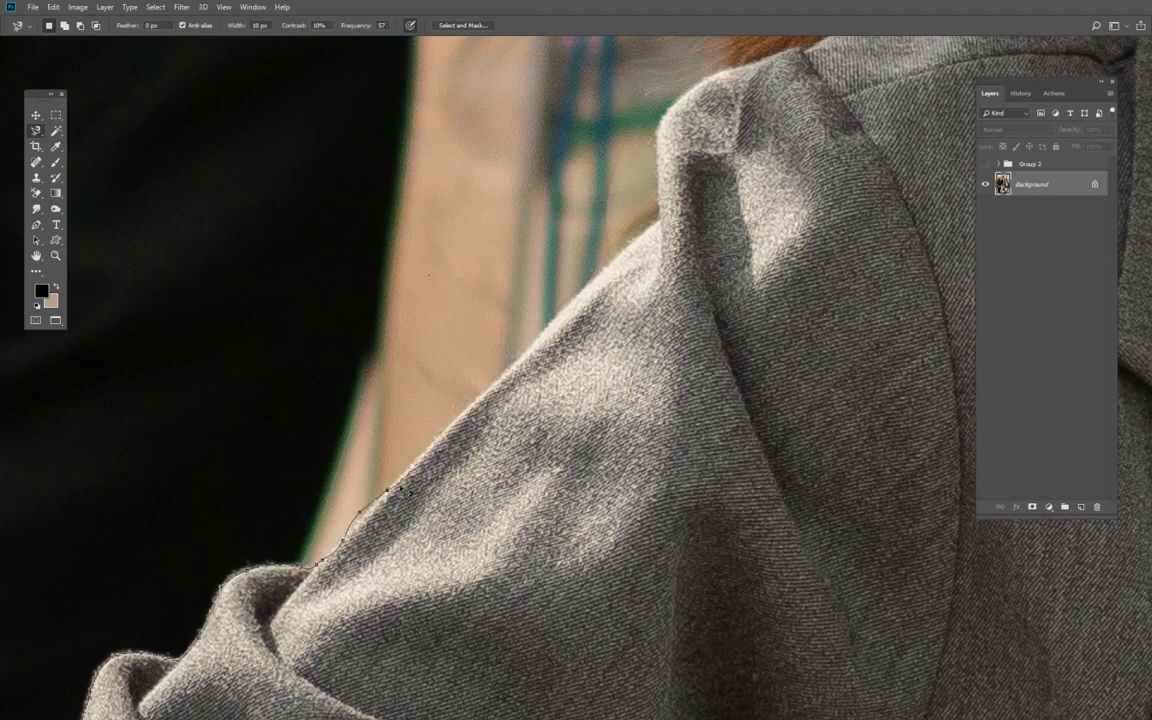
key(BackSpace)
key(BackSpace)
key(BackSpace)
key(BackSpace)
key(ctrl+minus)
- Zoom out to the whole face, delete the last anchors, and cancel the sleeve outline
key(ctrl+minus)
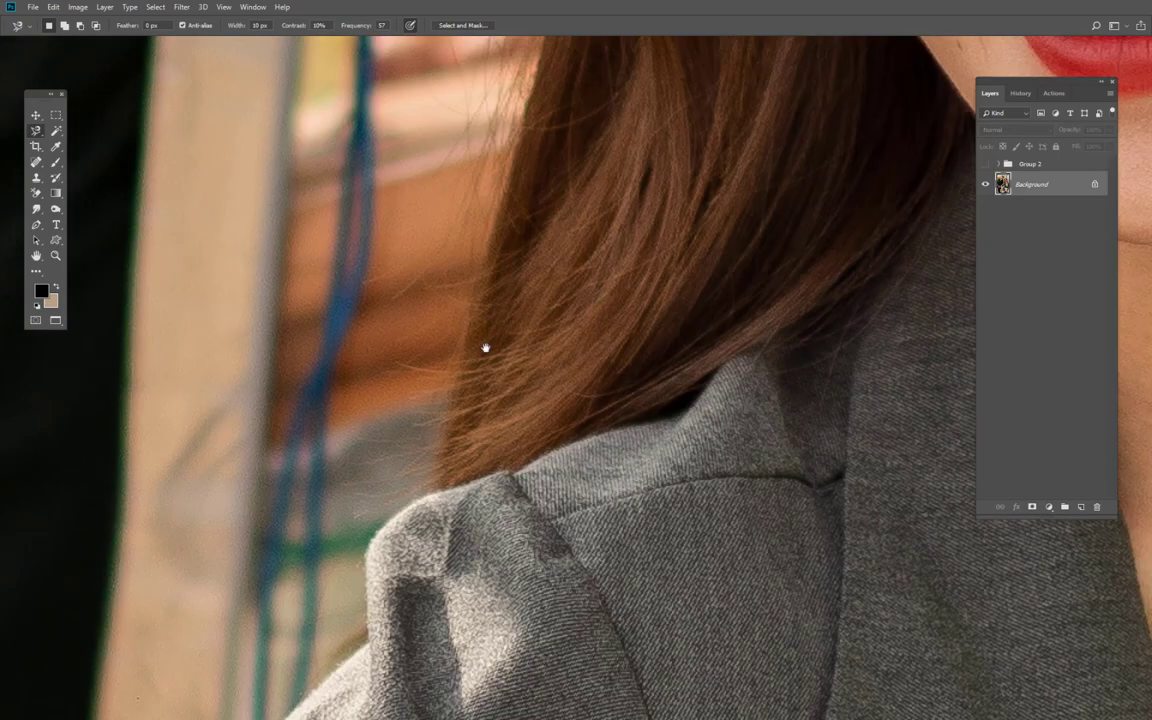
key(ctrl+minus)
key(ctrl+minus)
scroll(135, 456, right, 3)
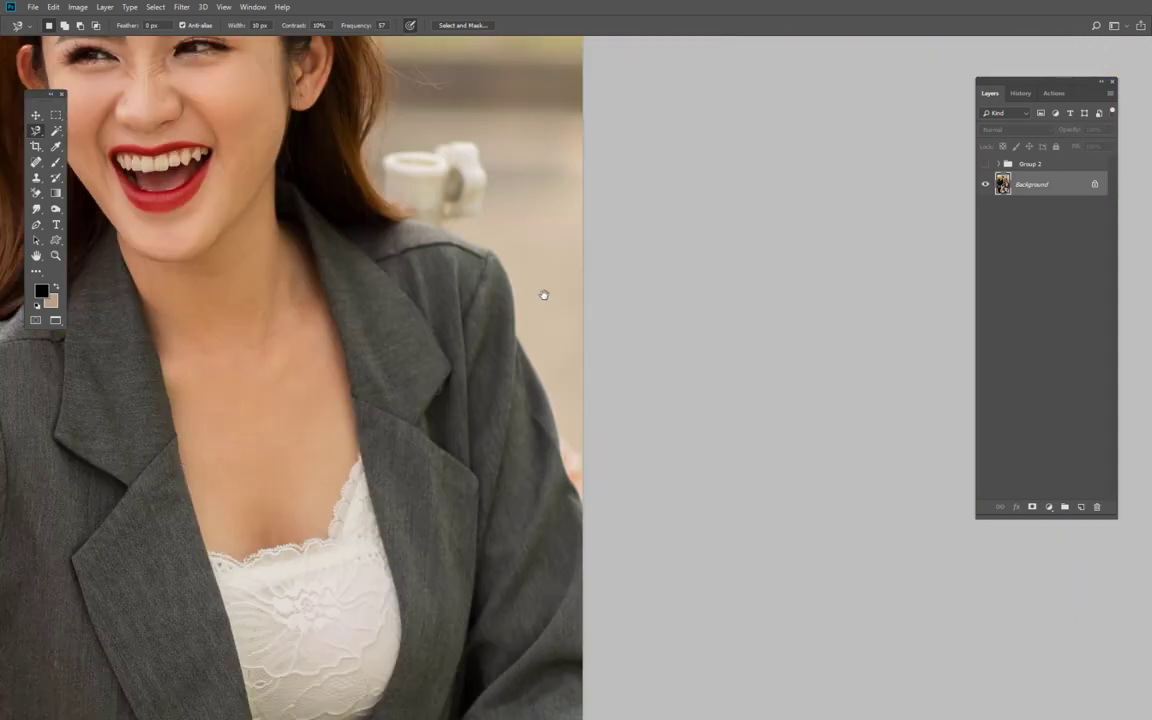
scroll(640, 350, left, 10)
scroll(640, 350, down, 2)
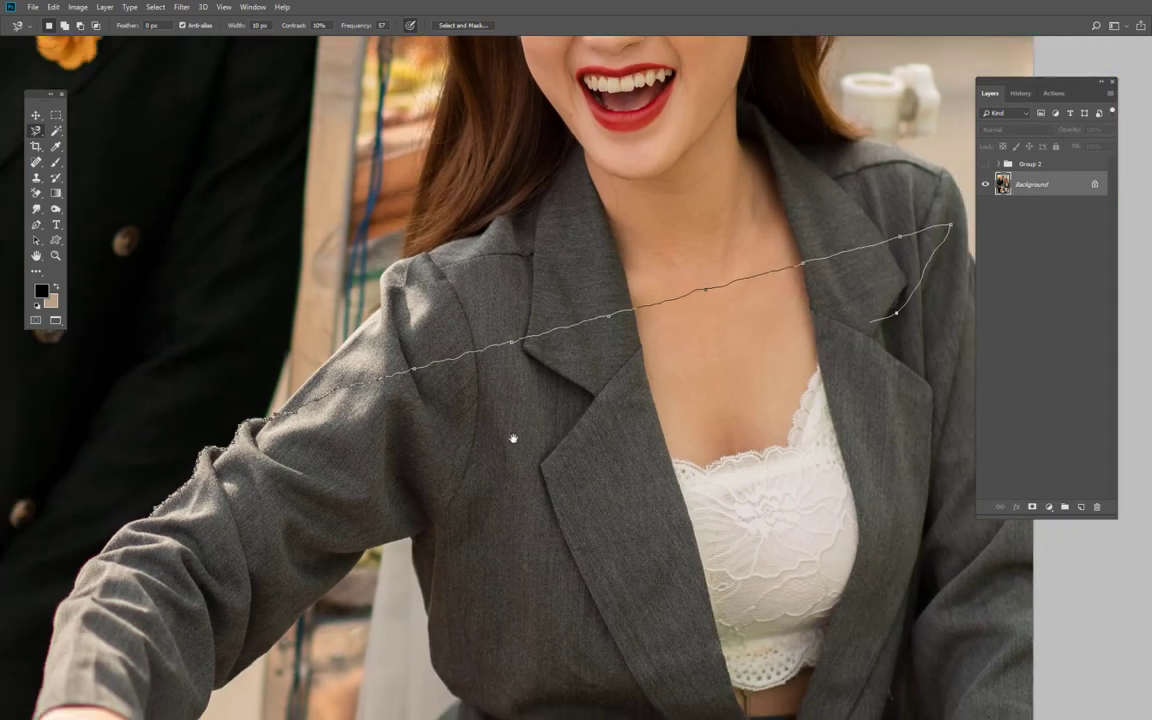
key(ctrl+minus)
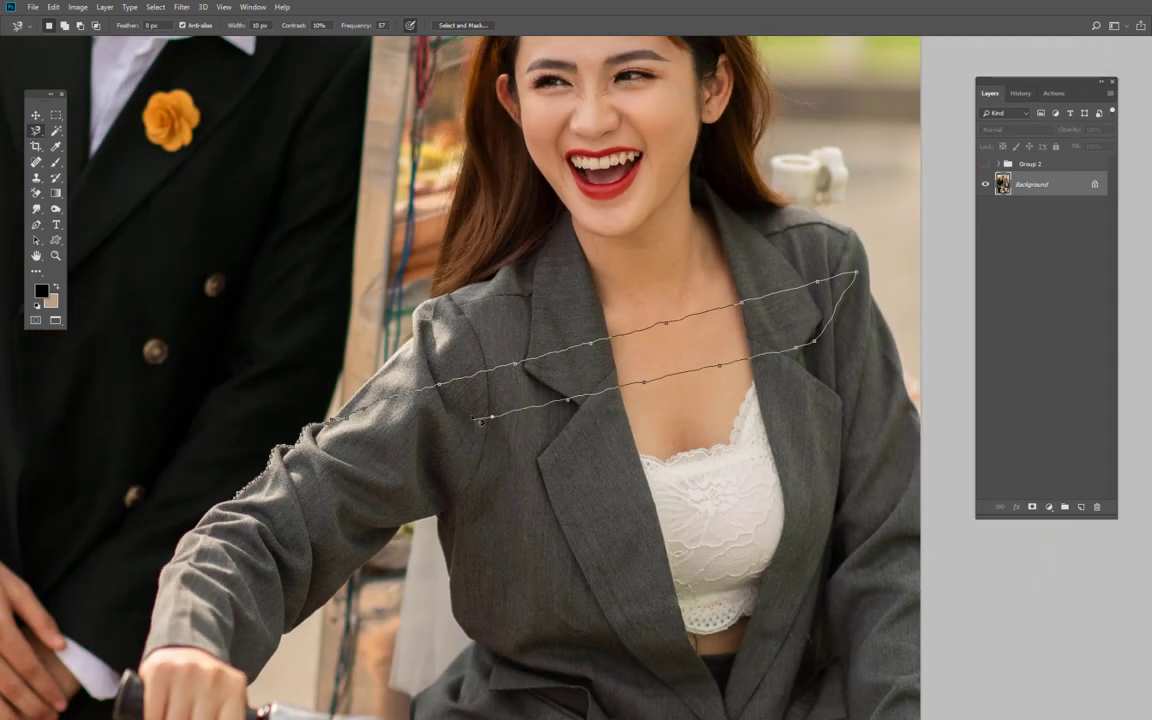
key(BackSpace)
key(BackSpace)
key(BackSpace)
key(BackSpace)
key(BackSpace)
key(BackSpace)
key(BackSpace)
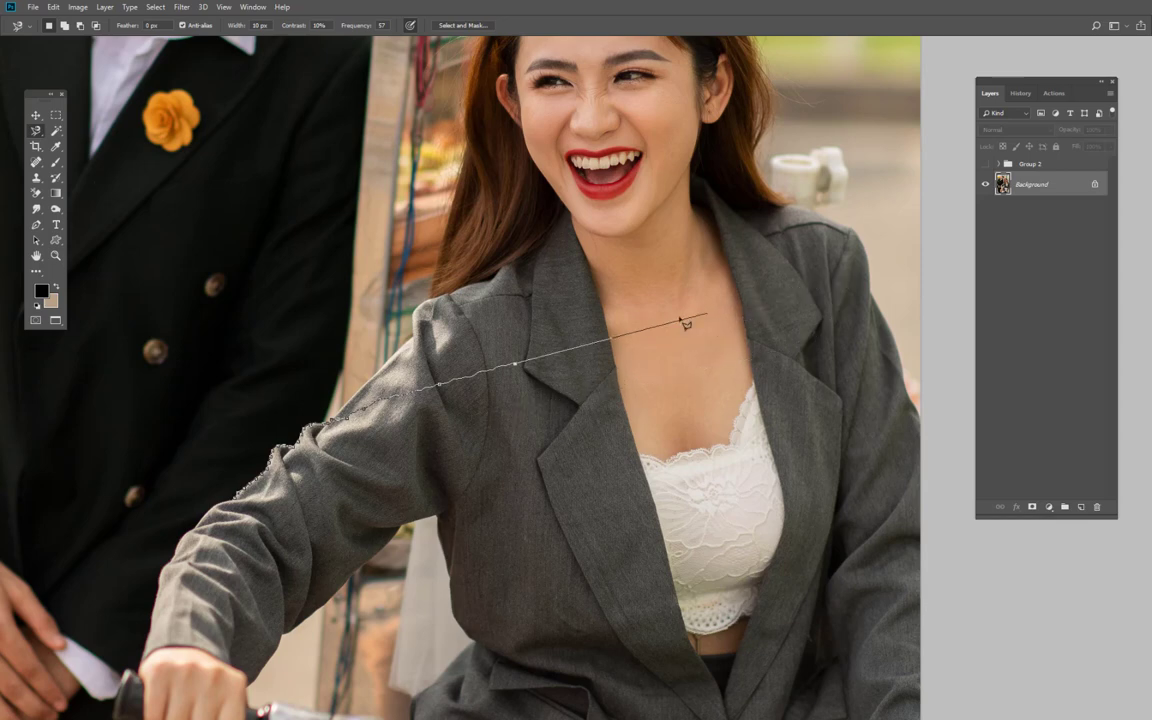
key(BackSpace)
key(BackSpace)
key(BackSpace)
key(BackSpace)
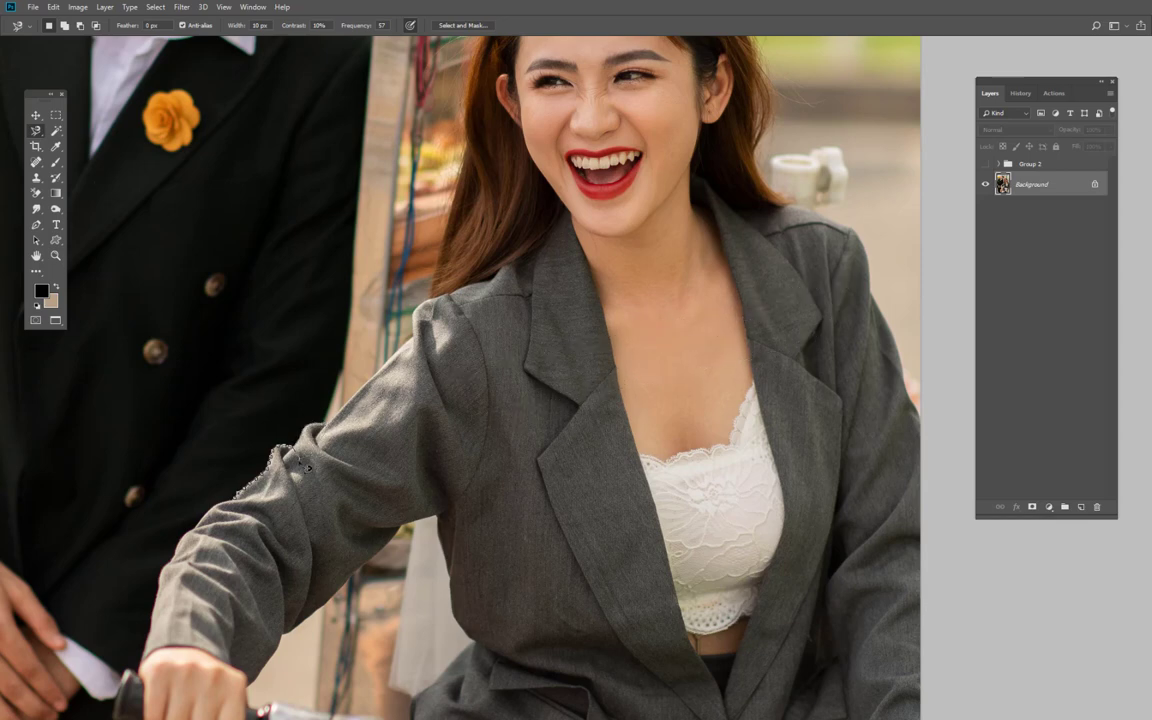
key(Escape)
- Zoom into the shoulder and start a Magnetic Lasso trace along its outer edge
scroll(806, 238, up, 1)
scroll(342, 303, up, 3)
scroll(470, 272, up, 2)
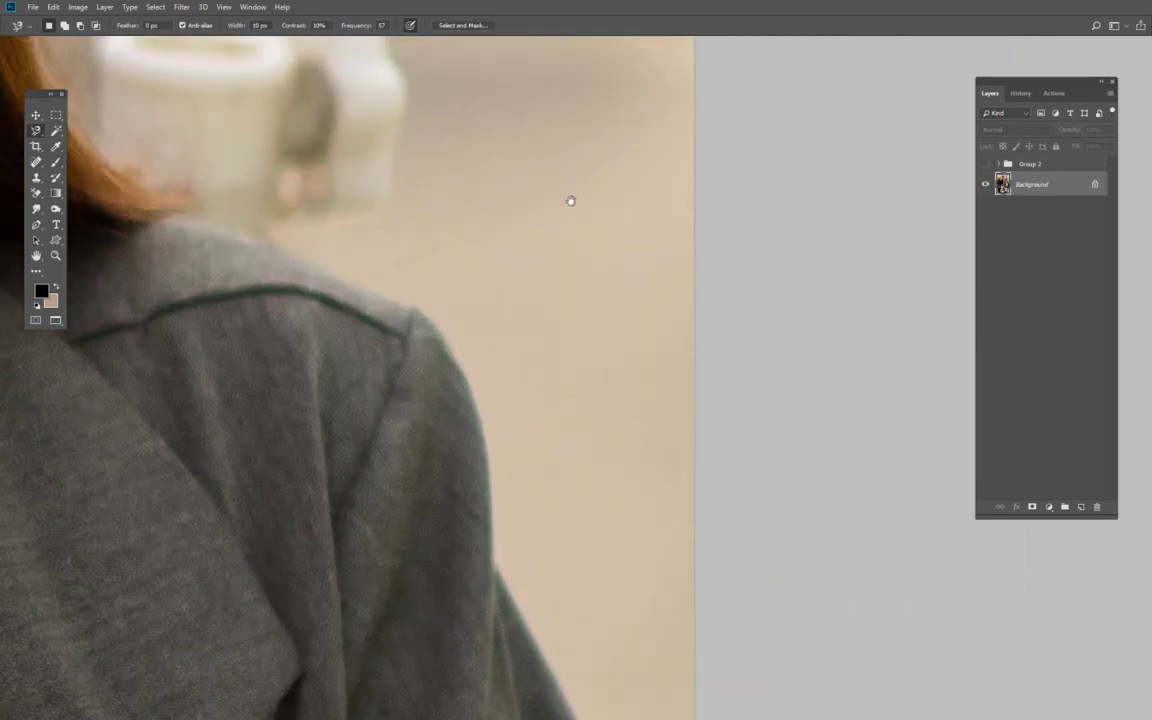
scroll(515, 256, up, 1)
drag(328, 237, 346, 243)
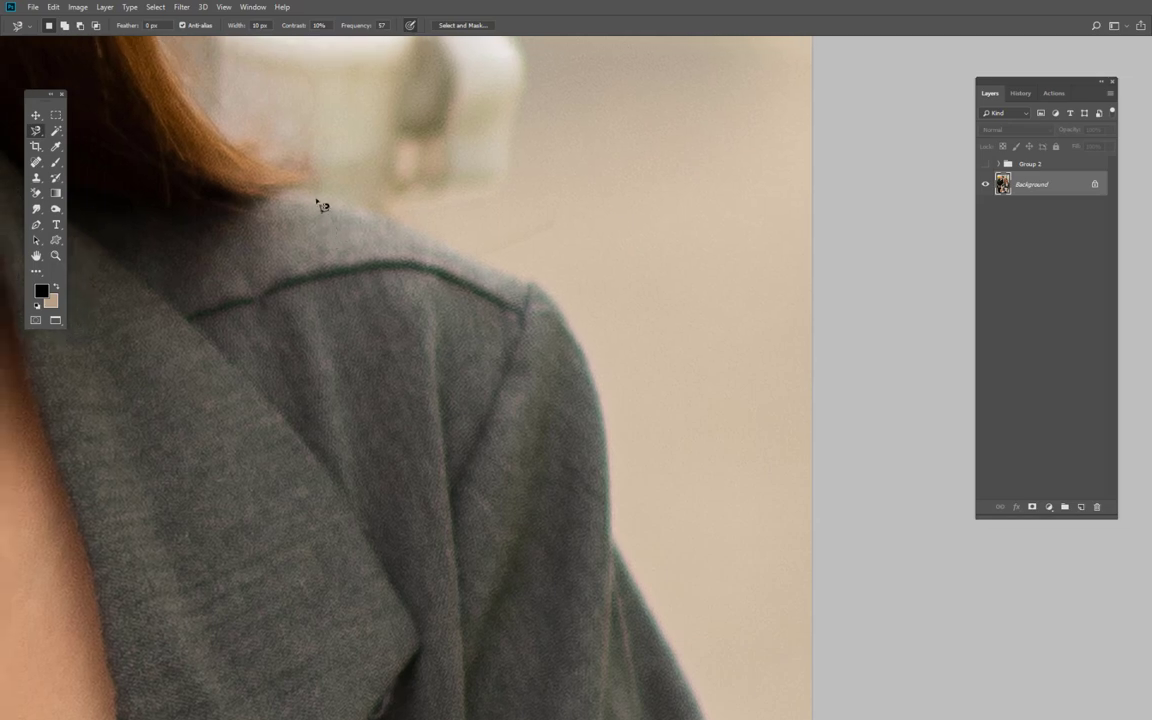
click(314, 196)
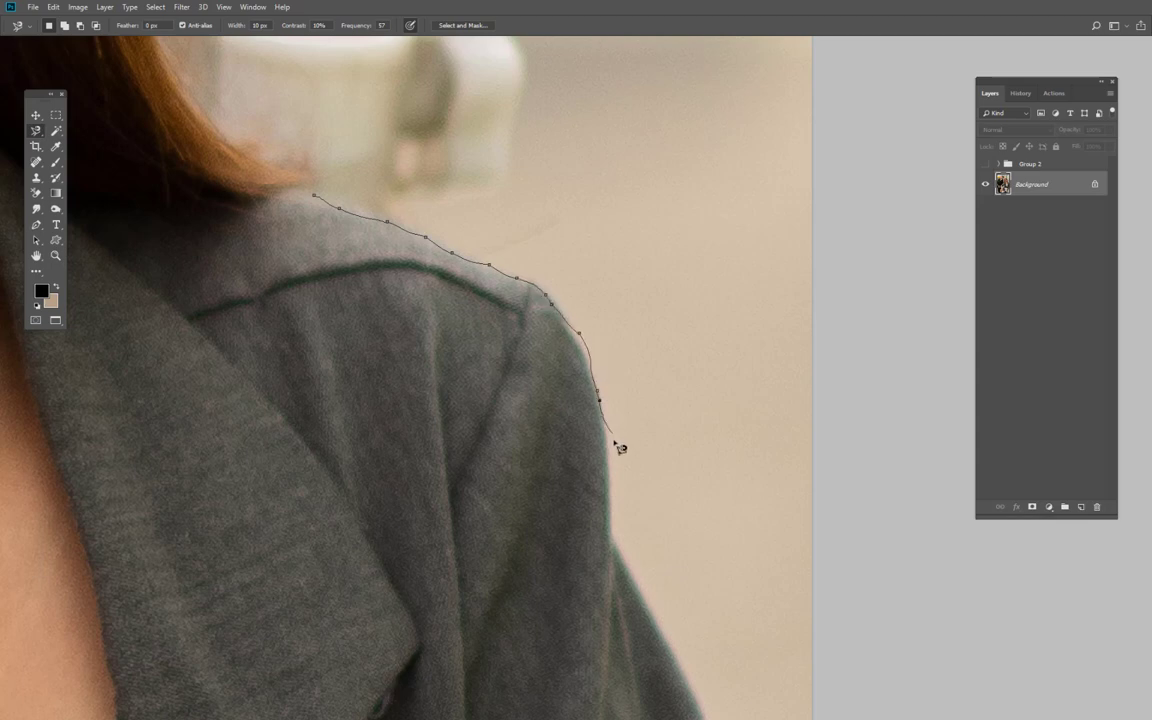
- Delete the shoulder outline's anchors and undo, leaving no active selection
scroll(612, 490, down, 3)
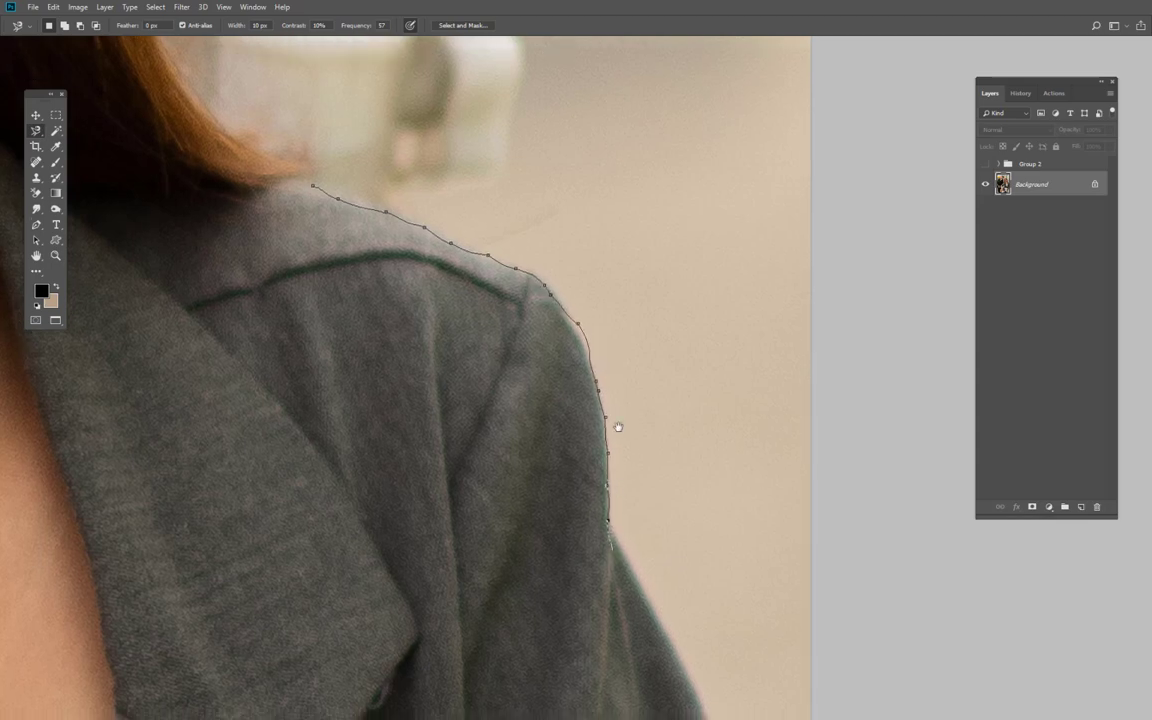
scroll(610, 336, down, 2)
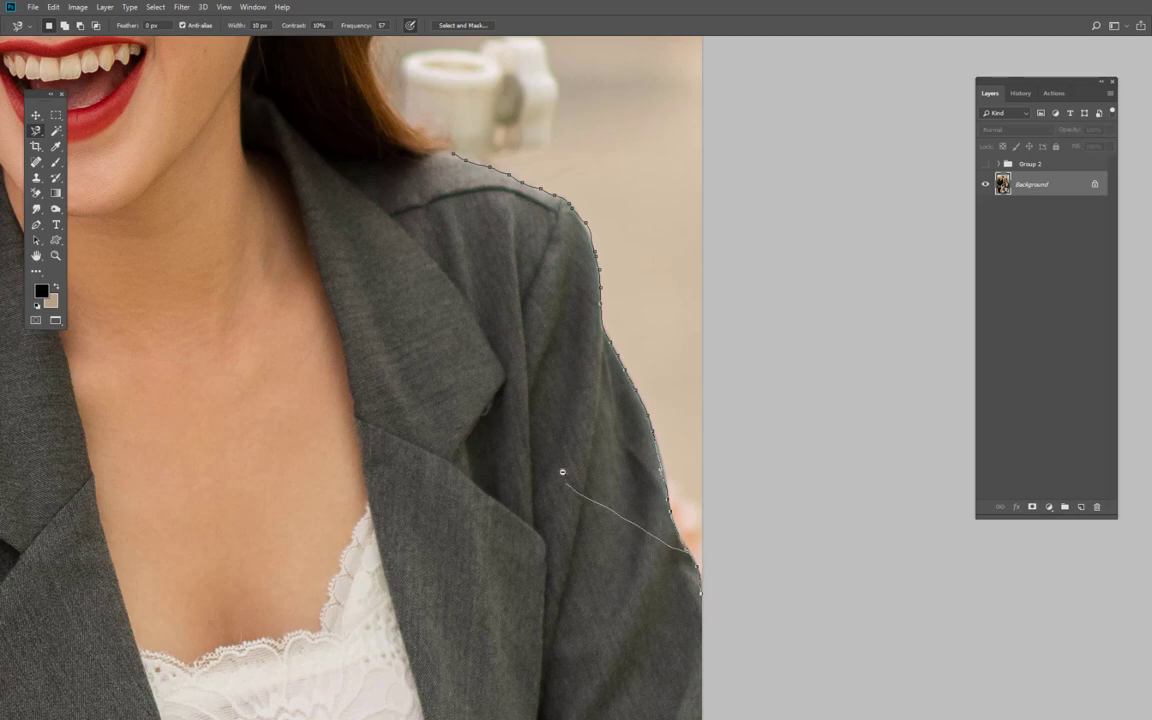
scroll(560, 470, down, 3)
scroll(676, 342, up, 3)
scroll(765, 262, up, 2)
scroll(790, 160, down, 3)
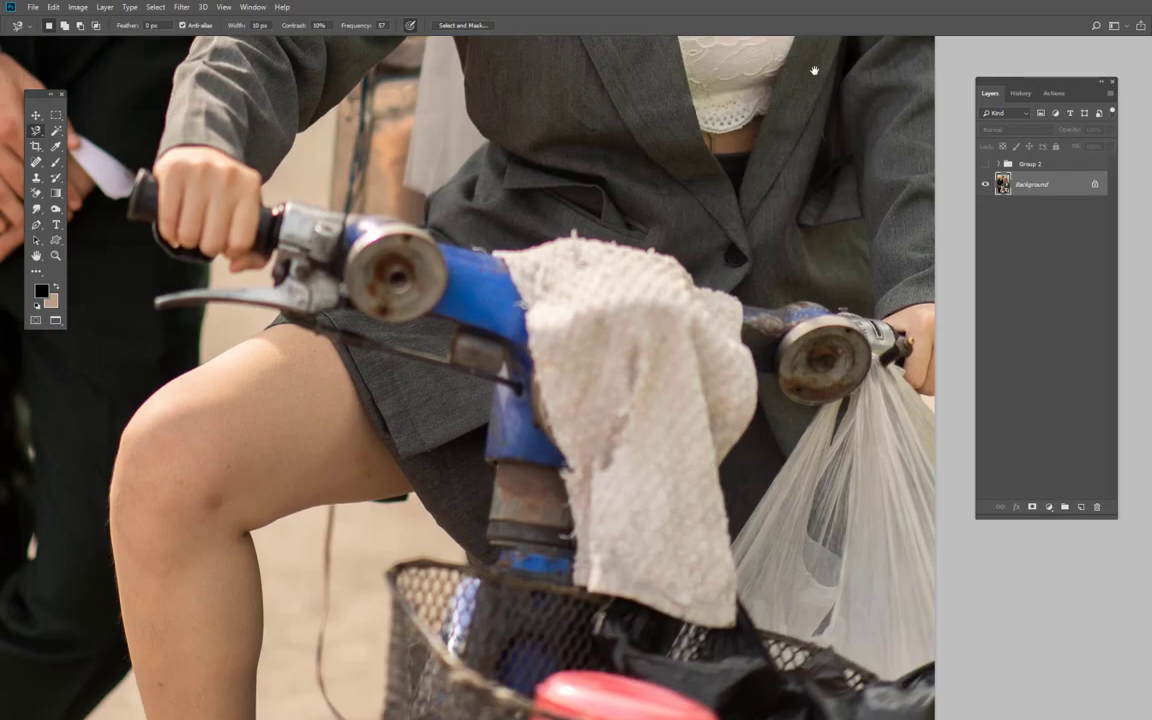
scroll(676, 511, up, 5)
scroll(637, 496, up, 2)
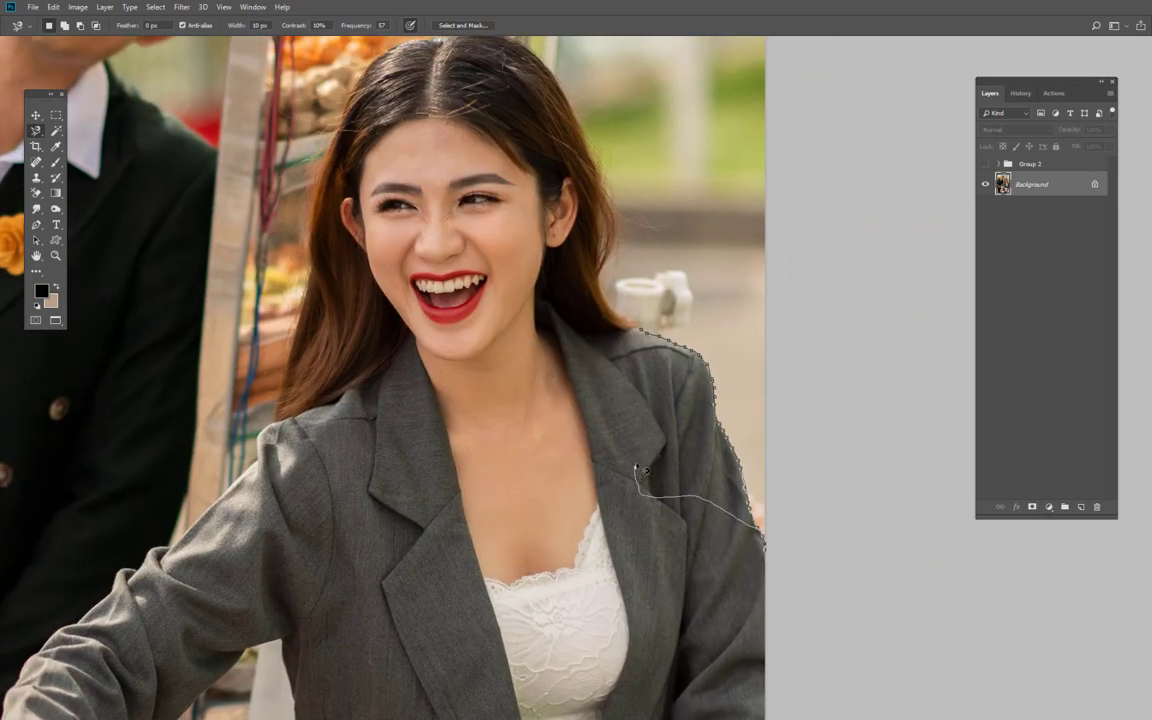
key(BackSpace)
key(BackSpace)
key(BackSpace)
key(BackSpace)
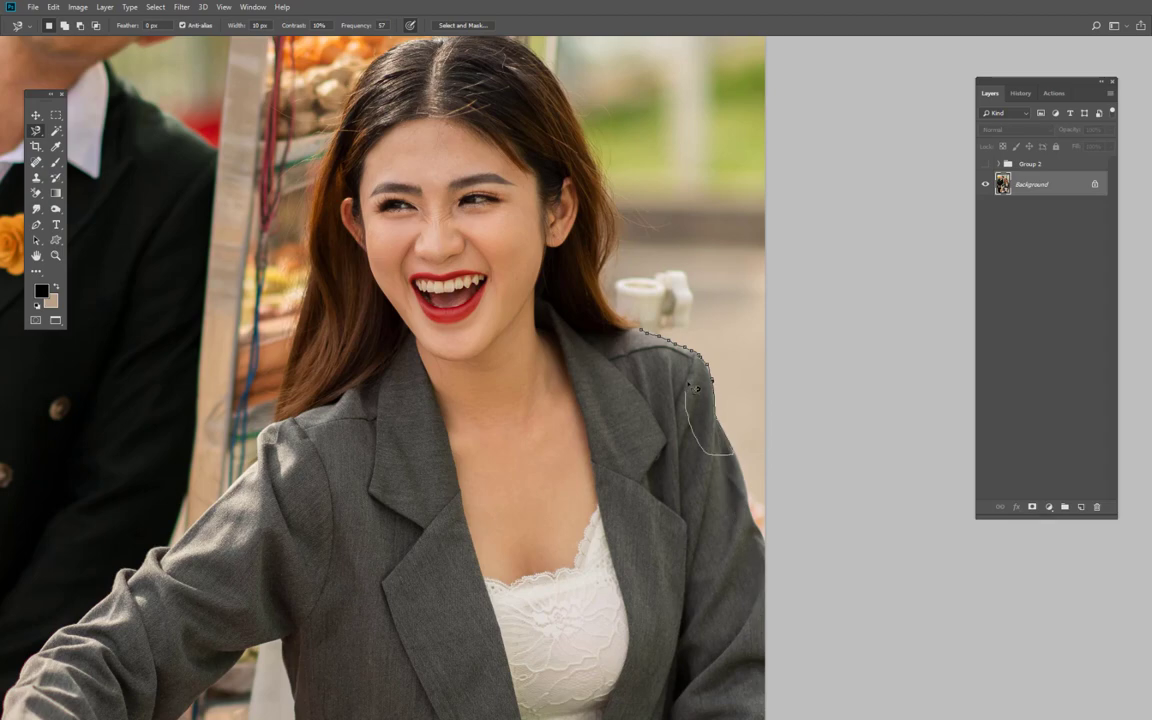
key(BackSpace)
key(BackSpace)
key(BackSpace)
key(BackSpace)
key(BackSpace)
key(BackSpace)
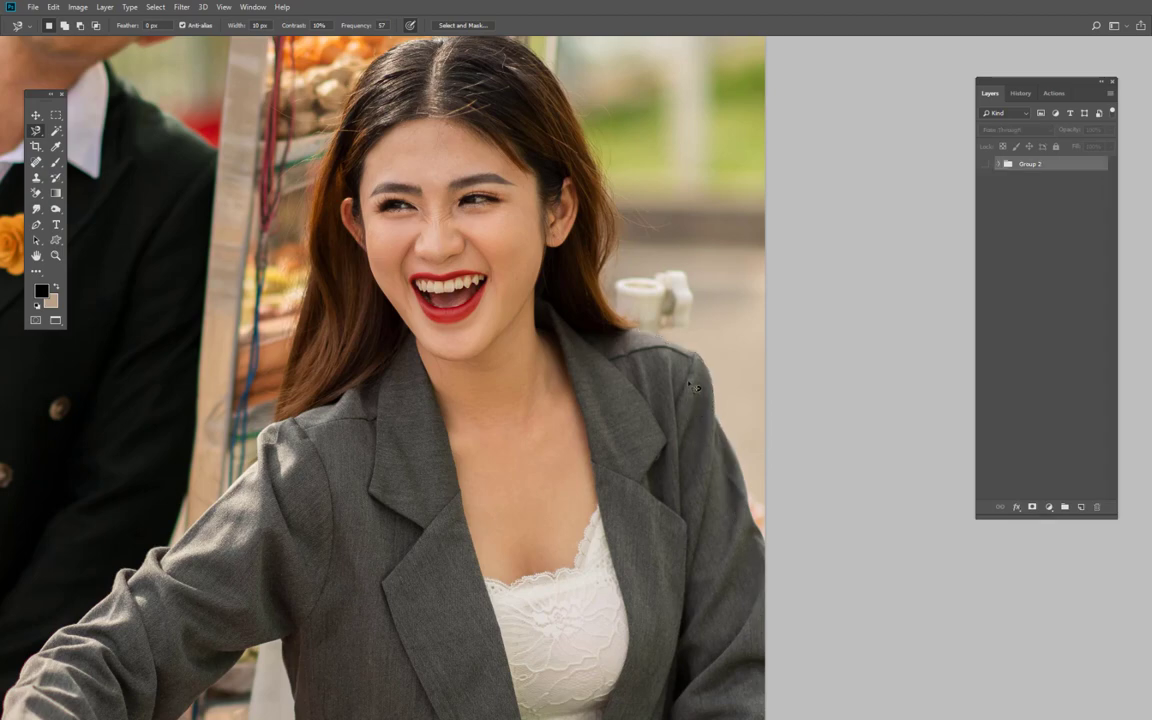
key(ctrl+z)
- Select the Crop tool, zoom out, and move the TK9_9406.NEF window over the TK9_9401.psd portrait
scroll(147, 210, up, 3)
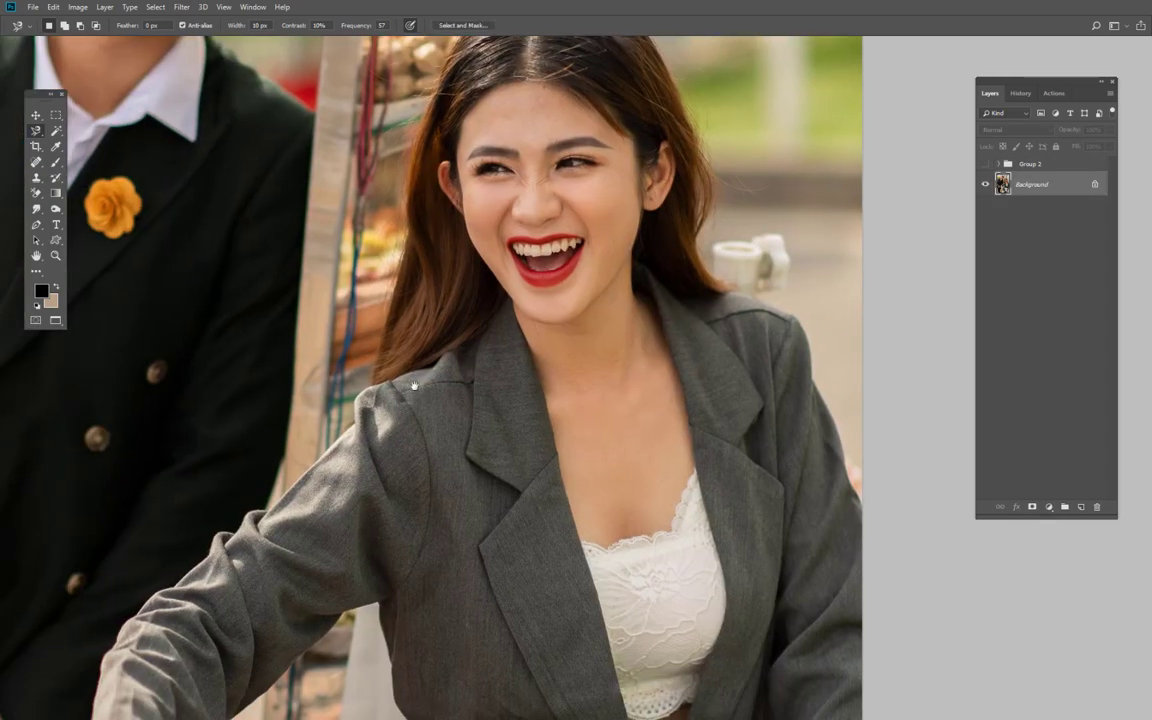
click(37, 148)
scroll(587, 267, down, 2)
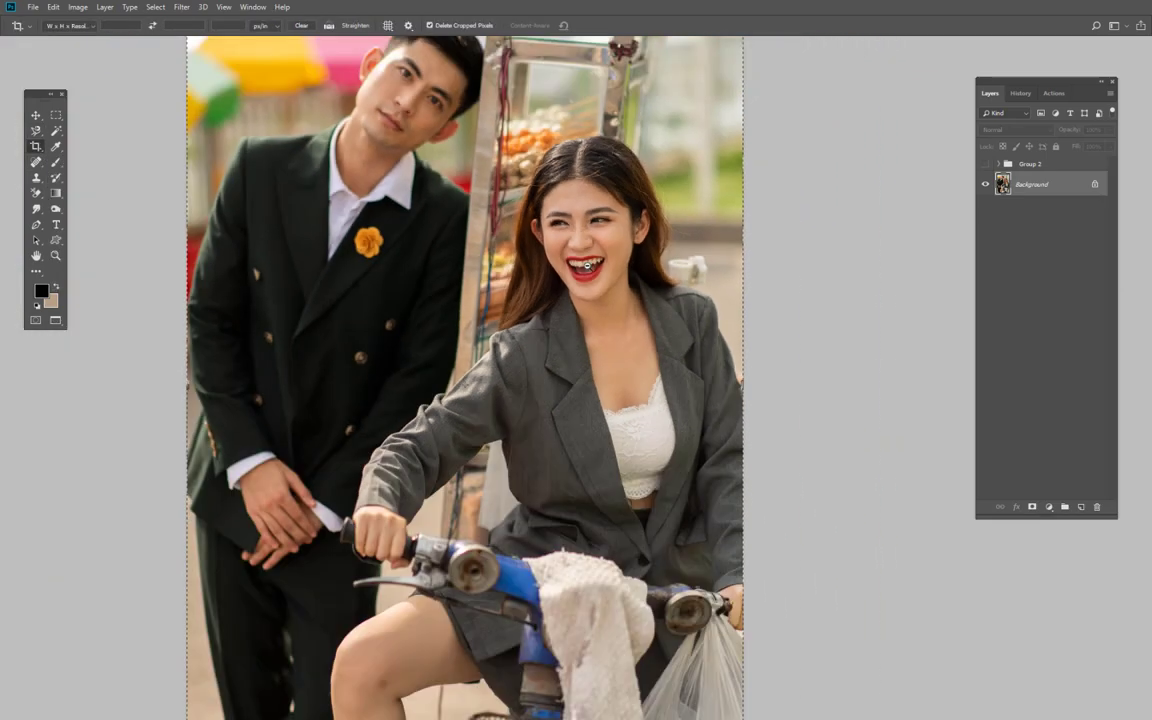
scroll(587, 267, down, 1)
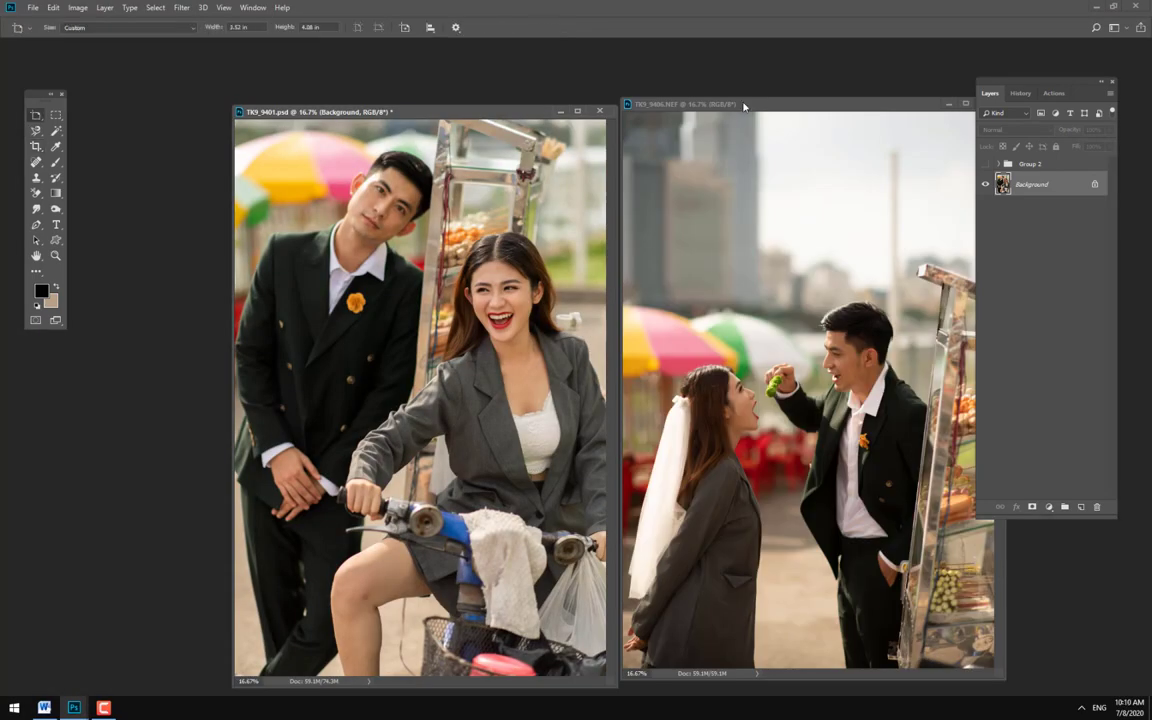
drag(744, 104, 509, 97)
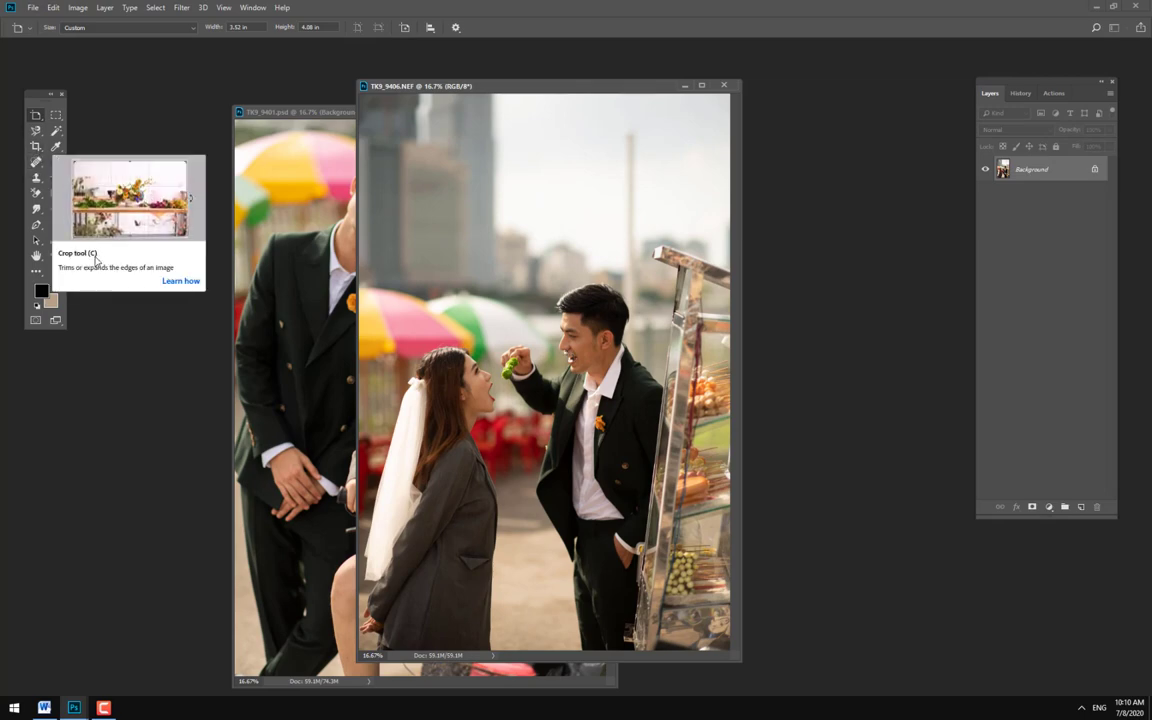
- Frame TK9_9406.NEF and trim its top, left and bottom edges to 9.49 × 12.48 in
key(ctrl+minus)
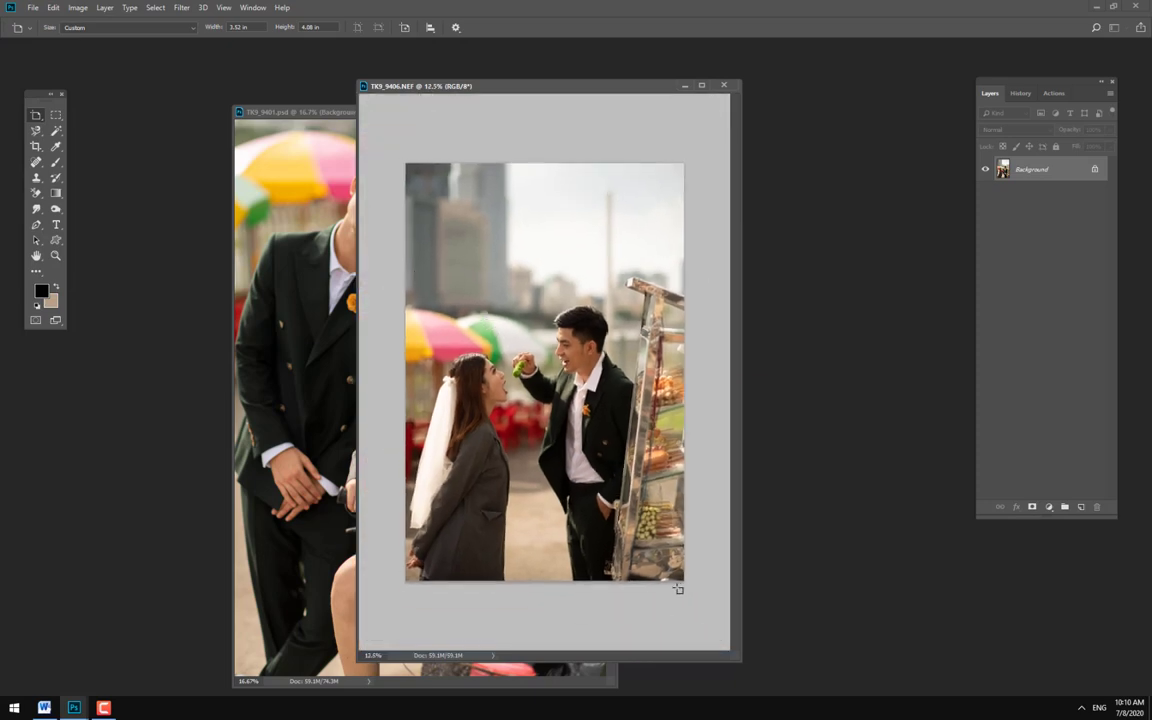
drag(652, 581, 417, 229)
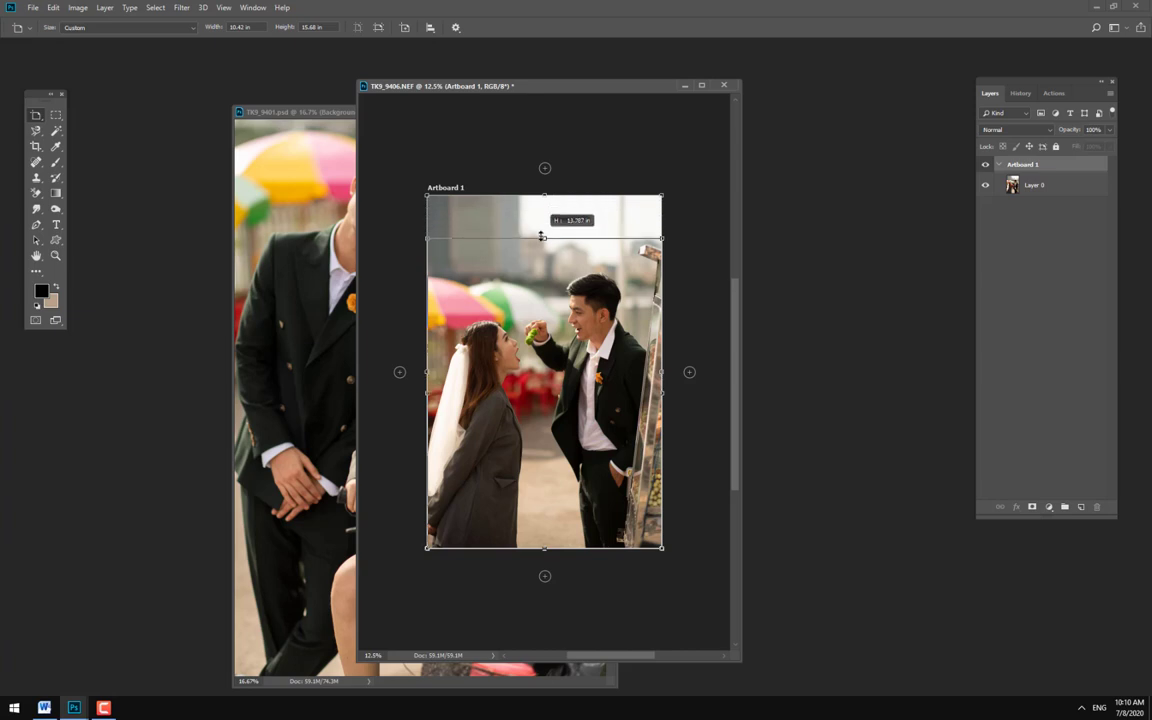
drag(544, 206, 544, 238)
drag(439, 392, 459, 392)
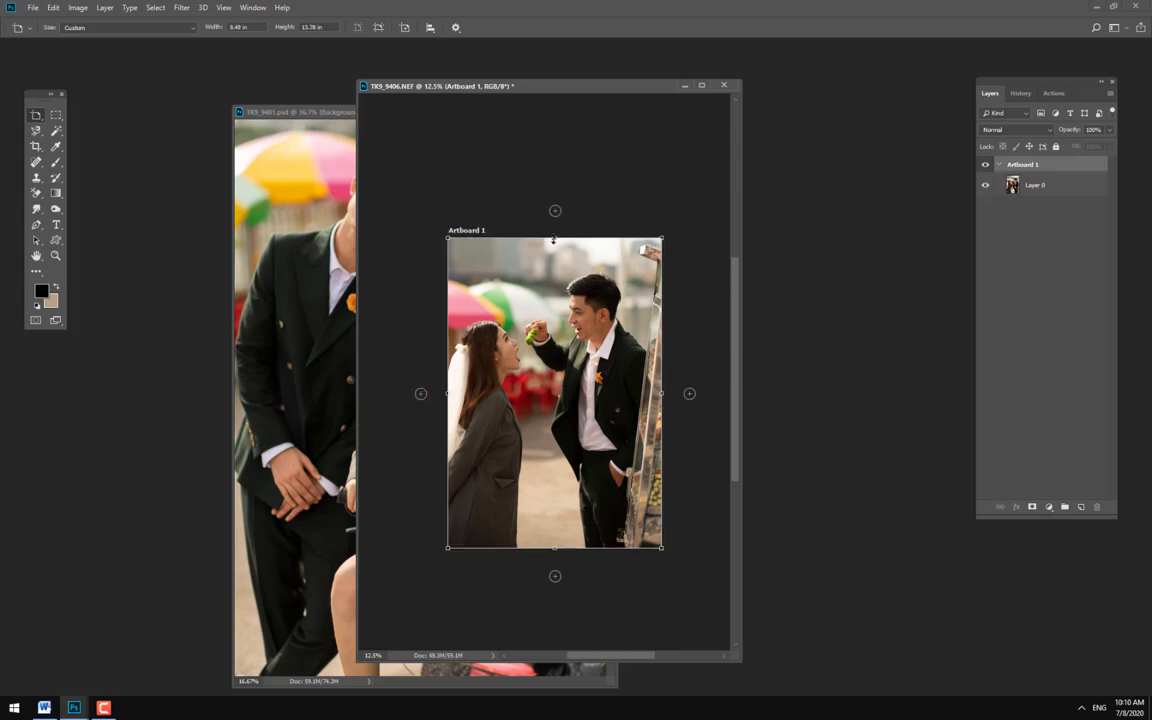
drag(554, 240, 554, 267)
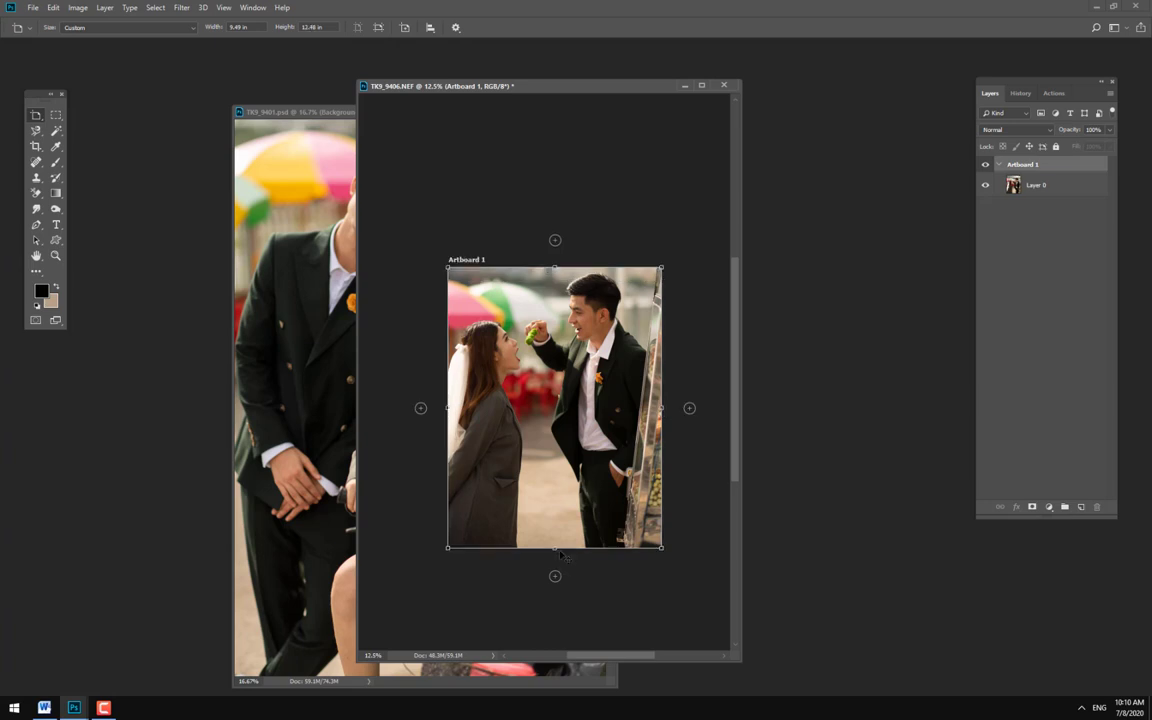
drag(555, 548, 555, 494)
- Switch to the Move tool, view the photo full screen, and restore its uncropped original
key(v)
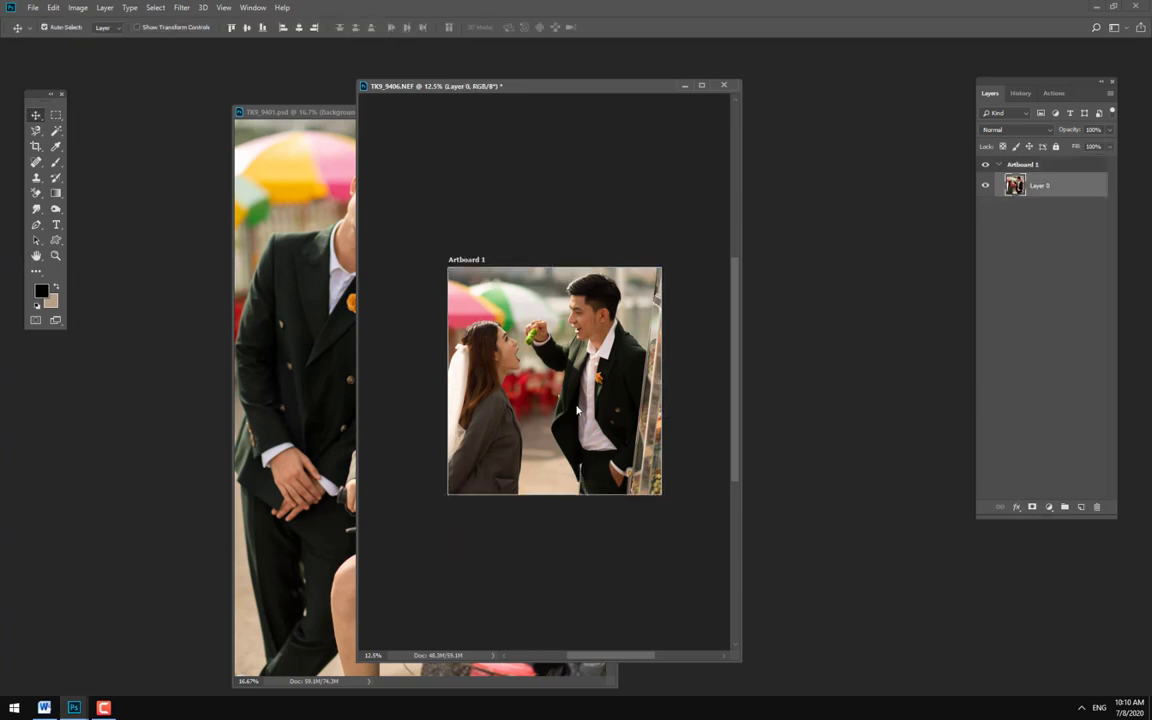
key(f)
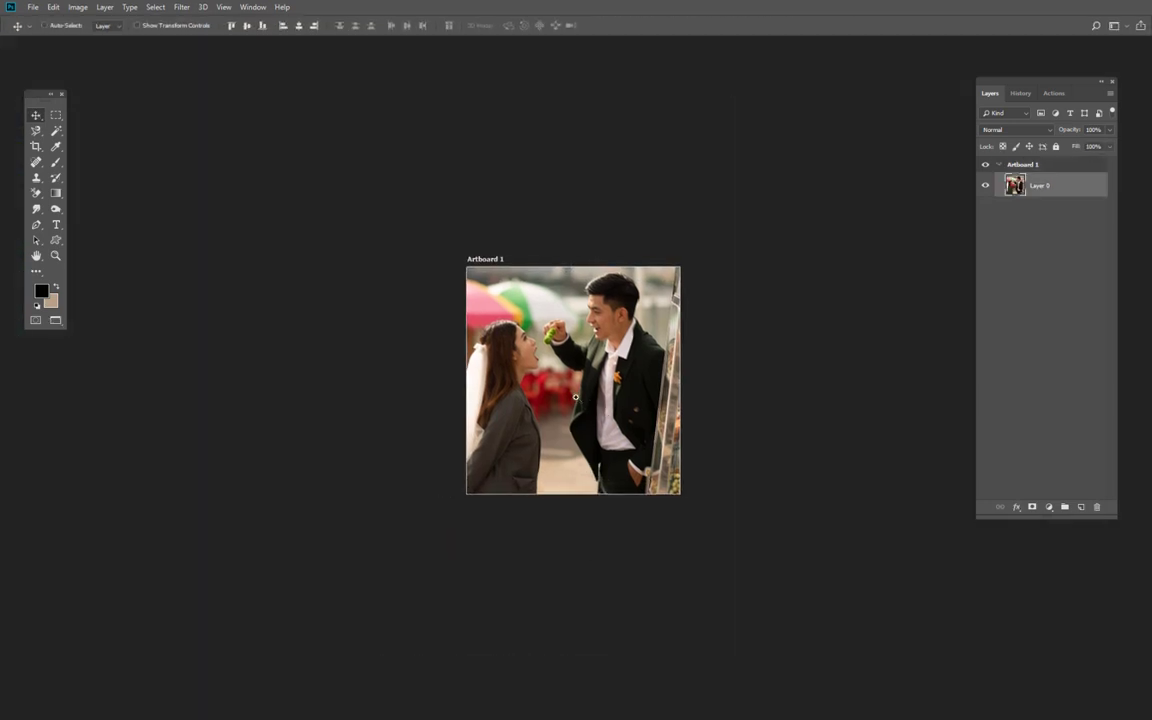
key(ctrl+0)
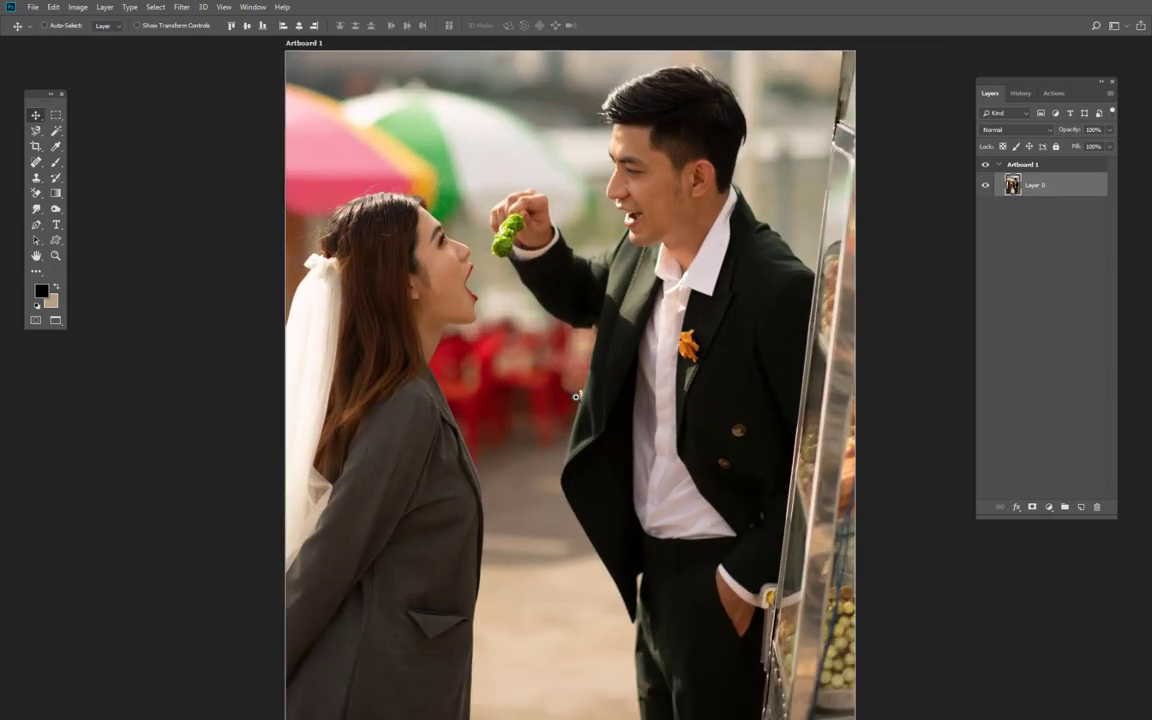
key(ctrl+minus)
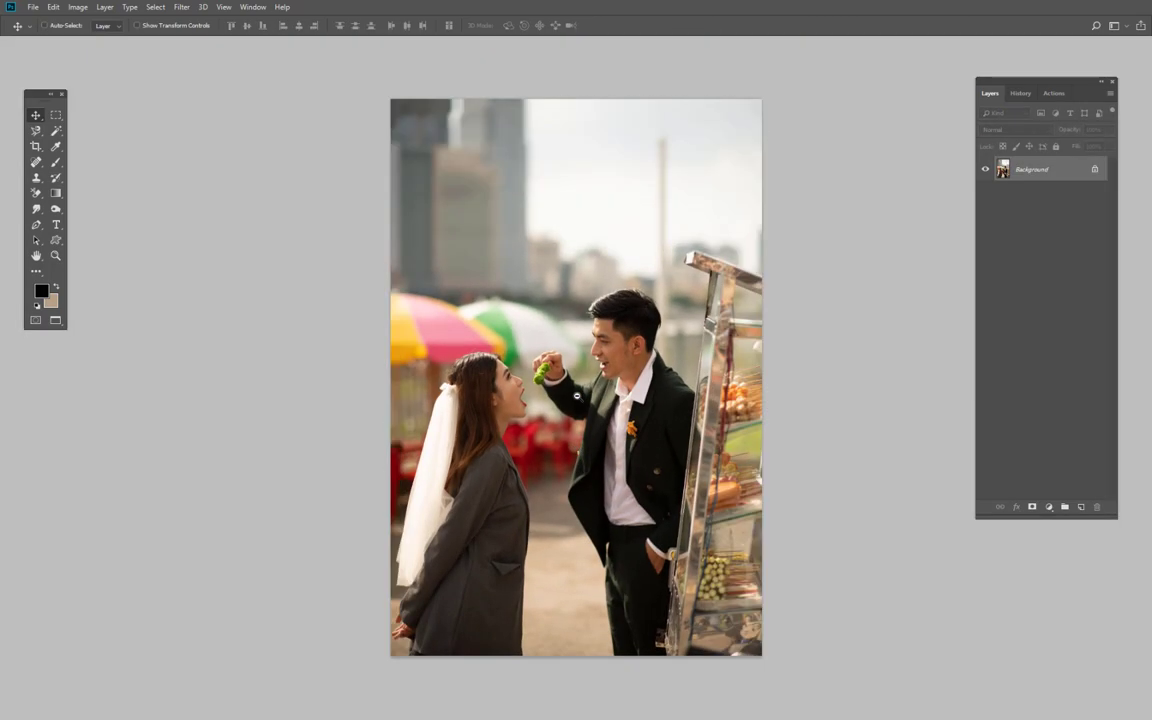
- Crop the sky and the feet off the couple photo, then undo that crop
key(c)
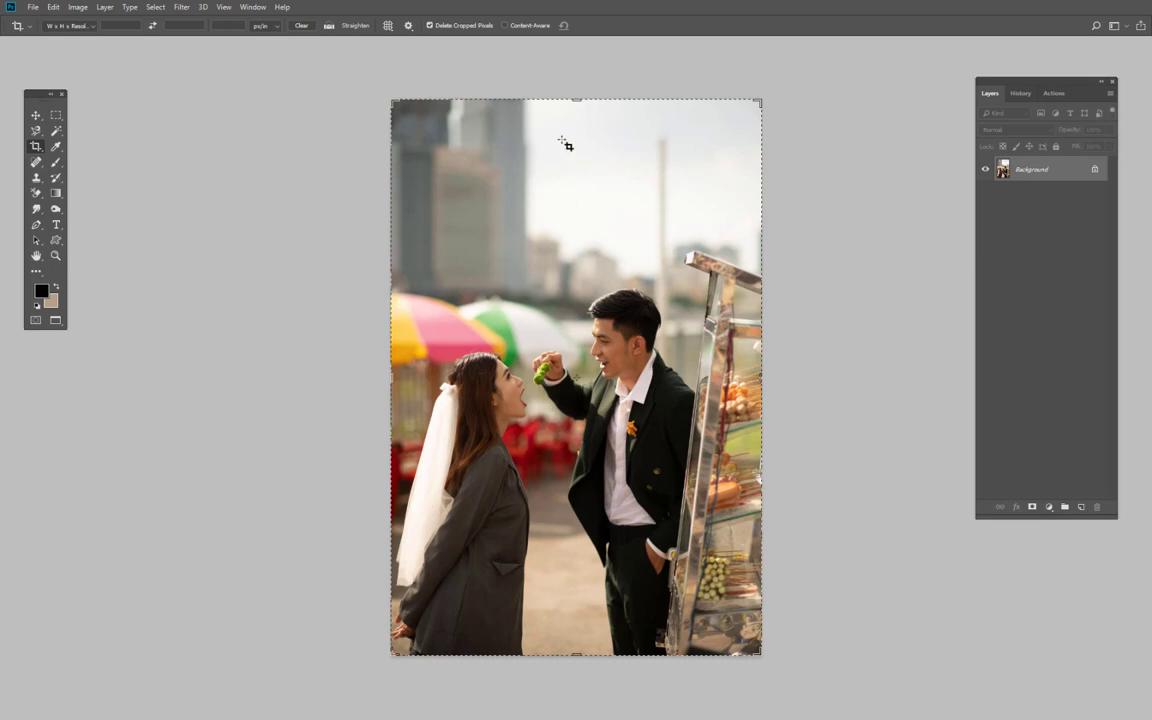
mouse_move(576, 99)
mouse_down()
mouse_move(567, 200)
mouse_move(568, 172)
mouse_up()
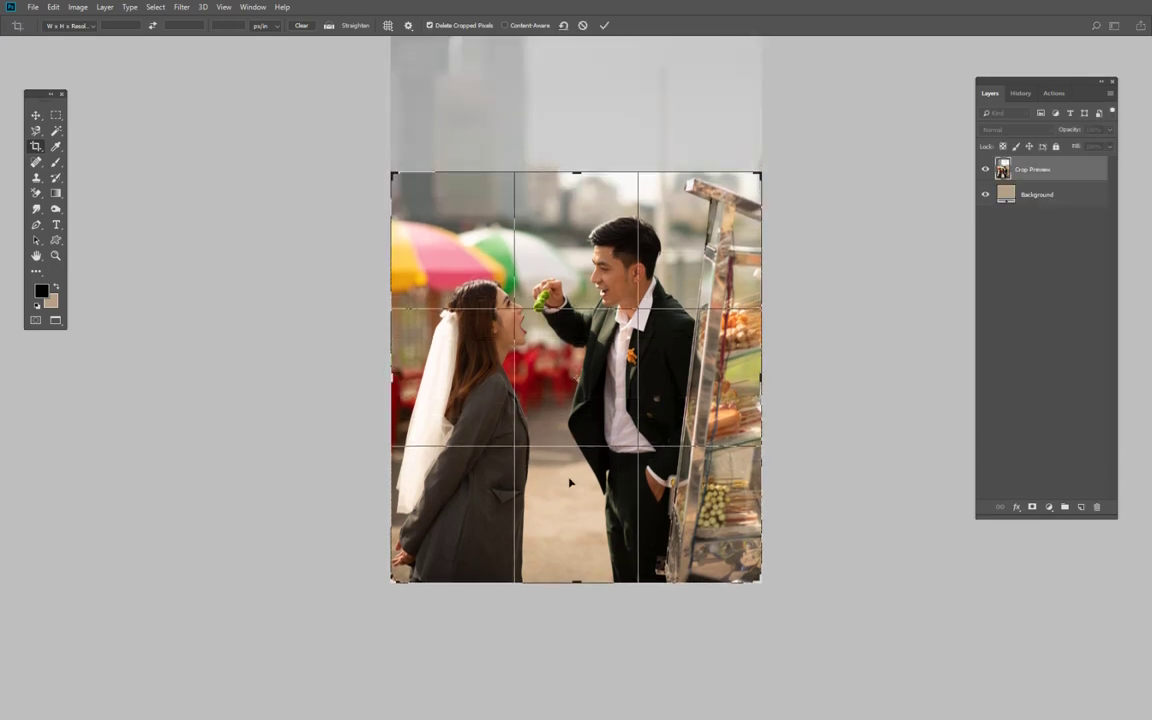
drag(576, 580, 576, 543)
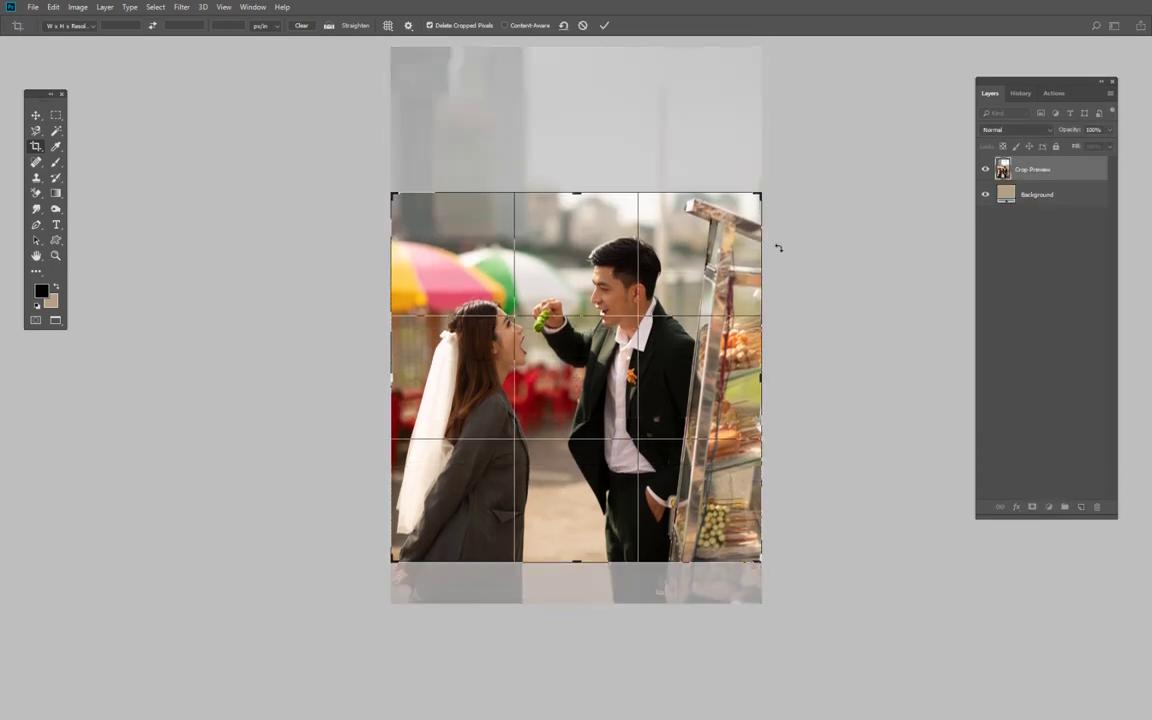
key(Return)
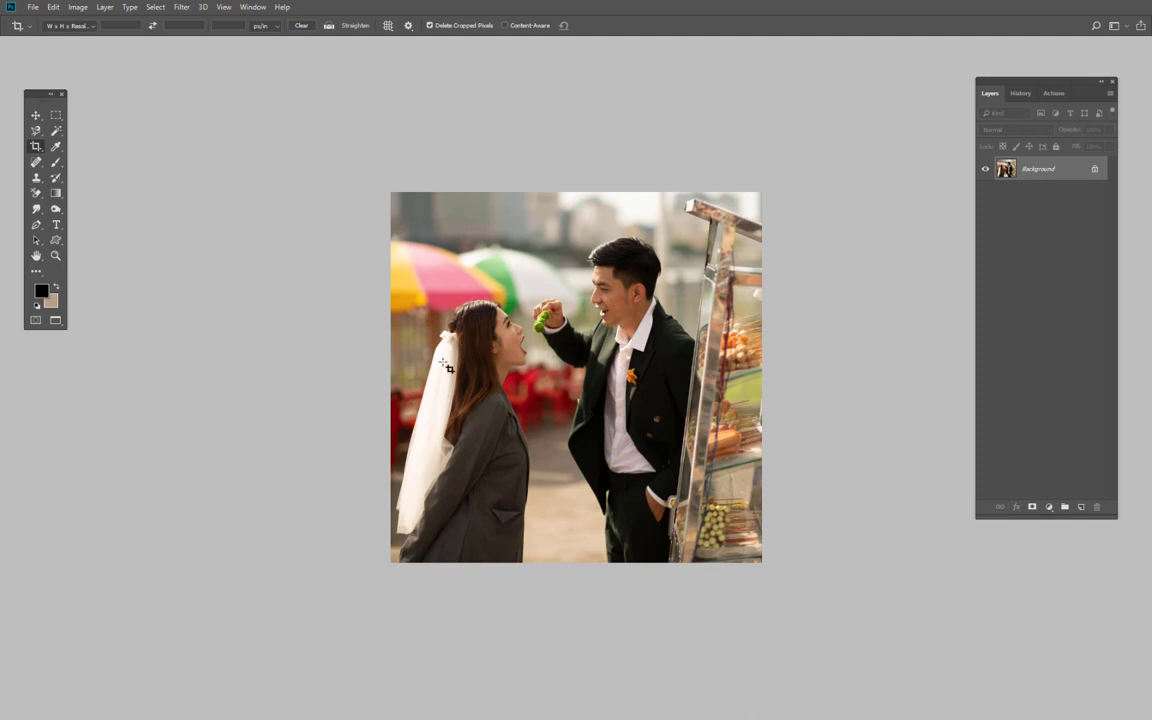
key(ctrl+z)
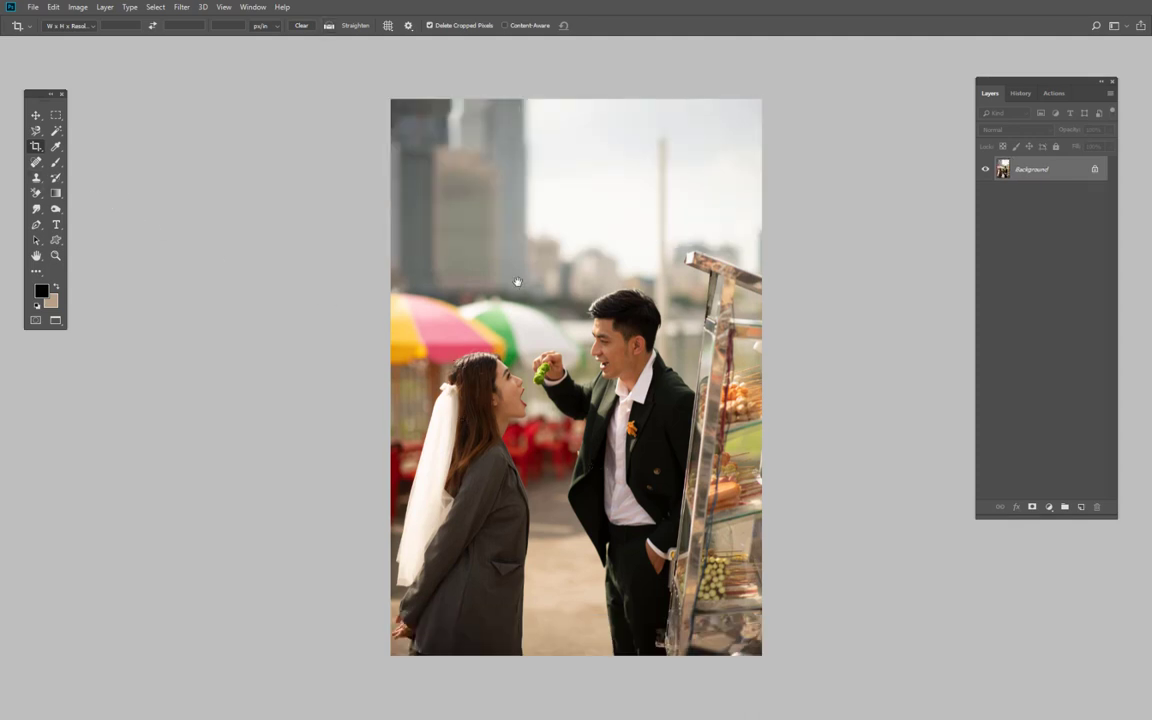
- Apply a tighter, narrowed crop, fit the photo in the window, and select the Spot Healing Brush
scroll(512, 280, down, 1)
drag(421, 196, 700, 566)
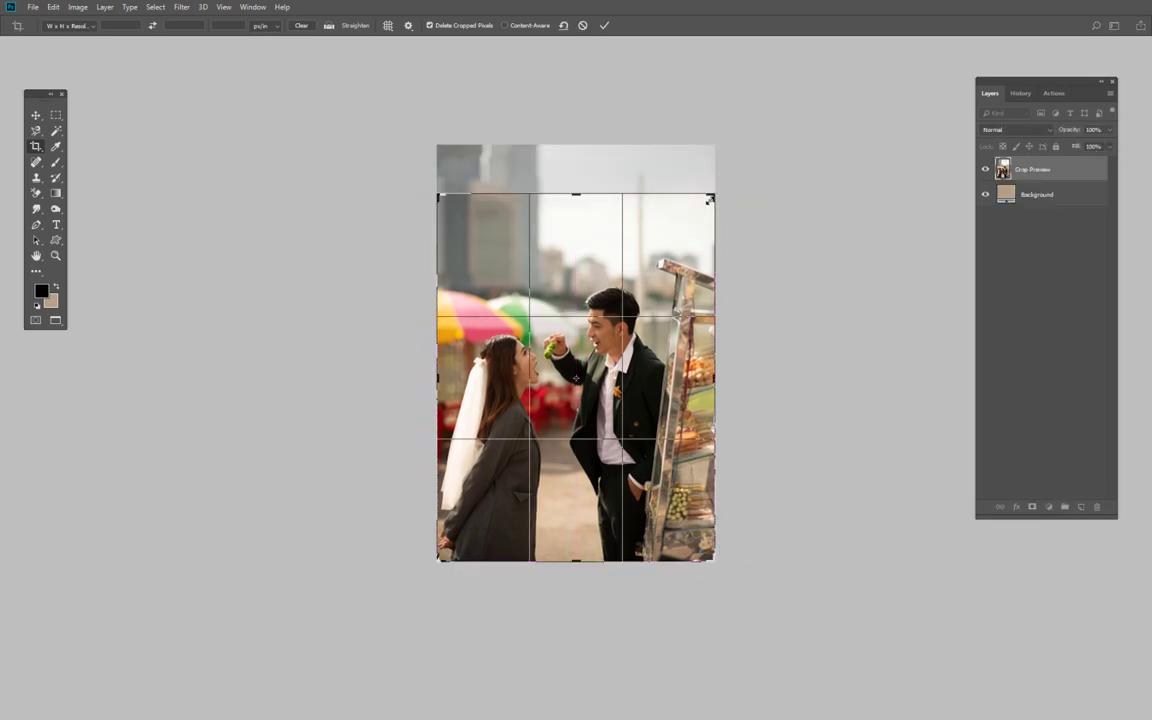
drag(716, 196, 701, 197)
key(Return)
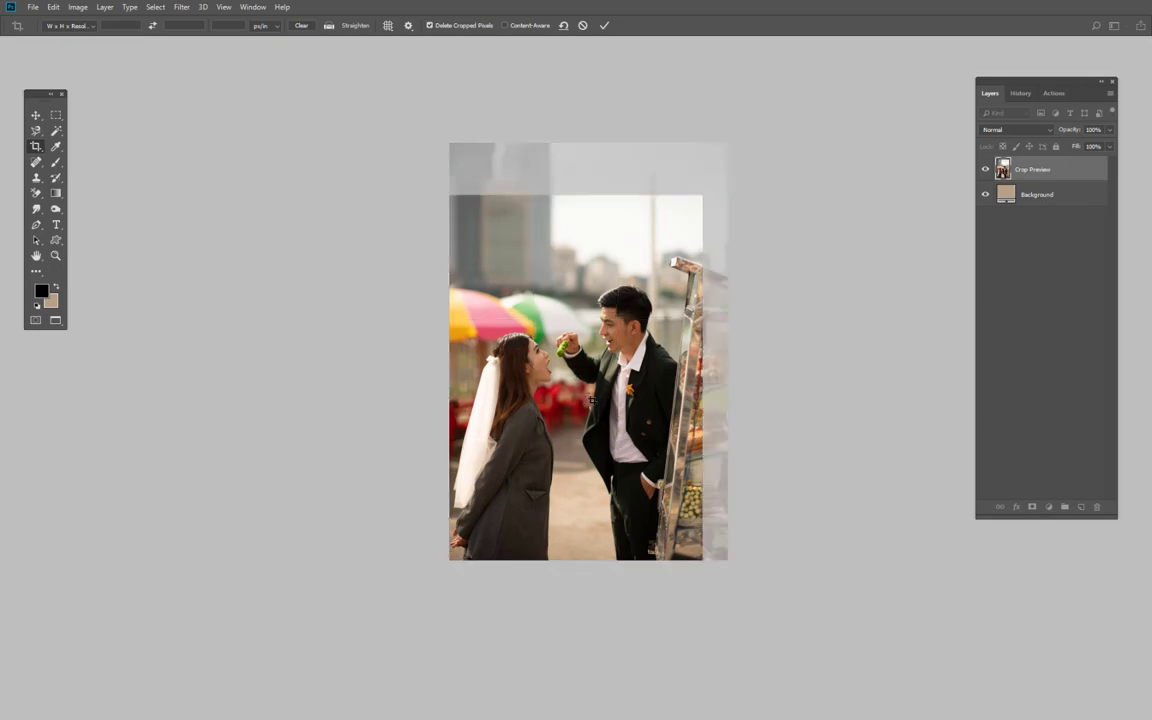
key(ctrl+0)
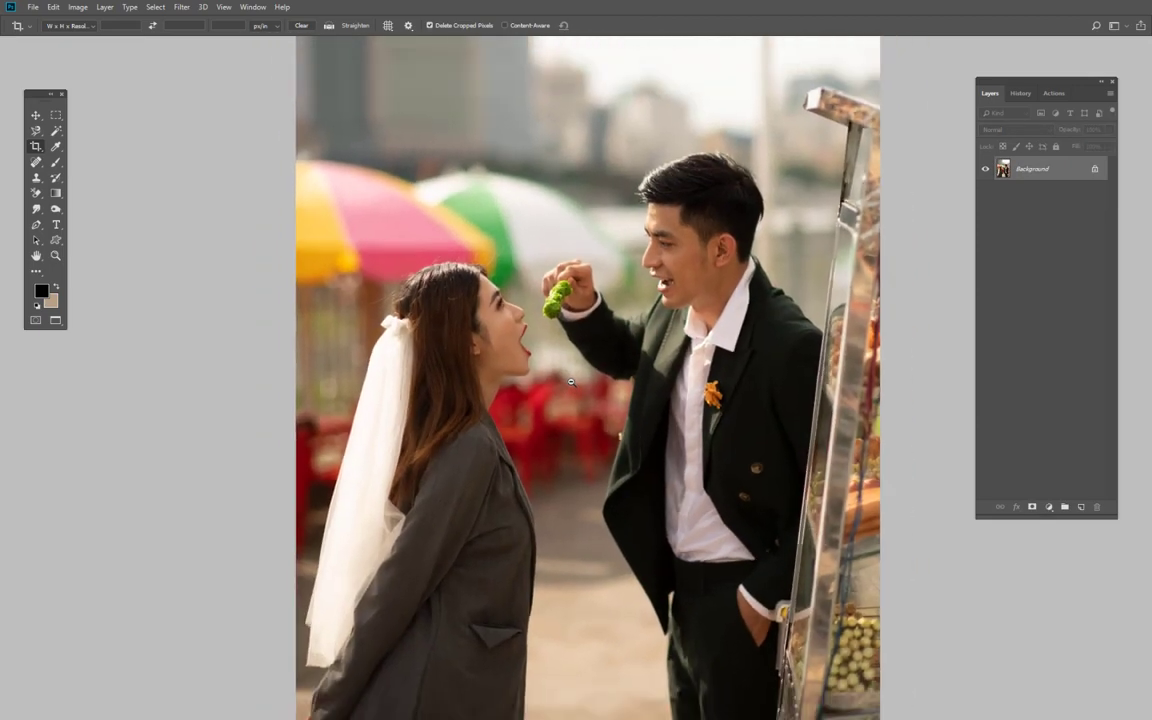
key(ctrl+minus)
key(ctrl+0)
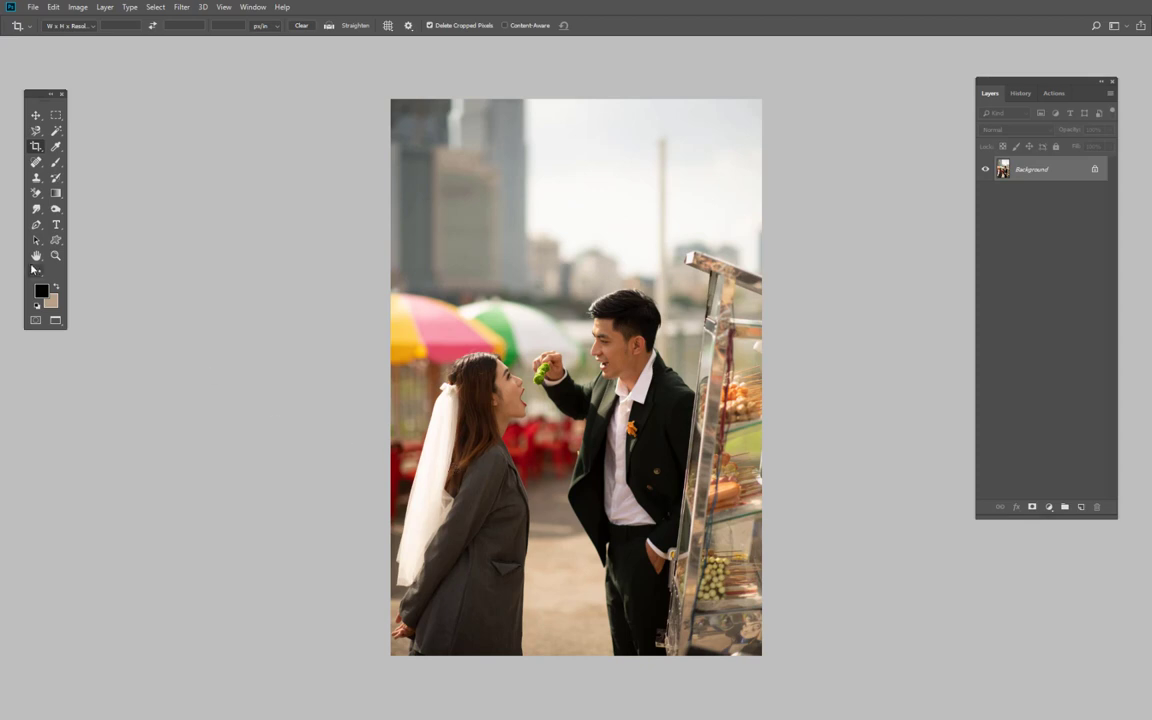
click(39, 168)
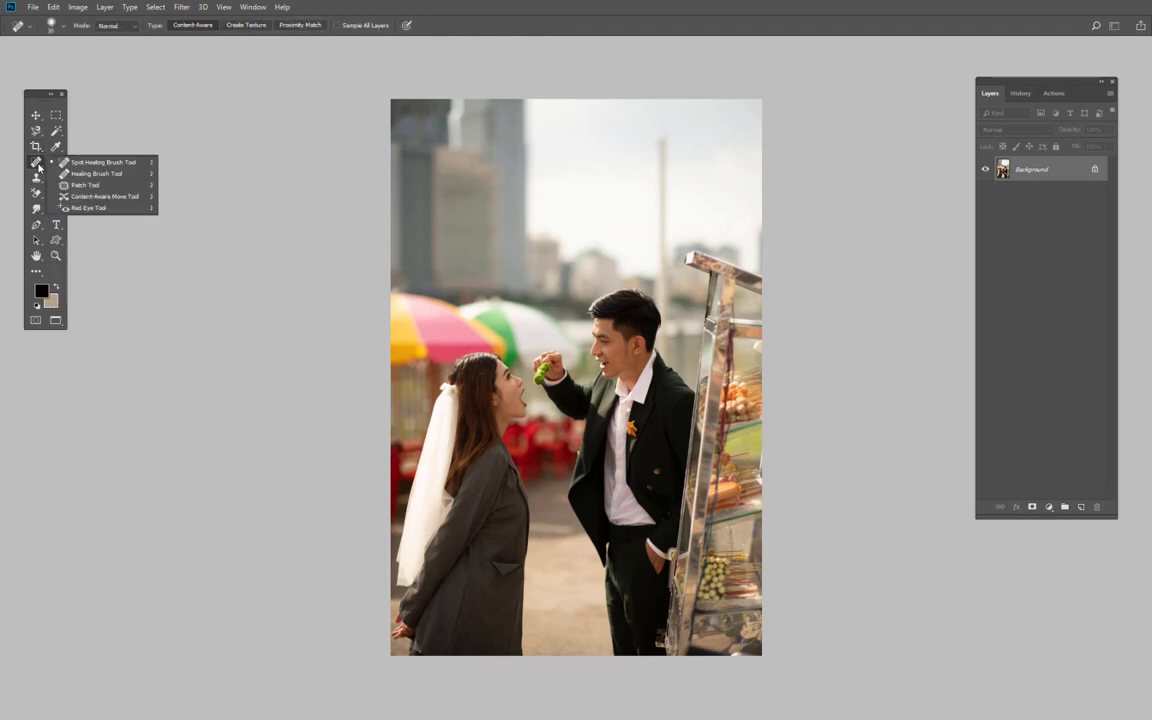
click(148, 333)
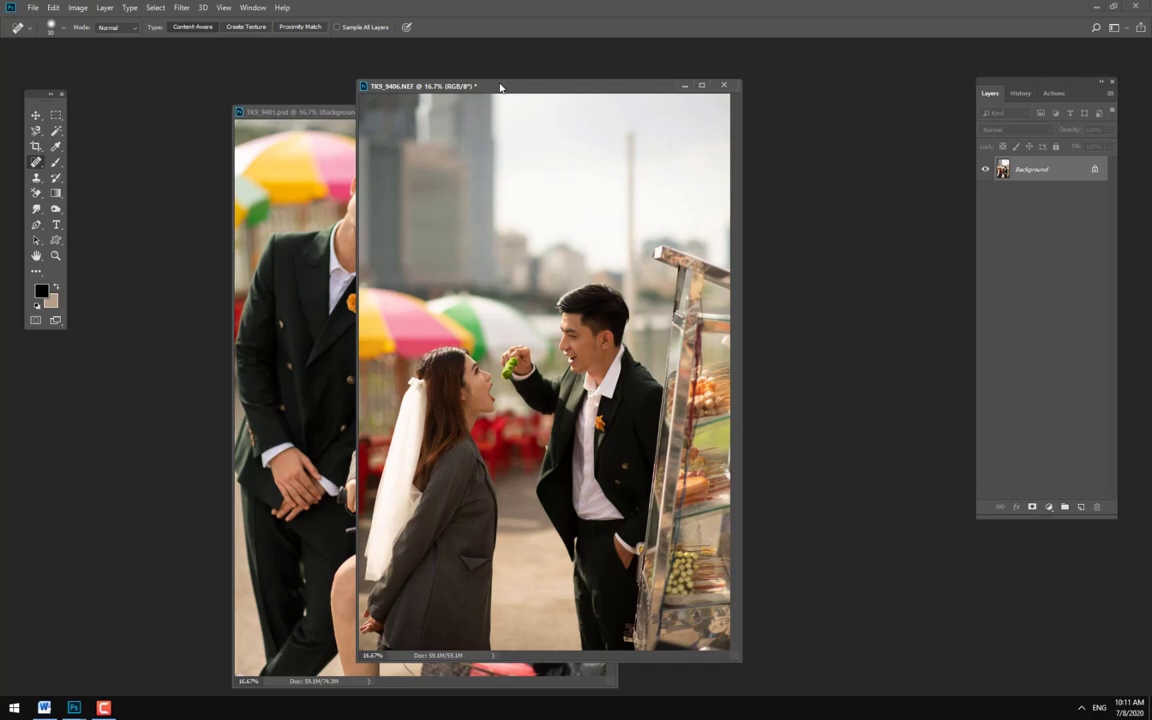
- Bring the TK9_9401 portrait forward in full-screen view, zoomed onto the woman's face
drag(500, 87, 904, 145)
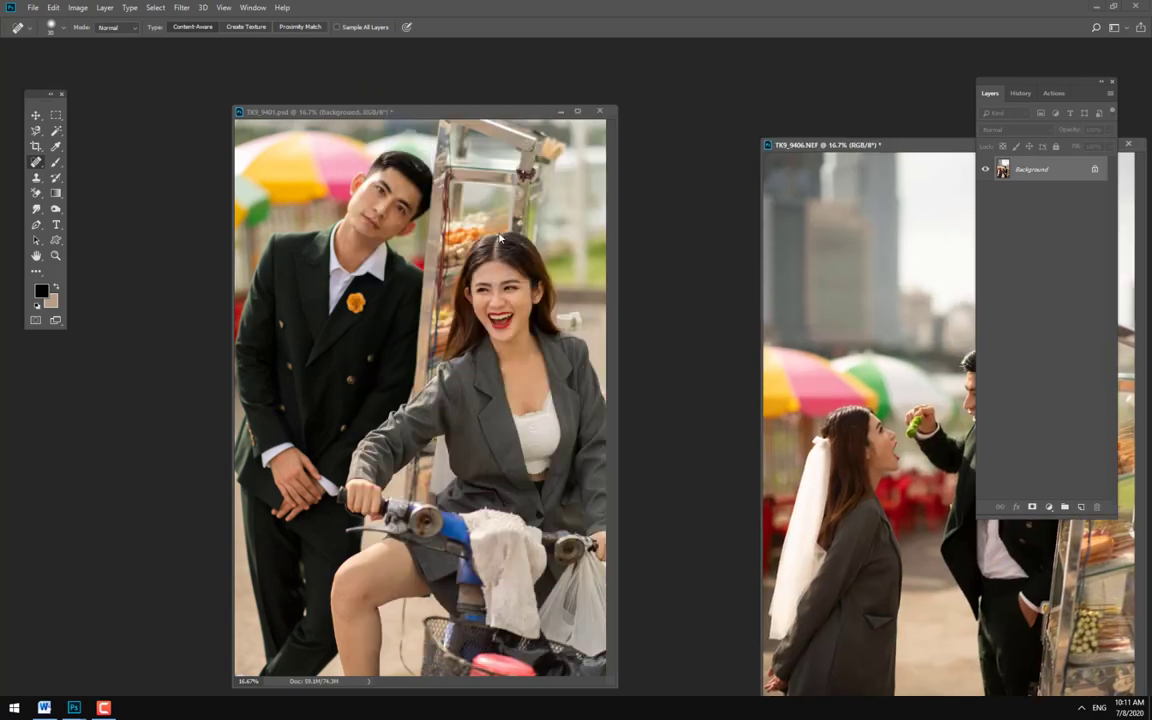
click(388, 226)
scroll(400, 240, up, 1)
scroll(424, 258, up, 2)
key(f)
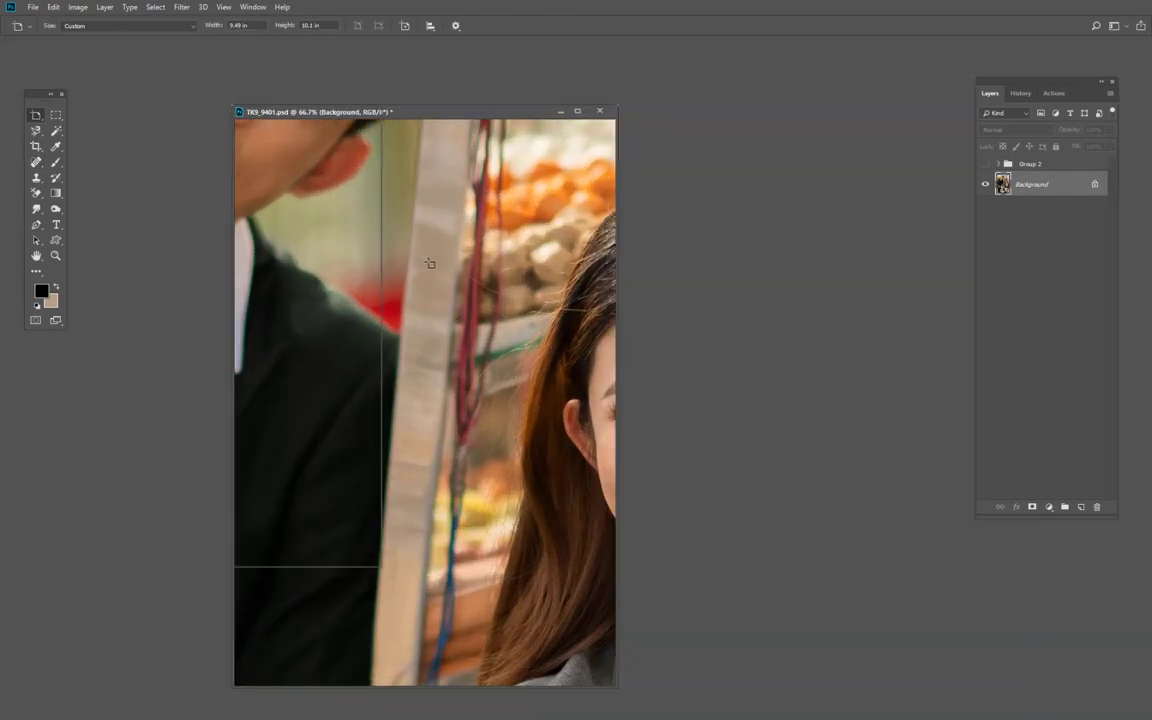
scroll(604, 370, up, 1)
scroll(604, 370, up, 1)
drag(712, 441, 292, 255)
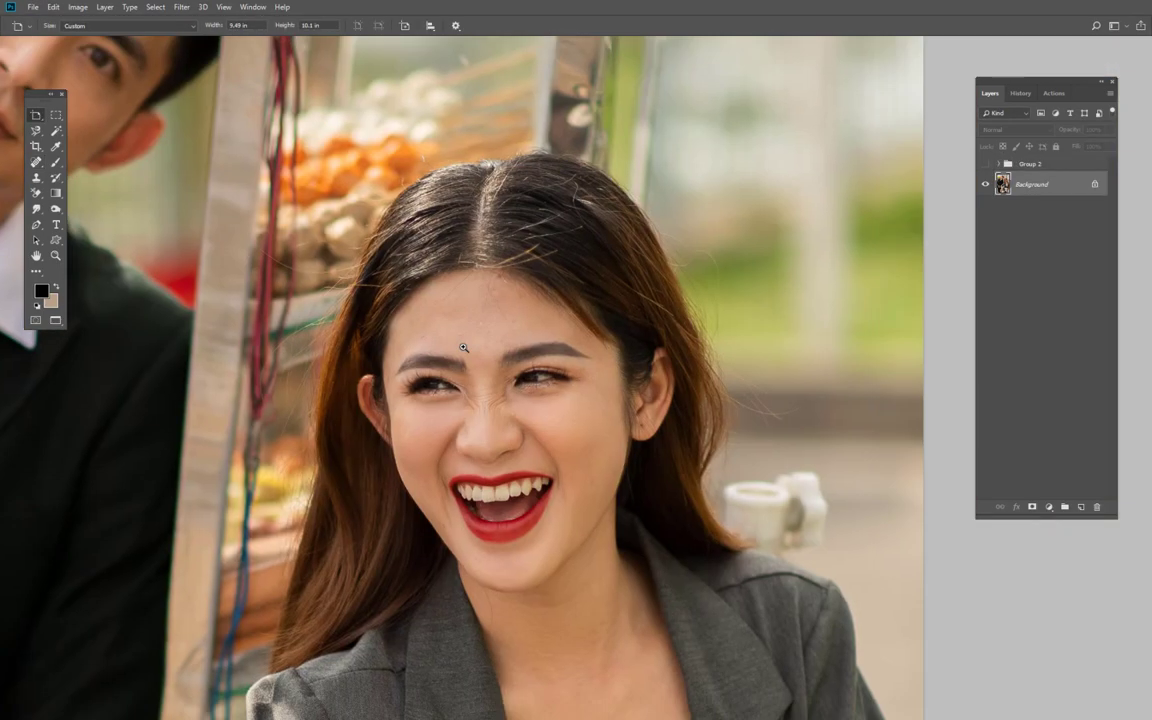
scroll(398, 358, up, 2)
- Reselect the Spot Healing Brush and shrink it two sizes with [
click(36, 163)
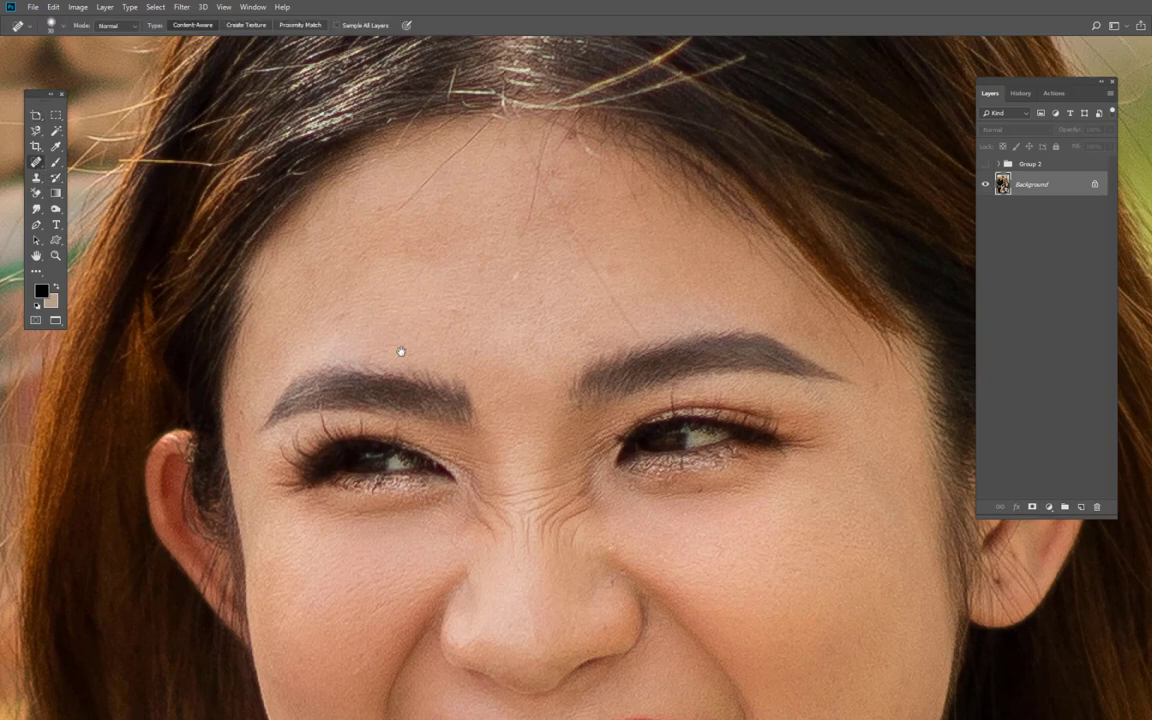
key(Delete)
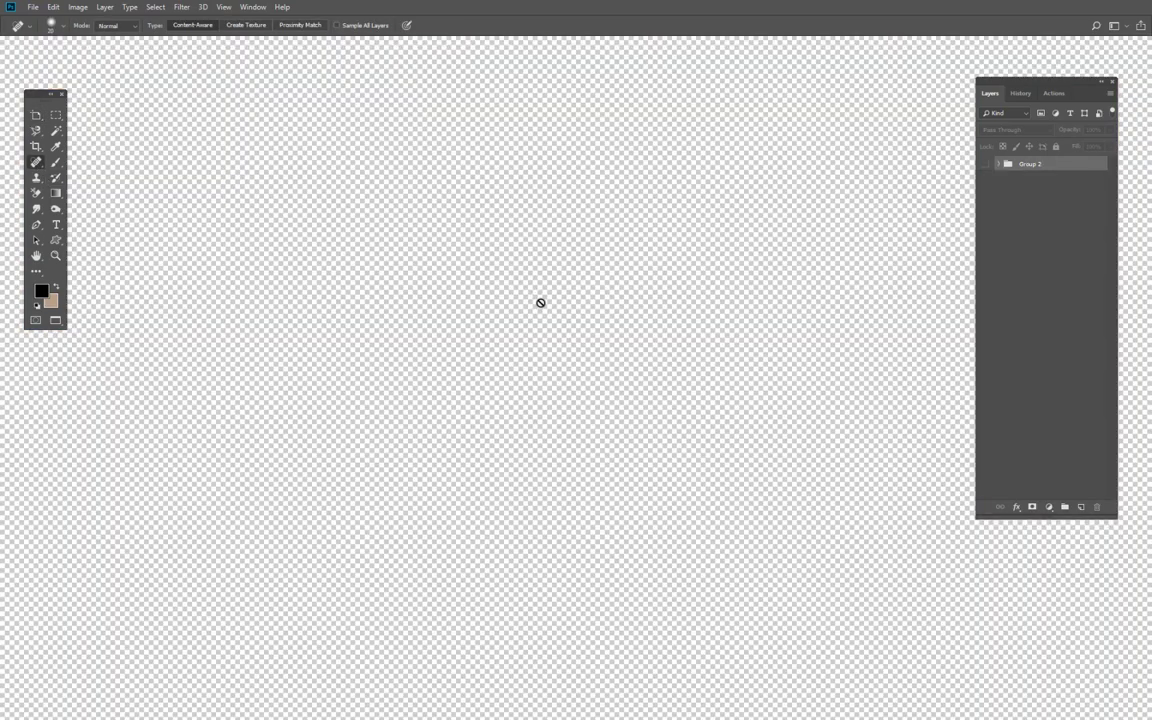
key(ctrl+z)
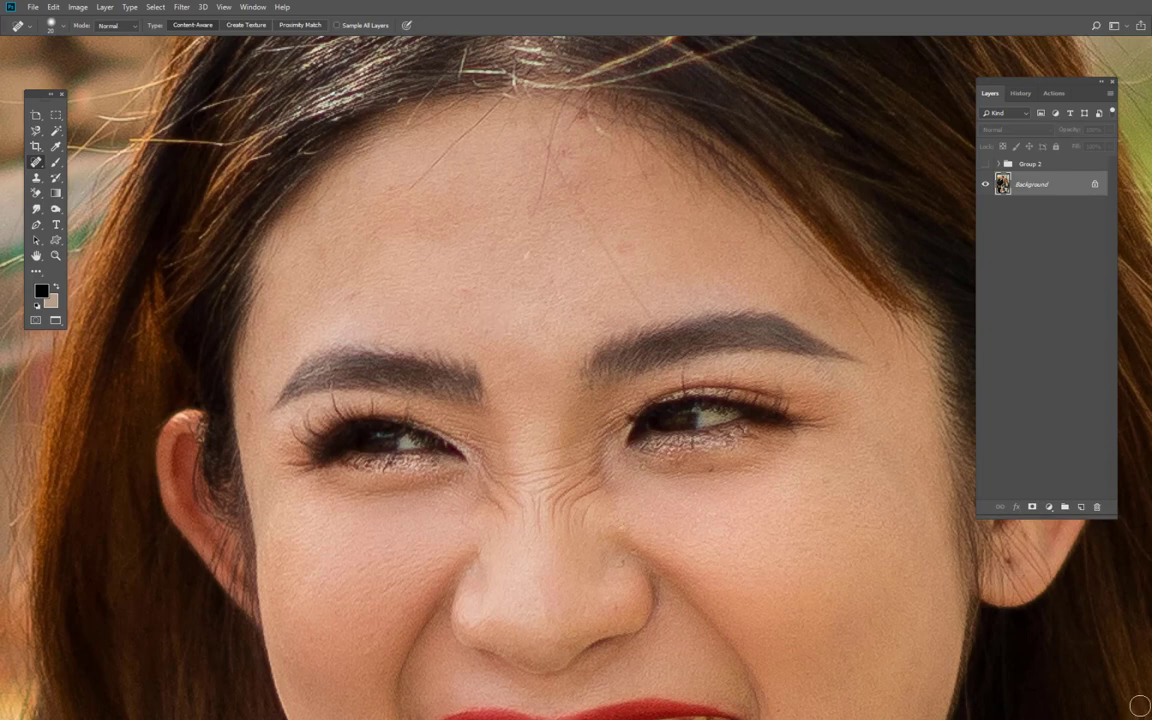
key(super)
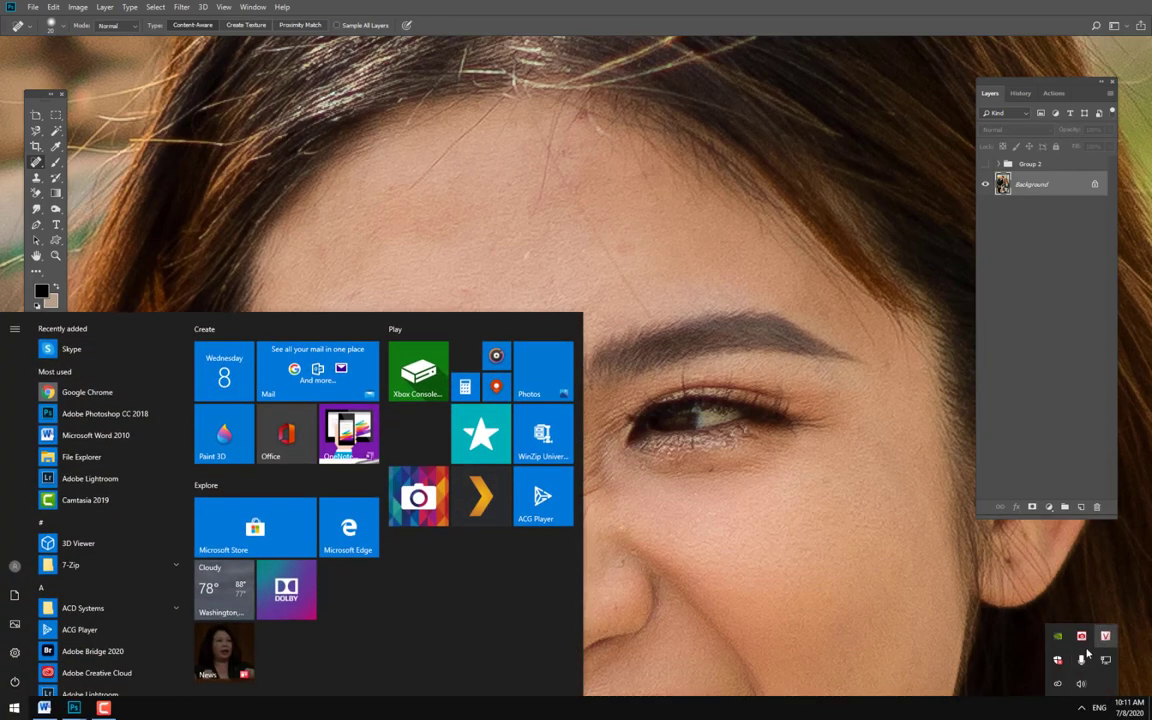
key(super)
key(bracketleft)
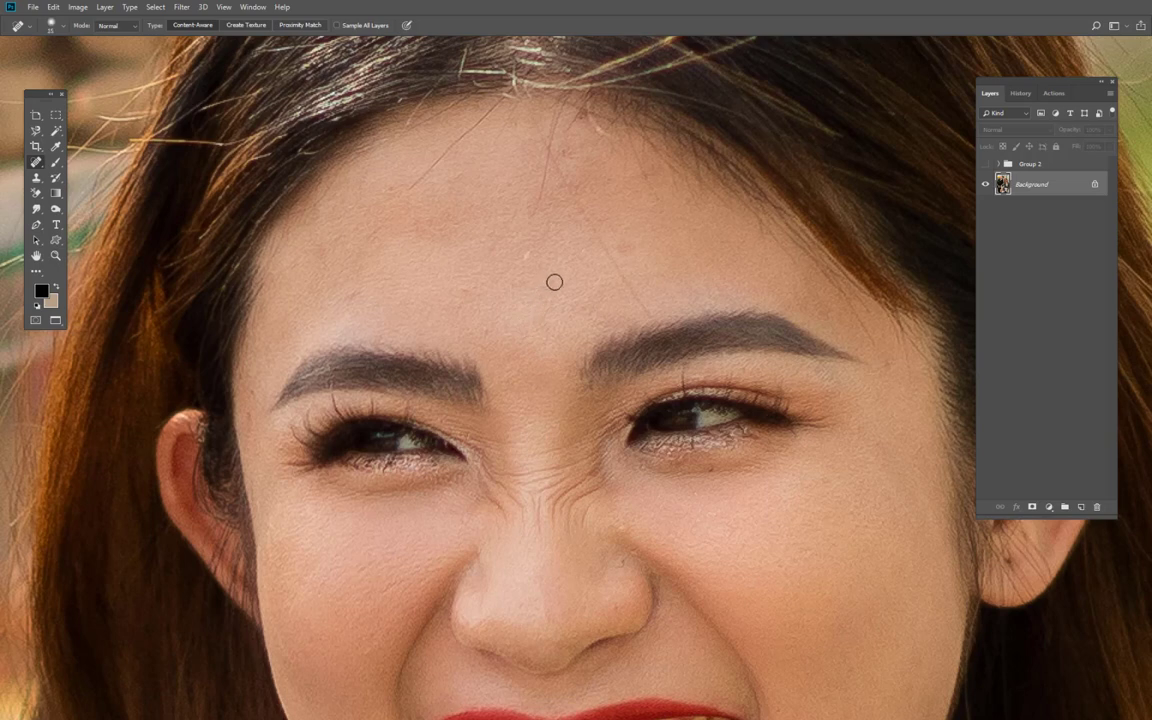
key(bracketleft)
key(bracketleft)
- Heal the woman's forehead blemishes and the stray hair across her forehead
click(464, 285)
click(347, 291)
drag(477, 125, 410, 185)
drag(551, 147, 540, 197)
drag(560, 142, 640, 287)
click(607, 245)
click(532, 206)
click(577, 182)
click(589, 147)
drag(590, 143, 598, 136)
click(576, 159)
- Heal the three spots on the man's forehead
scroll(447, 213, down, 5)
scroll(447, 213, right, 3)
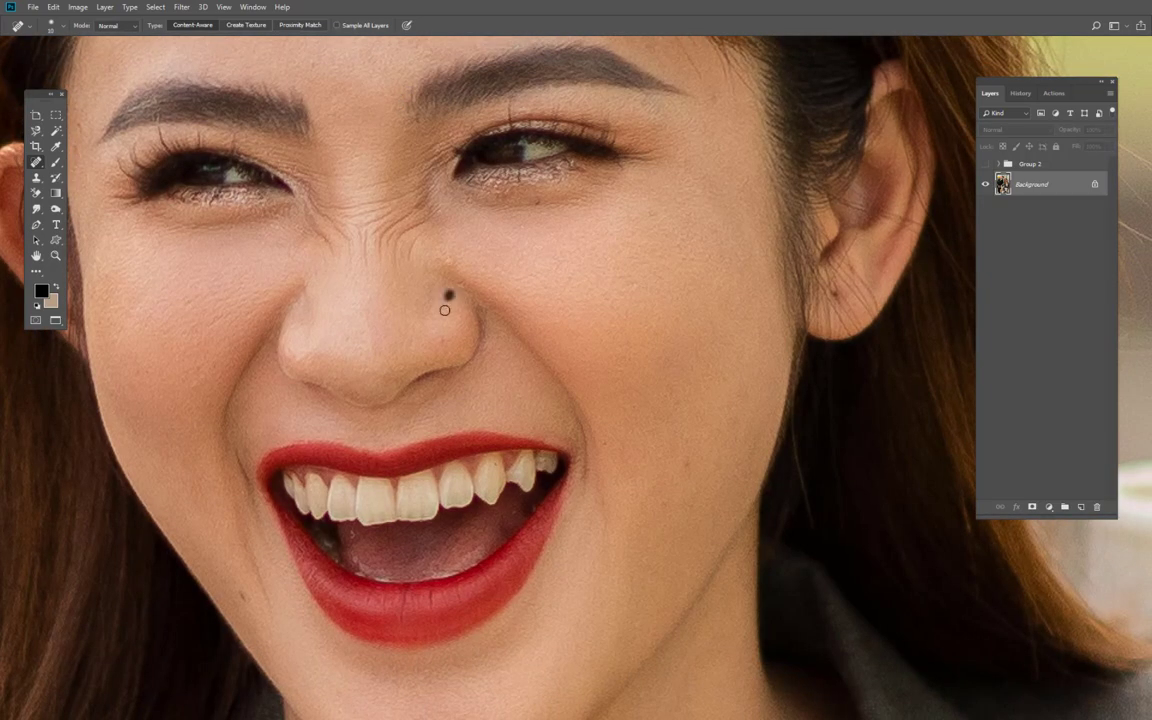
scroll(617, 303, down, 3)
scroll(657, 359, down, 1)
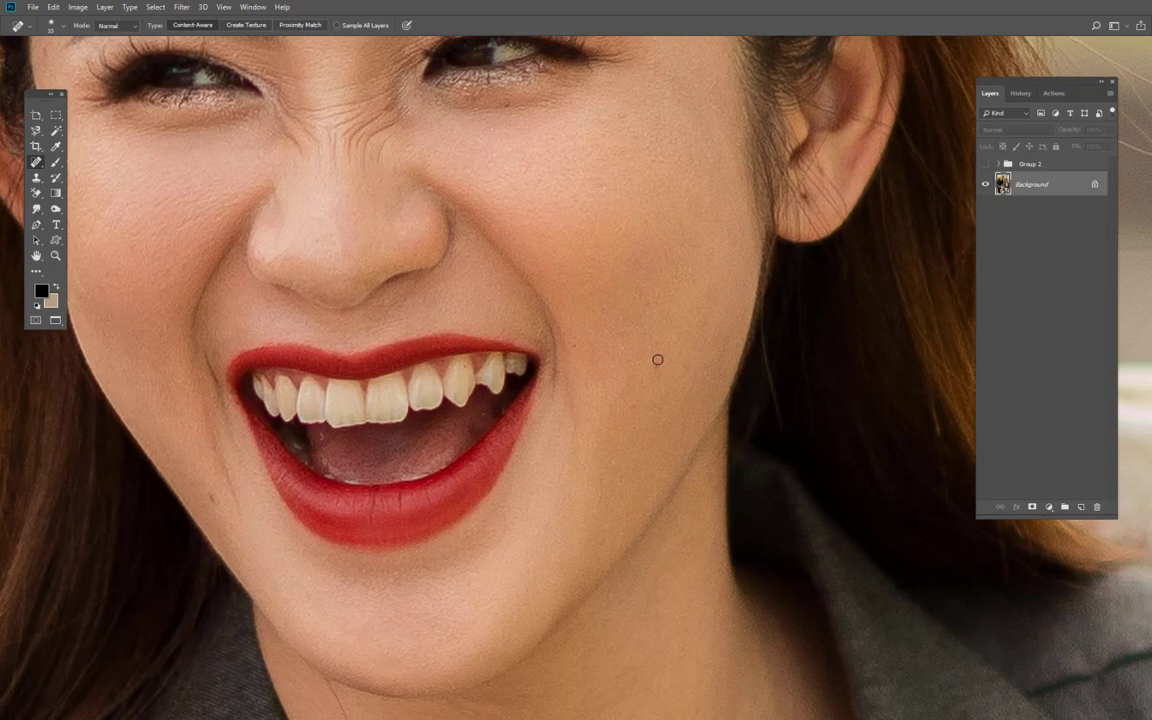
scroll(659, 314, up, 3)
scroll(663, 419, down, 2)
scroll(576, 527, down, 3)
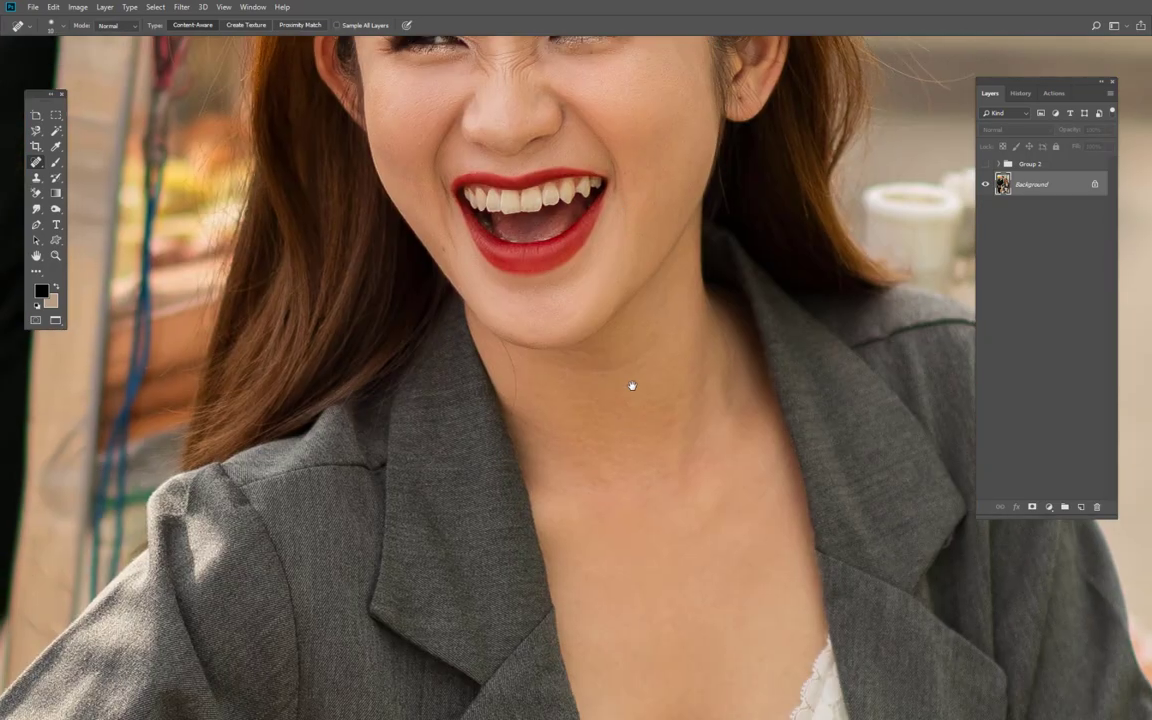
scroll(630, 386, down, 1)
scroll(570, 500, up, 5)
scroll(527, 455, left, 2)
scroll(684, 600, up, 8)
scroll(781, 608, left, 10)
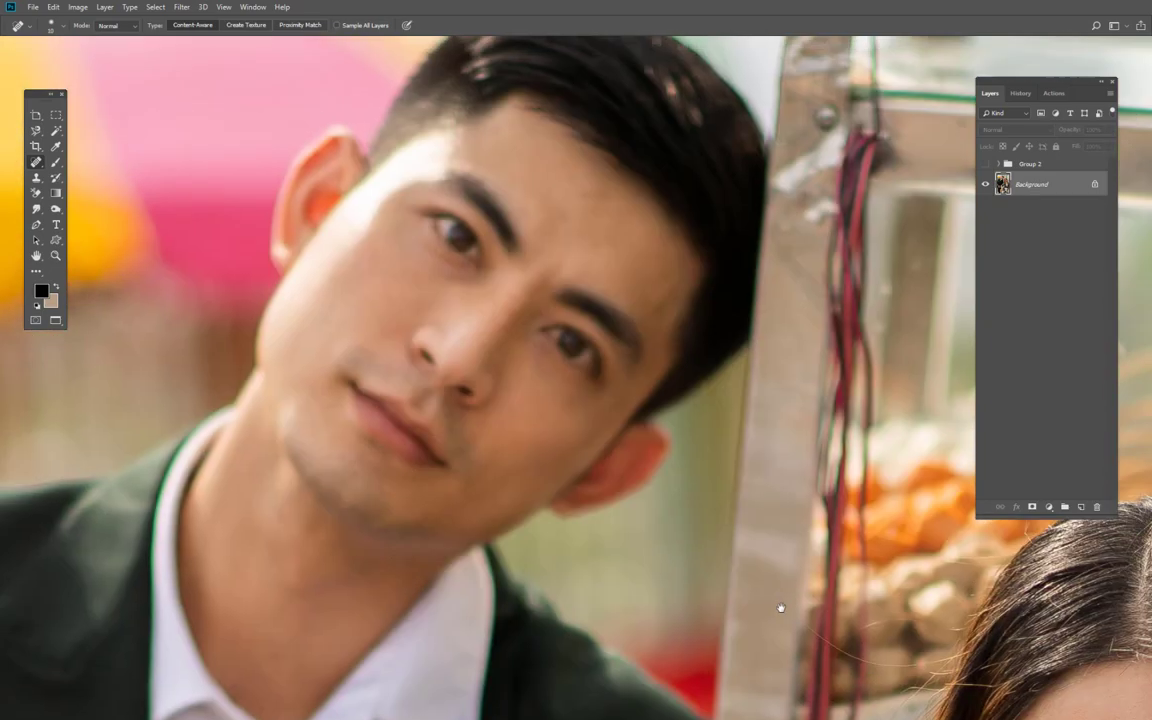
click(588, 194)
click(560, 208)
click(664, 272)
- Heal a spot on the cheek below the eye and a blemish on the brow
scroll(697, 507, down, 9)
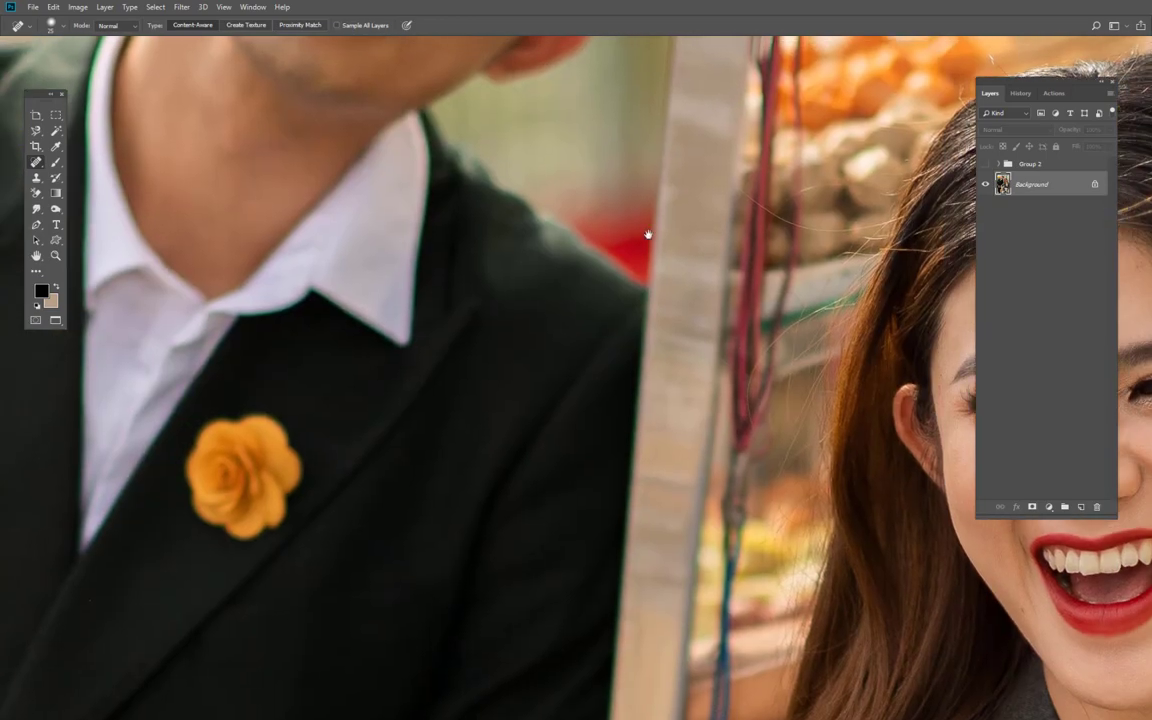
scroll(648, 237, right, 11)
scroll(648, 237, down, 5)
click(574, 185)
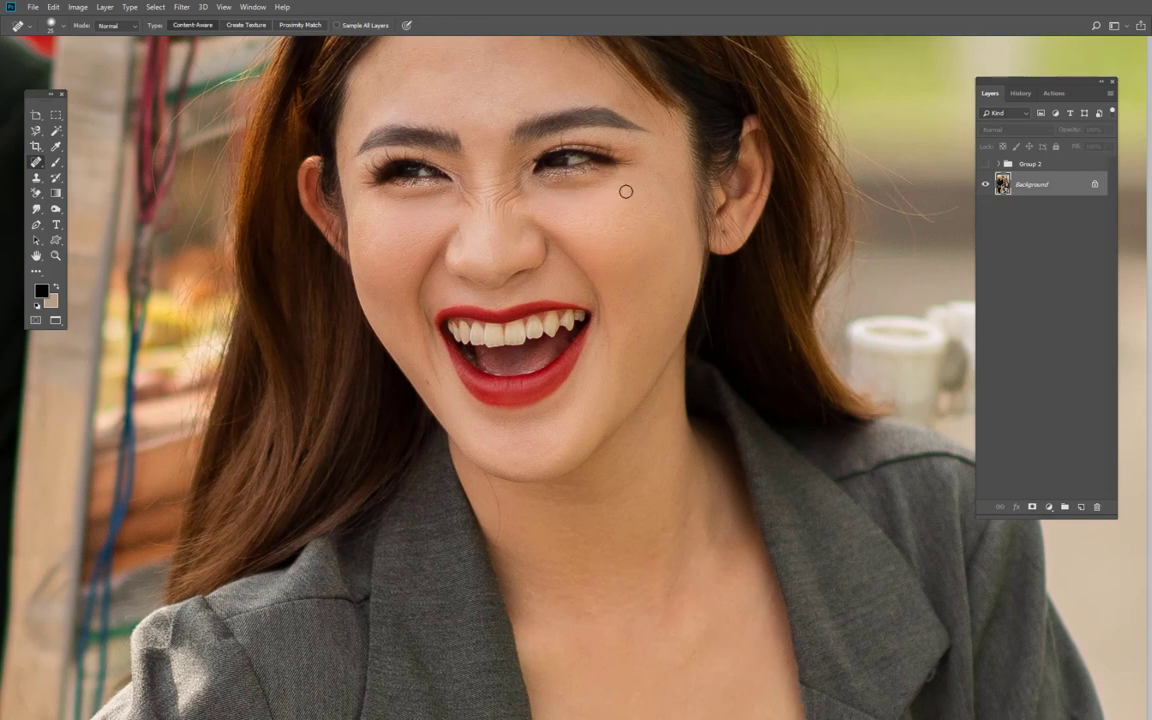
click(655, 137)
- Remove stray hair strands across the top of the head and a hairline mark
scroll(470, 298, down, 5)
scroll(470, 298, right, 1)
scroll(463, 285, up, 1)
scroll(463, 411, up, 5)
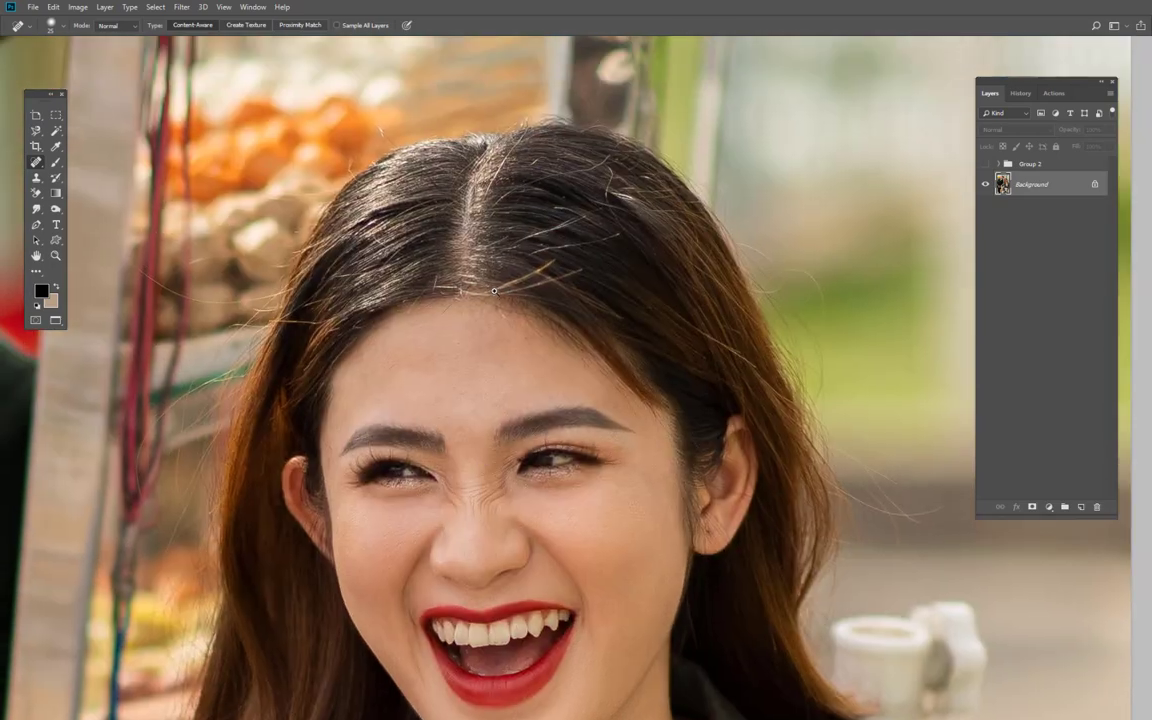
scroll(489, 246, up, 3)
scroll(540, 310, right, 3)
scroll(496, 352, down, 1)
scroll(523, 331, down, 2)
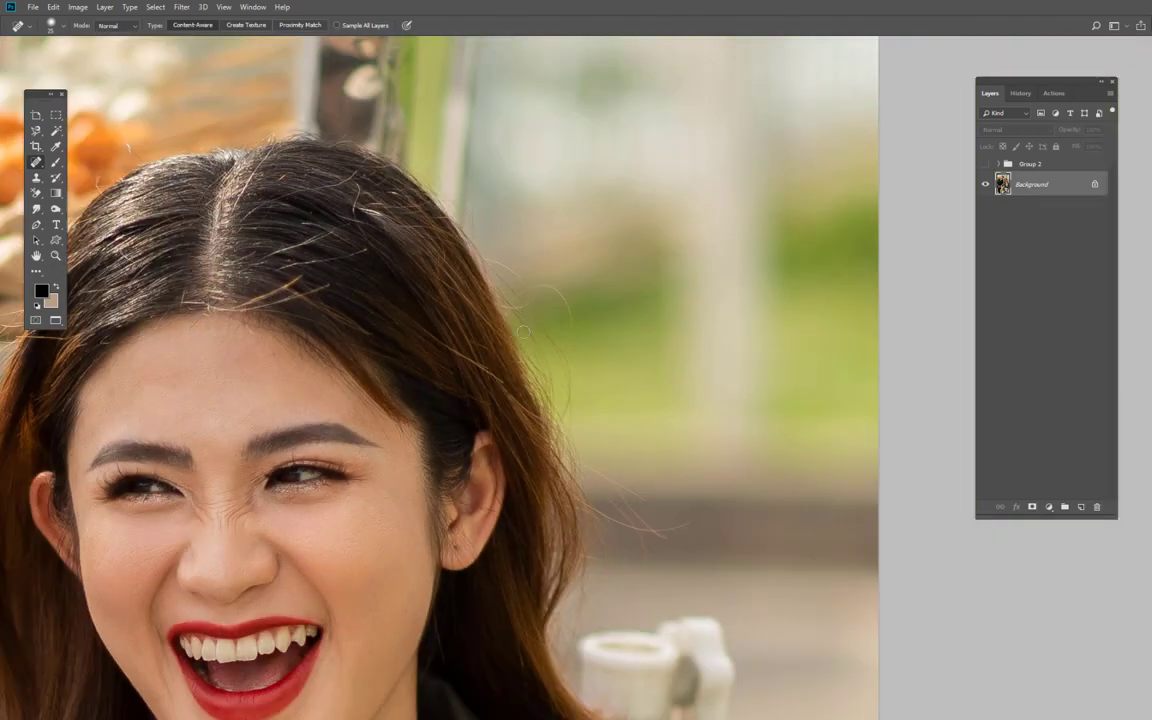
mouse_move(578, 341)
mouse_down()
mouse_move(548, 288)
mouse_move(532, 293)
mouse_up()
scroll(437, 330, left, 3)
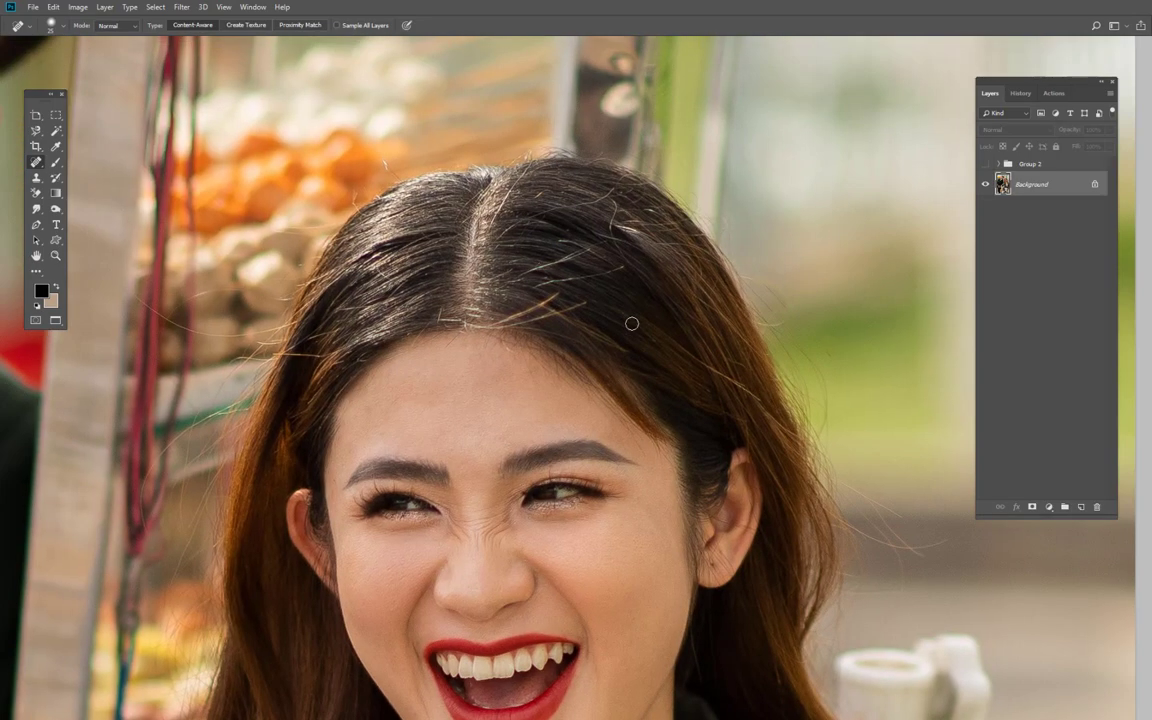
drag(560, 241, 483, 244)
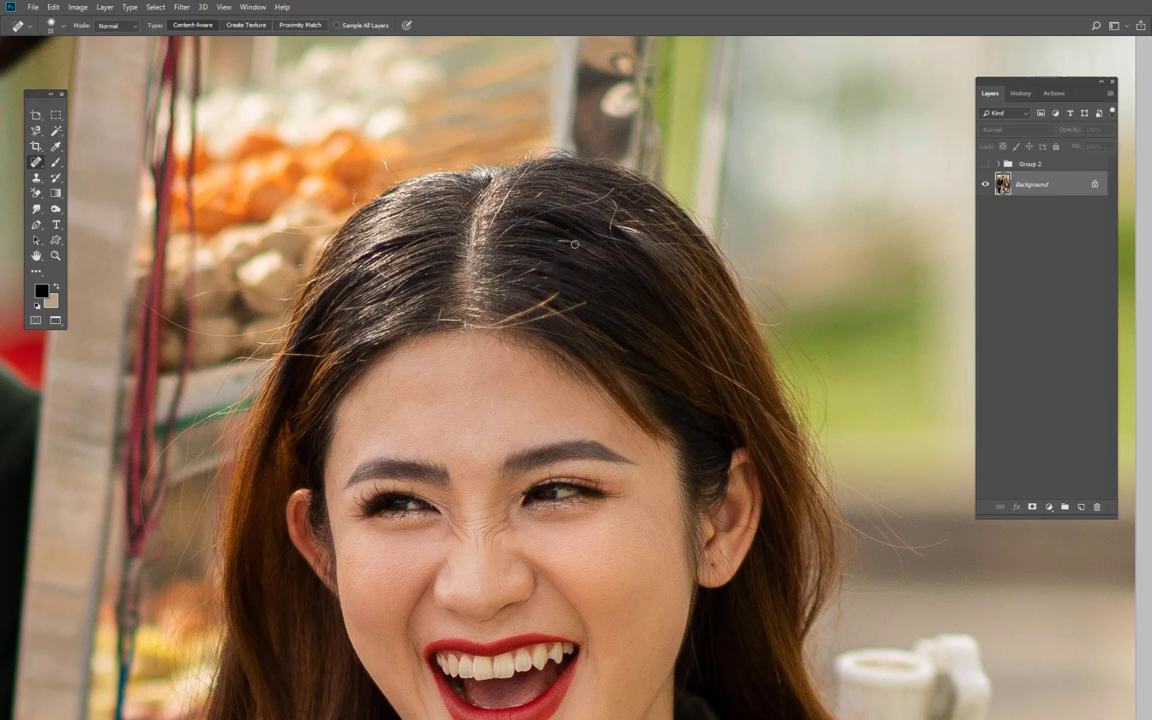
drag(586, 300, 540, 320)
click(470, 322)
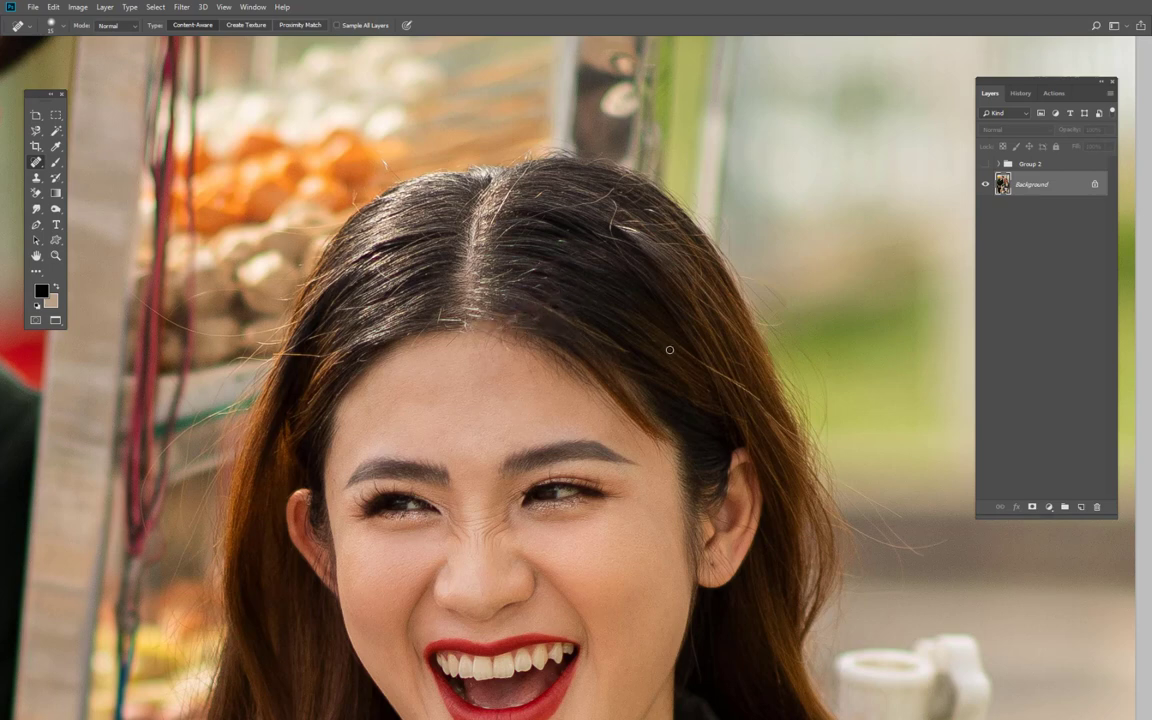
- Erase the flyaway hairs against the background on both sides of her head
drag(269, 330, 150, 287)
drag(220, 262, 156, 275)
mouse_move(279, 210)
mouse_down()
mouse_move(240, 206)
mouse_move(250, 206)
mouse_up()
drag(262, 250, 230, 272)
scroll(779, 313, down, 3)
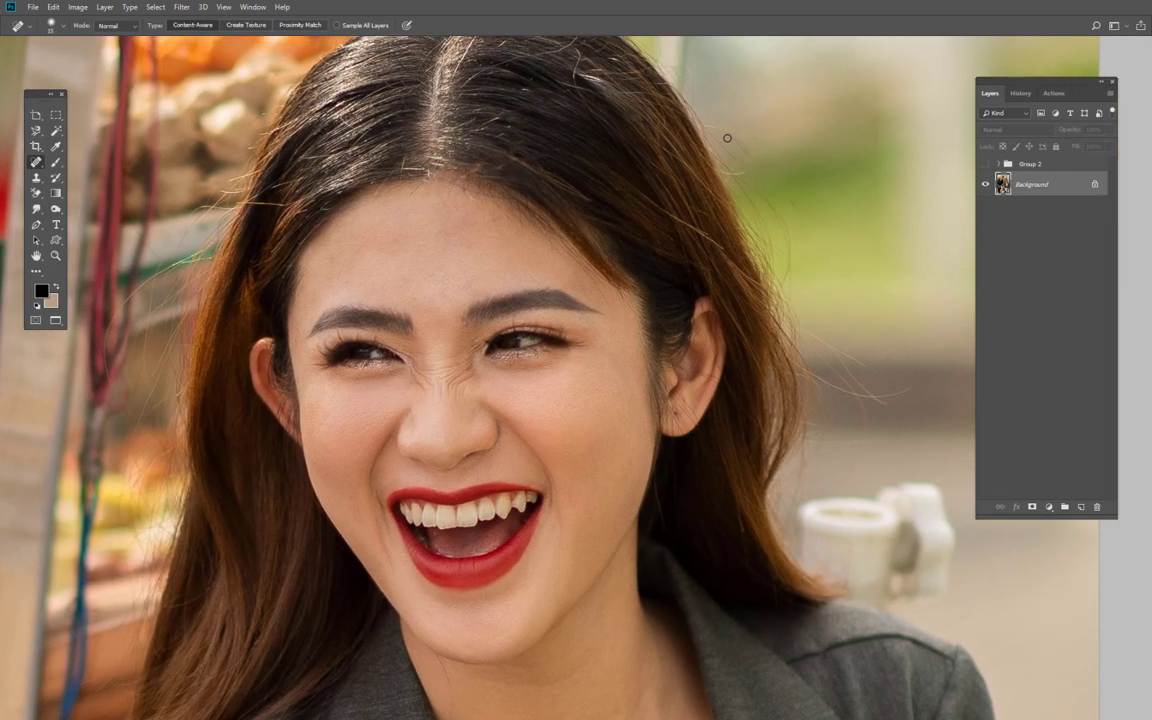
drag(735, 124, 758, 154)
drag(765, 200, 806, 209)
scroll(728, 337, down, 3)
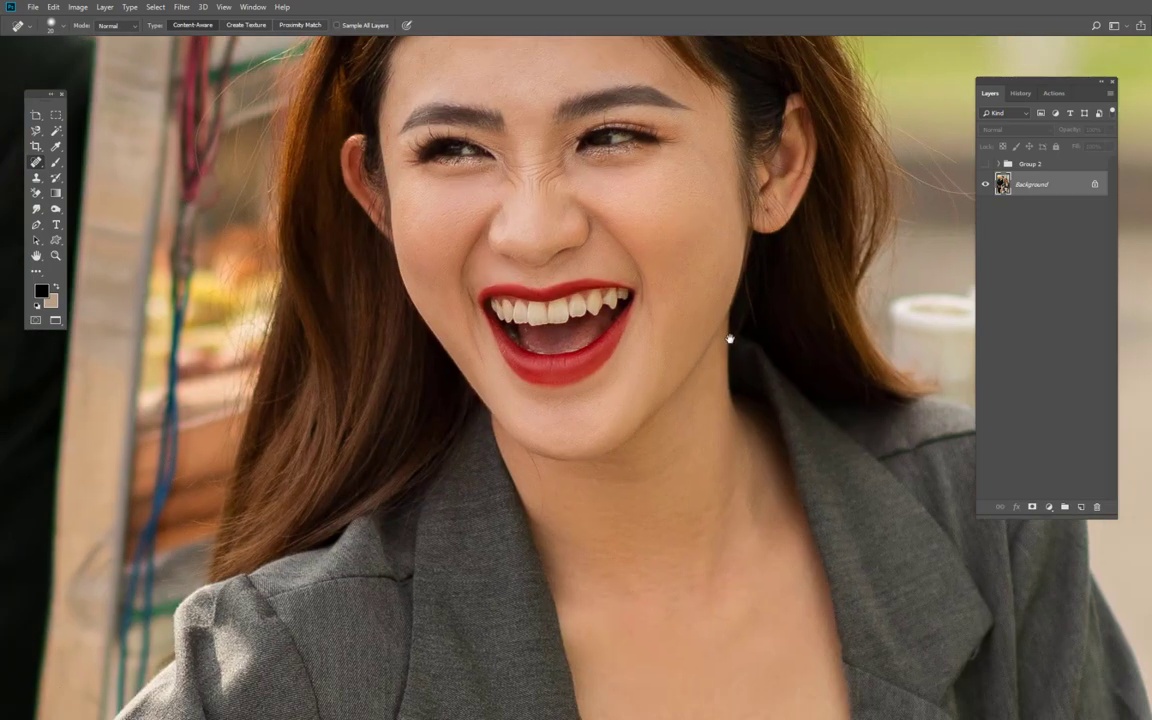
scroll(594, 393, down, 2)
scroll(594, 393, up, 3)
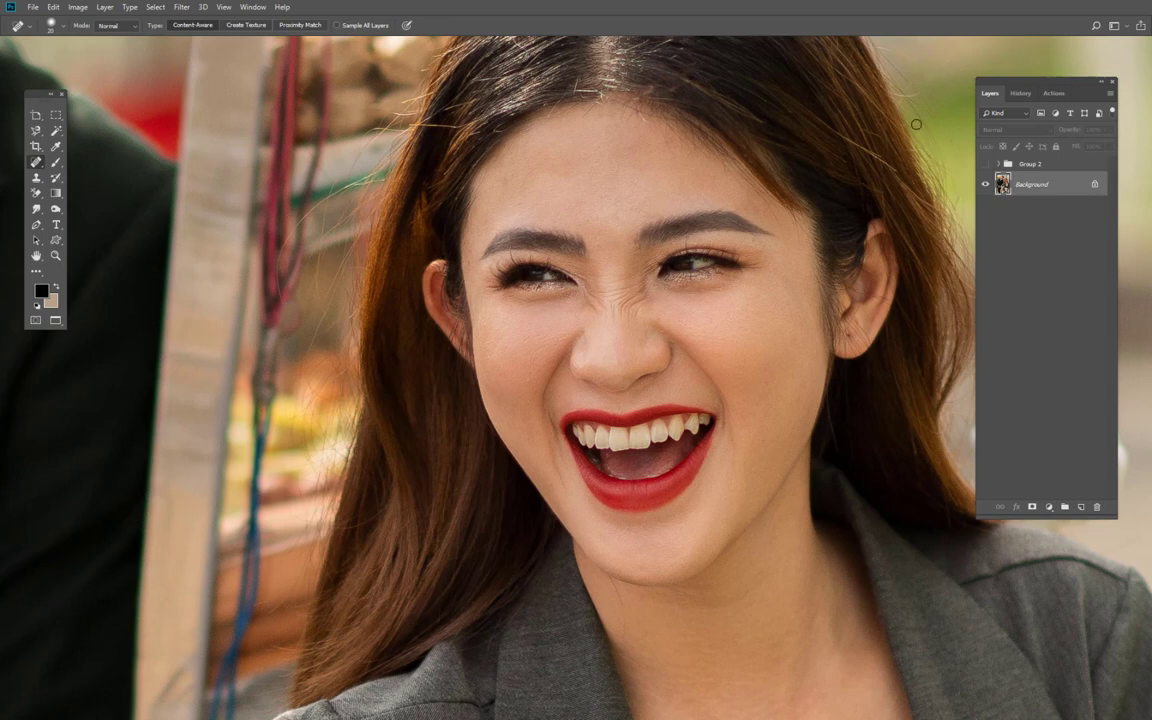
- Step back through the History panel to preview earlier healing states
click(1020, 93)
drag(1104, 404, 1080, 127)
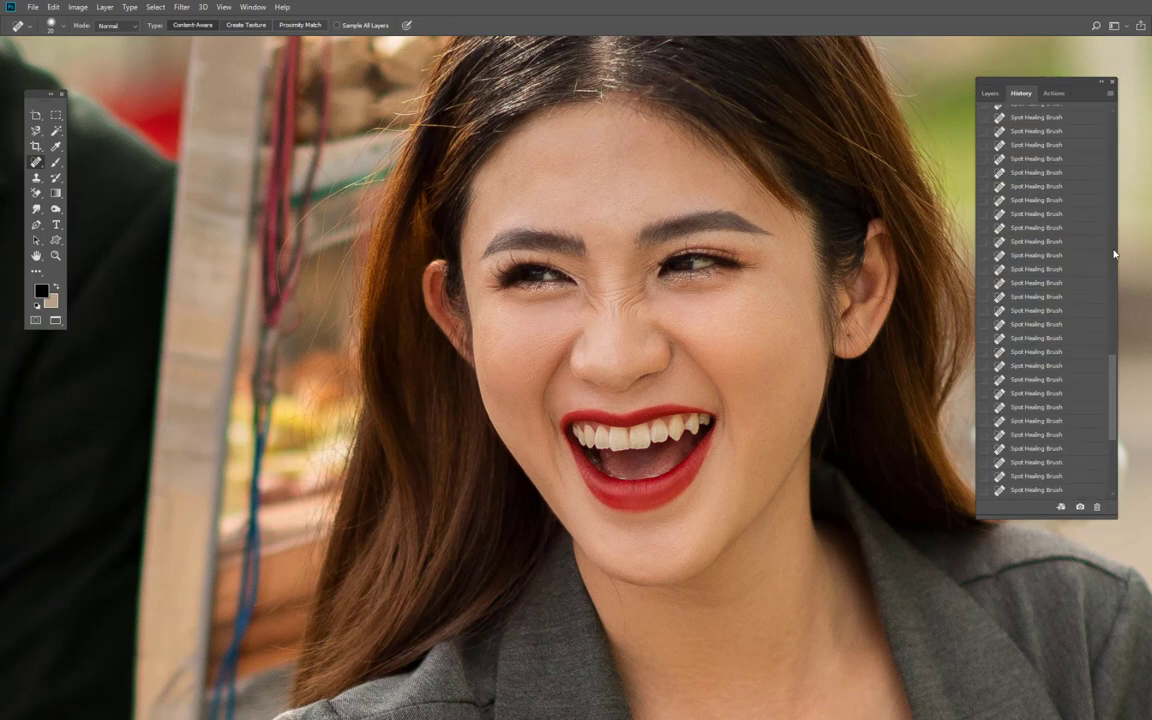
click(1080, 120)
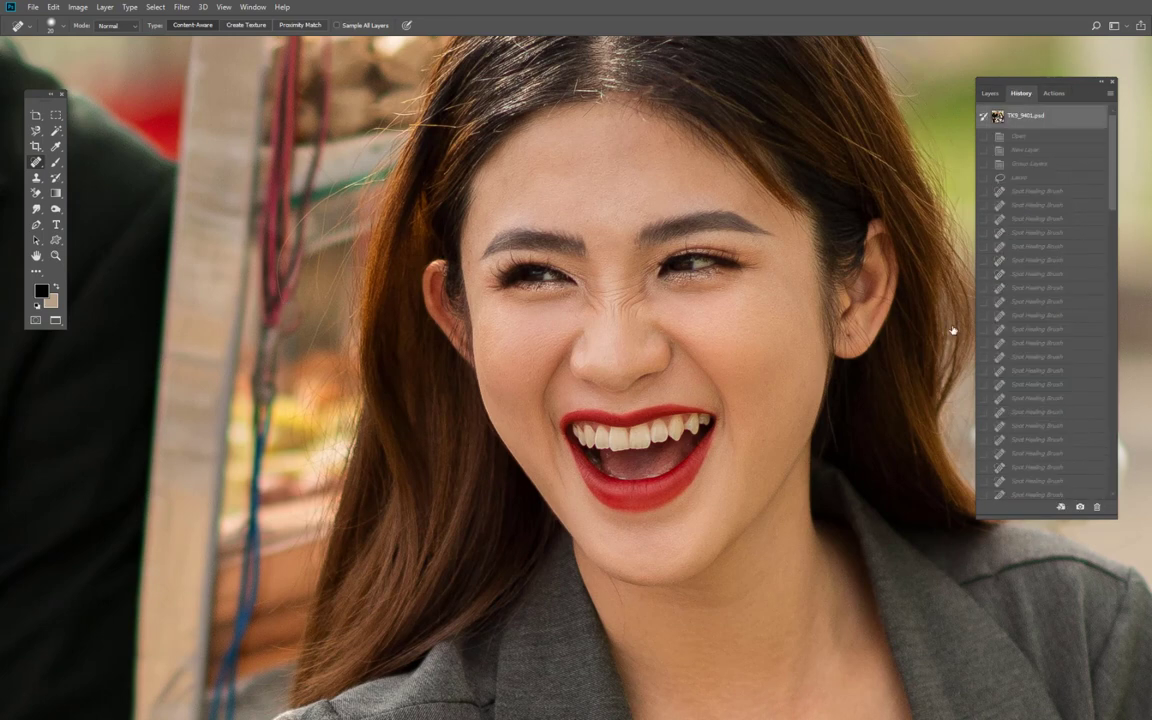
key(ctrl+z)
drag(1074, 260, 1045, 232)
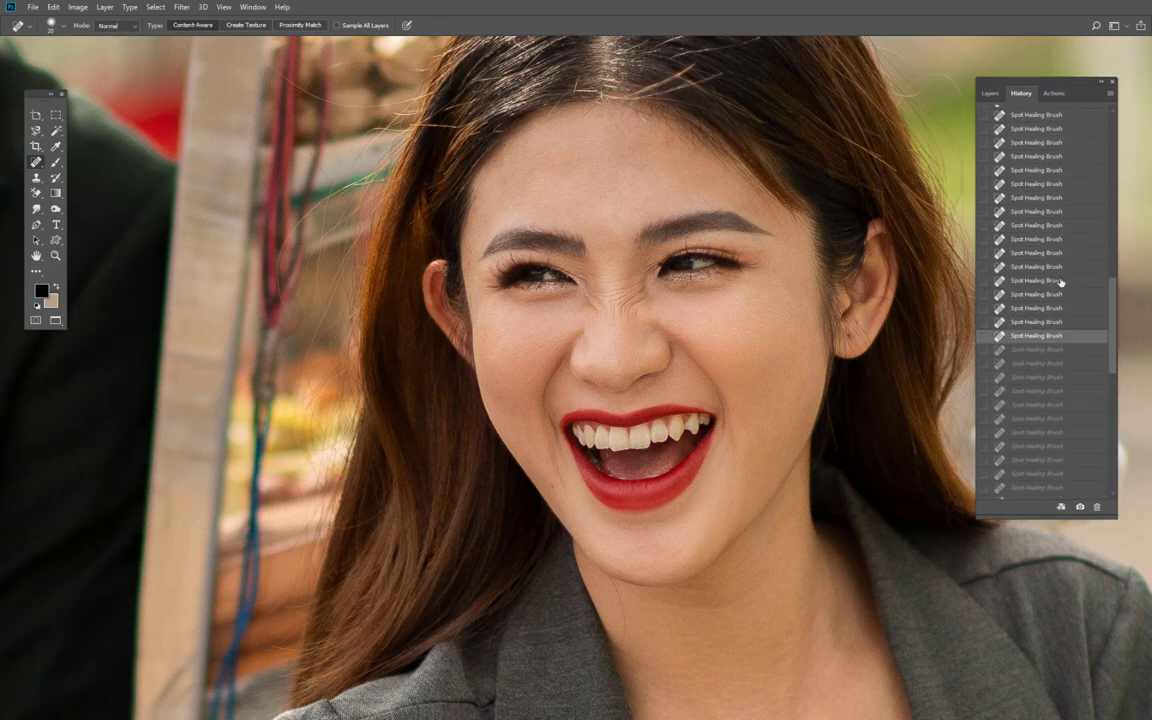
drag(650, 203, 535, 463)
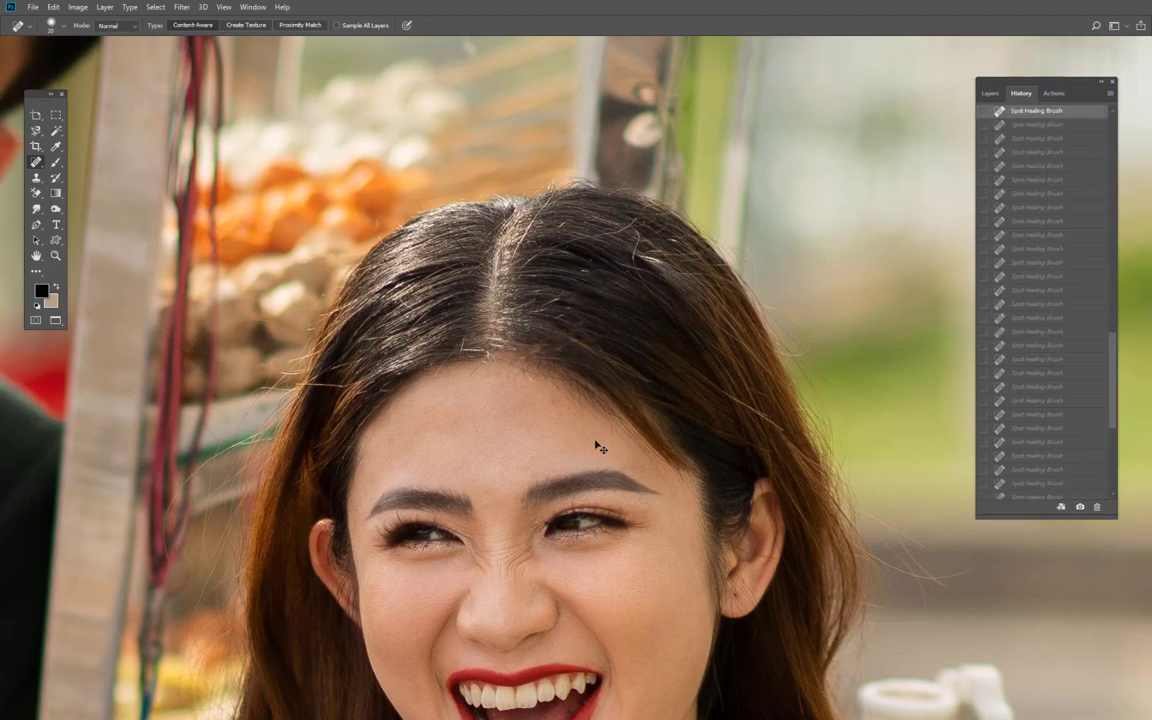
click(1089, 280)
scroll(1089, 280, up, 2)
drag(1112, 320, 1118, 470)
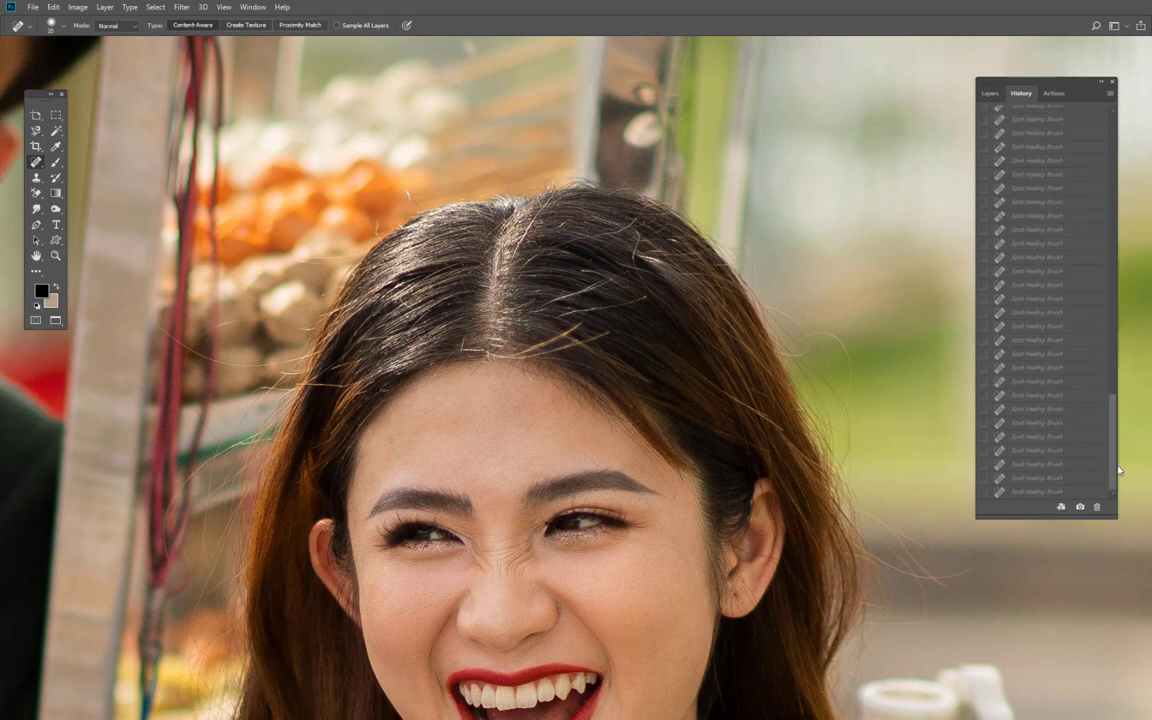
- Delete Group 2 and revert the image to its original opened History snapshot
click(990, 93)
key(ctrl+w)
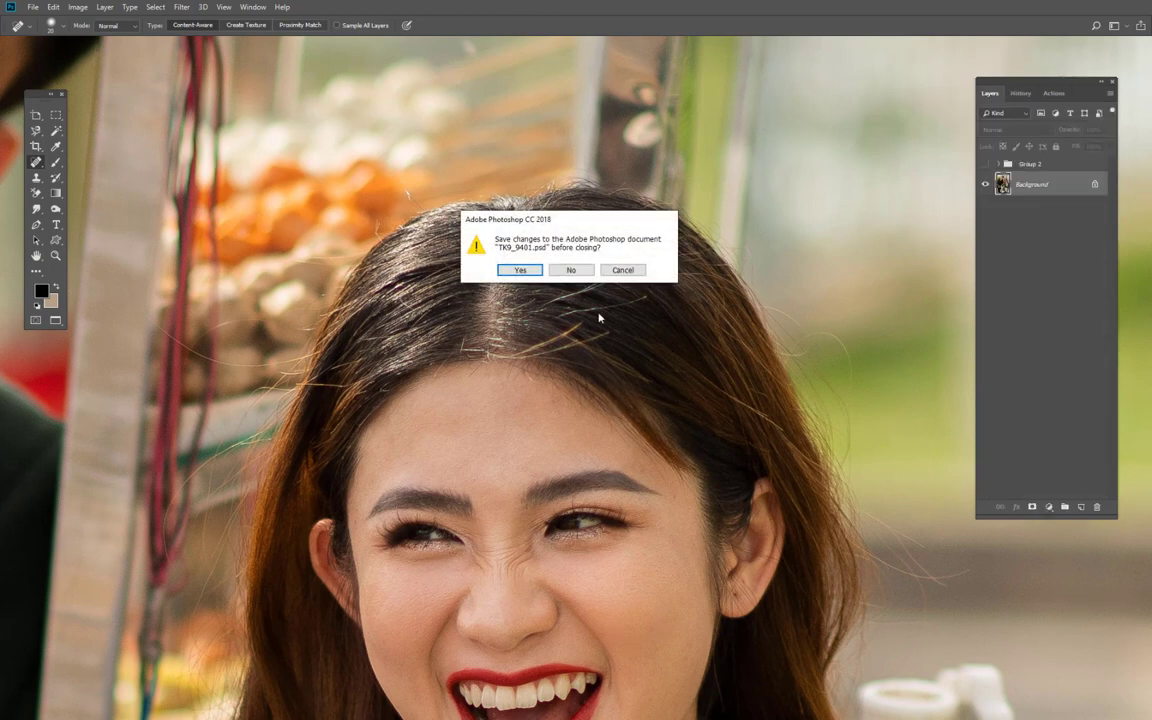
key(Escape)
mouse_move(1030, 164)
mouse_down()
mouse_move(1118, 449)
mouse_move(1097, 507)
mouse_up()
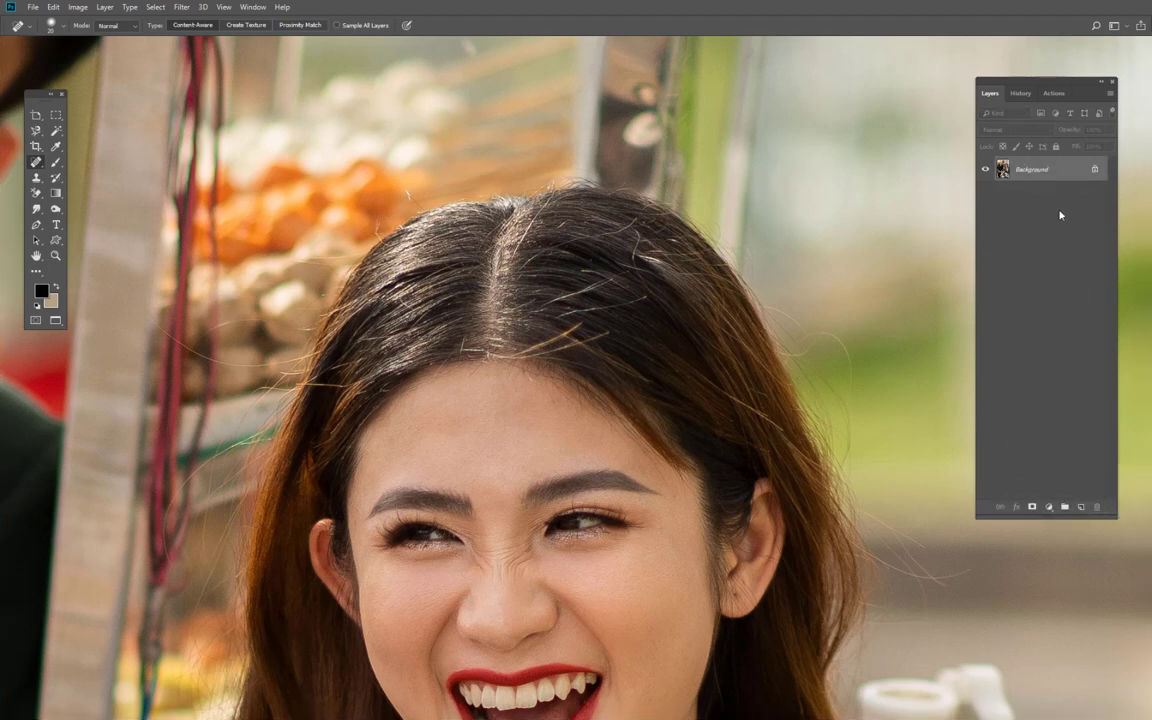
click(1024, 94)
scroll(1113, 400, up, 10)
click(1052, 125)
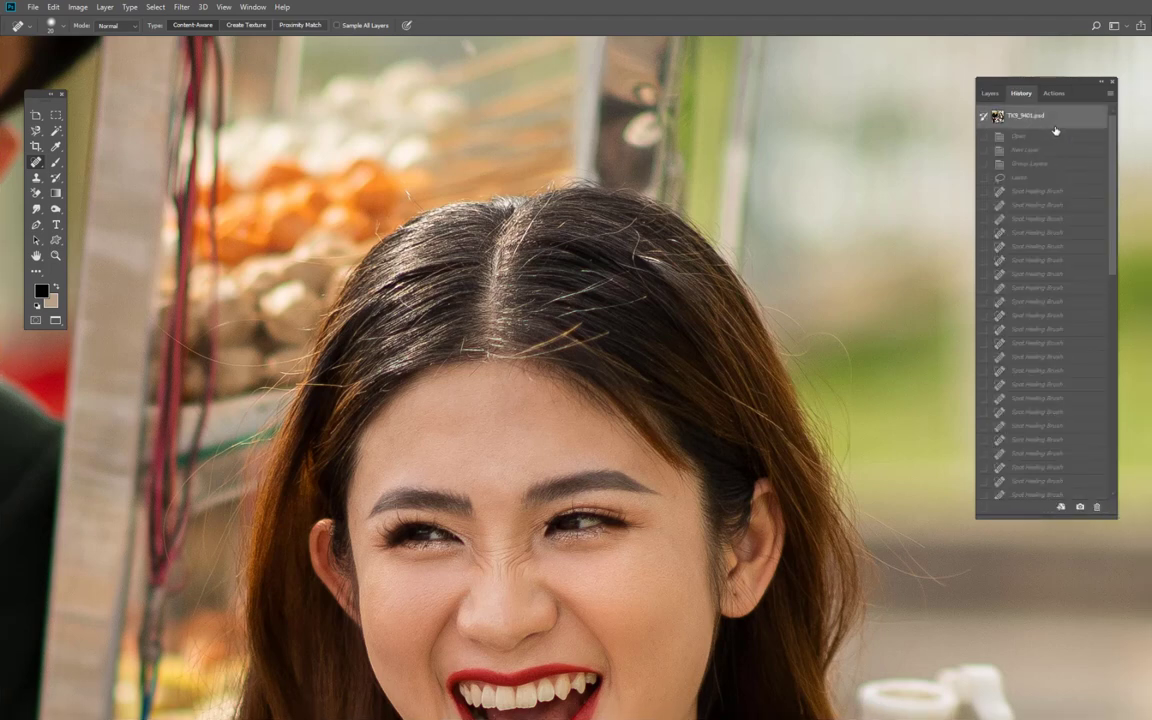
click(989, 95)
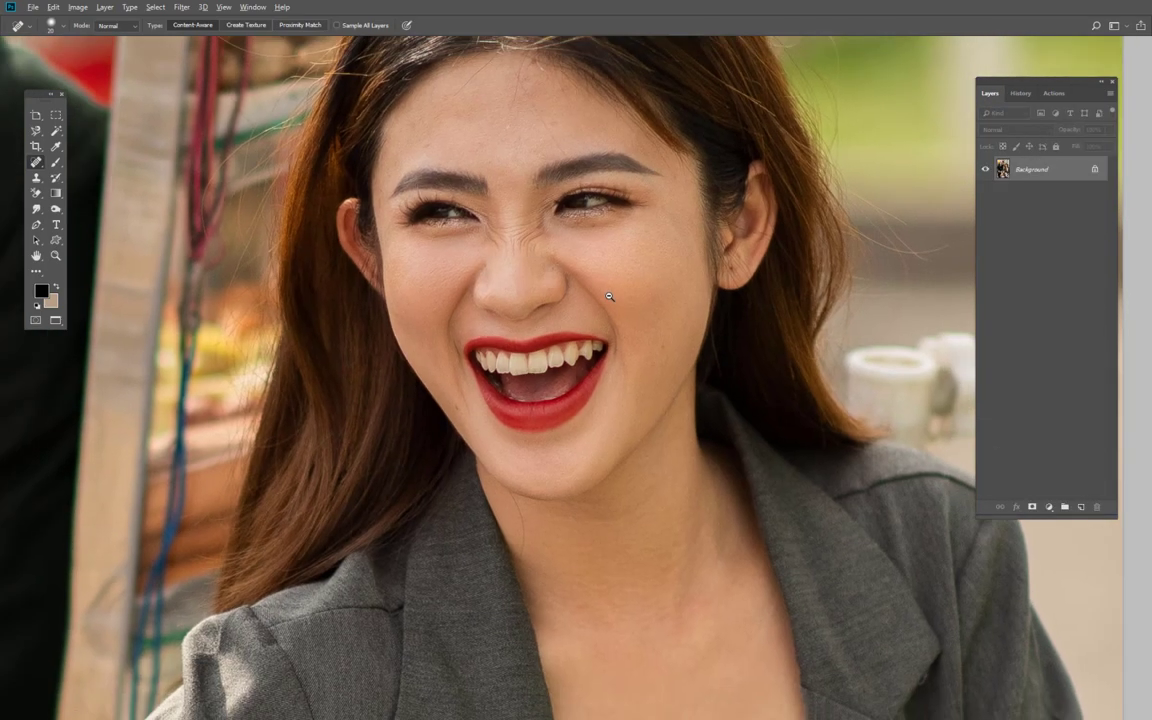
scroll(609, 297, down, 3)
scroll(483, 357, up, 4)
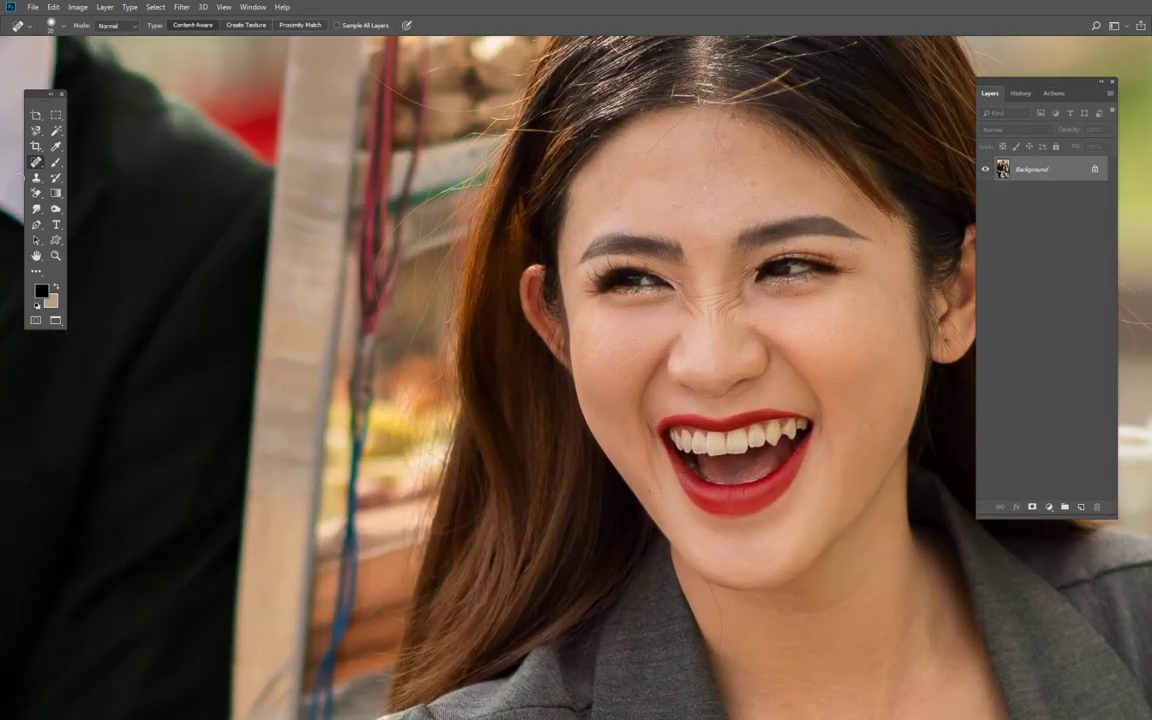
right_click(36, 165)
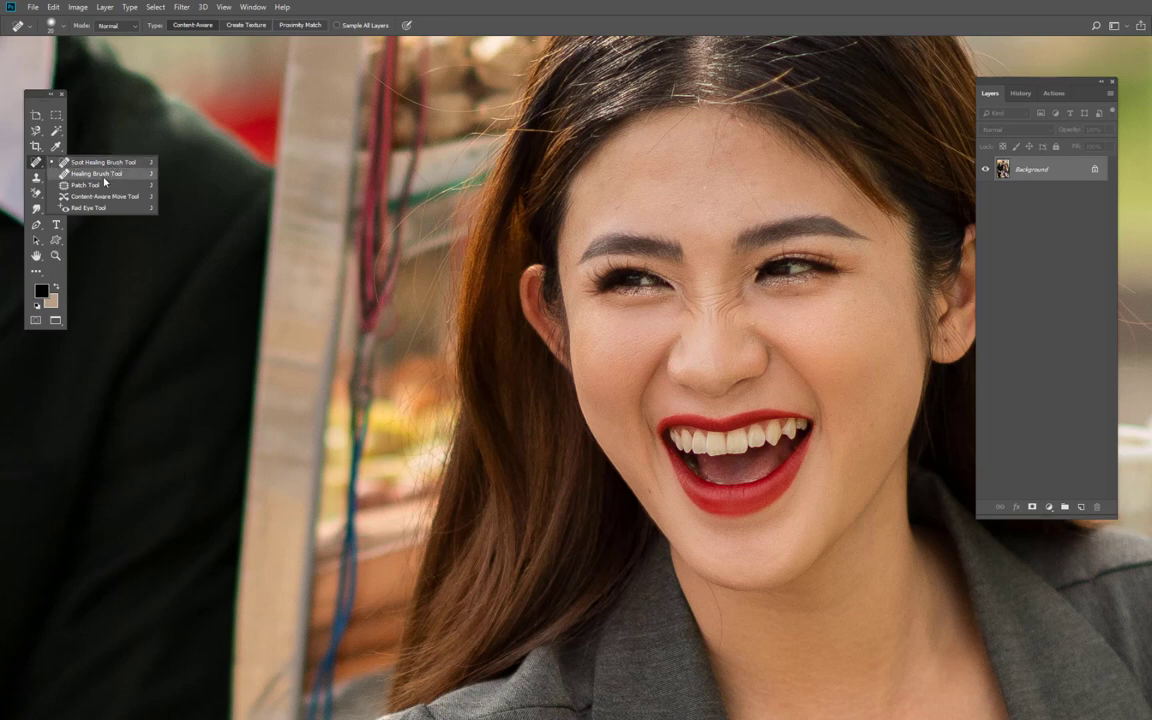
- Select the Healing Brush Tool and zoom in on the woman's face
click(97, 174)
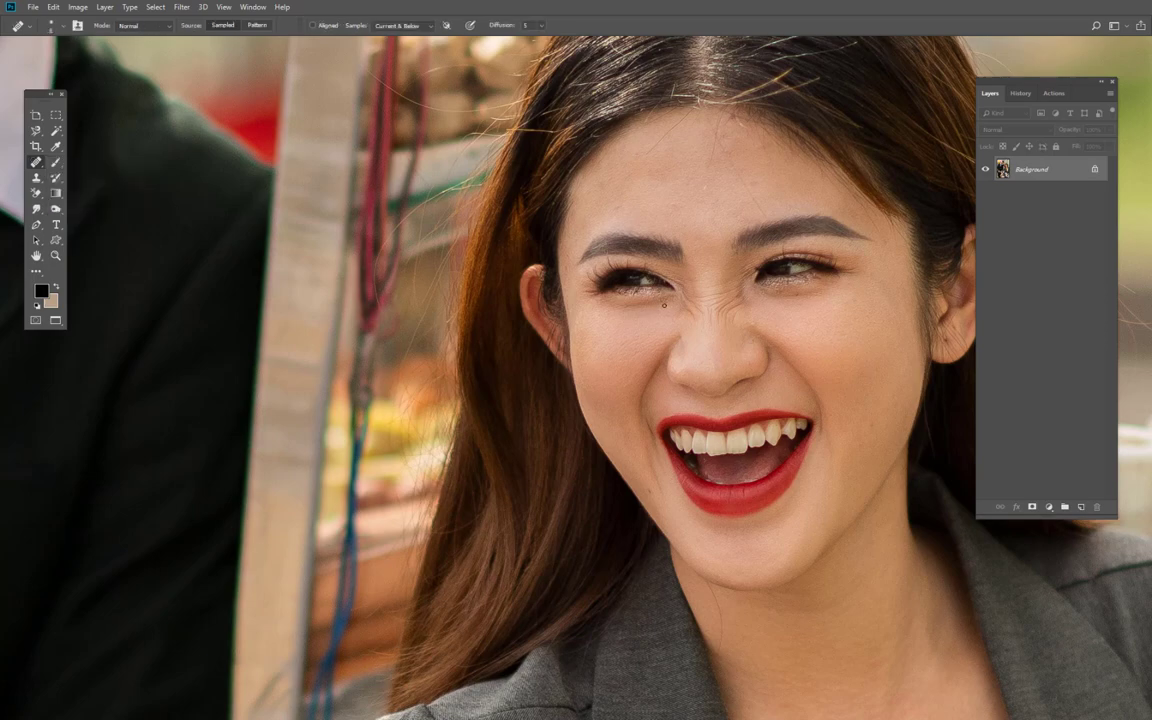
scroll(679, 271, up, 2)
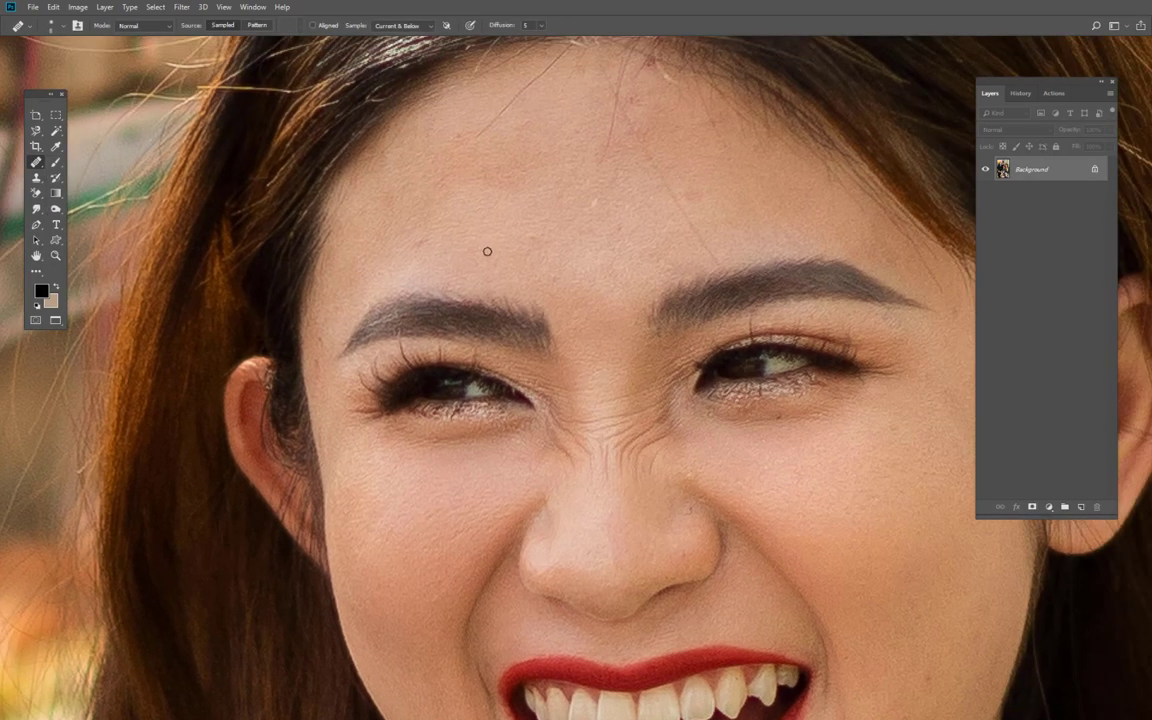
right_click(487, 251)
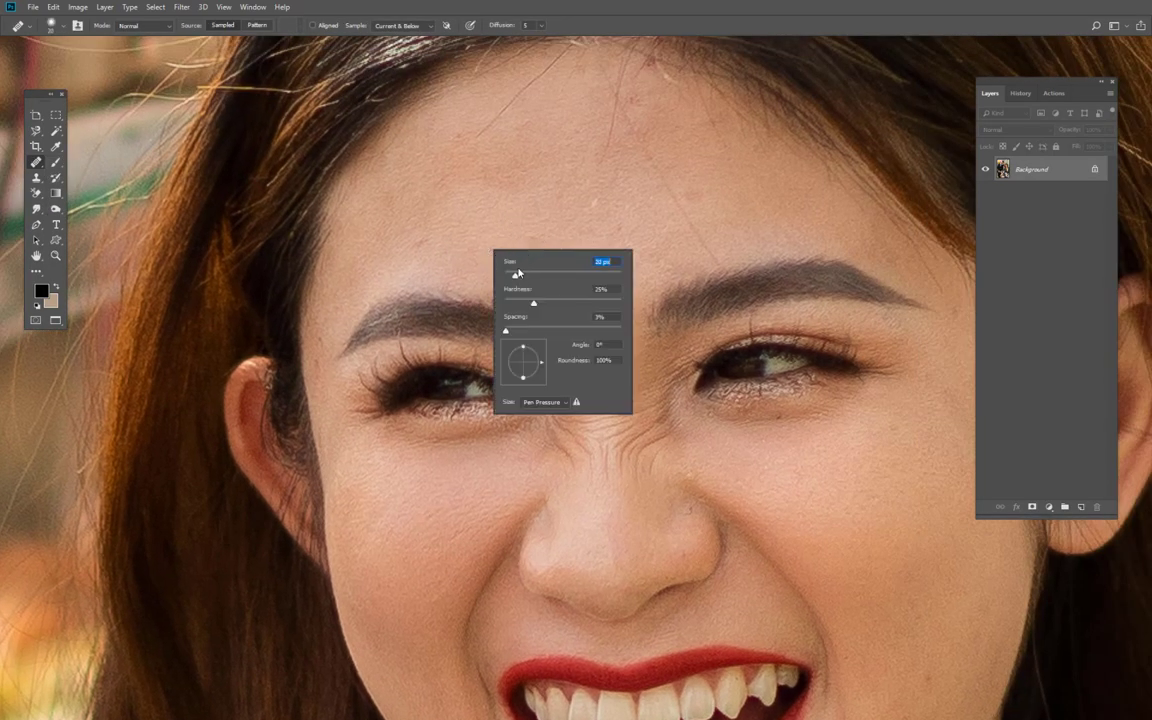
key(Return)
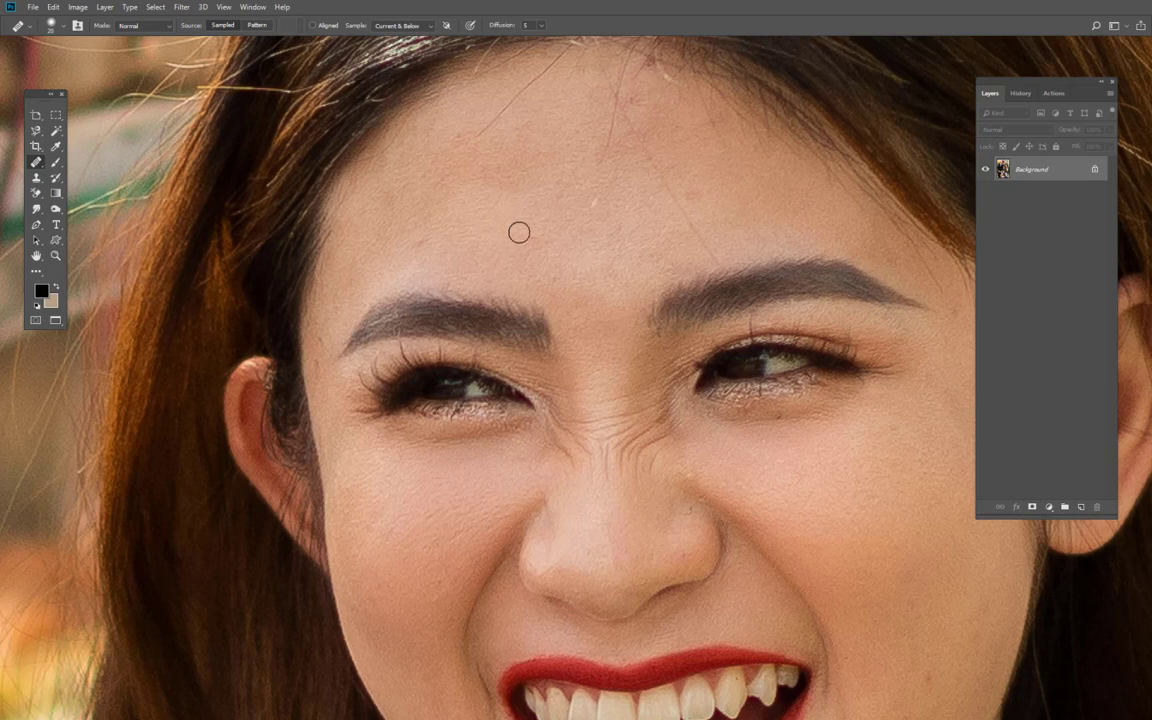
right_click(548, 266)
key(Return)
- Set the Healing Brush to about 25 px with 25% hardness
right_click(492, 229)
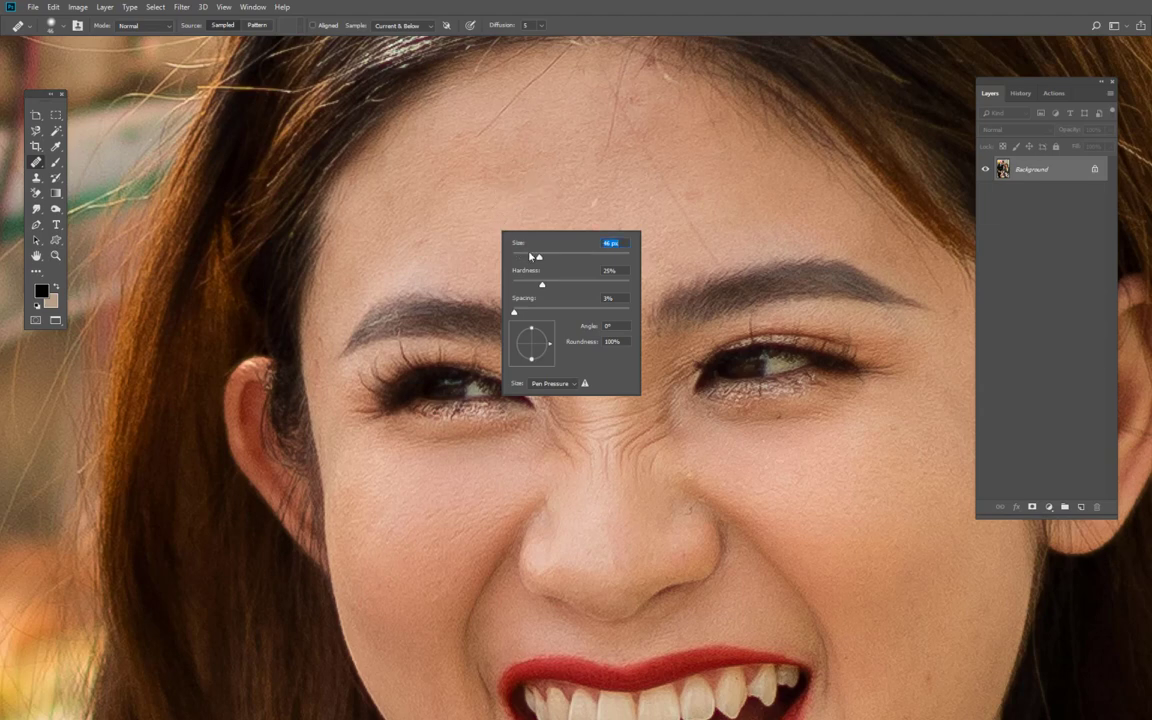
key(Return)
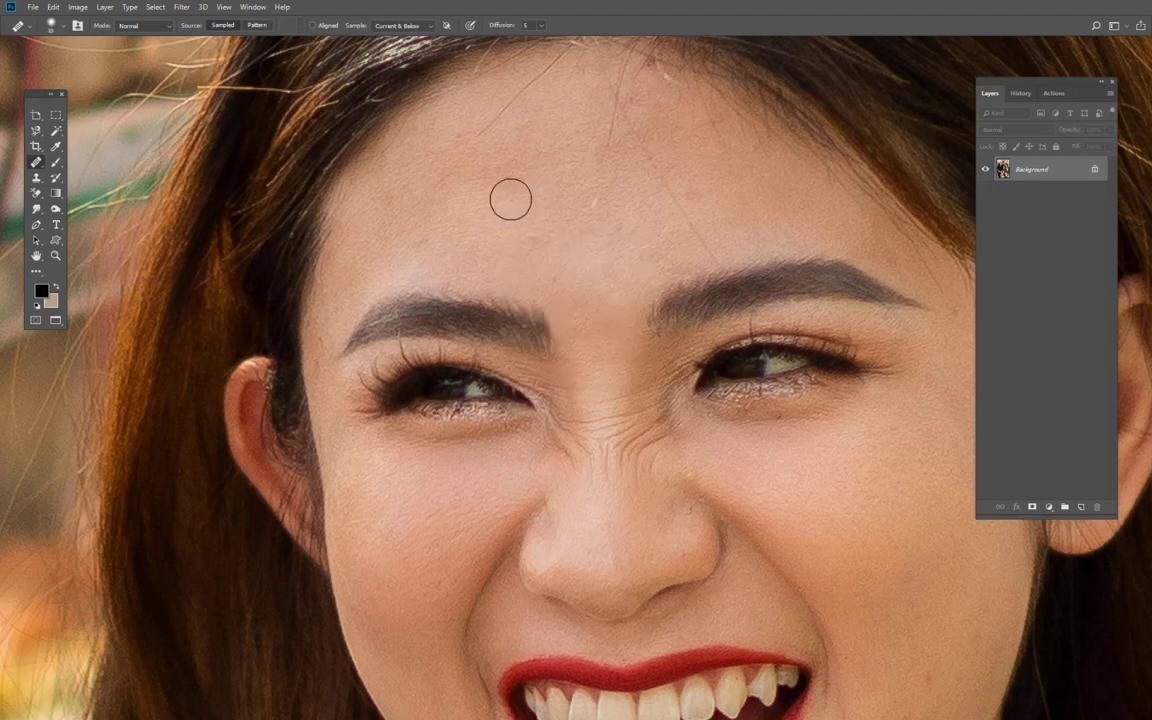
right_click(511, 200)
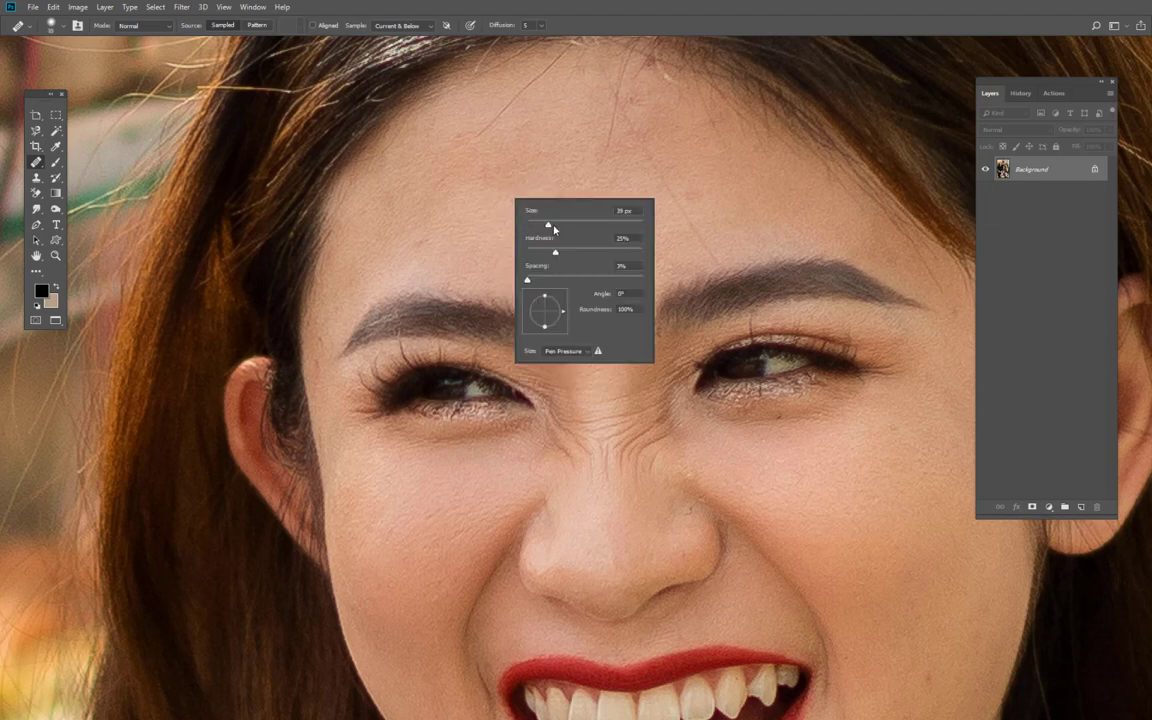
right_click(480, 168)
click(462, 142)
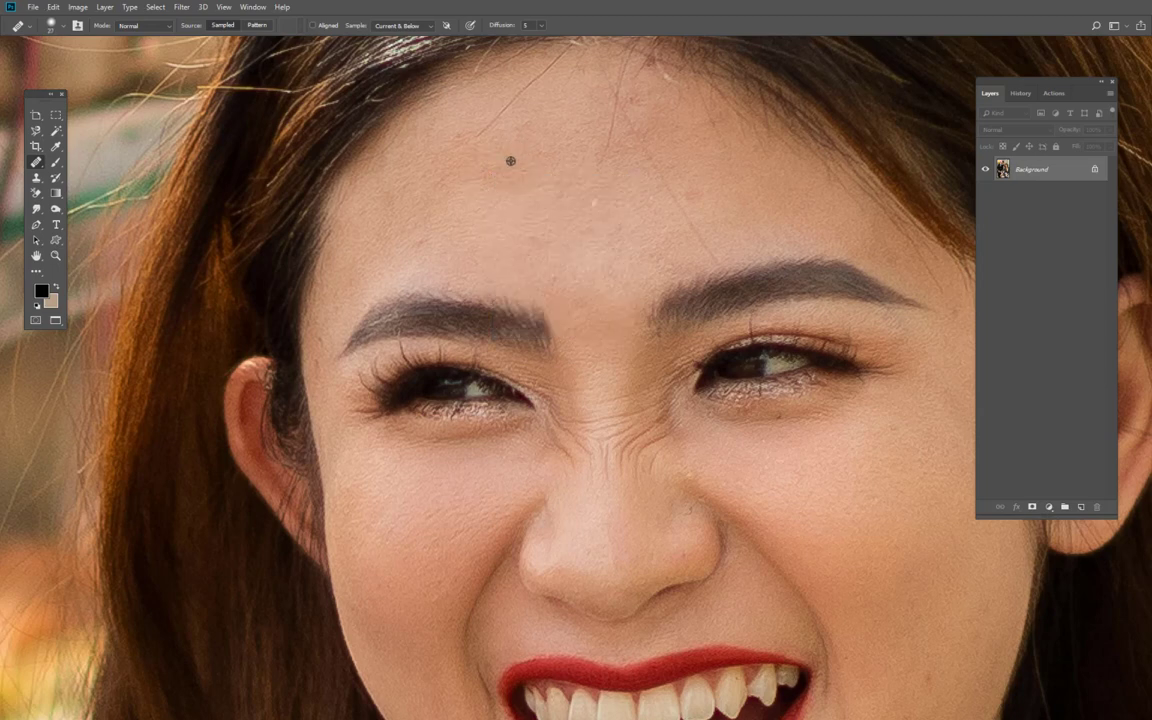
right_click(468, 186)
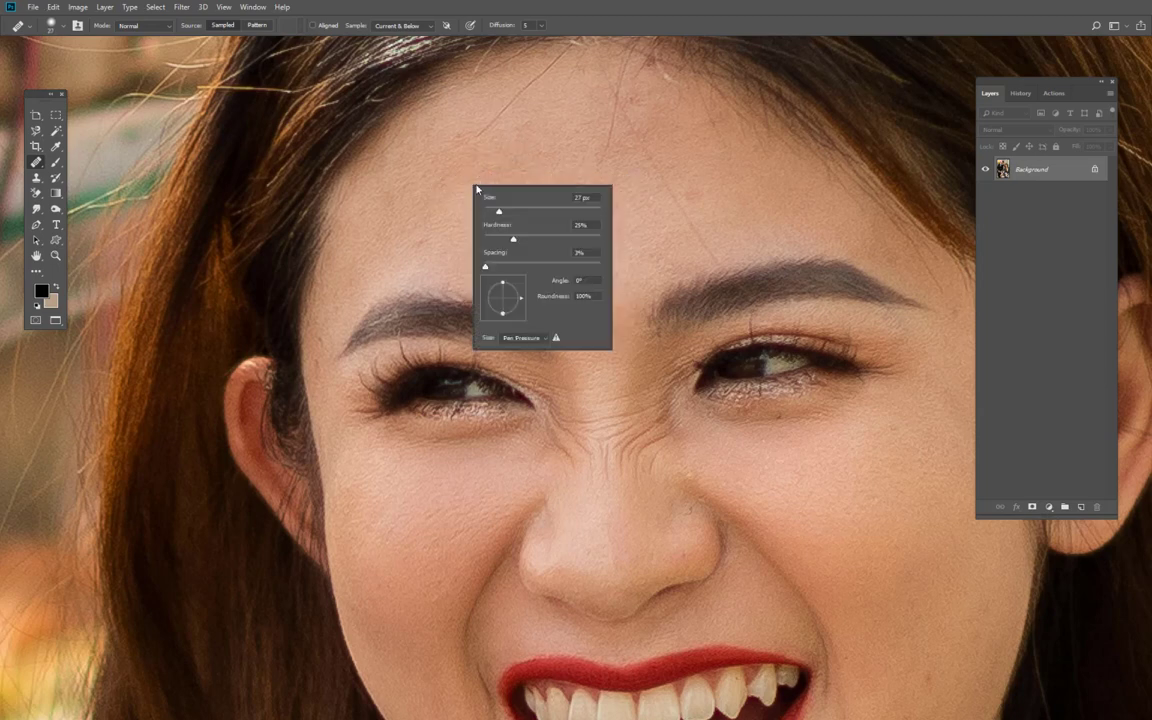
drag(494, 218, 529, 218)
key(Return)
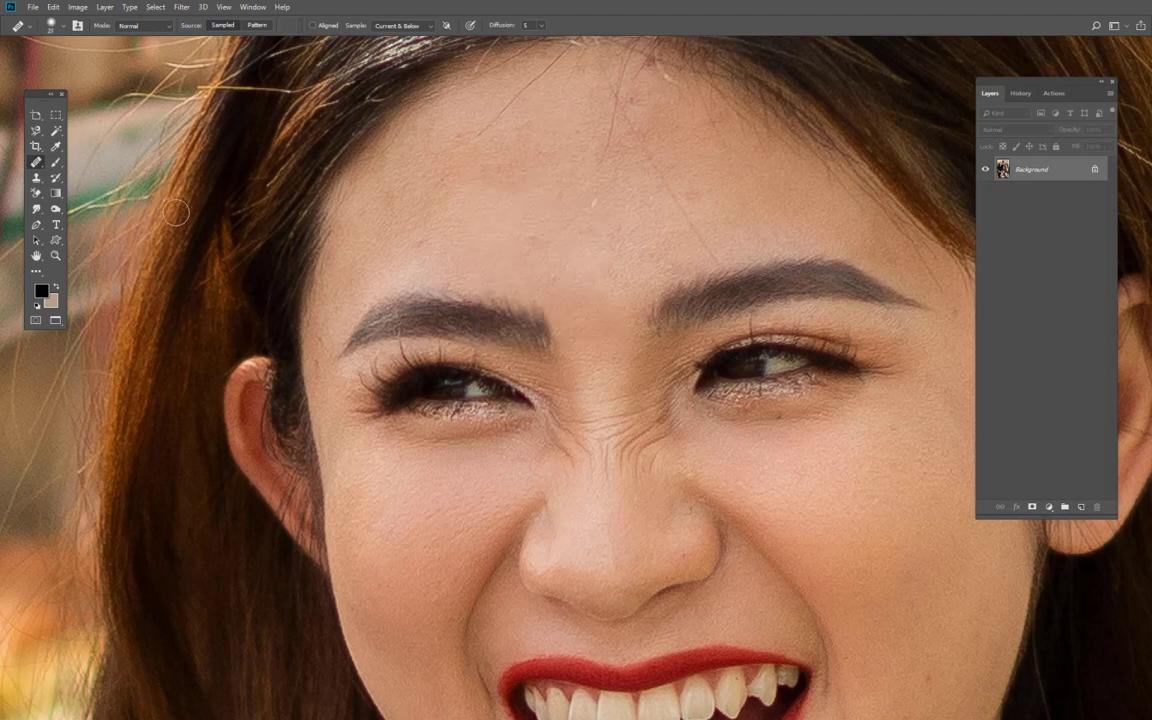
right_click(40, 164)
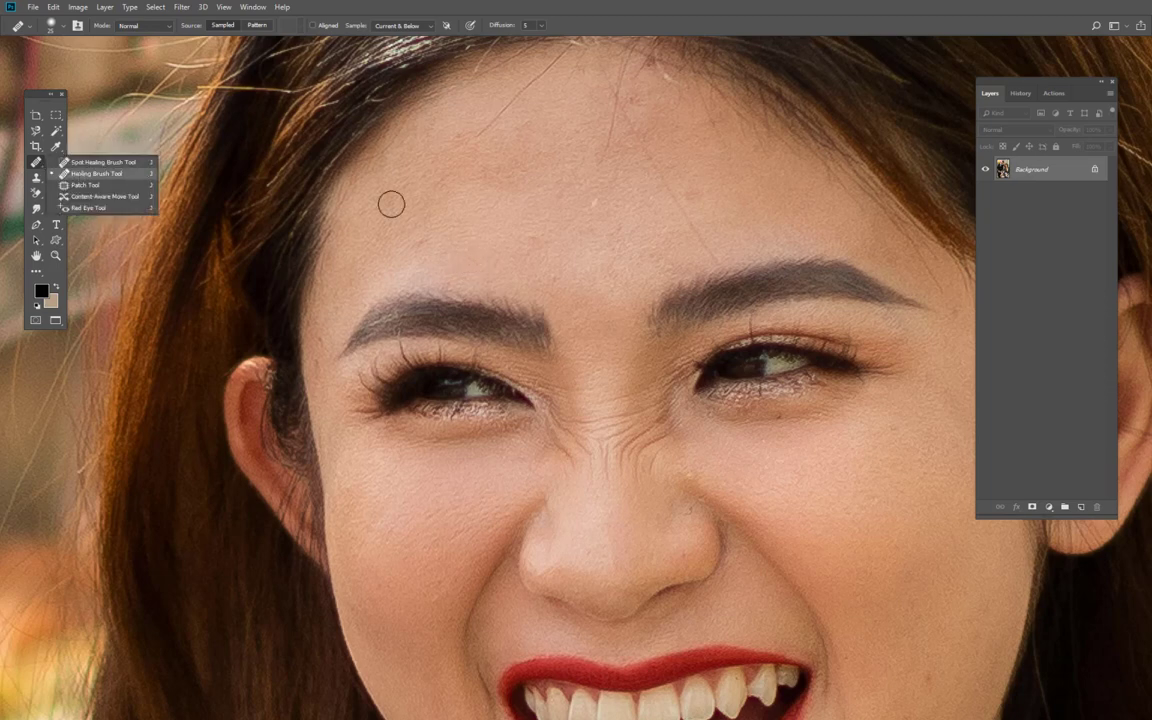
right_click(523, 264)
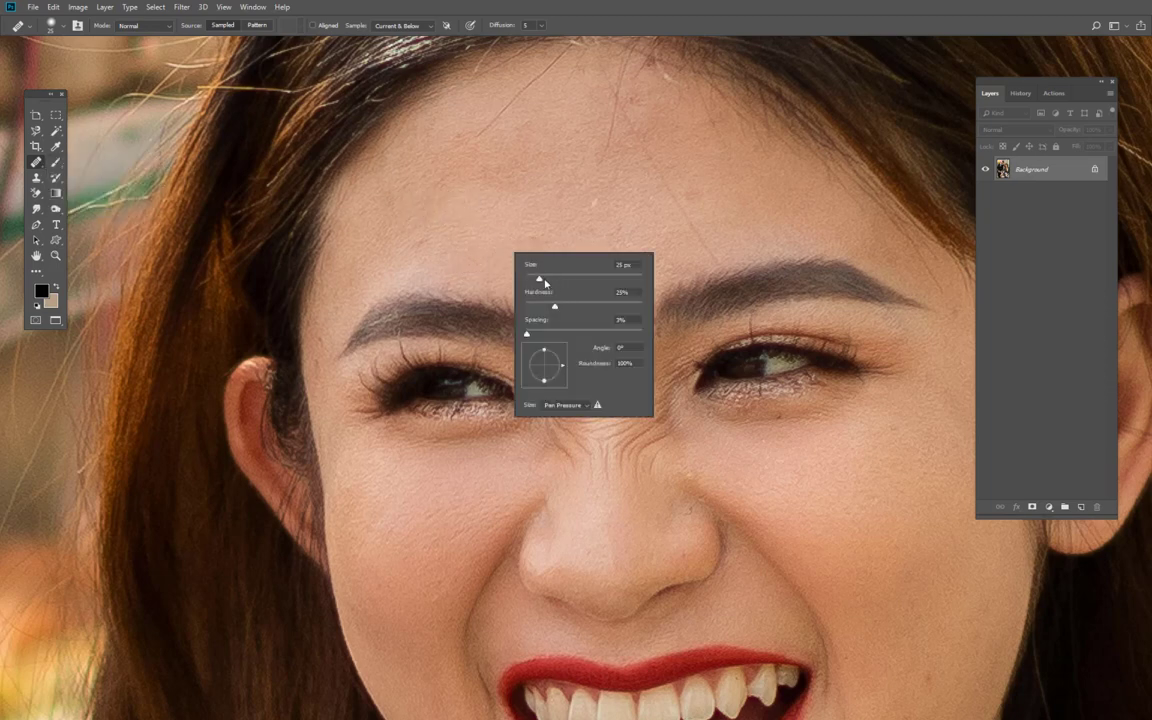
key(Return)
scroll(495, 217, up, 1)
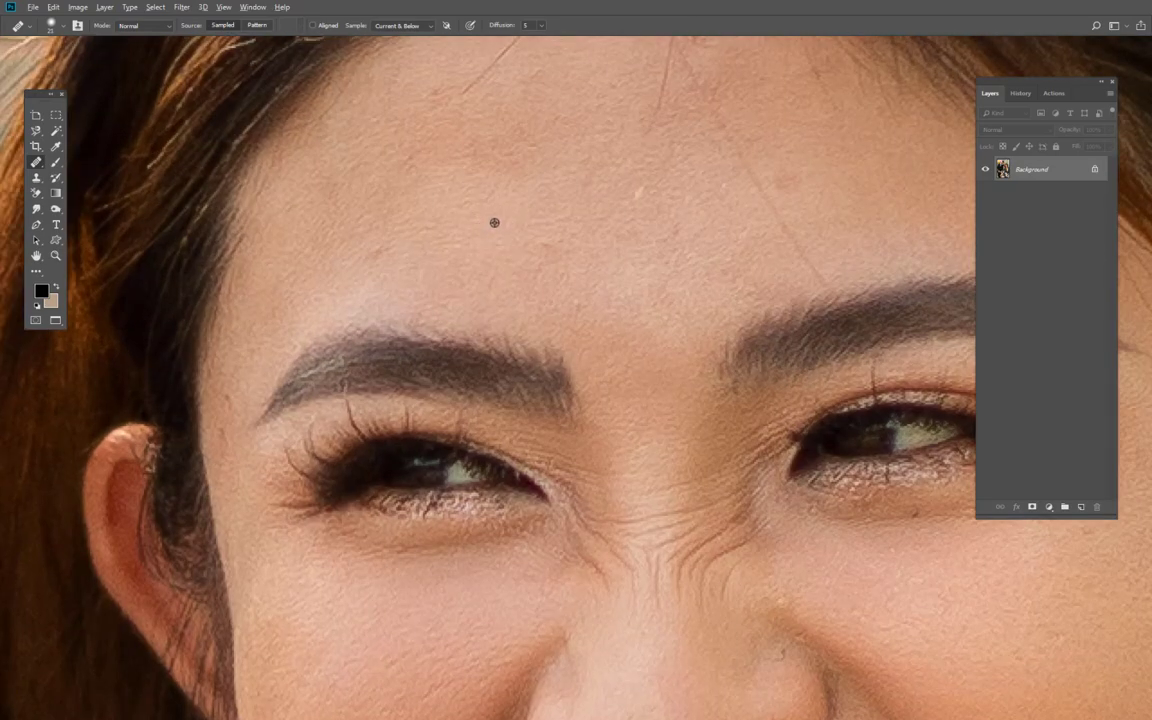
- Set the brush to 14 px, sample clean forehead skin, and heal forehead blemishes
right_click(494, 221)
key(Return)
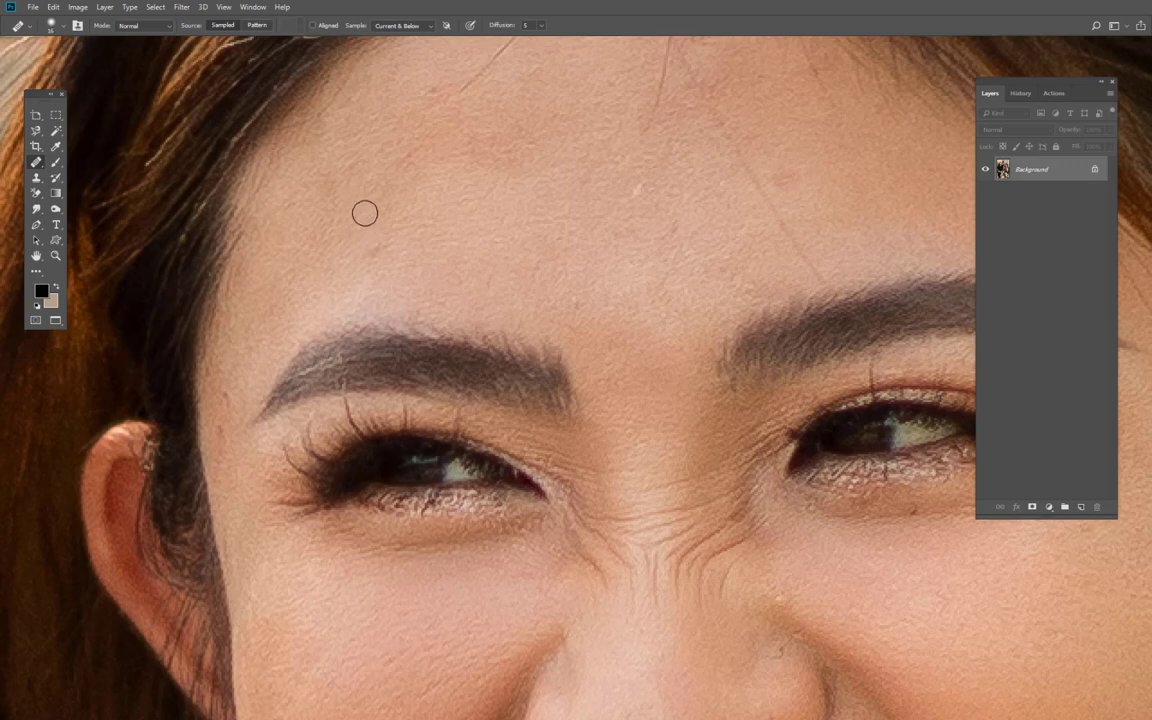
click(376, 247)
drag(598, 241, 468, 264)
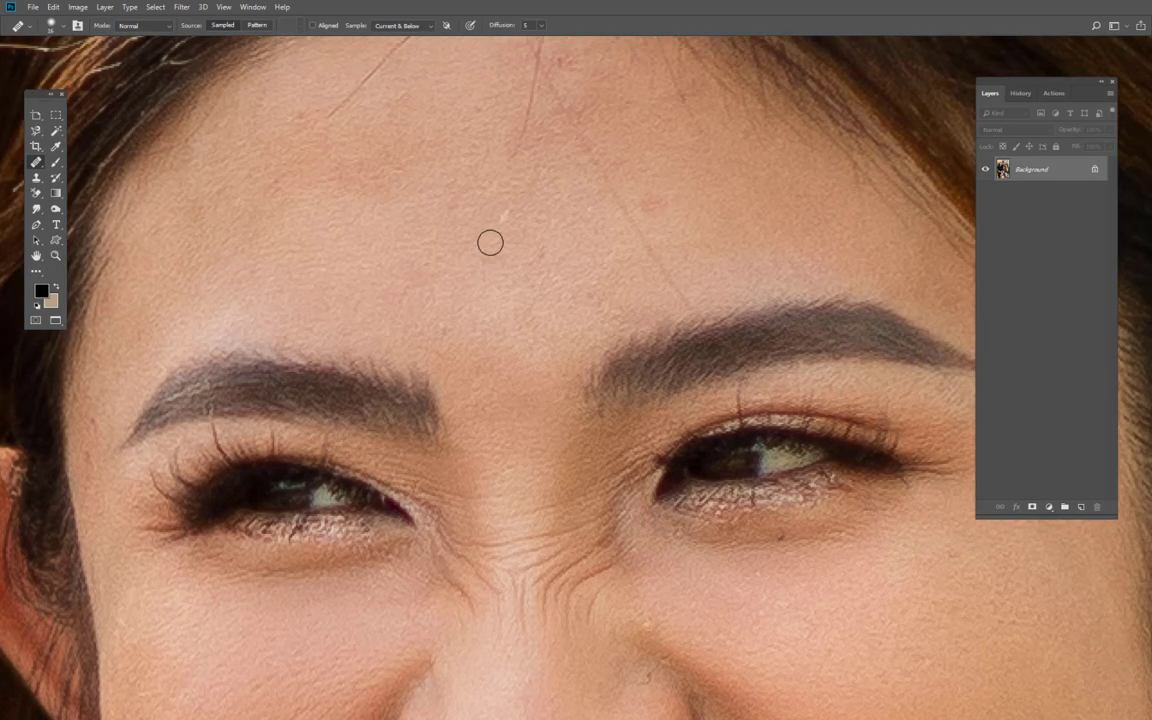
right_click(490, 242)
key(Return)
alt+click(501, 178)
click(502, 216)
- Heal the two spots on the side of the nose
drag(580, 258, 352, 237)
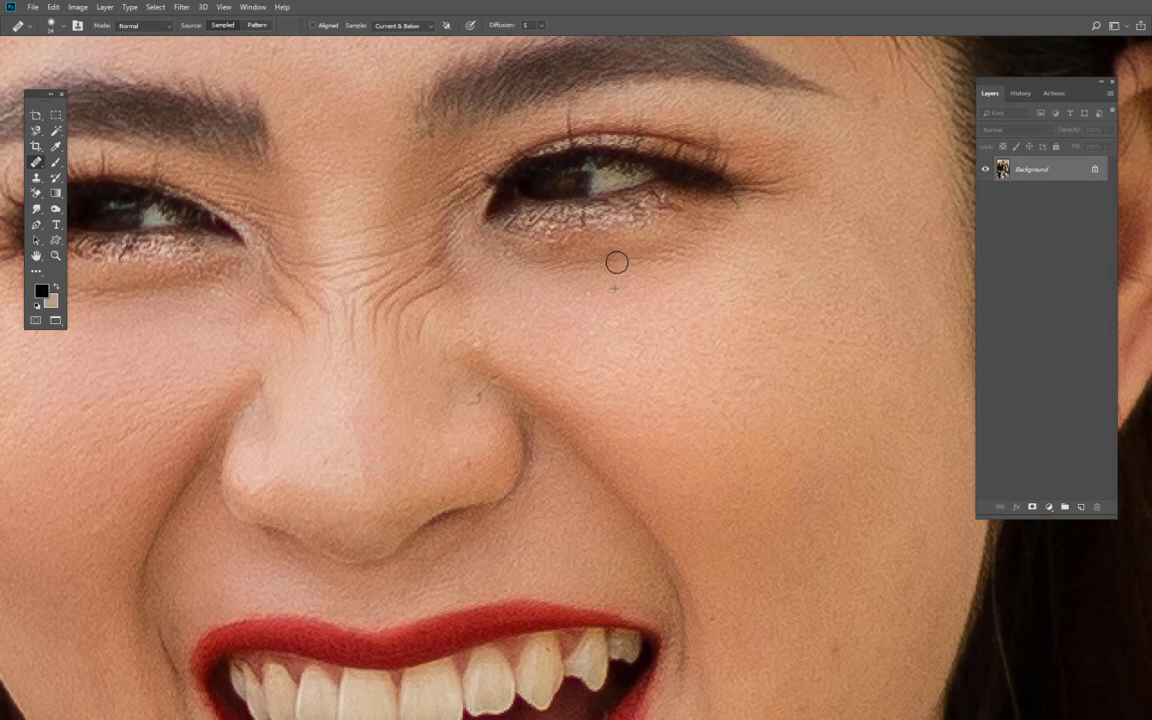
scroll(509, 268, down, 2)
alt+click(458, 310)
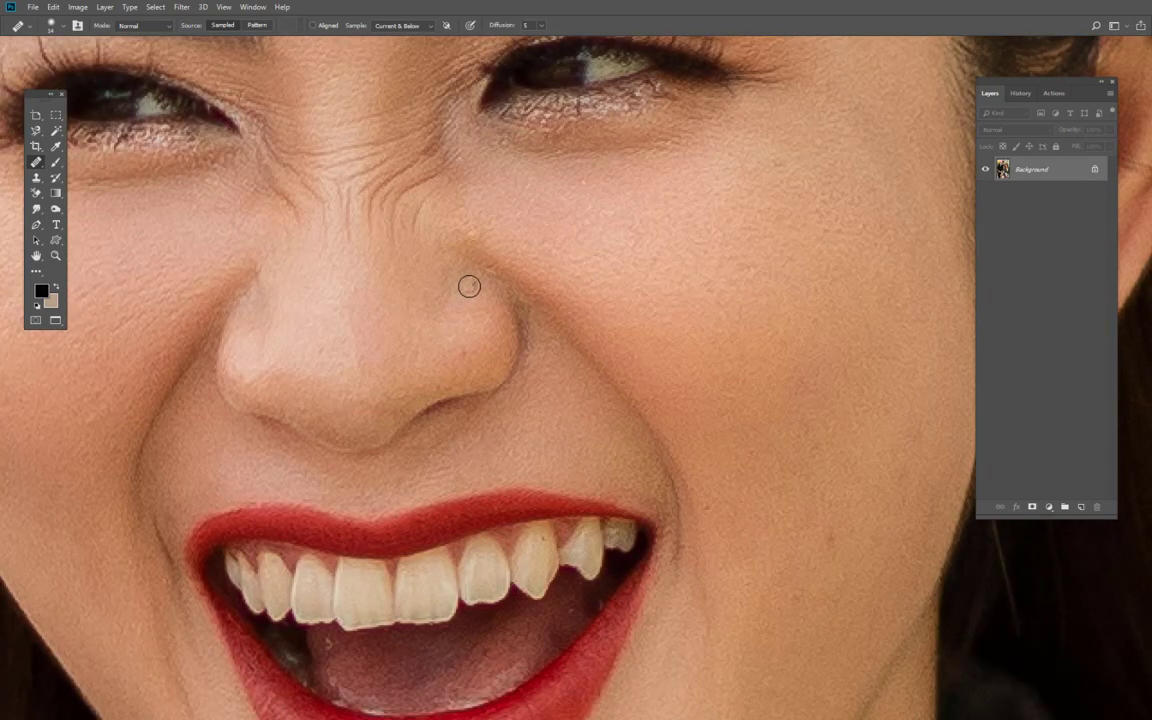
click(460, 352)
drag(440, 163, 444, 258)
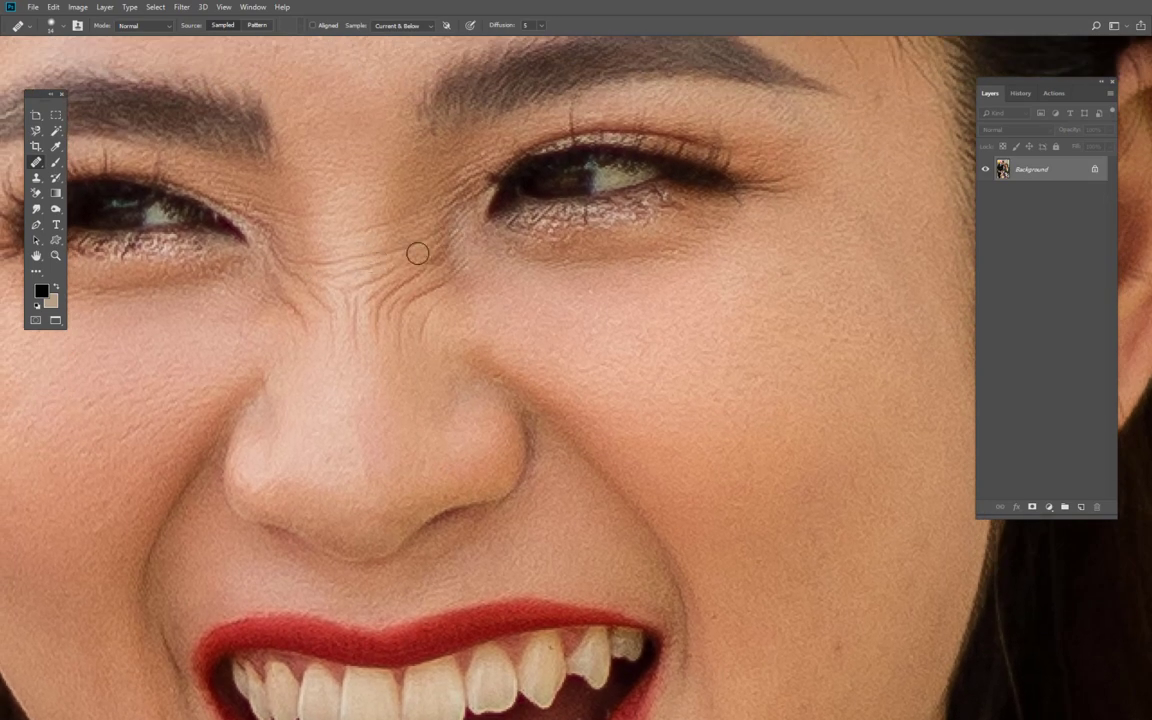
- Paint out the stray hair strand across the bride's forehead, sampling clean forehead skin
right_click(301, 246)
key(Return)
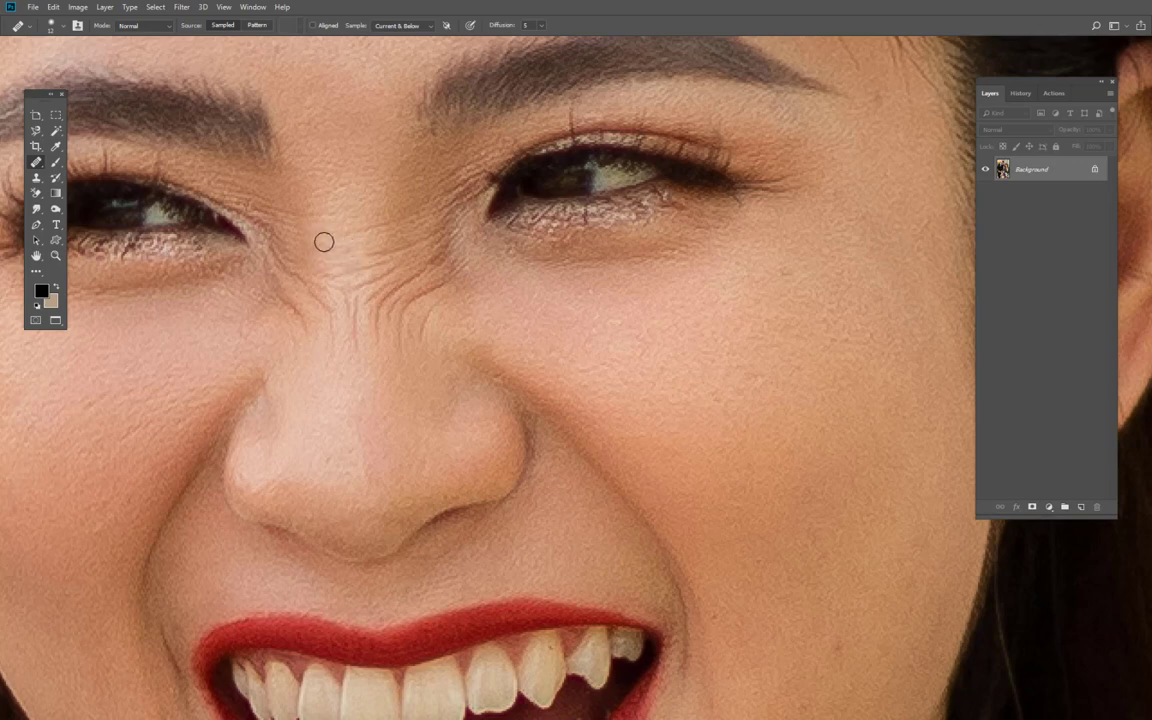
drag(683, 454, 380, 345)
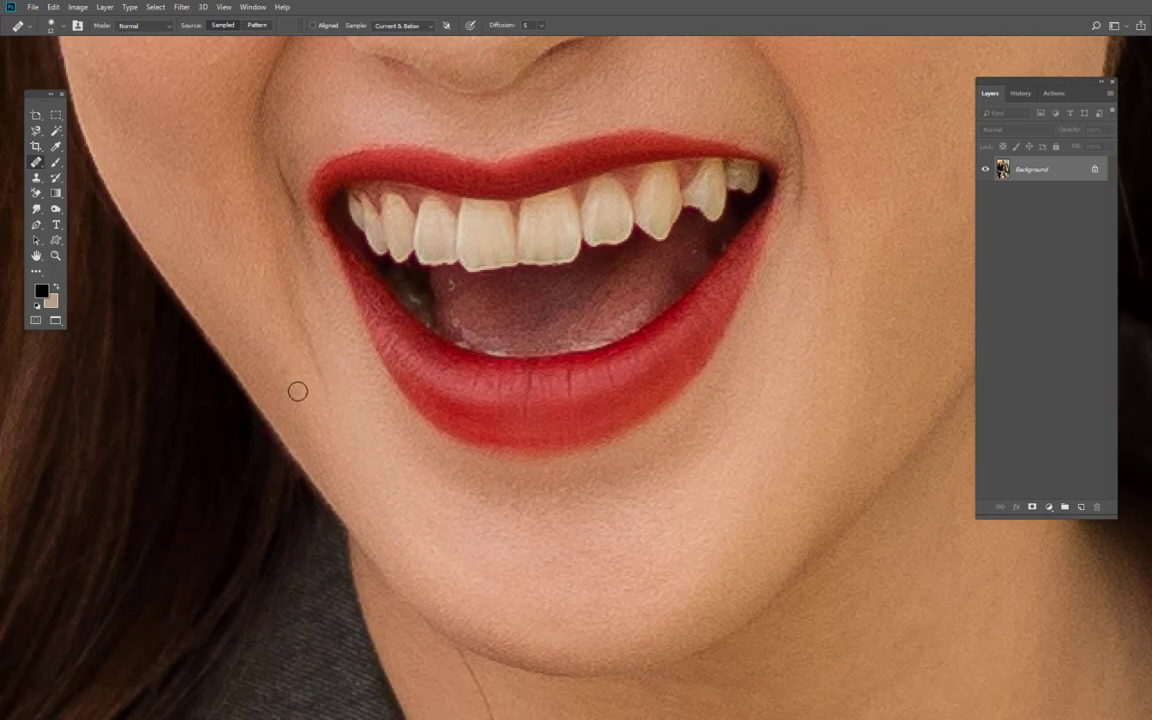
scroll(297, 391, down, 3)
scroll(242, 154, down, 2)
scroll(406, 342, up, 5)
scroll(450, 509, up, 3)
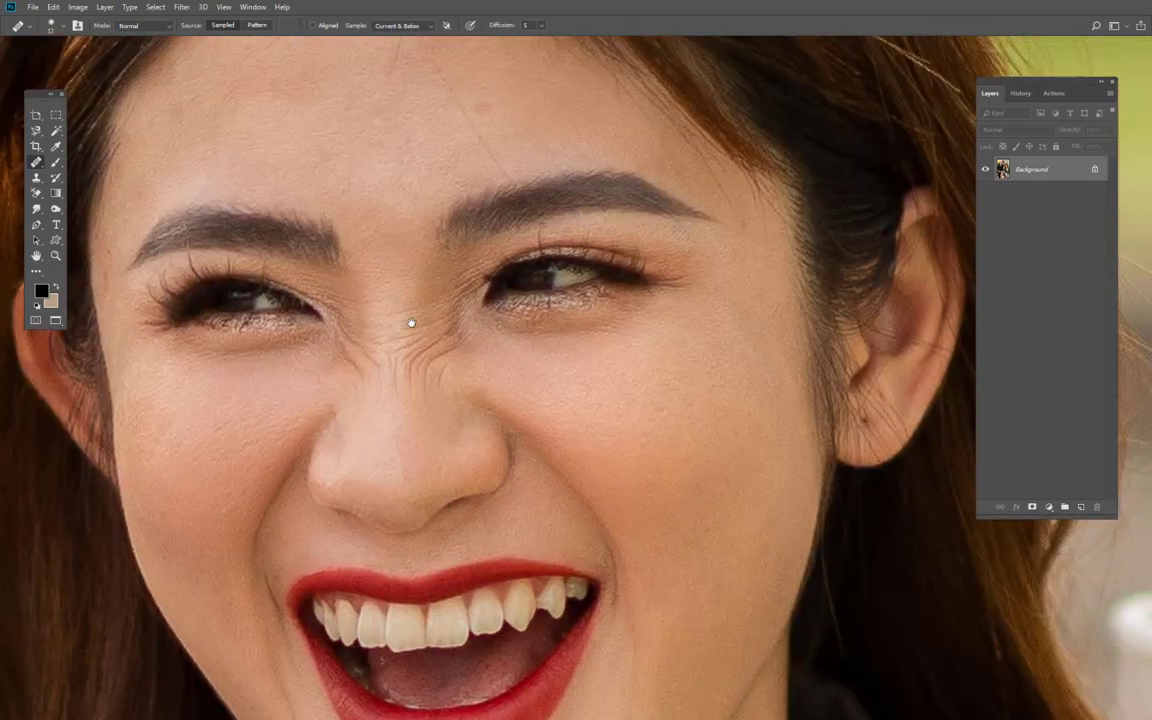
scroll(411, 323, up, 3)
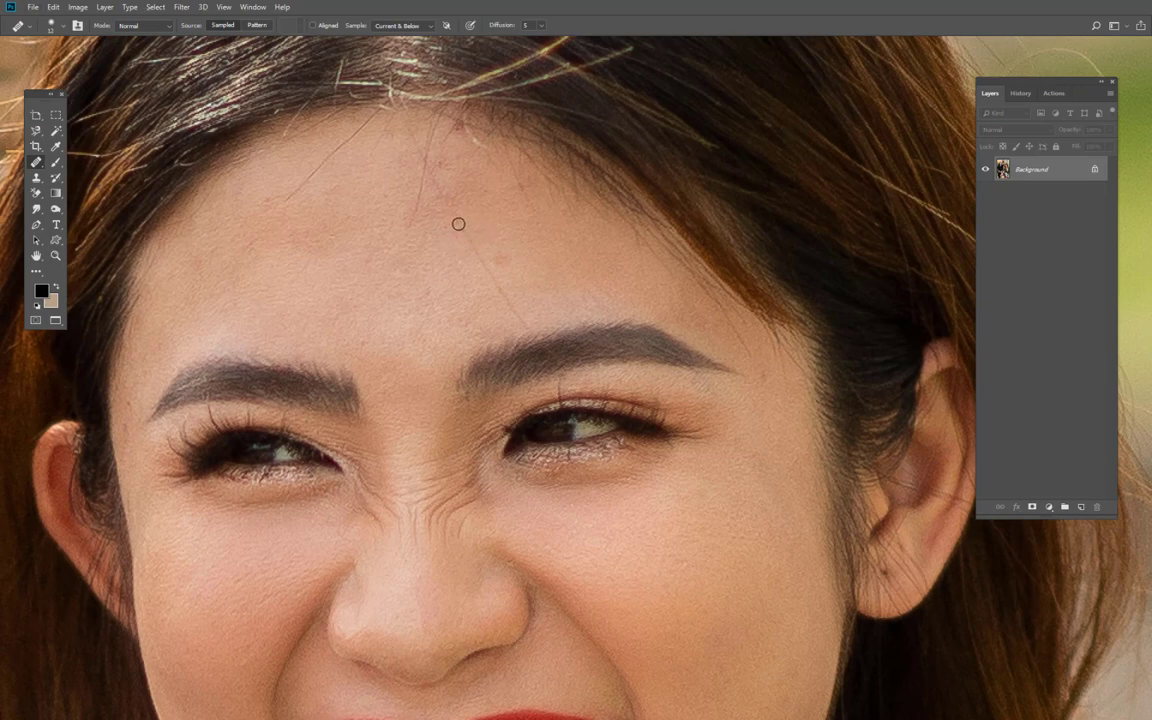
drag(459, 224, 517, 315)
scroll(250, 211, up, 2)
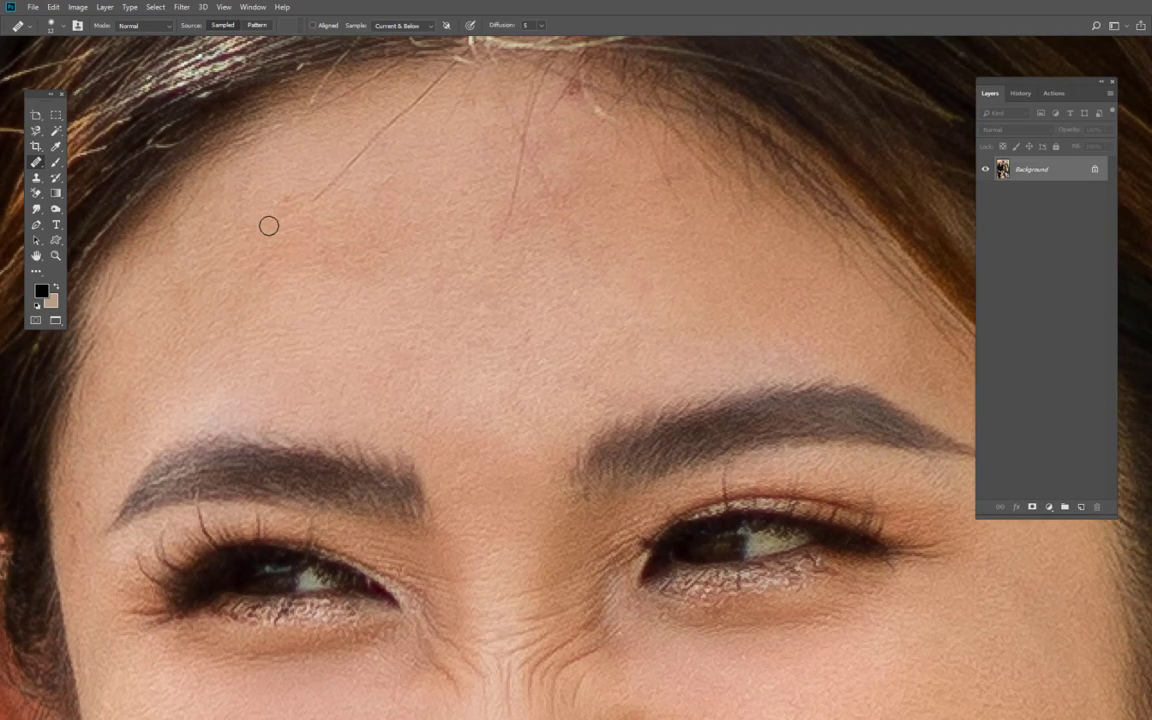
alt+click(251, 221)
scroll(430, 342, down, 1)
right_click(35, 161)
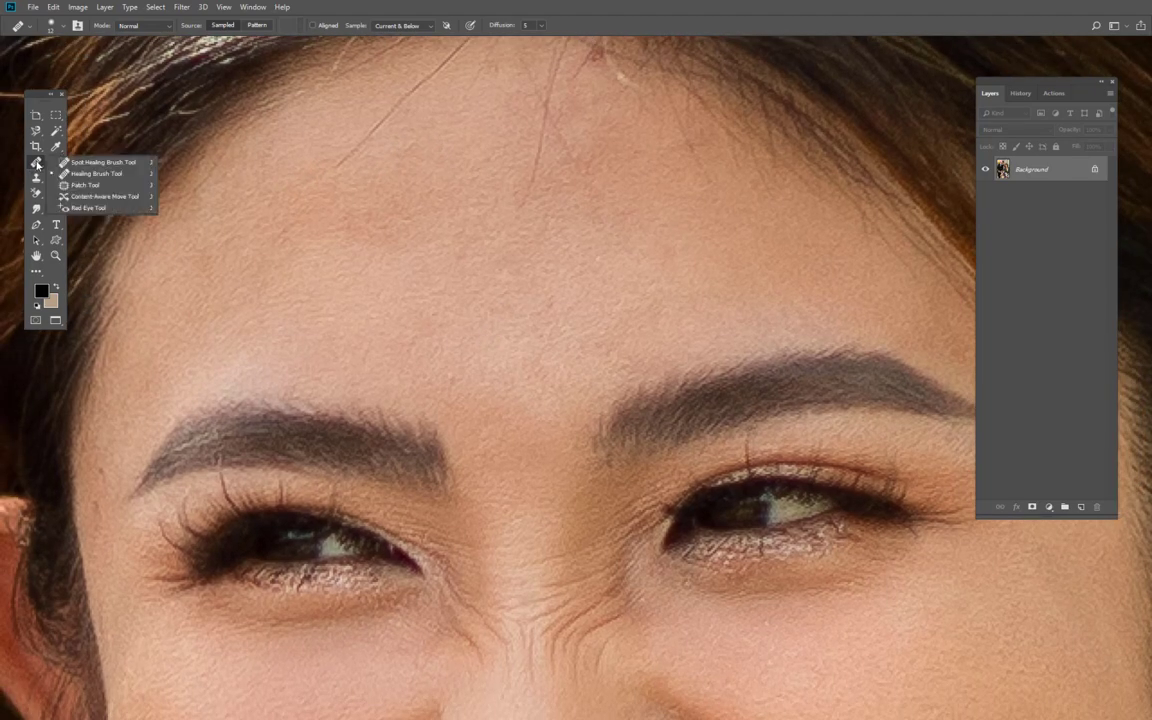
- Switch from the Healing Brush to the Patch Tool in the healing tools flyout
click(108, 177)
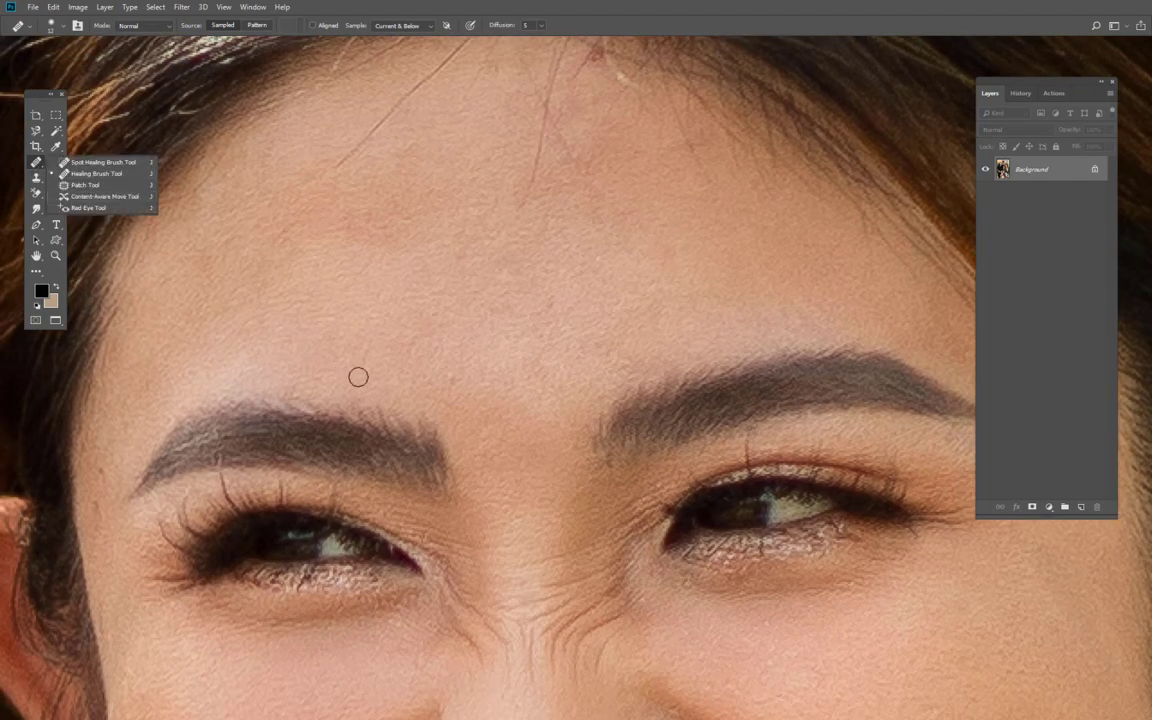
right_click(31, 163)
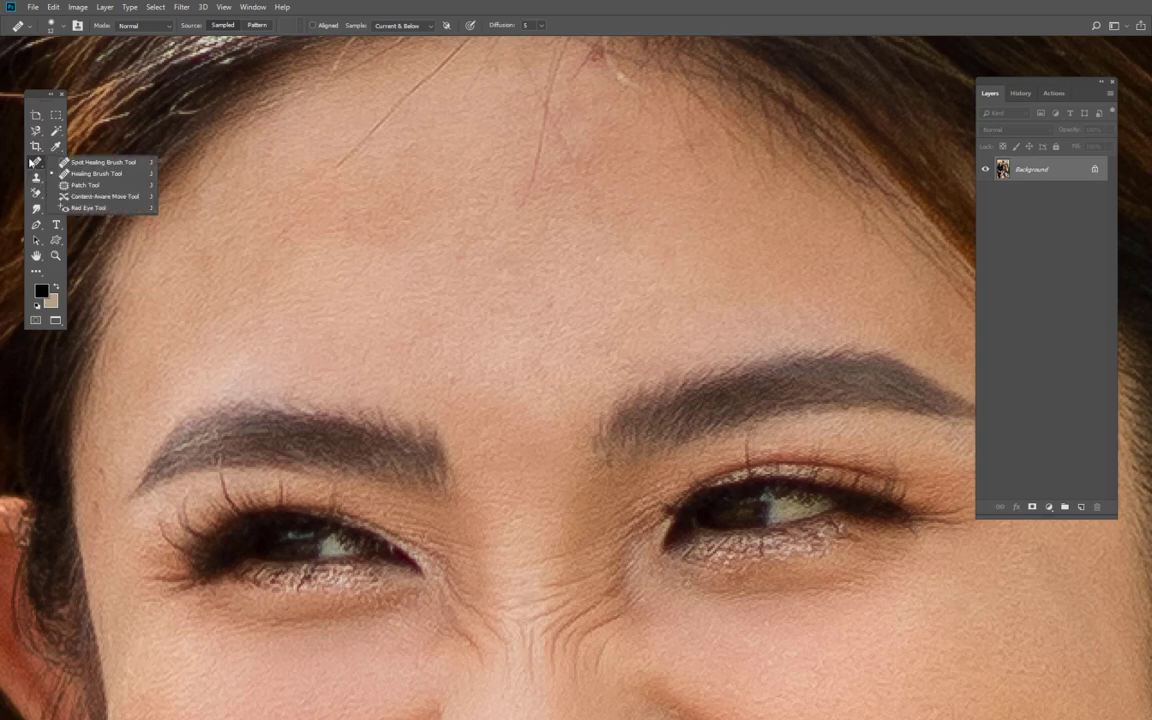
click(106, 189)
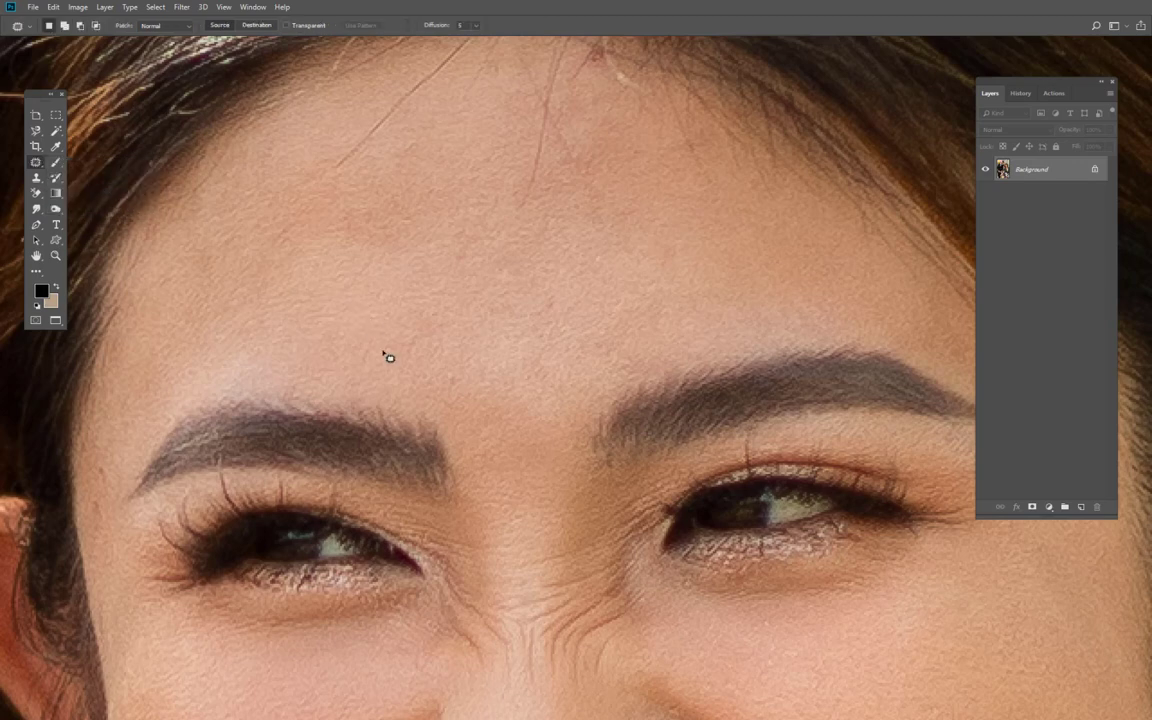
scroll(386, 355, down, 2)
scroll(258, 458, down, 1)
scroll(258, 458, down, 2)
scroll(258, 458, down, 1)
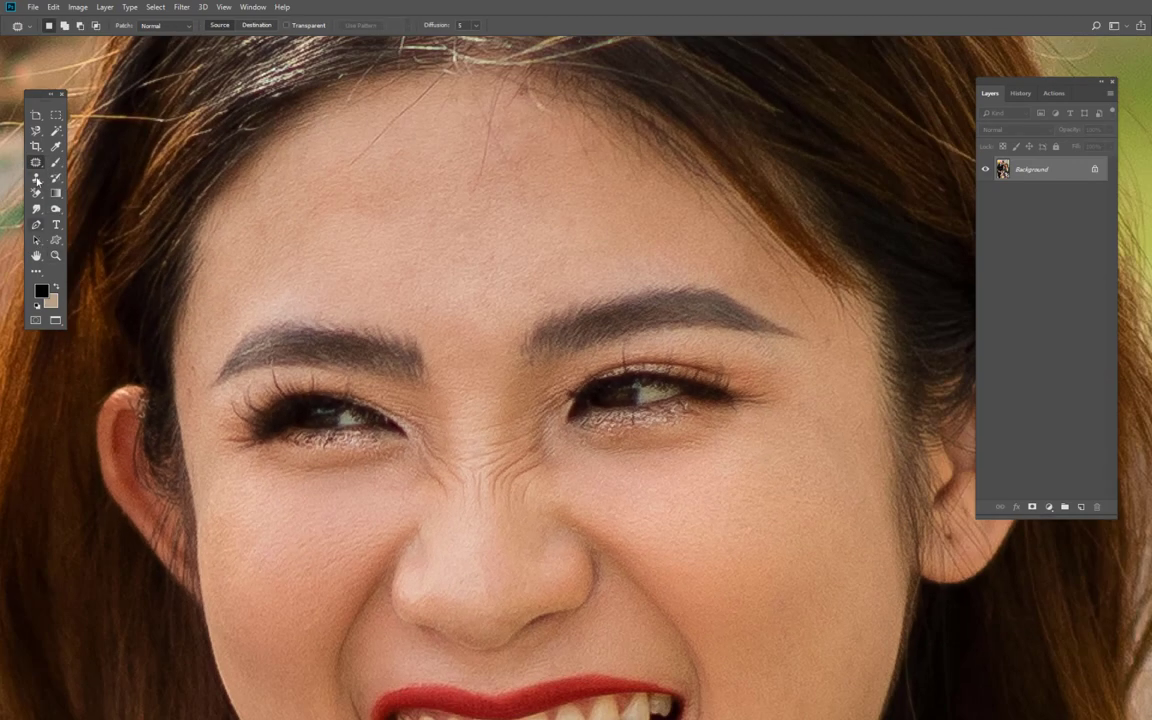
right_click(36, 162)
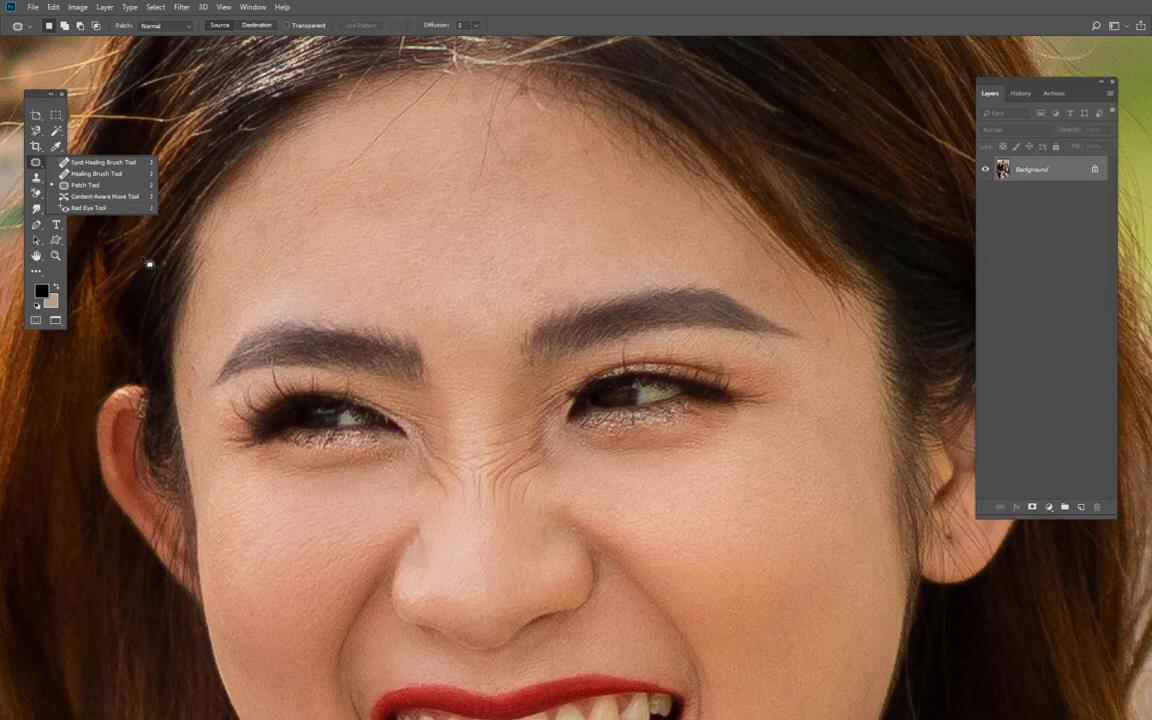
- Patch the blemish on the bride's cheek, deselect, and show the History panel
scroll(303, 457, down, 3)
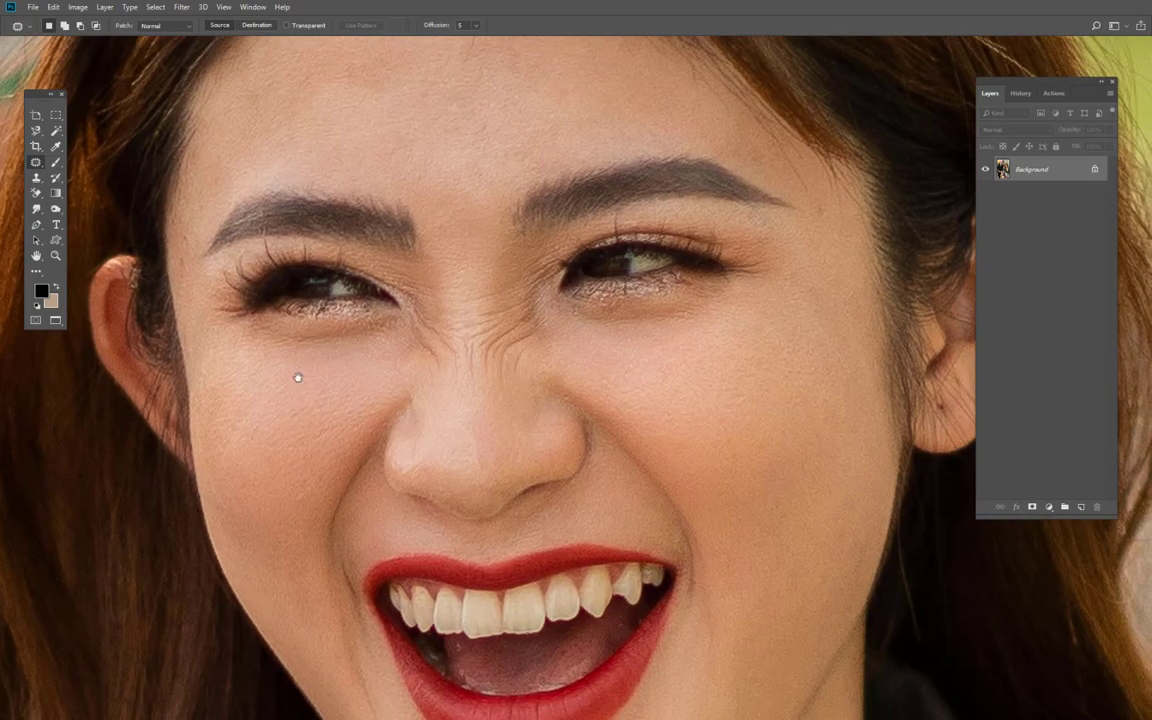
scroll(298, 378, down, 1)
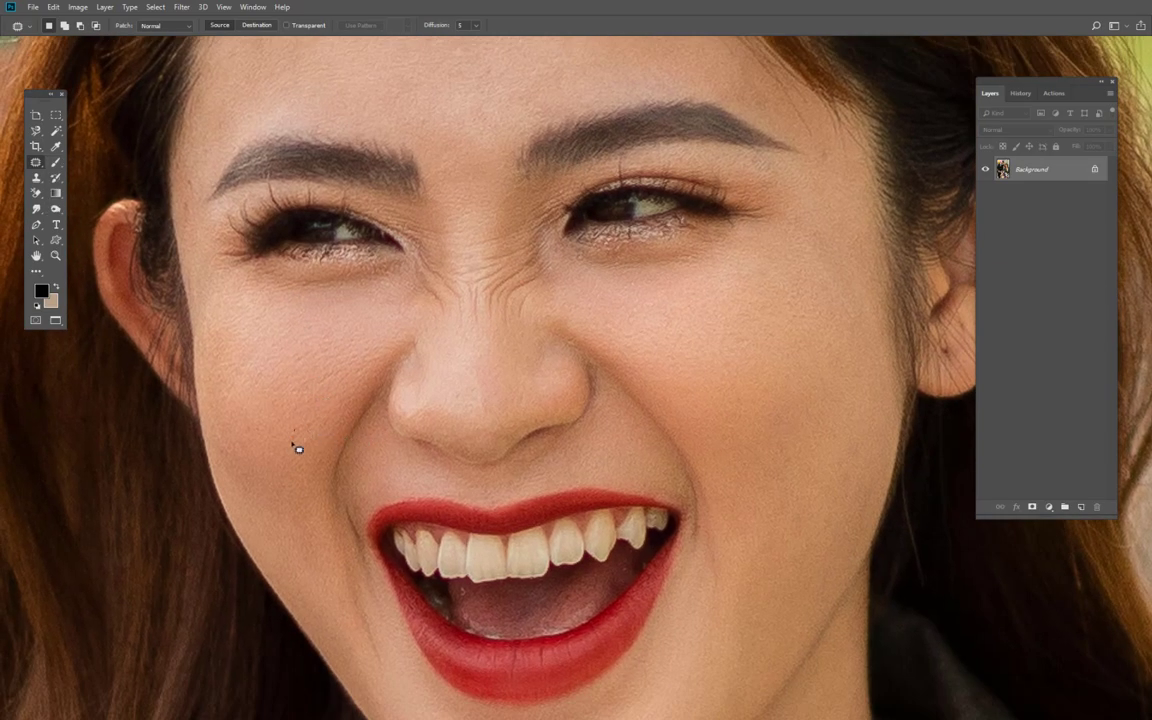
mouse_move(300, 398)
mouse_down()
mouse_move(312, 407)
mouse_move(281, 366)
mouse_up()
key(ctrl+d)
click(1020, 93)
- Revert to the original snapshot, then close the portrait without saving
click(1050, 117)
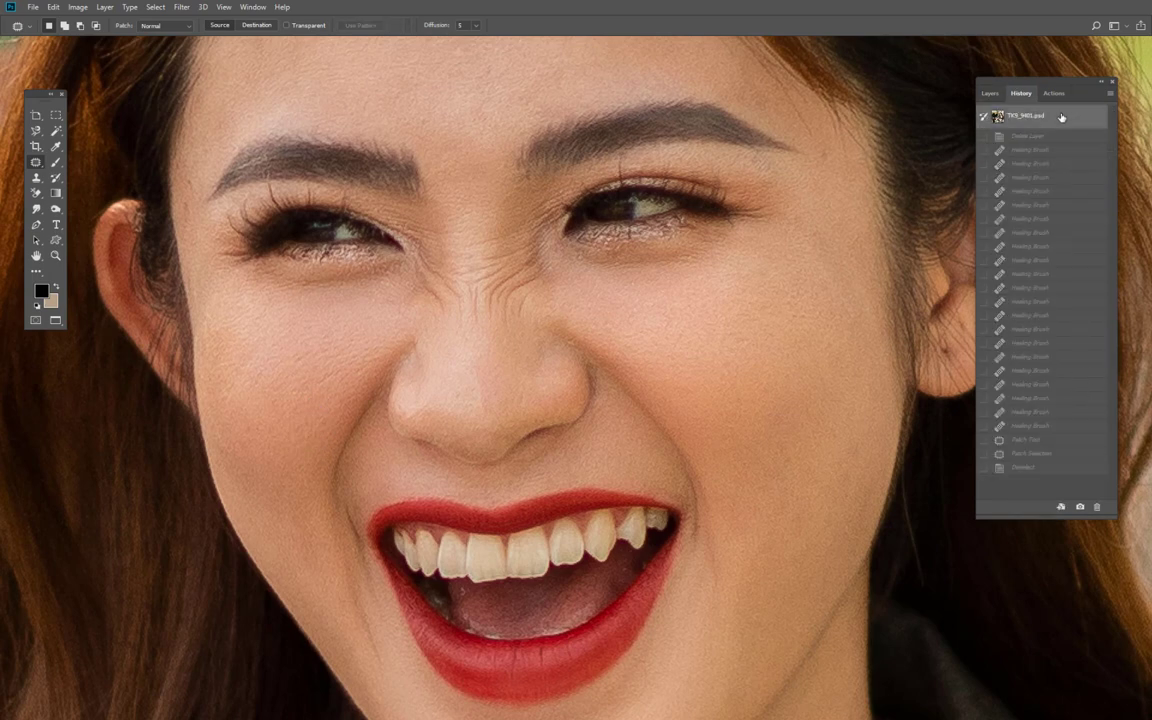
click(990, 94)
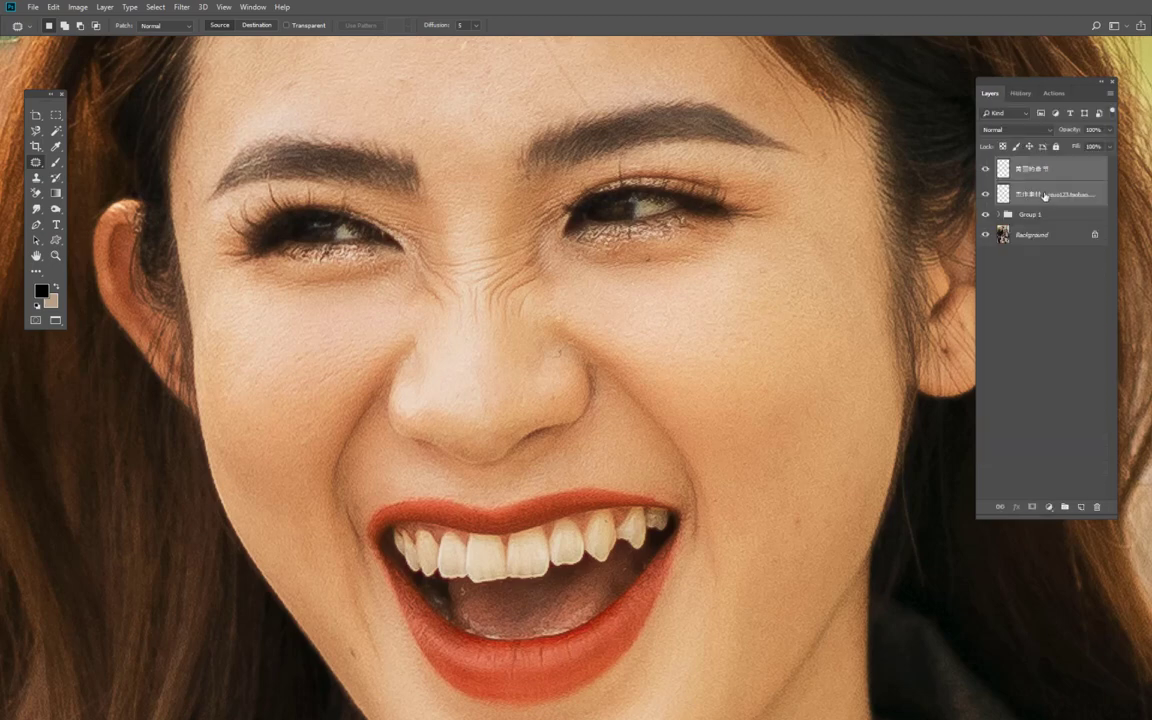
key(ctrl+w)
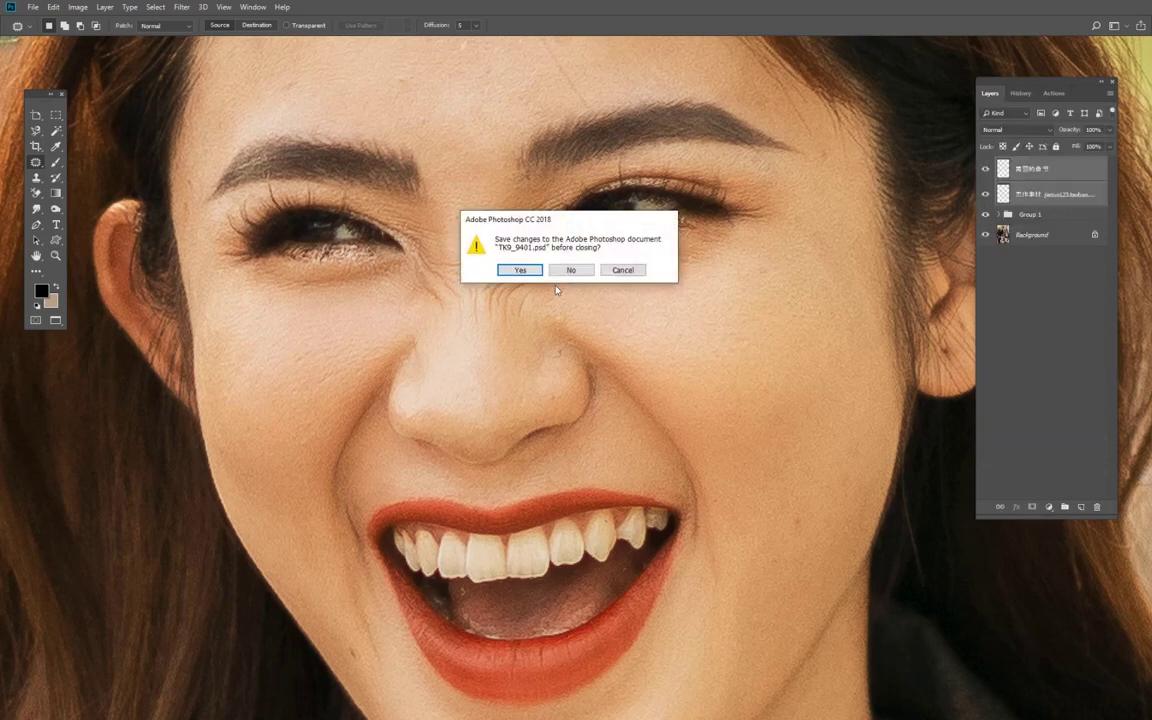
click(571, 267)
- Close the wedding photo document, discarding its changes
scroll(594, 362, up, 2)
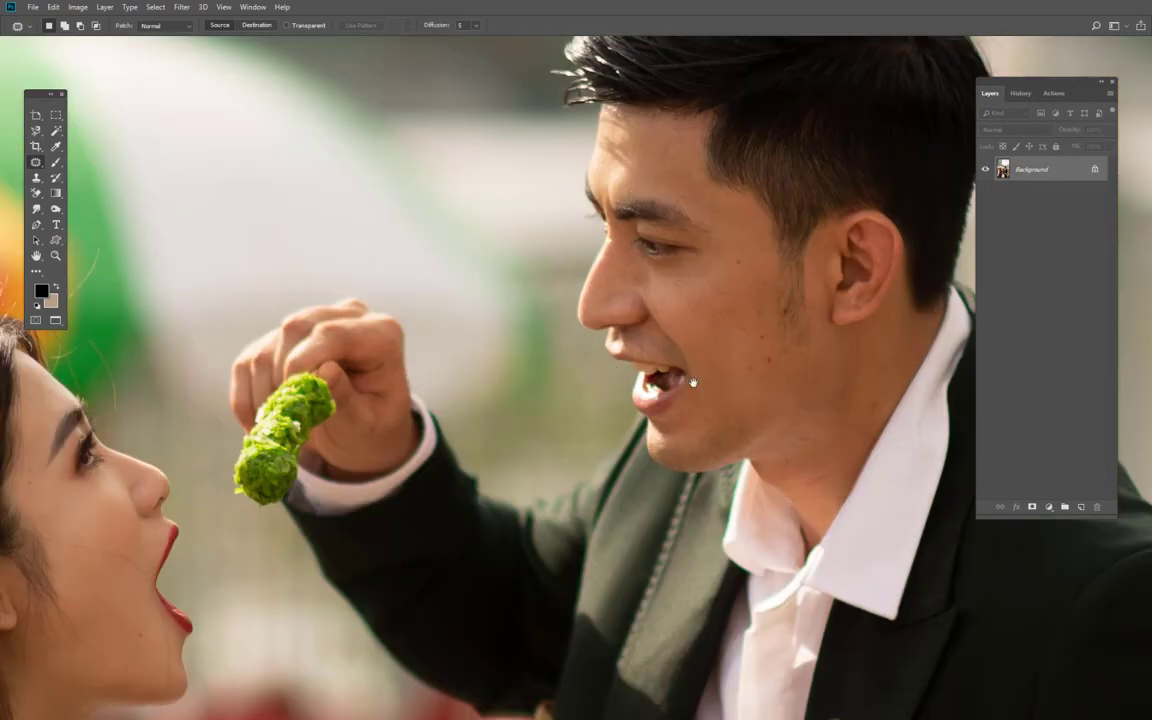
scroll(663, 381, up, 2)
scroll(486, 386, up, 2)
drag(367, 351, 467, 414)
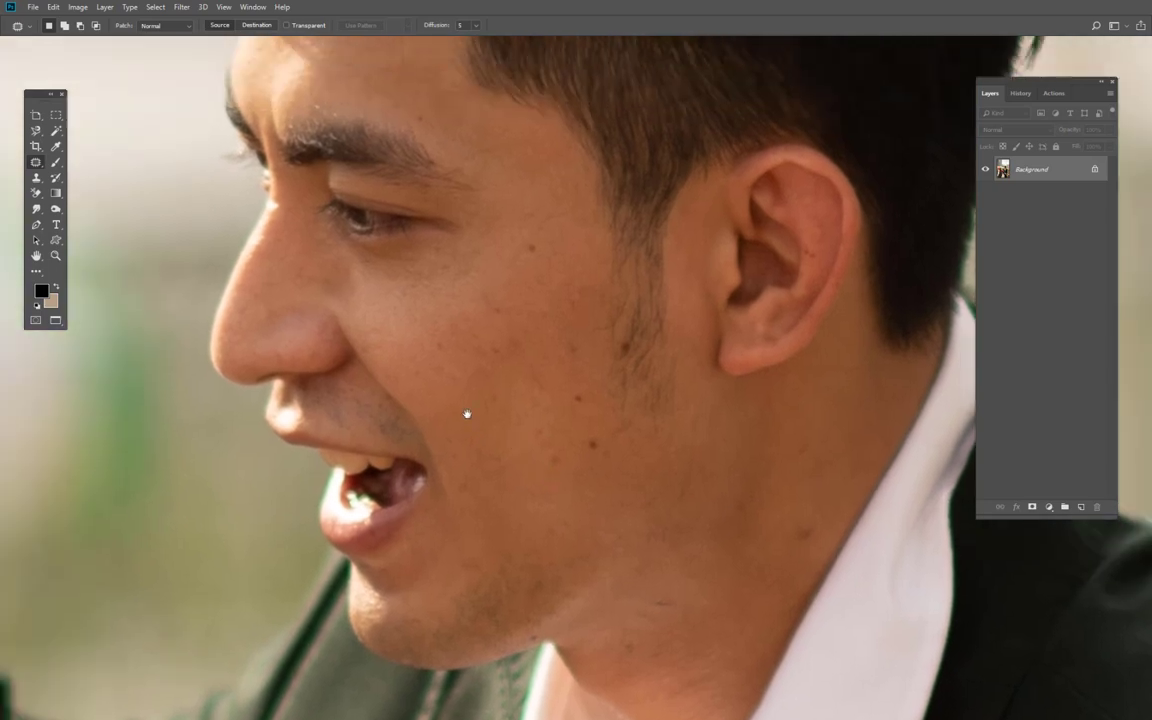
key(ctrl+w)
click(514, 249)
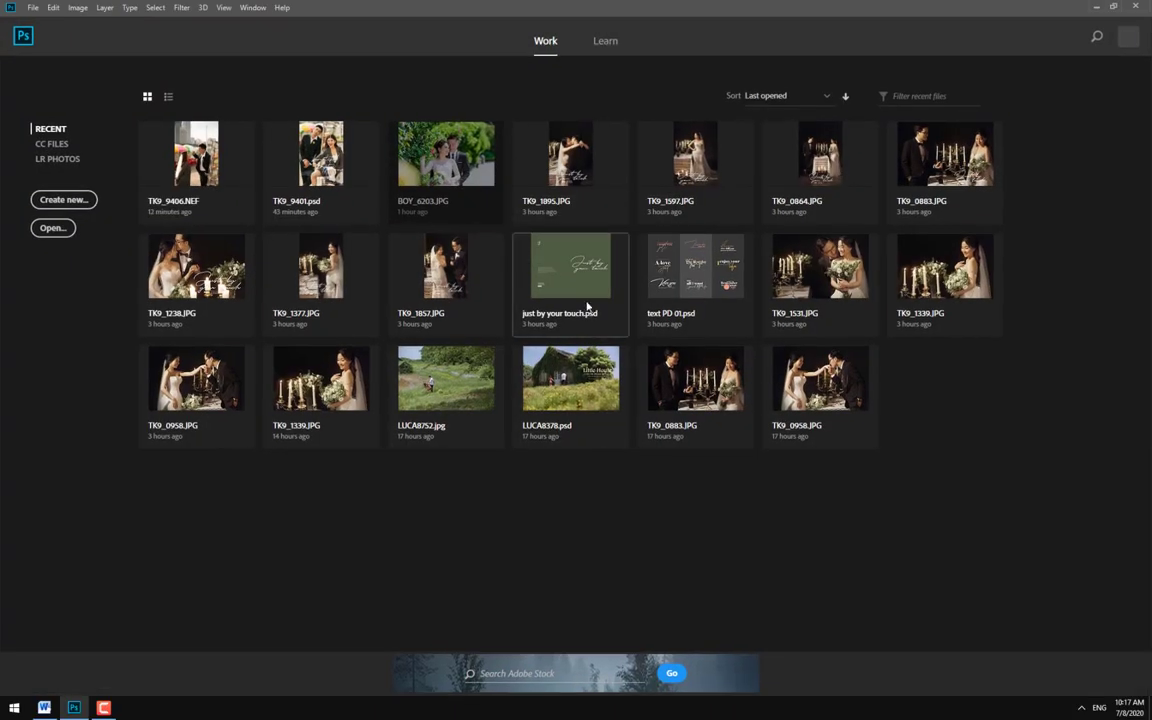
- Open TK9_9401.NEF from the Uni Wedding folder with Camera Raw exposure raised to +1.15
key(ctrl+o)
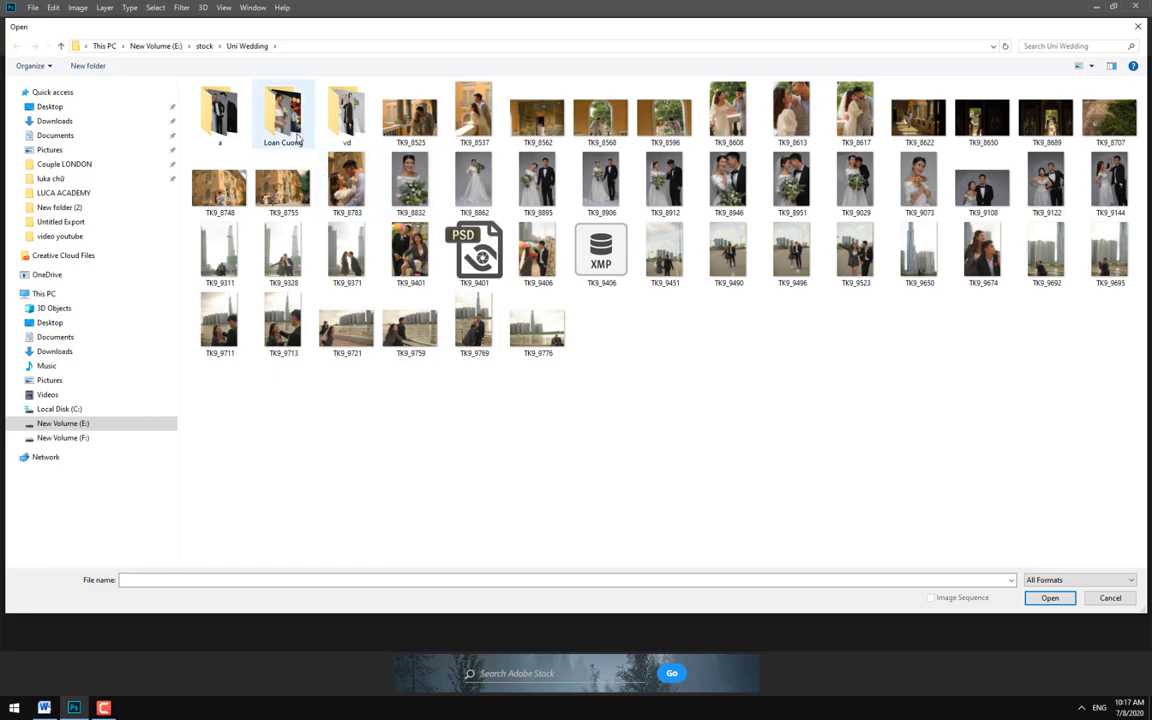
double_click(283, 113)
key(BackSpace)
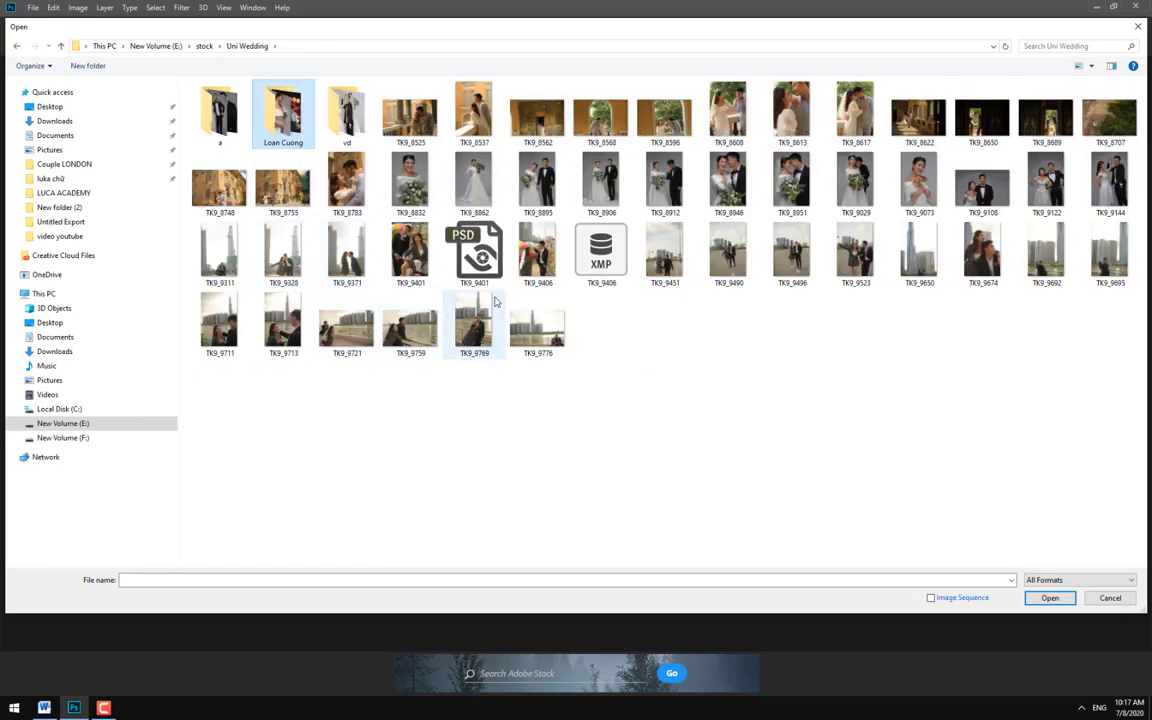
double_click(432, 270)
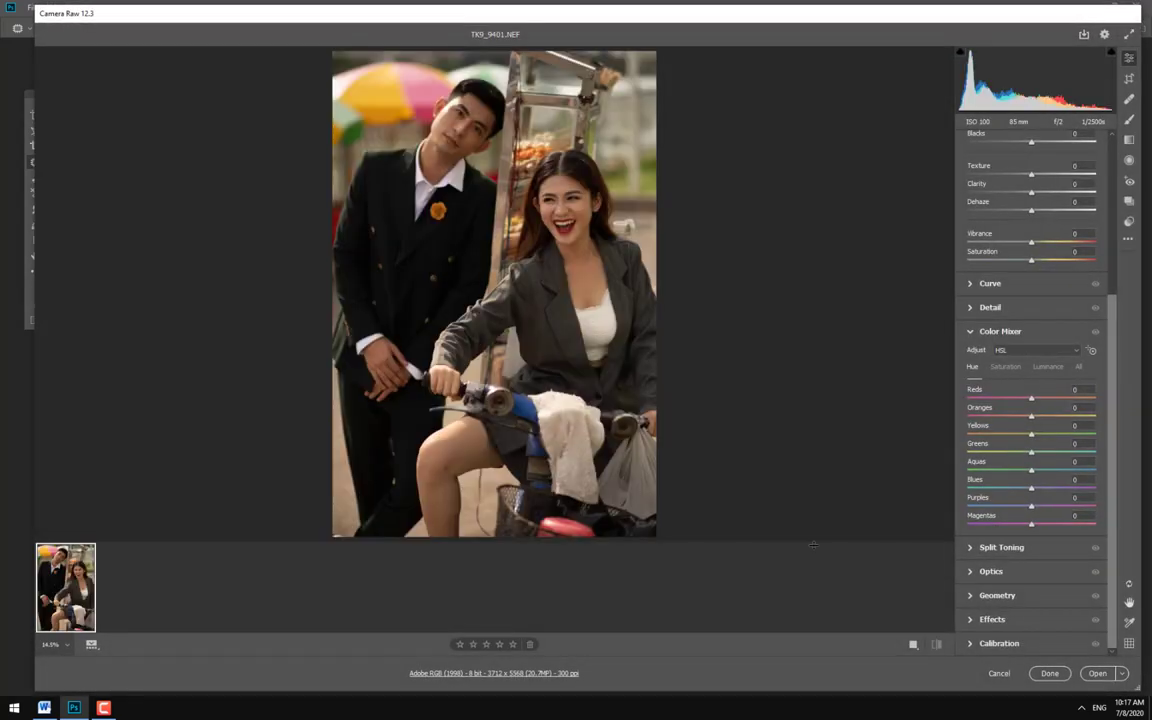
scroll(1029, 252, up, 2)
scroll(1040, 330, up, 3)
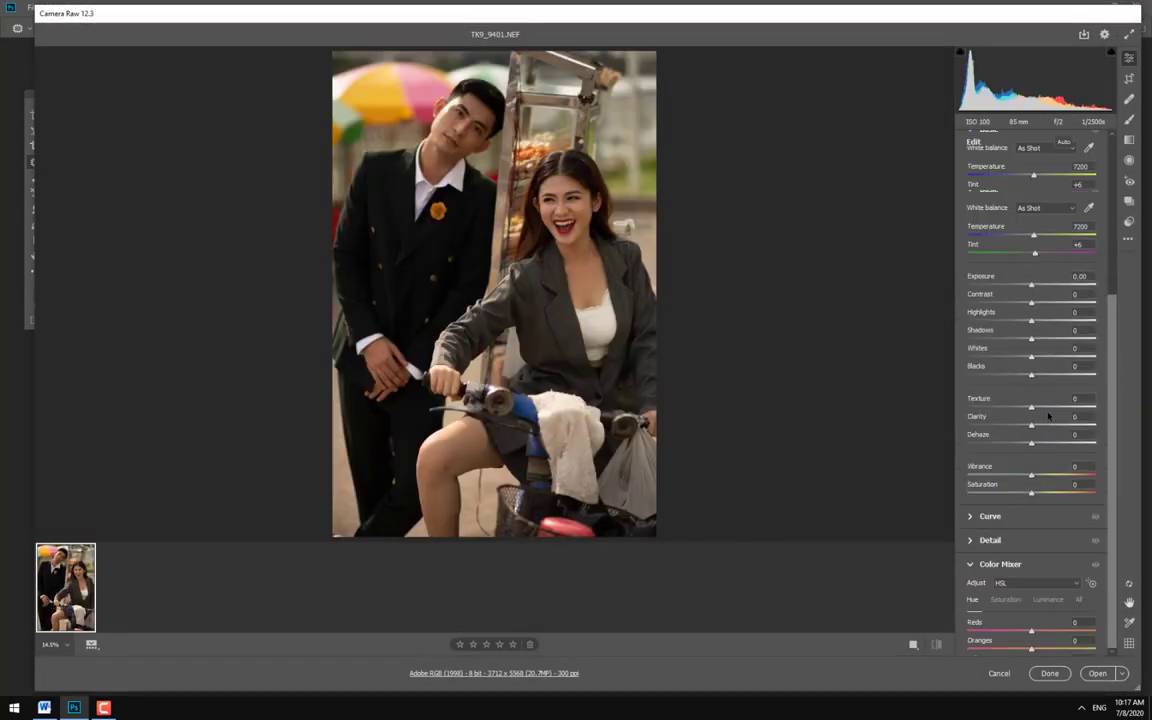
drag(1033, 286, 1046, 286)
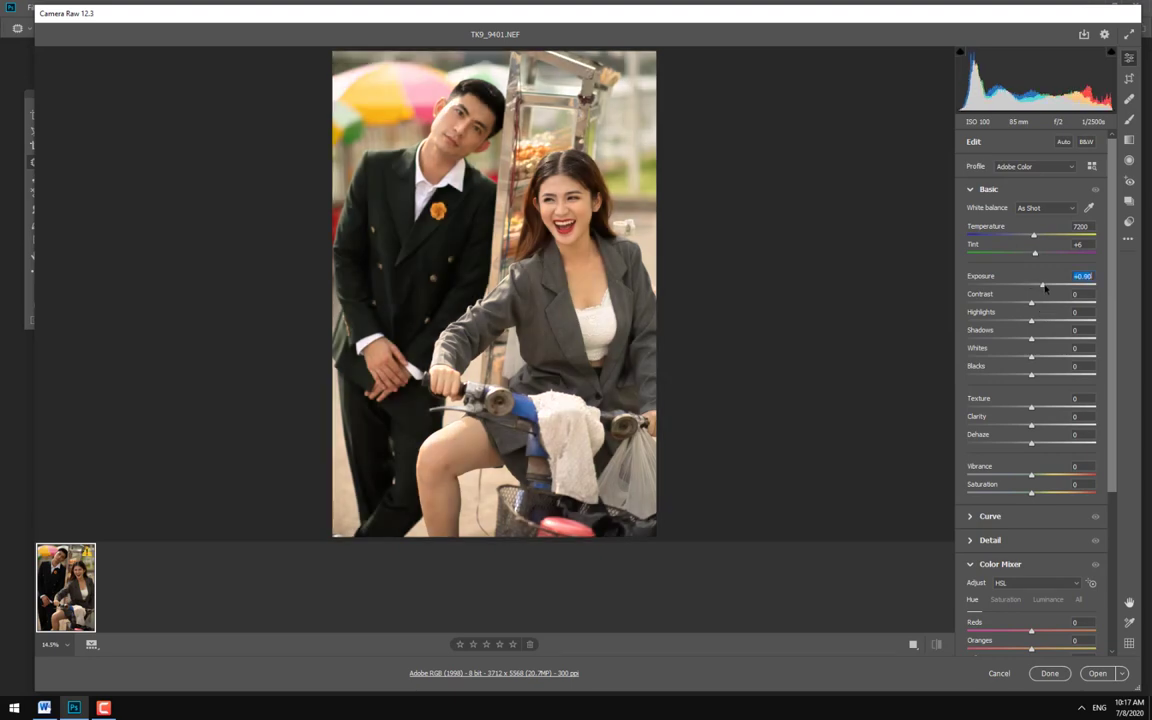
click(1097, 673)
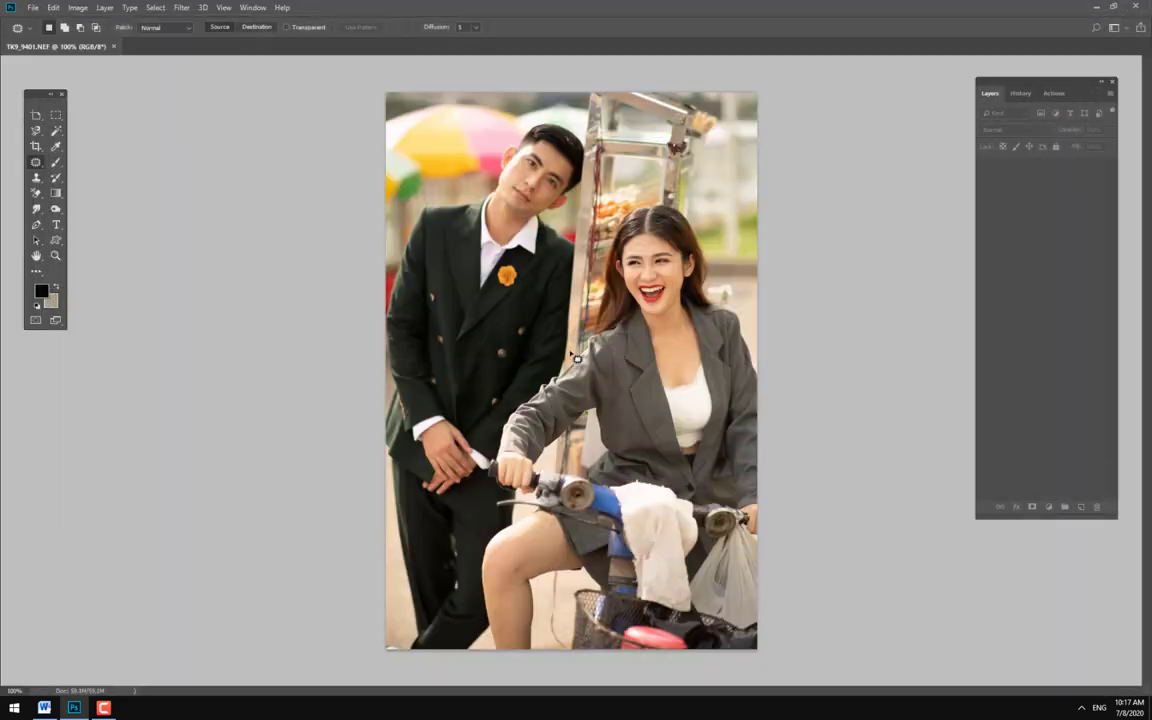
- Zoom to 100% between the eyebrows with the Patch Tool active
click(675, 262)
click(666, 249)
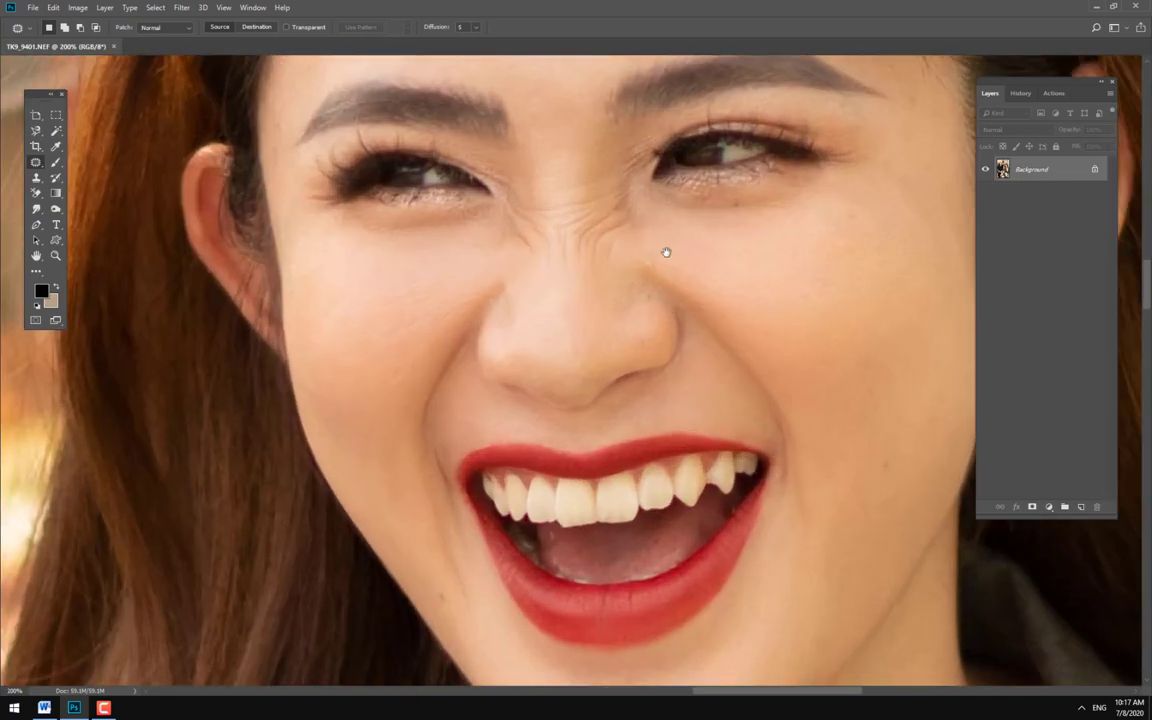
alt+click(527, 326)
click(508, 291)
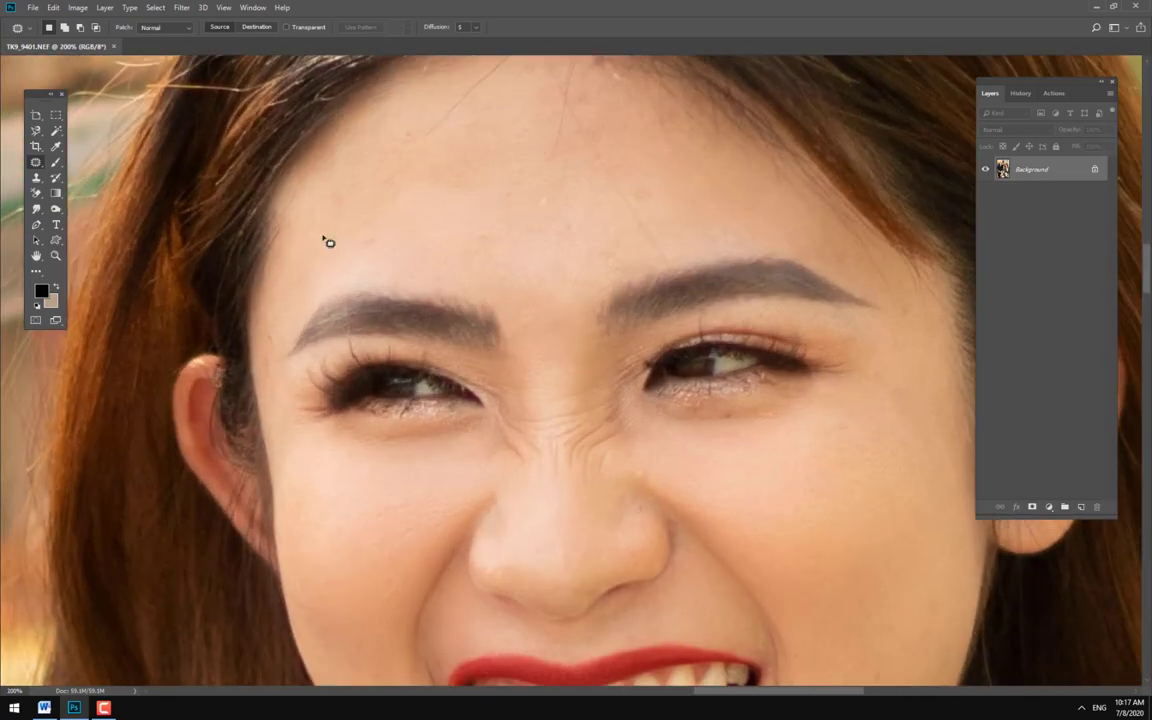
right_click(38, 170)
click(537, 208)
- Patch a small forehead spot with clean skin and deselect
drag(480, 244, 476, 220)
scroll(480, 235, up, 1)
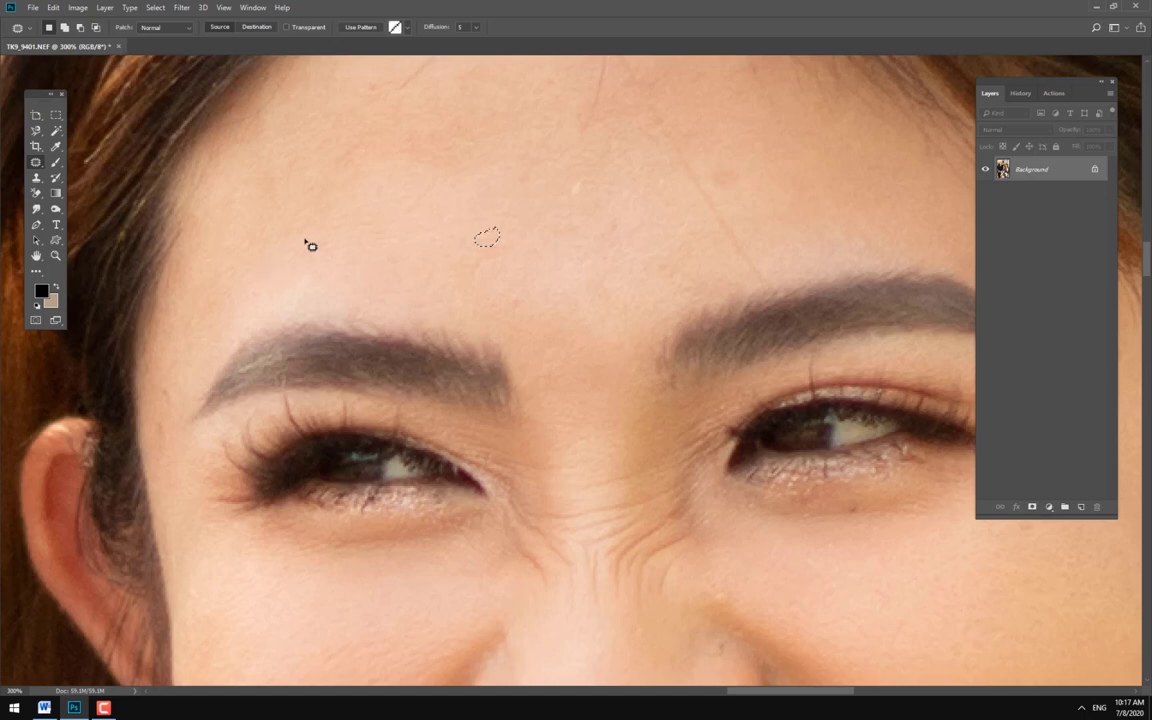
mouse_move(308, 244)
mouse_down()
mouse_move(327, 255)
mouse_move(373, 231)
mouse_up()
scroll(484, 371, up, 2)
key(ctrl+d)
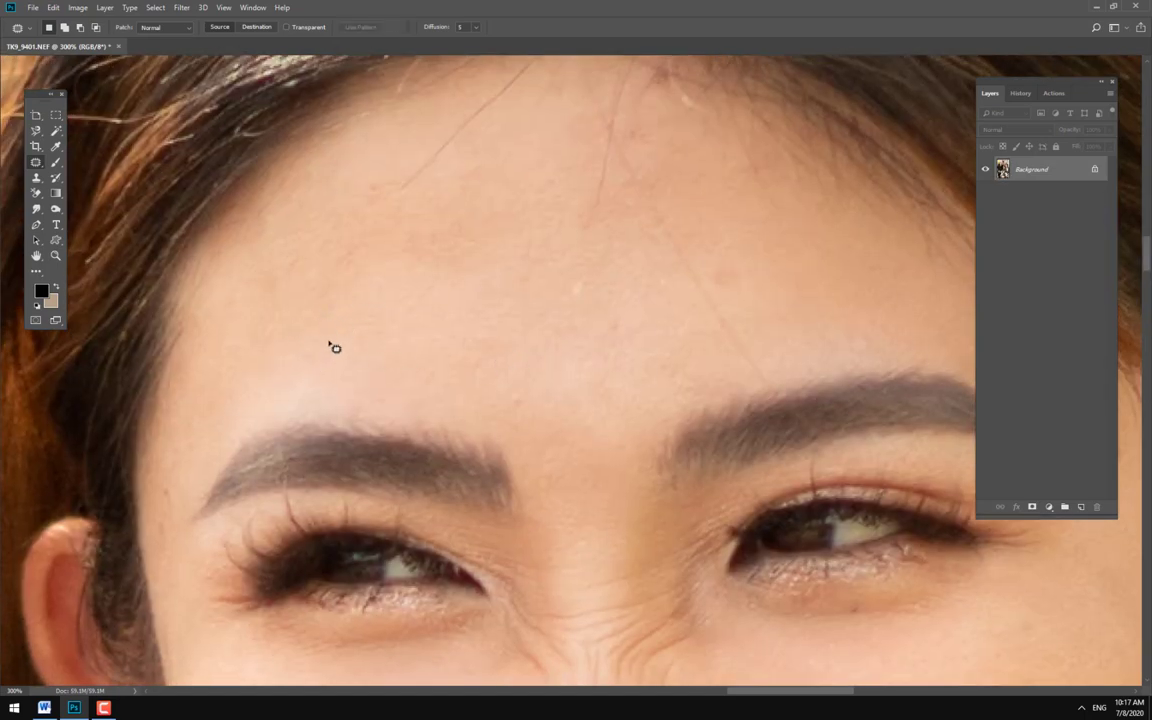
- Patch several more small blemishes across the forehead
scroll(476, 334, right, 2)
scroll(476, 334, up, 1)
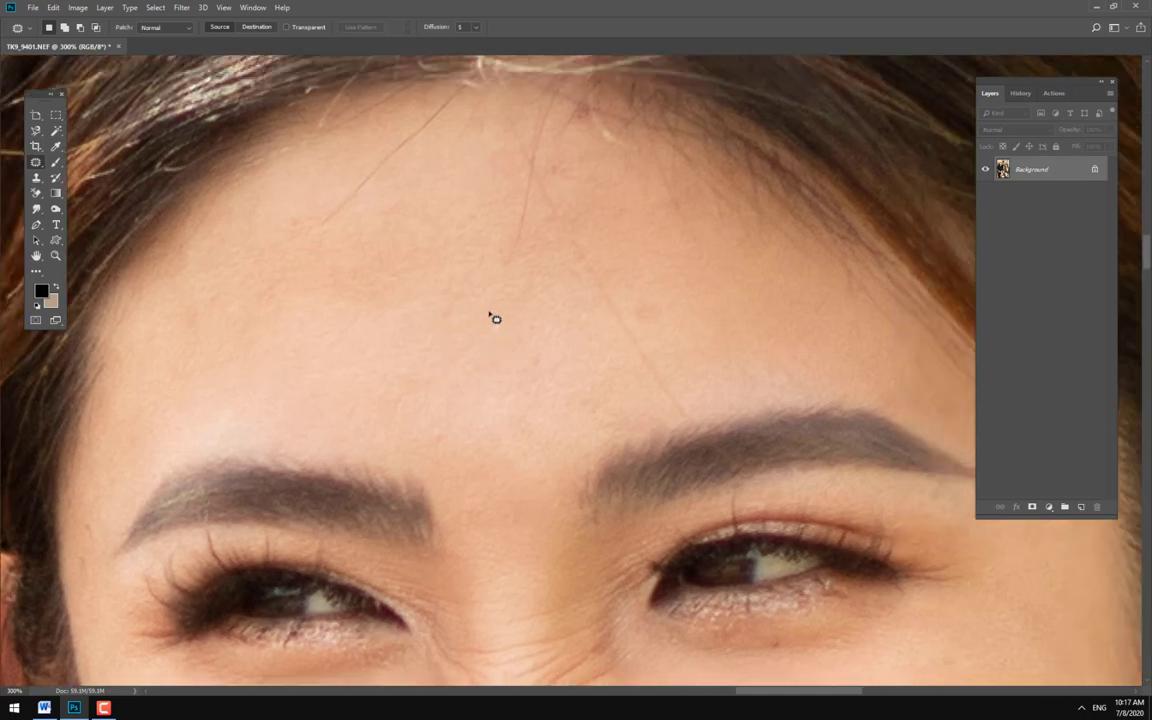
drag(490, 317, 535, 363)
drag(508, 320, 450, 324)
click(587, 403)
drag(537, 350, 536, 353)
drag(420, 430, 440, 411)
drag(432, 294, 435, 413)
mouse_move(483, 316)
mouse_down()
mouse_move(509, 296)
mouse_move(416, 321)
mouse_up()
click(478, 288)
- Patch away two hair strands on the forehead, deselecting after each
mouse_move(465, 280)
mouse_down()
mouse_move(446, 391)
mouse_move(478, 290)
mouse_up()
drag(466, 357, 437, 355)
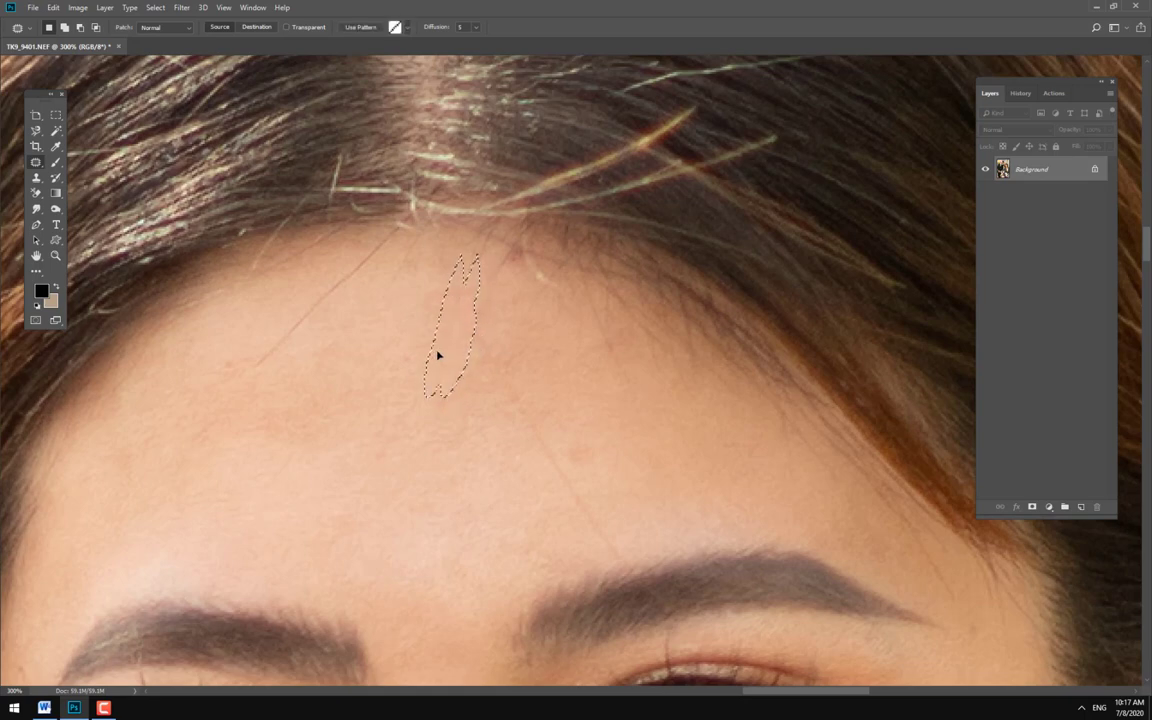
key(ctrl+d)
drag(531, 429, 466, 316)
drag(539, 390, 597, 540)
key(ctrl+d)
- Outline the remaining long stray hair strand on the forehead
scroll(597, 540, down, 2)
drag(540, 391, 576, 392)
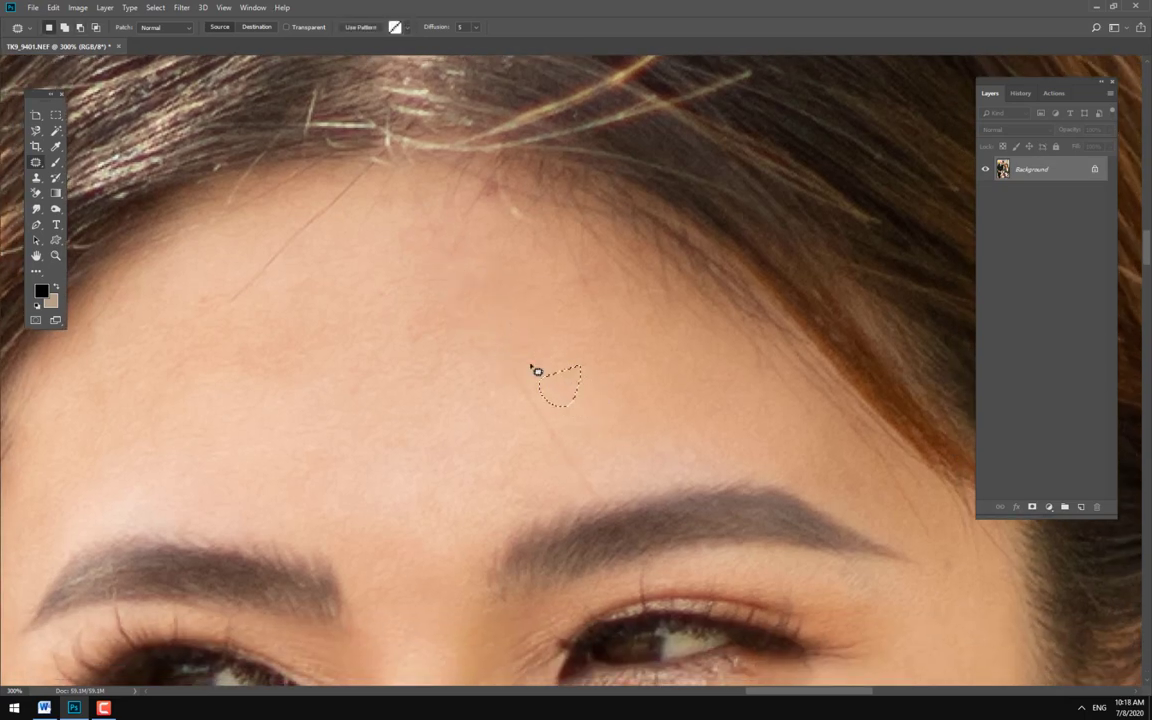
drag(514, 358, 545, 471)
key(ctrl+d)
scroll(422, 458, up, 3)
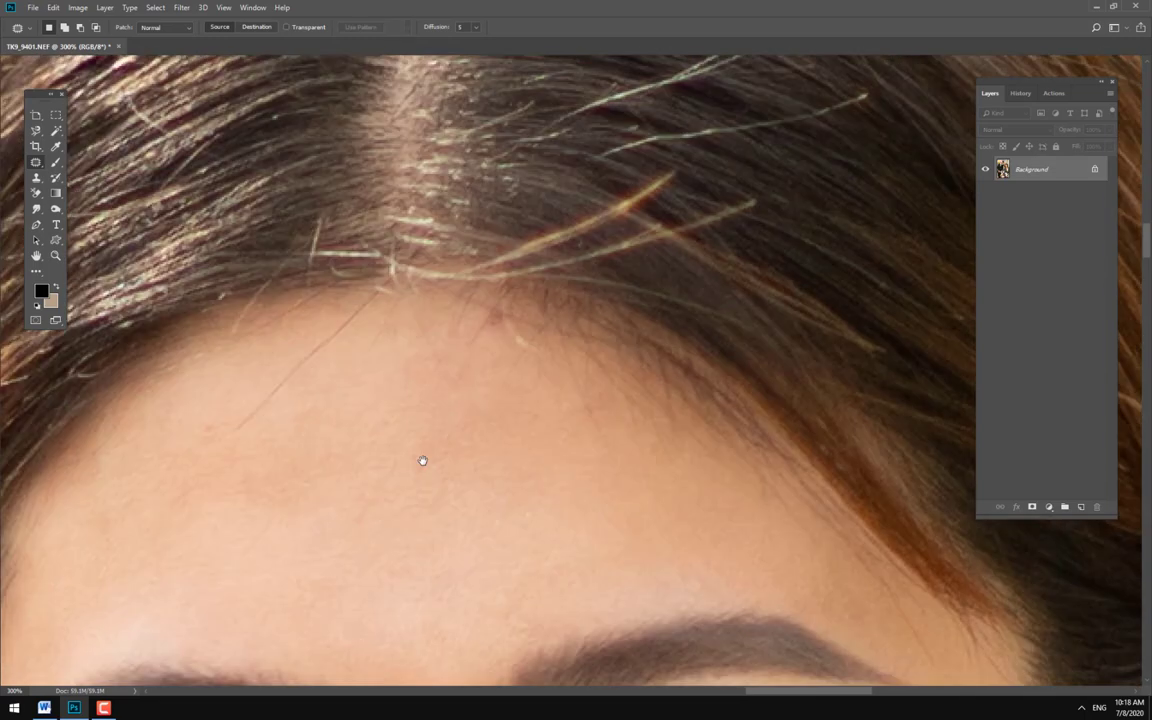
scroll(281, 427, up, 1)
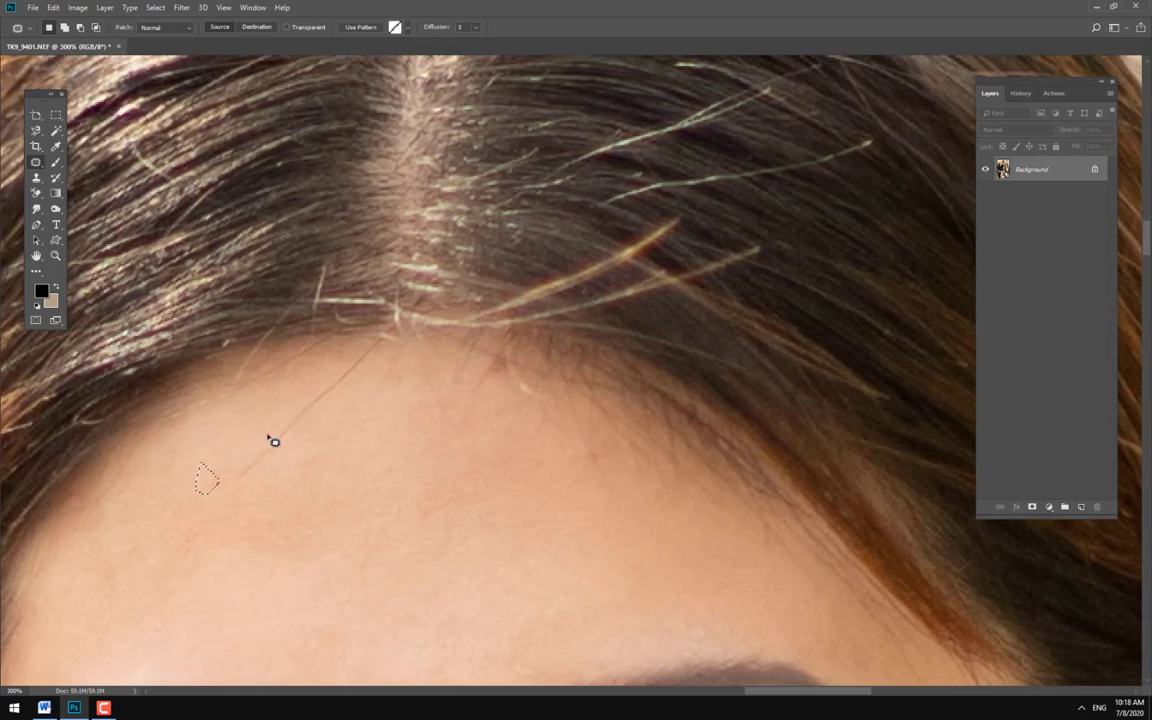
mouse_move(266, 440)
mouse_down()
mouse_move(342, 410)
mouse_move(378, 352)
mouse_up()
- Replace the stray forehead hair with clean skin and deselect
drag(316, 419, 352, 433)
key(ctrl+d)
scroll(410, 340, down, 5)
scroll(465, 150, down, 5)
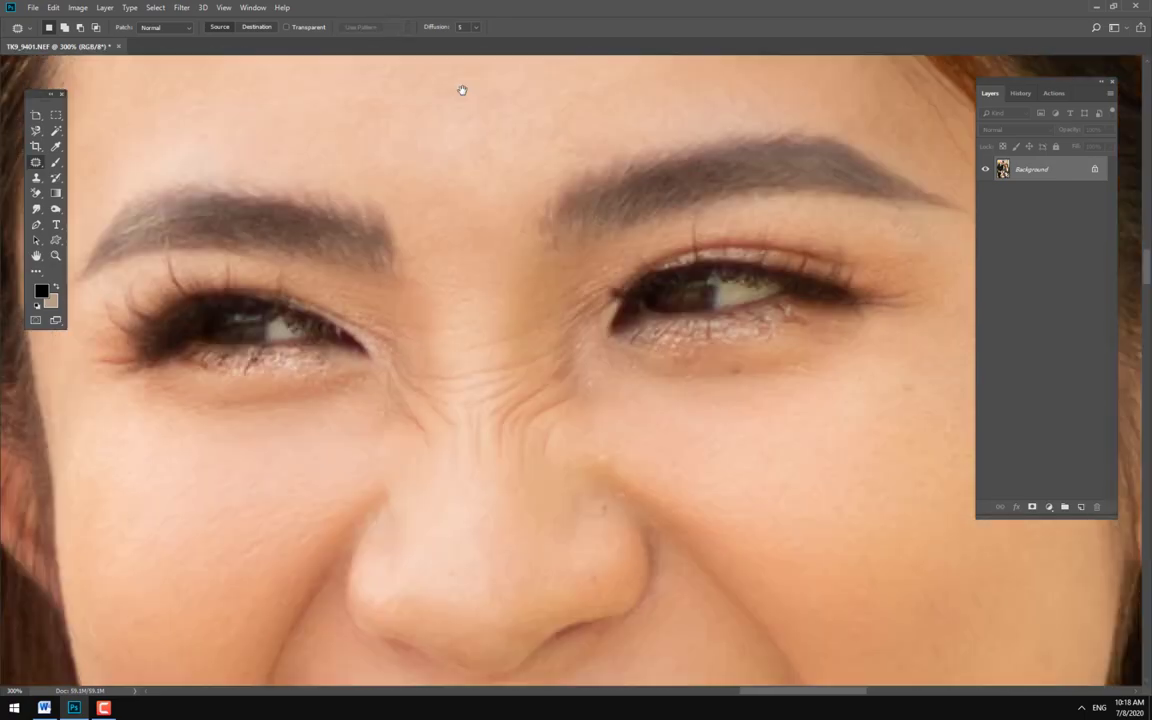
scroll(600, 200, down, 3)
- Patch the blemishes on the nose and cheek
mouse_move(530, 365)
mouse_down()
mouse_move(514, 386)
mouse_move(537, 386)
mouse_up()
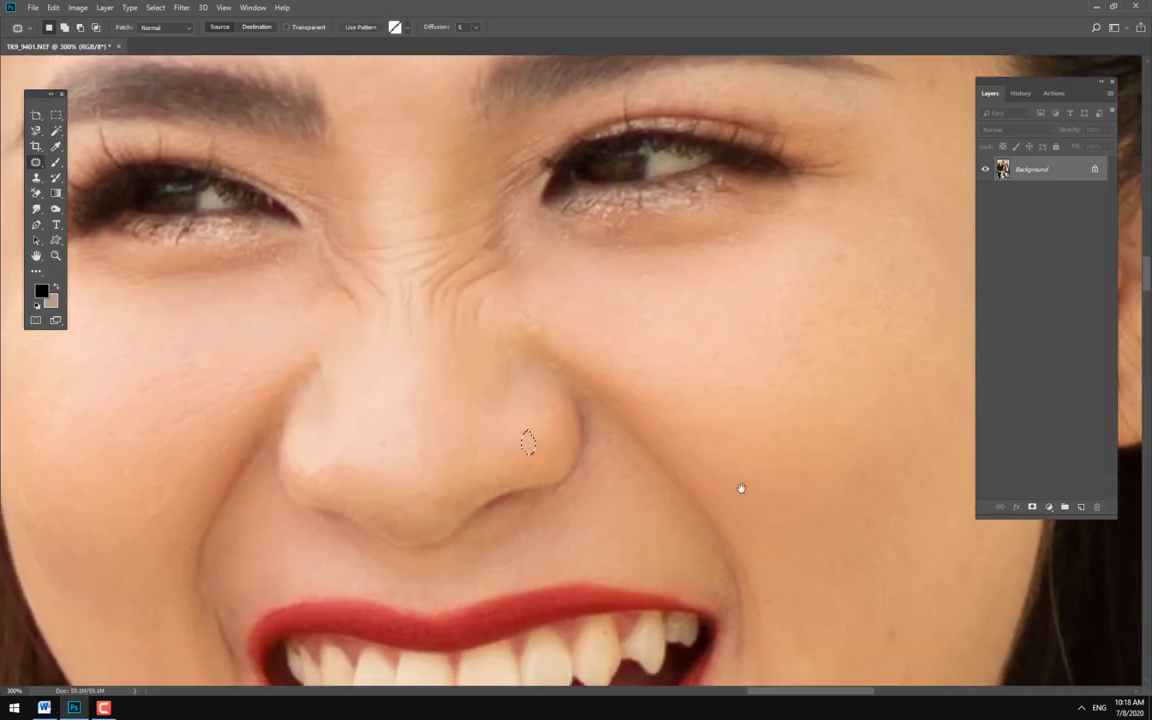
scroll(700, 450, down, 5)
mouse_move(600, 340)
mouse_down()
mouse_move(637, 342)
mouse_move(603, 338)
mouse_move(581, 399)
mouse_up()
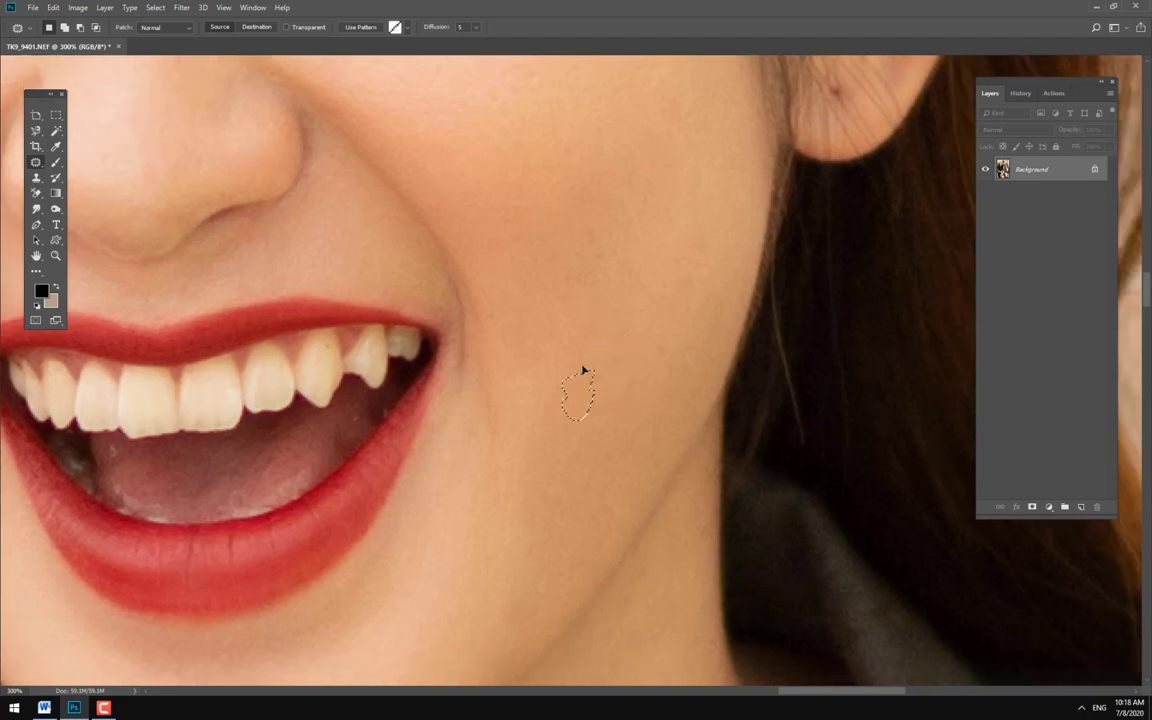
drag(484, 309, 497, 316)
scroll(450, 300, left, 5)
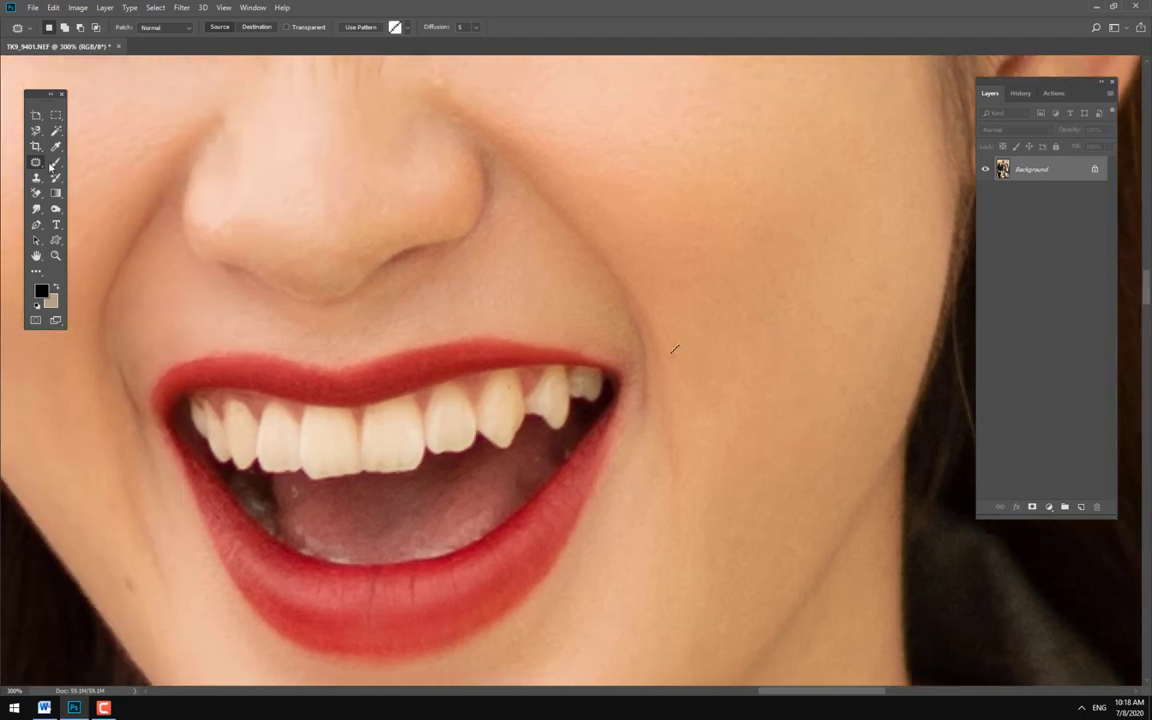
- Keep the Patch Tool active while scrolling around the face for more blemishes
right_click(37, 162)
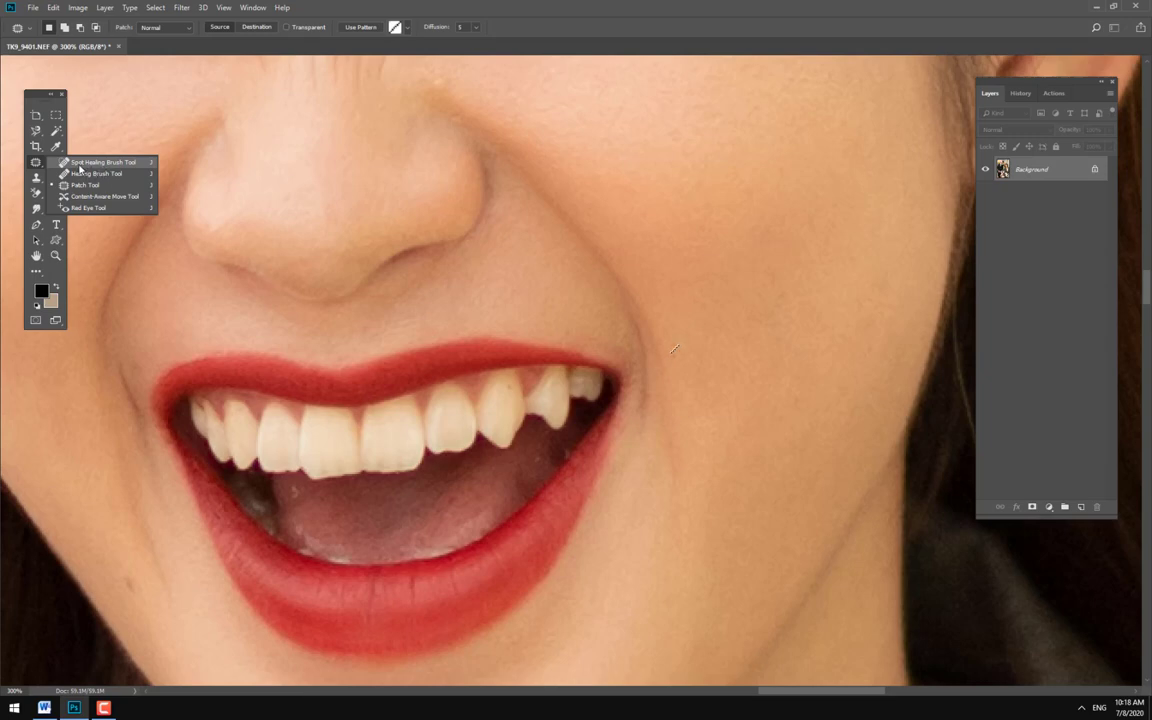
click(105, 181)
scroll(522, 475, down, 5)
scroll(400, 400, left, 1)
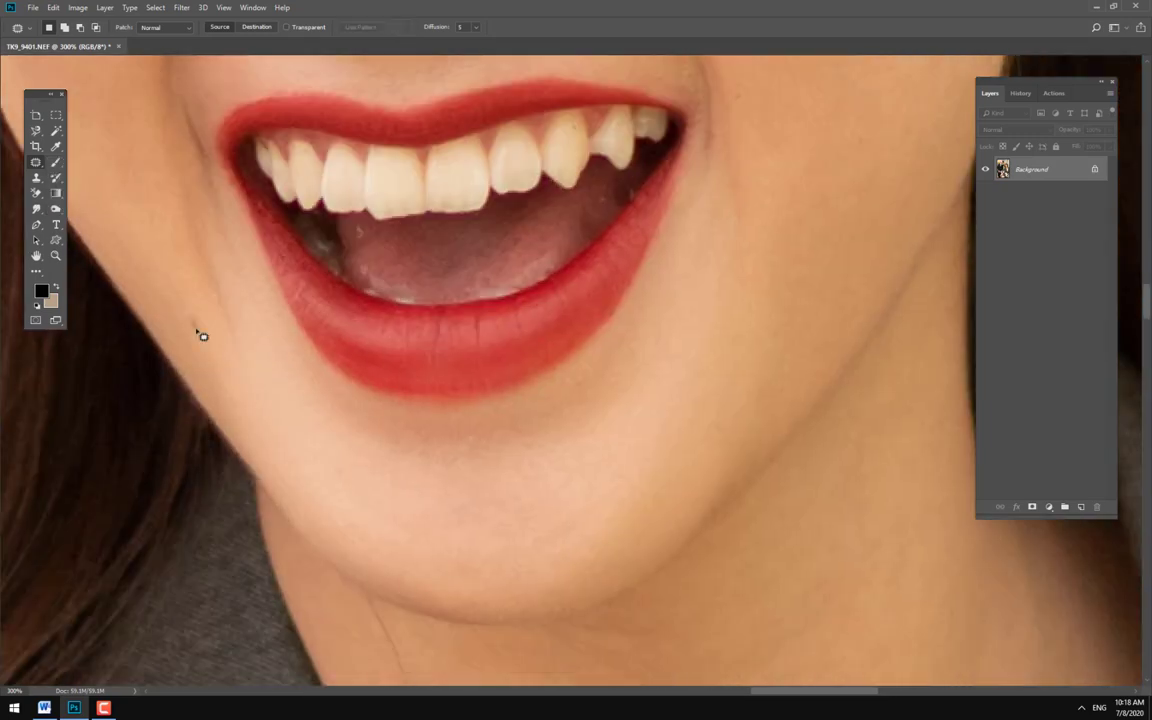
scroll(185, 270, up, 1)
scroll(180, 290, left, 2)
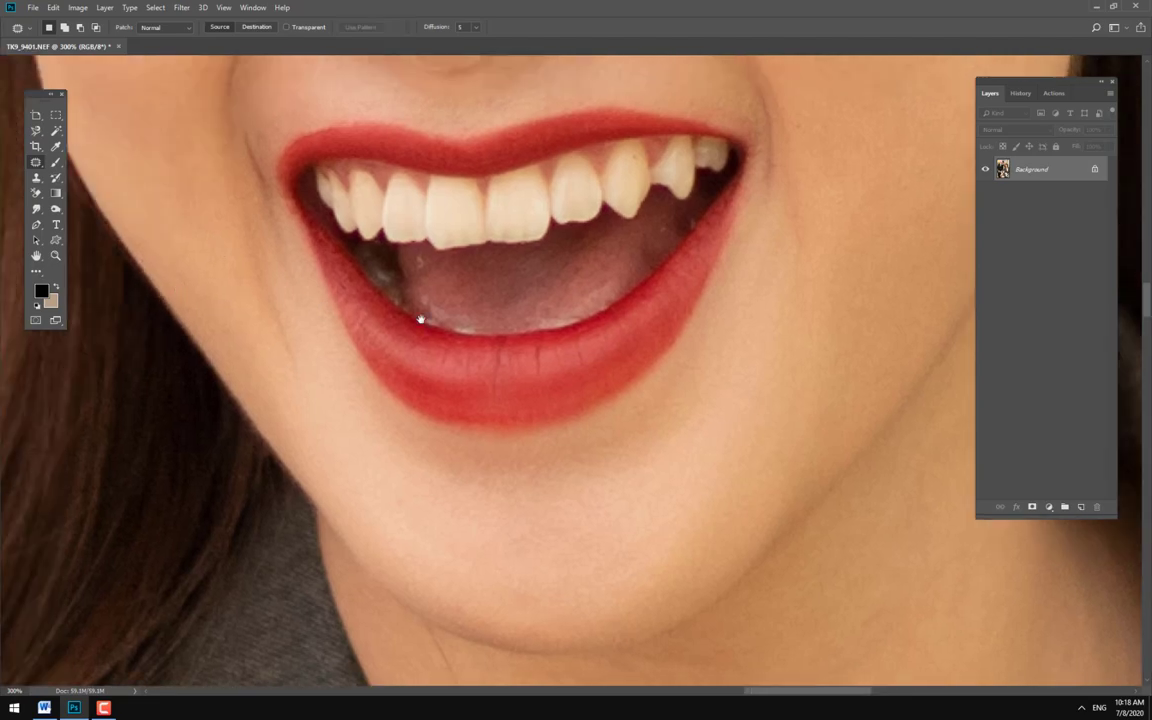
scroll(420, 318, down, 3)
scroll(625, 193, down, 3)
scroll(458, 291, up, 1)
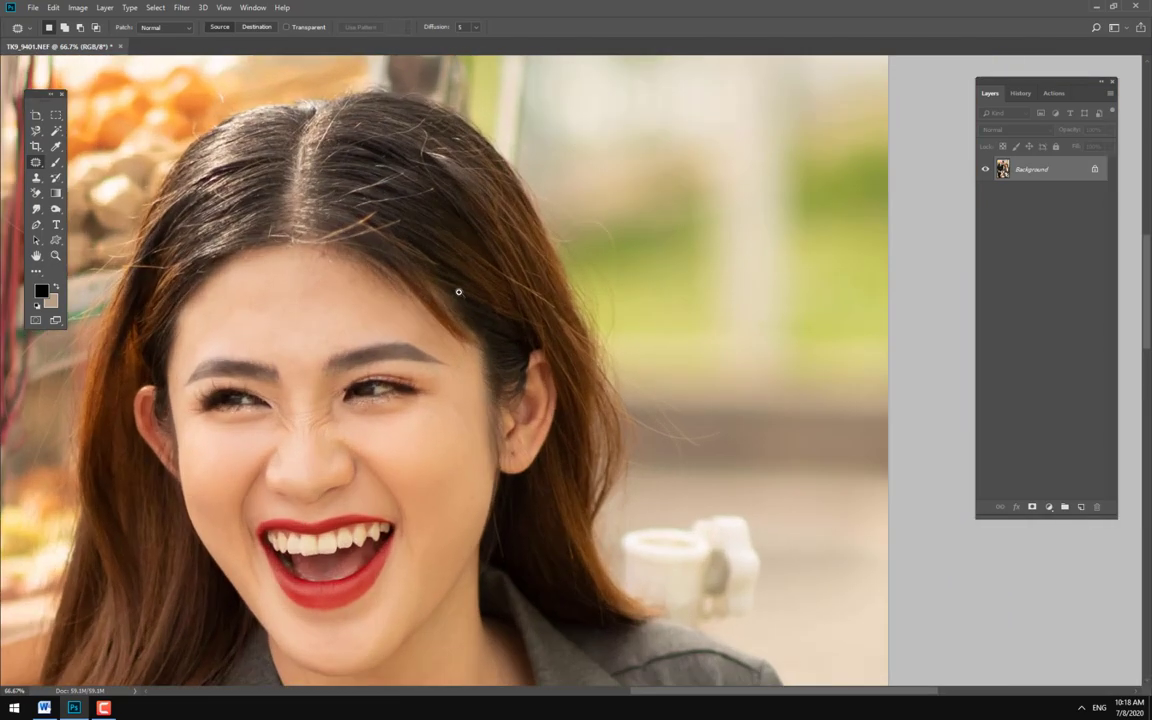
scroll(458, 291, up, 1)
scroll(494, 318, up, 1)
scroll(522, 290, up, 1)
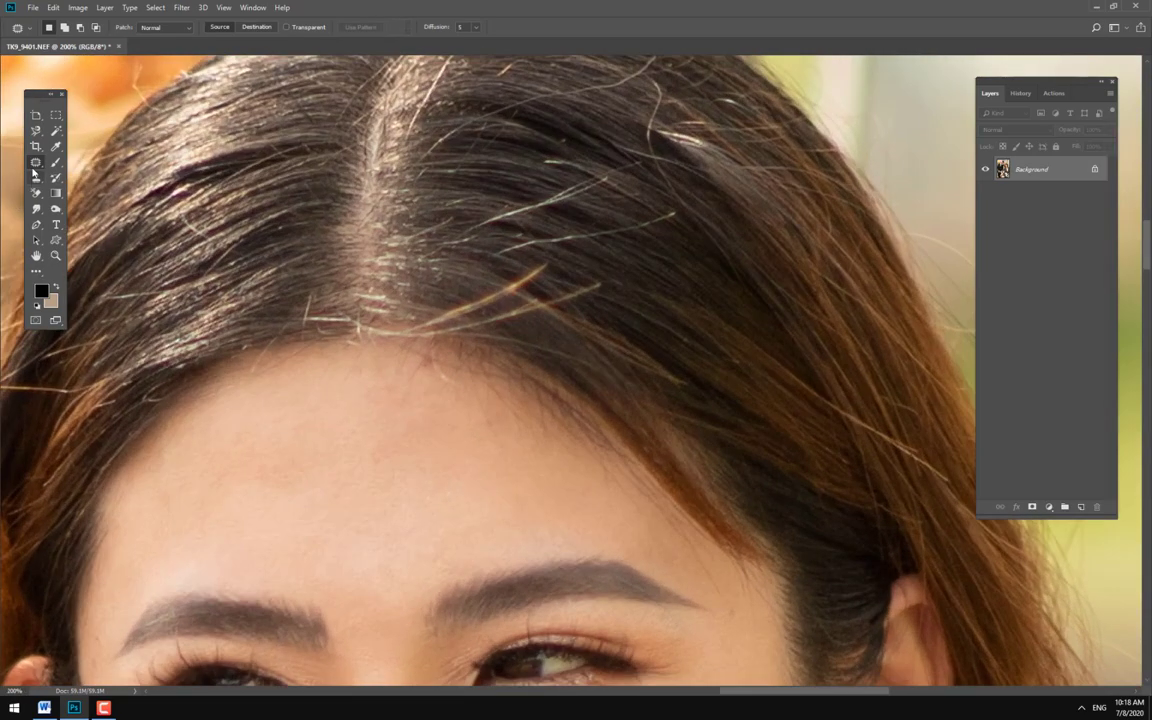
right_click(35, 162)
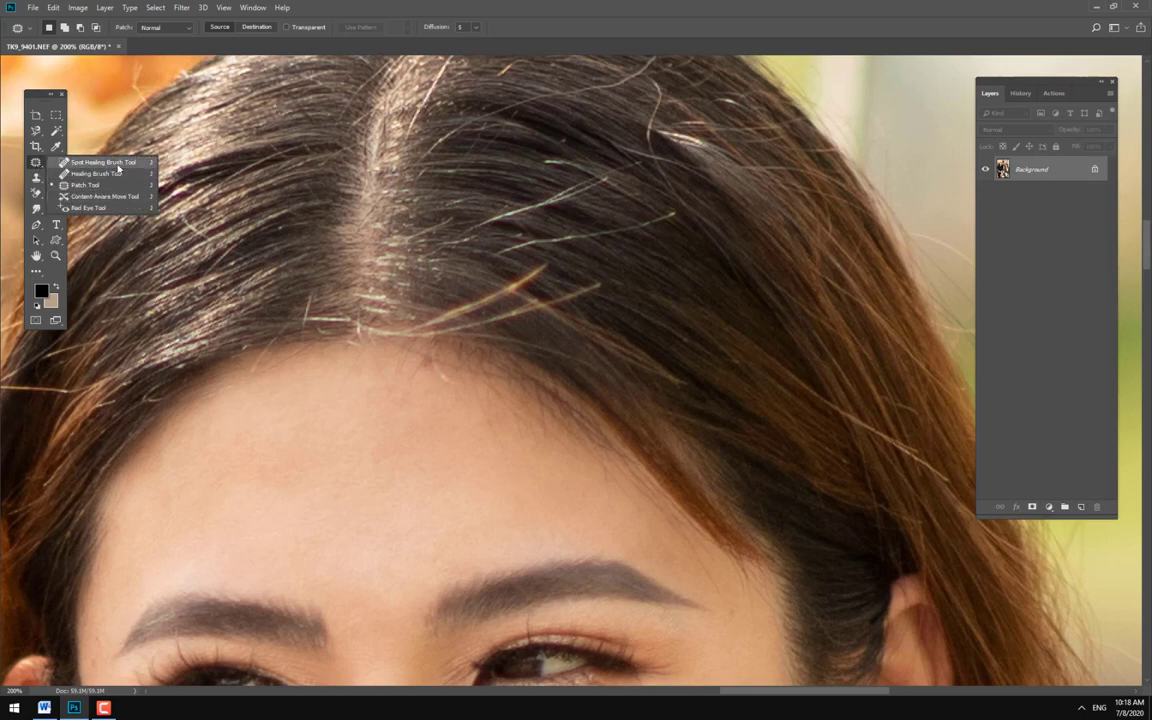
click(388, 527)
scroll(388, 527, down, 1)
scroll(566, 386, down, 1)
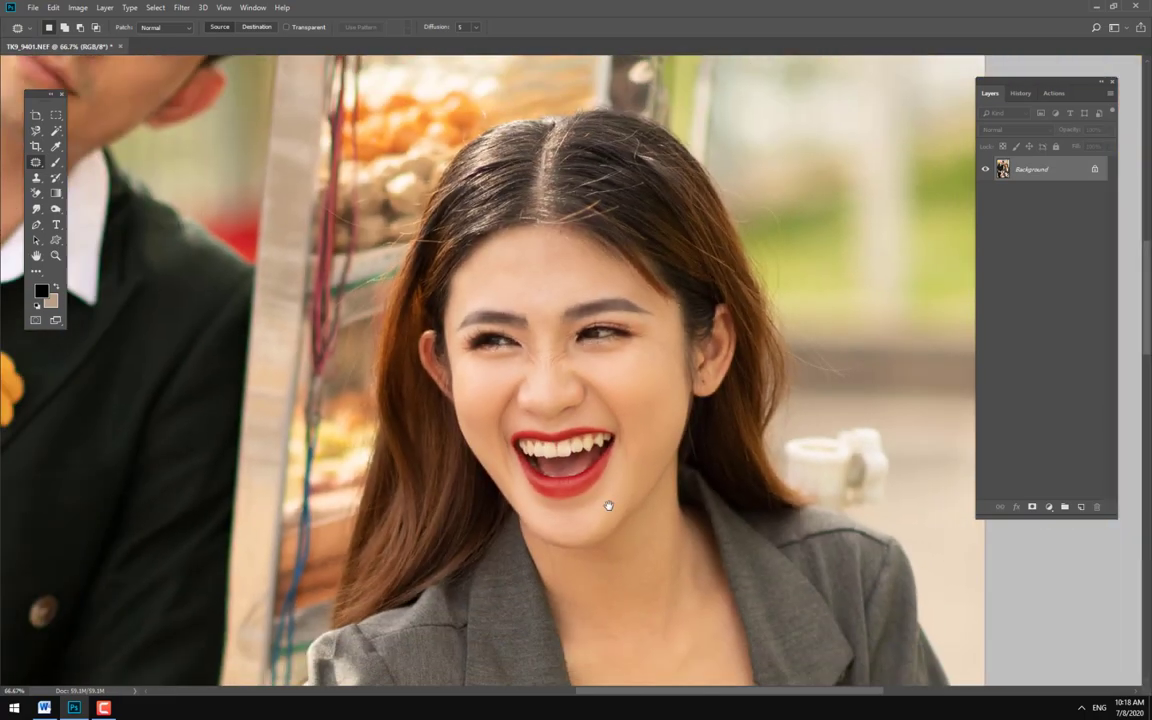
scroll(609, 504, down, 2)
scroll(521, 333, up, 1)
scroll(400, 310, up, 1)
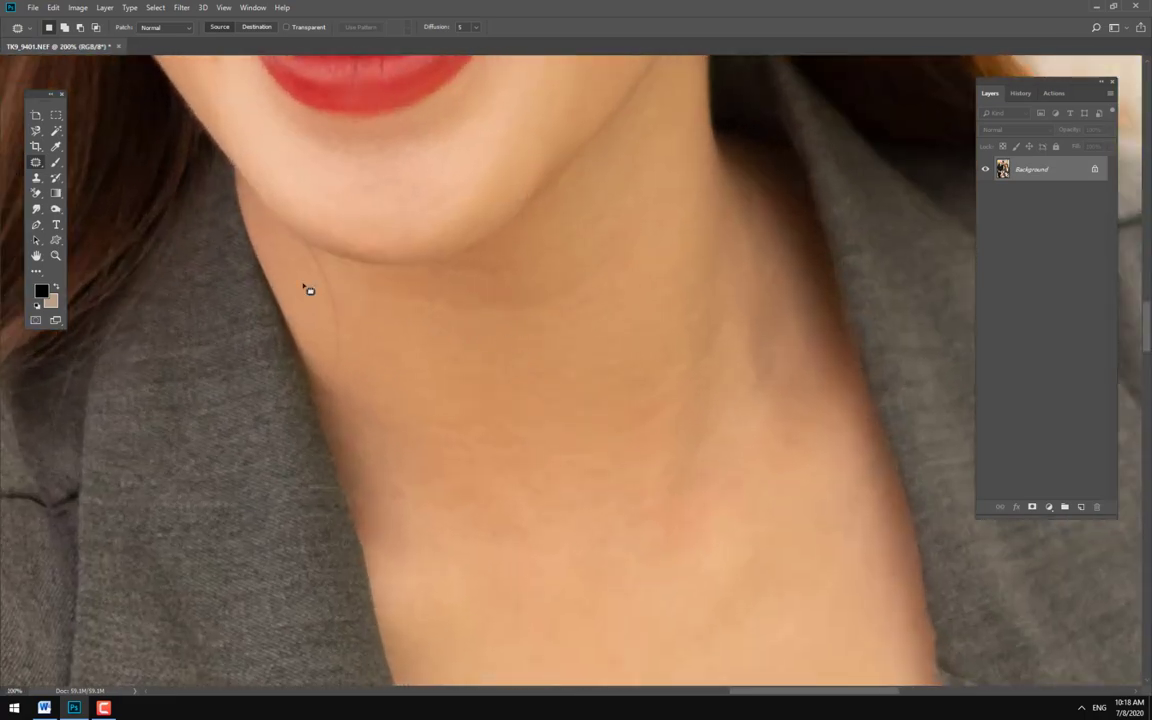
- Heal a small mark under the chin with the Spot Healing Brush
right_click(36, 166)
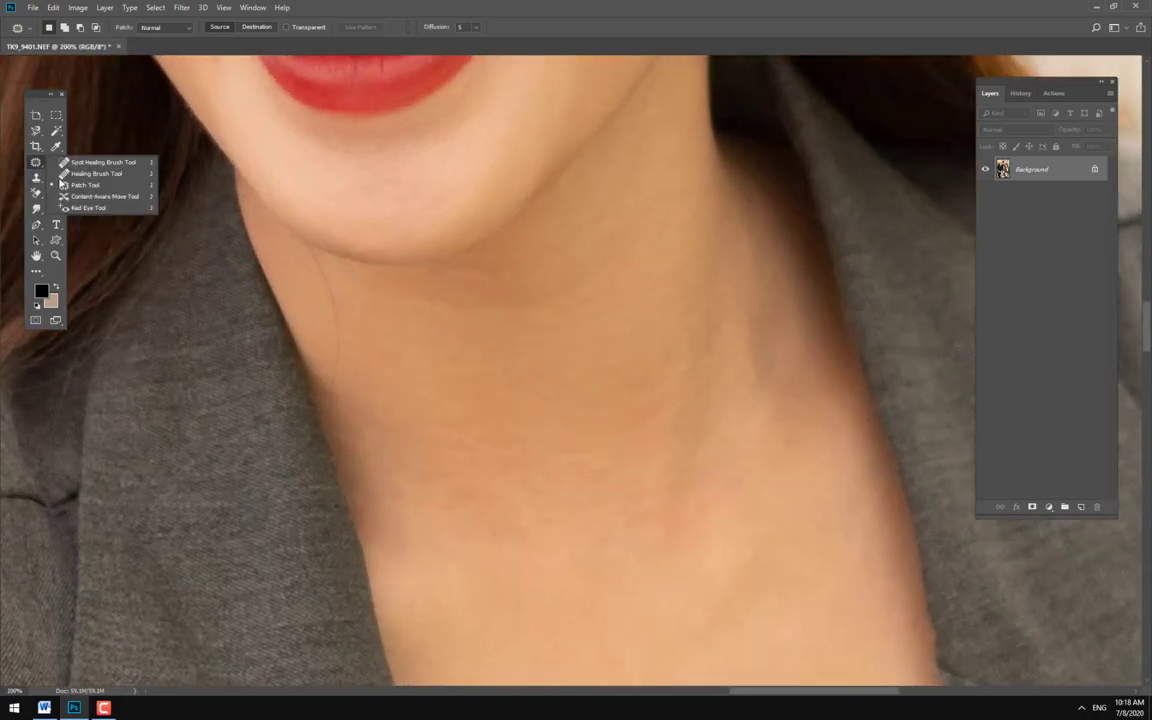
click(99, 163)
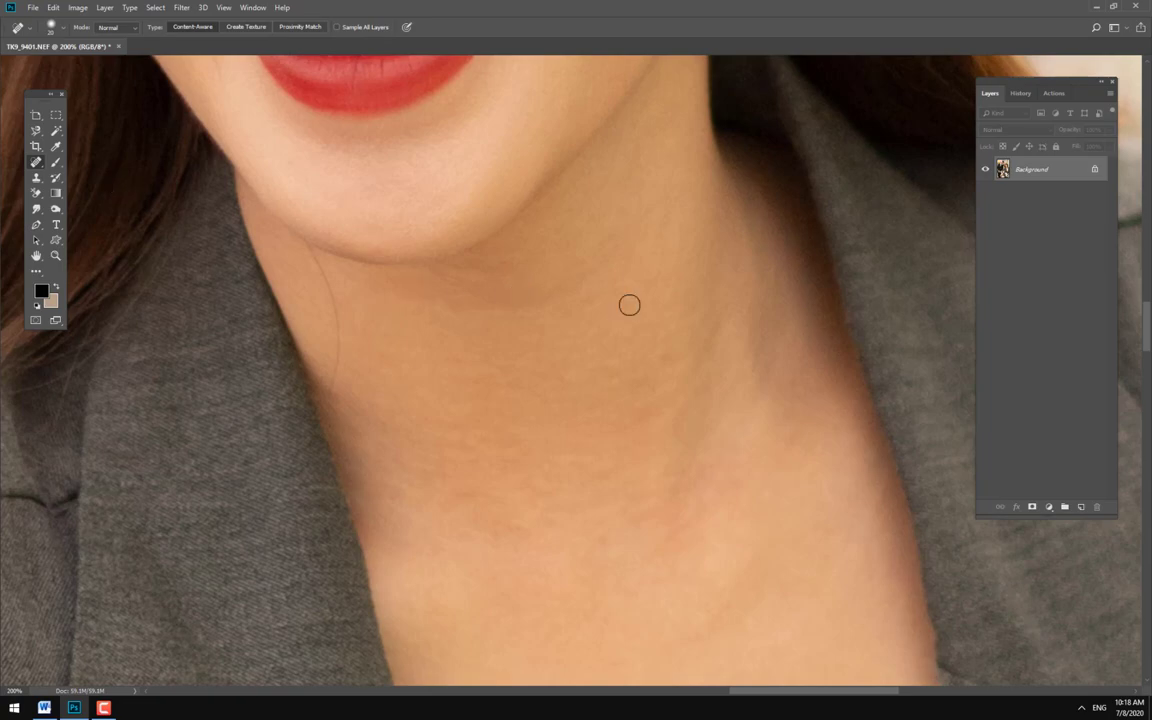
drag(414, 244, 483, 244)
scroll(594, 290, down, 3)
scroll(643, 501, left, 5)
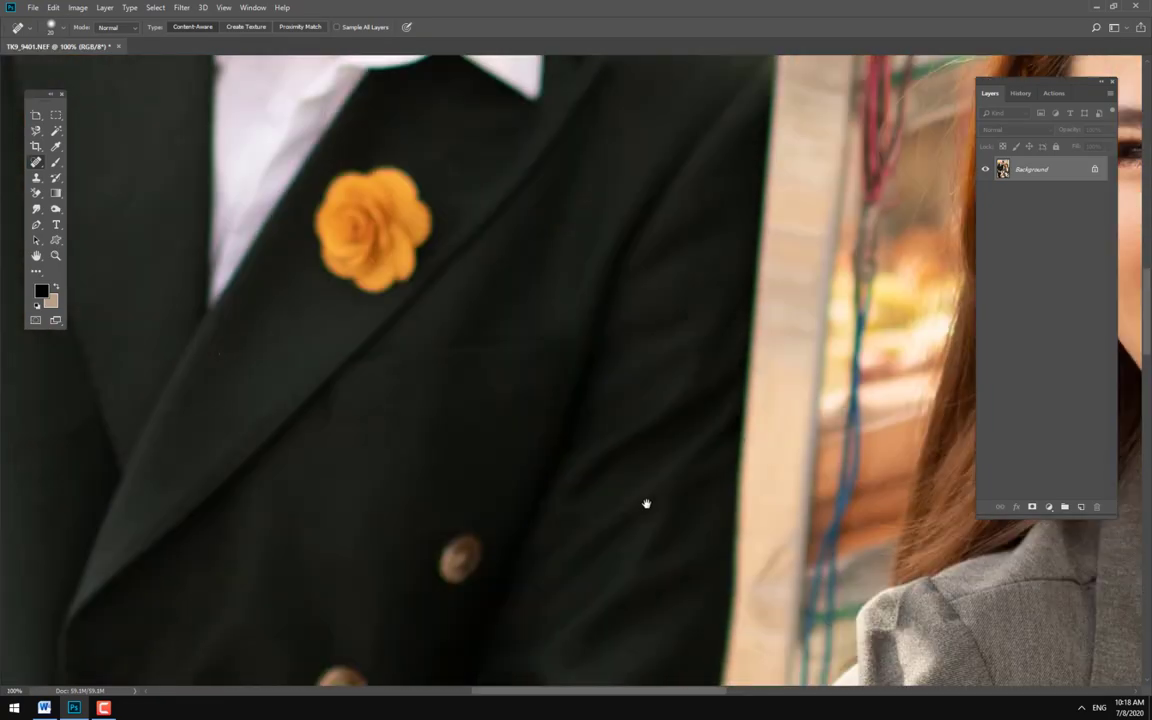
scroll(640, 532, up, 3)
scroll(507, 470, right, 5)
scroll(300, 300, down, 3)
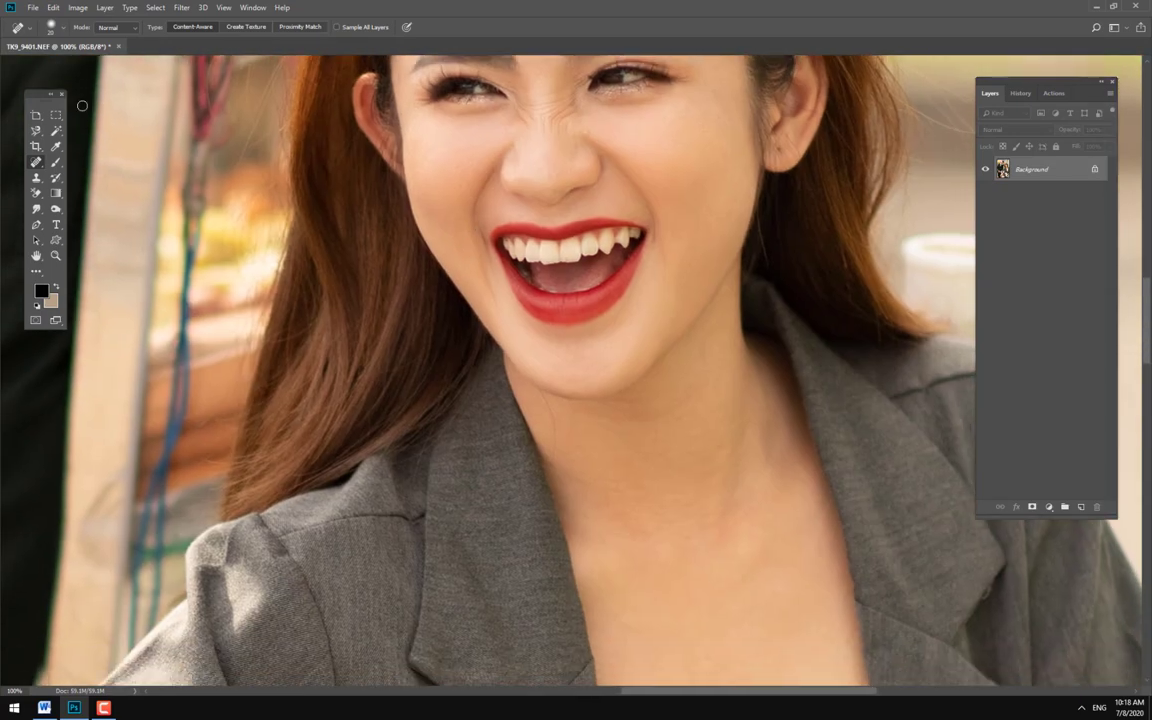
- Patch the uneven skin on the neck with smoother skin from above
right_click(36, 161)
click(85, 172)
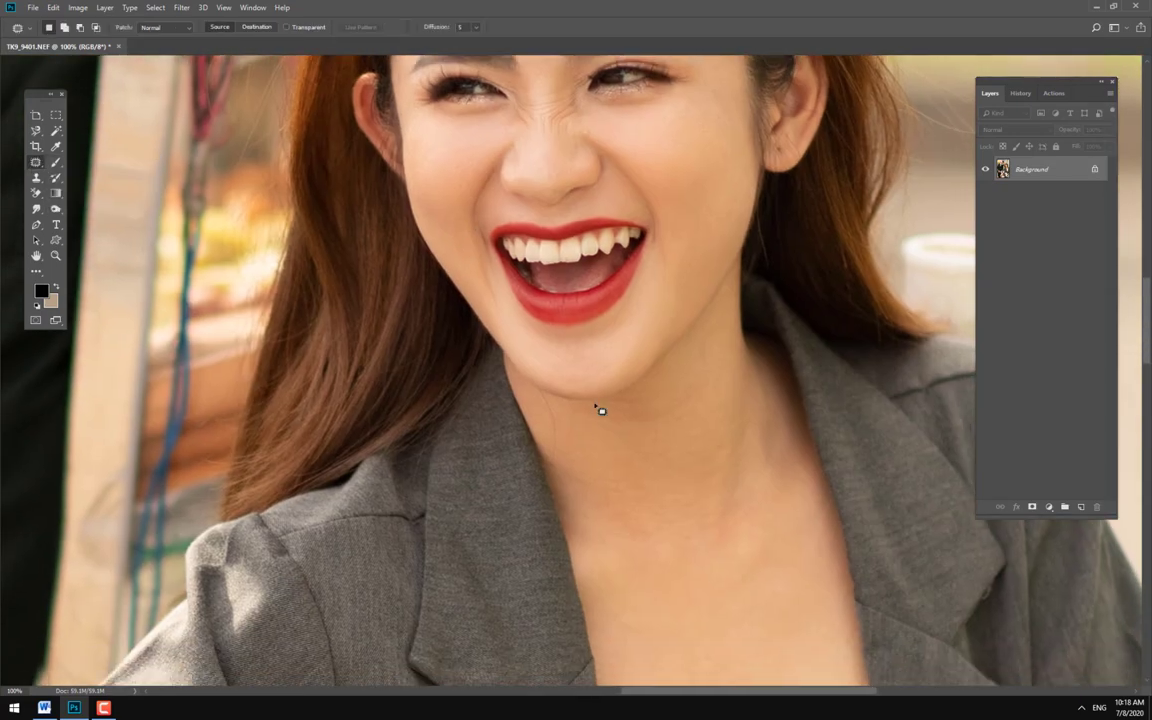
mouse_move(591, 410)
mouse_down()
mouse_move(656, 429)
mouse_move(689, 406)
mouse_move(663, 424)
mouse_move(638, 403)
mouse_up()
key(ctrl+d)
mouse_move(653, 489)
mouse_down()
mouse_move(656, 275)
mouse_move(576, 298)
mouse_up()
- Zoom in and patch the blemish just under the chin
key(ctrl+plus)
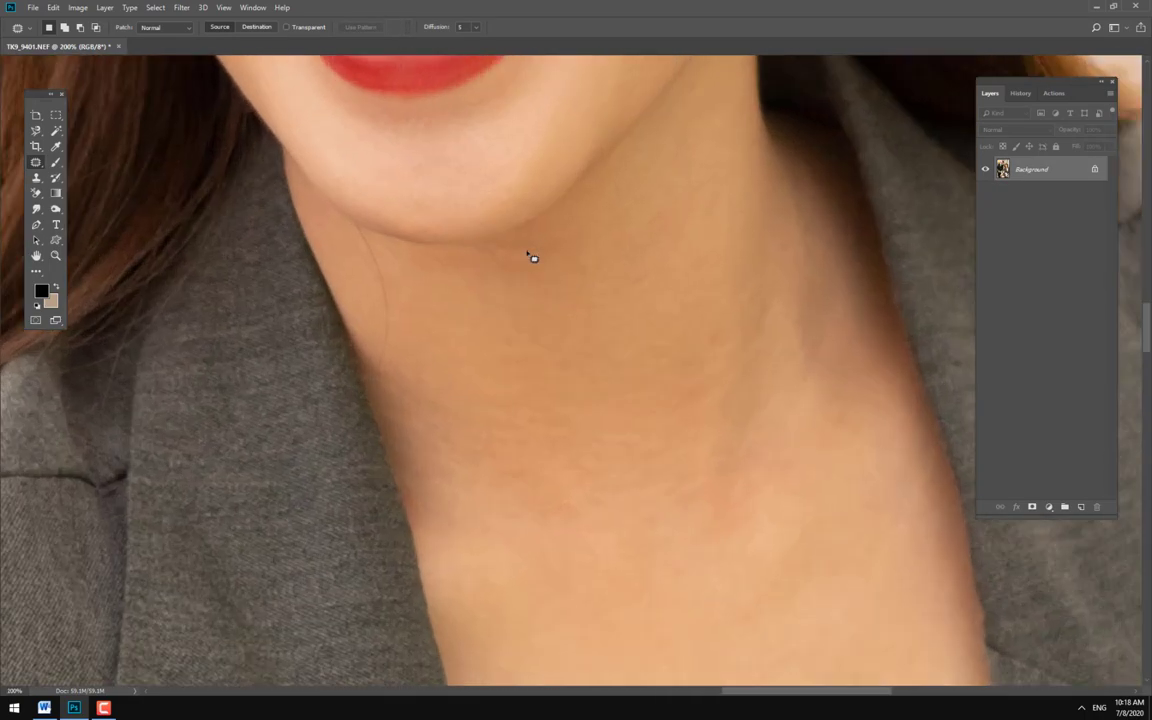
drag(482, 249, 609, 249)
key(ctrl+d)
mouse_move(532, 291)
mouse_down()
mouse_move(388, 319)
mouse_move(428, 331)
mouse_up()
- Pan over the lower neck, then back to the full face and jacket
right_click(37, 162)
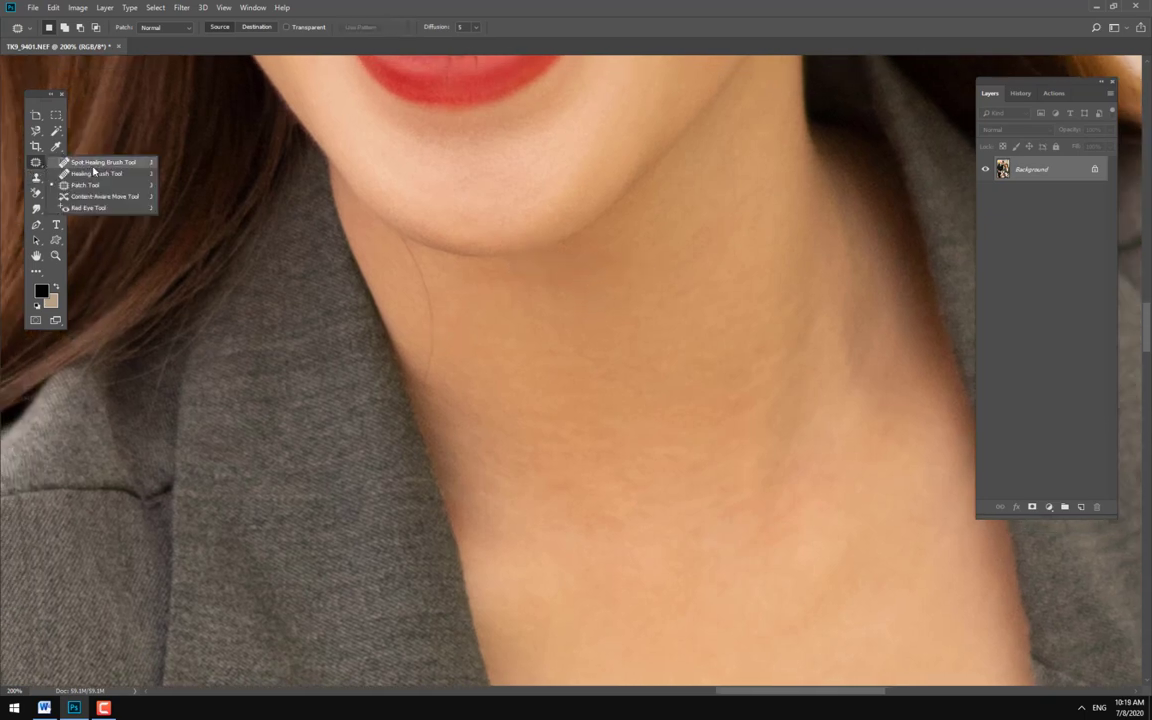
click(259, 235)
drag(655, 488, 571, 265)
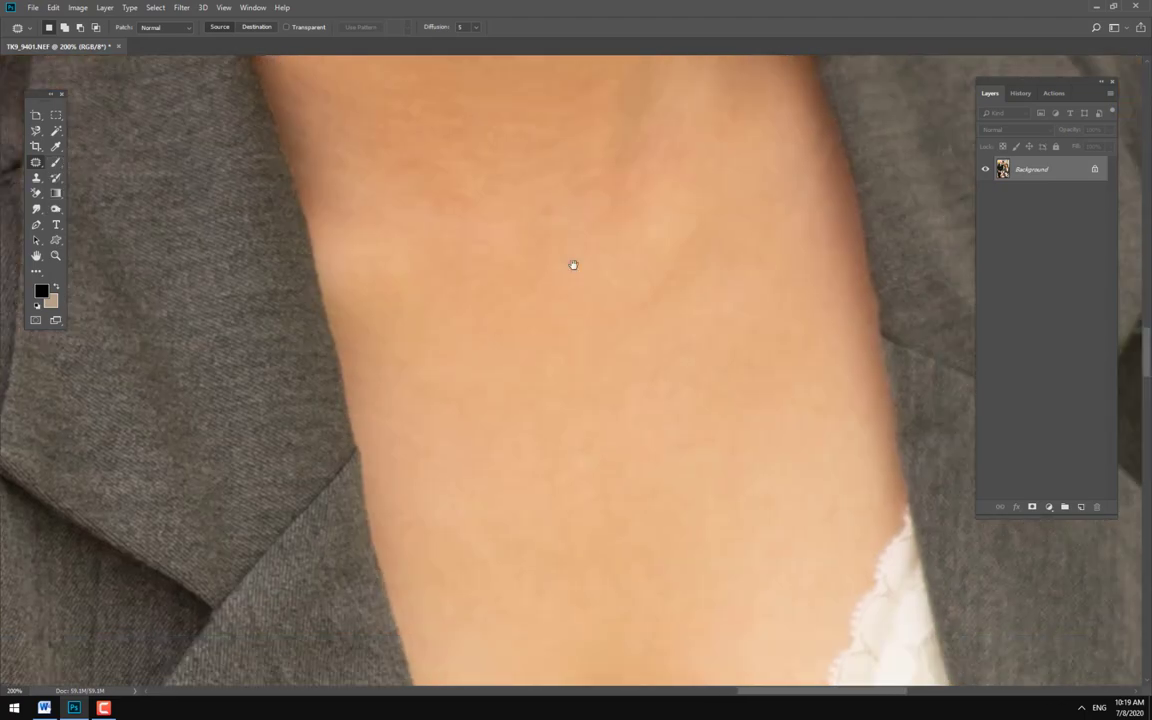
scroll(575, 265, down, 1)
mouse_move(663, 172)
mouse_down()
mouse_move(570, 325)
mouse_move(575, 445)
mouse_up()
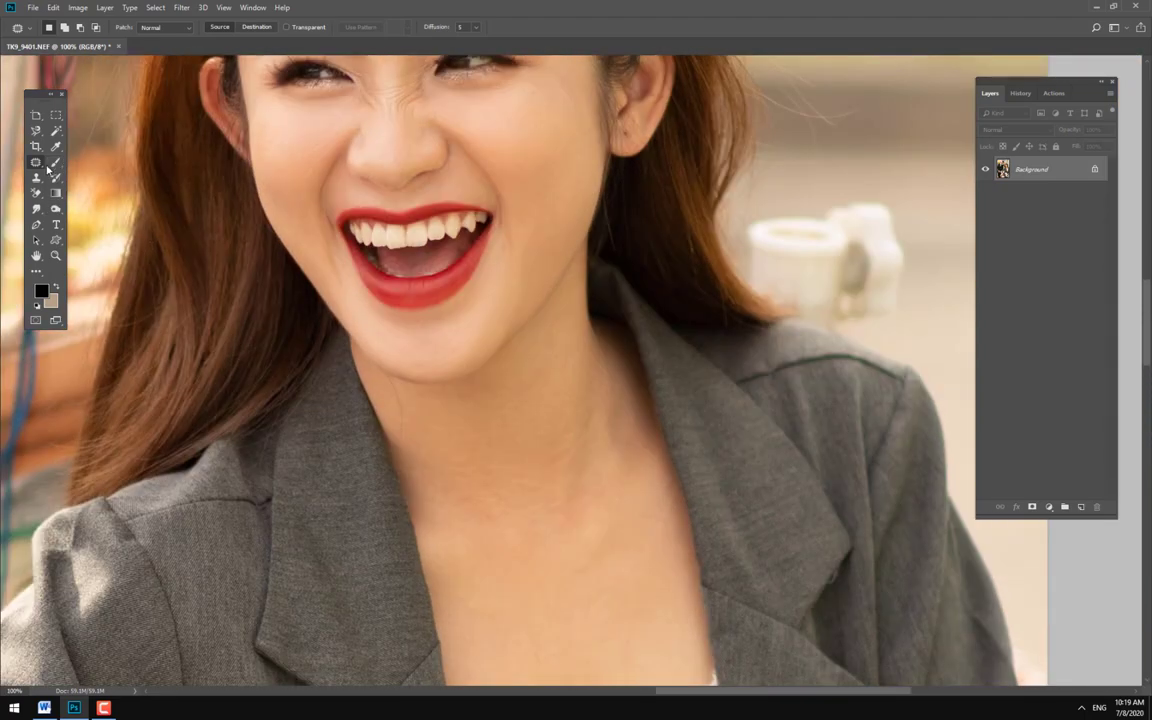
right_click(37, 166)
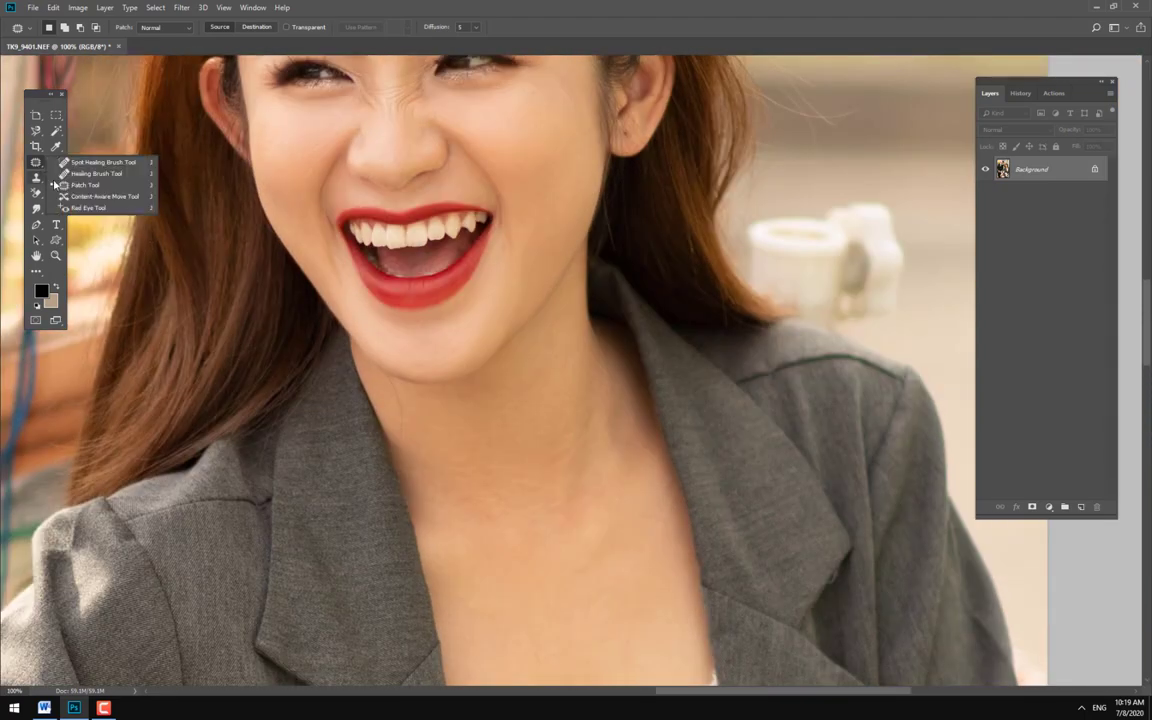
- Select the Content-Aware Move Tool from the healing tools
click(120, 197)
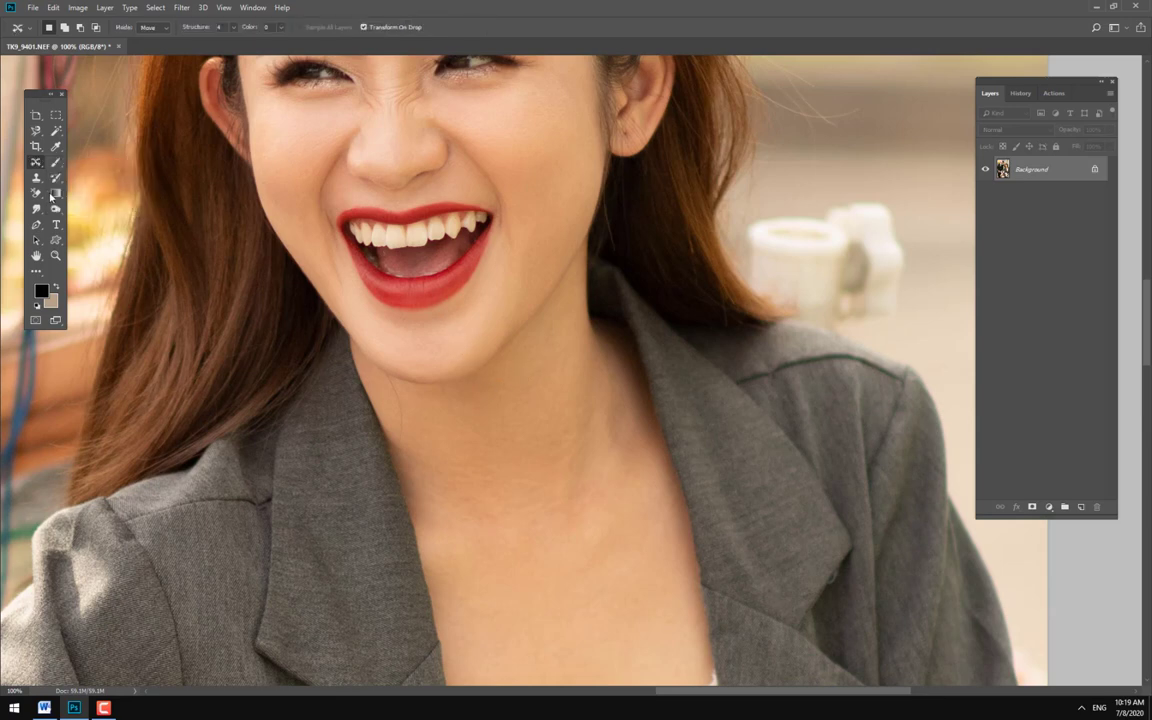
right_click(36, 162)
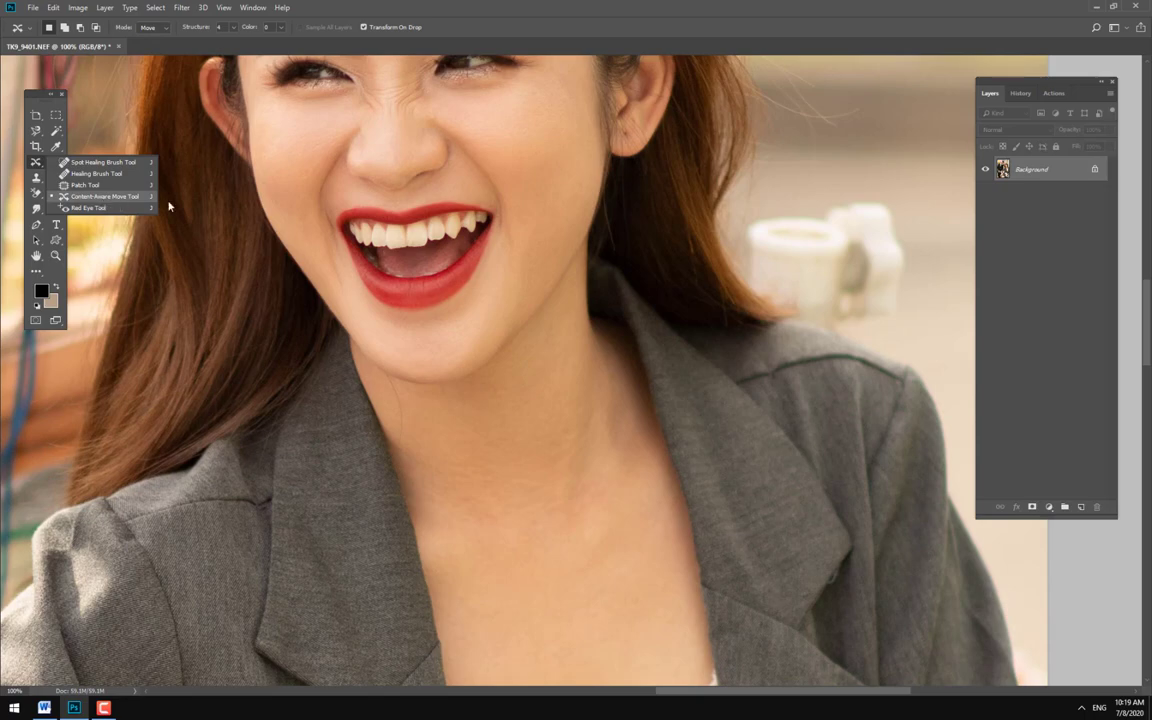
scroll(470, 320, up, 5)
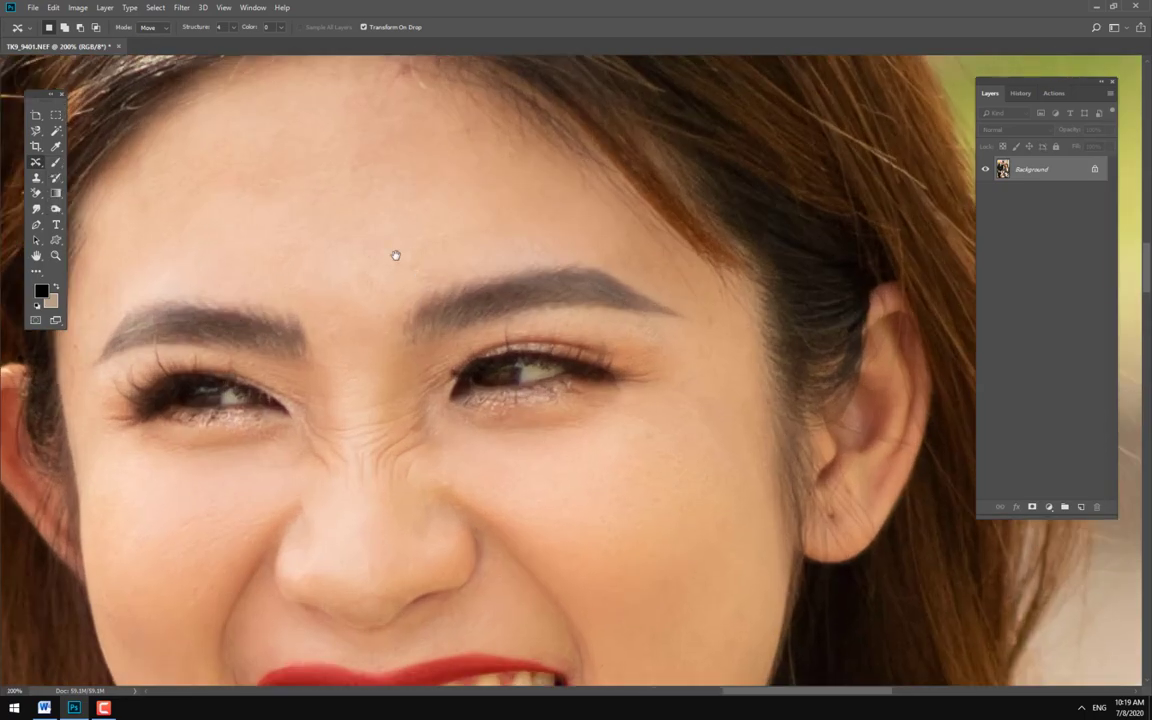
scroll(395, 255, up, 3)
scroll(393, 283, down, 3)
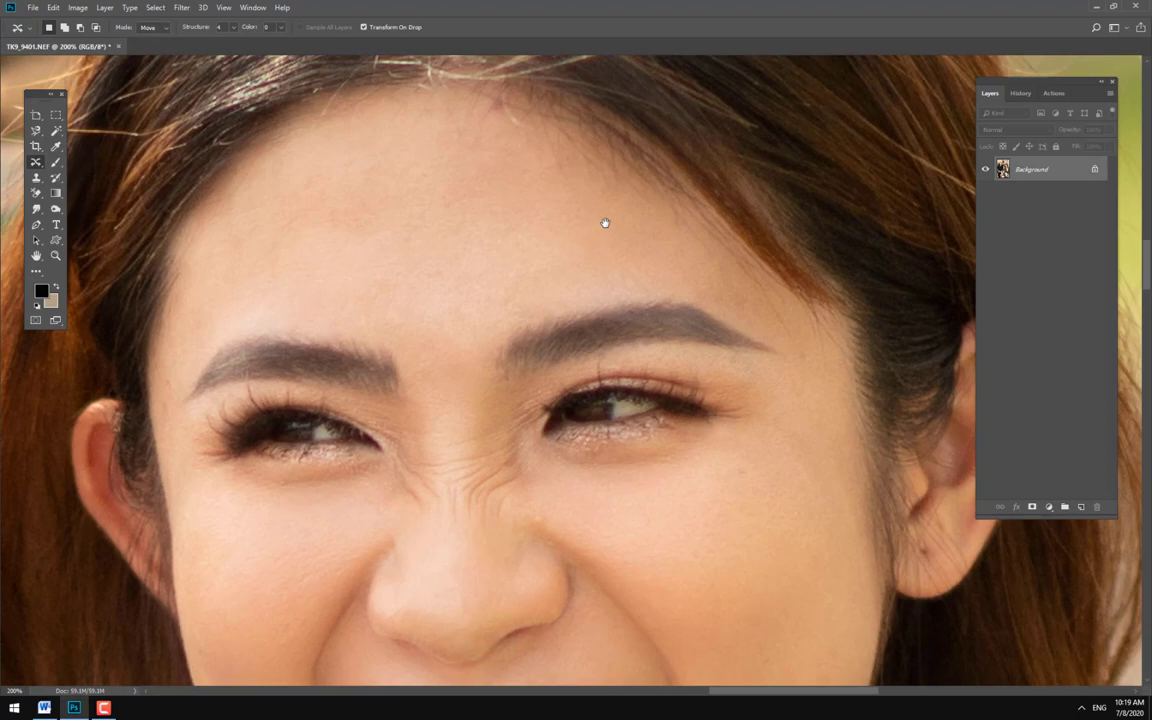
- Revert the image to the top TK9_9401.NEF snapshot in History
click(1020, 94)
scroll(1117, 349, up, 10)
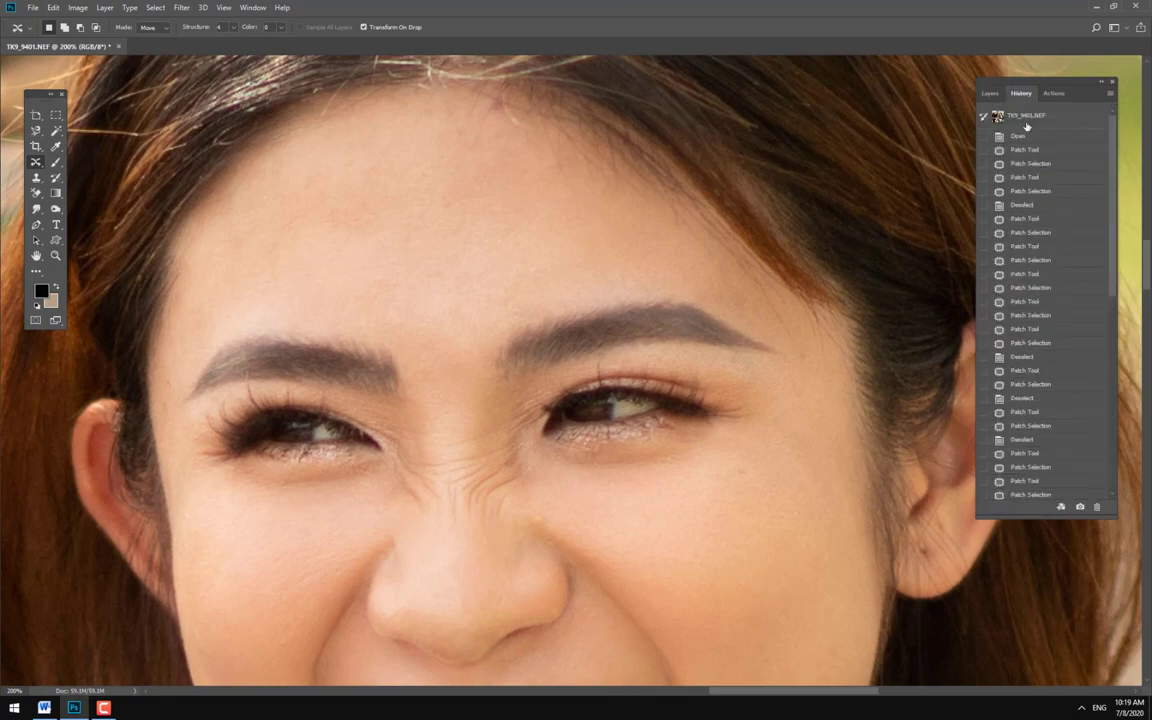
scroll(797, 515, down, 10)
scroll(679, 417, up, 2)
scroll(558, 365, right, 10)
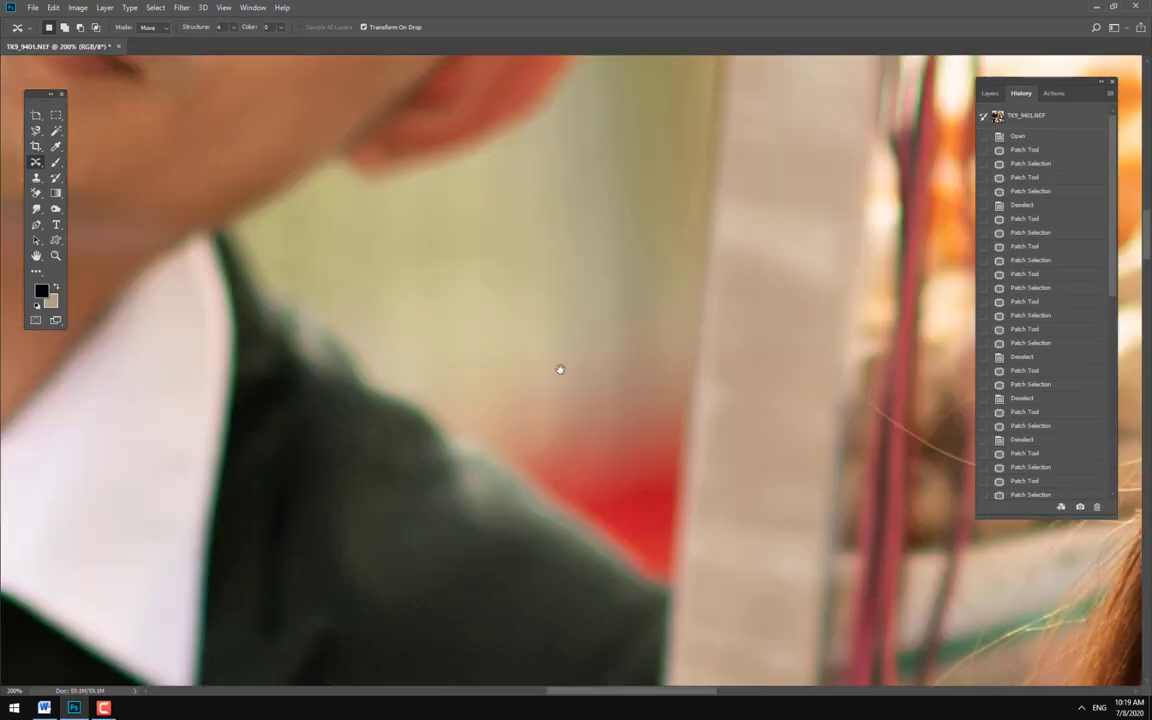
scroll(393, 256, up, 10)
click(1100, 124)
scroll(432, 357, left, 2)
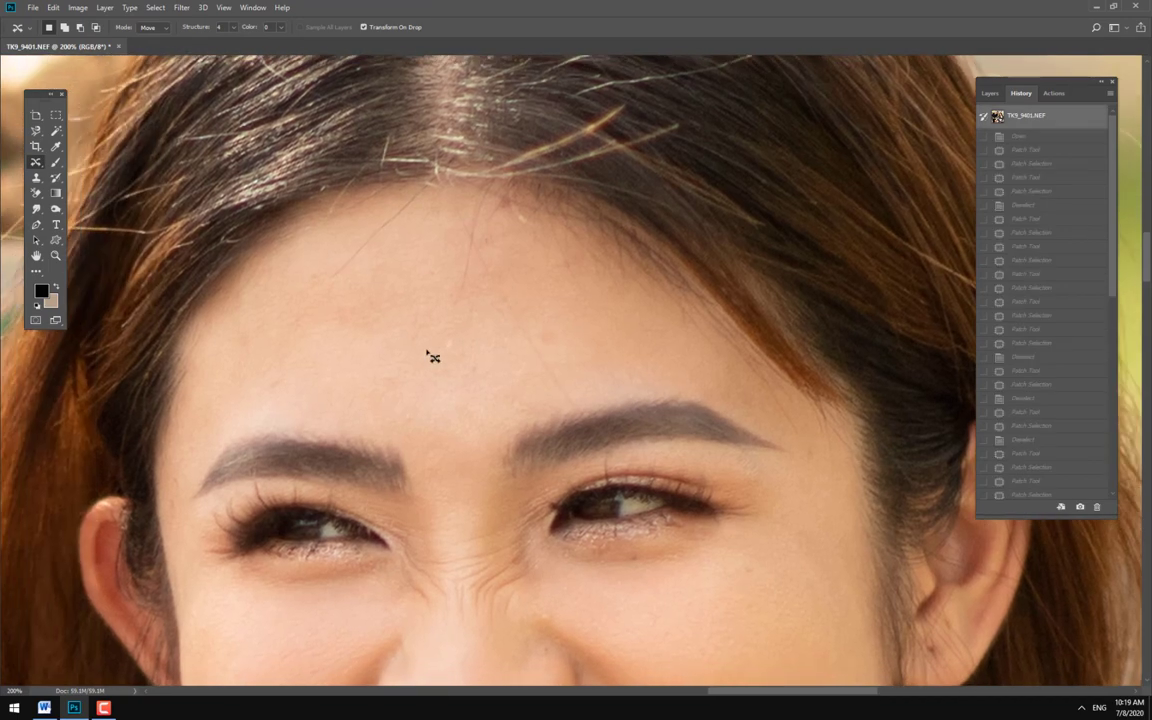
- Move a small forehead patch upward onto clean skin and commit it
drag(408, 360, 378, 356)
drag(394, 366, 394, 340)
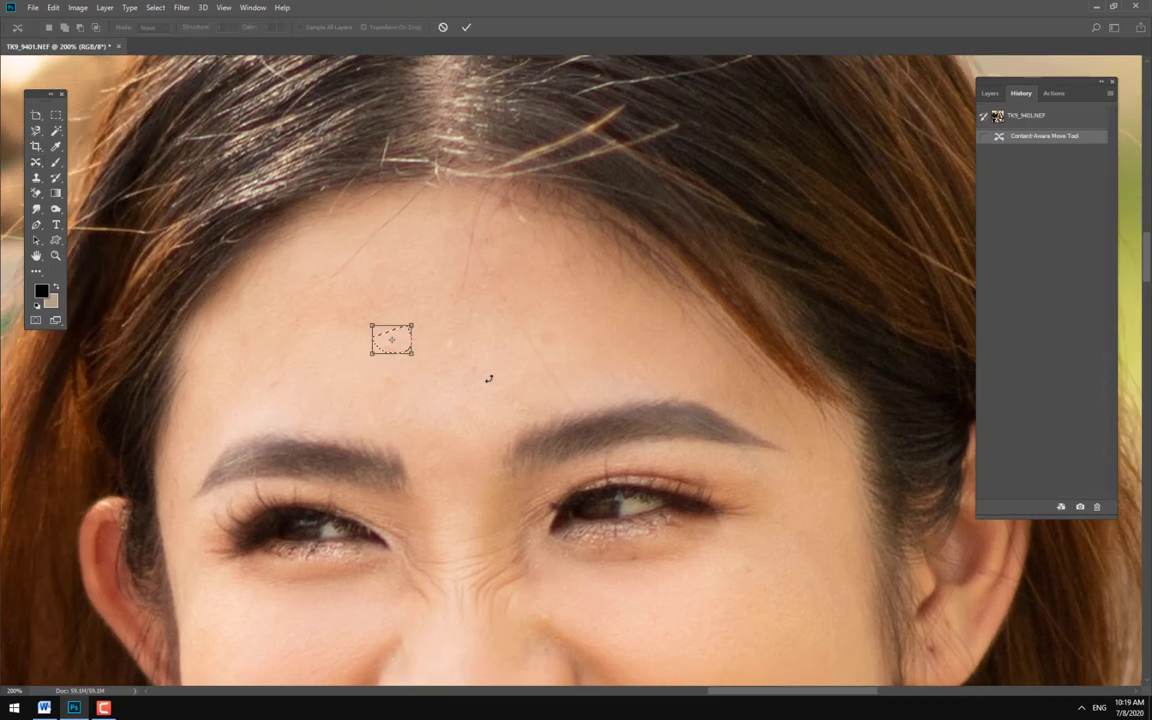
key(Return)
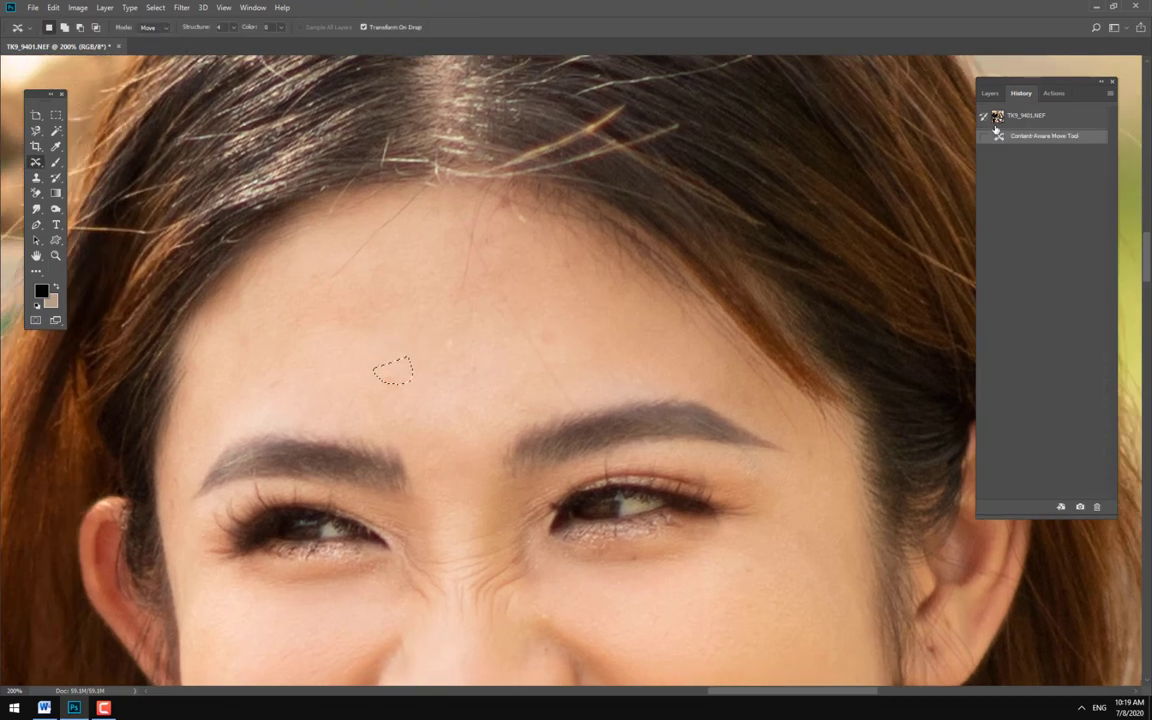
click(989, 94)
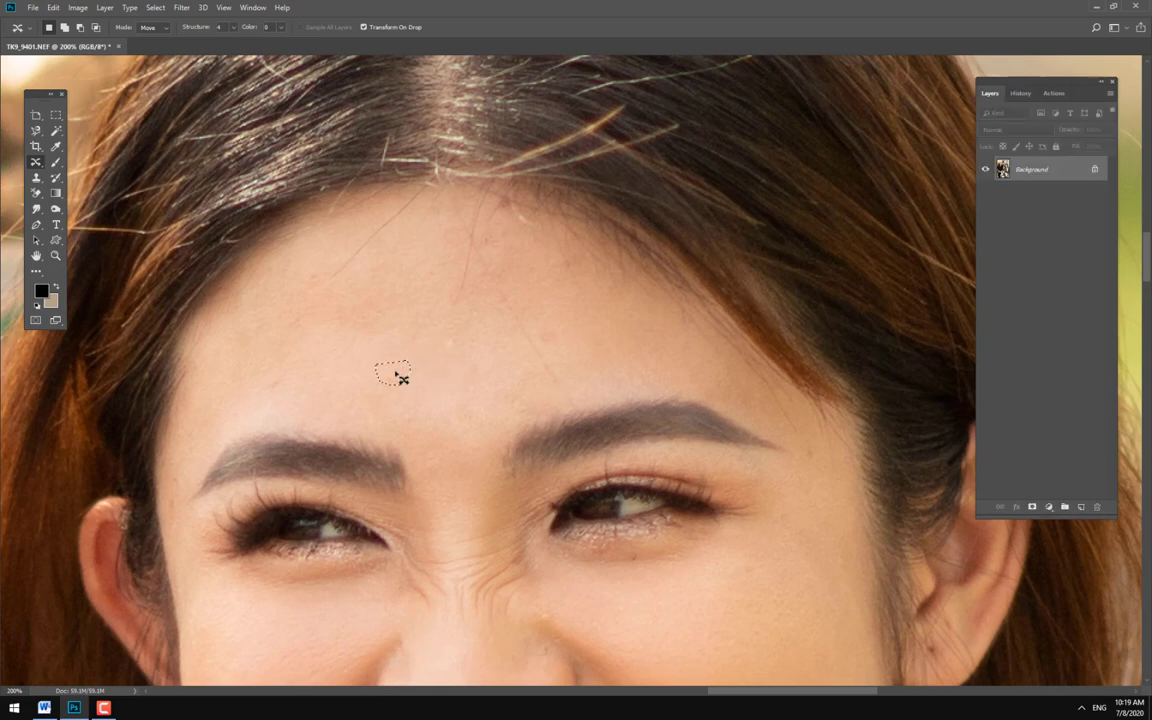
- Try repositioning the forehead patch in add-to-selection mode, cancelling the unsatisfactory moves
drag(397, 376, 354, 377)
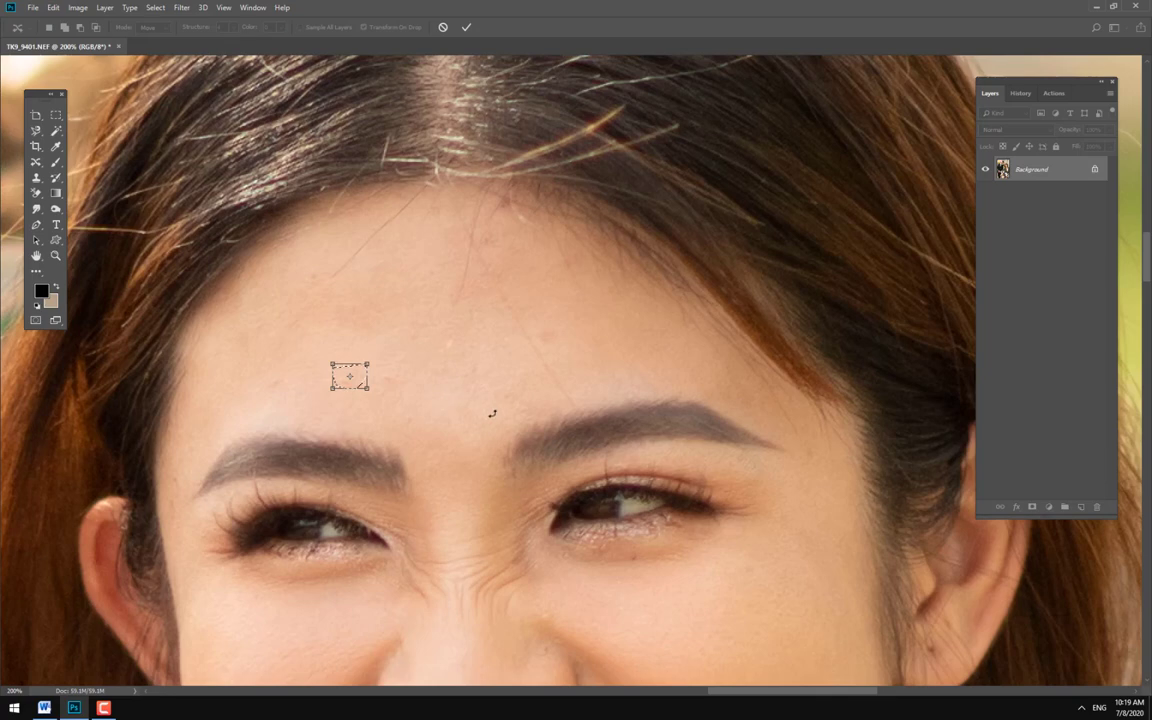
key(Escape)
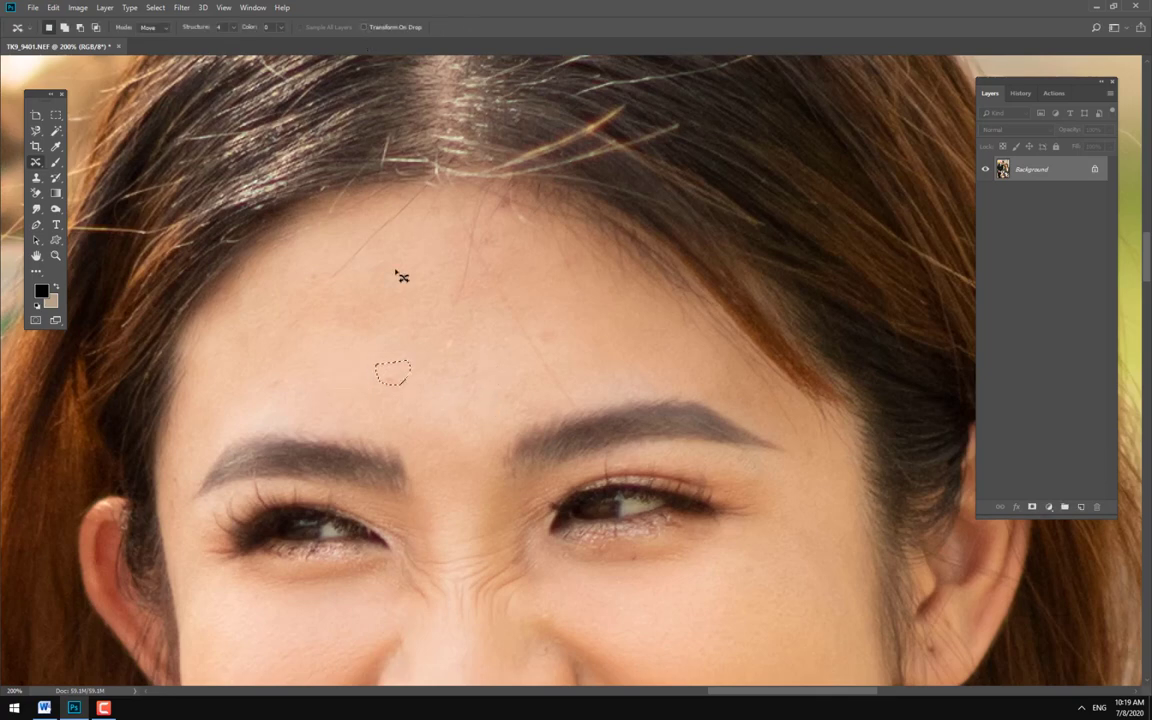
drag(406, 380, 401, 345)
click(64, 27)
drag(393, 376, 388, 343)
key(Escape)
- Outline a forehead spot, shift it left onto clean skin, commit, and deselect
drag(342, 328, 372, 333)
drag(459, 435, 489, 320)
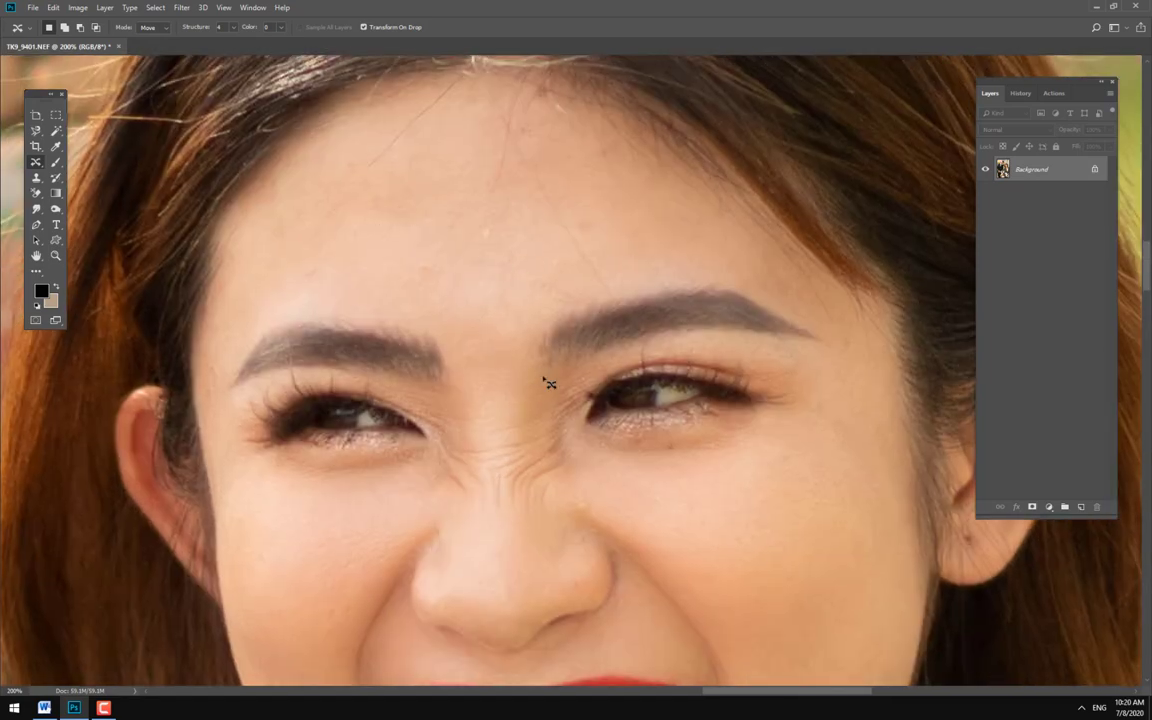
mouse_move(488, 284)
mouse_down()
mouse_move(480, 292)
mouse_move(432, 272)
mouse_up()
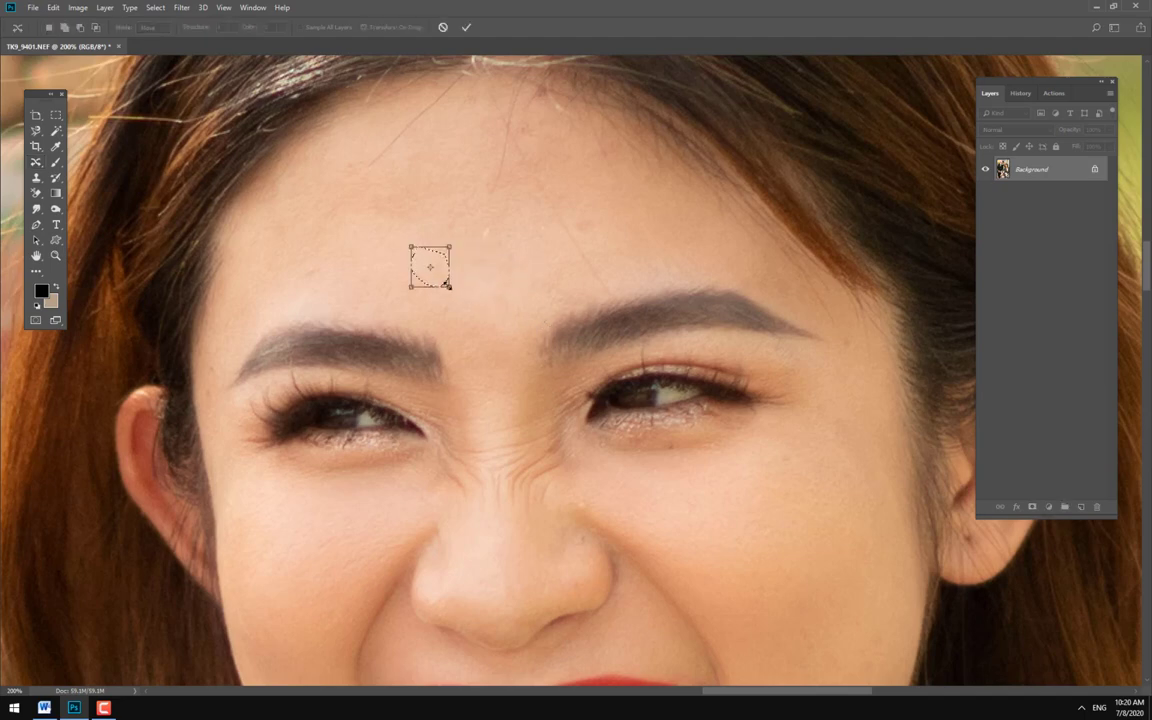
key(Return)
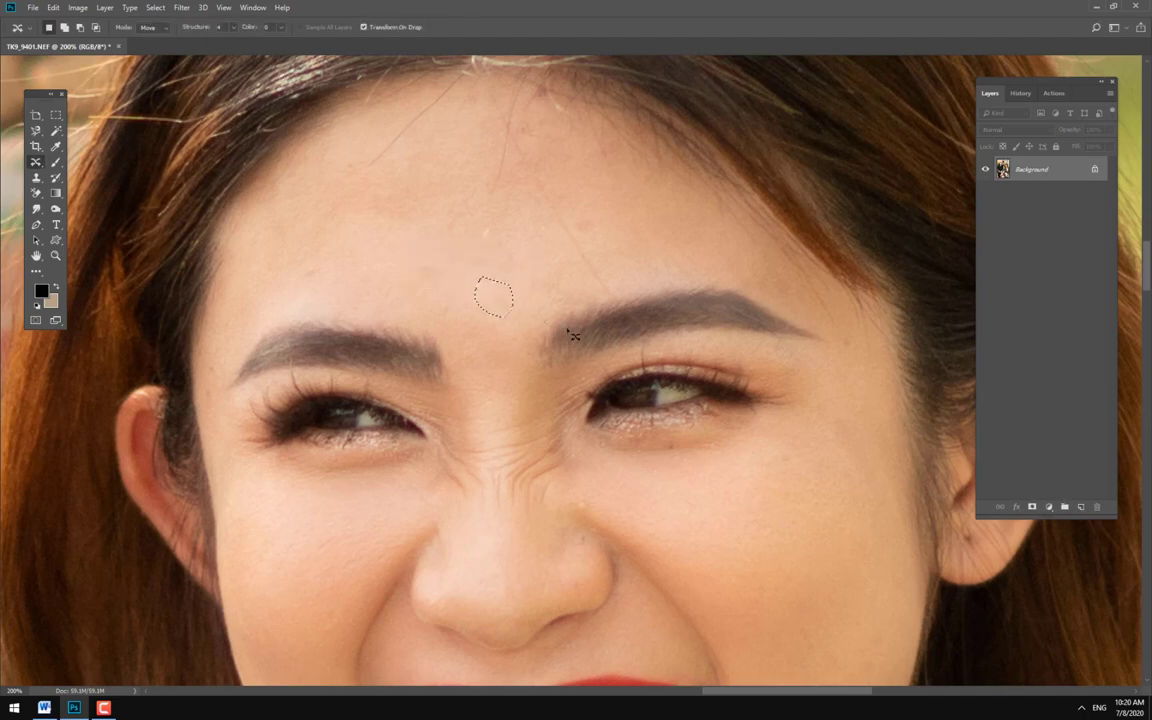
key(ctrl+d)
- Patch the small area between the brows on the nose bridge, commit, and deselect
right_click(37, 168)
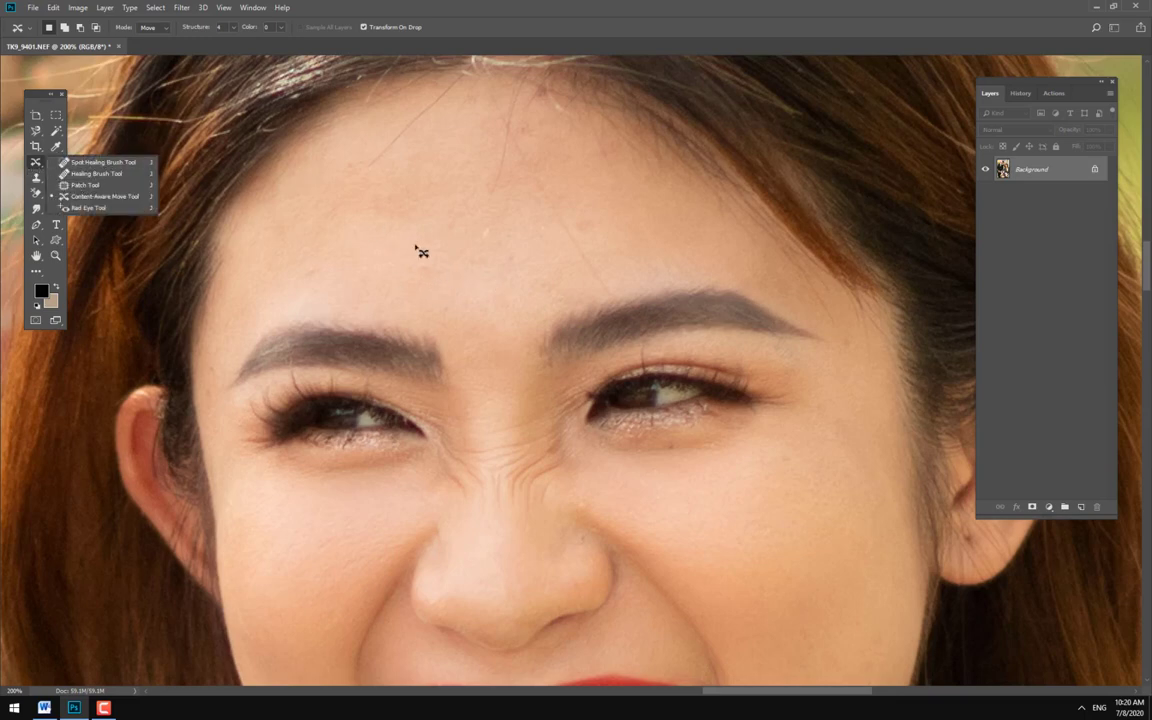
click(476, 316)
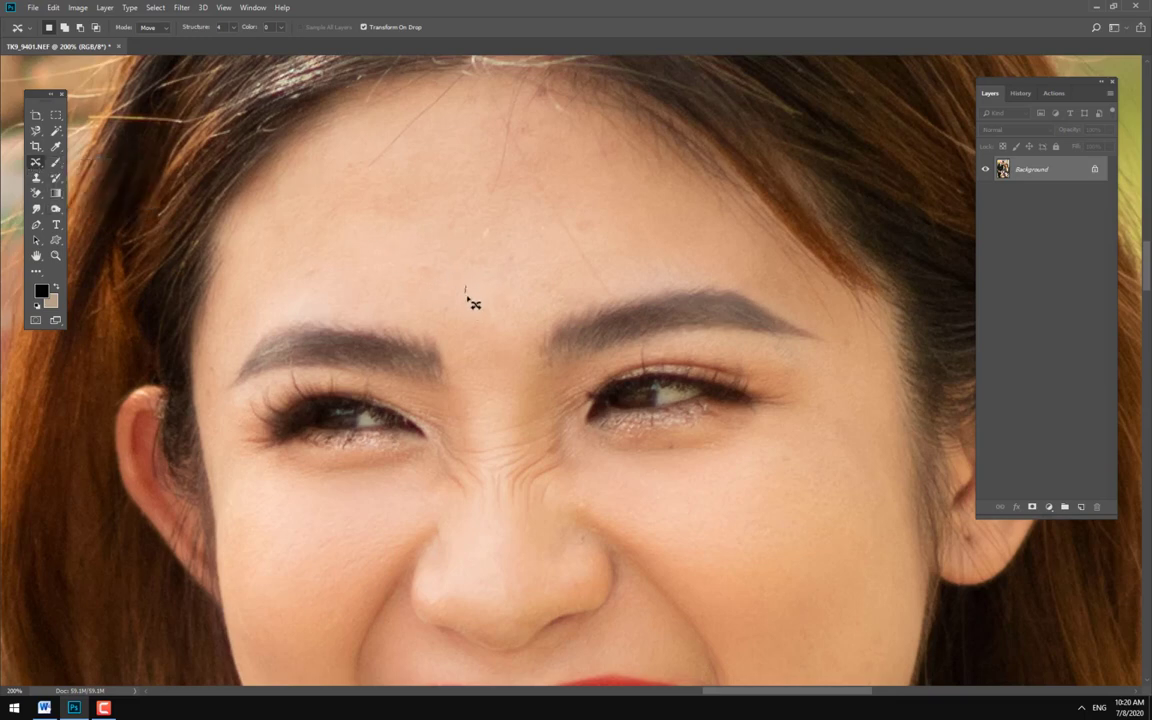
drag(445, 270, 418, 274)
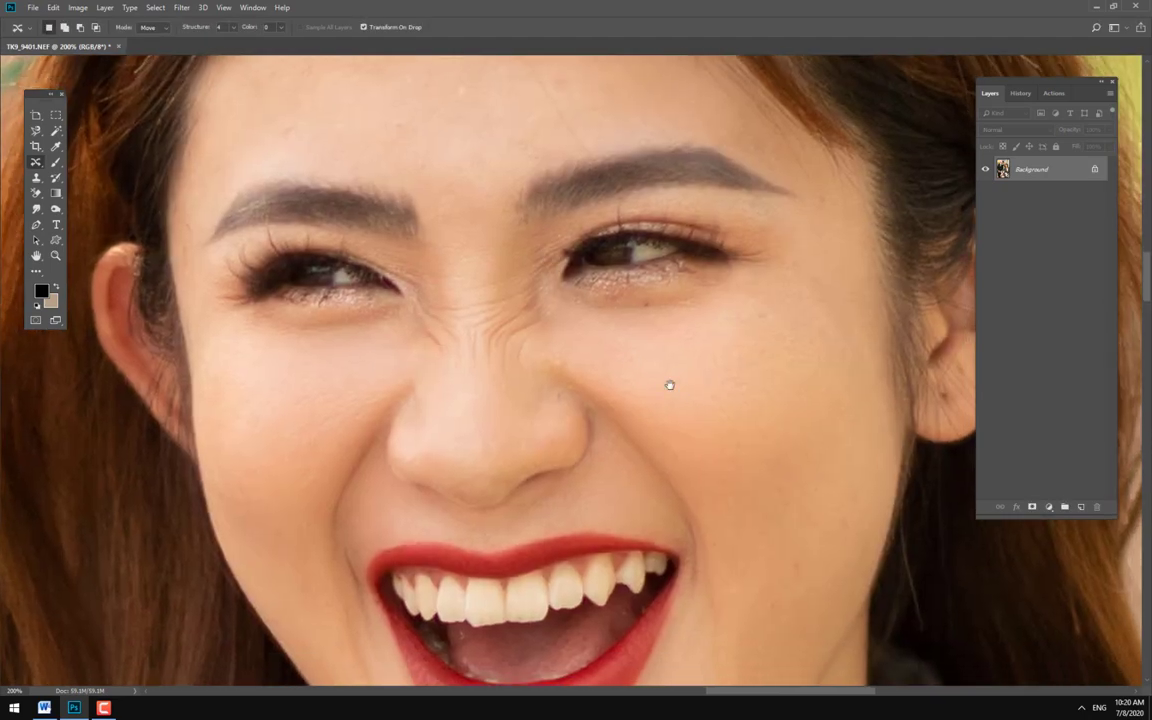
mouse_move(578, 415)
mouse_down()
mouse_move(568, 356)
mouse_move(491, 329)
mouse_up()
key(Return)
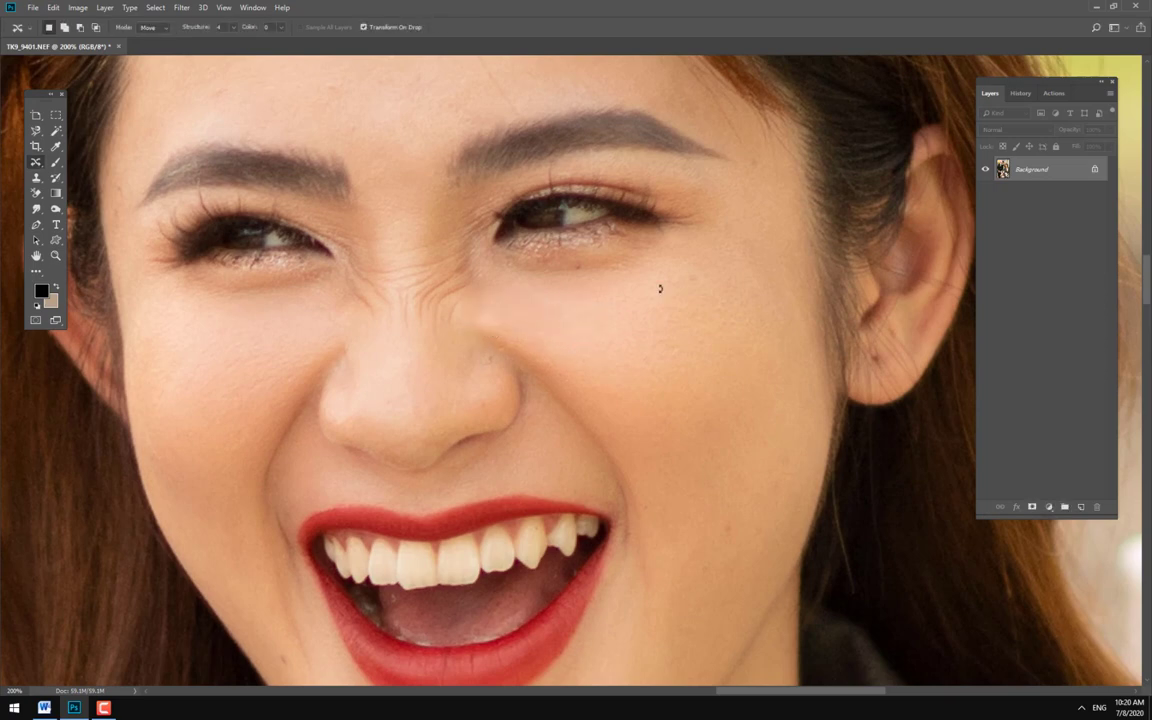
drag(388, 326, 396, 365)
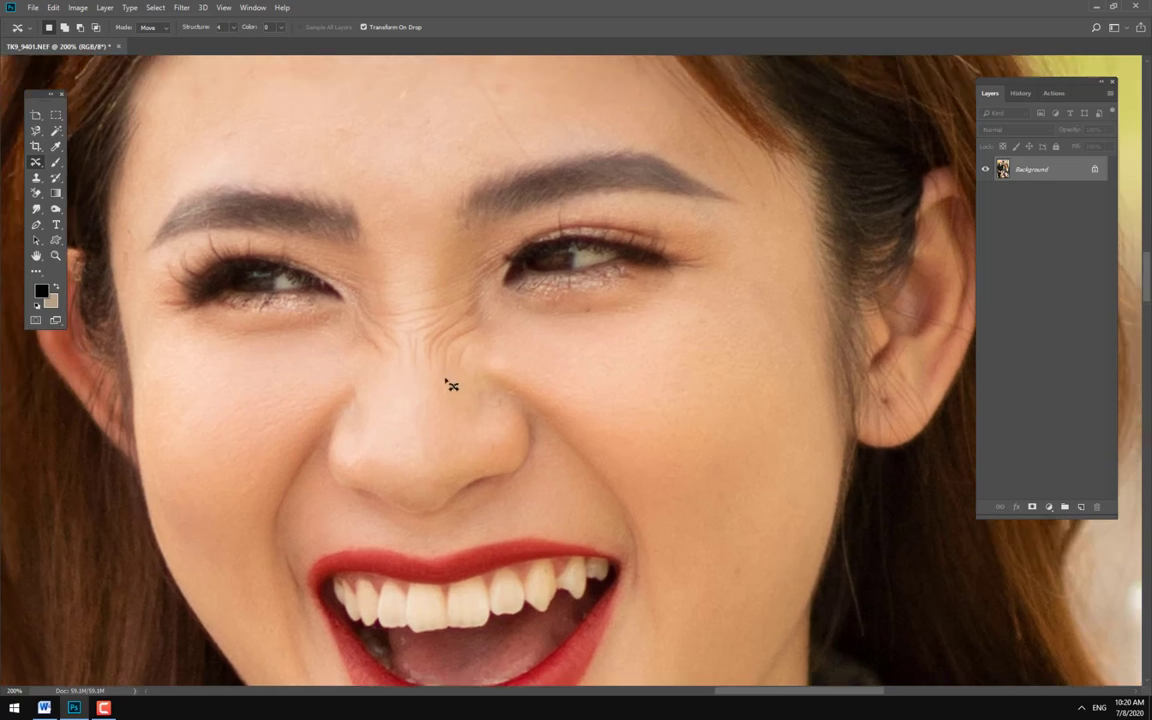
key(ctrl+d)
- Switch to the Red Eye Tool and apply it to the face
right_click(38, 166)
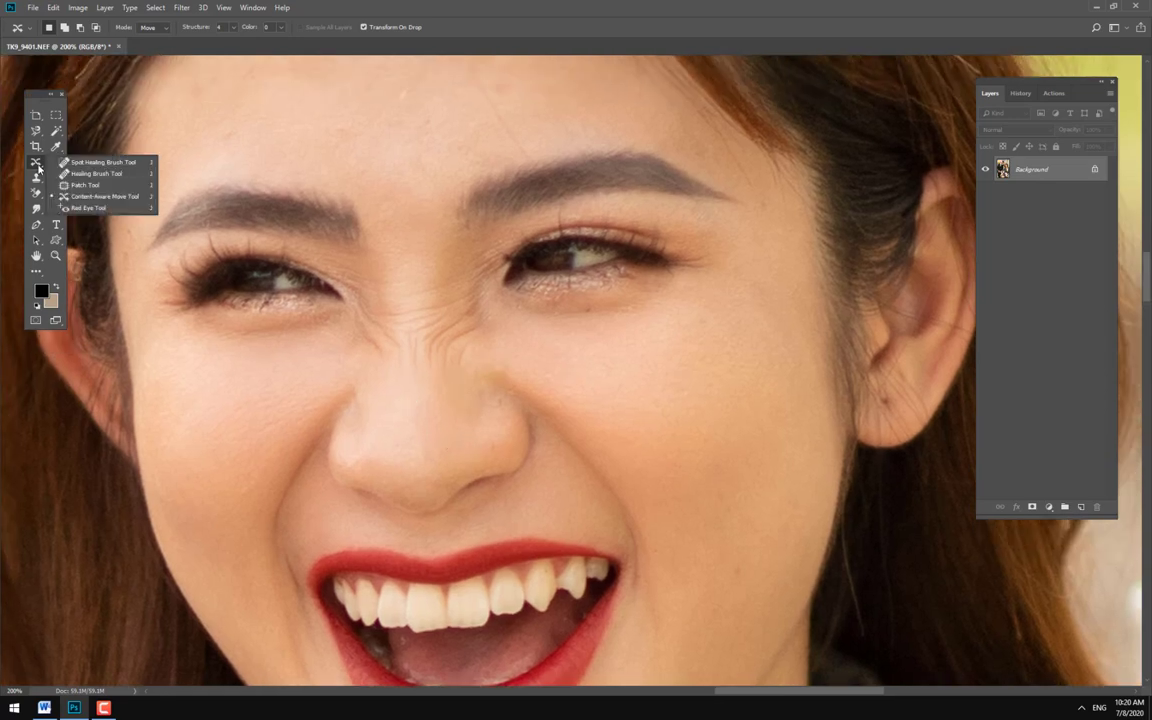
click(92, 208)
right_click(458, 322)
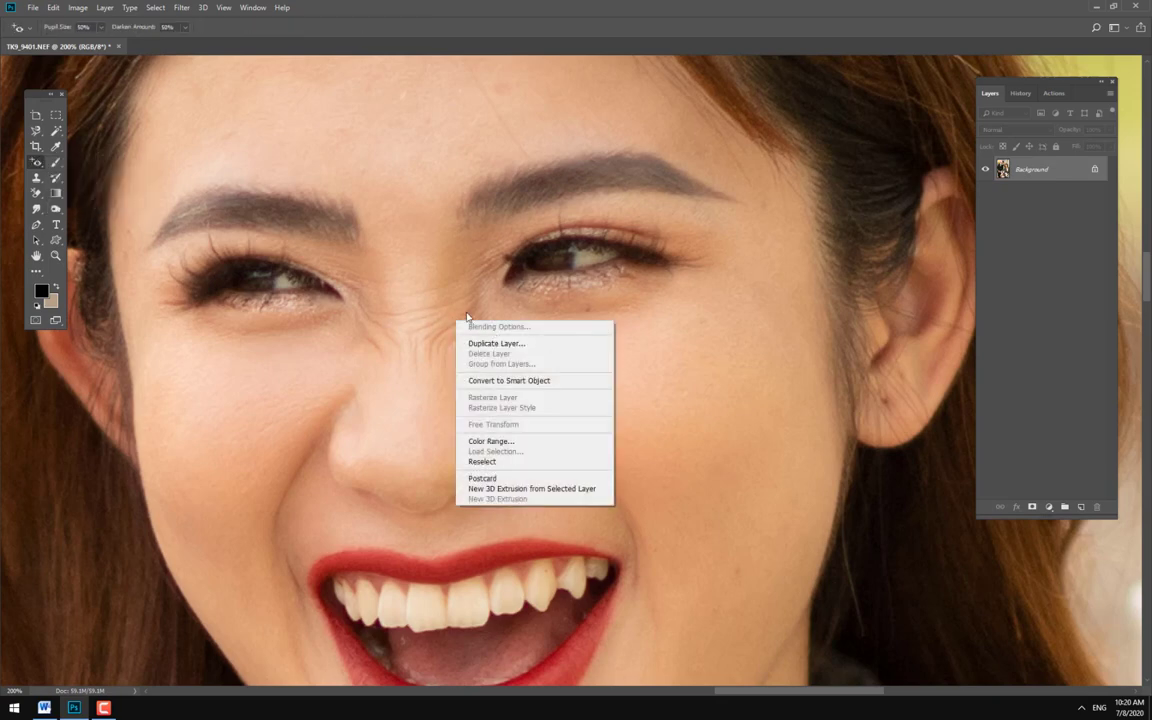
click(350, 271)
right_click(39, 166)
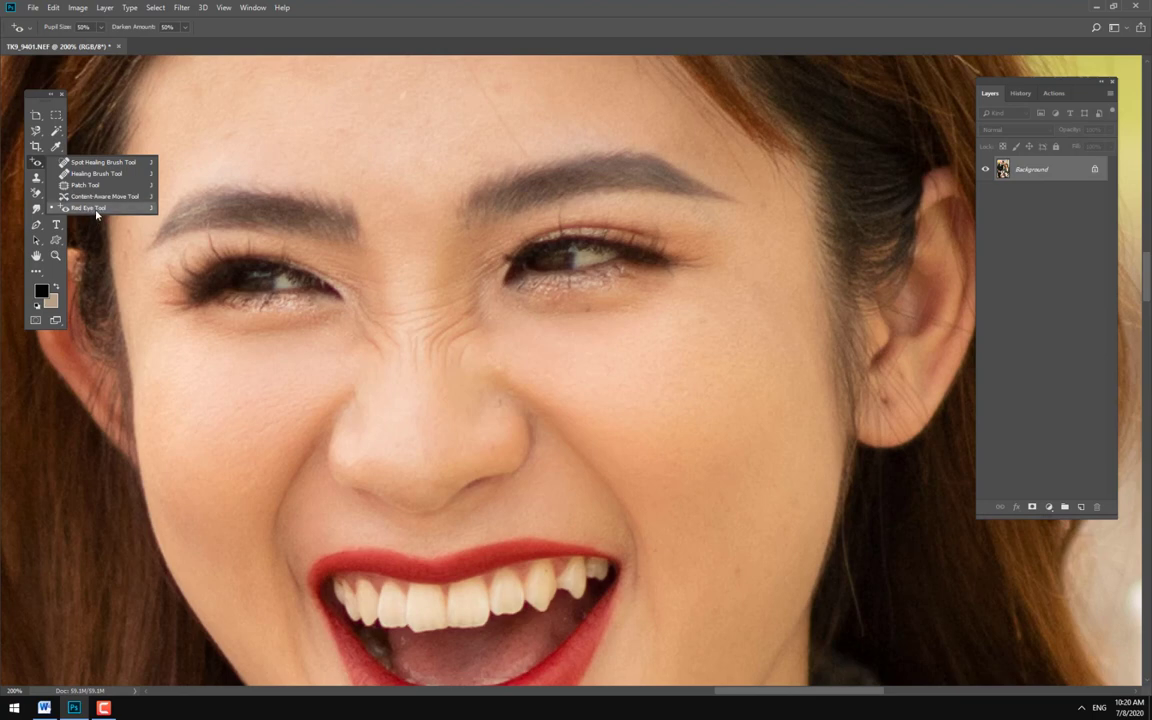
click(515, 367)
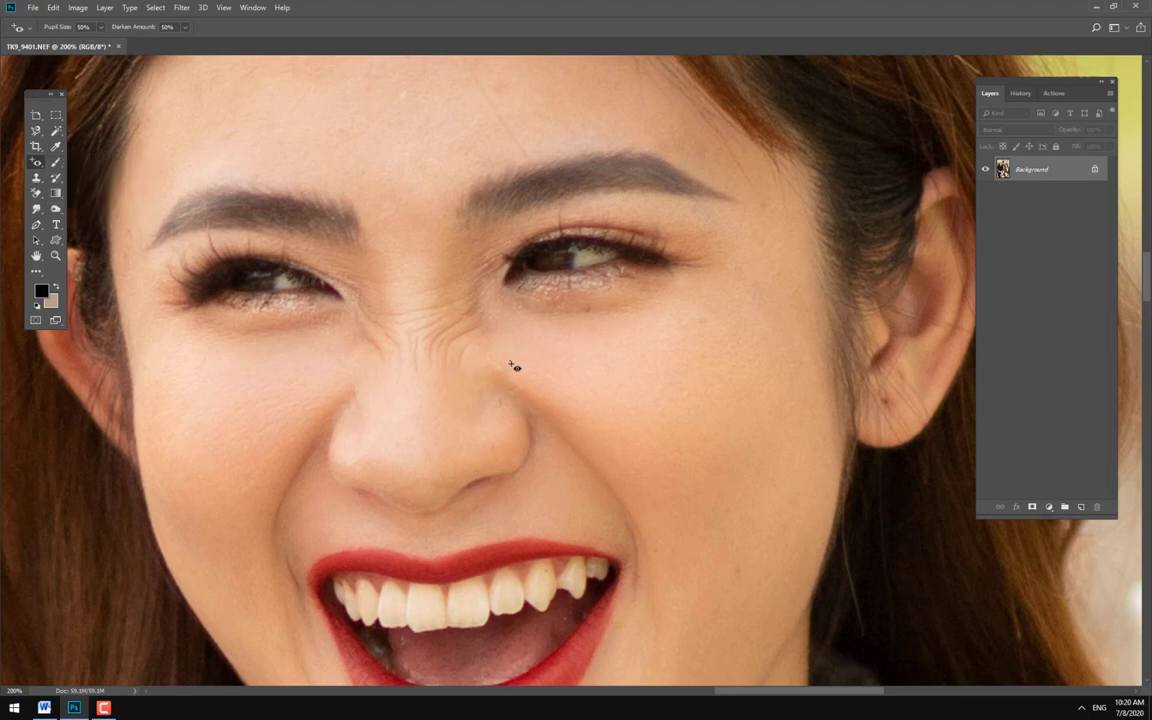
click(540, 363)
- Redo the red-eye removal step in History, then apply red-eye correction to the left eye
click(1020, 94)
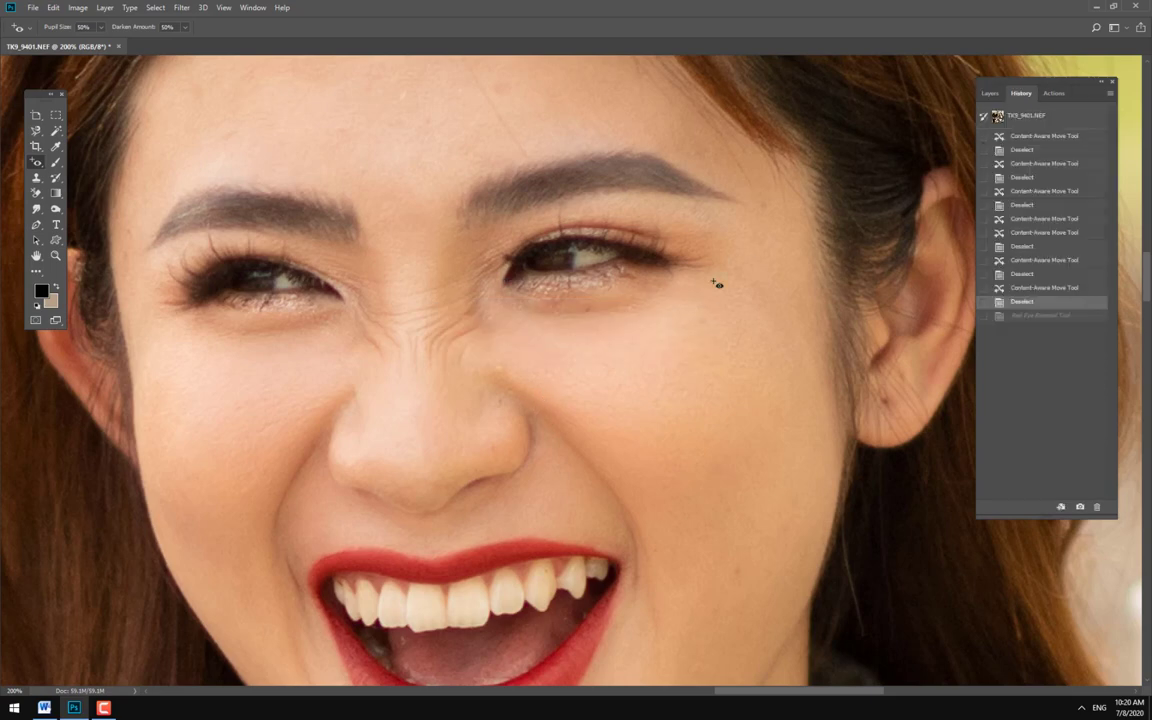
click(1038, 316)
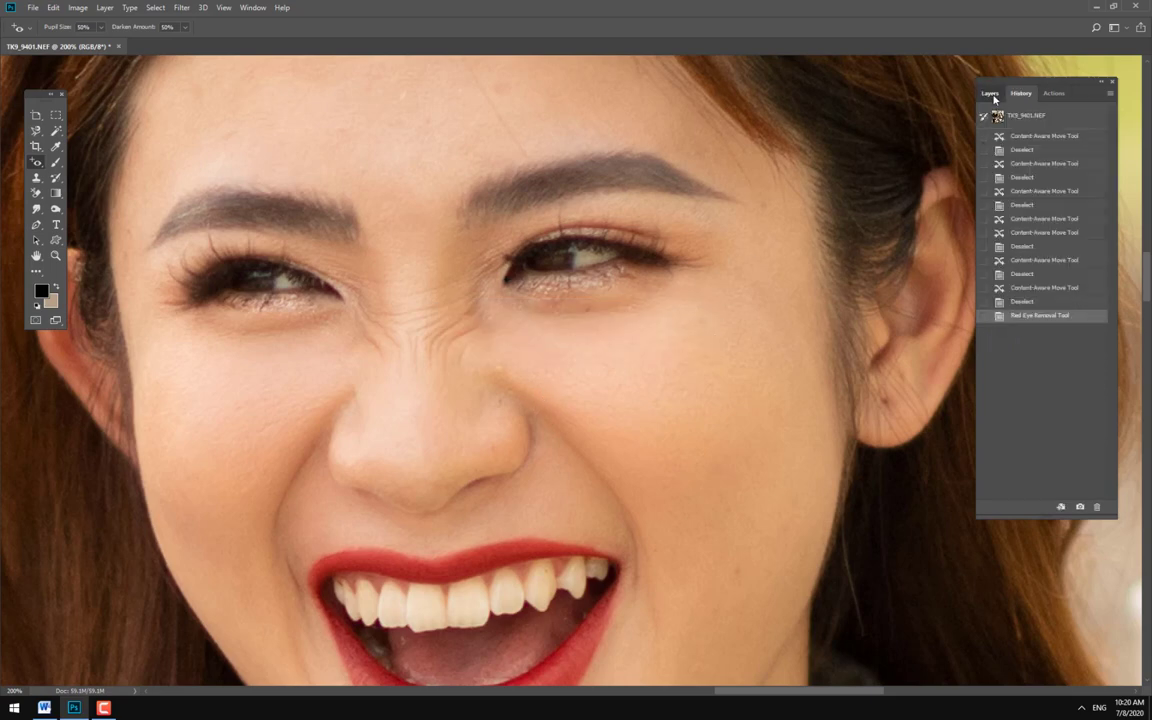
click(990, 93)
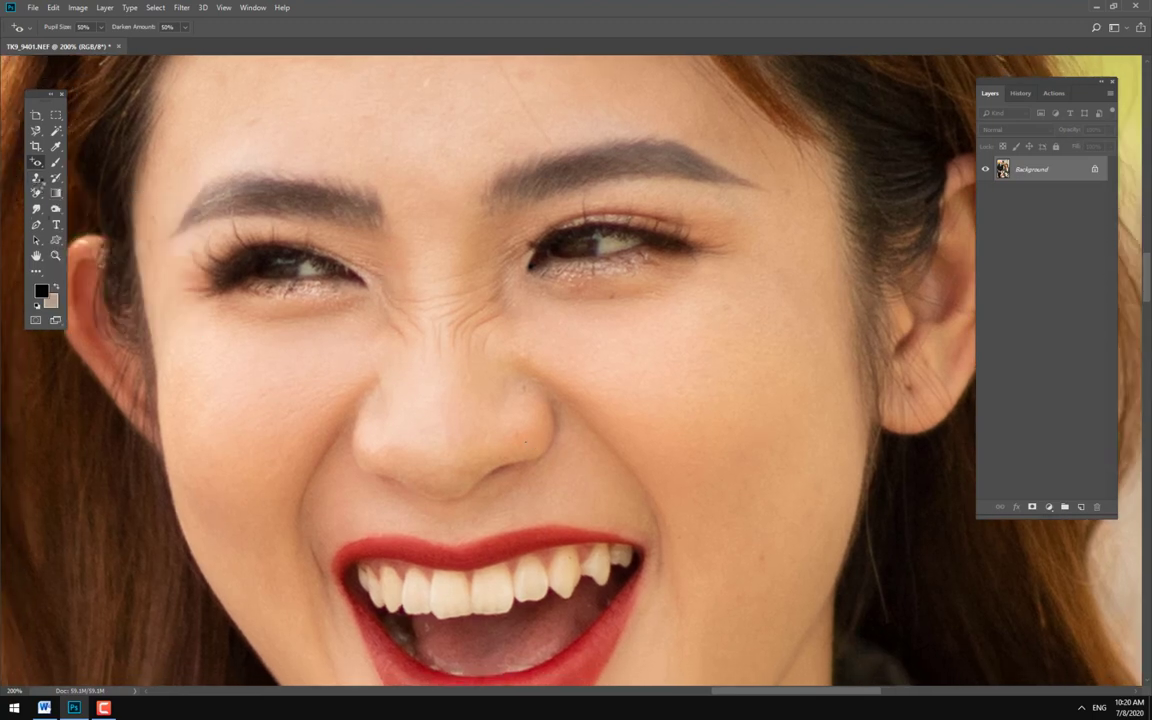
click(307, 265)
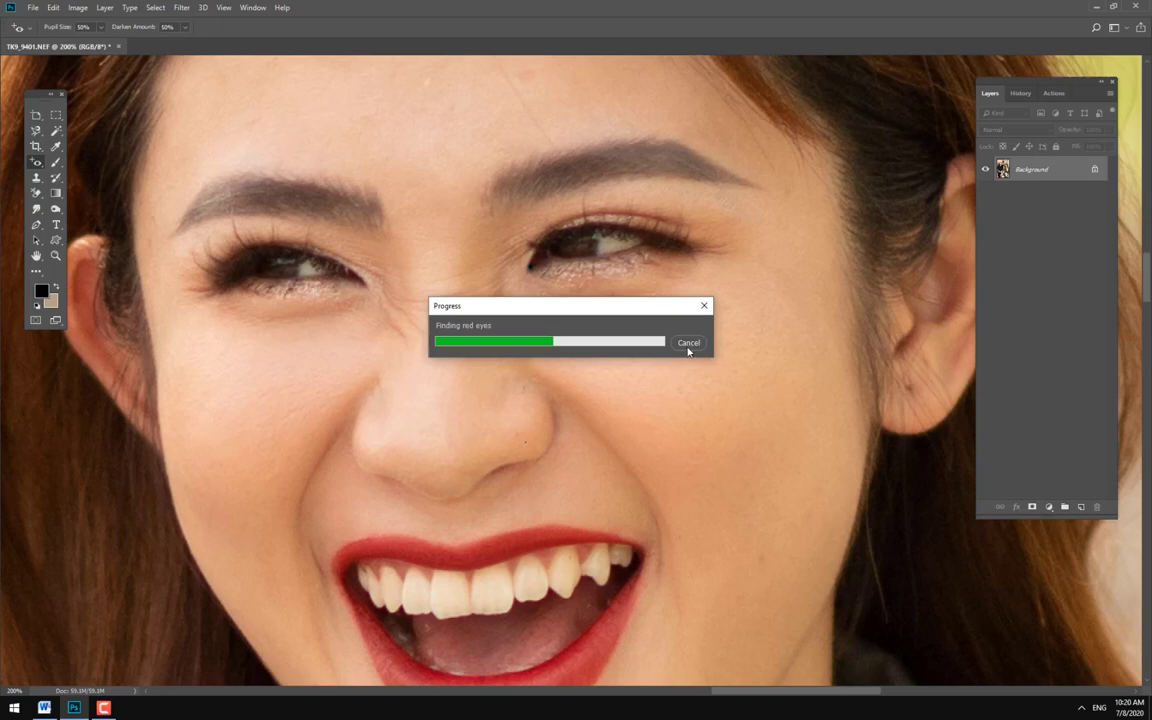
- Switch to the Clone Stamp tool and zoom out from the face
click(37, 178)
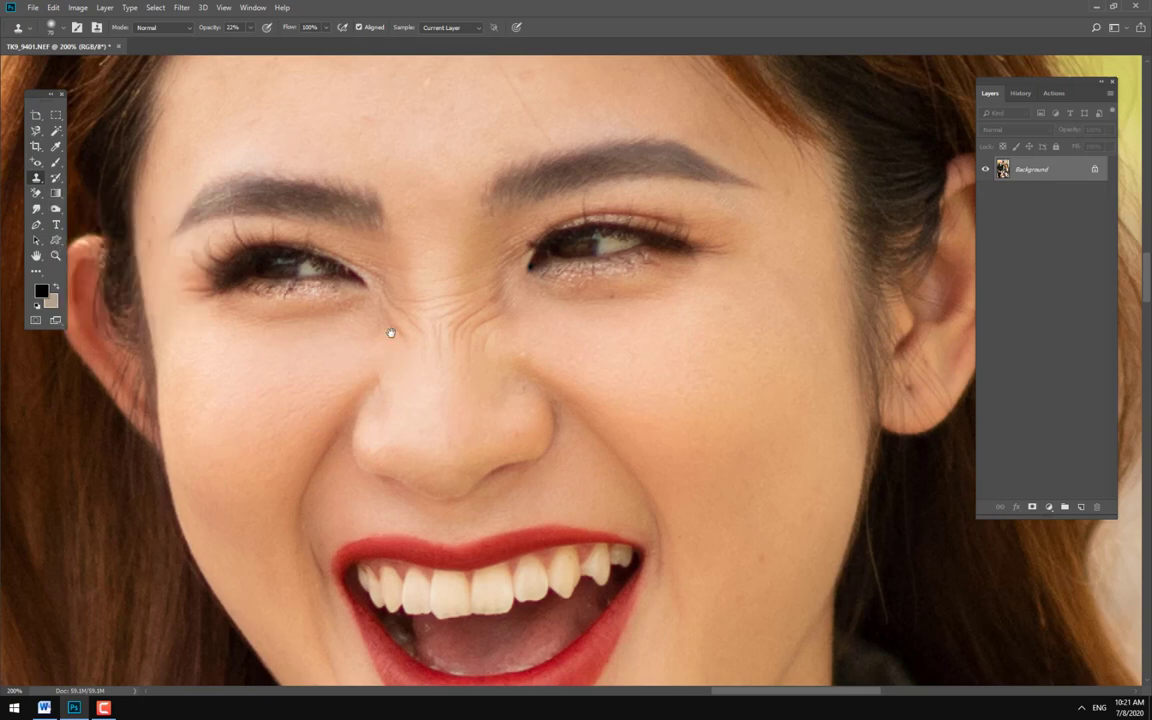
scroll(391, 333, down, 2)
scroll(514, 273, down, 2)
scroll(488, 231, down, 1)
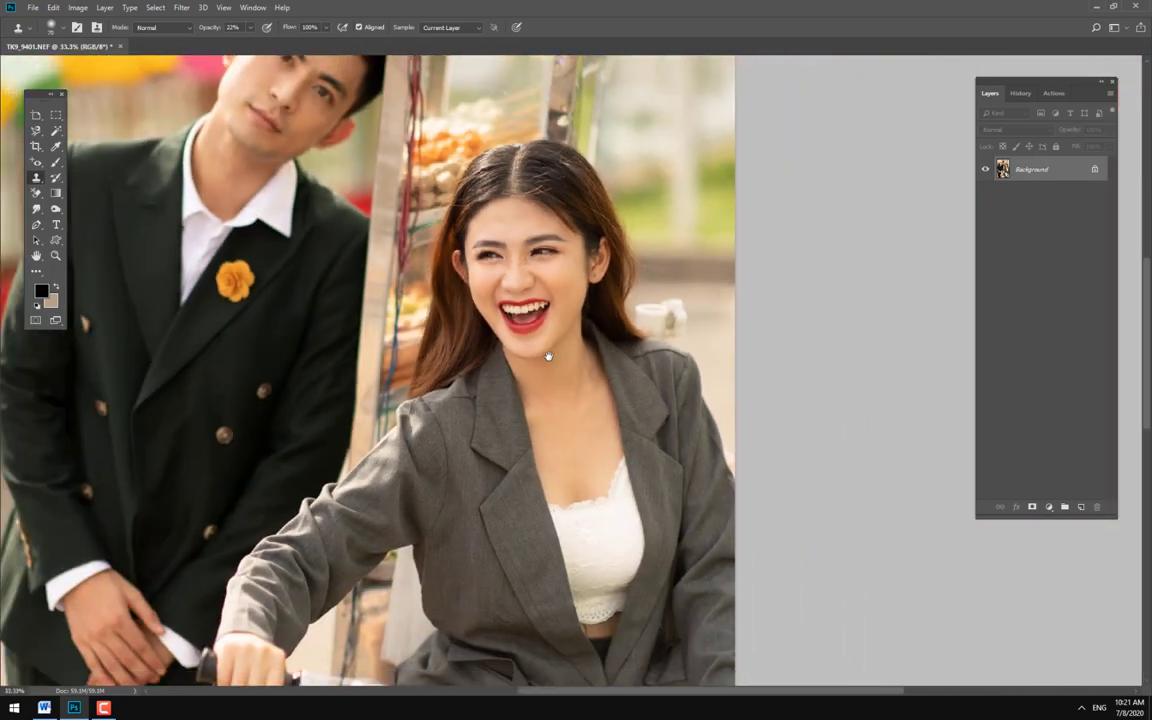
- Zoom in and out and pan sideways to review the retouched face within the whole photo
scroll(548, 356, up, 2)
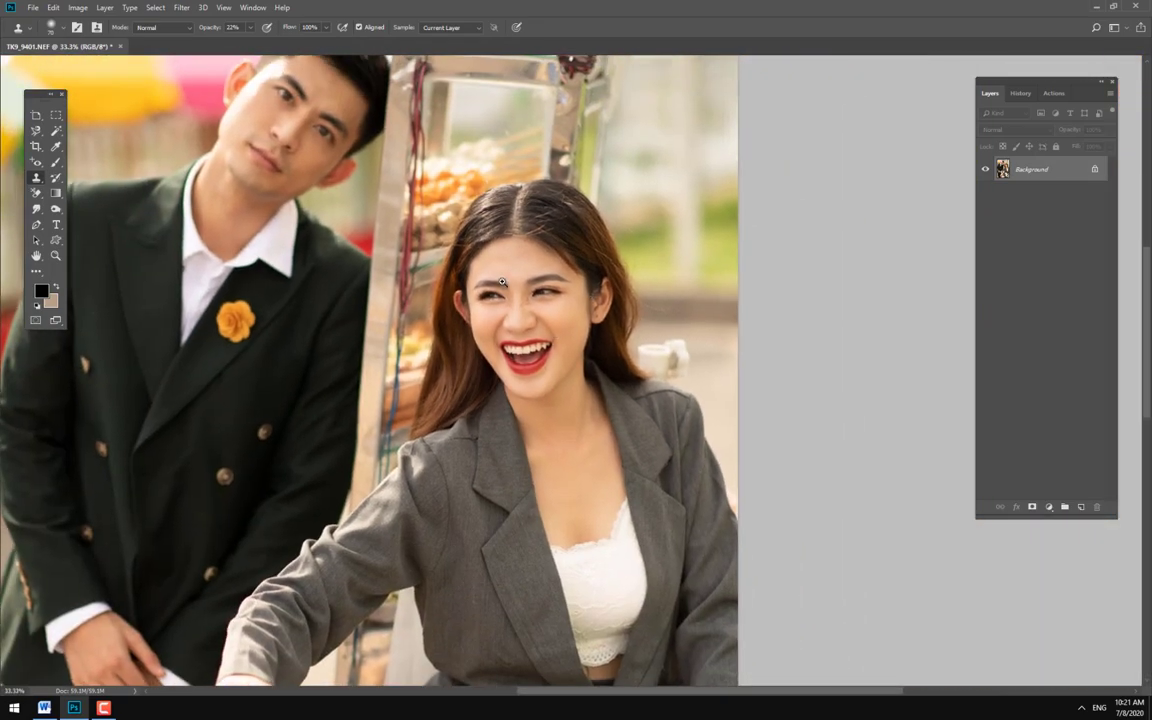
scroll(499, 283, up, 2)
scroll(545, 287, up, 1)
scroll(524, 301, up, 1)
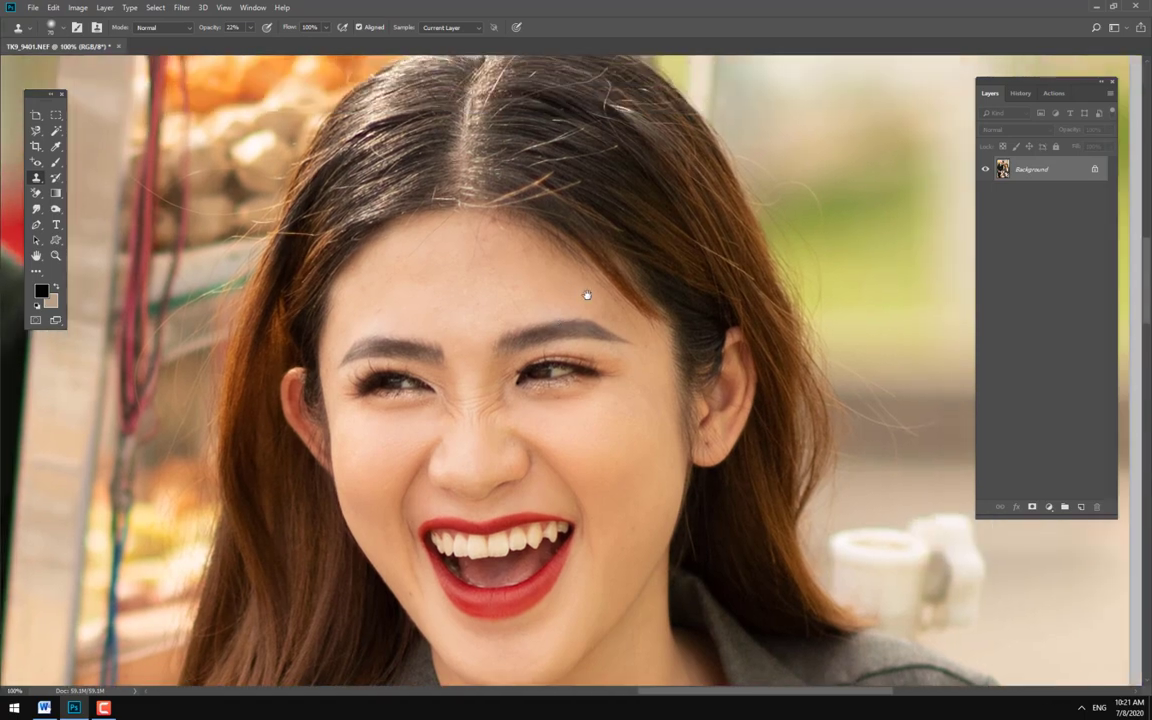
scroll(495, 307, down, 3)
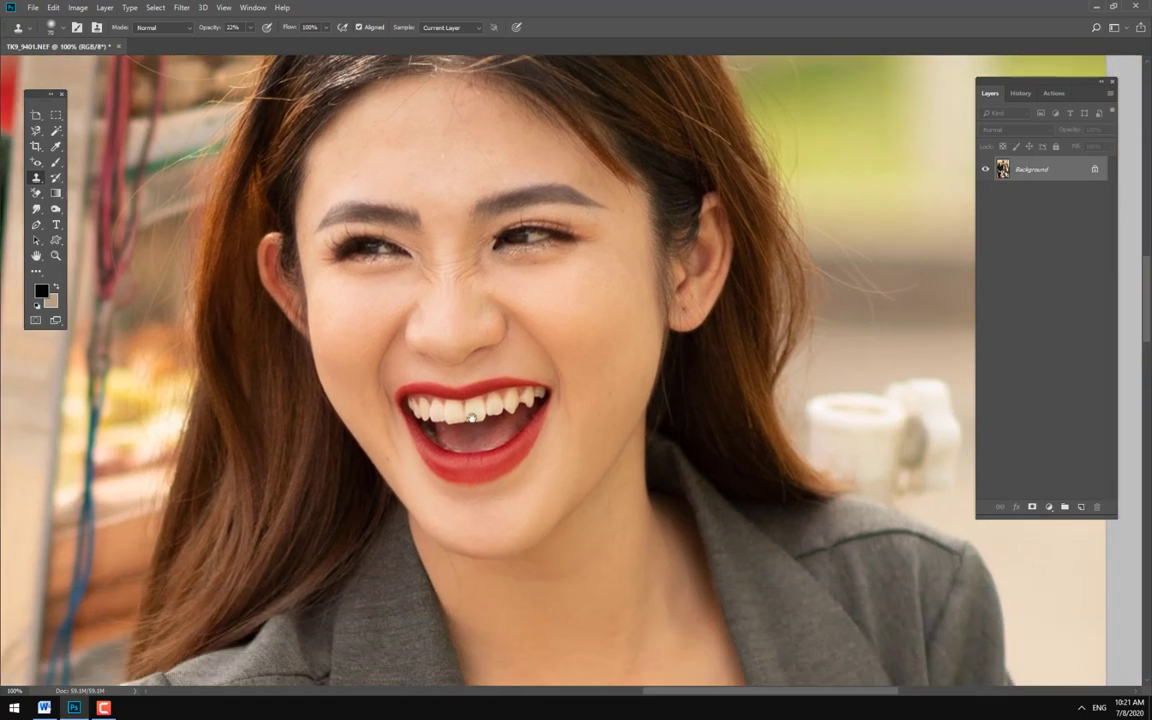
scroll(477, 278, up, 2)
scroll(477, 278, down, 1)
scroll(490, 270, down, 1)
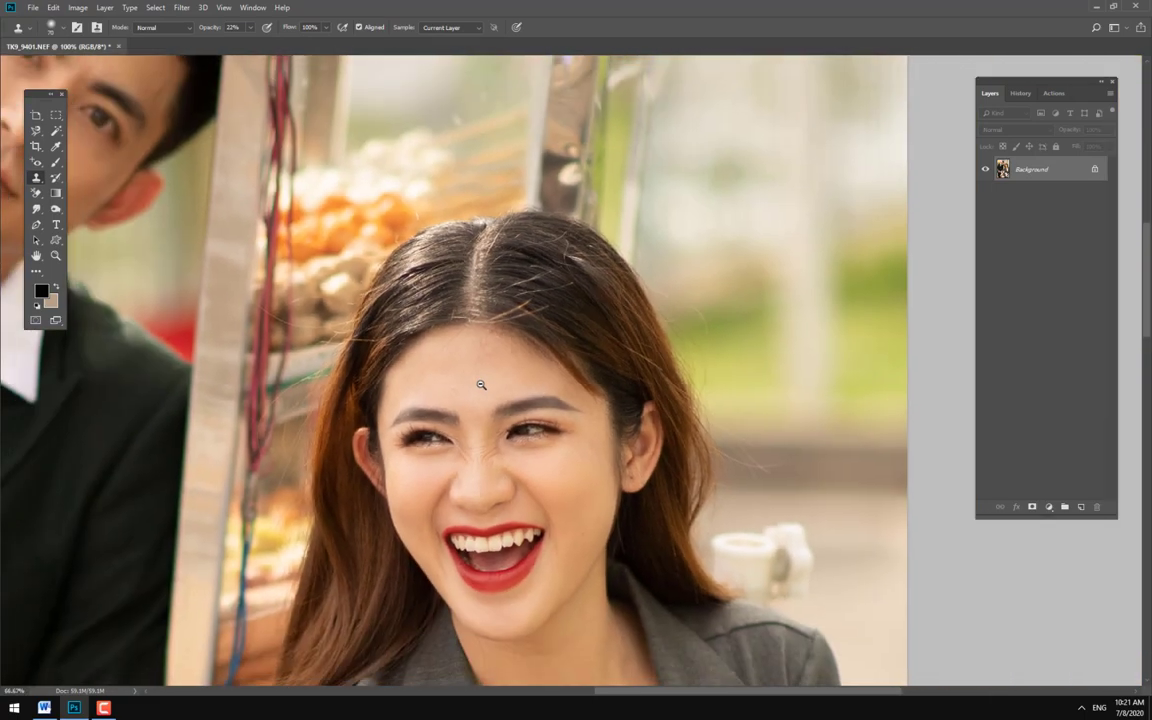
scroll(498, 322, down, 2)
scroll(540, 340, up, 1)
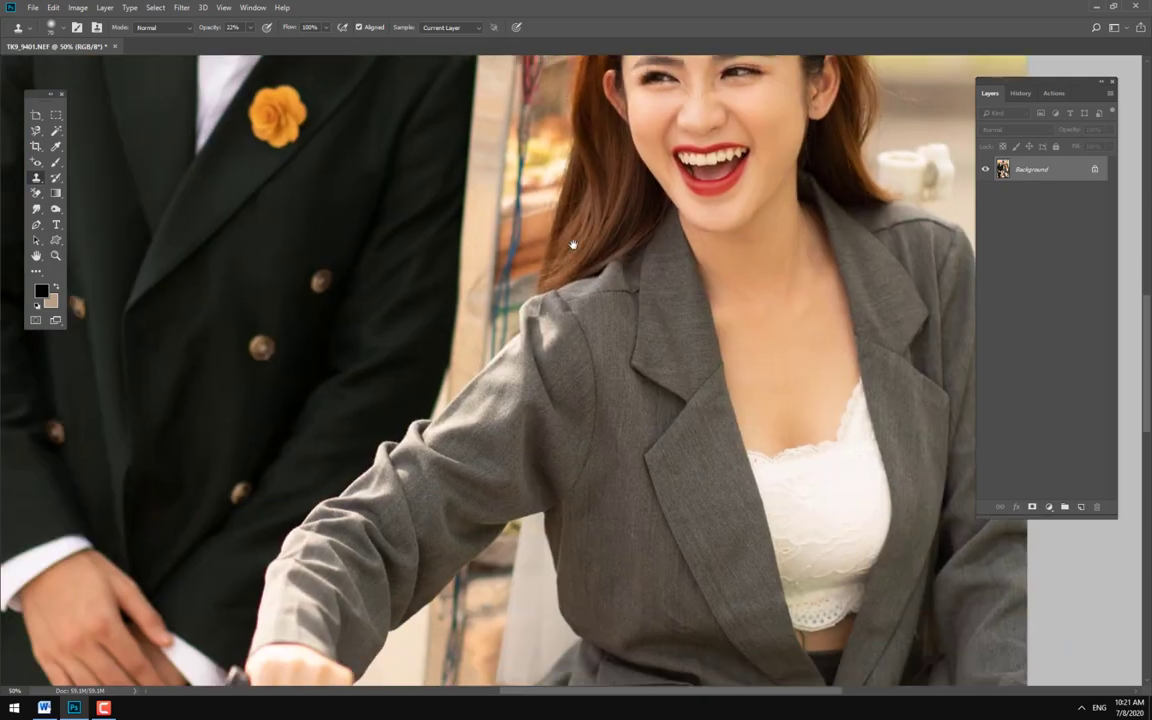
scroll(627, 304, down, 1)
scroll(637, 252, up, 3)
scroll(536, 337, left, 5)
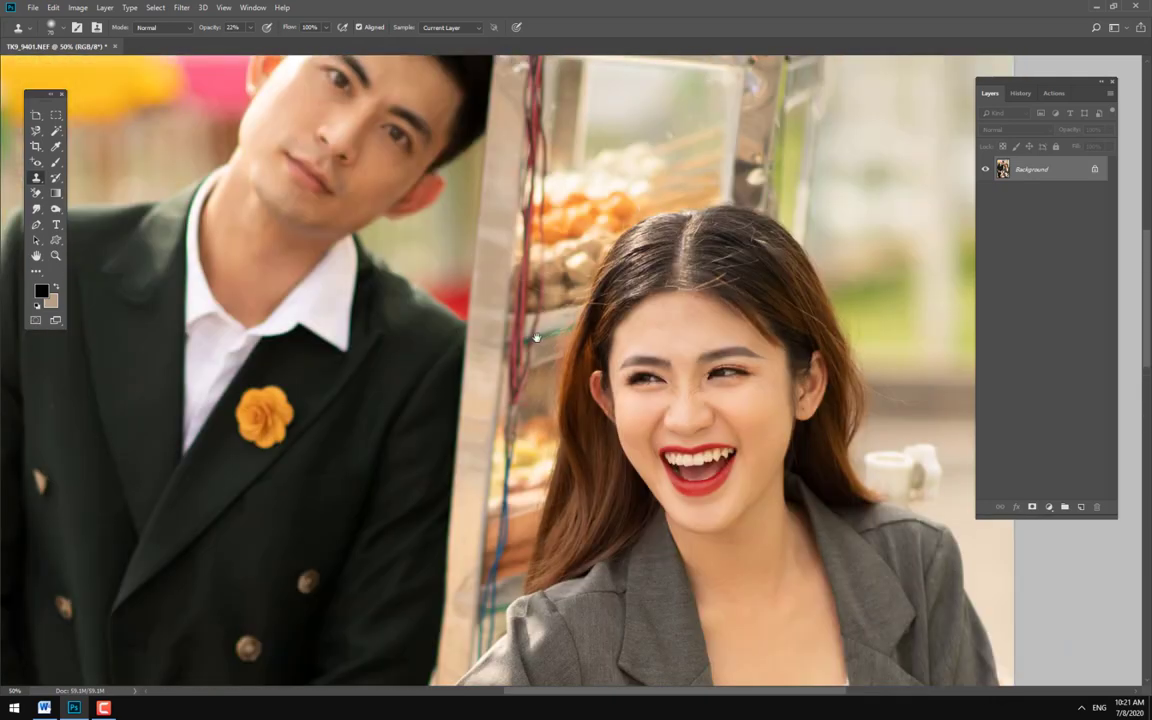
scroll(398, 284, right, 1)
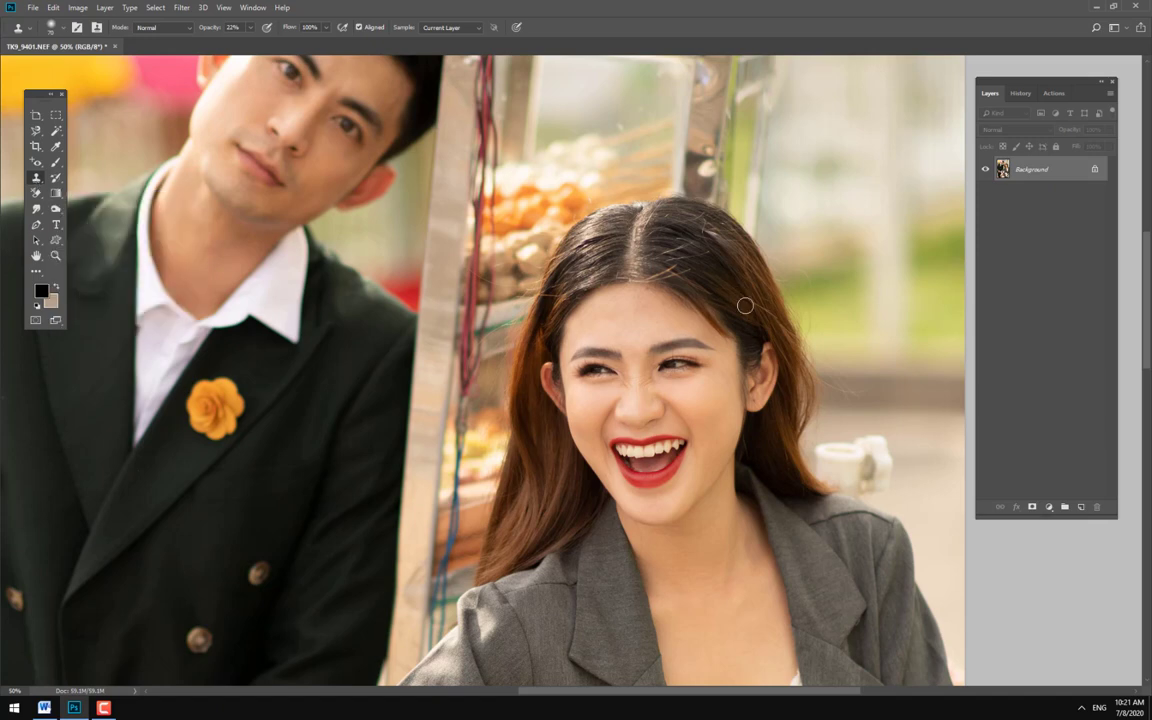
- Zoom to 200% on the forehead and clone clean skin across it at 22% opacity
scroll(689, 450, right, 5)
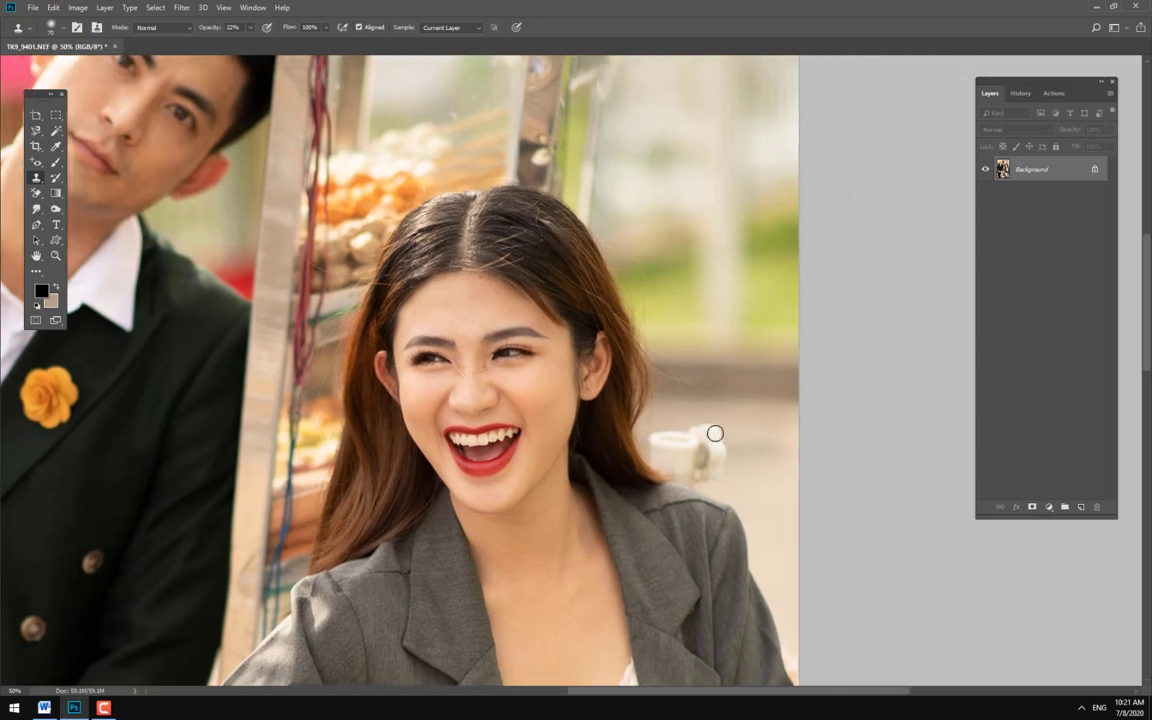
scroll(650, 416, up, 2)
scroll(560, 370, down, 1)
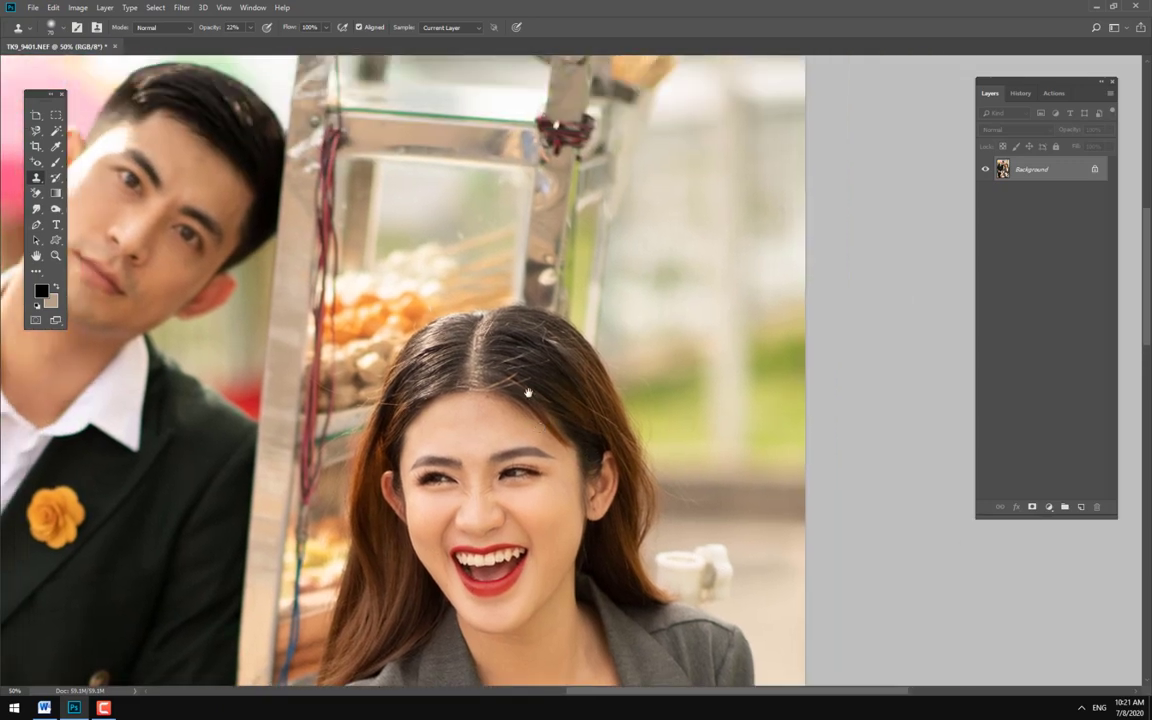
scroll(530, 402, down, 1)
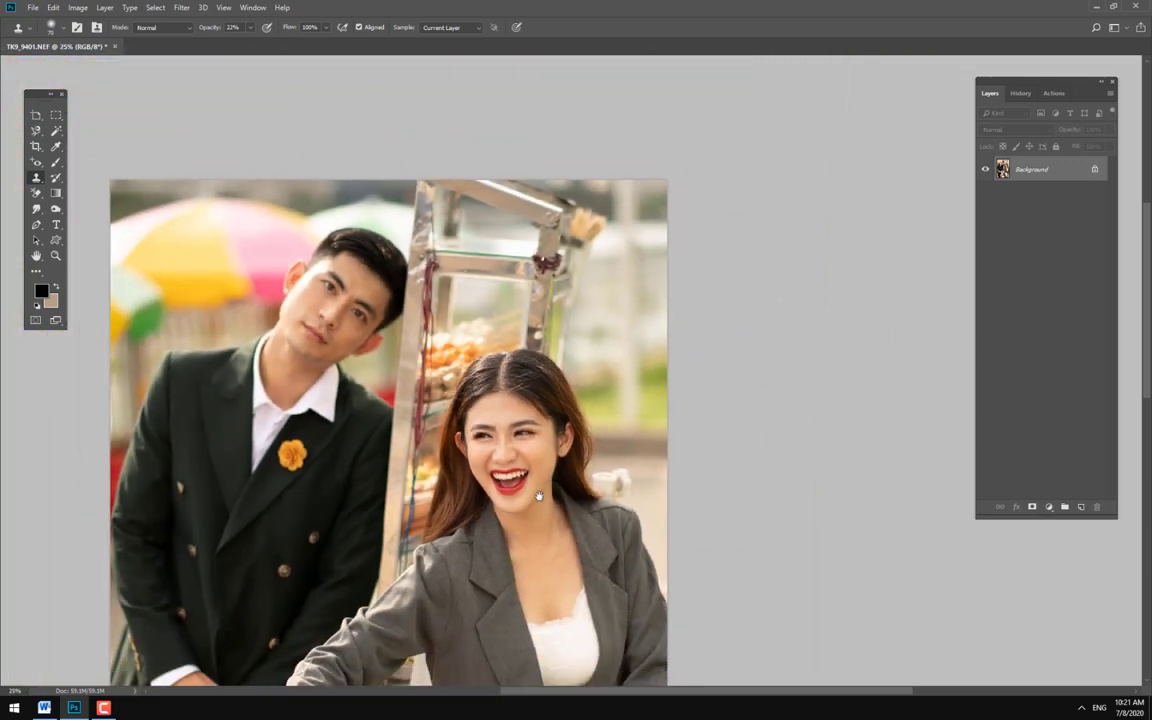
scroll(539, 496, down, 10)
scroll(489, 160, down, 5)
scroll(475, 242, up, 5)
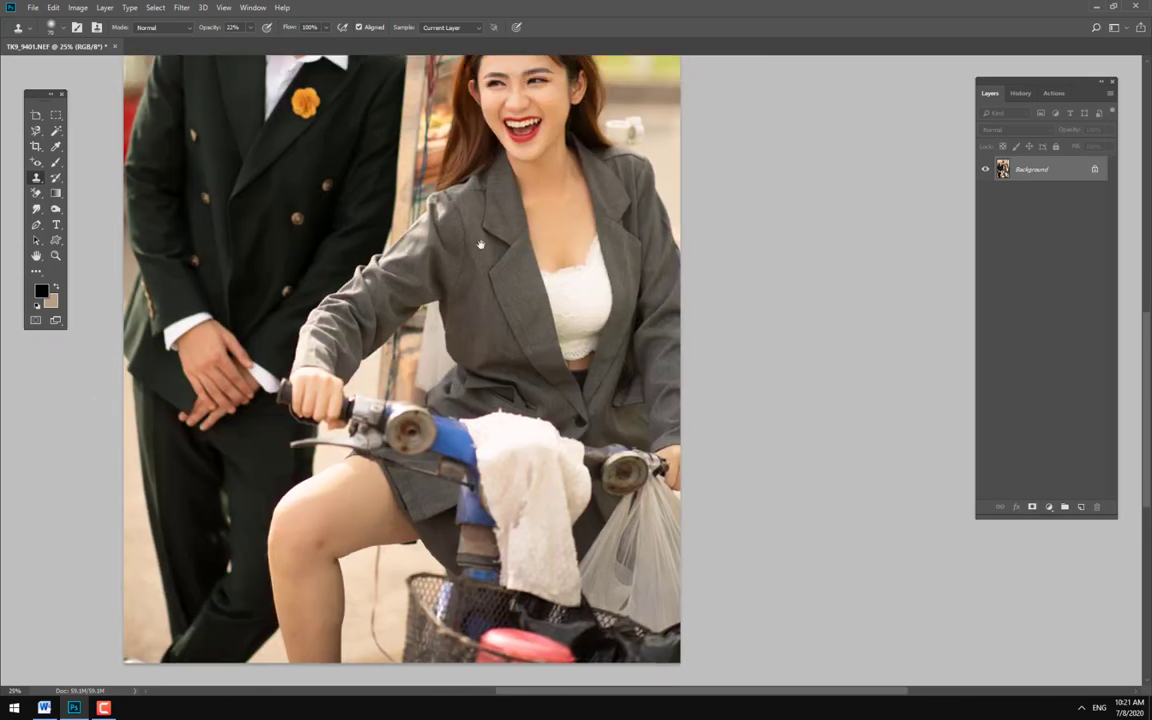
scroll(450, 280, up, 5)
scroll(420, 330, up, 2)
scroll(405, 357, up, 2)
scroll(408, 355, up, 3)
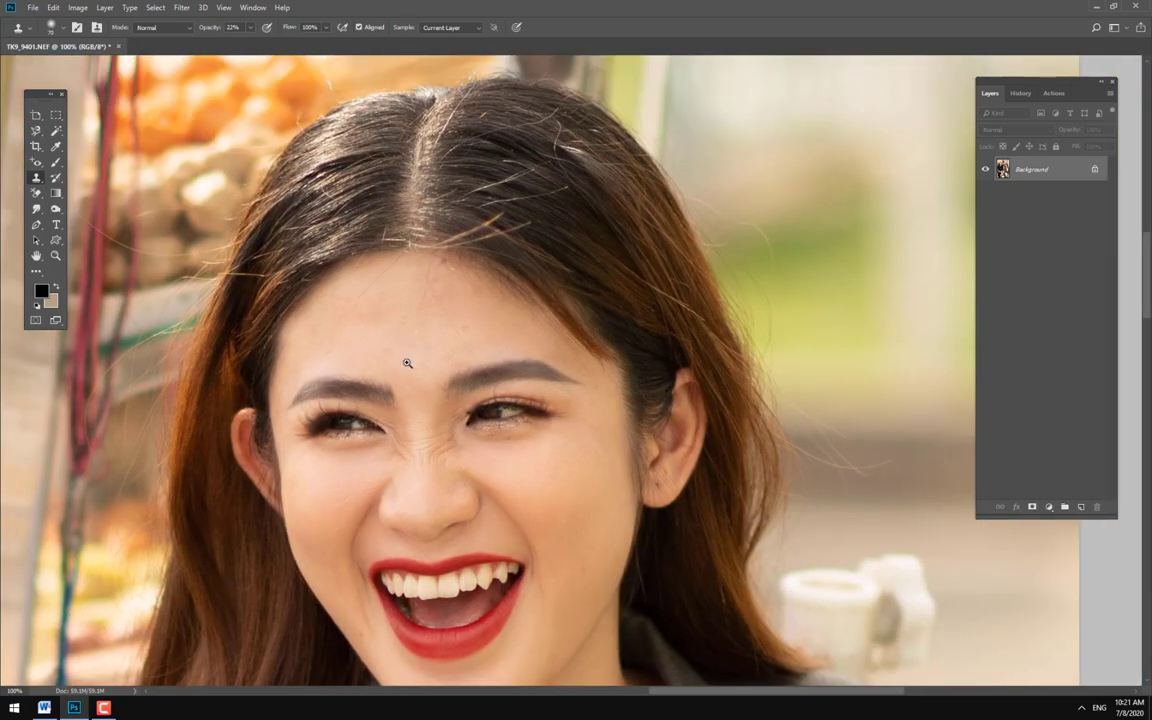
scroll(400, 352, up, 2)
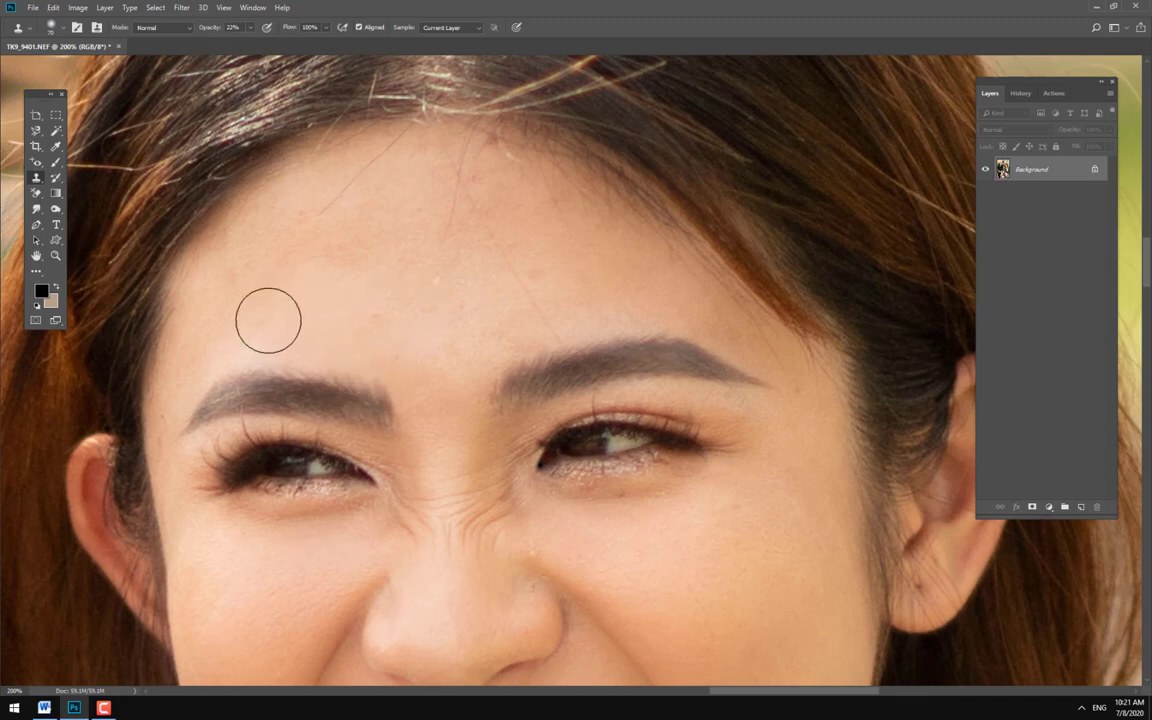
alt+click(280, 271)
drag(290, 289, 380, 302)
- Resample forehead skin and clone over the upper forehead and above the left eyebrow
alt+click(429, 316)
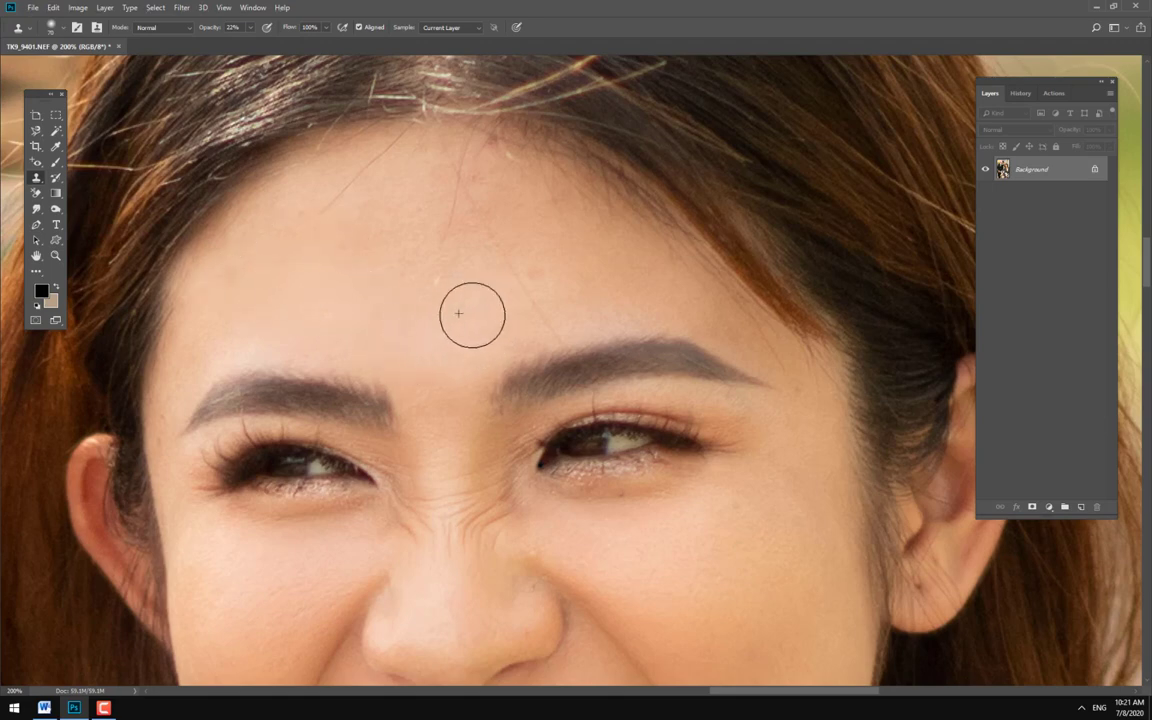
mouse_move(472, 315)
mouse_down()
mouse_move(440, 275)
mouse_move(393, 255)
mouse_up()
drag(332, 301, 391, 337)
drag(321, 329, 350, 333)
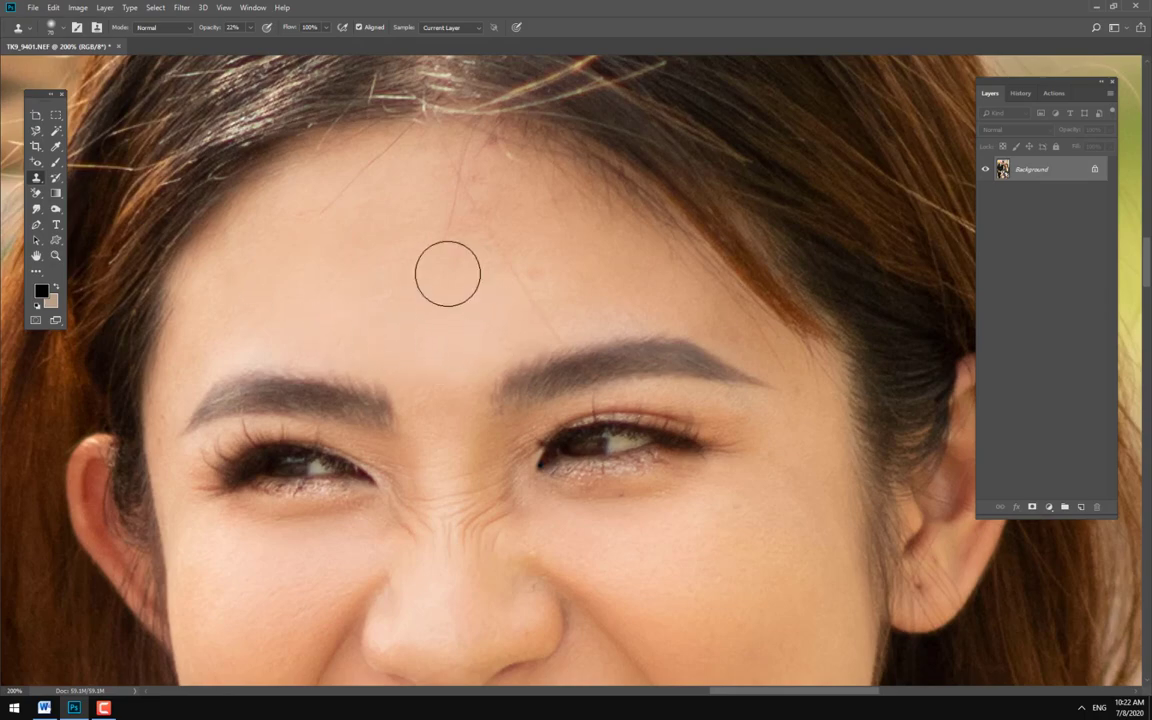
- Compare the original TK9_9401.NEF snapshot against the latest Clone Stamp result
scroll(419, 360, down, 3)
scroll(458, 329, up, 1)
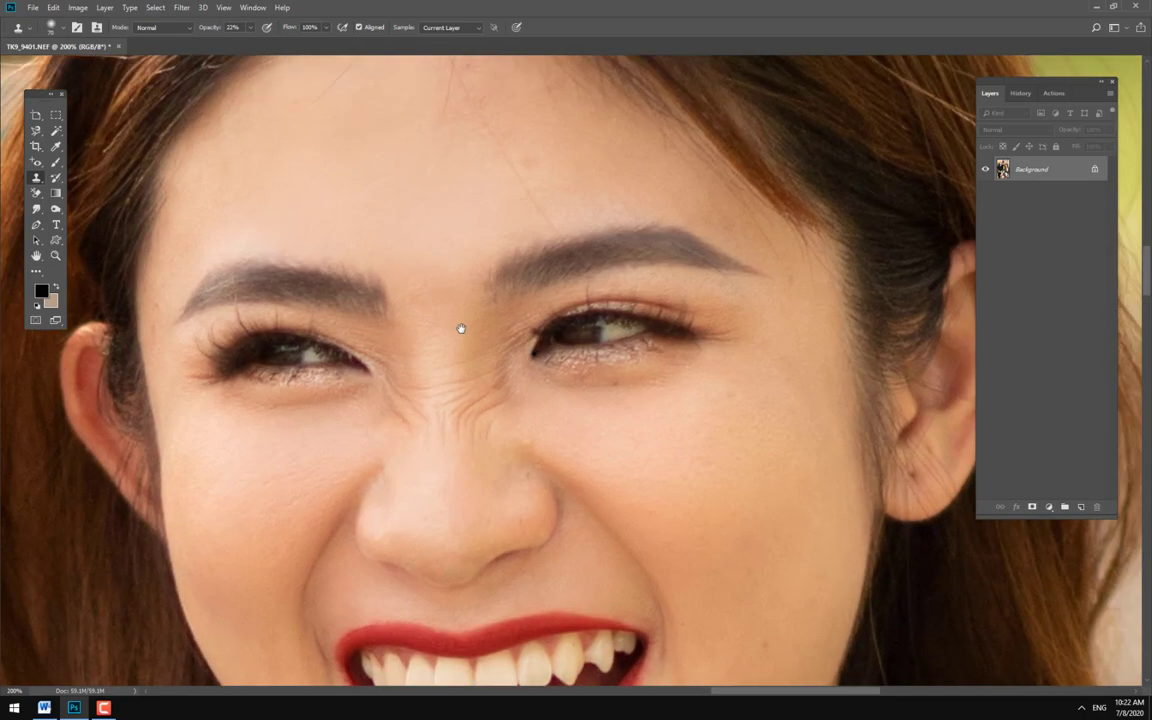
scroll(458, 329, down, 3)
scroll(424, 314, up, 2)
scroll(424, 314, down, 2)
scroll(326, 301, down, 1)
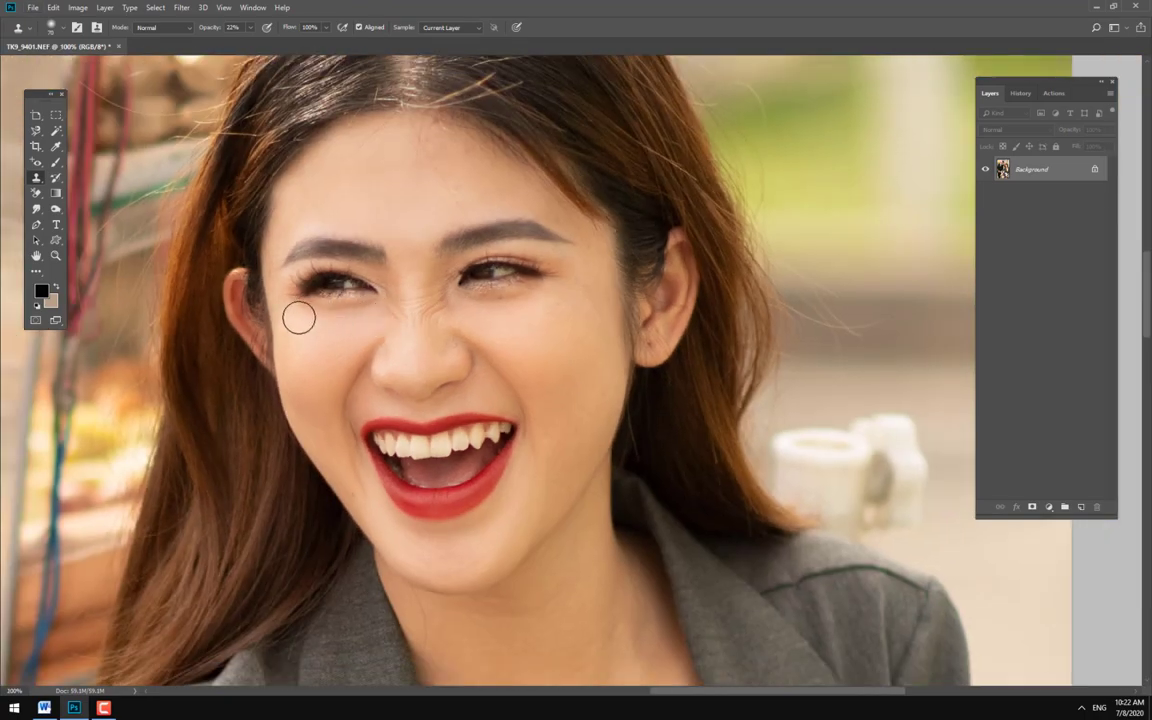
scroll(453, 318, right, 1)
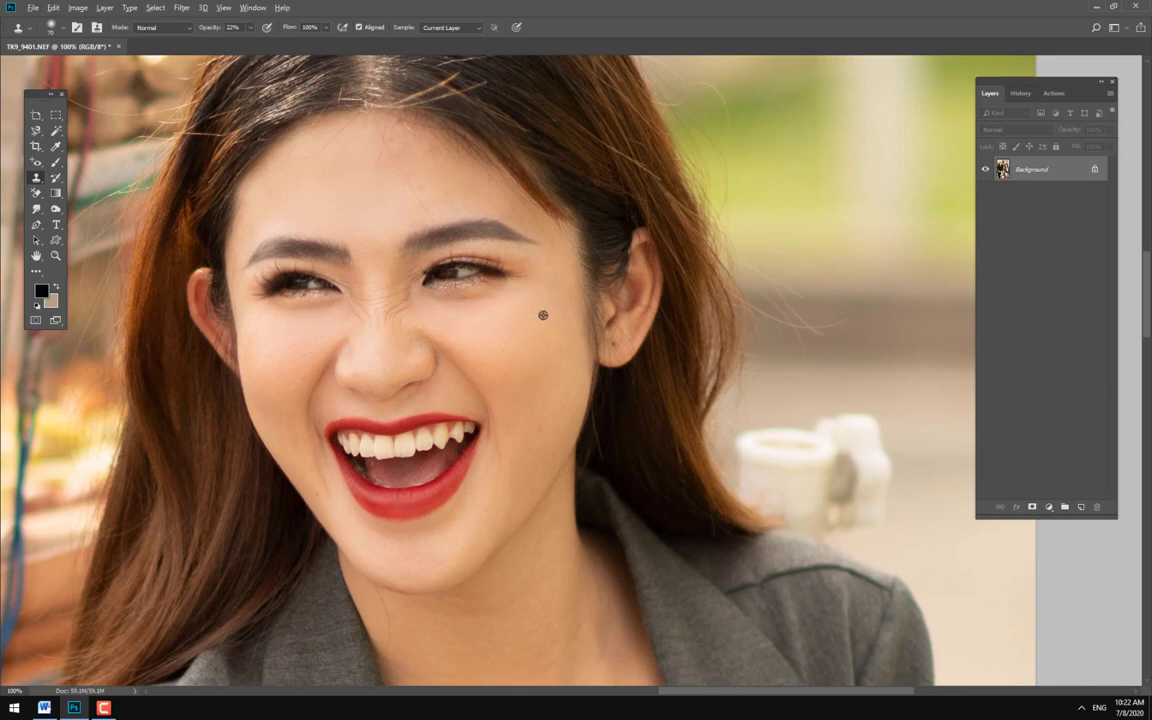
scroll(538, 375, down, 1)
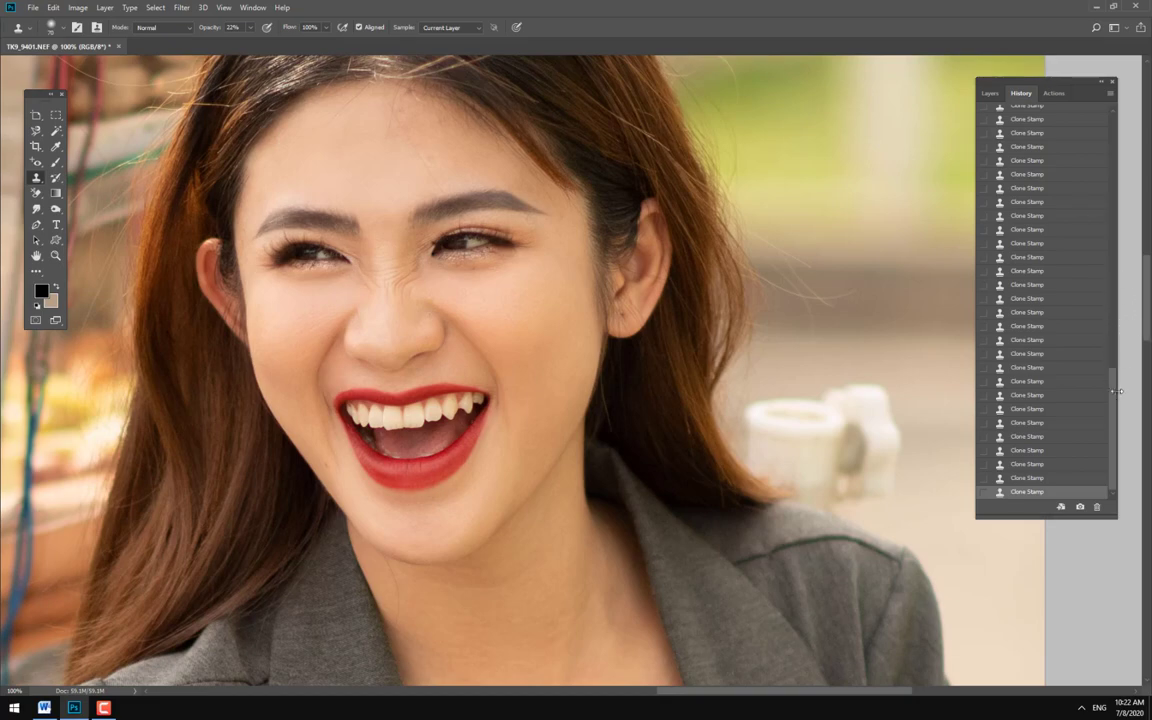
scroll(1050, 215, up, 10)
click(1026, 115)
key(ctrl+plus)
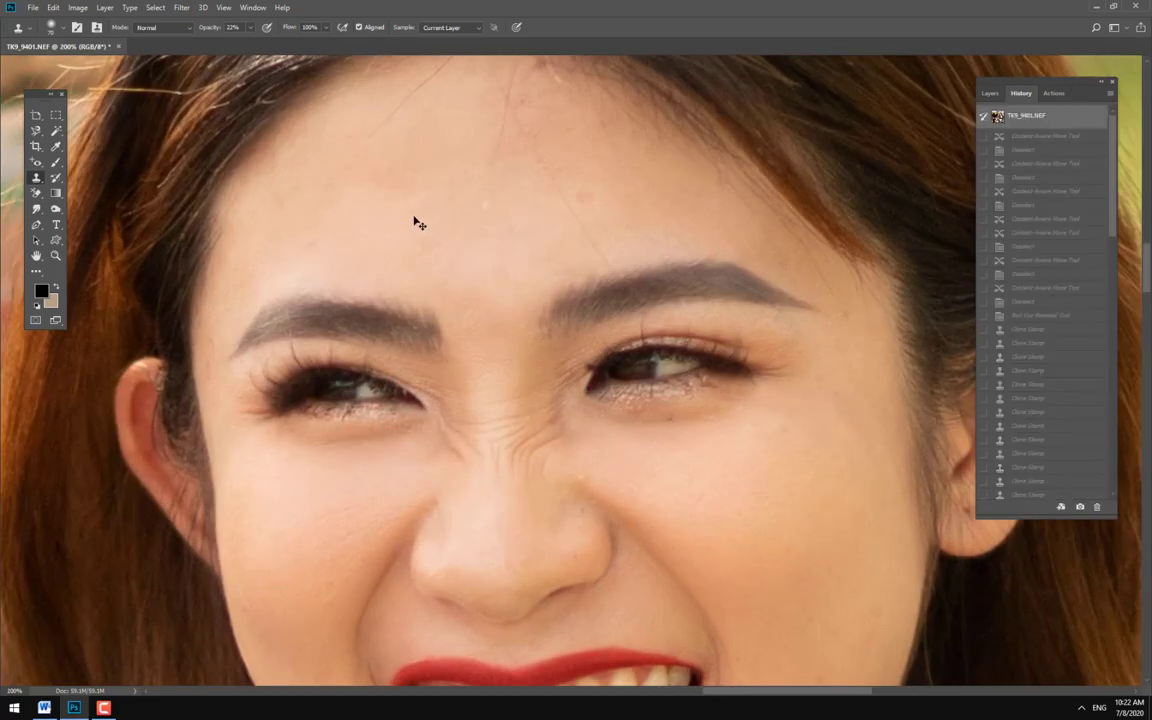
key(ctrl+z)
key(ctrl+minus)
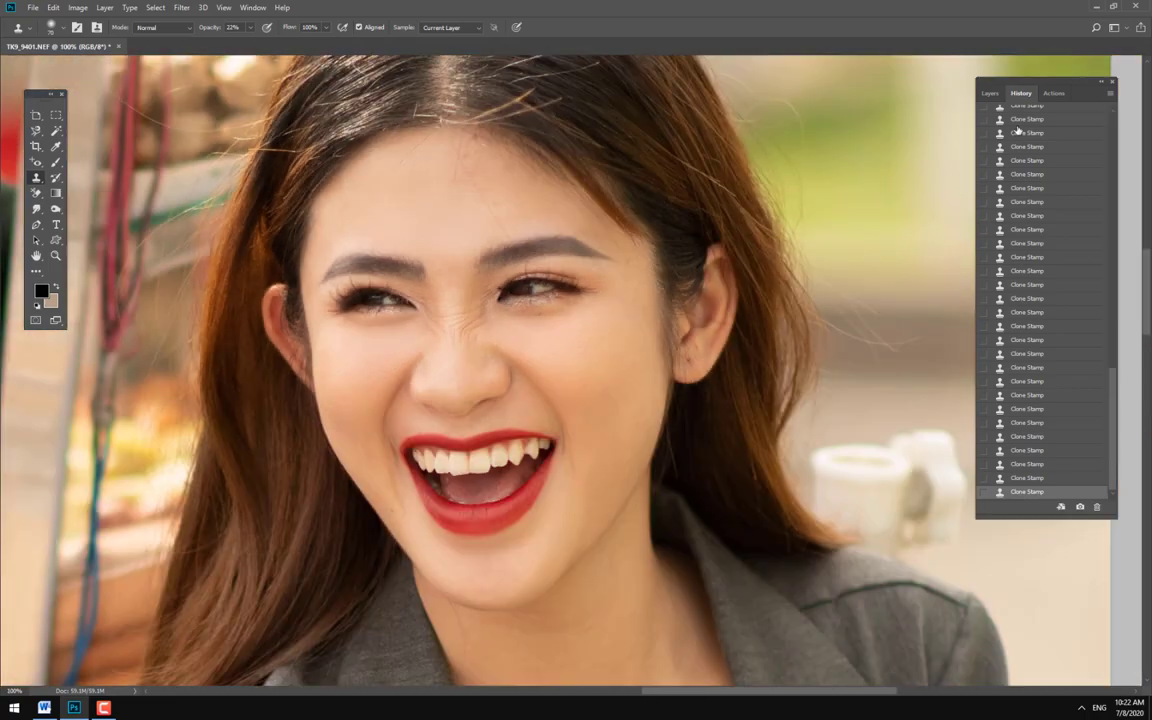
- Revert the photo to the original TK9_9401.NEF snapshot in the History panel
click(989, 95)
click(1021, 93)
scroll(1115, 373, up, 15)
click(1025, 116)
drag(776, 460, 499, 342)
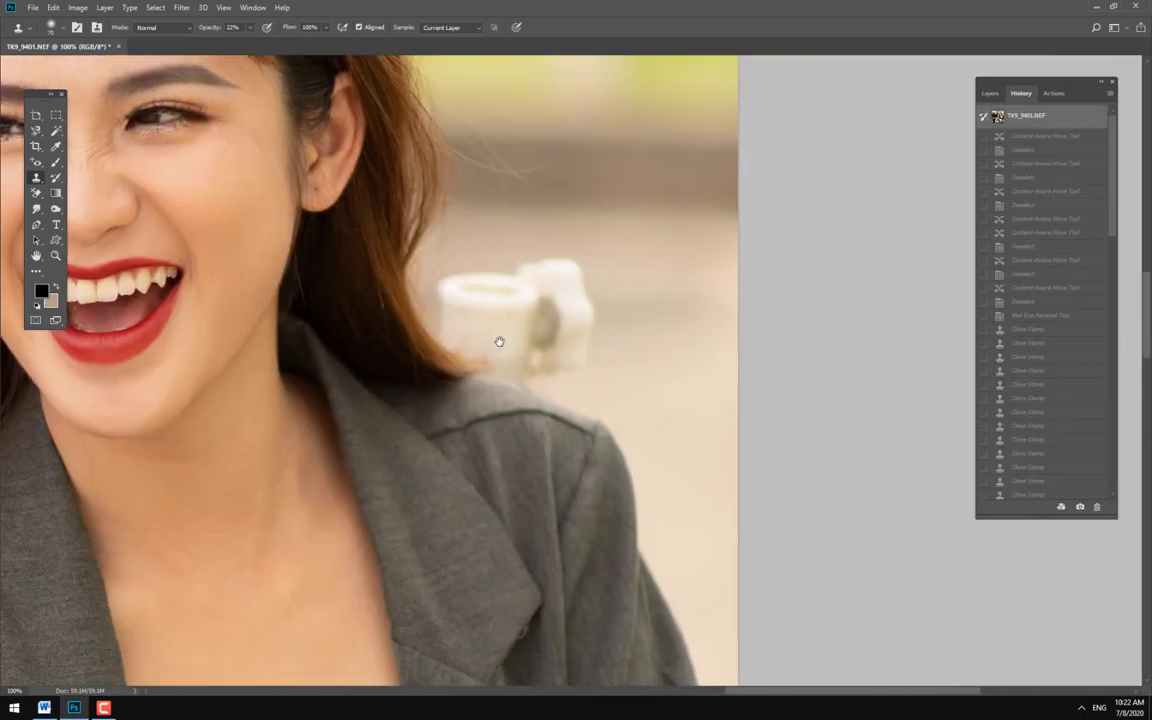
- Switch to the Clone Stamp tool and raise its opacity to 100%
key(p)
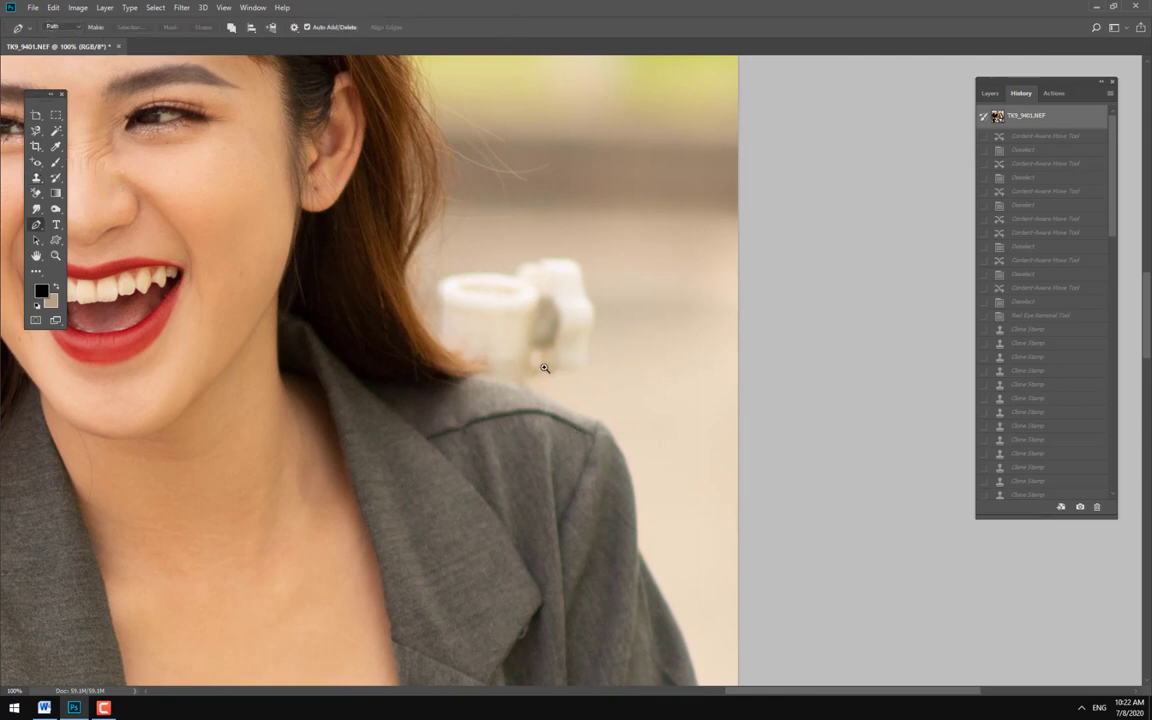
key(s)
right_click(560, 336)
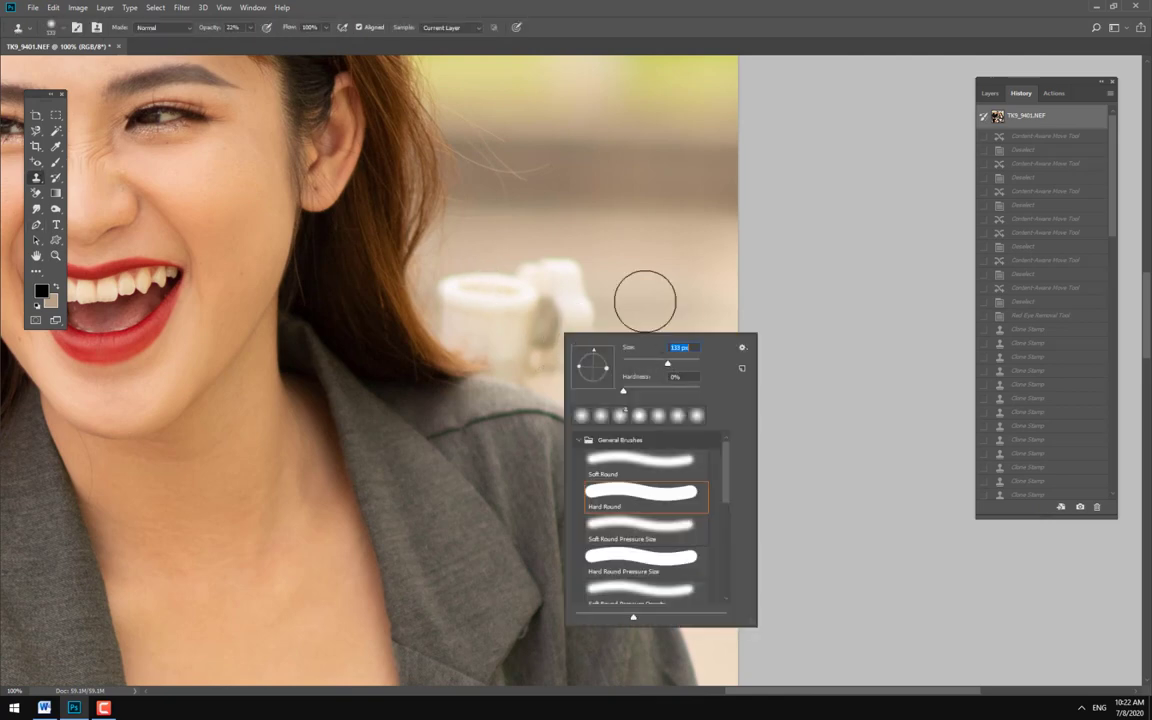
key(Escape)
drag(226, 166, 283, 216)
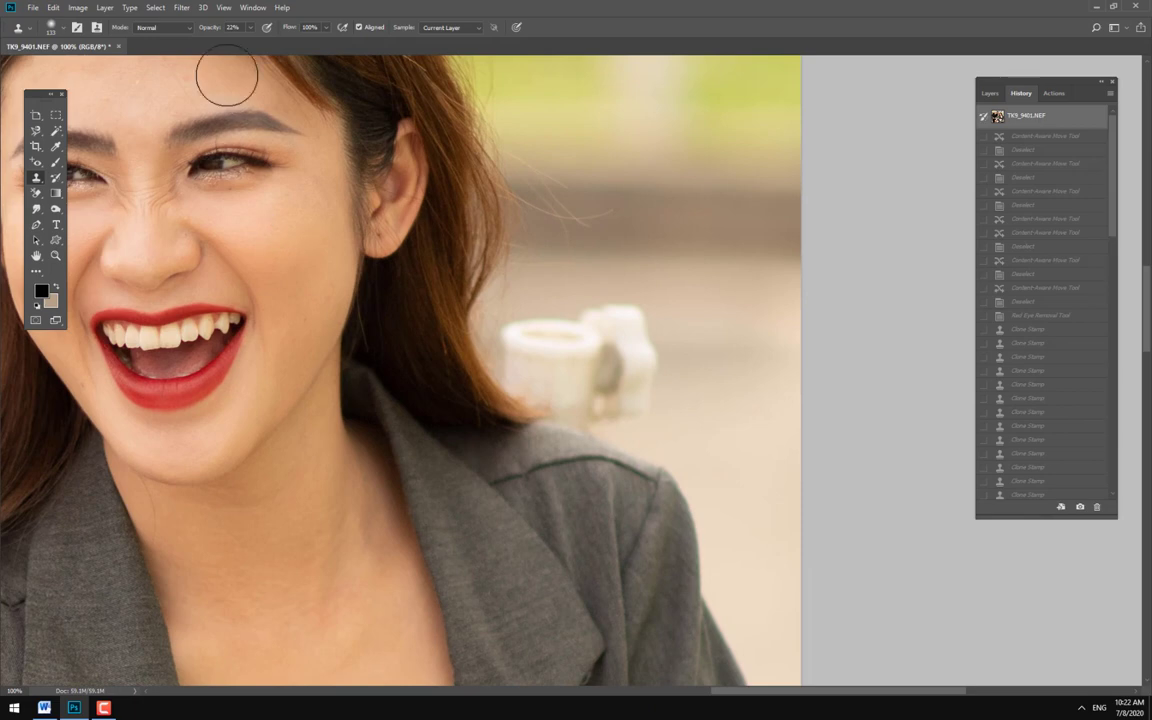
drag(250, 27, 270, 38)
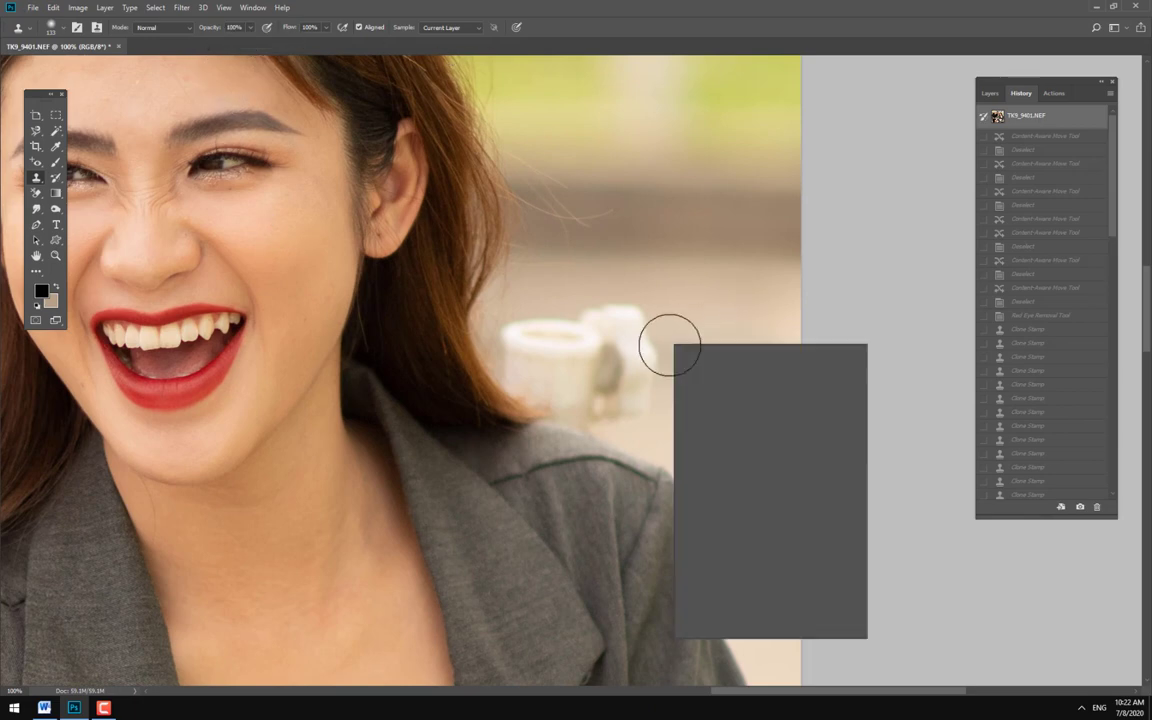
key(Escape)
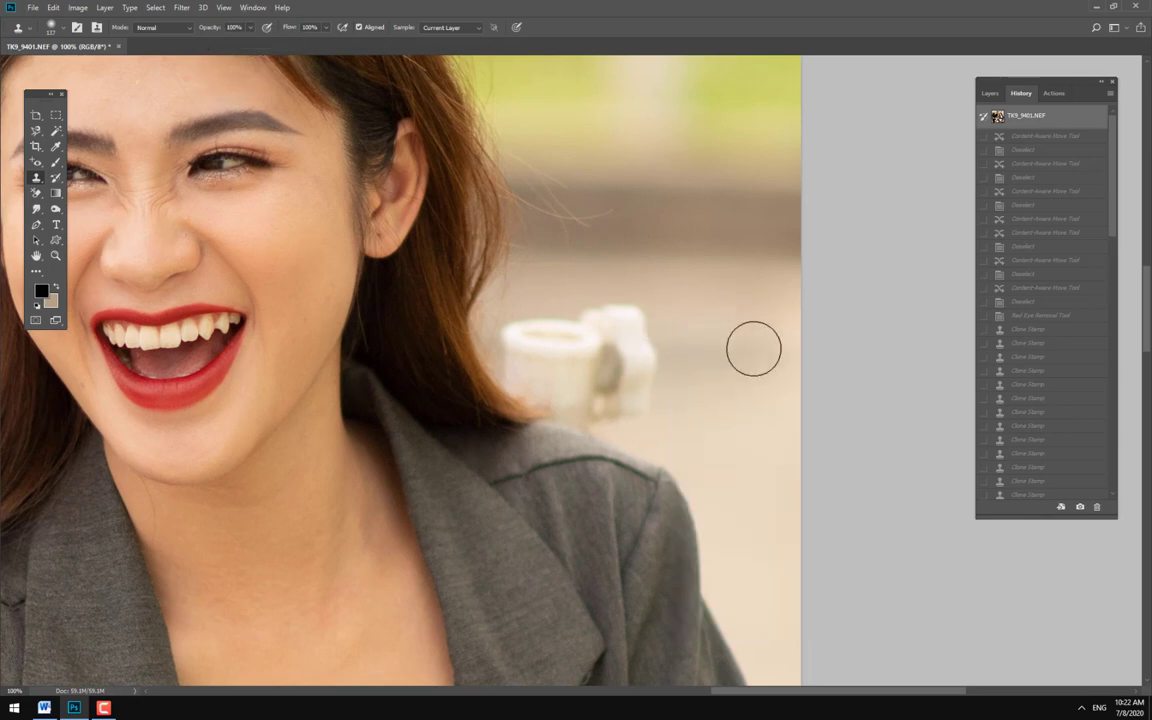
- Sample background beside the cups and stamp it over the white cups until they disappear
alt+click(725, 327)
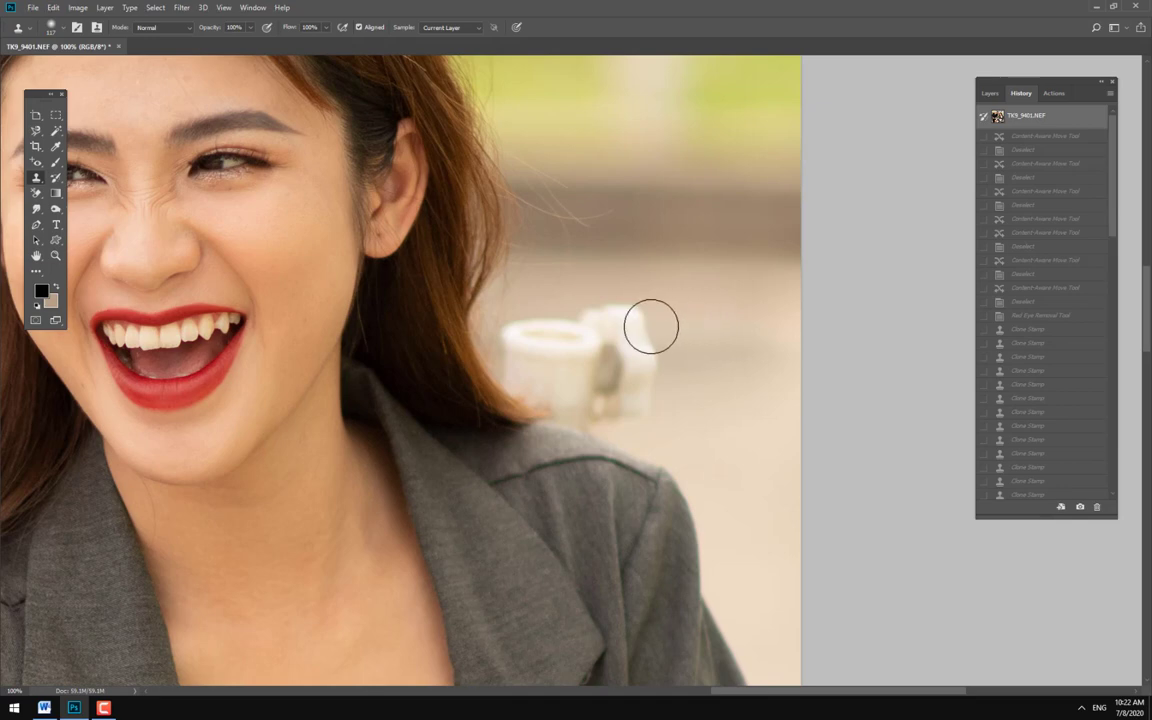
click(634, 327)
click(600, 328)
click(590, 330)
click(580, 332)
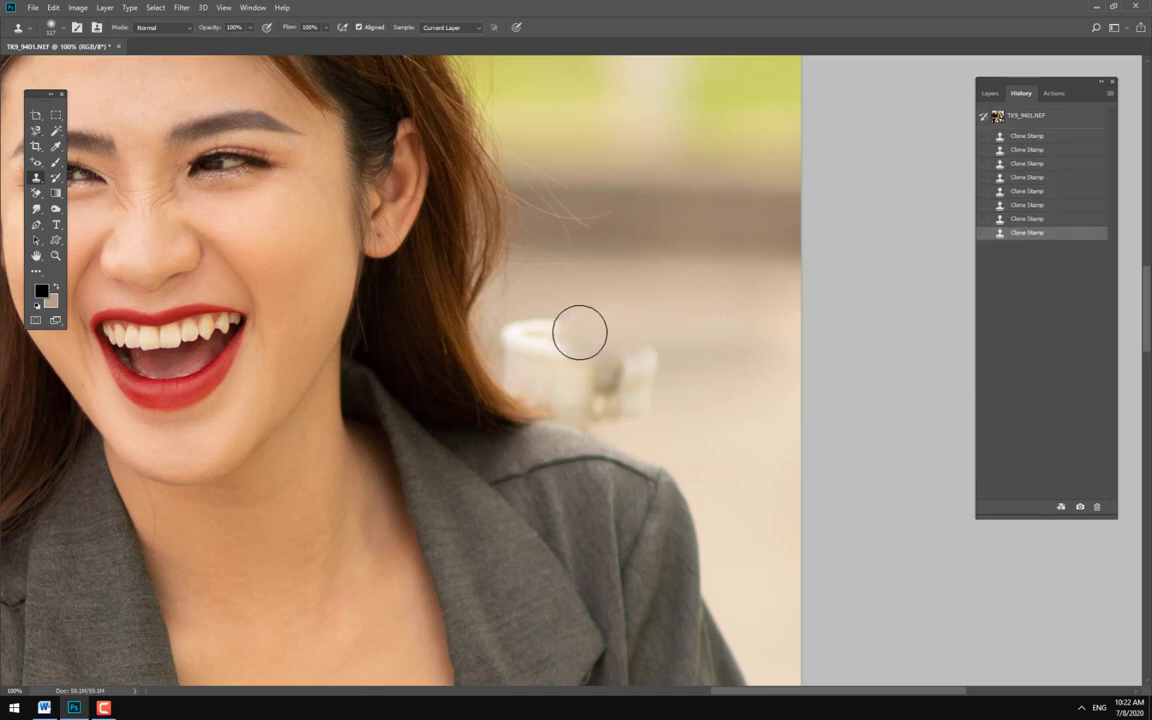
click(514, 301)
click(500, 301)
click(584, 328)
click(558, 331)
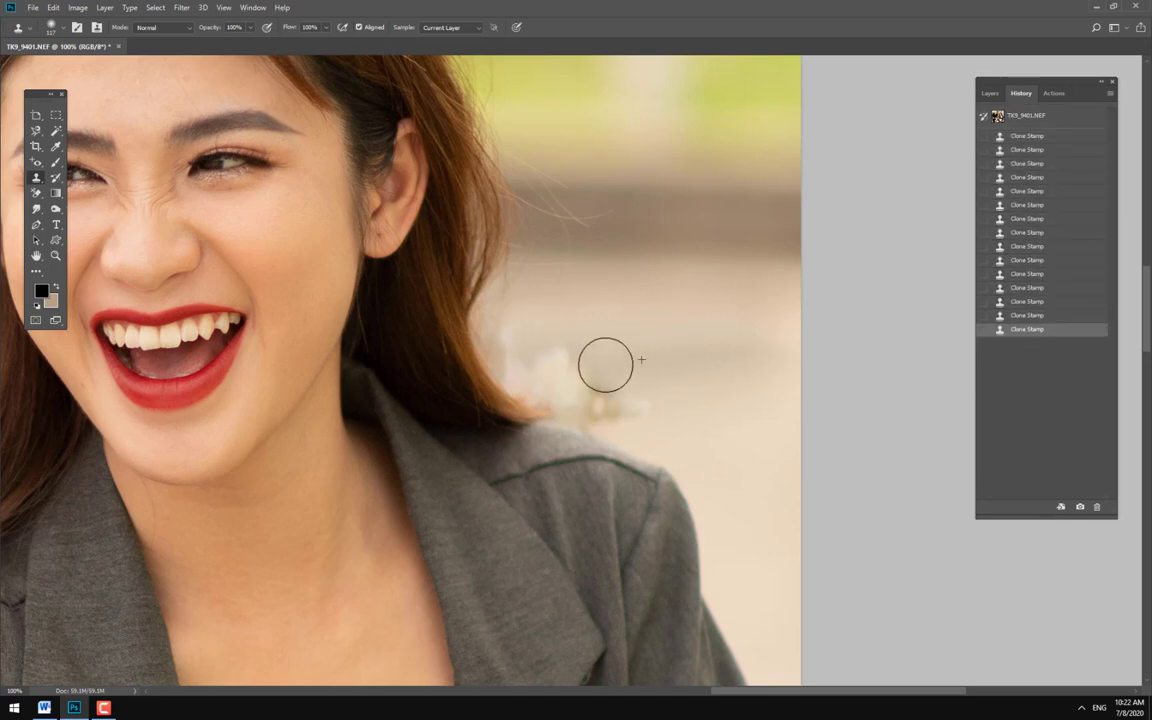
click(580, 362)
click(548, 360)
click(600, 392)
click(605, 405)
click(630, 410)
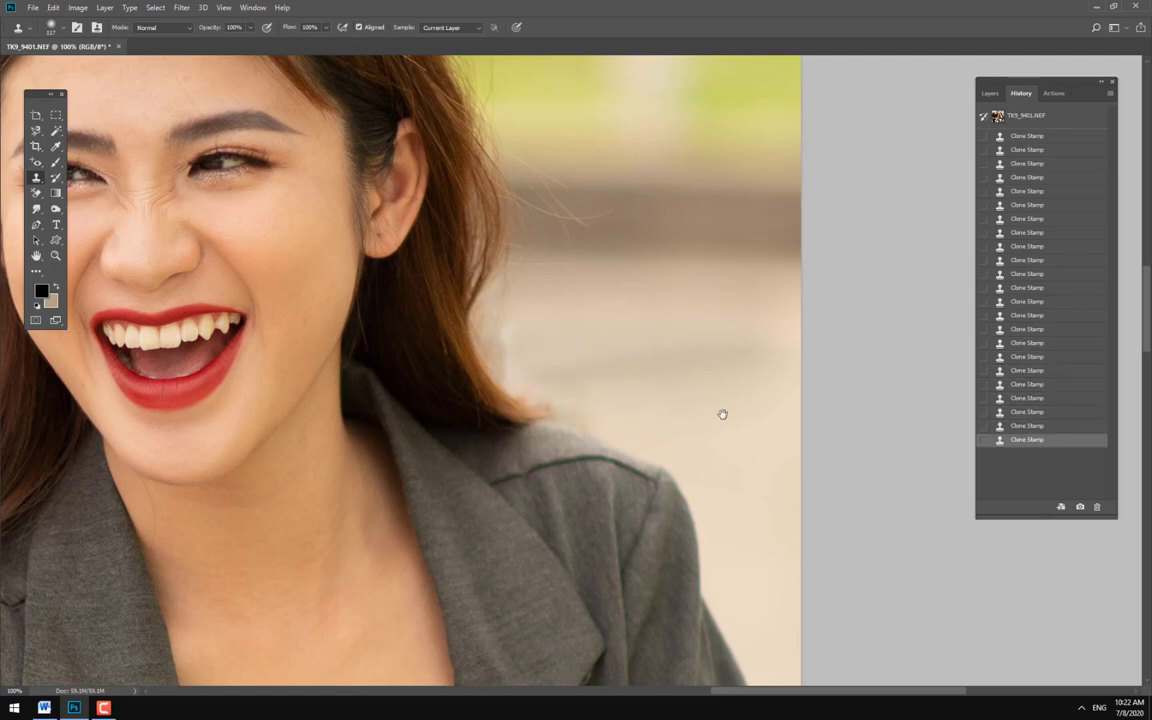
scroll(722, 414, down, 1)
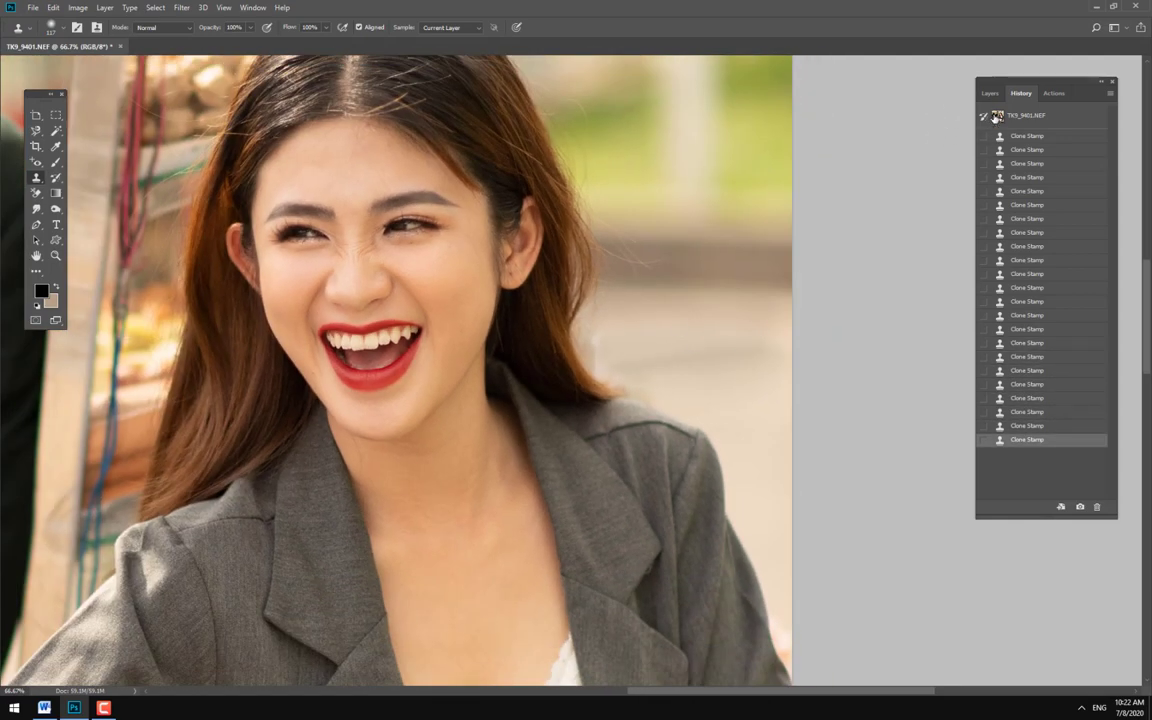
- Centre the woman's face and shrink the Clone Stamp brush to 59 px
click(989, 93)
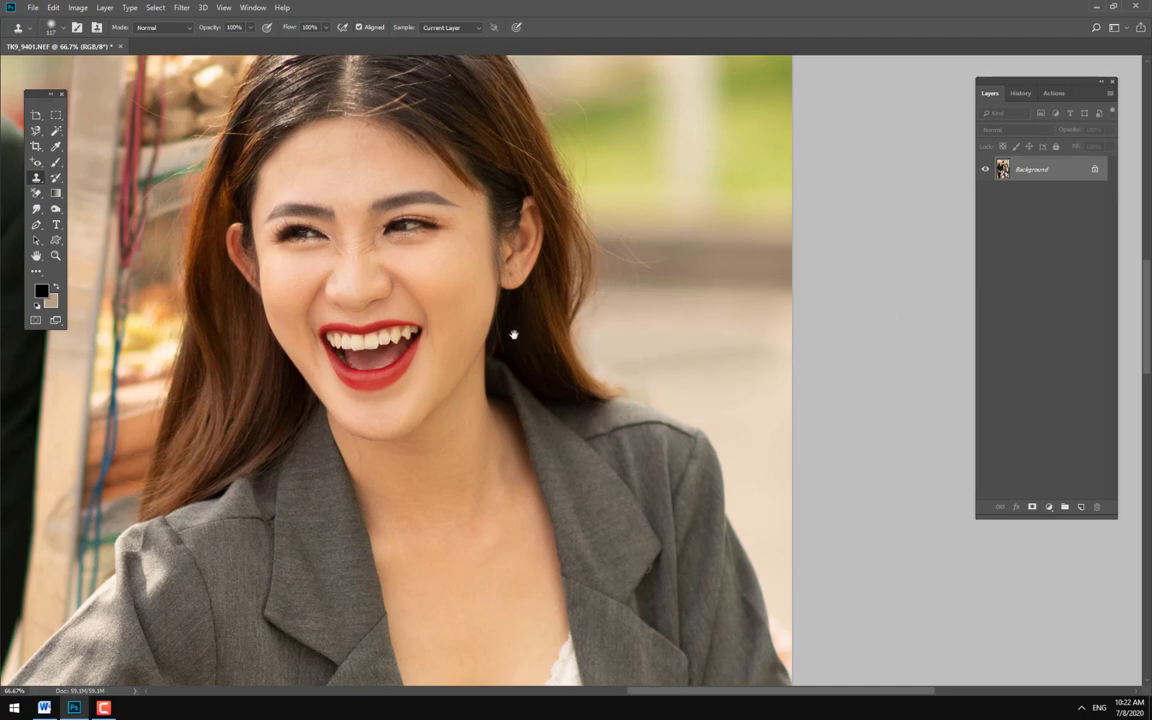
scroll(514, 334, down, 2)
scroll(401, 301, up, 1)
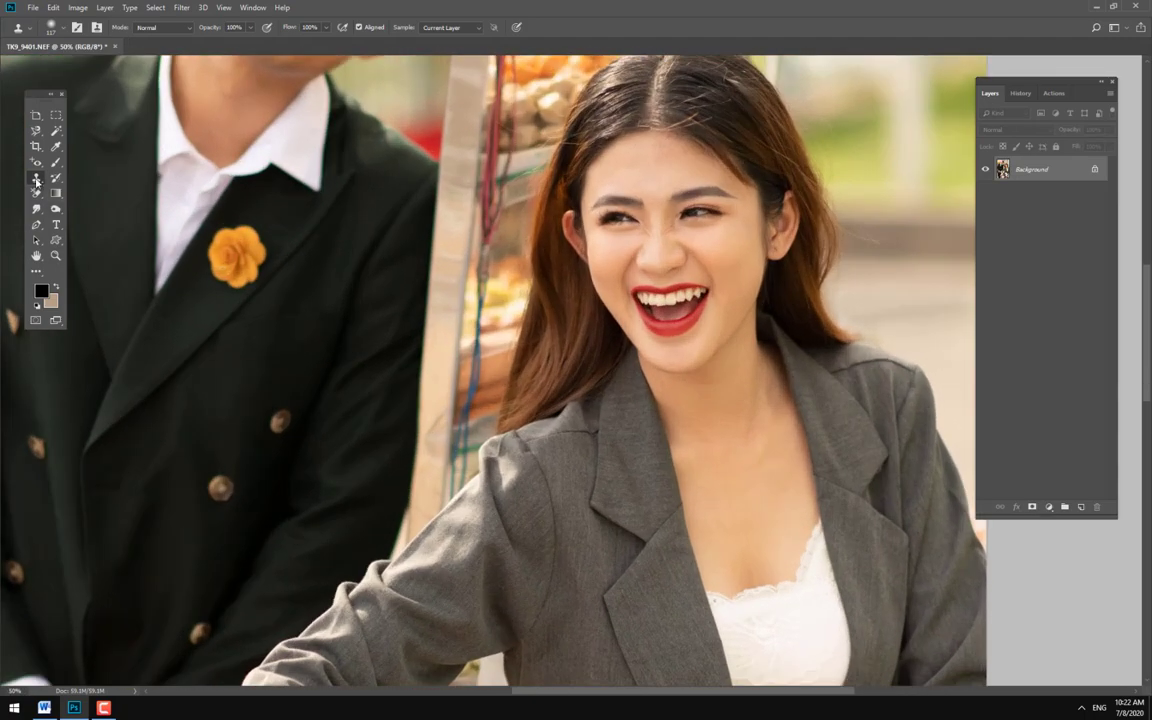
scroll(465, 350, down, 1)
scroll(465, 350, down, 1)
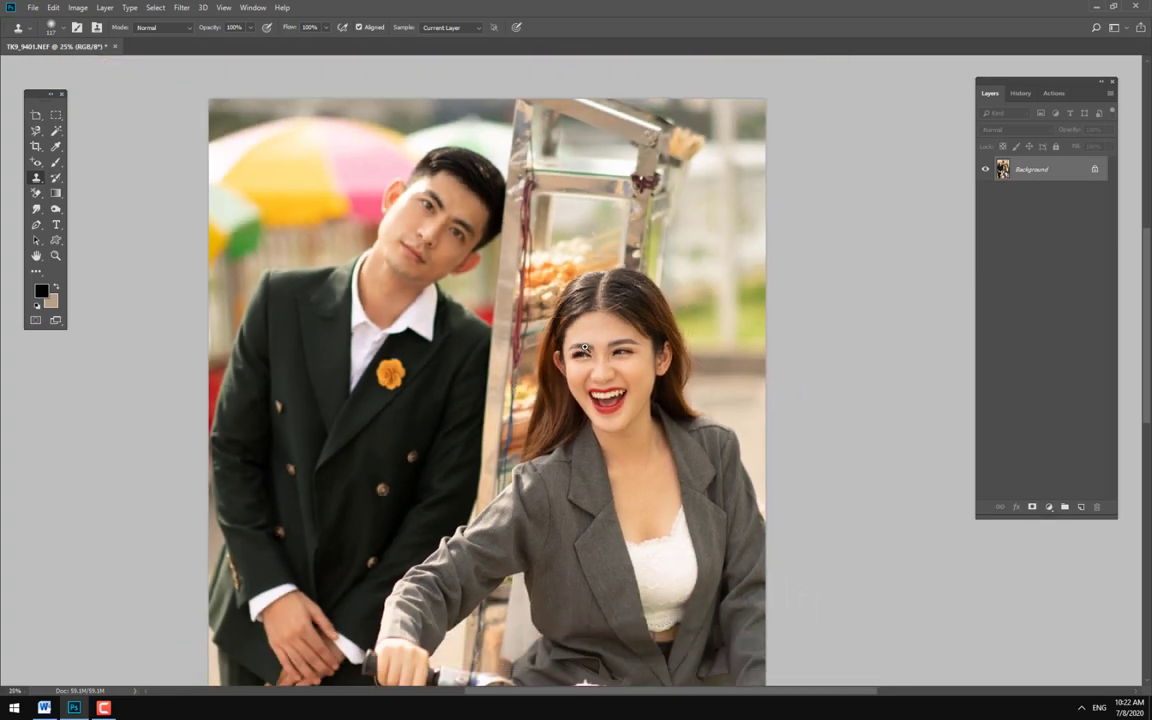
scroll(583, 348, up, 1)
scroll(640, 320, up, 1)
drag(666, 311, 496, 316)
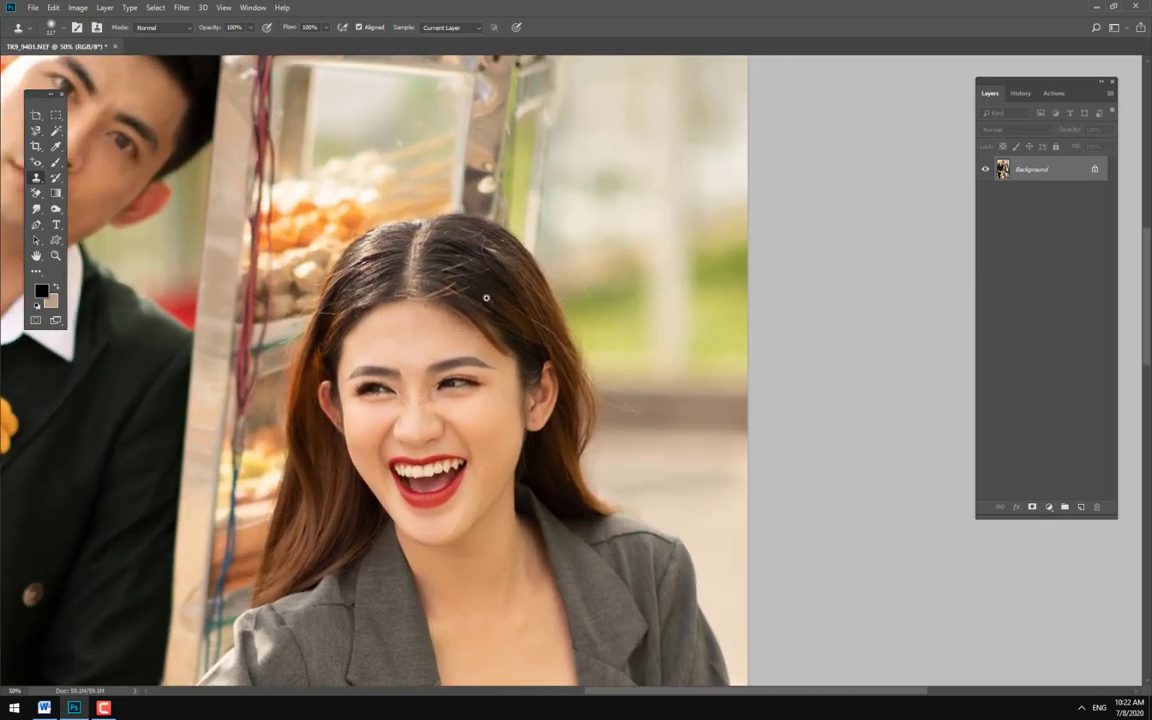
scroll(486, 297, up, 1)
scroll(494, 321, up, 1)
right_click(472, 361)
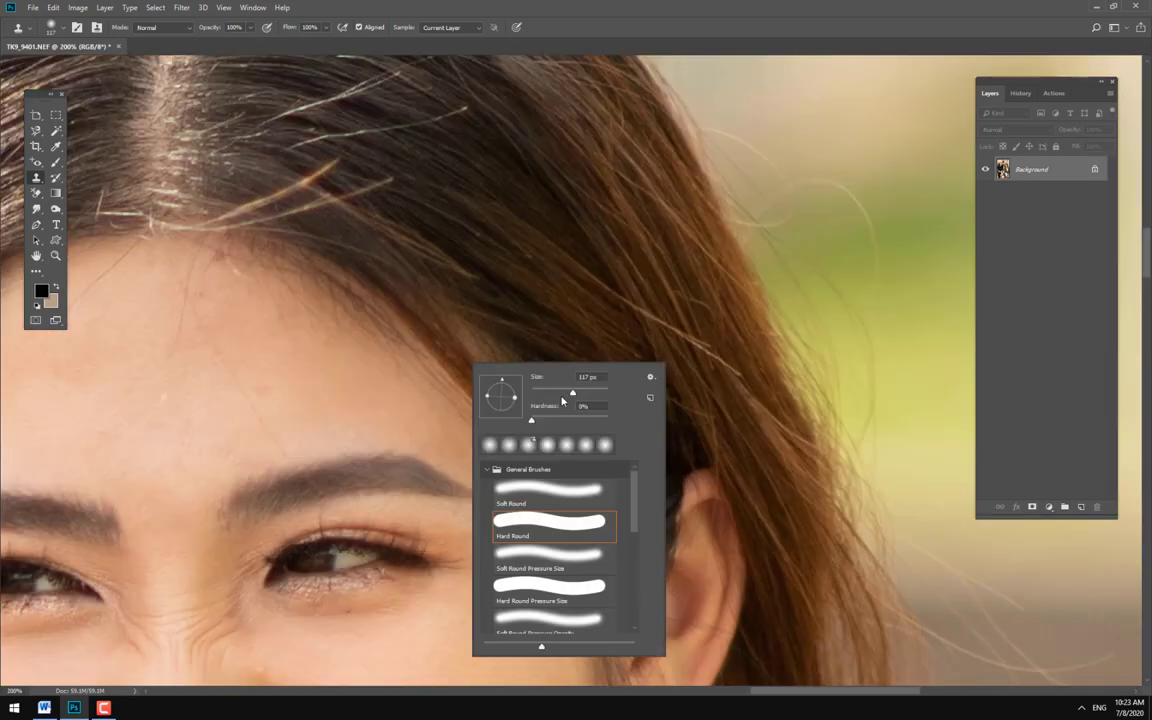
drag(572, 392, 553, 392)
key(Return)
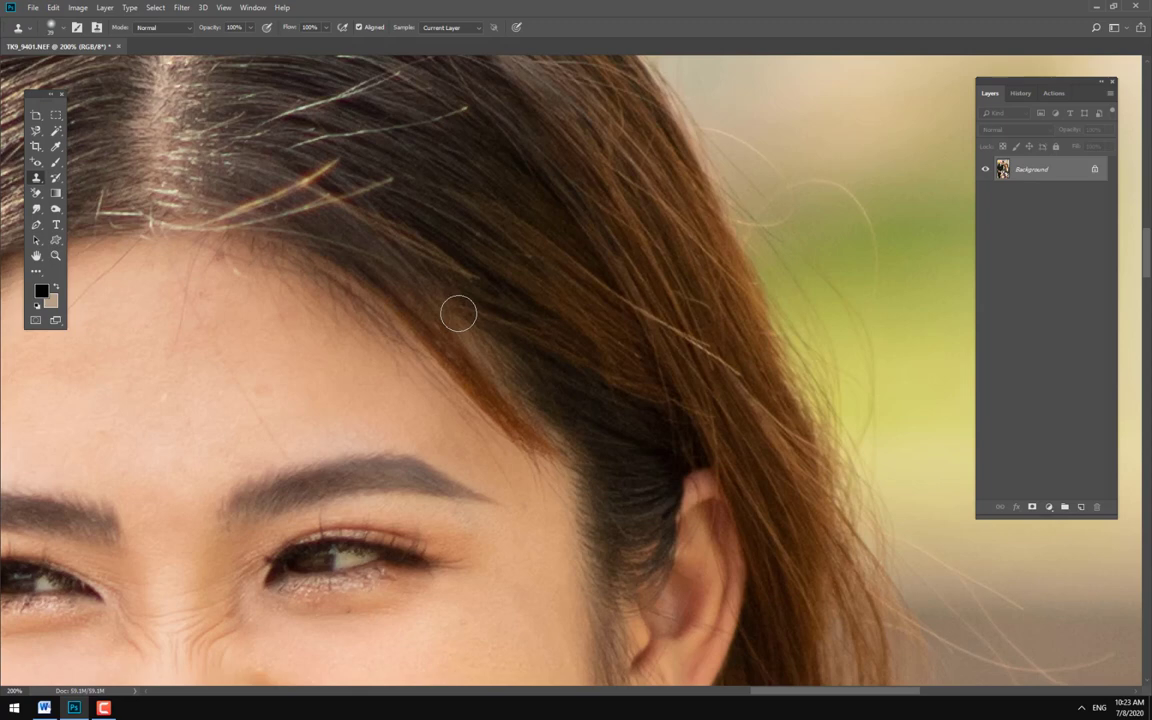
- Clone darker hair along the hairline, undo it, and repaint at about half opacity
drag(458, 313, 530, 415)
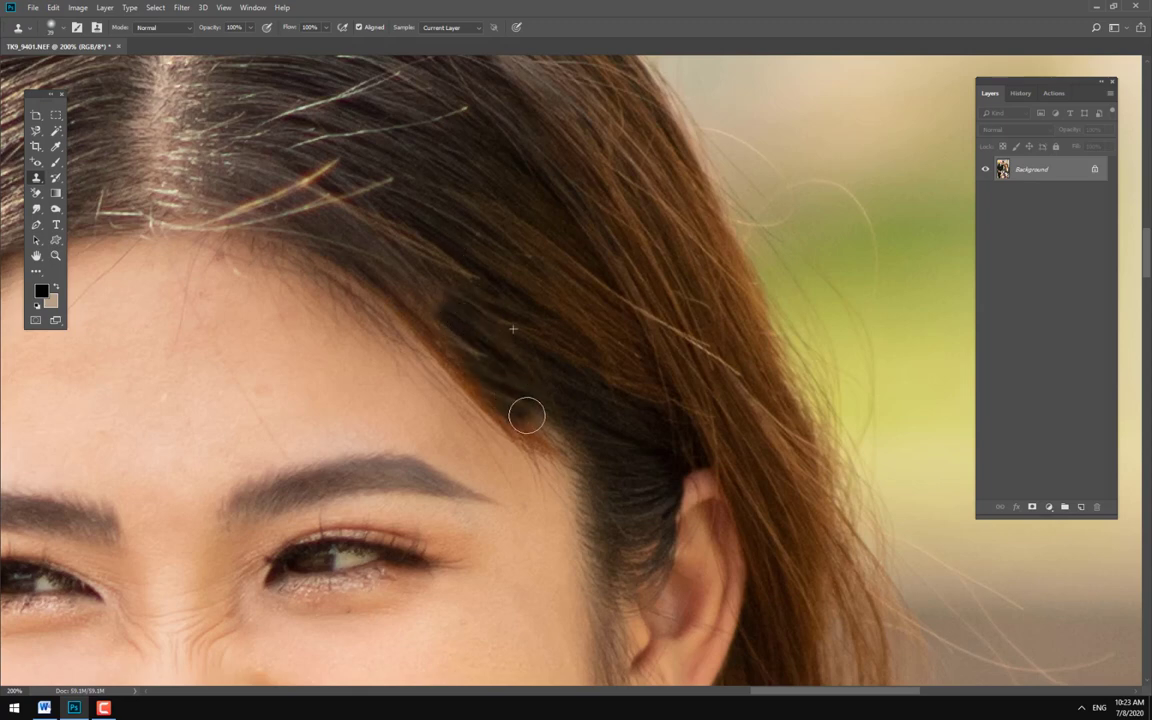
key(ctrl+z)
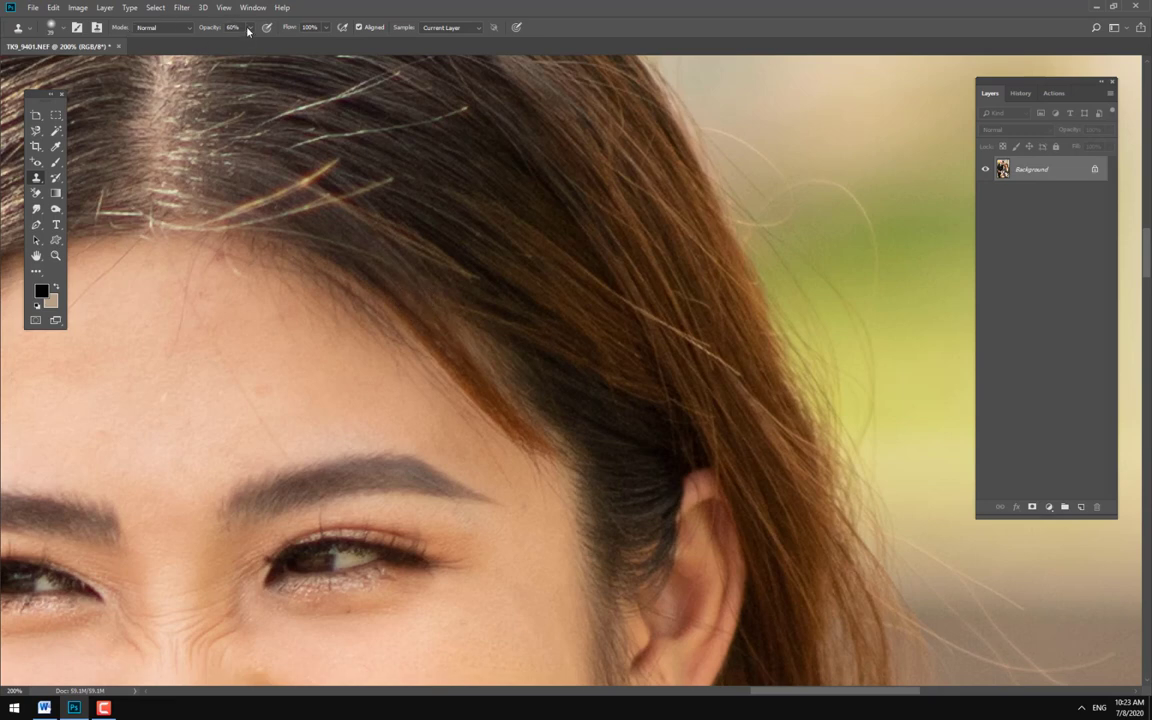
drag(248, 30, 248, 44)
drag(451, 303, 529, 422)
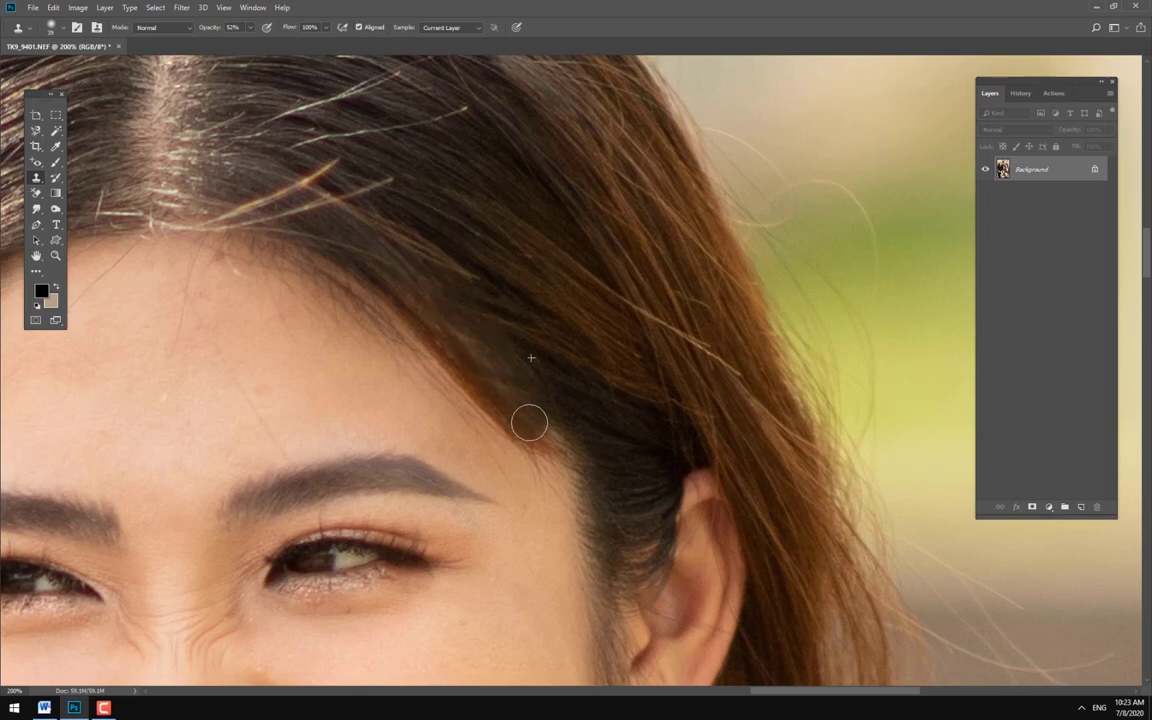
- Clone hair down the strands below the woman's ear
scroll(470, 329, down, 3)
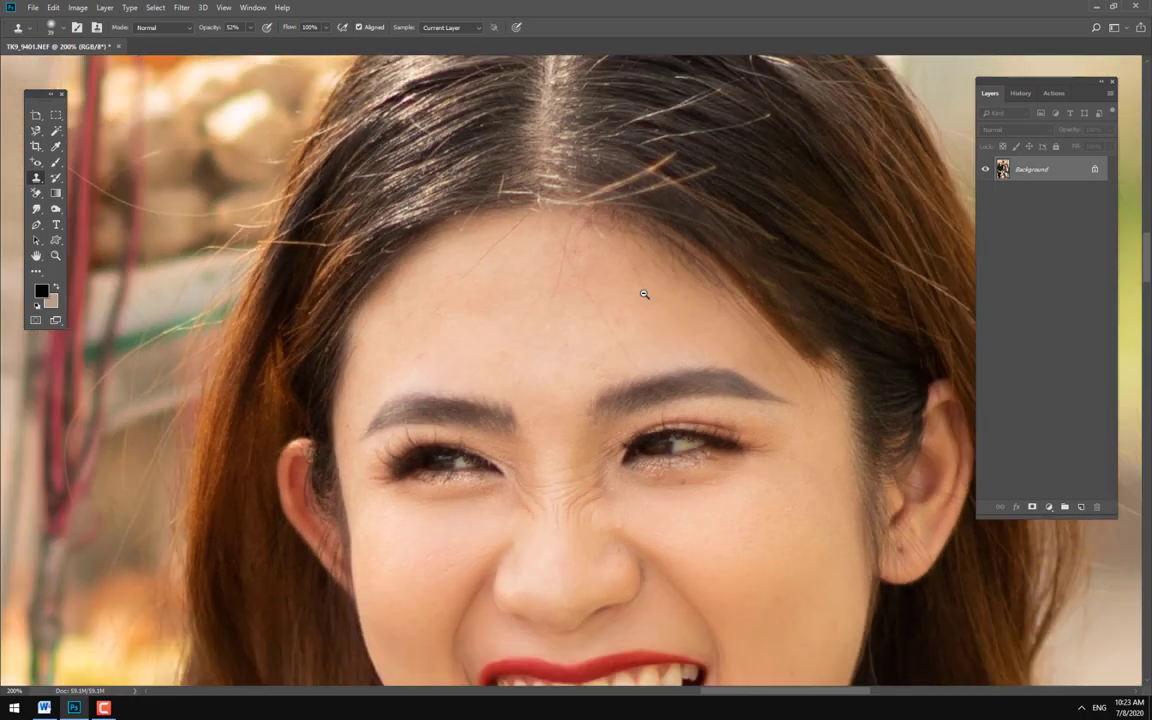
scroll(596, 284, down, 3)
scroll(676, 514, down, 1)
scroll(676, 514, up, 2)
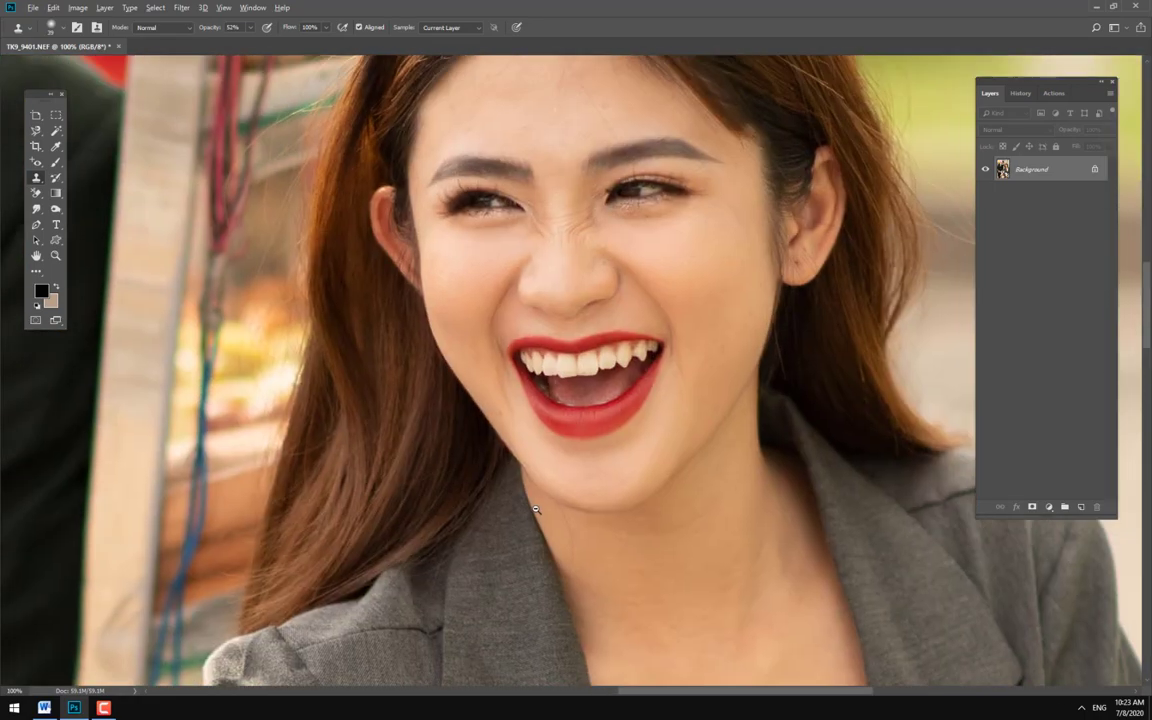
scroll(637, 445, down, 1)
scroll(771, 239, down, 3)
scroll(650, 300, up, 1)
scroll(620, 330, up, 1)
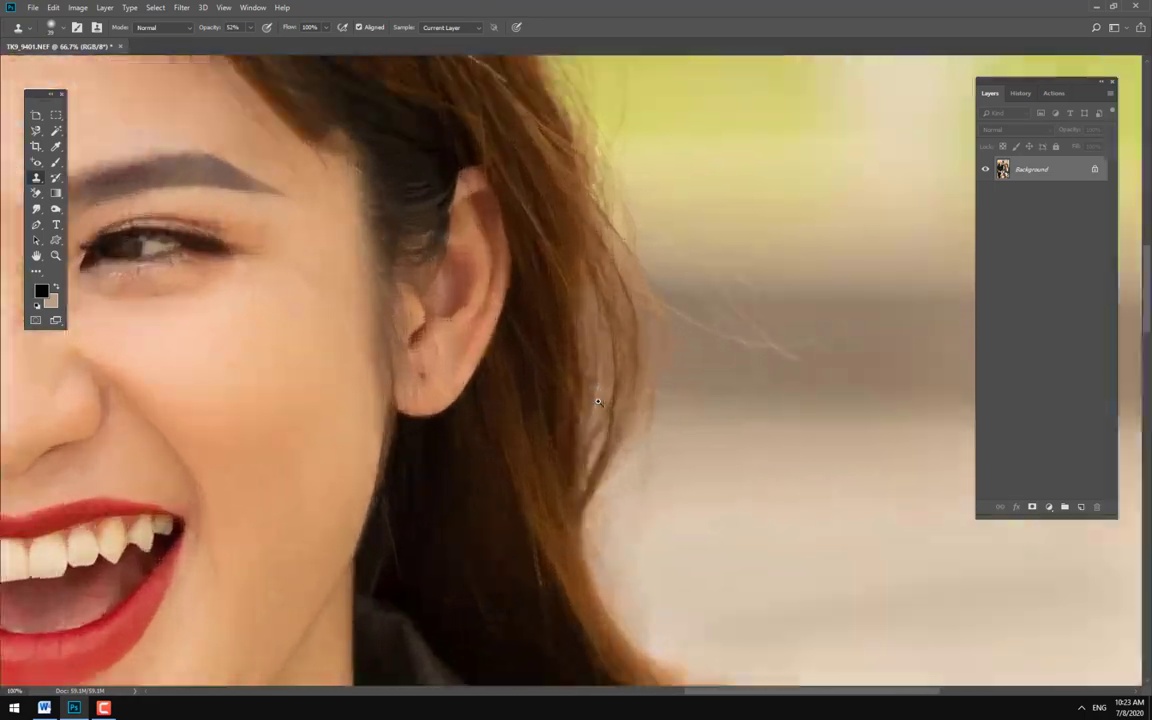
right_click(600, 362)
key(Return)
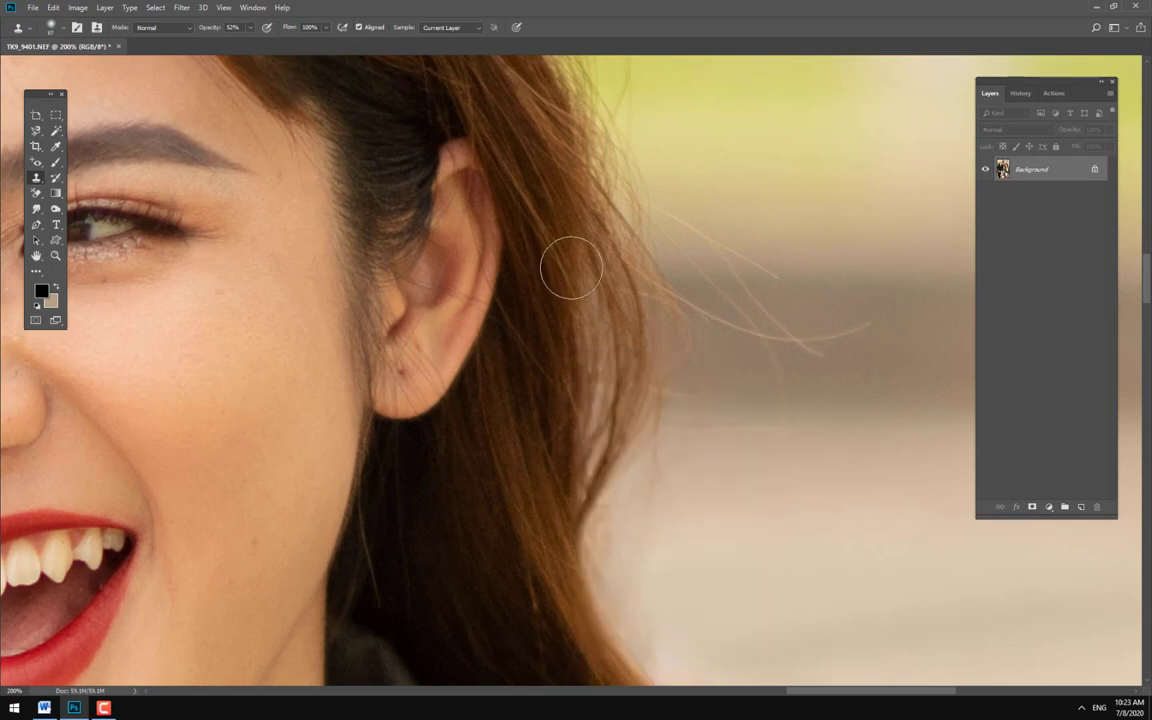
drag(578, 267, 571, 465)
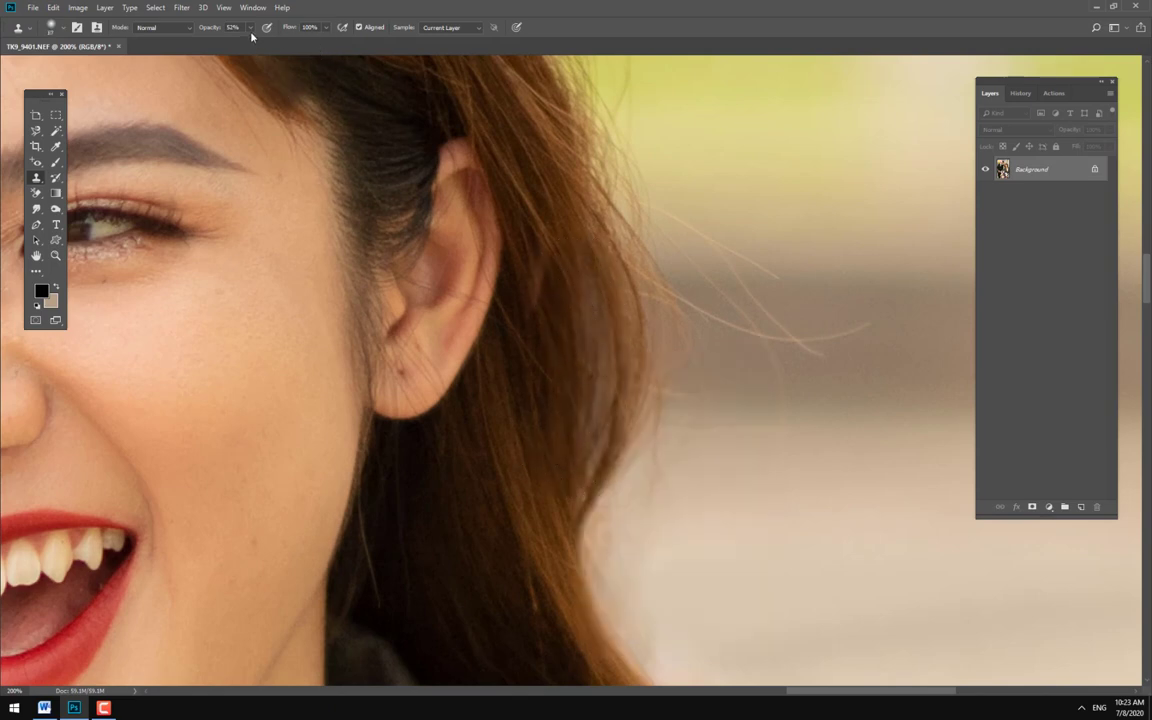
- Raise the clone opacity back to 100% and check the brush settings
drag(256, 37, 290, 90)
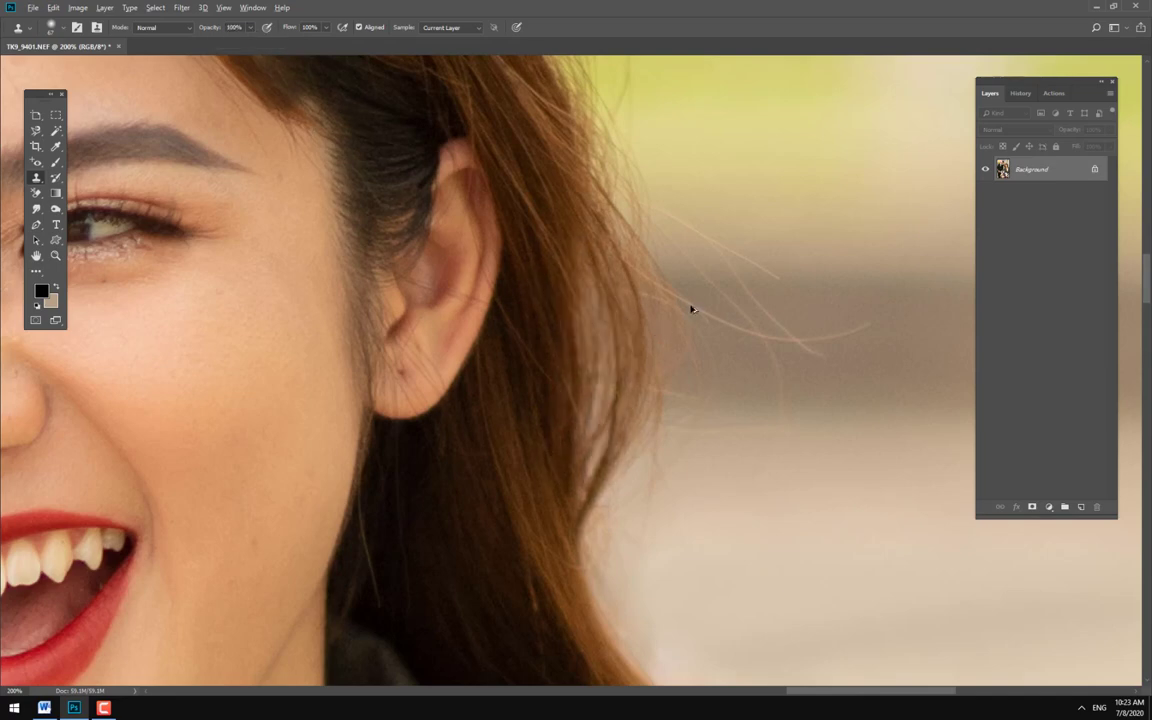
right_click(608, 345)
click(565, 286)
- Fill the lighter hair gap below the ear, then pan across to the man's face
drag(593, 302, 571, 442)
alt+click(428, 330)
alt+click(428, 330)
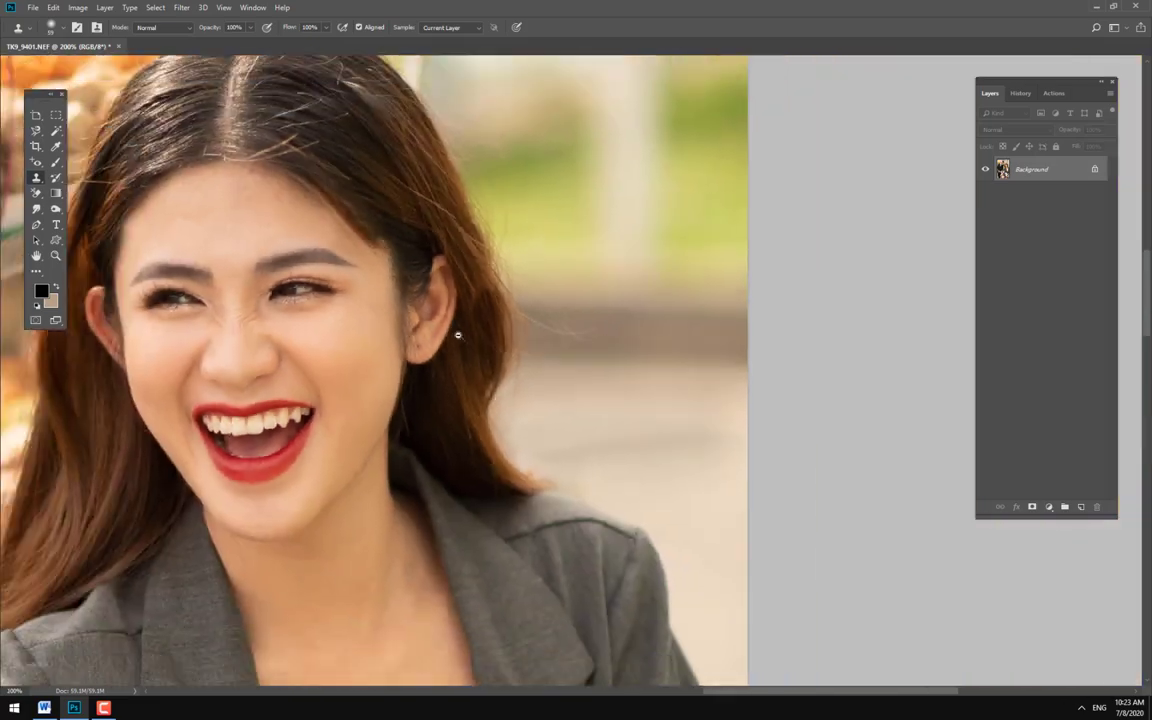
scroll(425, 330, up, 1)
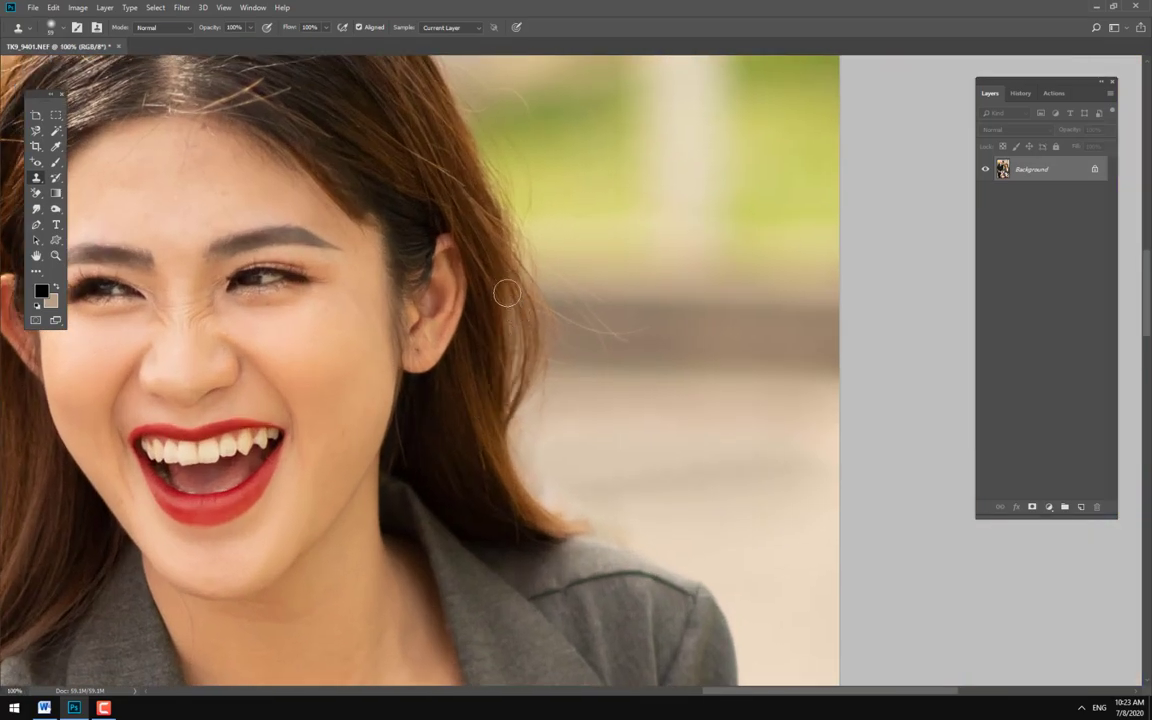
drag(469, 358, 636, 315)
scroll(461, 432, down, 1)
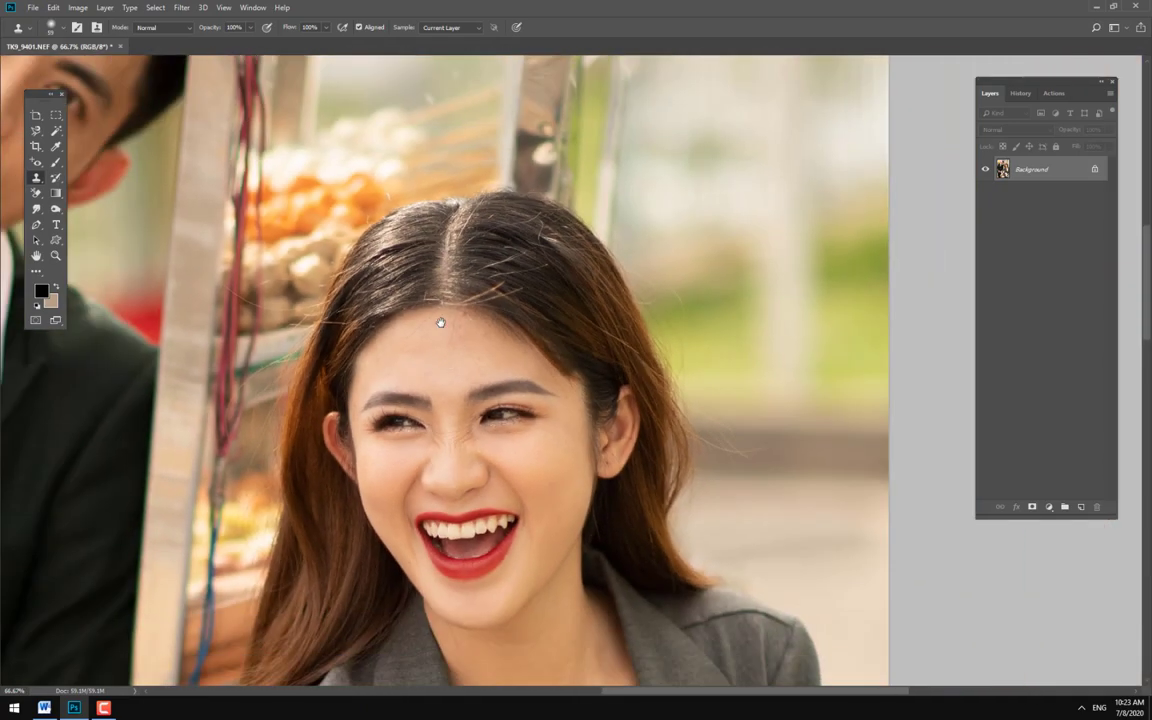
mouse_move(440, 322)
mouse_down()
mouse_move(514, 247)
mouse_move(495, 158)
mouse_move(525, 403)
mouse_up()
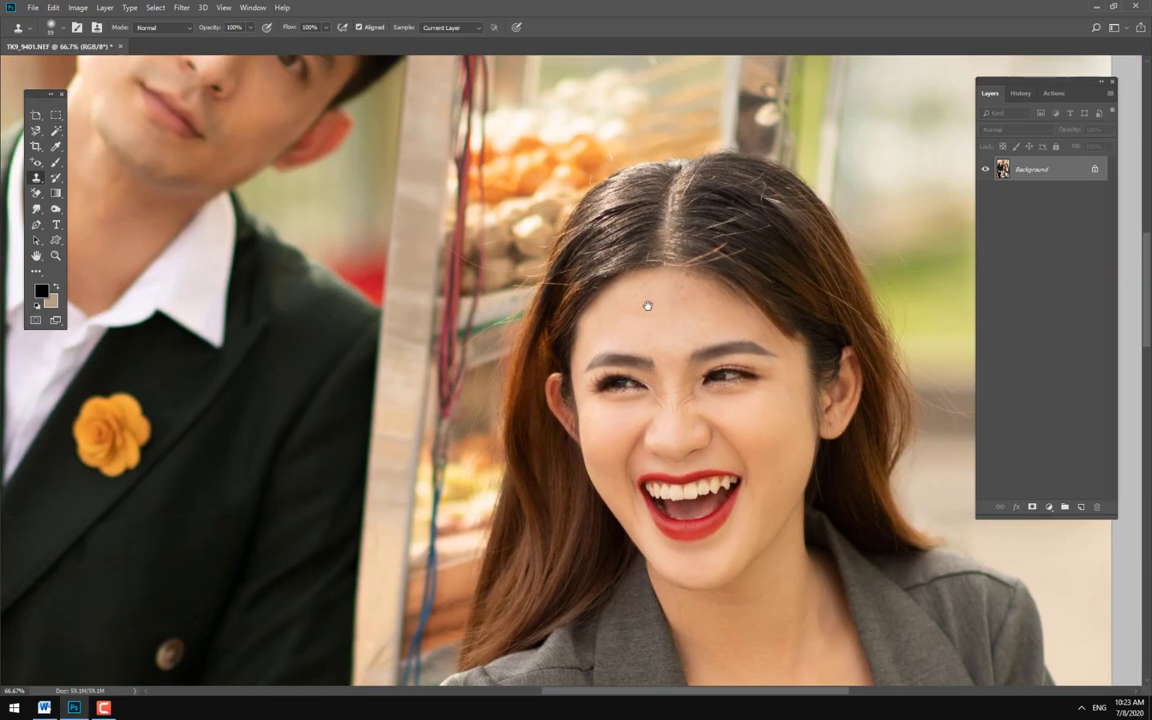
drag(596, 243, 649, 417)
drag(474, 209, 581, 420)
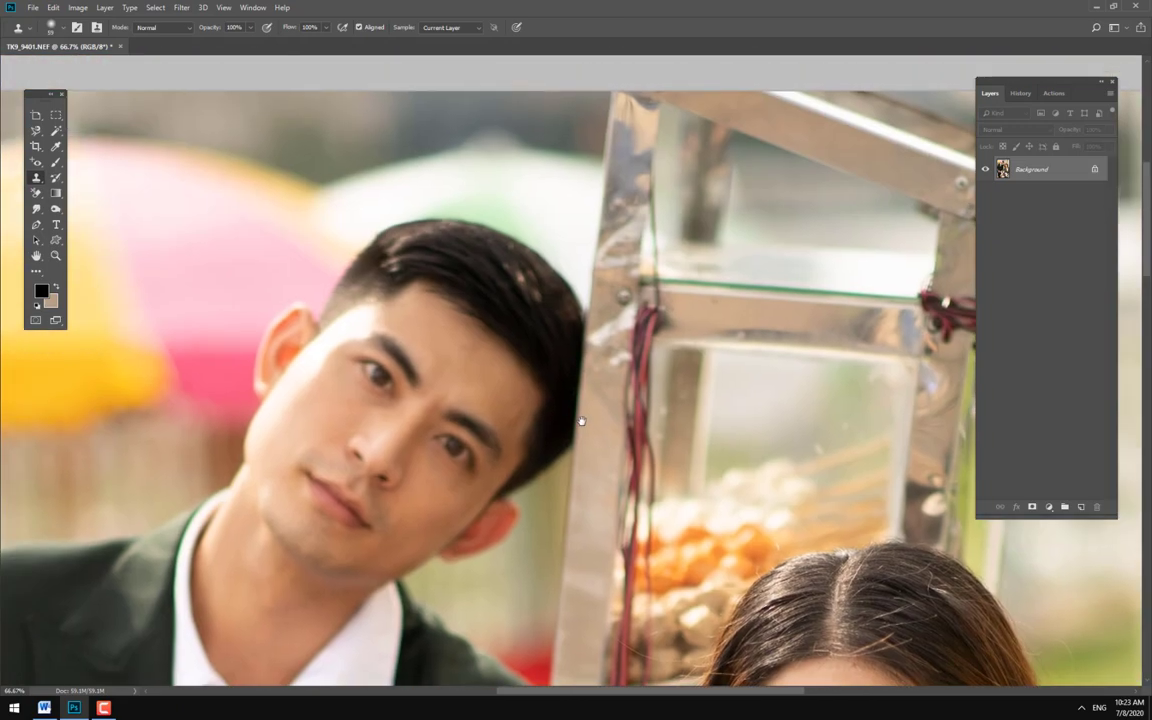
- Clone blurred background over the stray hair tips beside her ear, then zoom back out
scroll(525, 315, up, 1)
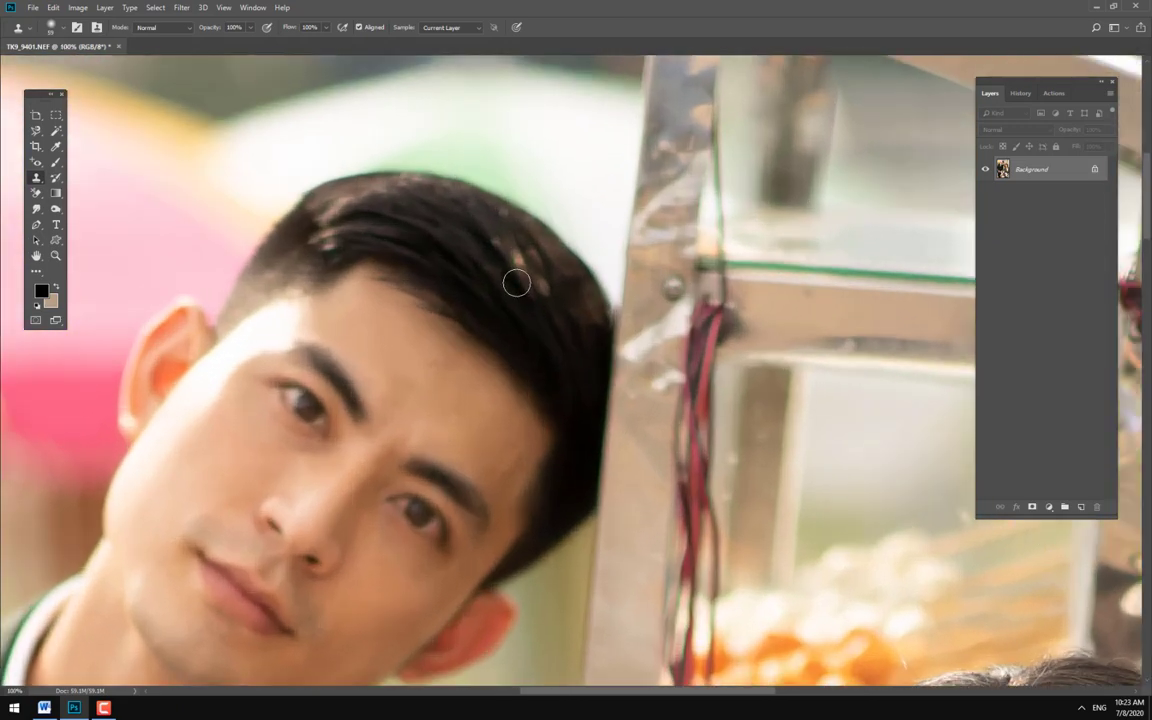
scroll(514, 275, up, 1)
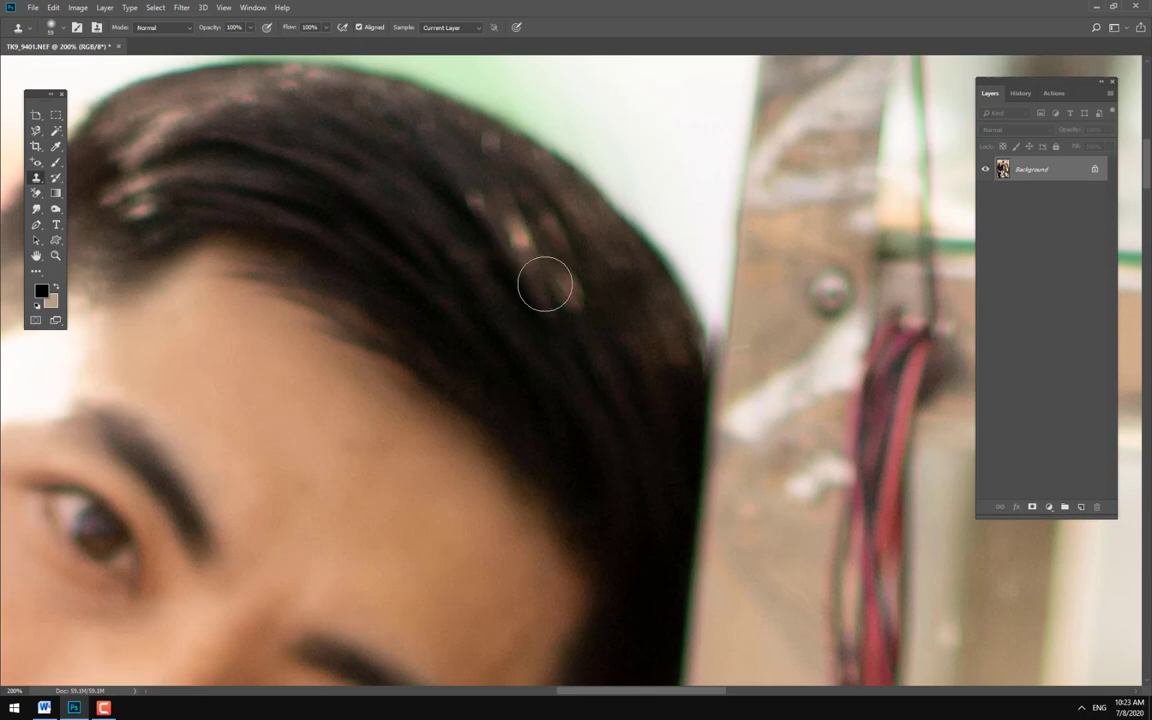
scroll(516, 290, down, 1)
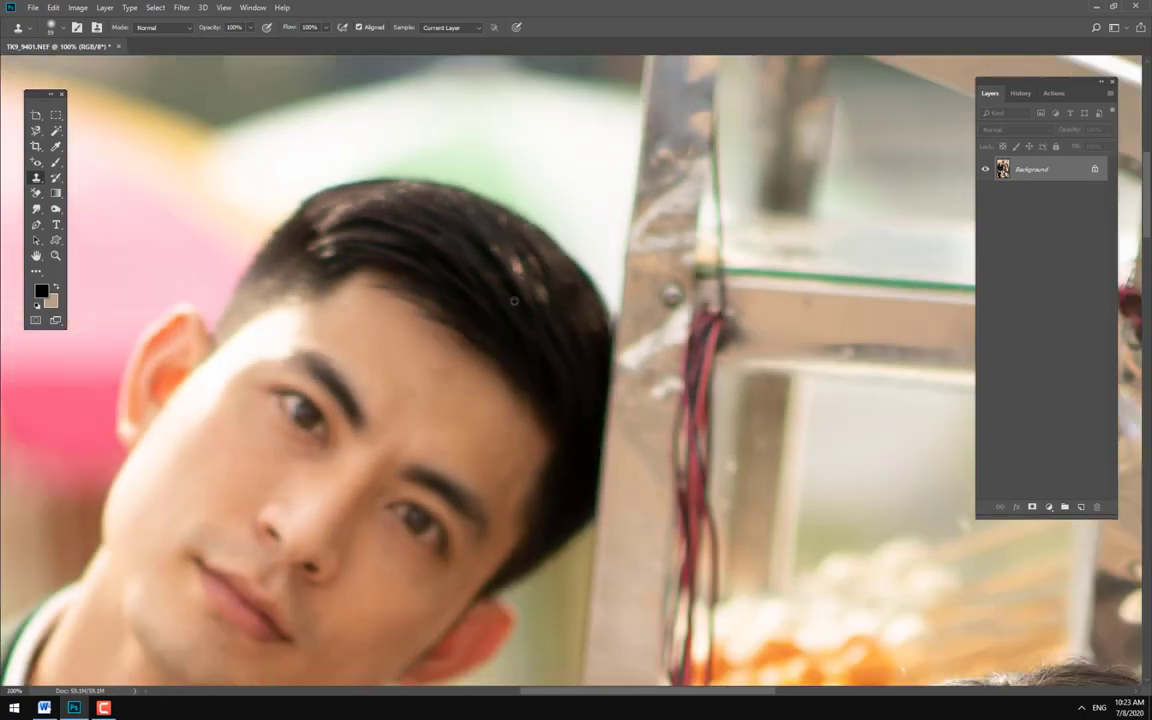
scroll(535, 310, down, 1)
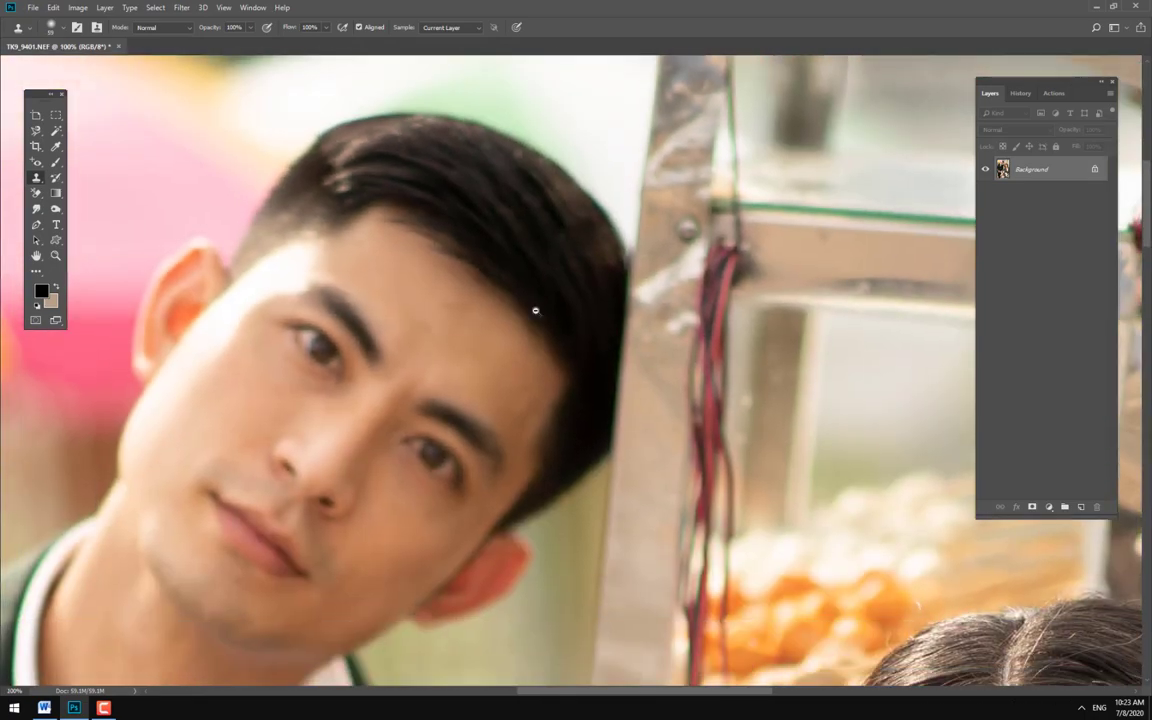
scroll(535, 310, down, 2)
drag(597, 446, 517, 320)
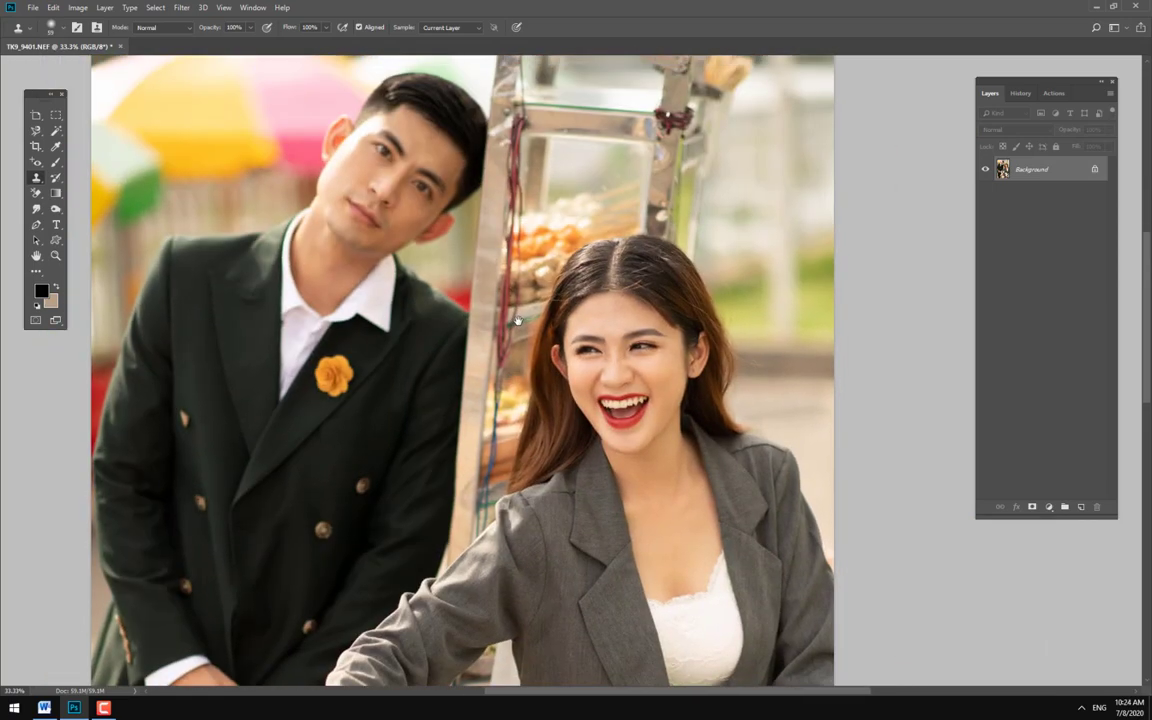
drag(631, 366, 589, 362)
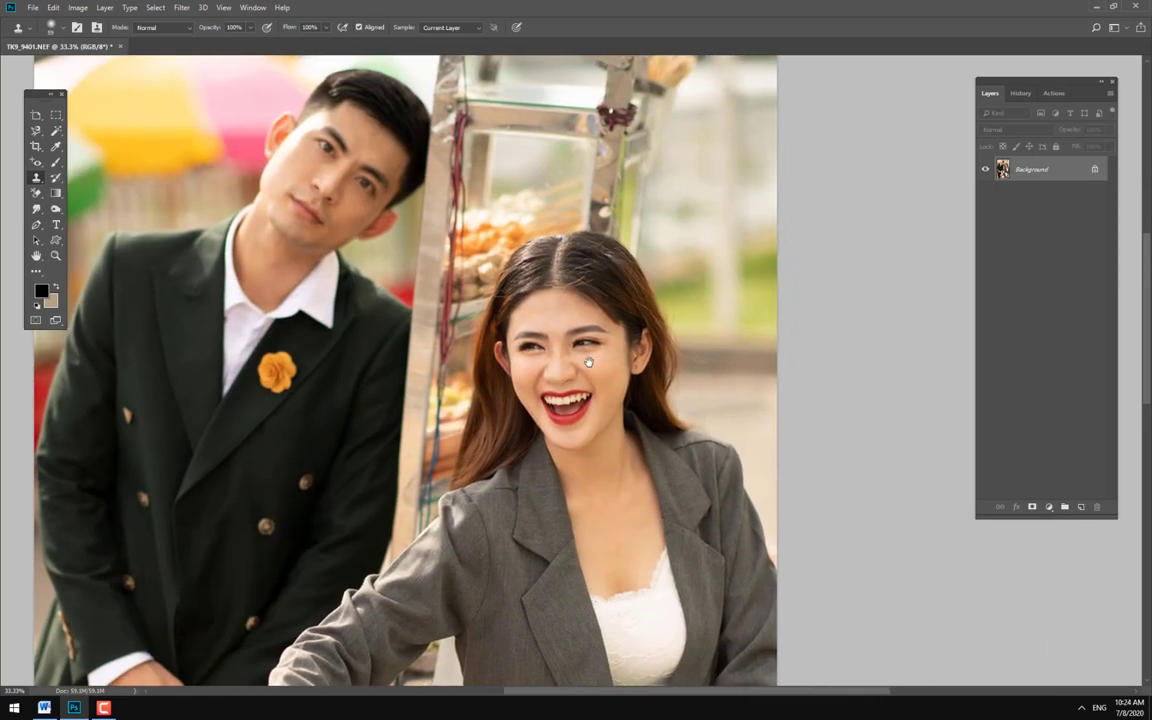
scroll(638, 356, up, 3)
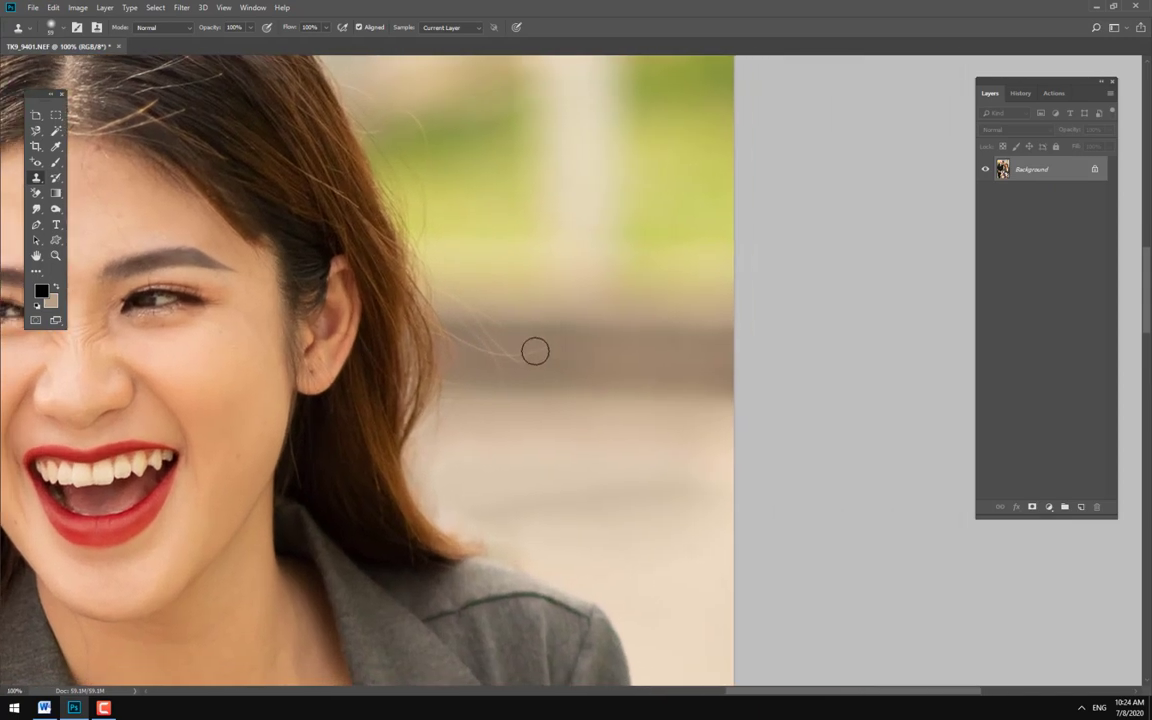
drag(535, 350, 496, 347)
alt+click(519, 404)
drag(481, 404, 467, 402)
scroll(650, 285, down, 2)
scroll(661, 314, down, 2)
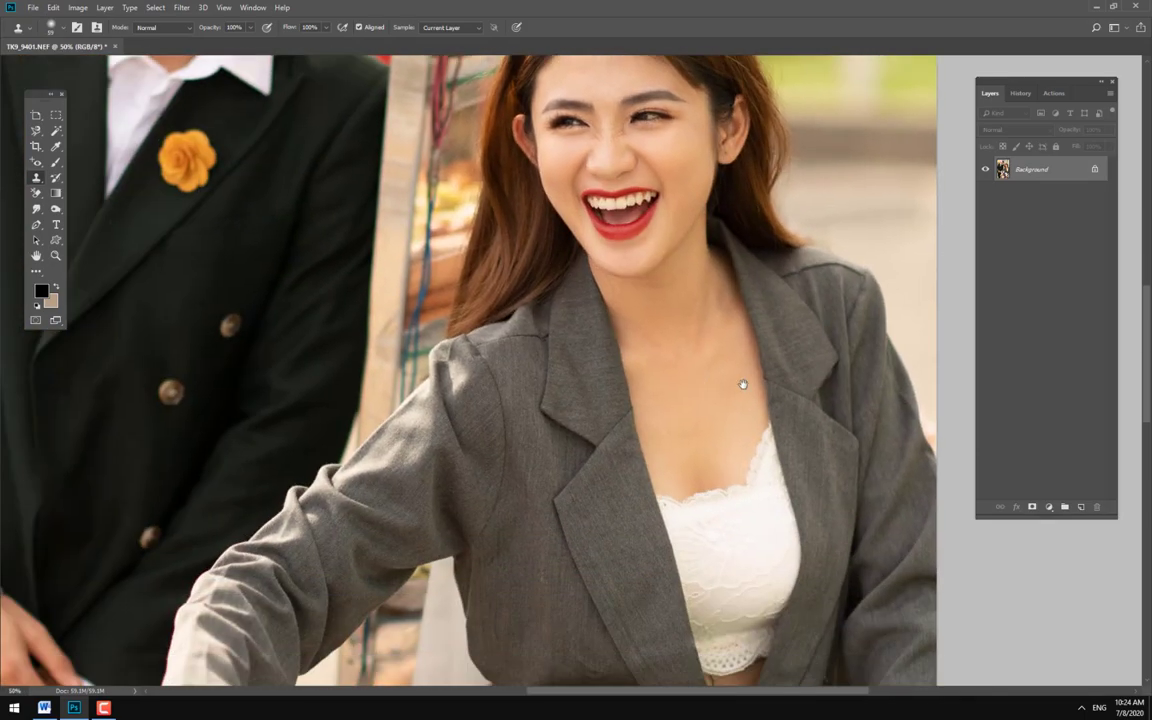
scroll(694, 381, down, 1)
scroll(694, 381, up, 2)
- Review the History panel and switch to the Pattern Stamp tool
scroll(694, 381, down, 1)
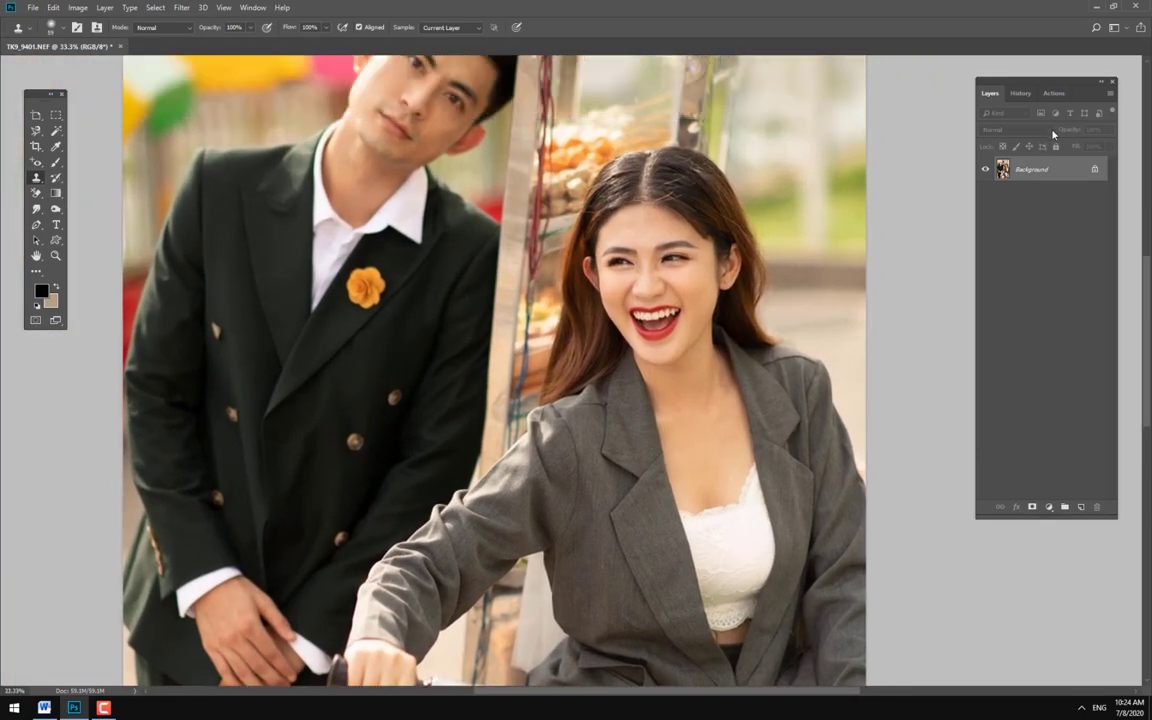
click(1021, 93)
drag(1113, 350, 1107, 139)
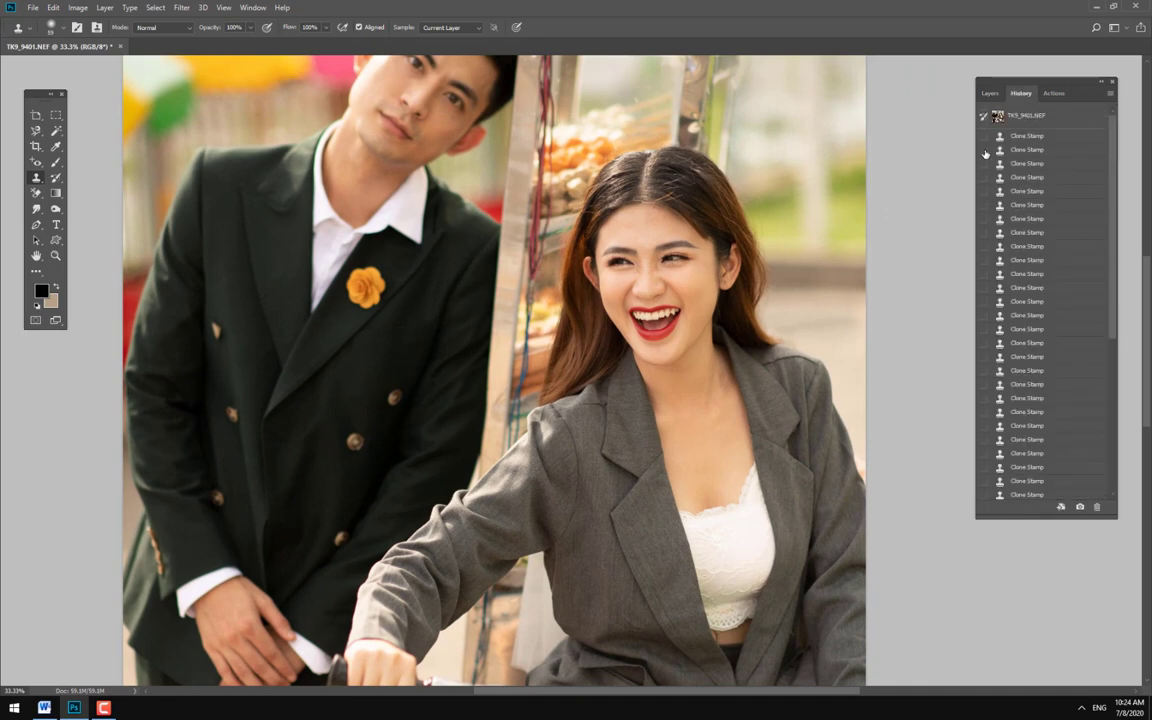
scroll(985, 153, down, 5)
right_click(36, 177)
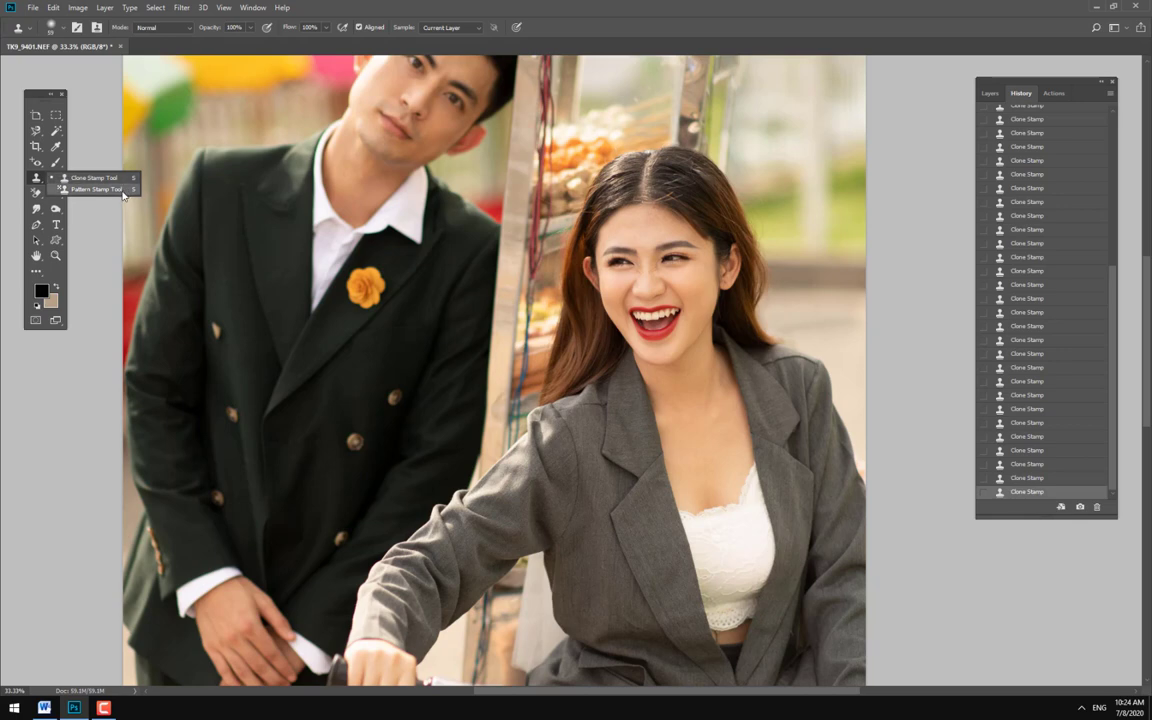
click(100, 189)
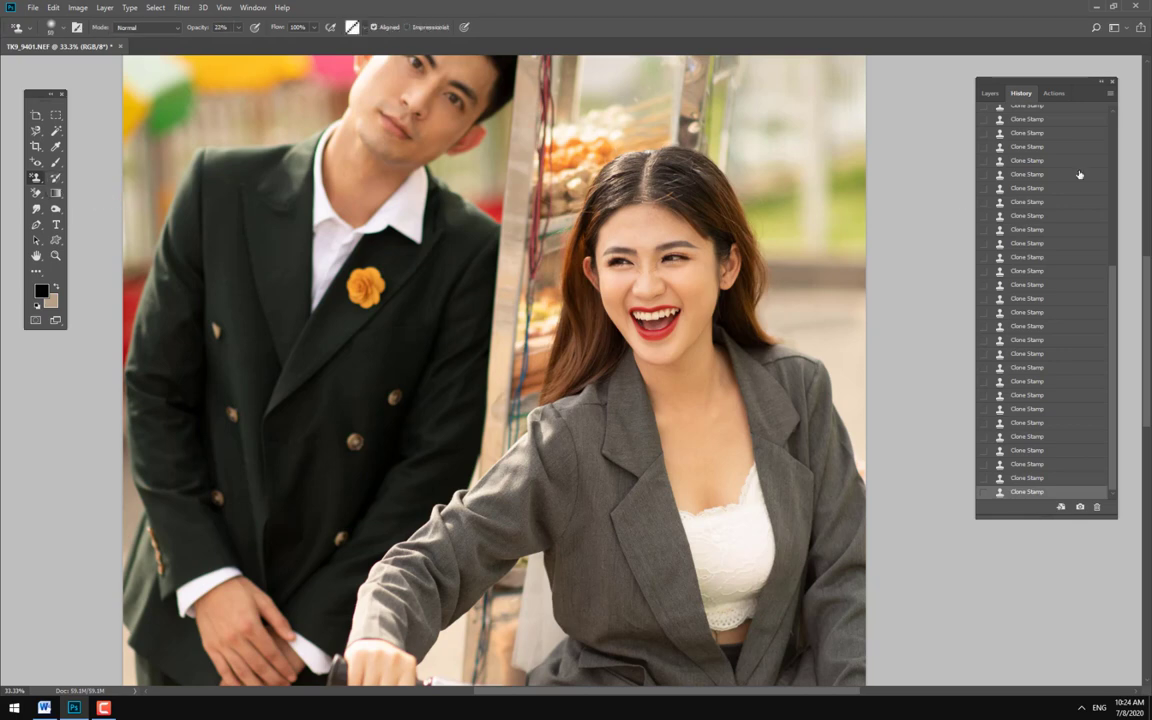
click(990, 93)
- Inspect the Pattern Stamp brush settings and the list of available patterns
right_click(608, 329)
key(Escape)
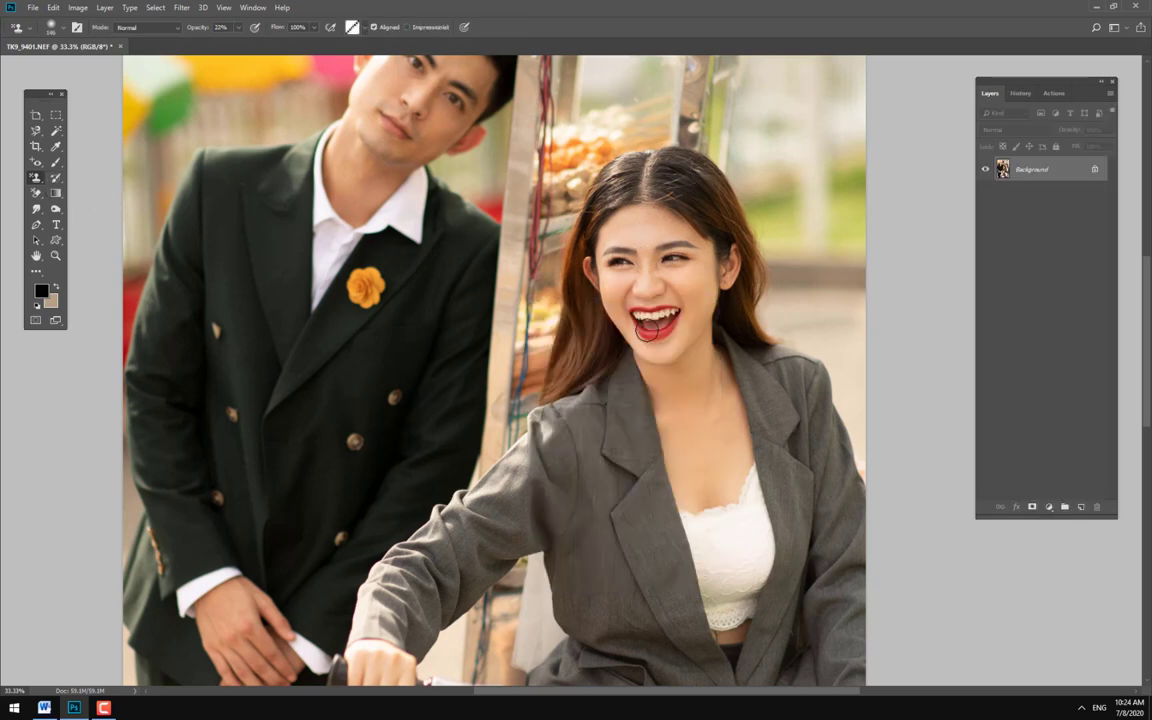
scroll(352, 233, up, 1)
click(355, 28)
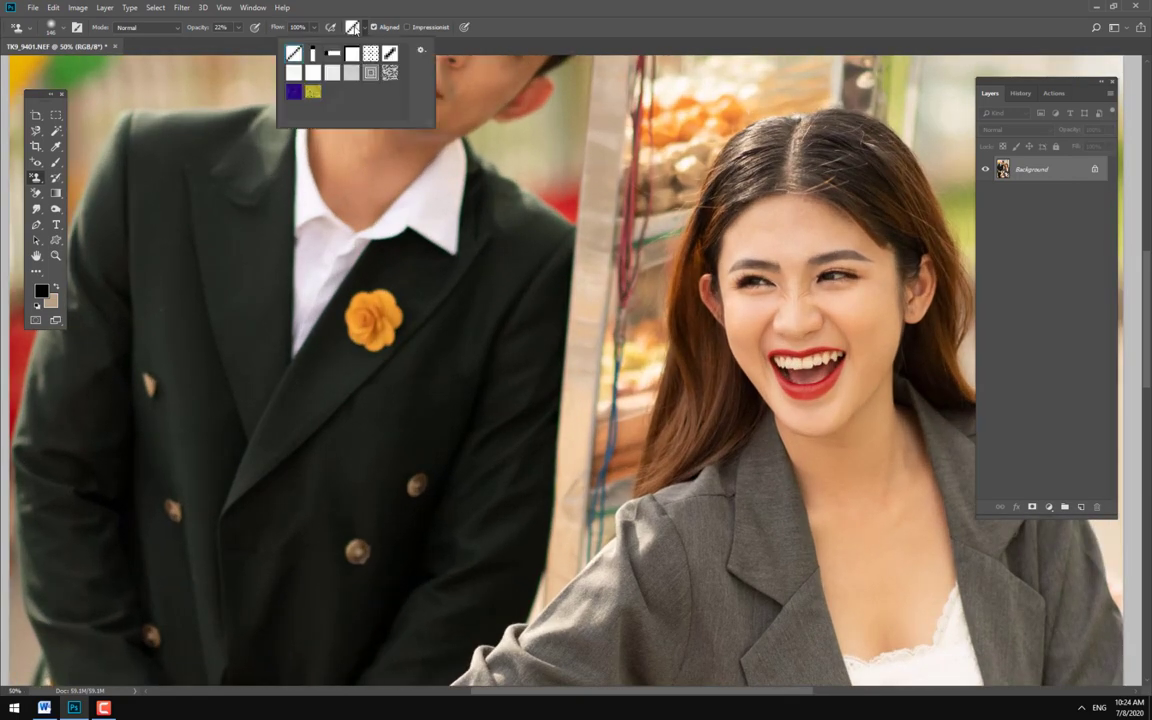
click(491, 426)
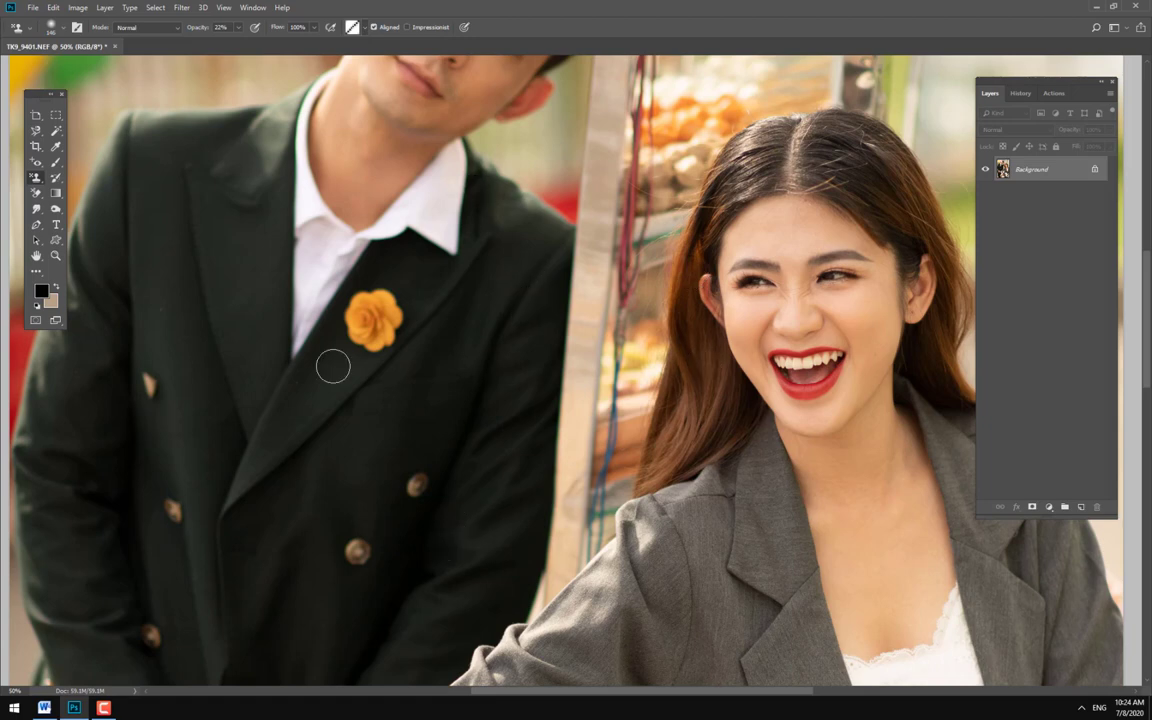
- Switch back to the Clone Stamp tool and bring up the eraser tools flyout
right_click(36, 177)
click(82, 163)
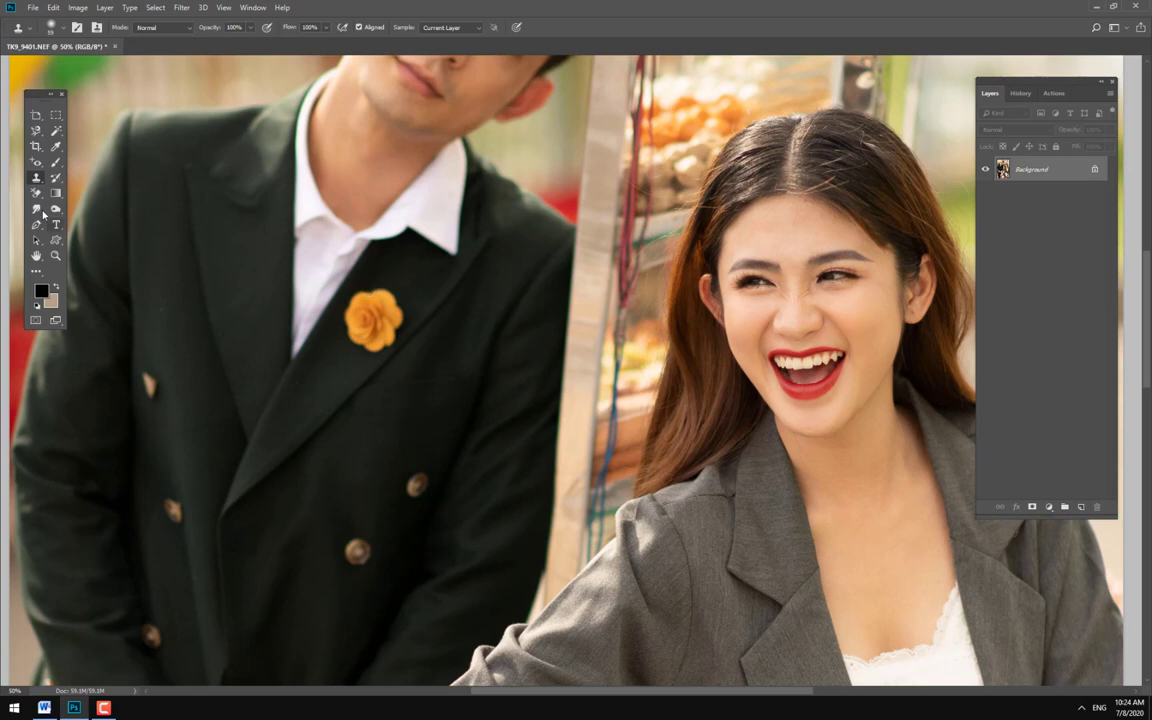
click(40, 197)
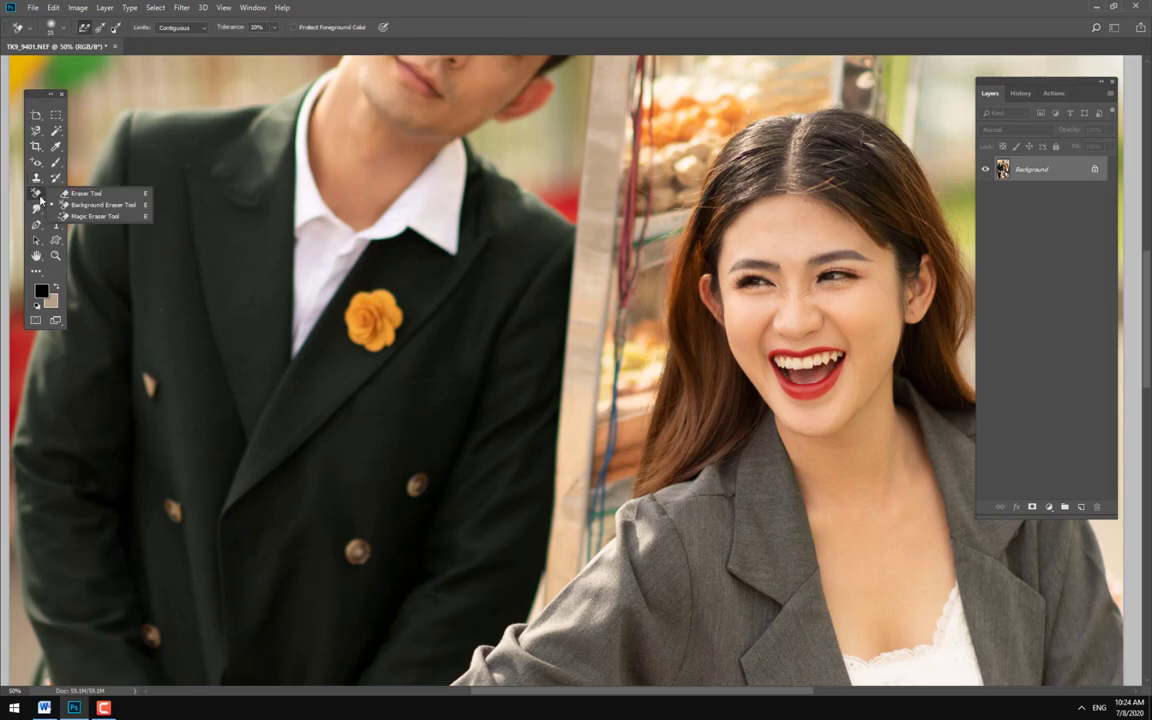
- Select the Eraser Tool and float the TK9_9401 couple photo into its own window
click(101, 194)
scroll(441, 289, down, 5)
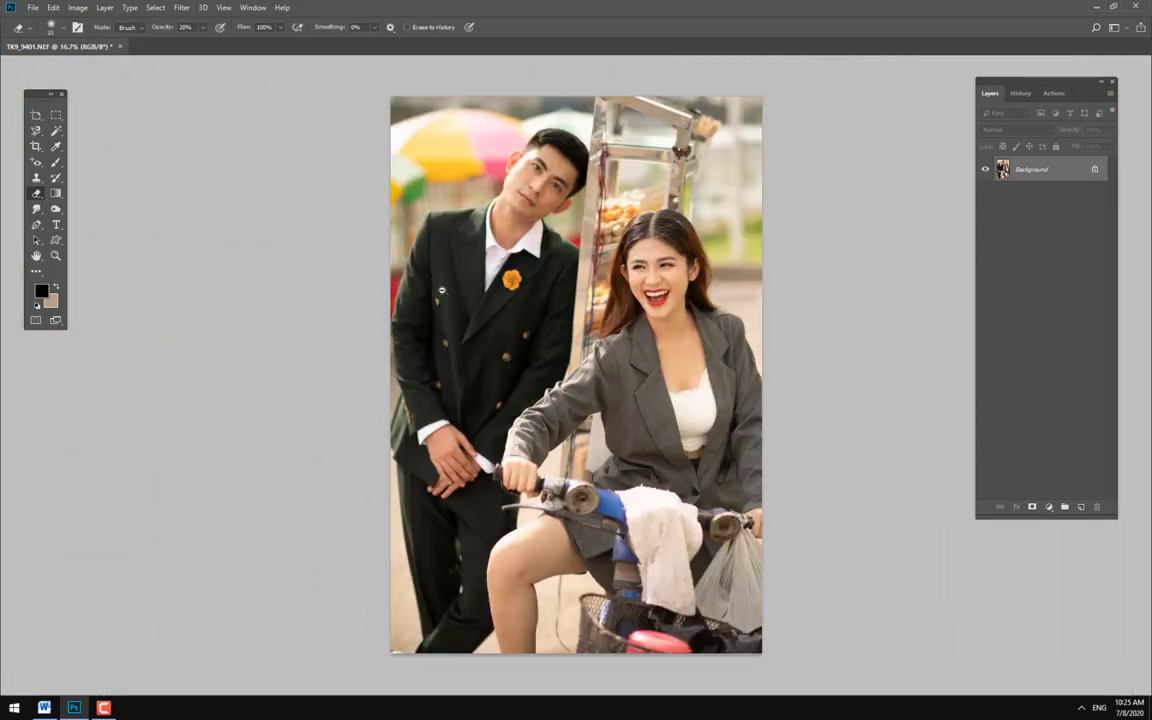
key(f)
key(ctrl+w)
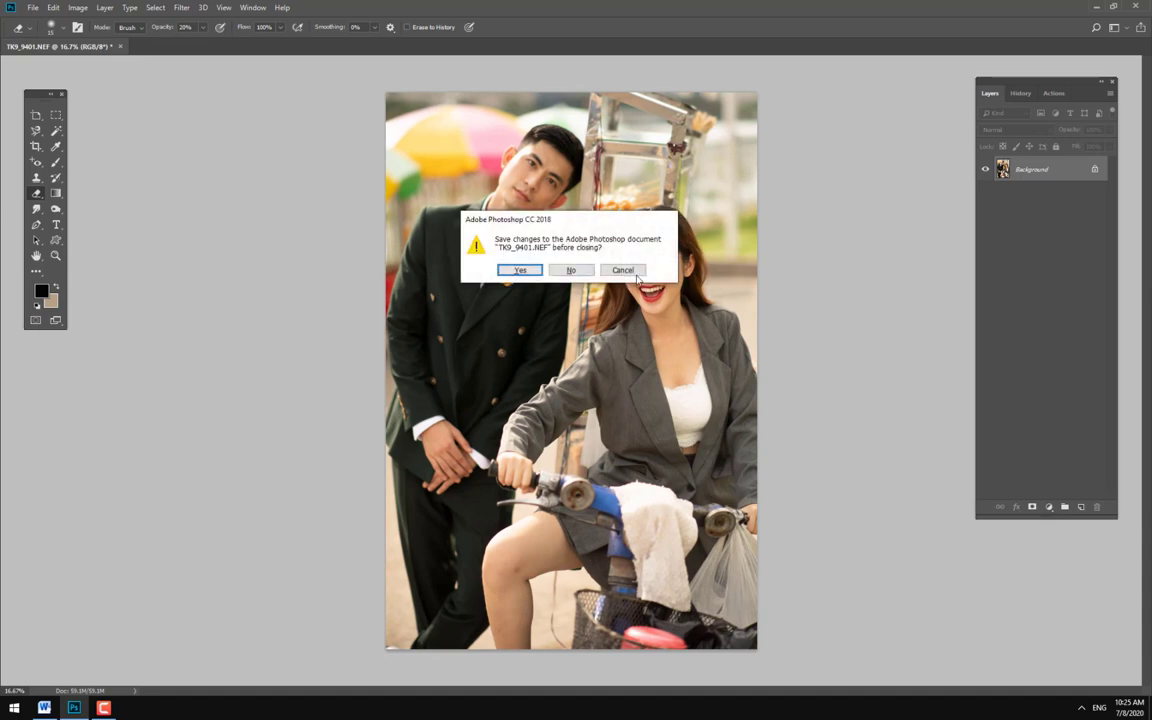
key(Escape)
mouse_move(60, 46)
mouse_down()
mouse_move(320, 173)
mouse_move(443, 72)
mouse_up()
key(v)
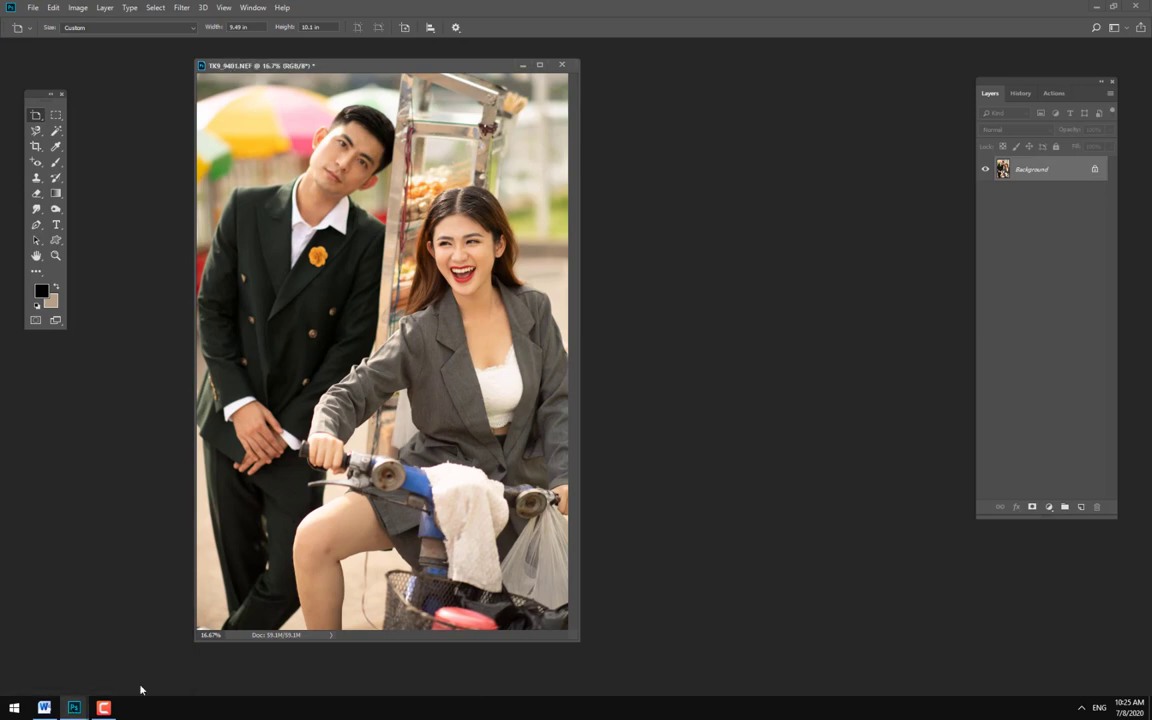
- Open TK9_8783.NEF from the Uni Wedding folder through Camera Raw
double_click(642, 622)
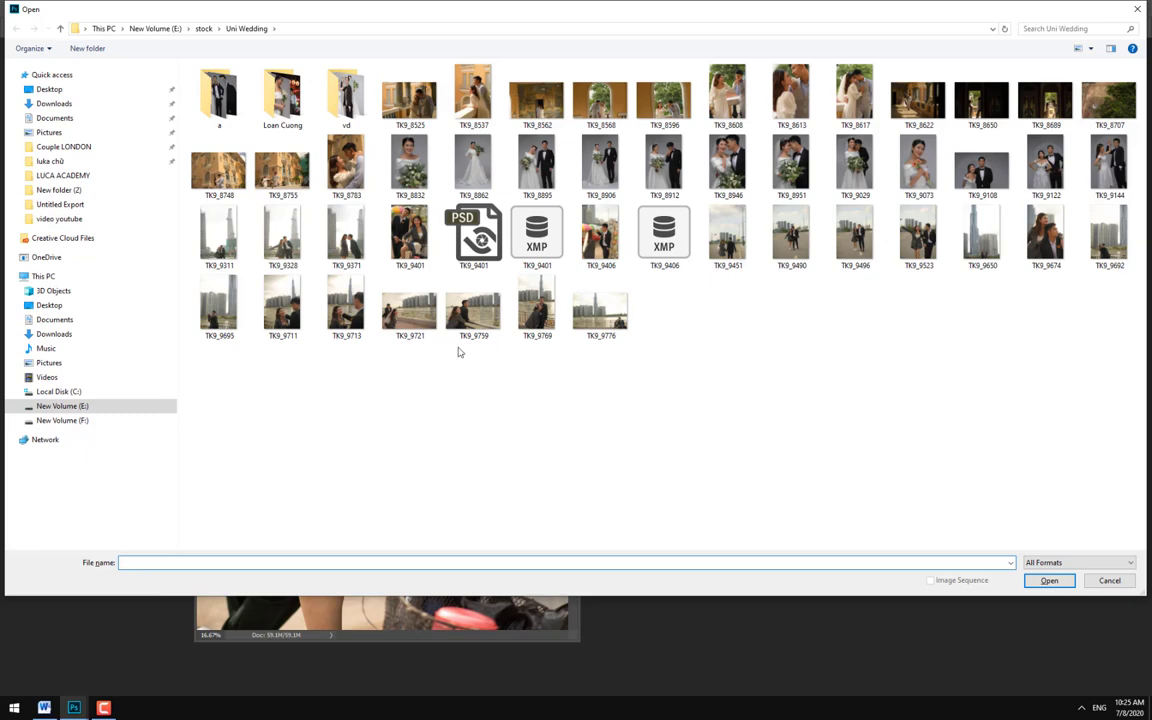
click(360, 189)
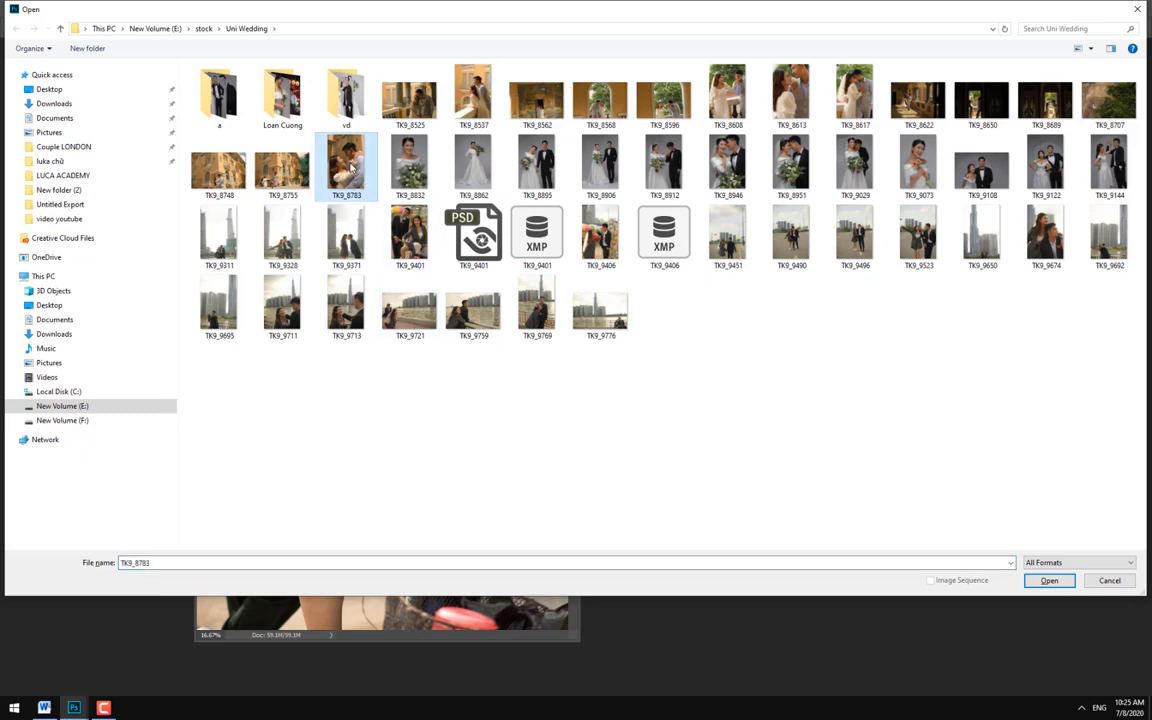
double_click(366, 180)
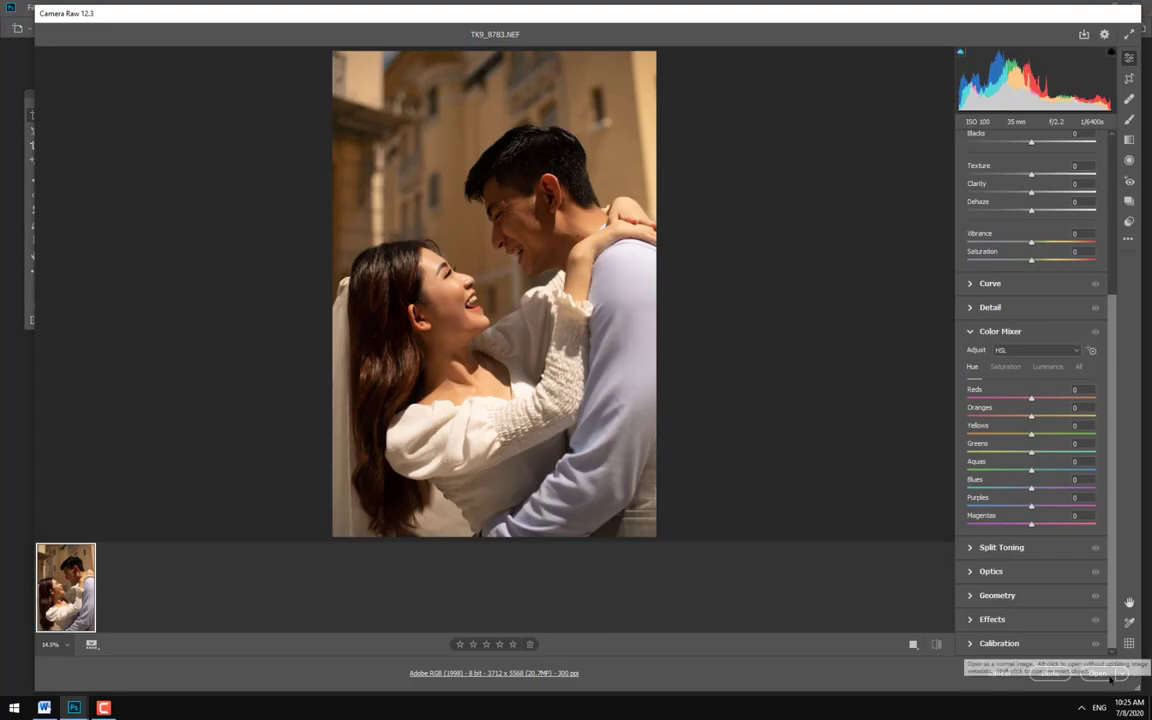
click(1050, 674)
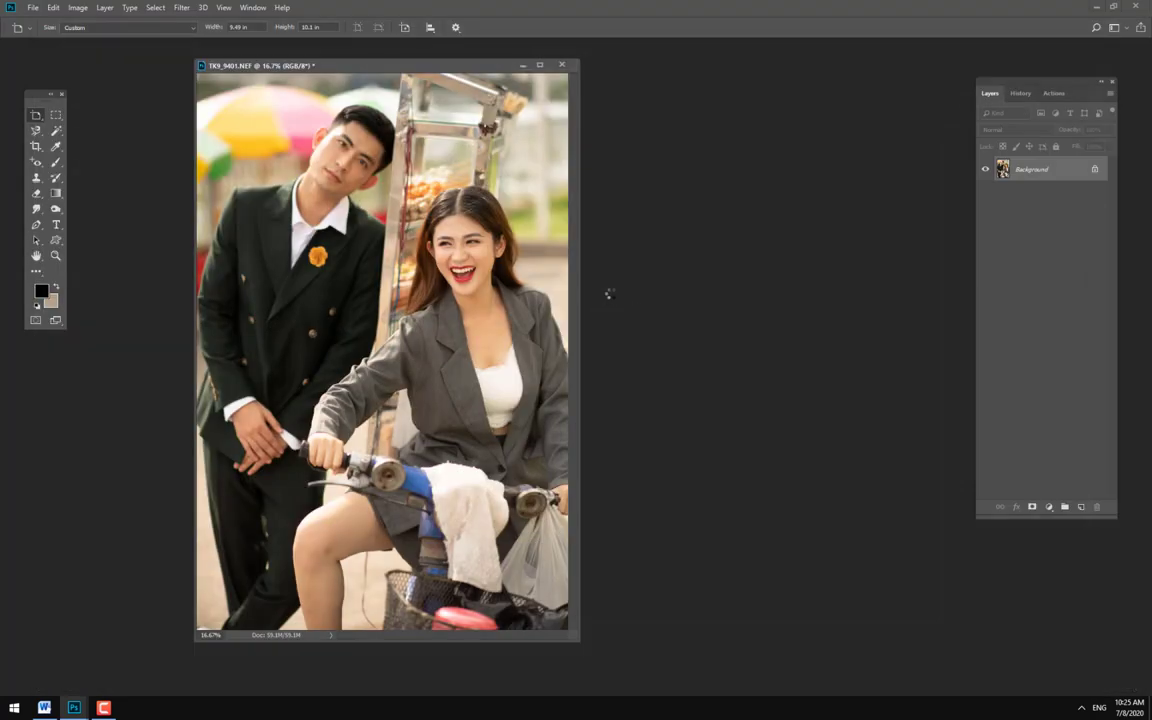
- Float TK9_8783 and move the embracing-couple photo into the scooter document as Layer 1
drag(408, 89, 680, 140)
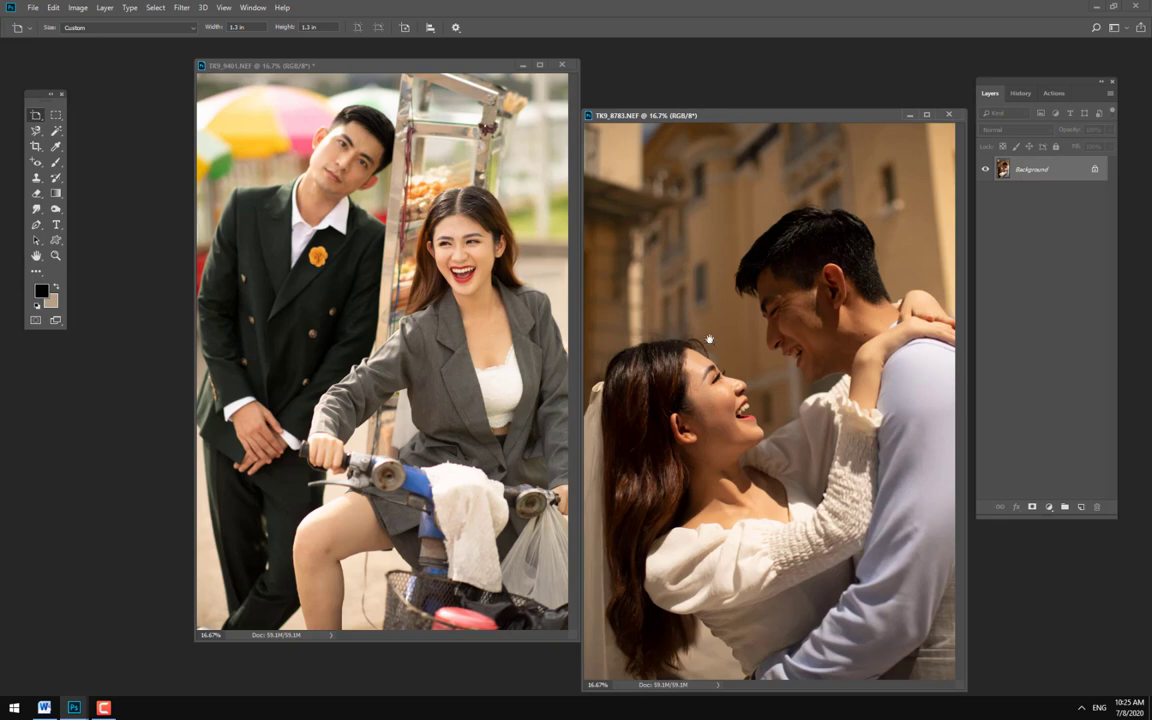
key(ctrl+minus)
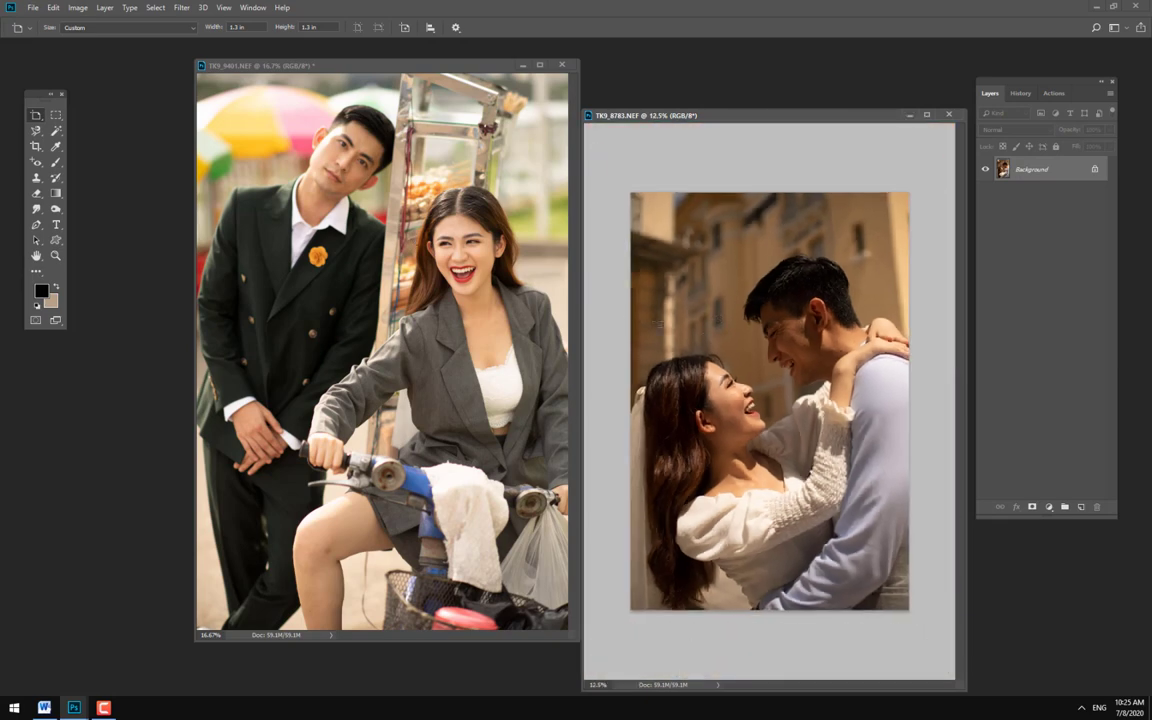
key(v)
right_click(36, 115)
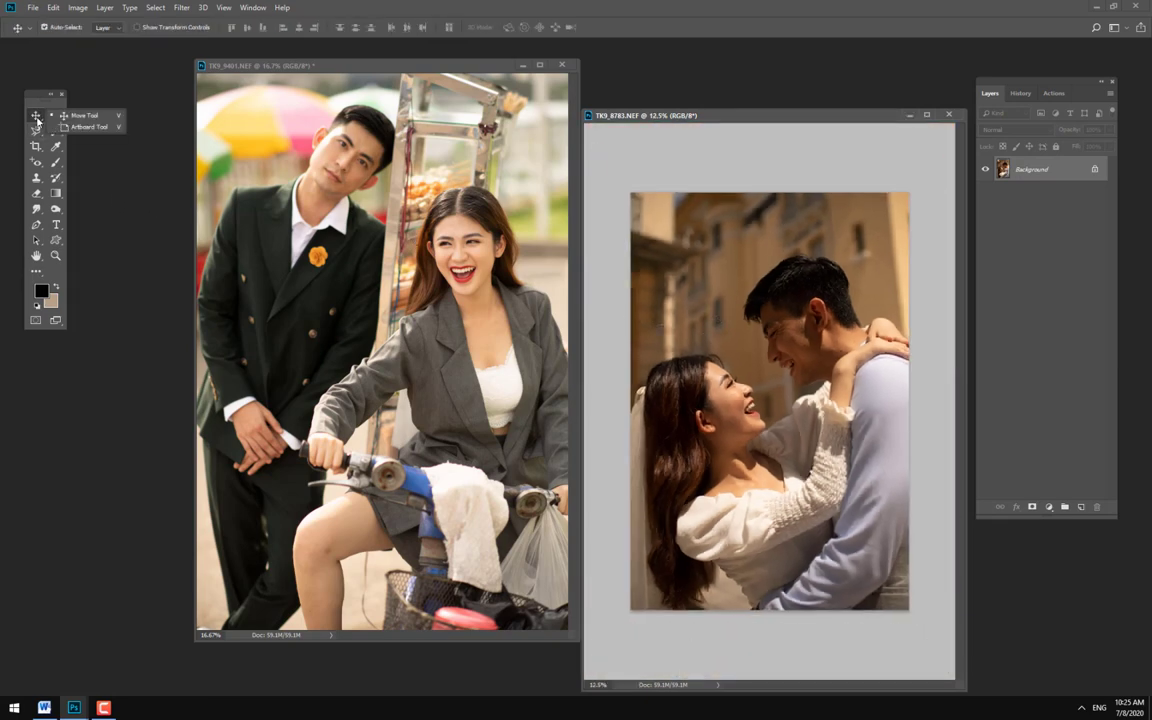
click(88, 117)
drag(648, 351, 318, 299)
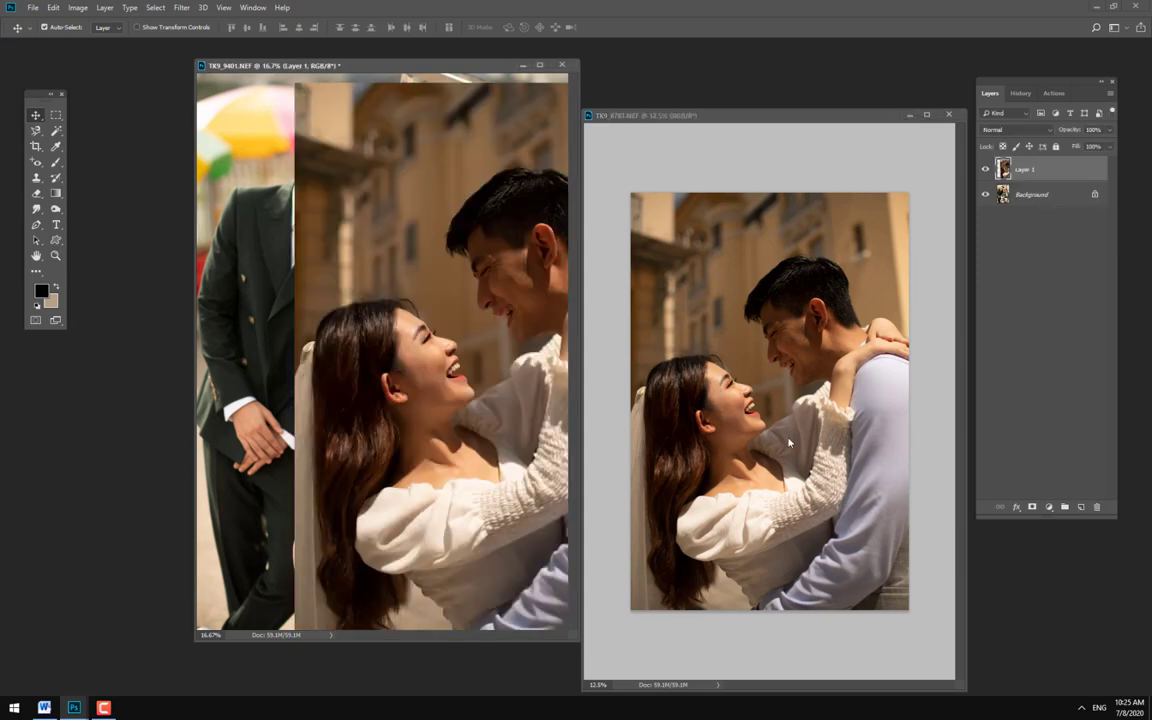
- Close TK9_8783 without saving, go to full-screen view, and select the Eraser Tool
key(ctrl+w)
click(570, 269)
key(f)
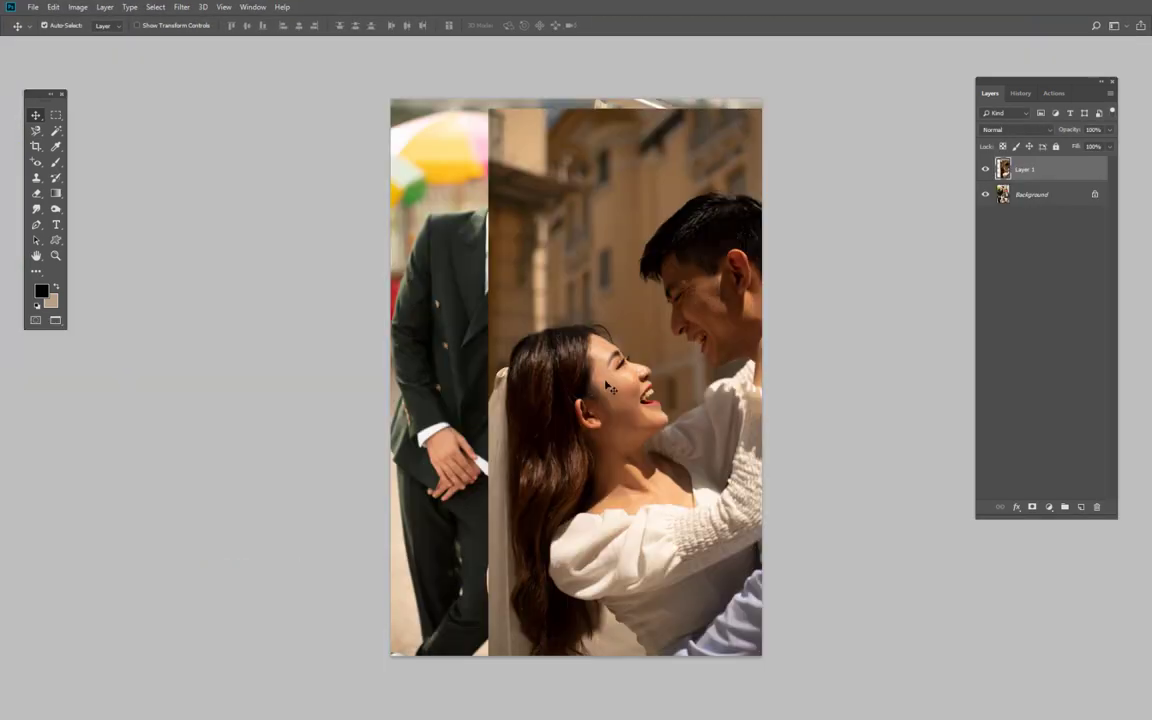
click(36, 193)
- Set the standard Eraser Tool brush size to 1457 px
right_click(36, 193)
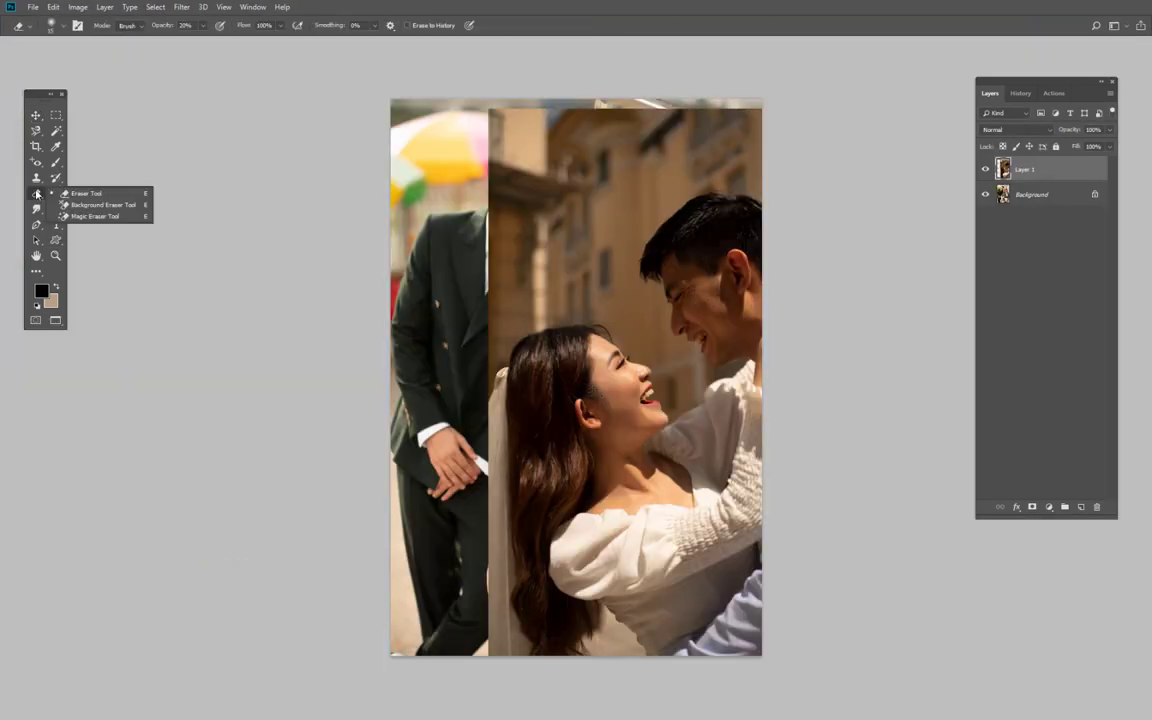
click(84, 197)
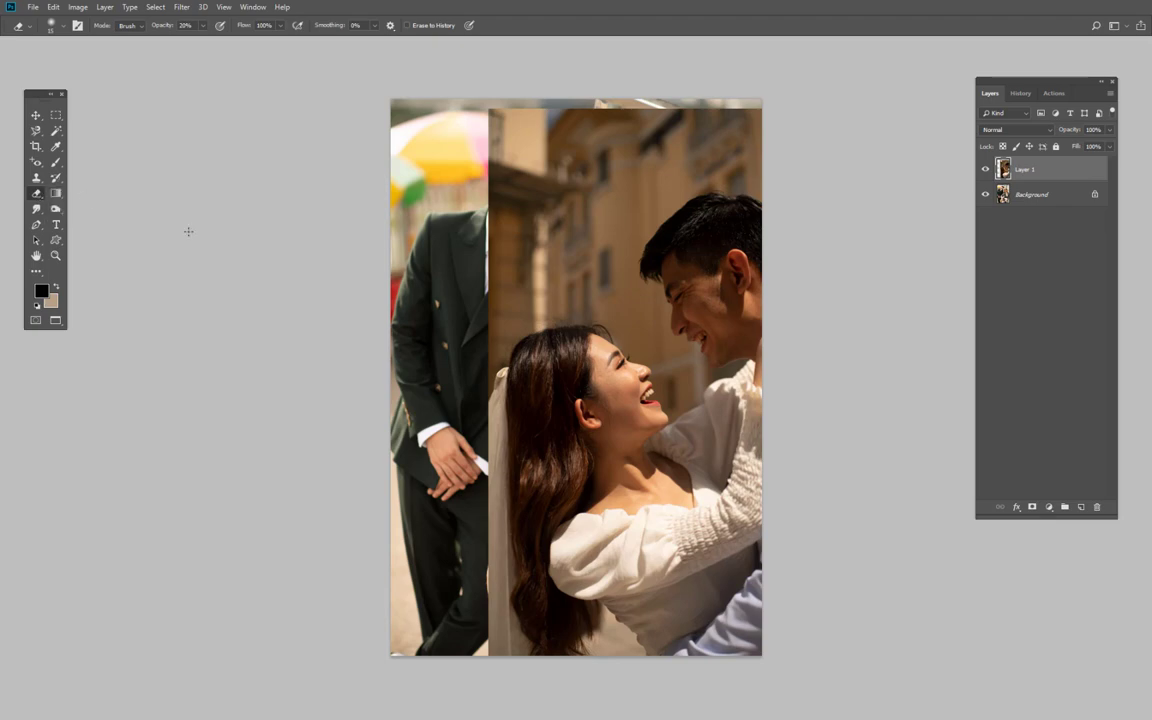
right_click(664, 354)
click(677, 352)
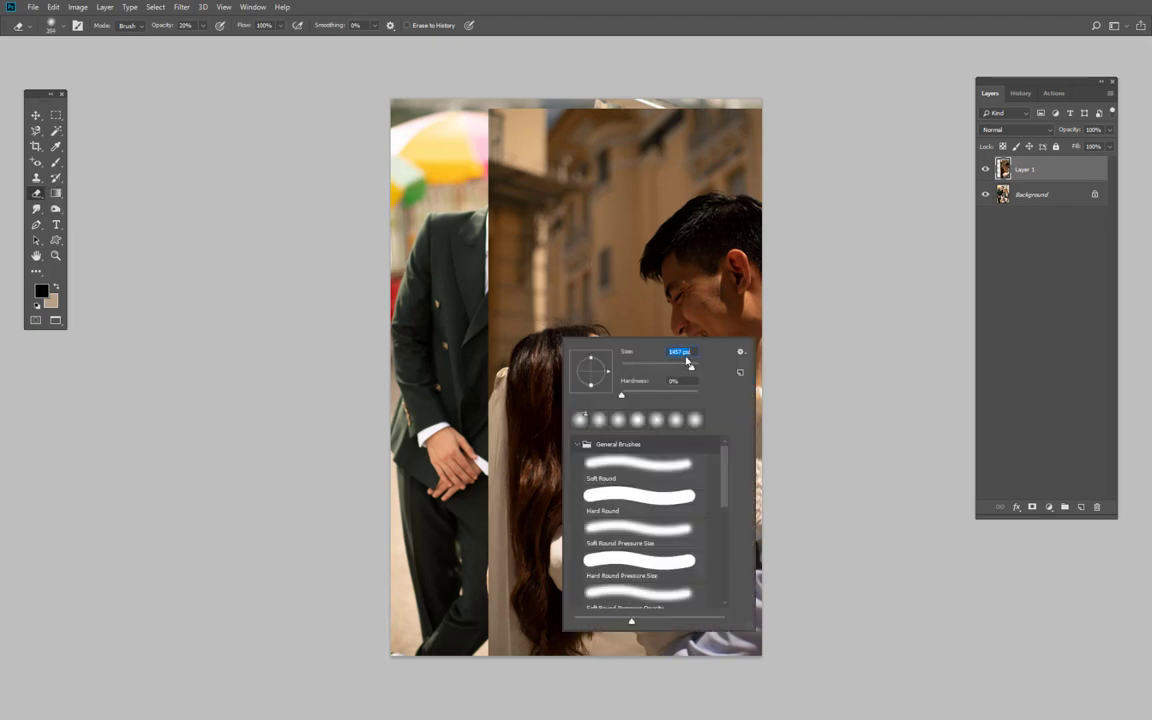
key(Return)
- Erase the top of Layer 1 at 100% opacity to reveal the man and glass cabinet
mouse_move(488, 334)
mouse_down()
mouse_move(604, 154)
mouse_move(553, 420)
mouse_move(548, 275)
mouse_move(584, 193)
mouse_up()
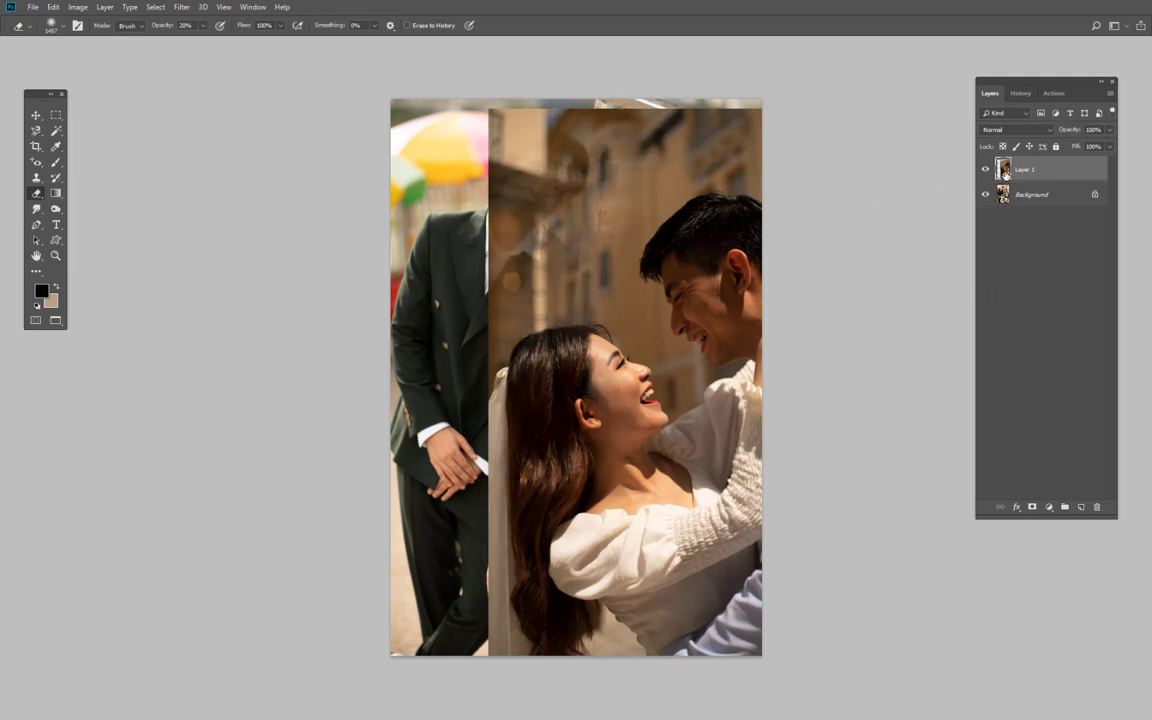
mouse_move(514, 250)
mouse_down()
mouse_move(532, 195)
mouse_move(505, 185)
mouse_up()
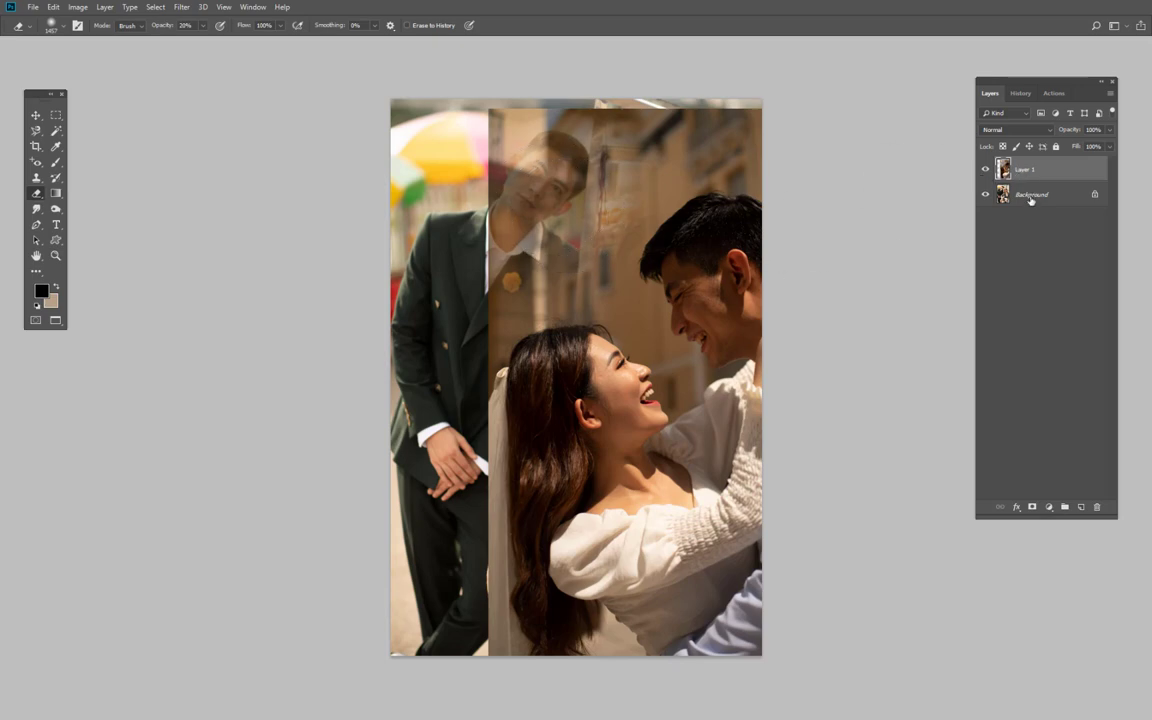
click(203, 25)
drag(217, 45, 252, 40)
mouse_move(490, 160)
mouse_down()
mouse_move(476, 141)
mouse_move(643, 116)
mouse_move(459, 270)
mouse_move(609, 218)
mouse_move(488, 270)
mouse_up()
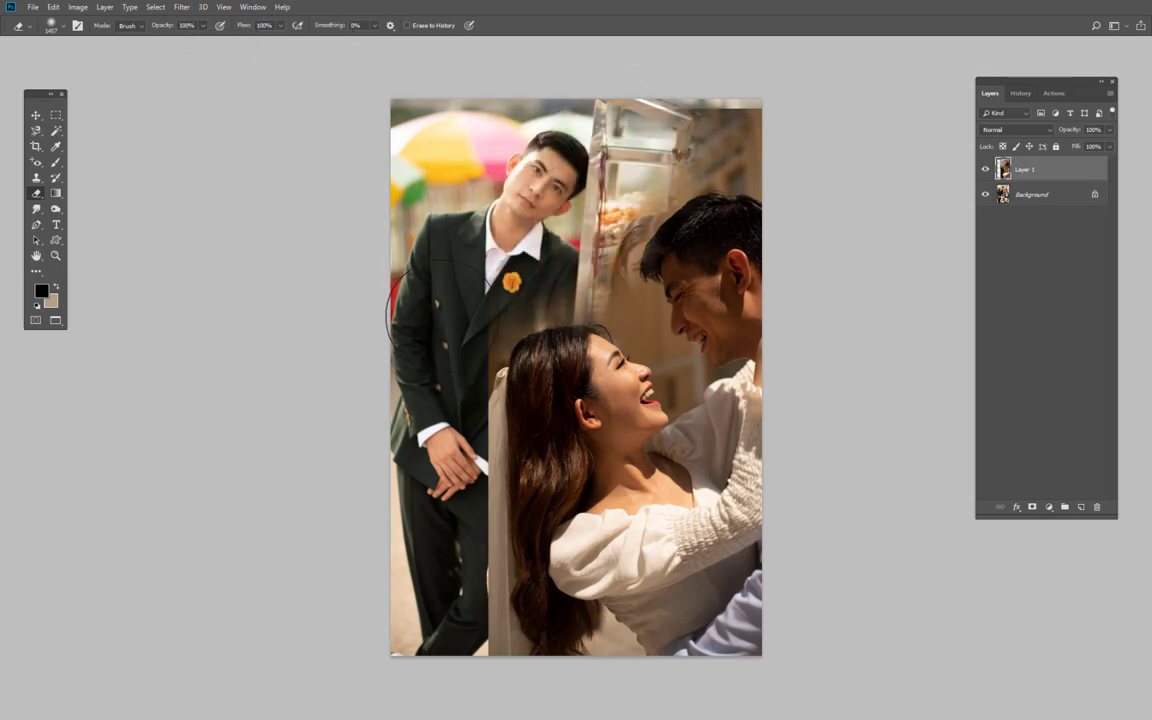
- Erase the upper right with a 511 px eraser, then shift Layer 1 left
right_click(428, 410)
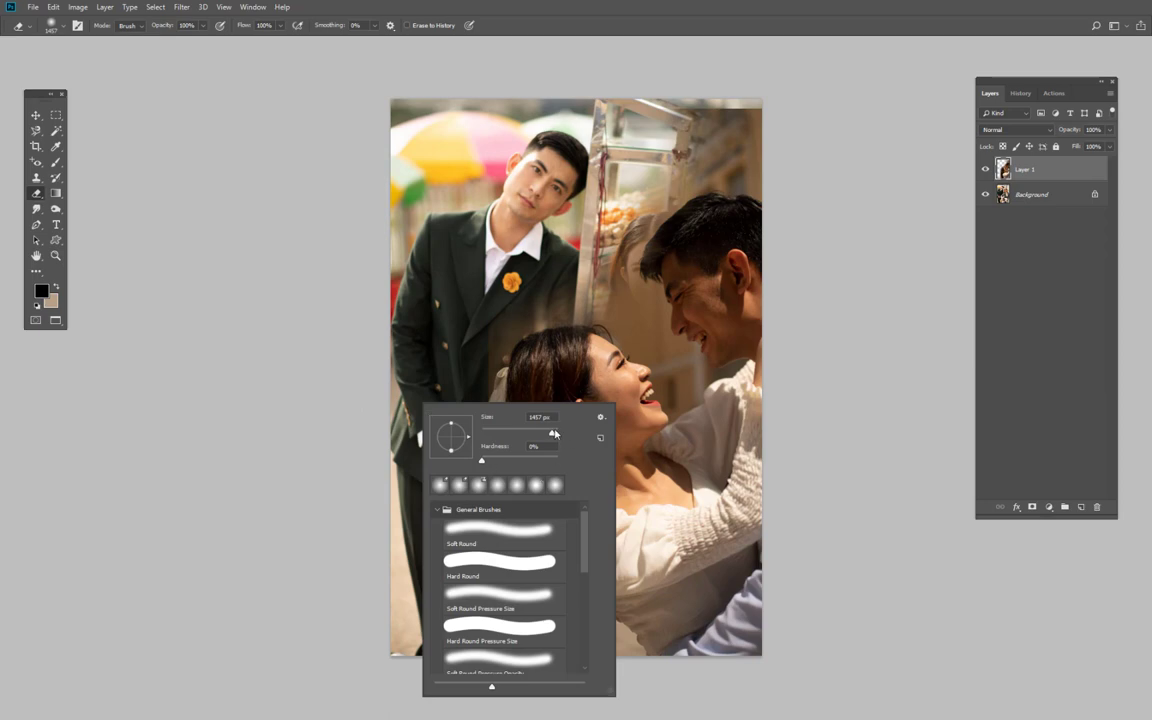
drag(554, 433, 520, 433)
click(440, 338)
right_click(466, 396)
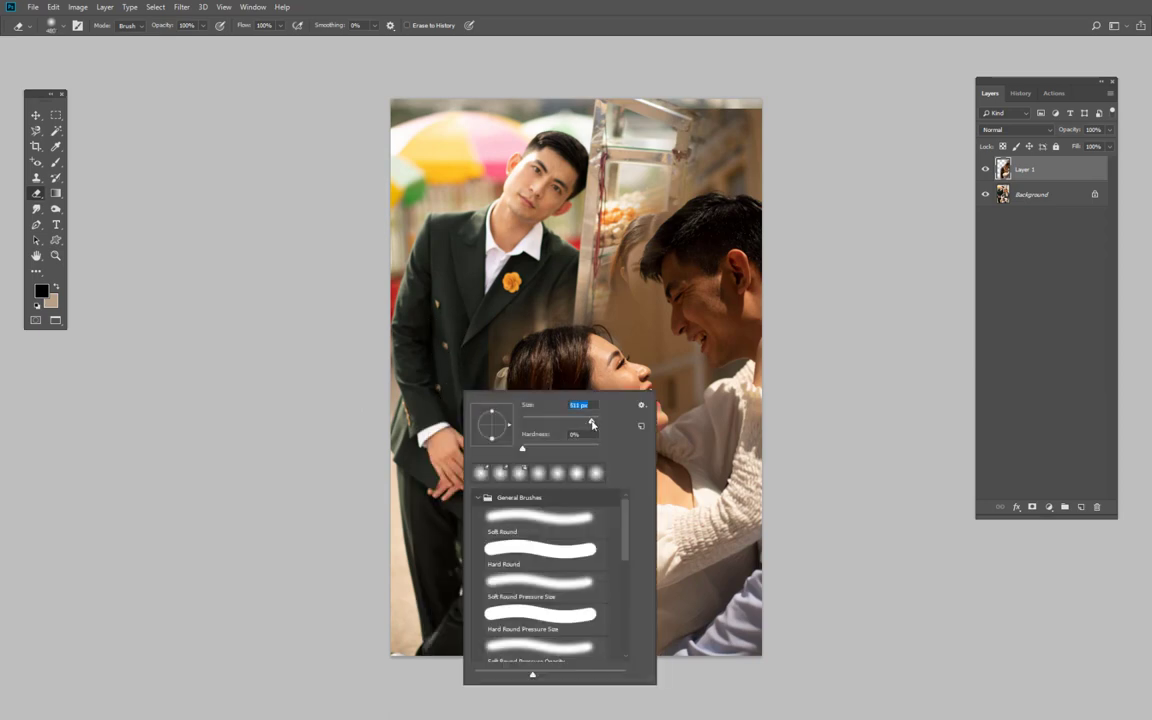
click(462, 279)
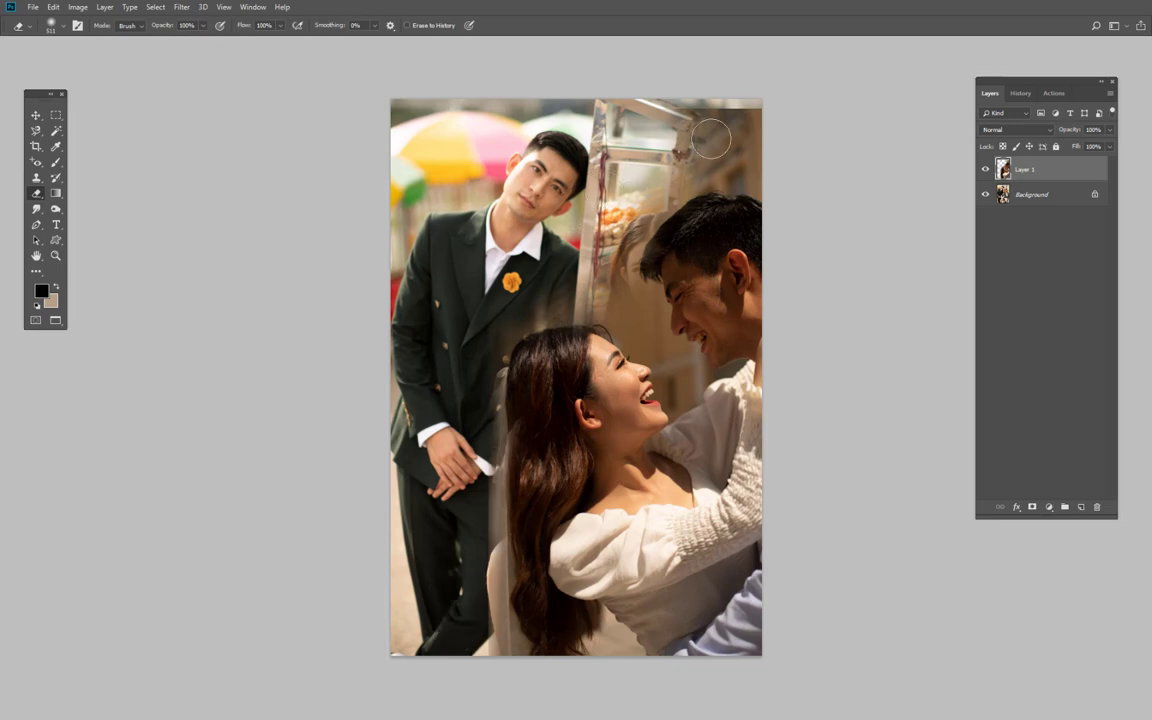
drag(740, 115, 769, 147)
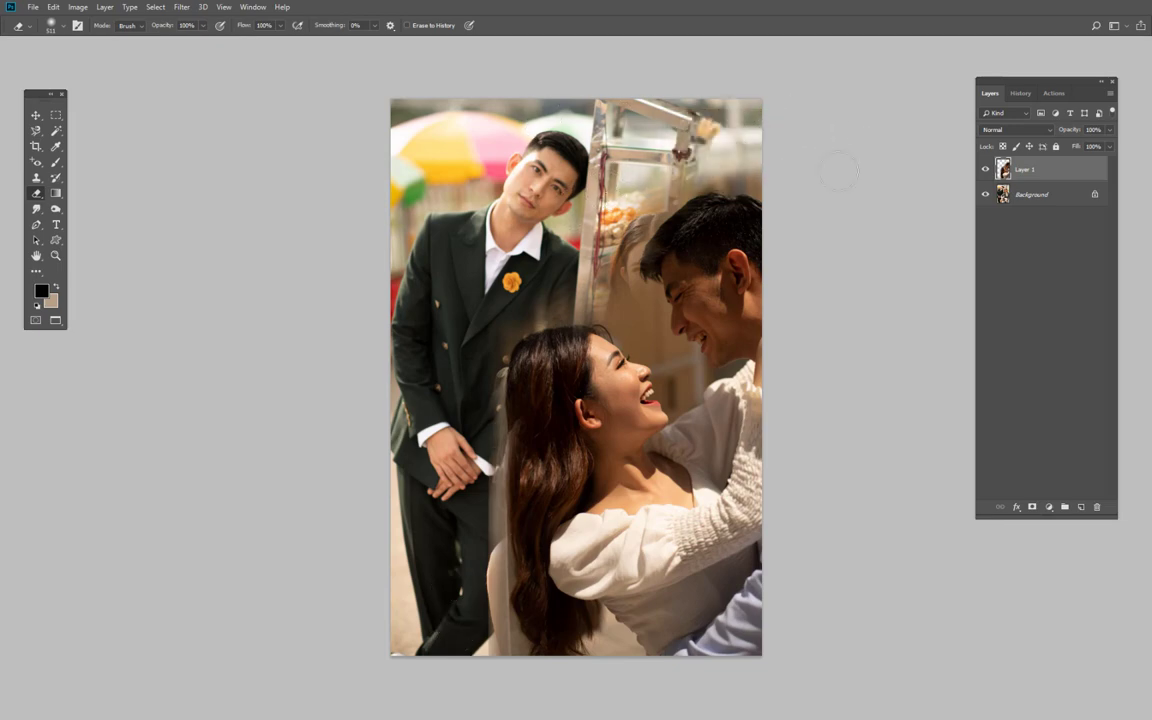
drag(690, 172, 758, 160)
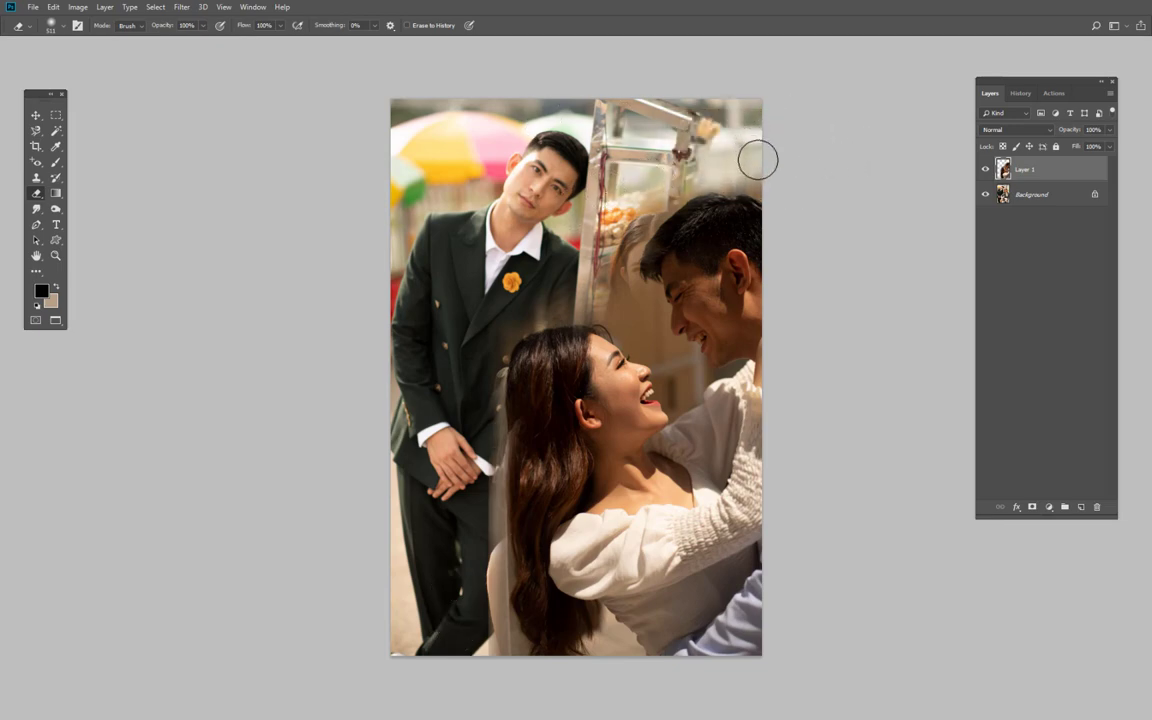
key(v)
mouse_move(668, 452)
mouse_down()
mouse_move(614, 441)
mouse_move(669, 451)
mouse_up()
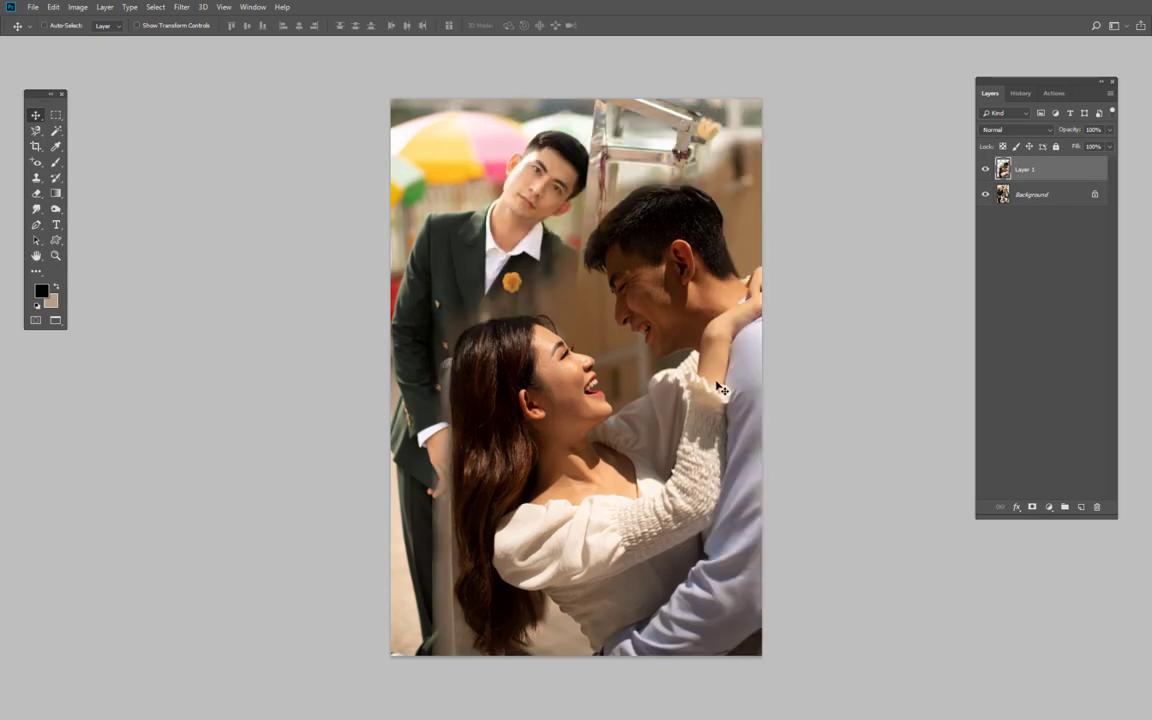
- Step back to an earlier eraser state, nudge Layer 1 left, and add a layer mask
click(1021, 93)
mouse_move(1055, 478)
mouse_down()
mouse_move(1059, 298)
mouse_move(1047, 310)
mouse_move(1058, 242)
mouse_move(1049, 275)
mouse_up()
click(990, 94)
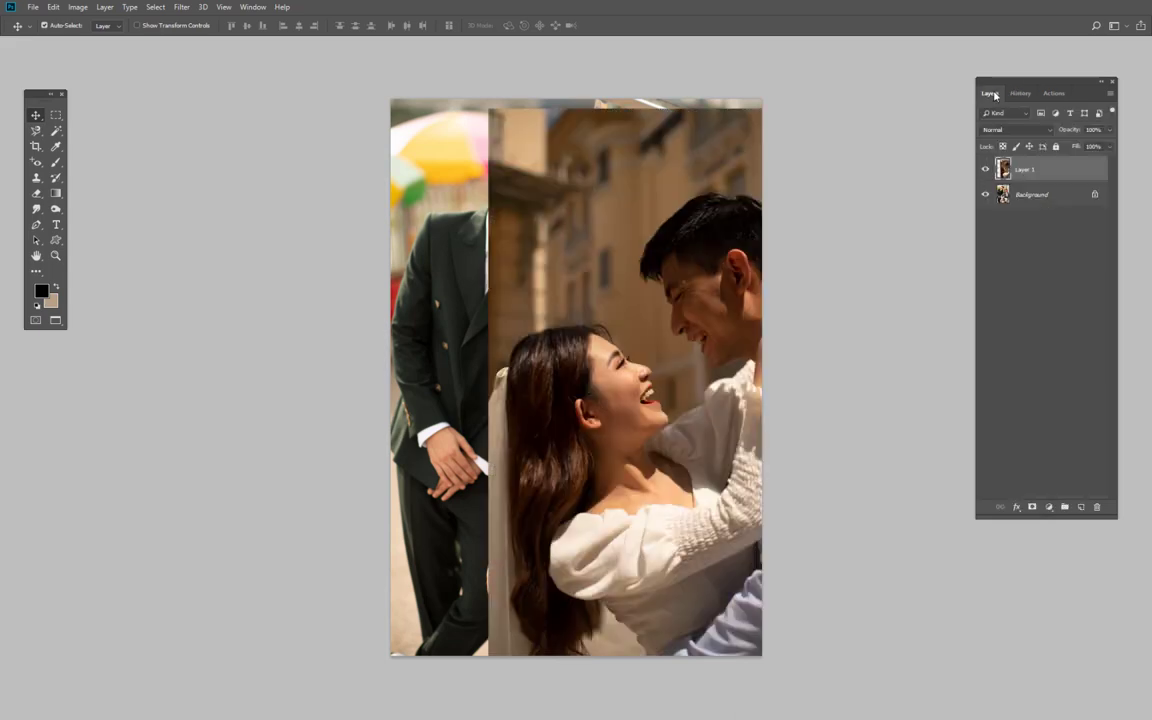
drag(625, 389, 603, 389)
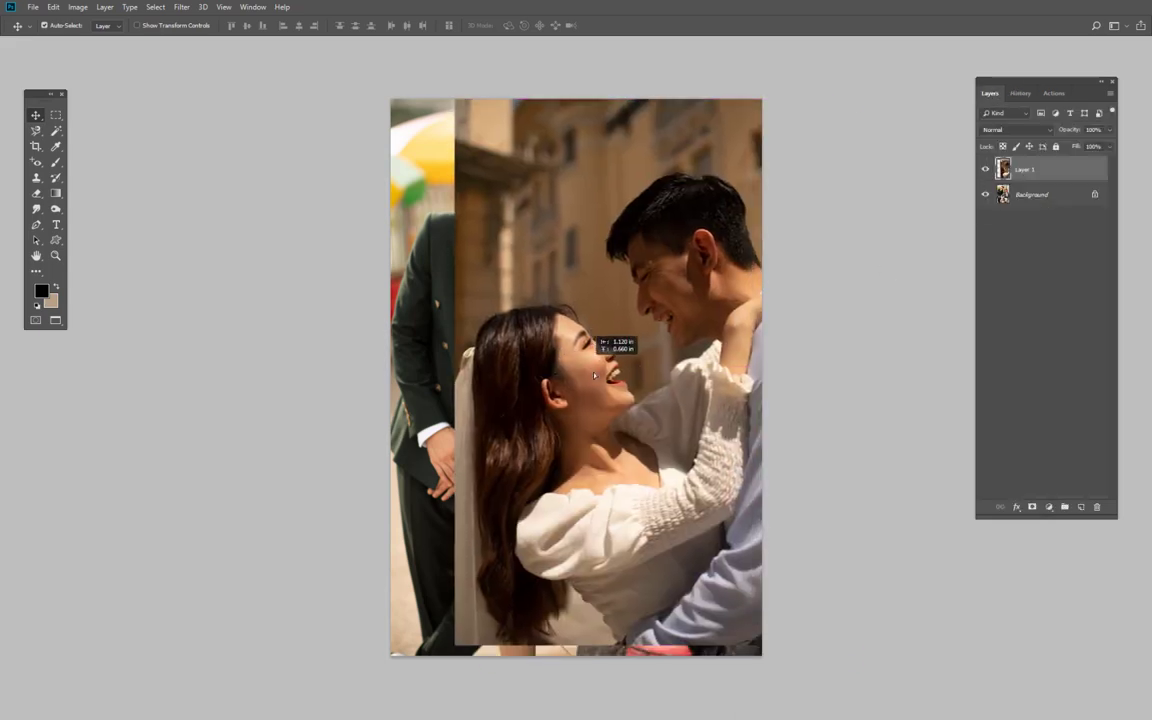
click(1032, 507)
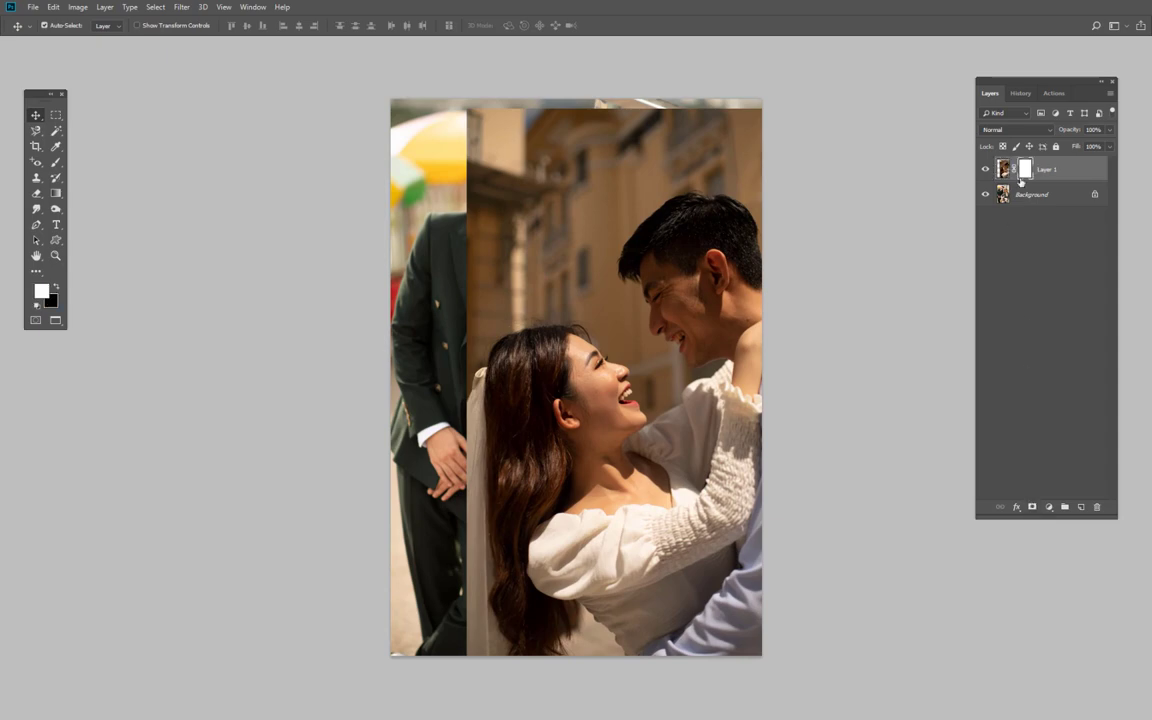
- Paint the mask to reveal the groom's face, the top metal rail and the glass case
key(e)
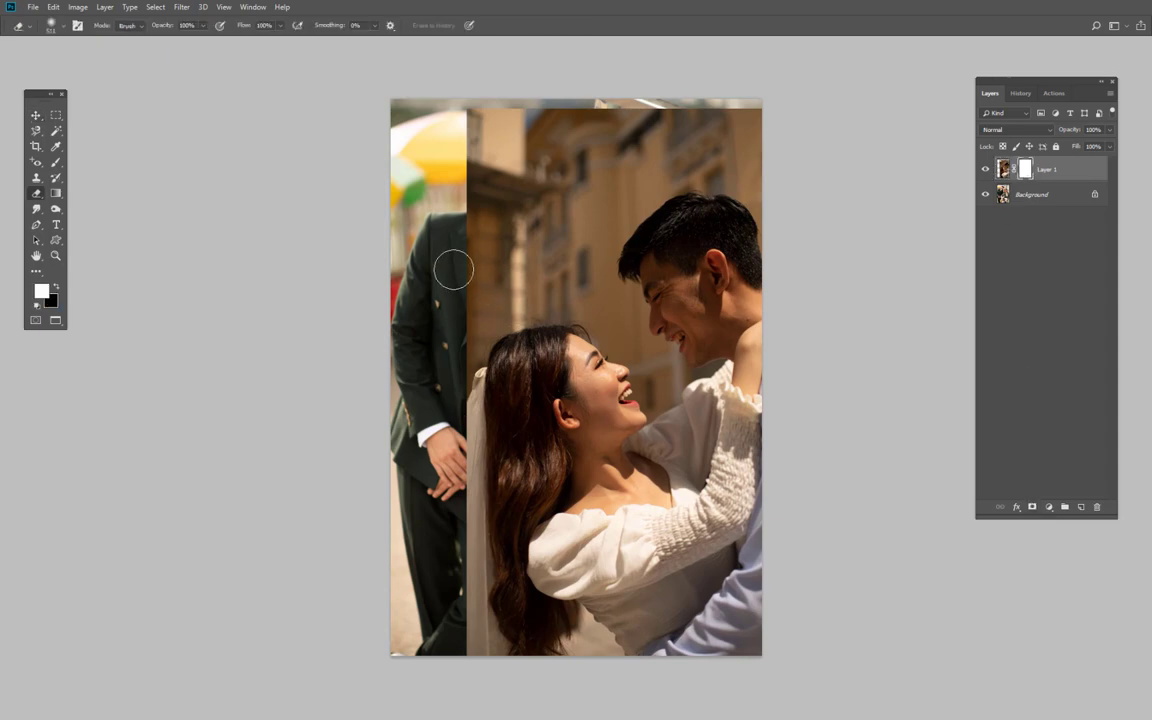
mouse_move(450, 265)
mouse_down()
mouse_move(545, 150)
mouse_move(470, 270)
mouse_move(520, 235)
mouse_move(440, 170)
mouse_move(580, 120)
mouse_move(560, 120)
mouse_up()
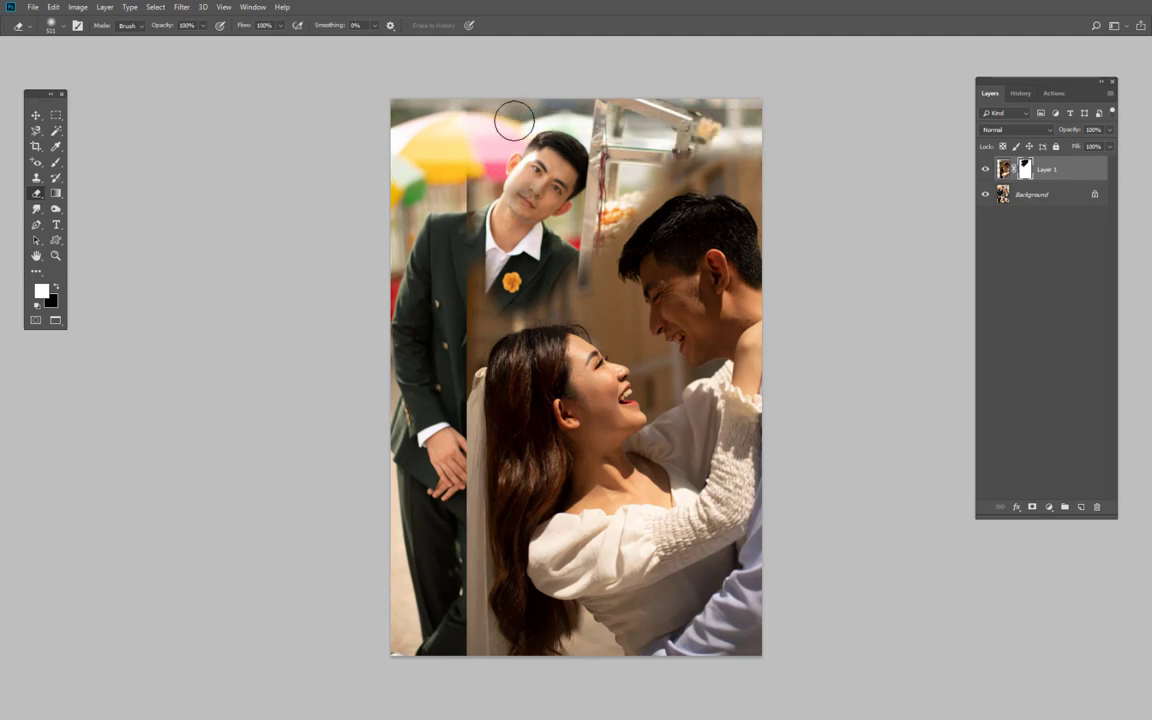
drag(673, 110, 561, 162)
mouse_move(487, 299)
mouse_down()
mouse_move(630, 180)
mouse_move(792, 123)
mouse_move(639, 193)
mouse_up()
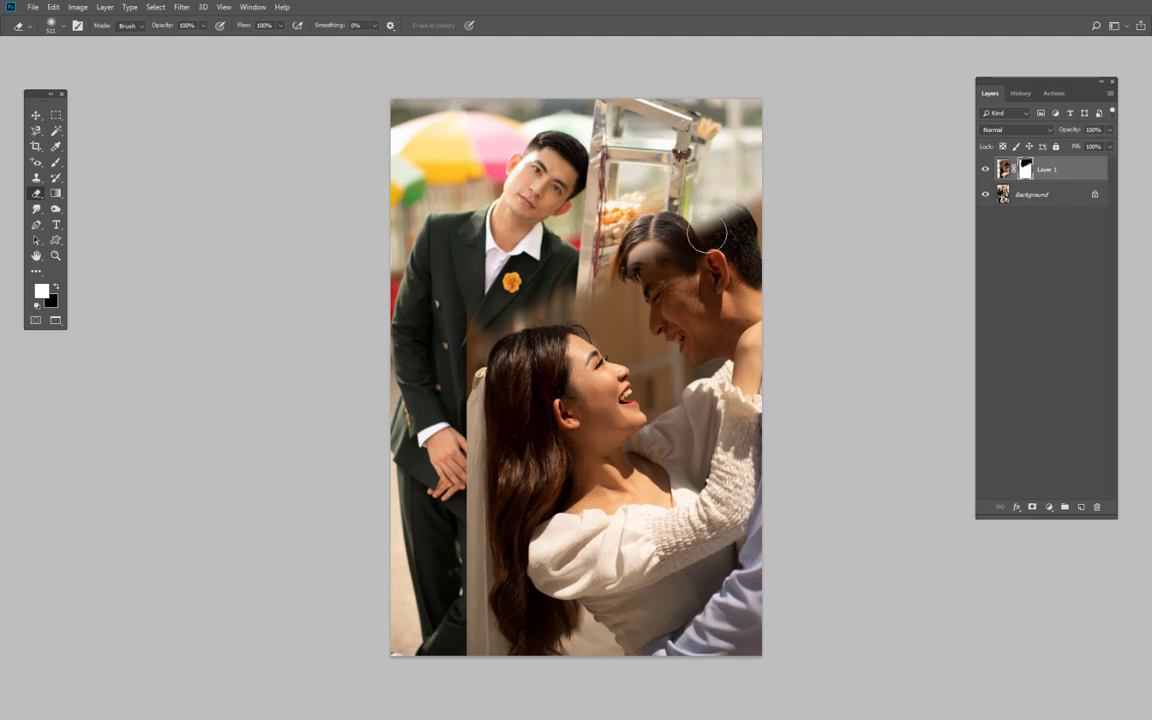
- Paint the mask in white and black around the heads so the man's face shows
key(x)
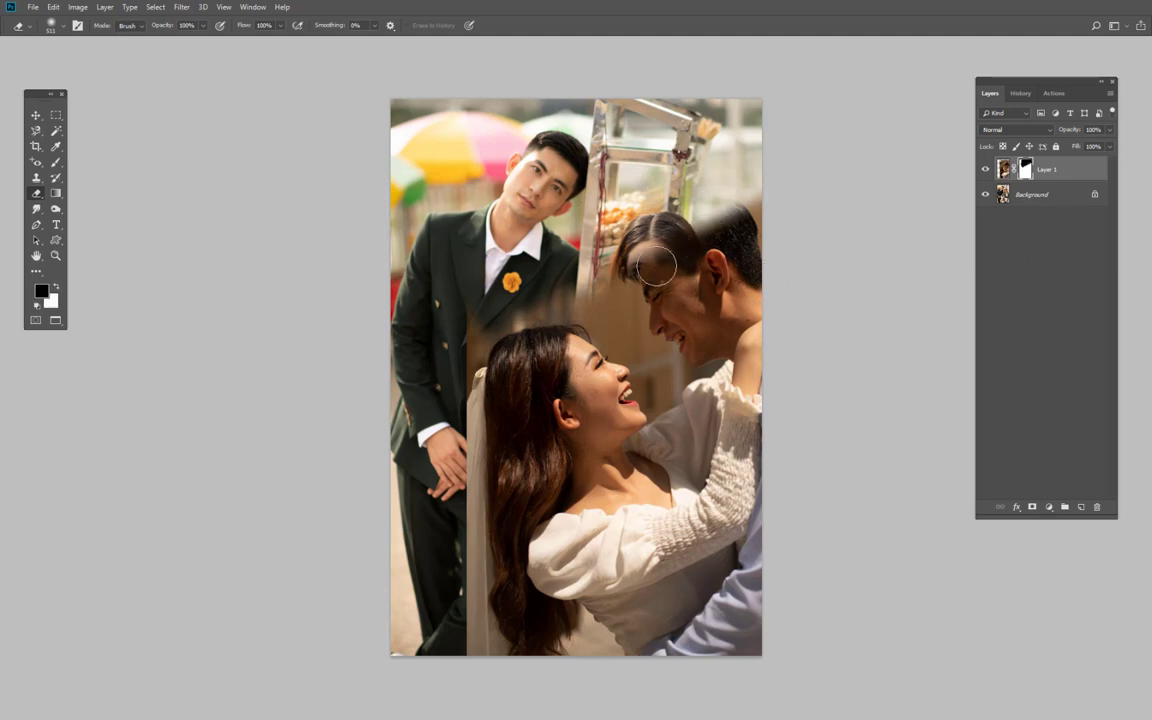
drag(600, 240, 728, 233)
key(ctrl+z)
key(x)
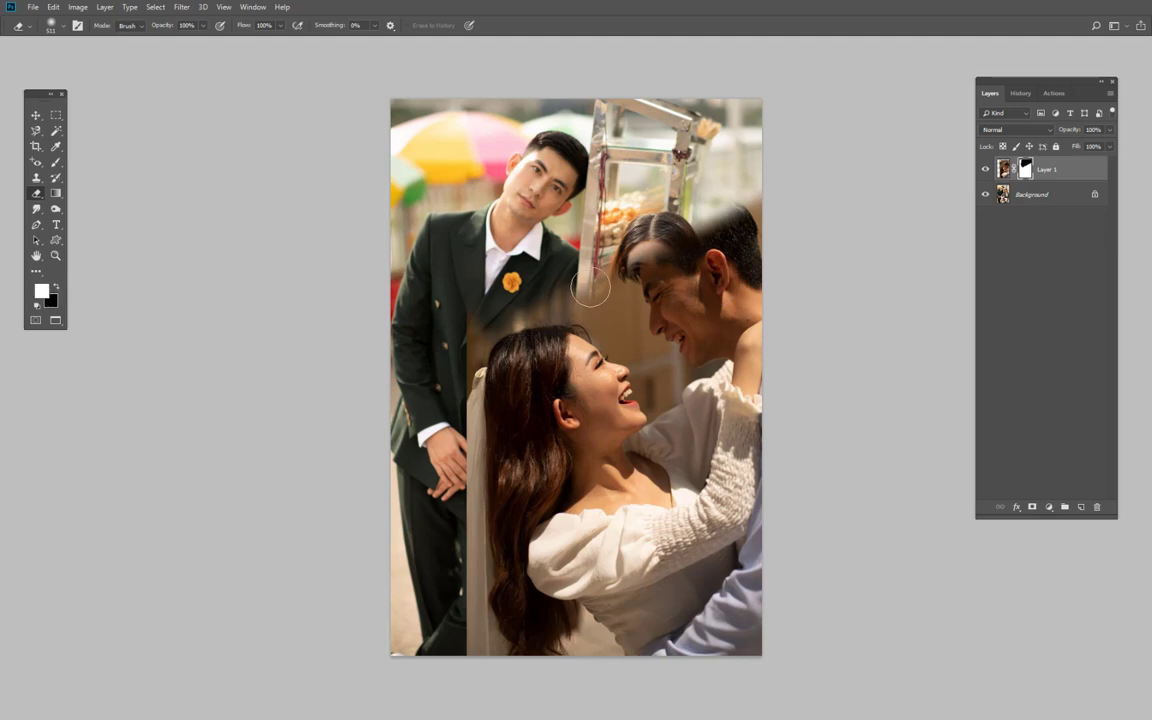
drag(612, 265, 801, 166)
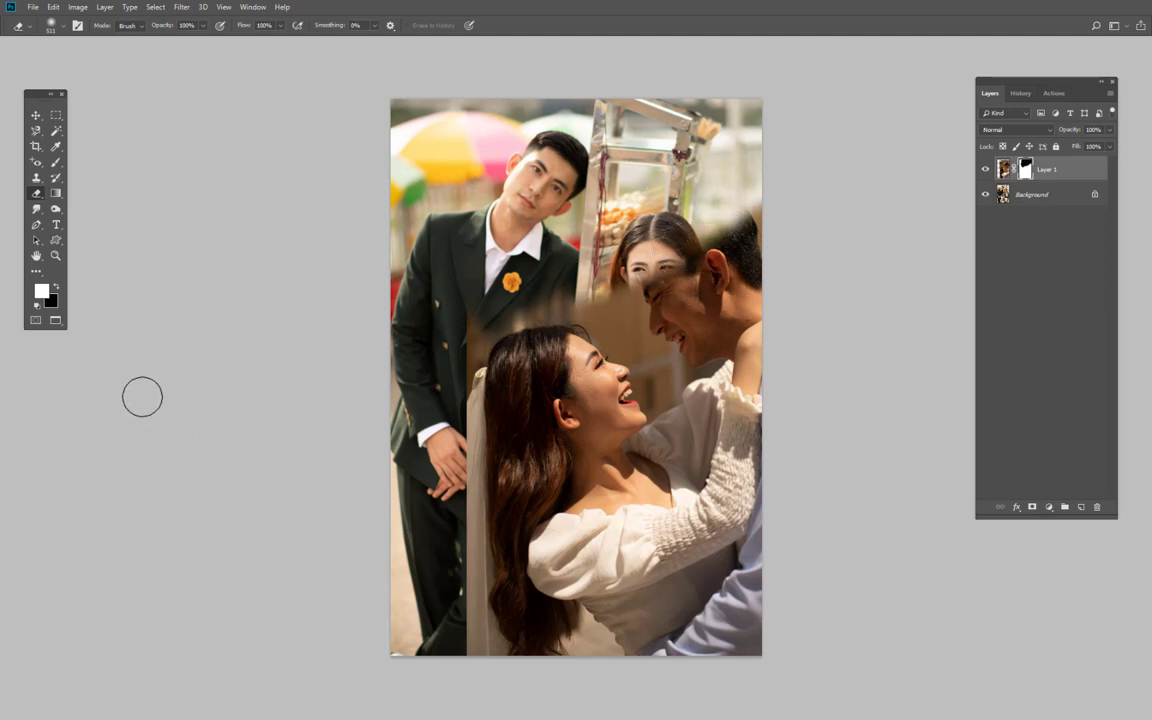
click(55, 286)
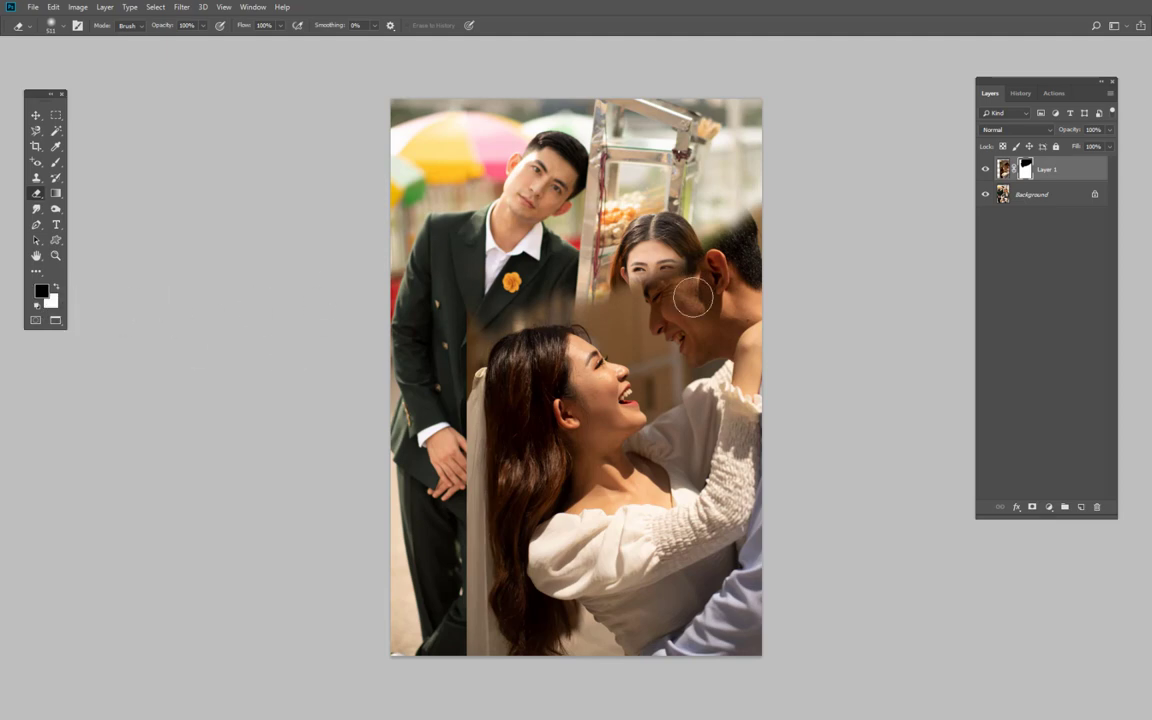
mouse_move(692, 296)
mouse_down()
mouse_move(728, 239)
mouse_move(640, 230)
mouse_move(655, 210)
mouse_move(600, 215)
mouse_move(585, 230)
mouse_move(673, 229)
mouse_move(707, 211)
mouse_move(643, 252)
mouse_move(728, 221)
mouse_move(600, 240)
mouse_move(605, 280)
mouse_move(661, 315)
mouse_move(672, 303)
mouse_move(617, 301)
mouse_move(636, 312)
mouse_move(595, 295)
mouse_up()
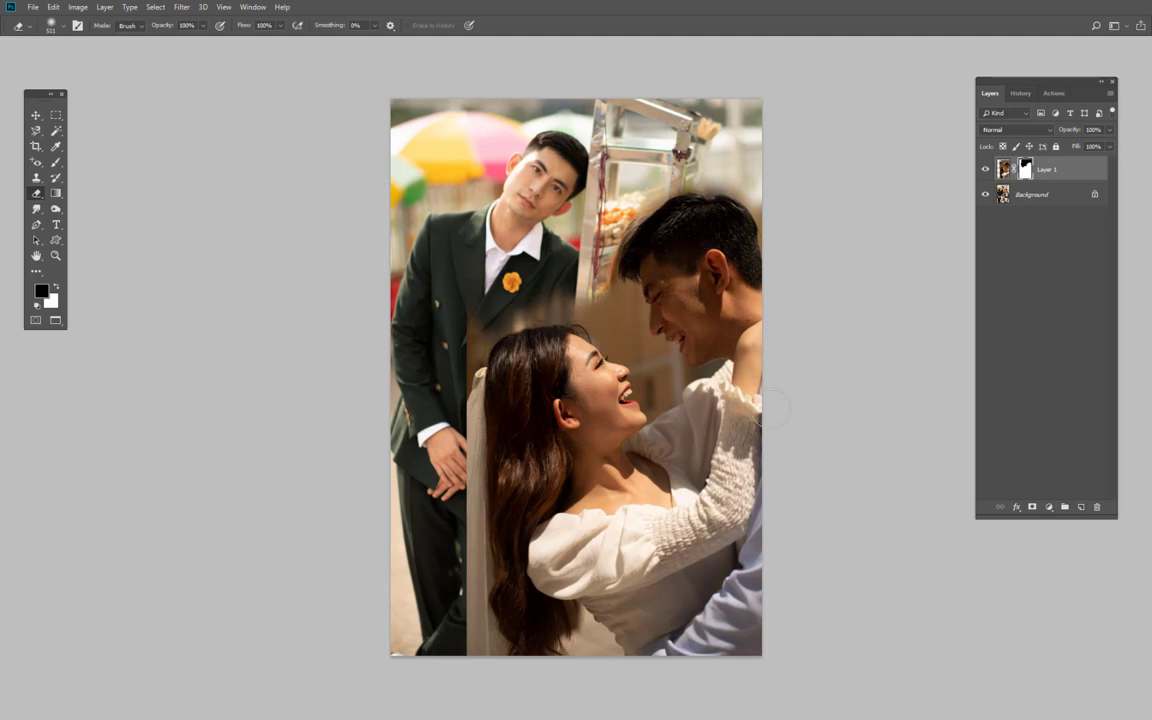
- Mask out the veil strip, touch up the arm, reveal the display case, and move the layer down
key(x)
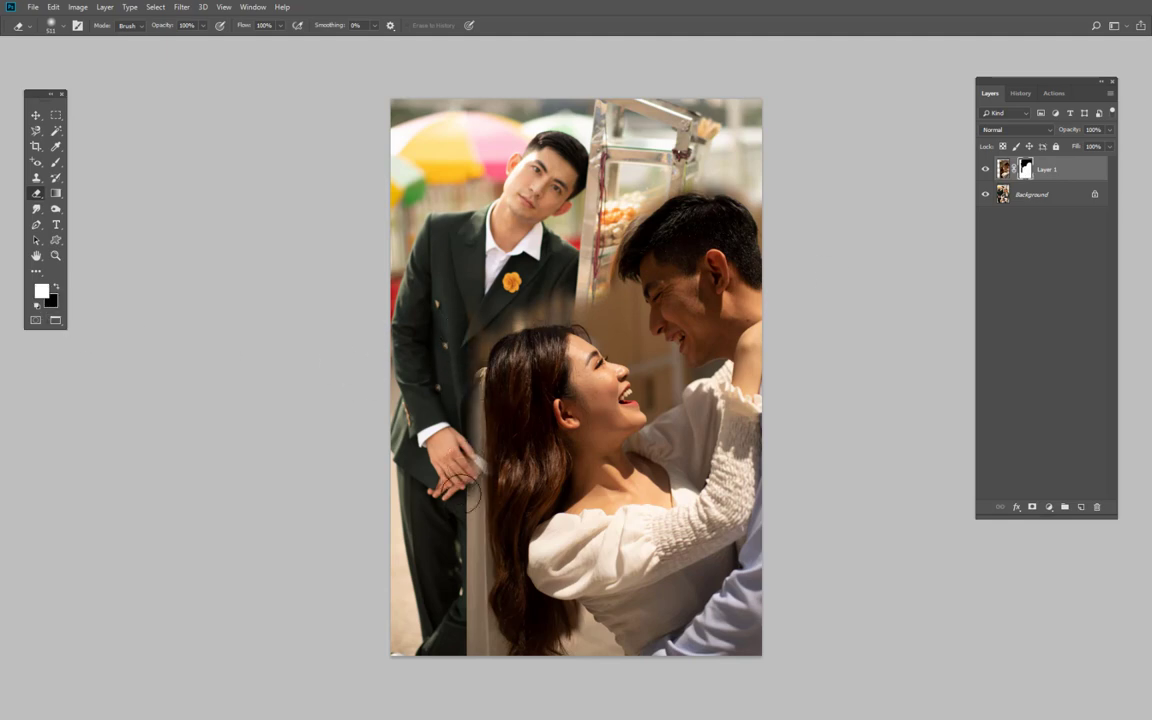
mouse_move(476, 375)
mouse_down()
mouse_move(490, 604)
mouse_move(492, 540)
mouse_up()
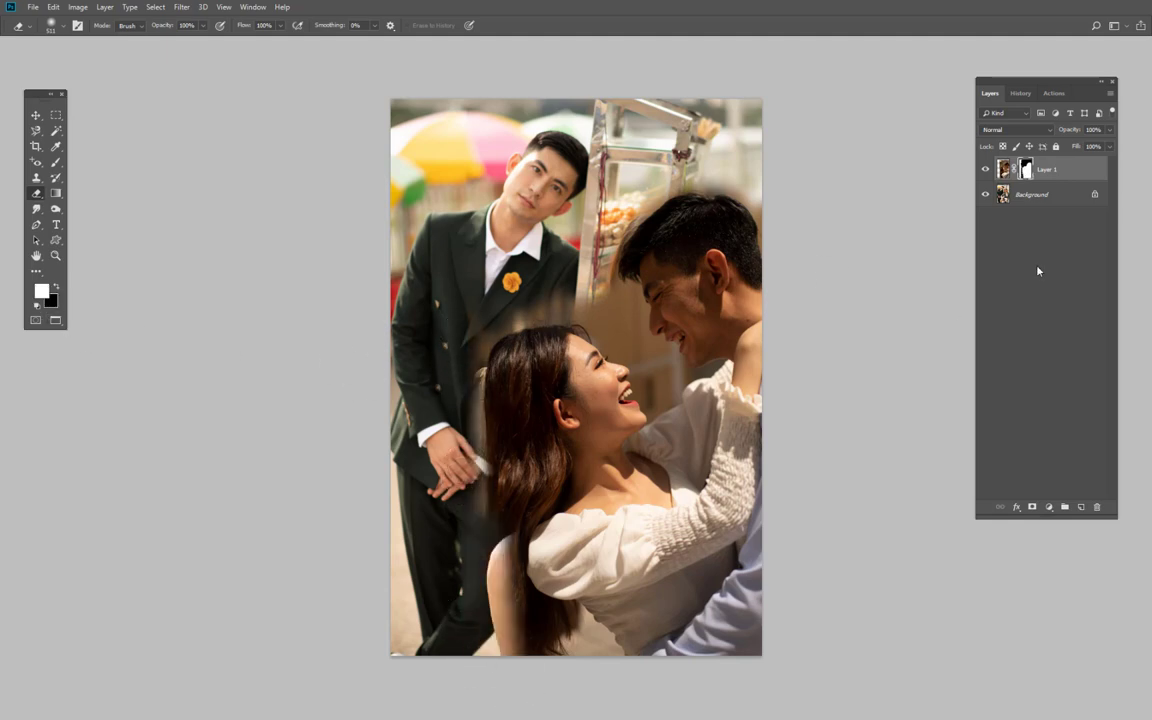
key(x)
mouse_move(500, 525)
mouse_down()
mouse_move(512, 590)
mouse_move(480, 530)
mouse_up()
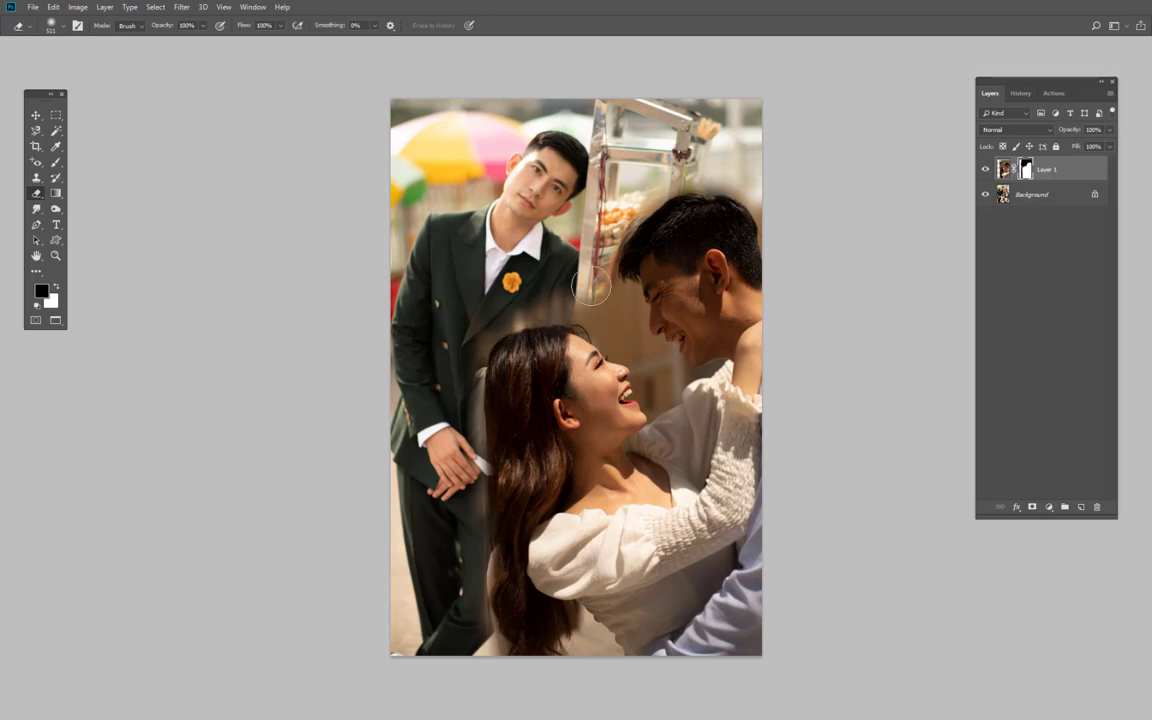
click(56, 286)
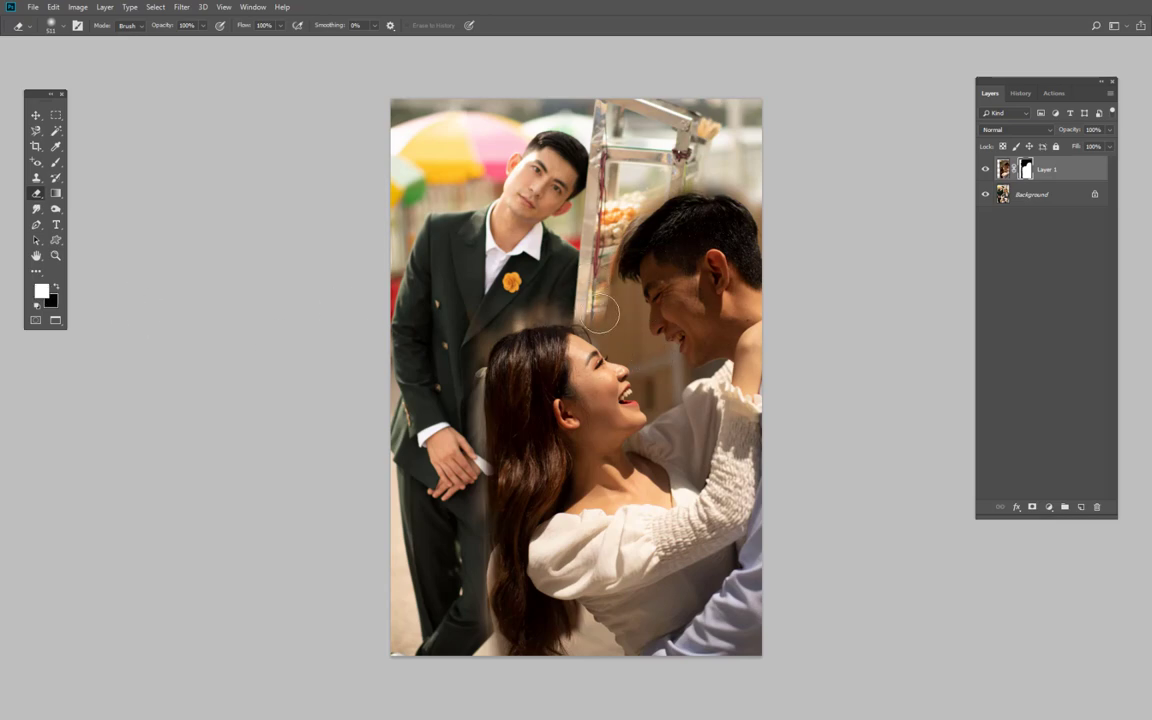
drag(563, 293, 616, 310)
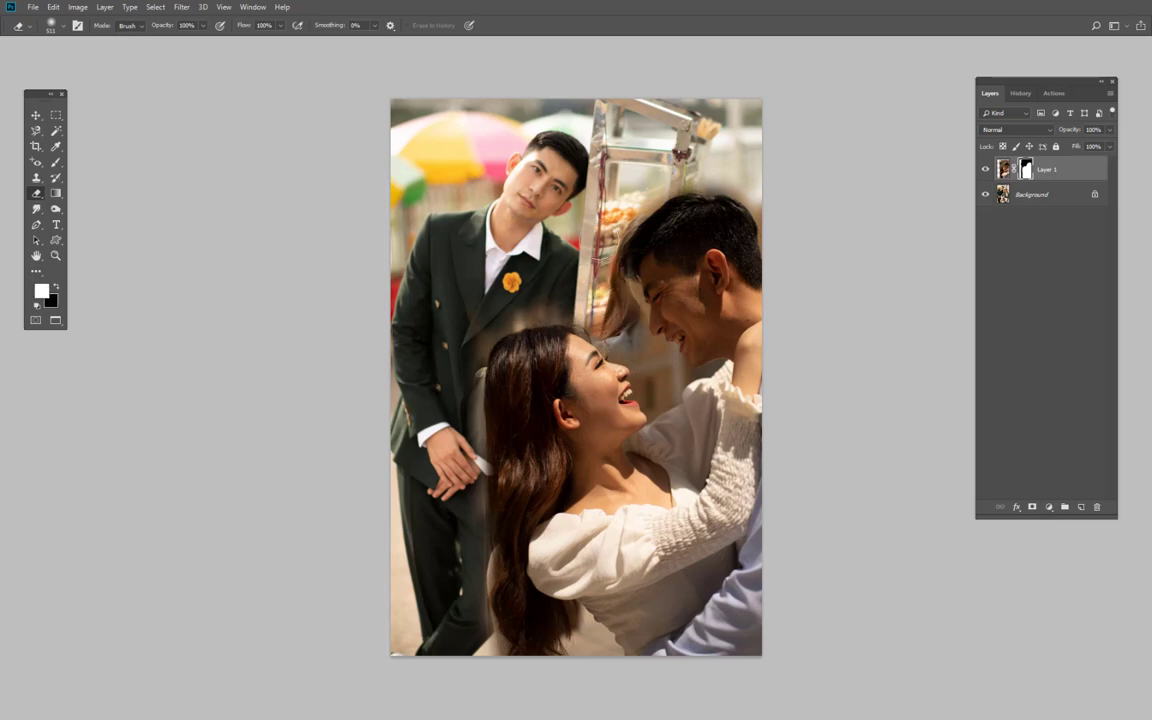
key(v)
drag(572, 376, 612, 503)
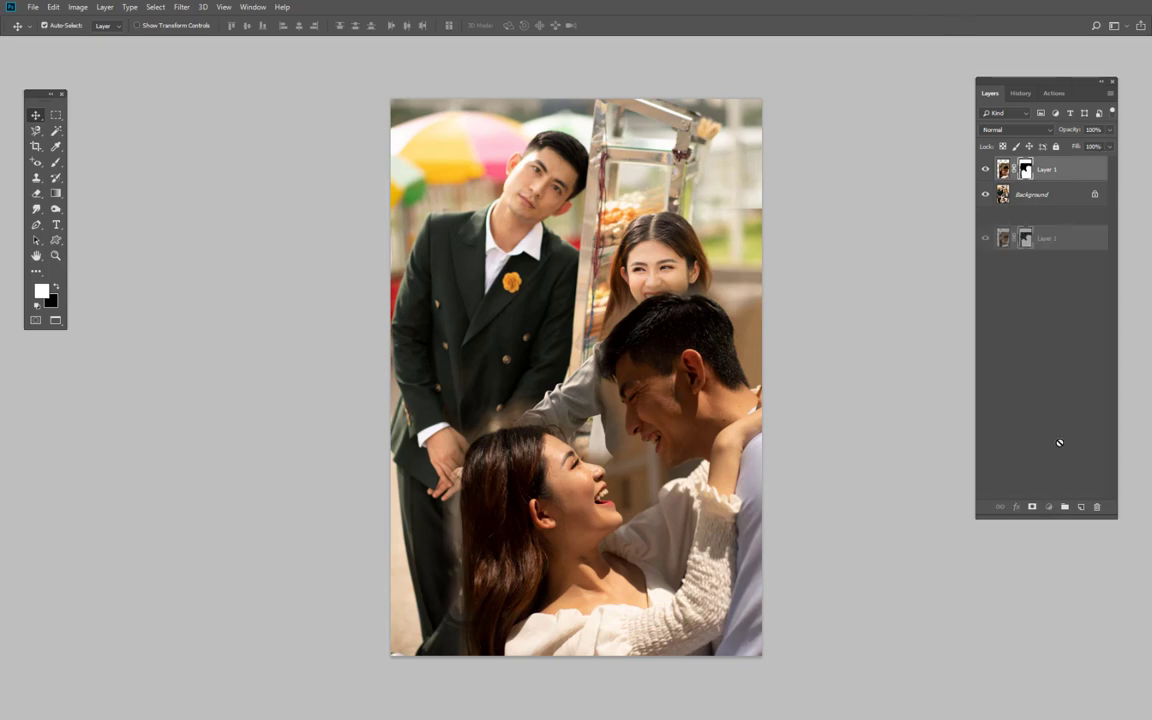
- Delete Layer 1 and switch to the Background Eraser Tool
drag(1046, 169, 1096, 507)
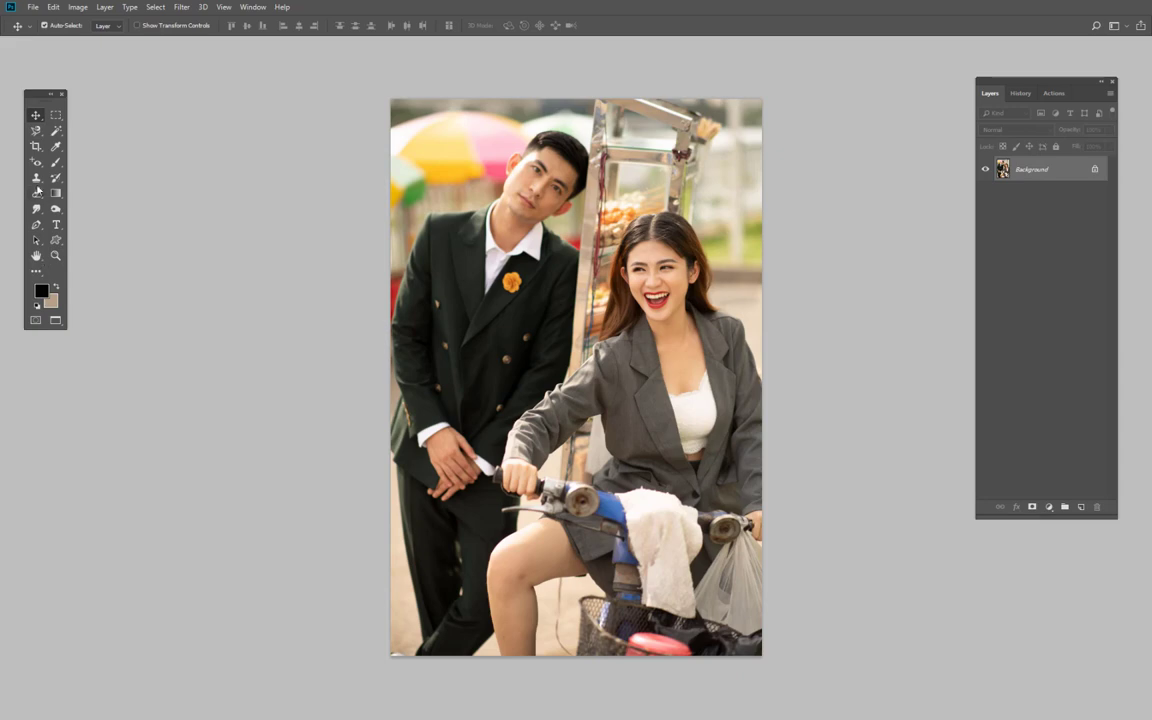
click(37, 180)
click(38, 199)
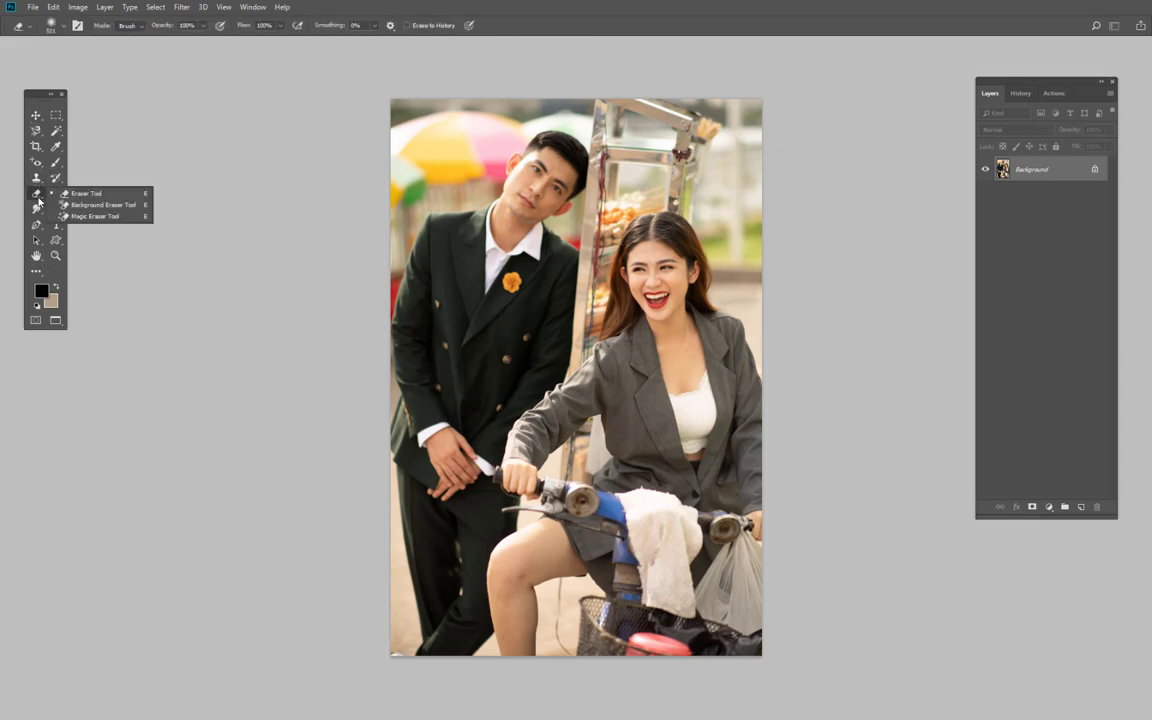
click(98, 205)
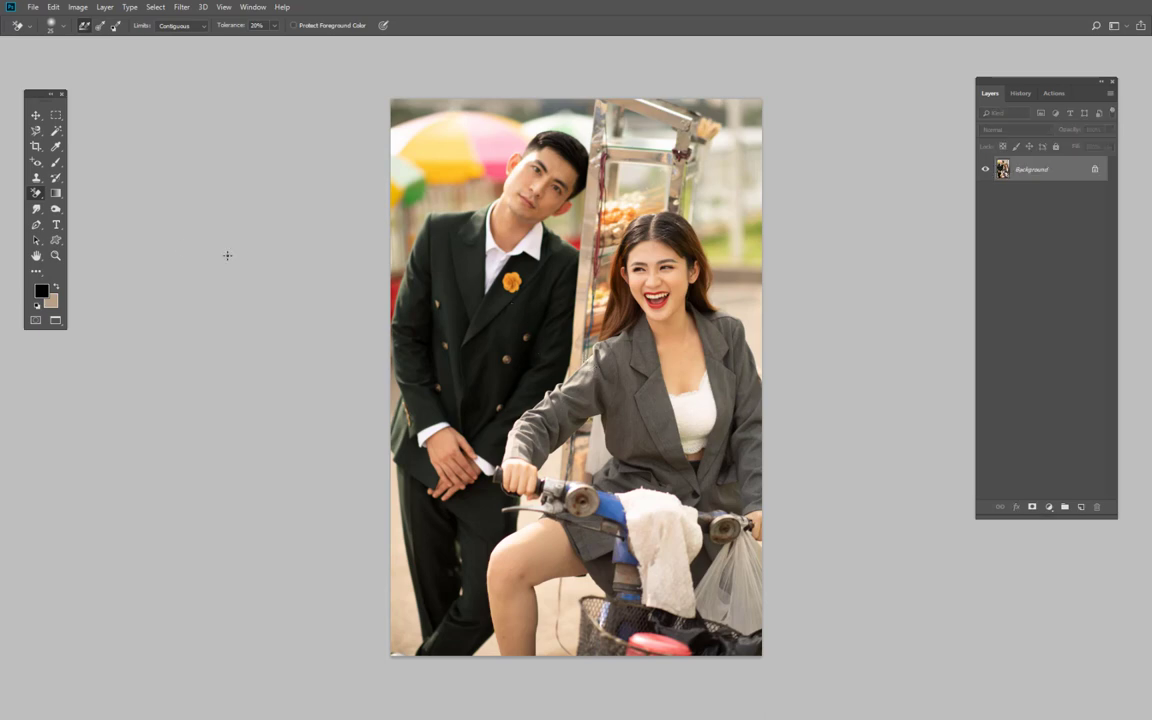
- Test the Magic Eraser on the man's face and the woman's nose, undoing each
right_click(36, 192)
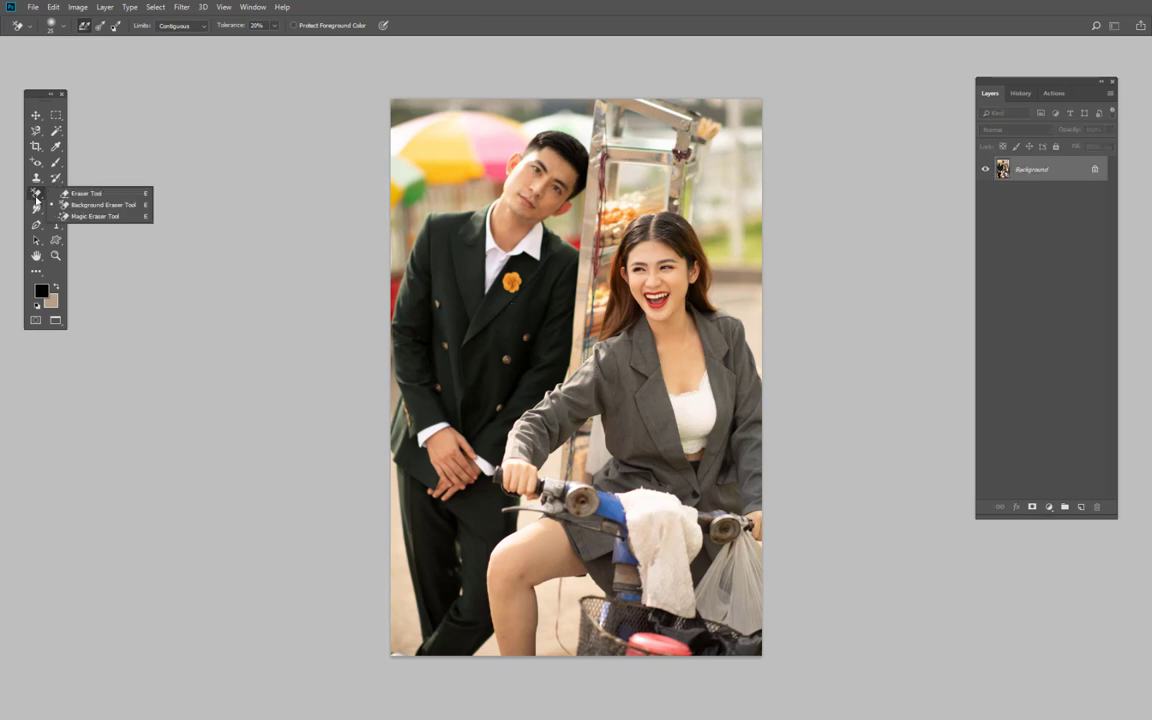
click(108, 216)
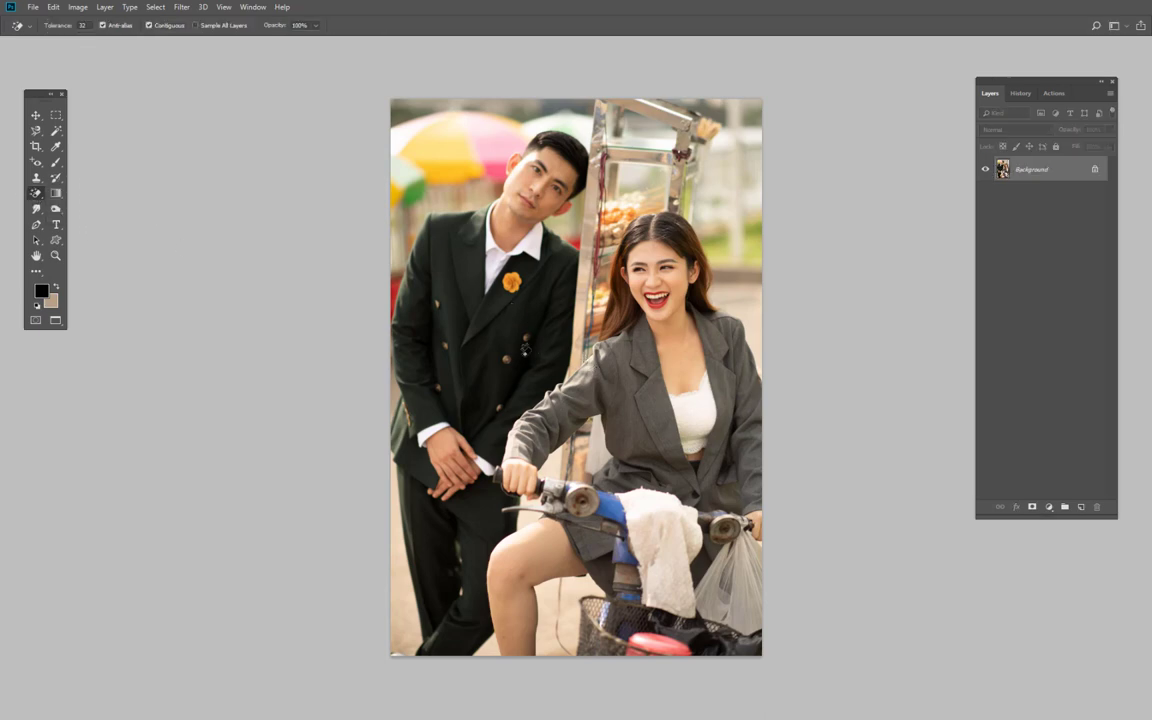
click(519, 207)
scroll(549, 229, up, 1)
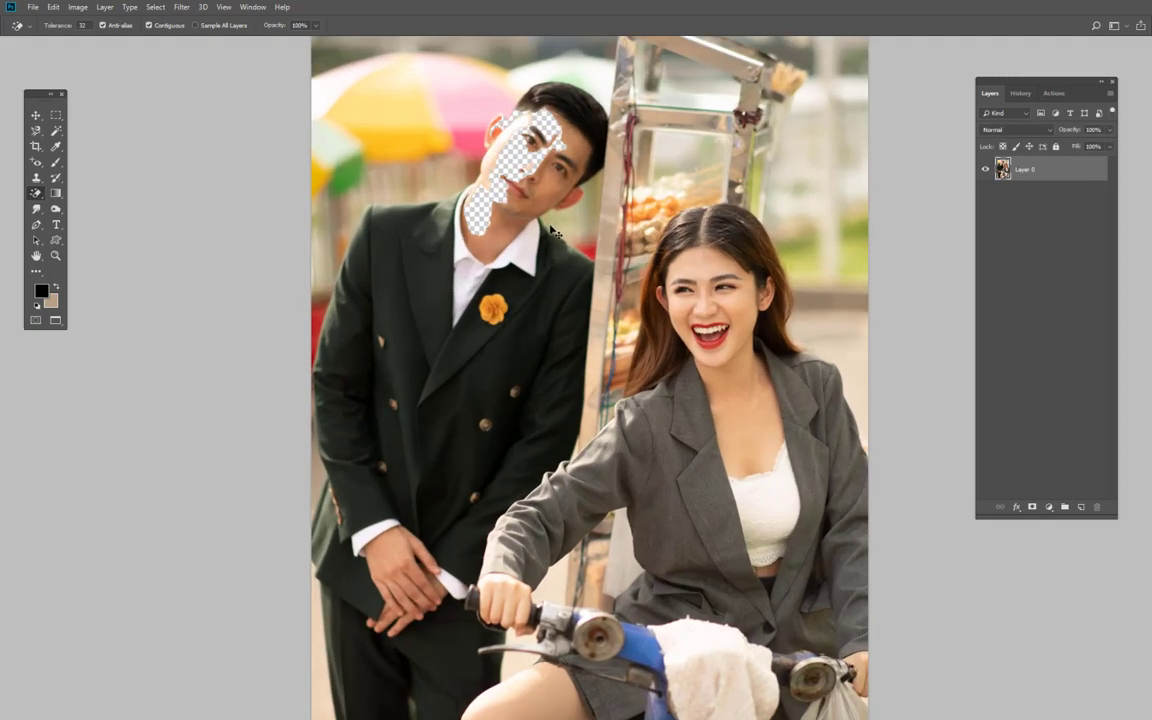
key(ctrl+z)
click(675, 300)
key(ctrl+z)
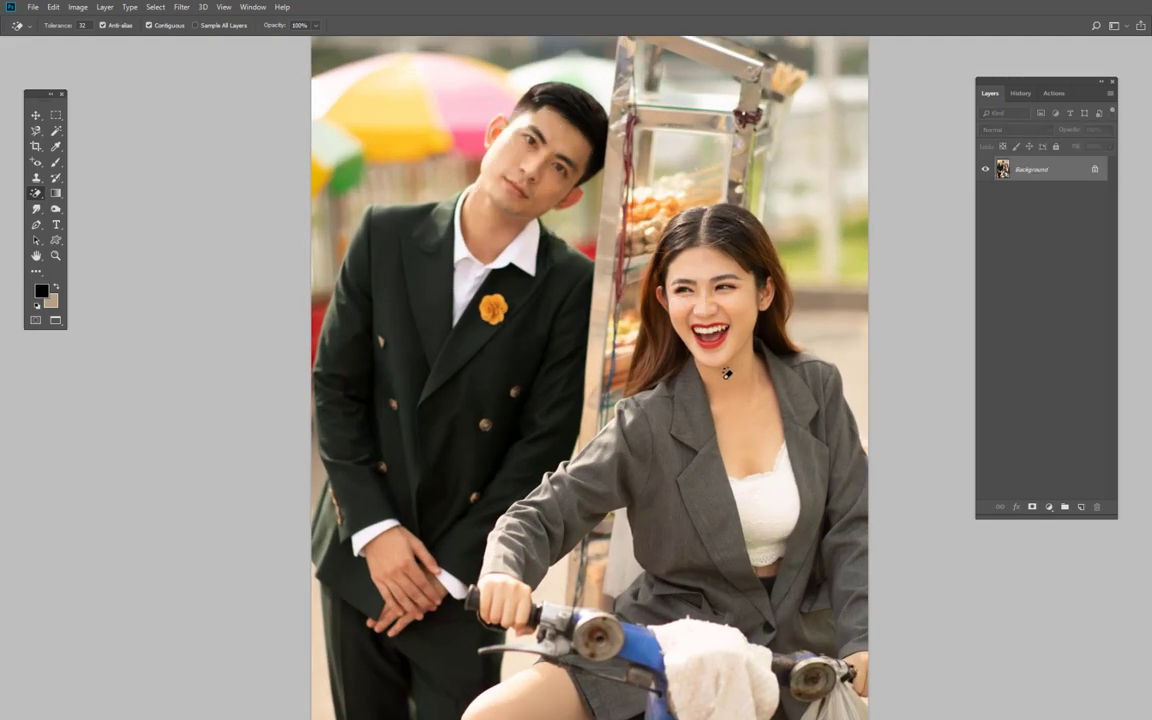
key(ctrl+minus)
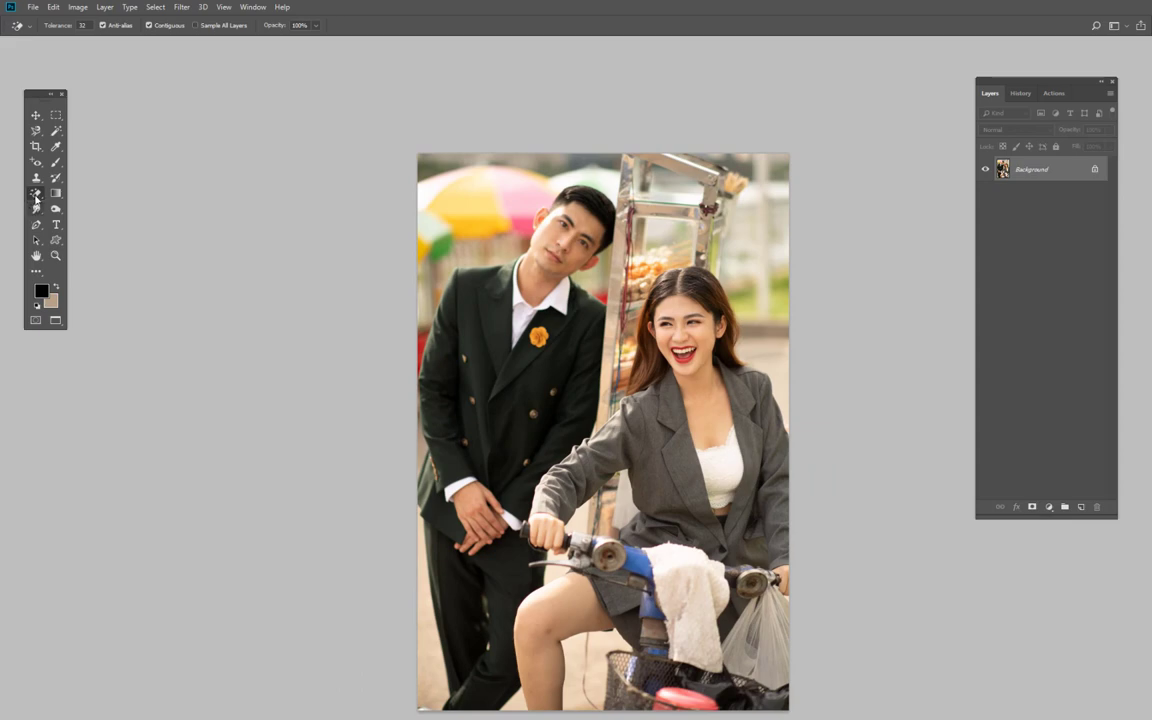
- Test the Magic Eraser on the yellow umbrella, undo it, then duplicate the photo to a new layer
right_click(36, 195)
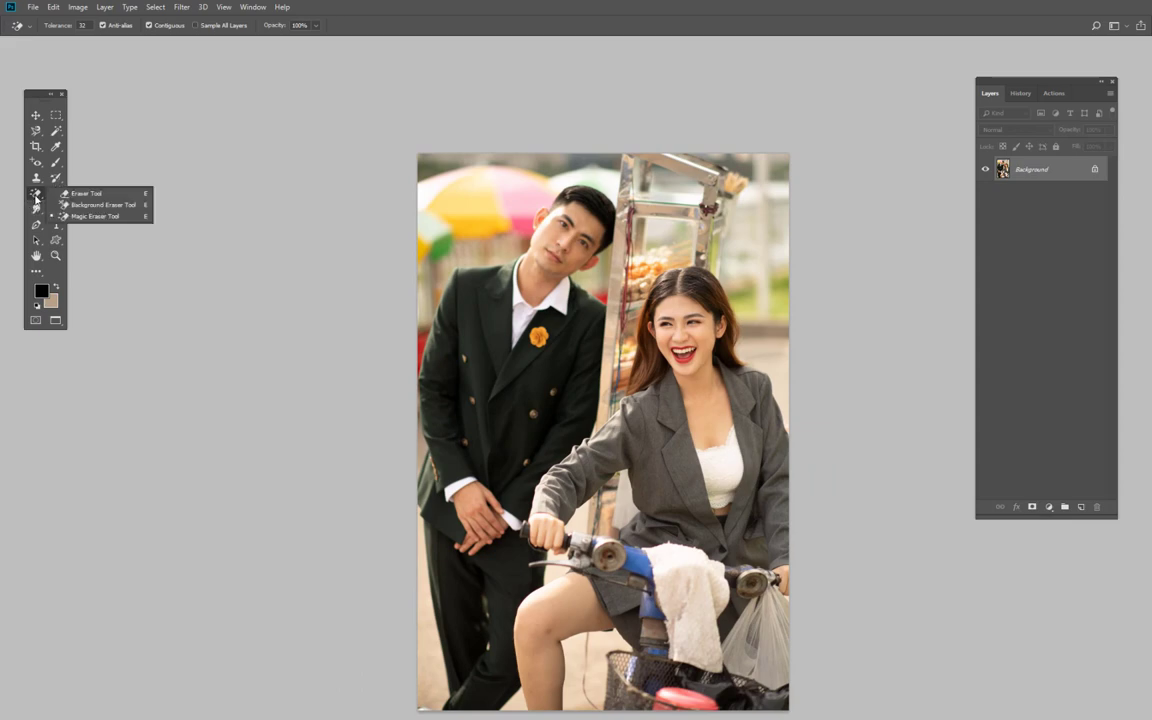
click(93, 216)
click(474, 222)
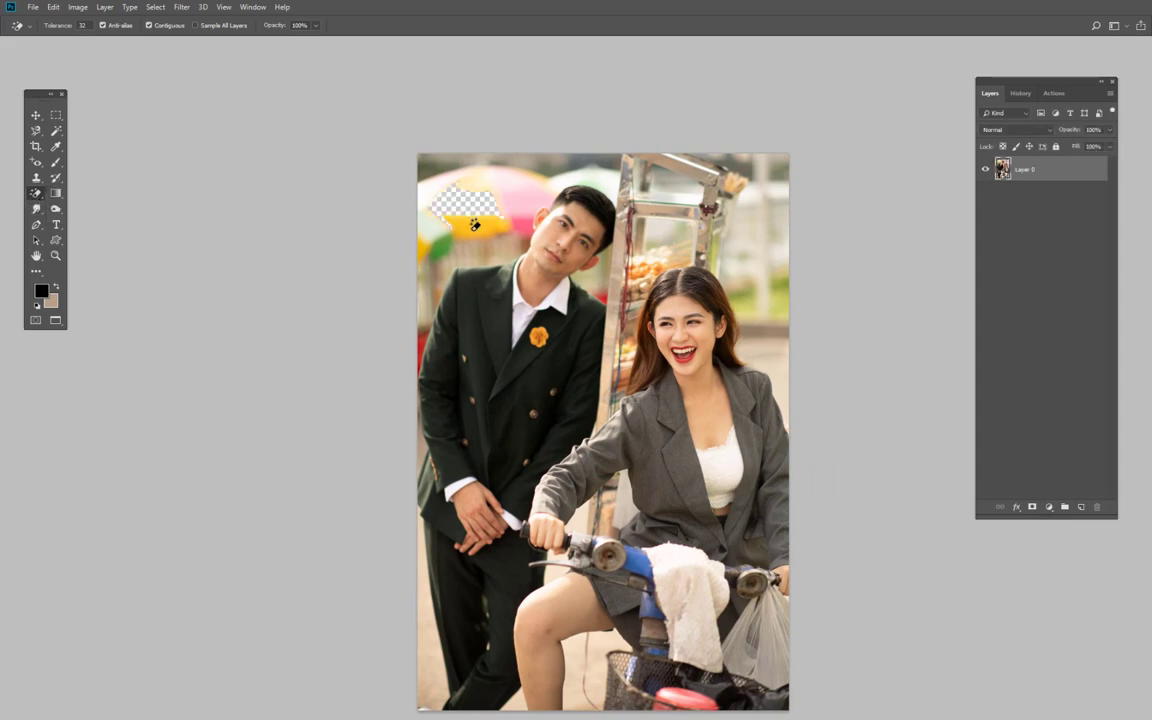
click(476, 226)
scroll(488, 263, up, 2)
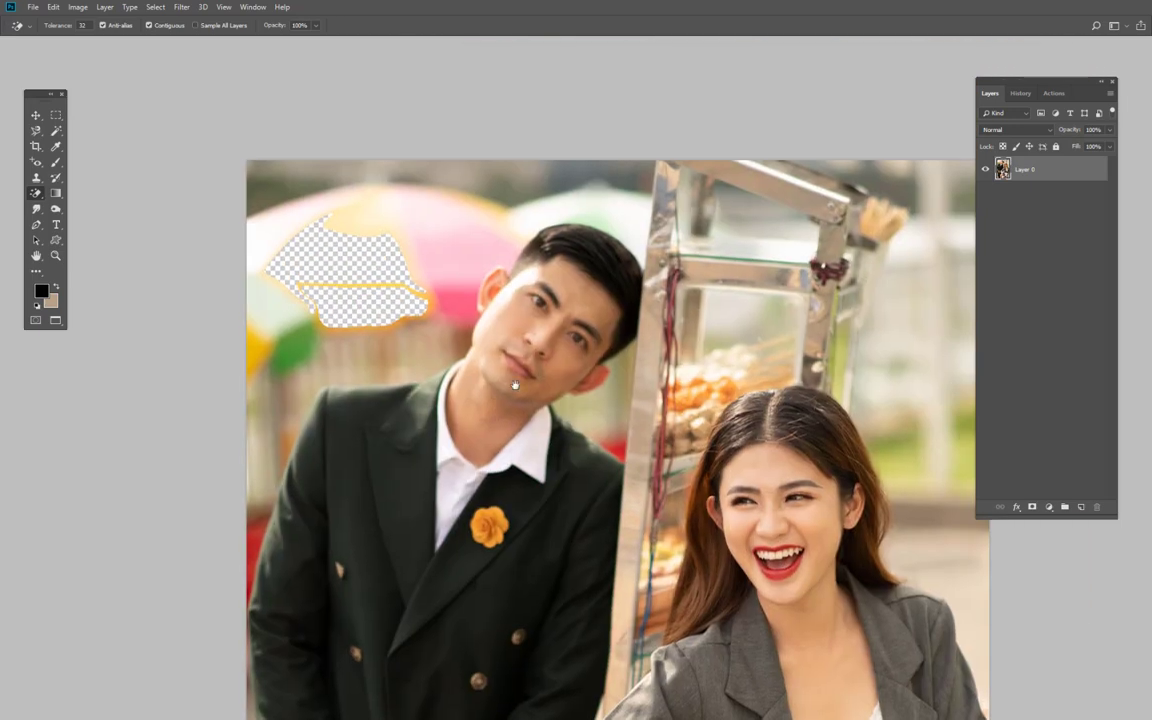
key(ctrl+z)
key(ctrl+z)
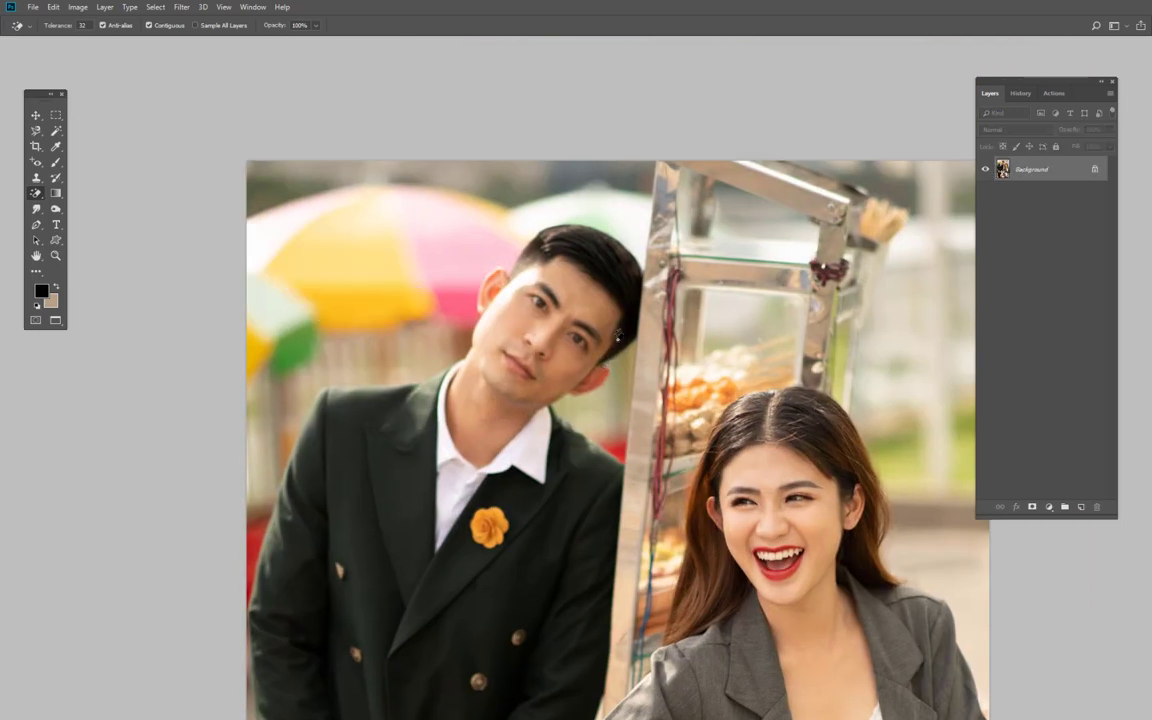
key(ctrl+j)
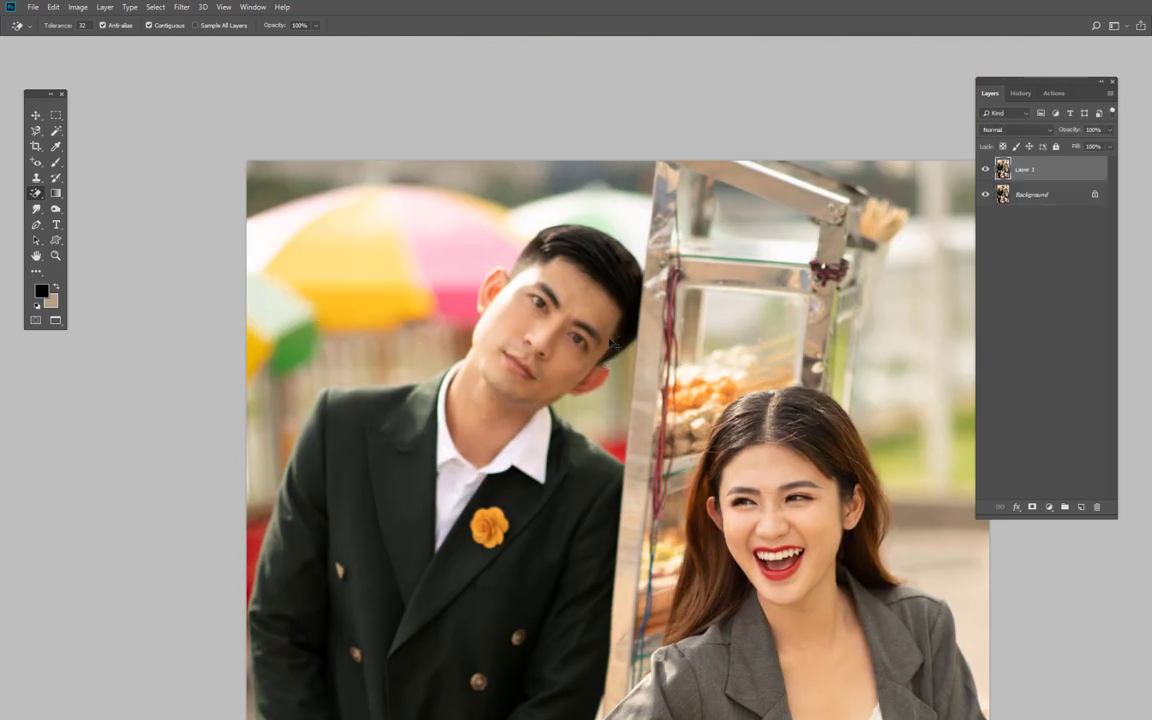
- Offset the duplicate layer right and down, then magic-erase the umbrella on it
key(v)
drag(534, 320, 705, 380)
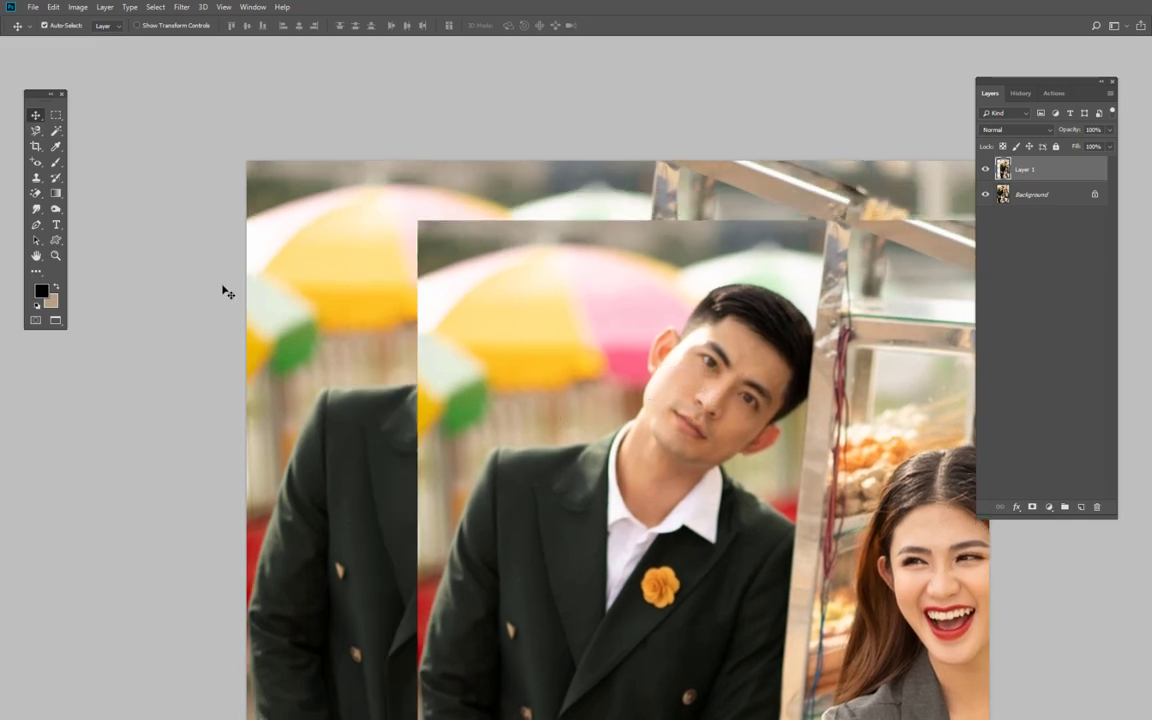
click(37, 191)
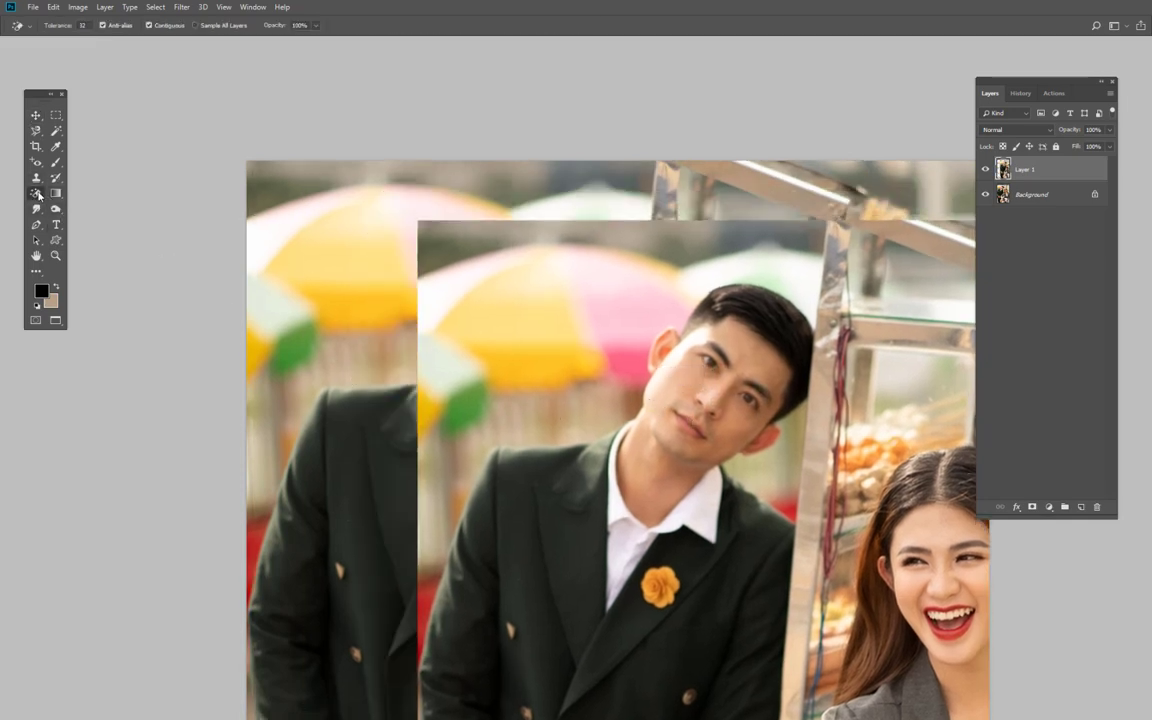
right_click(37, 193)
click(95, 199)
click(532, 351)
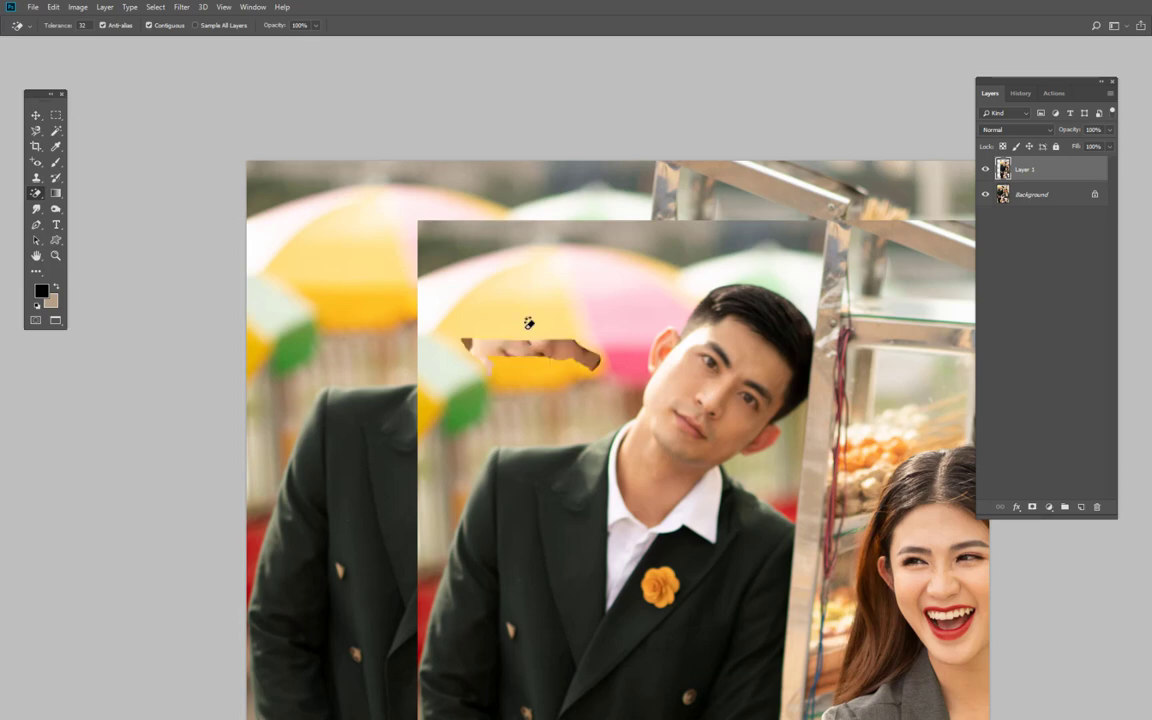
click(478, 292)
click(576, 303)
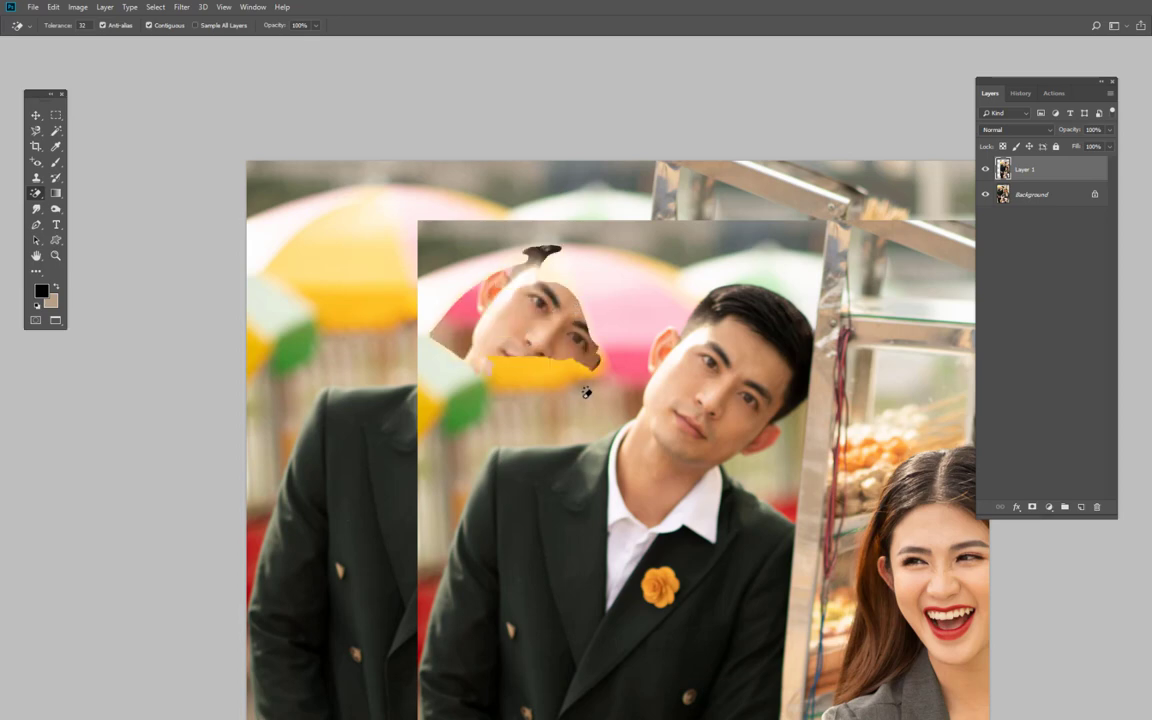
- Shift the duplicate left and erase the yellow, top-right and pink areas of similar colour
key(v)
mouse_move(565, 429)
mouse_down()
mouse_move(476, 421)
mouse_move(556, 427)
mouse_up()
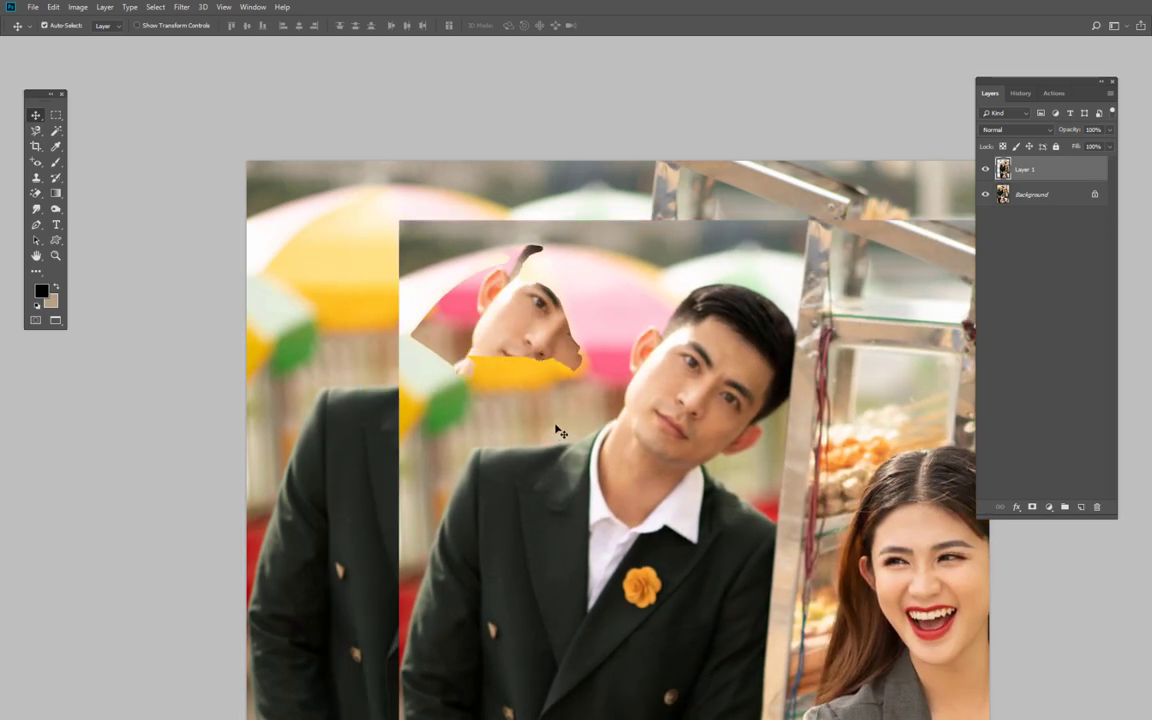
click(36, 193)
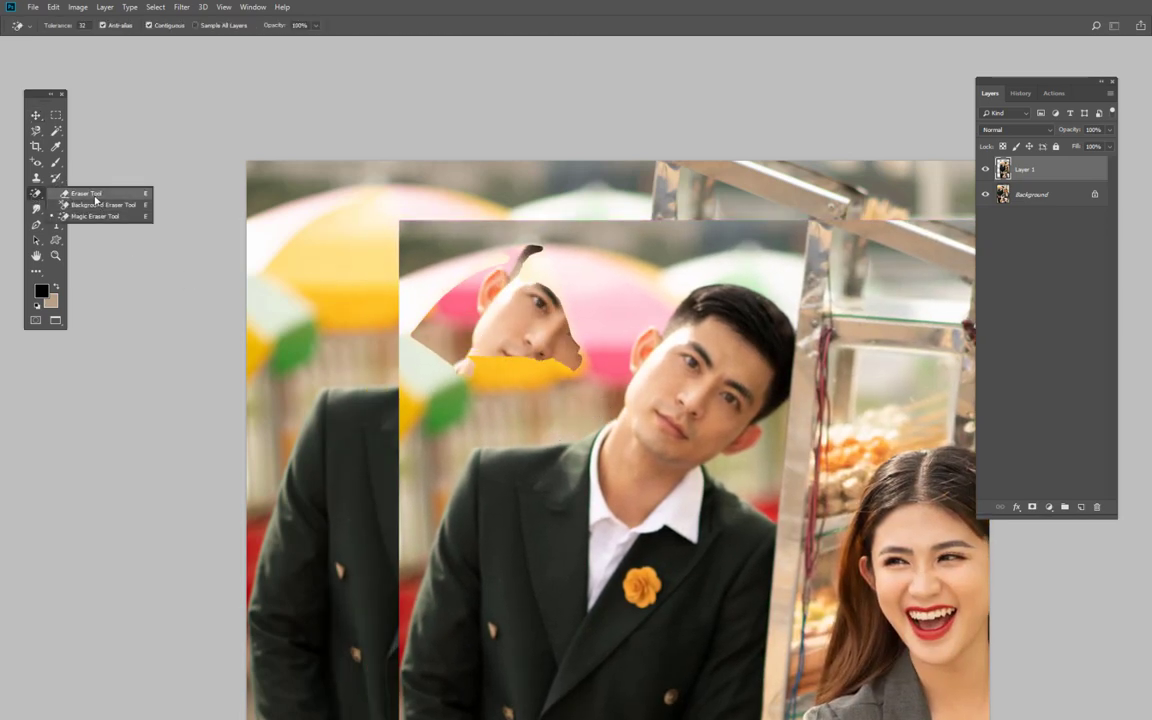
click(99, 217)
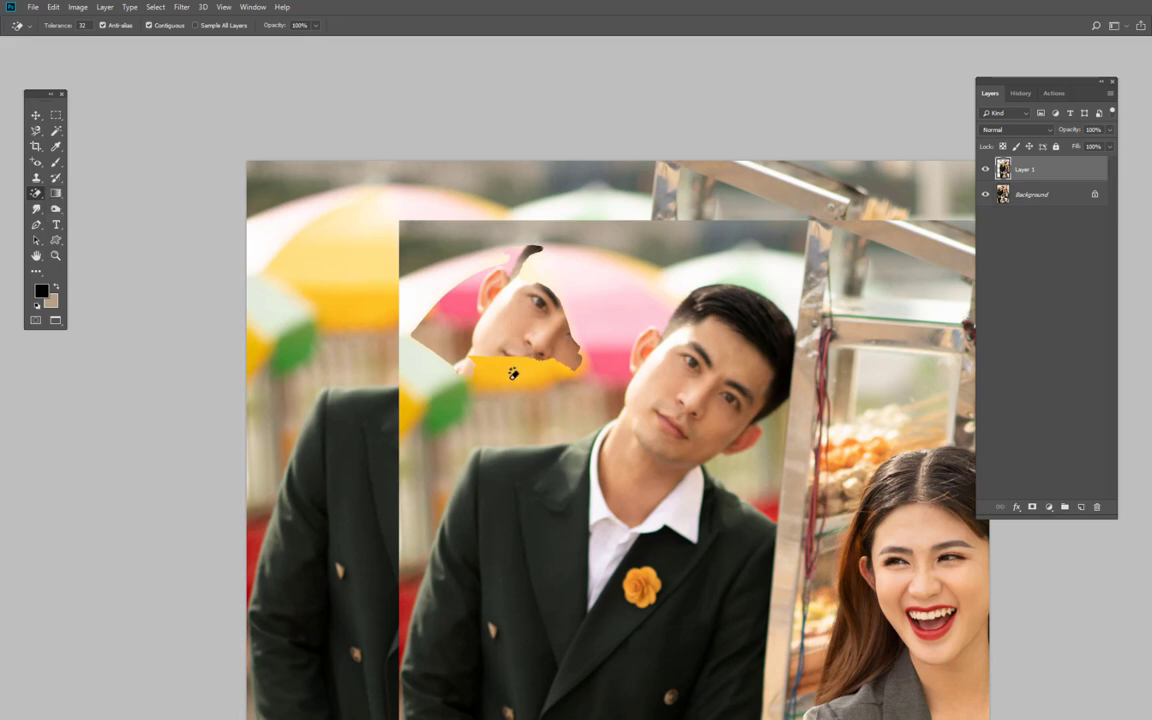
click(512, 374)
click(620, 302)
click(597, 356)
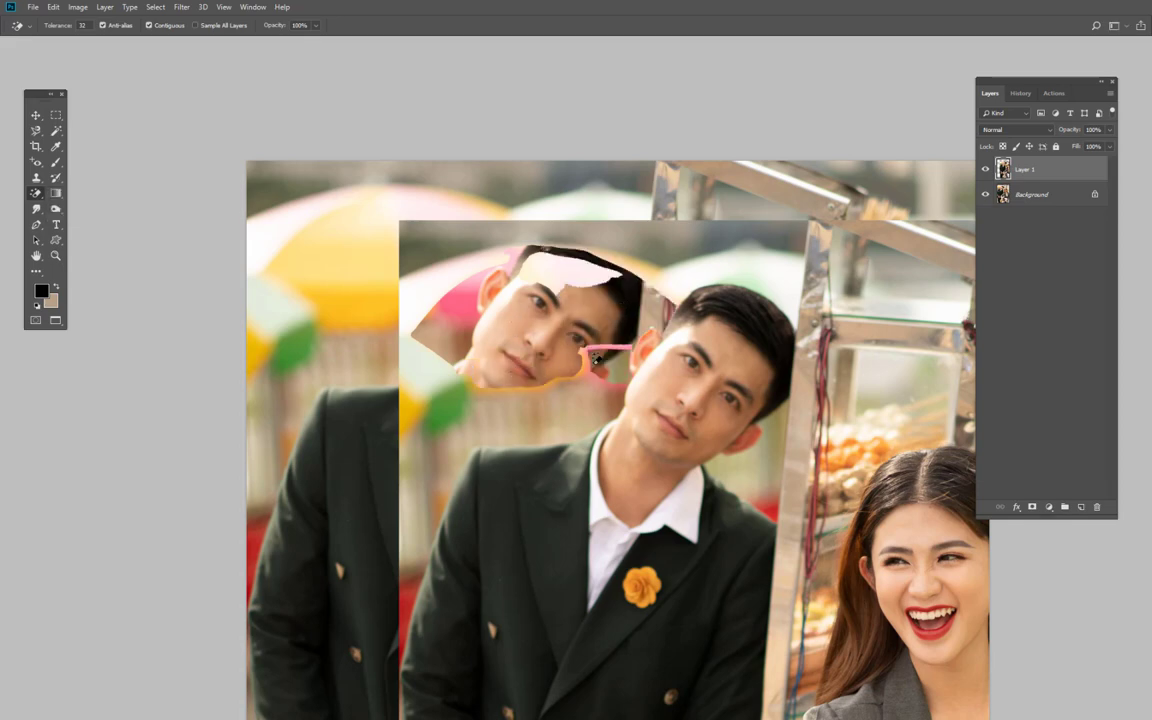
- Erase the suit and jacket areas, undo the erasures, and delete the copy layer
drag(585, 403, 455, 321)
drag(517, 378, 506, 335)
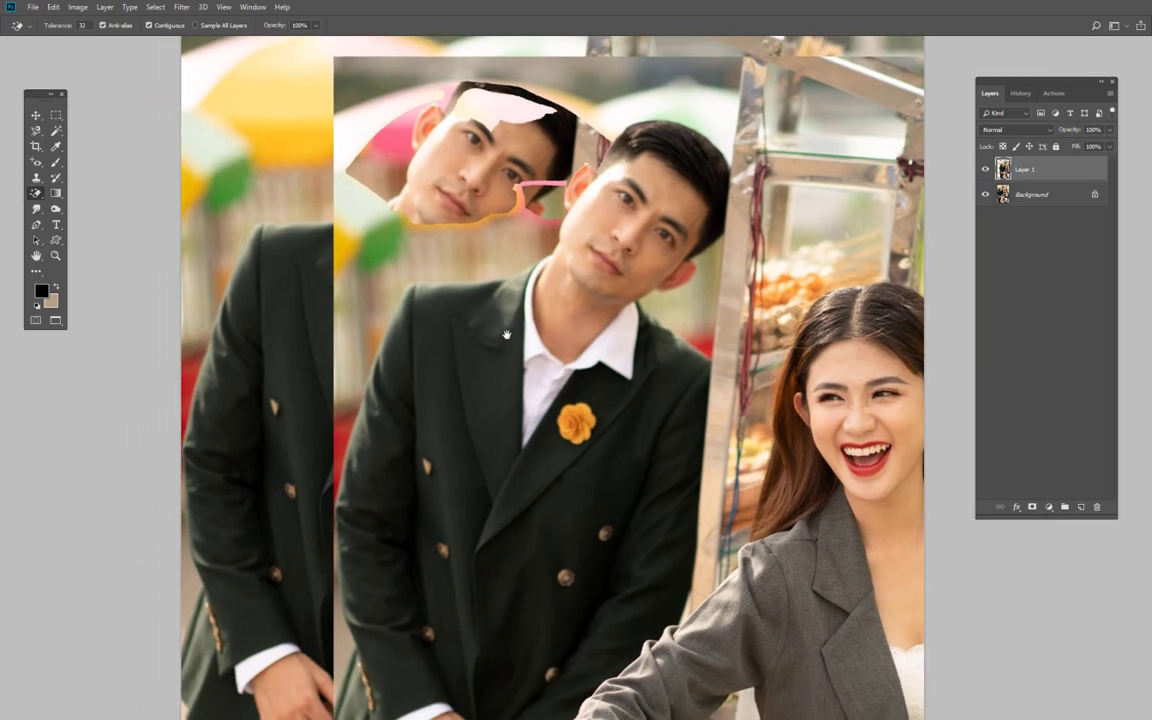
click(459, 430)
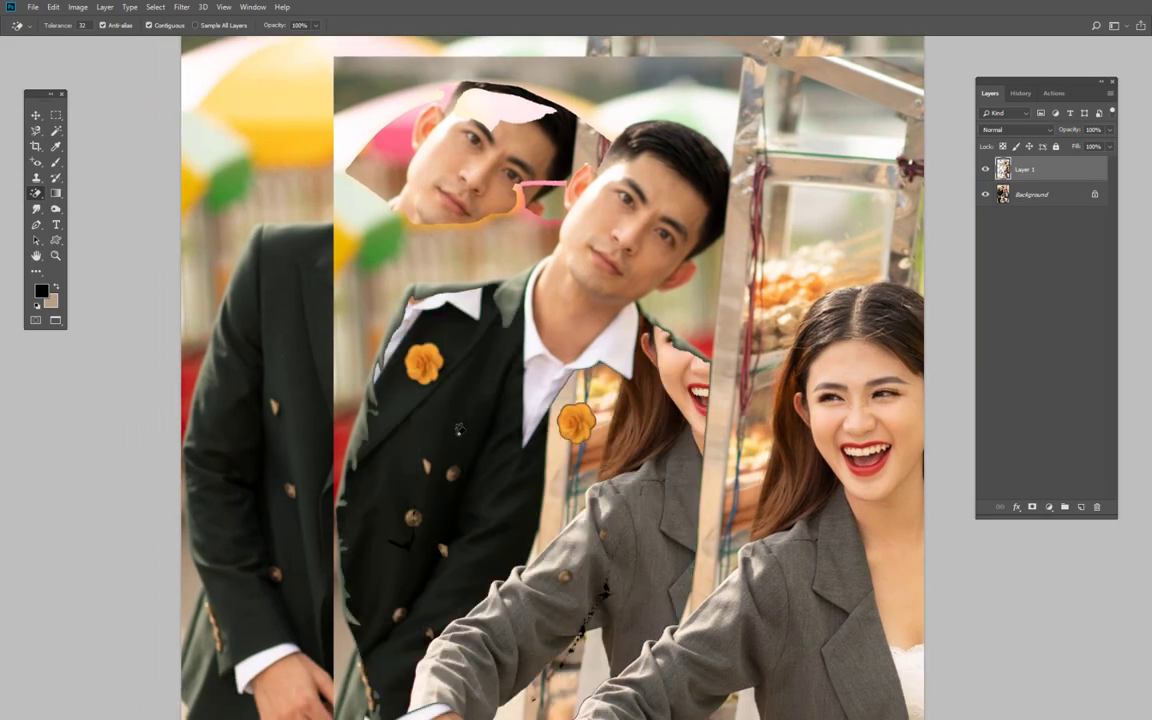
click(672, 560)
click(768, 601)
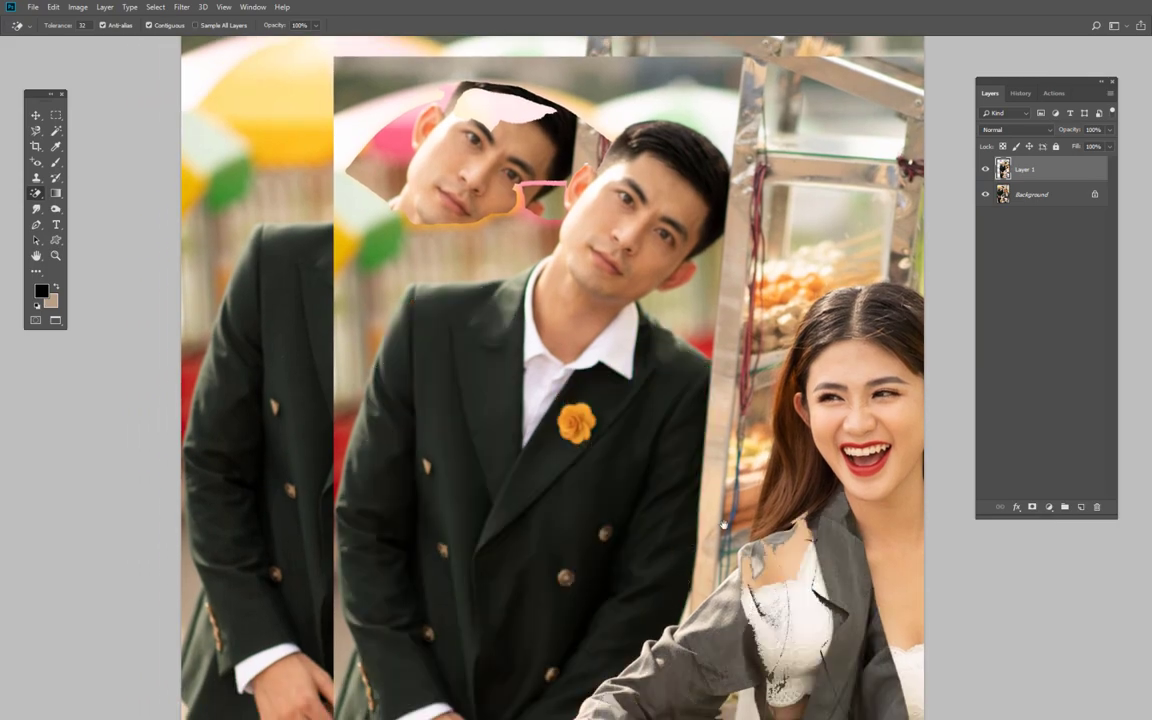
scroll(723, 524, down, 3)
scroll(660, 400, up, 4)
key(ctrl+z)
key(ctrl+z)
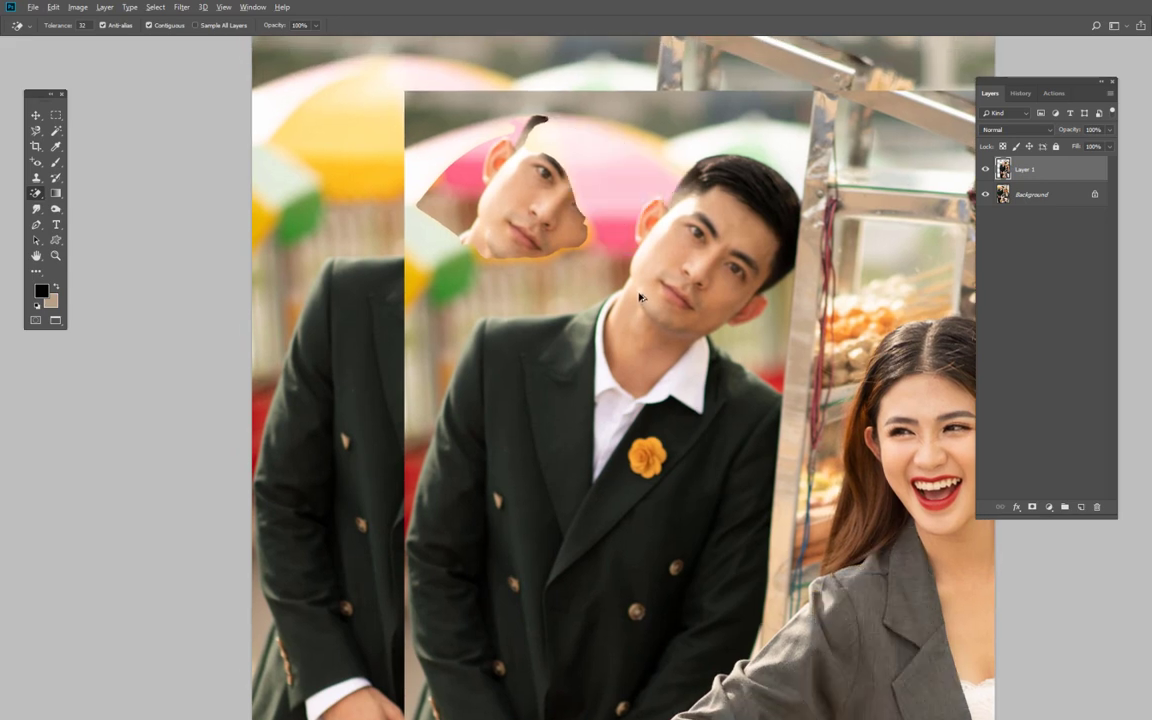
key(ctrl+z)
key(ctrl+z)
key(ctrl+z)
key(ctrl+z)
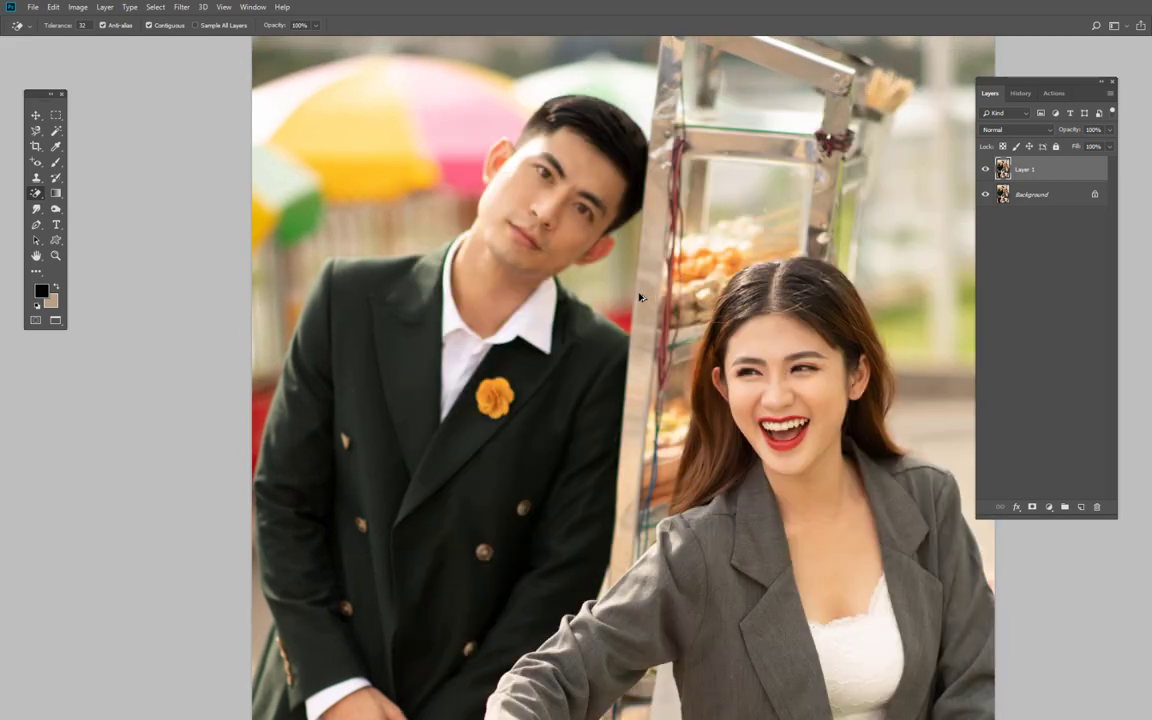
drag(1030, 183, 1096, 507)
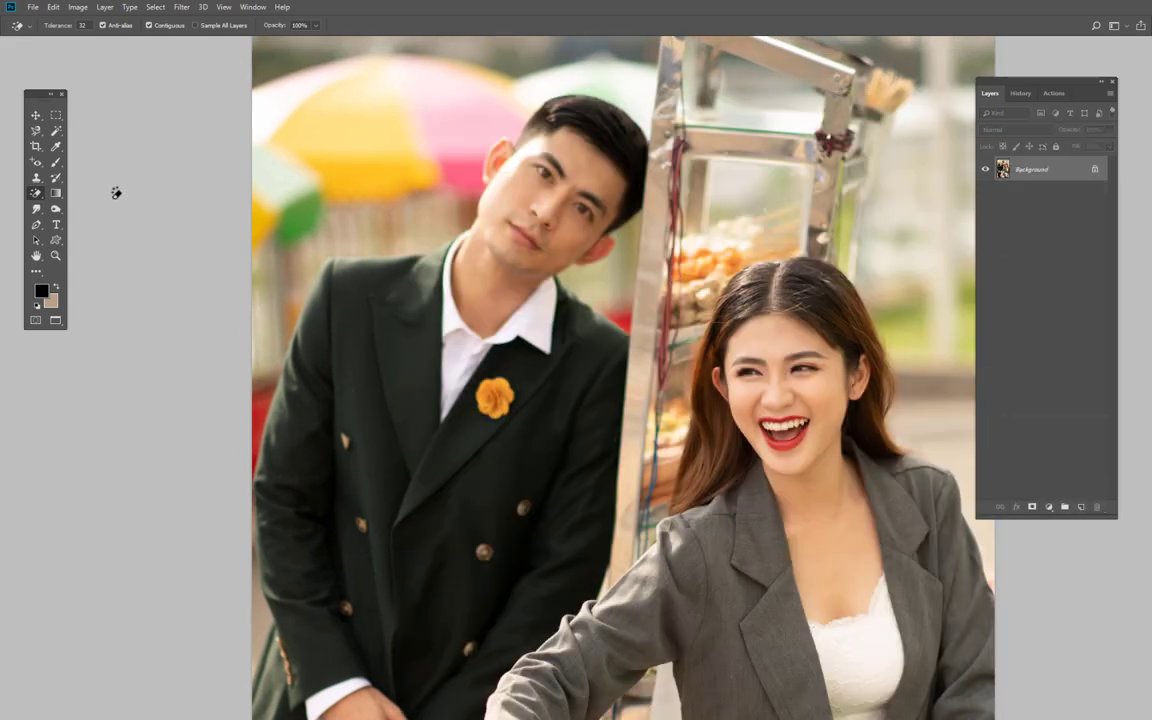
- Smudge streaks across the woman's face and hair, then undo them
right_click(36, 195)
click(36, 209)
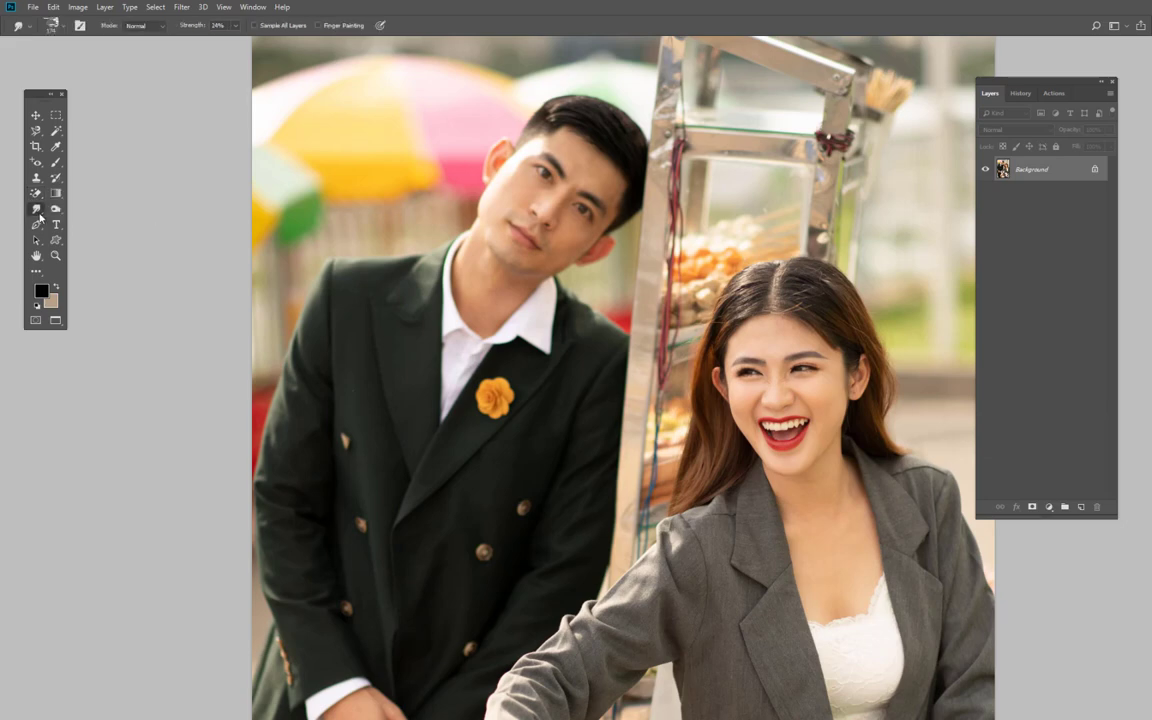
right_click(35, 212)
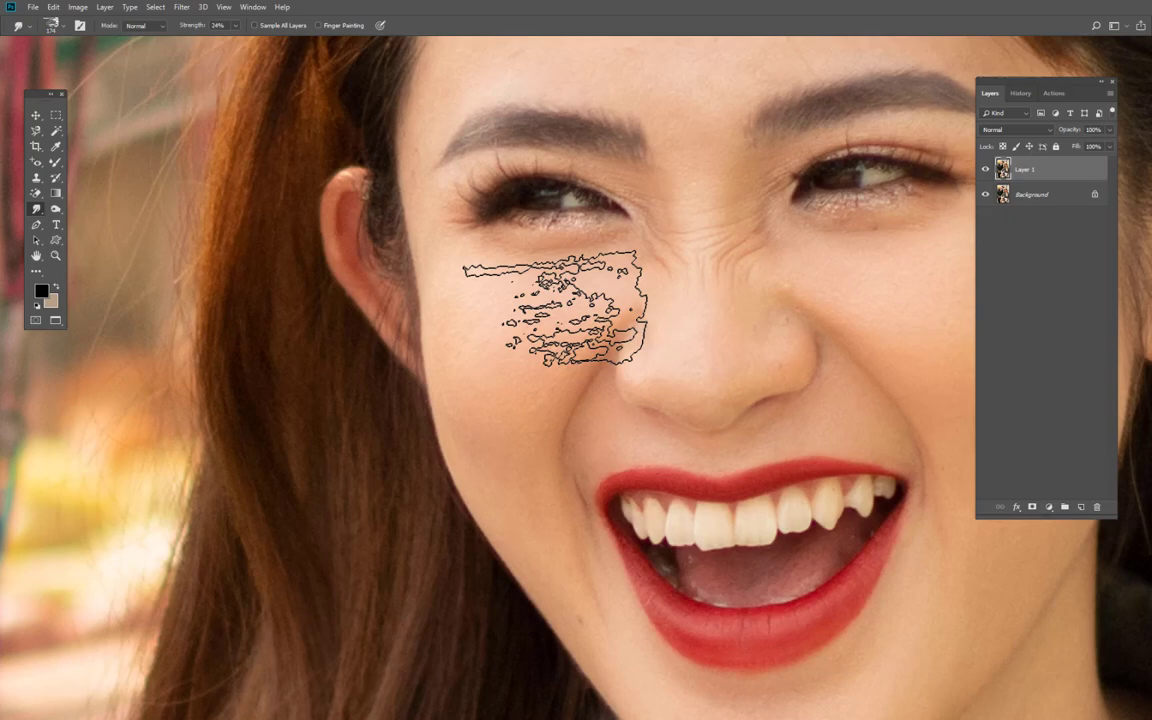
drag(470, 300, 758, 389)
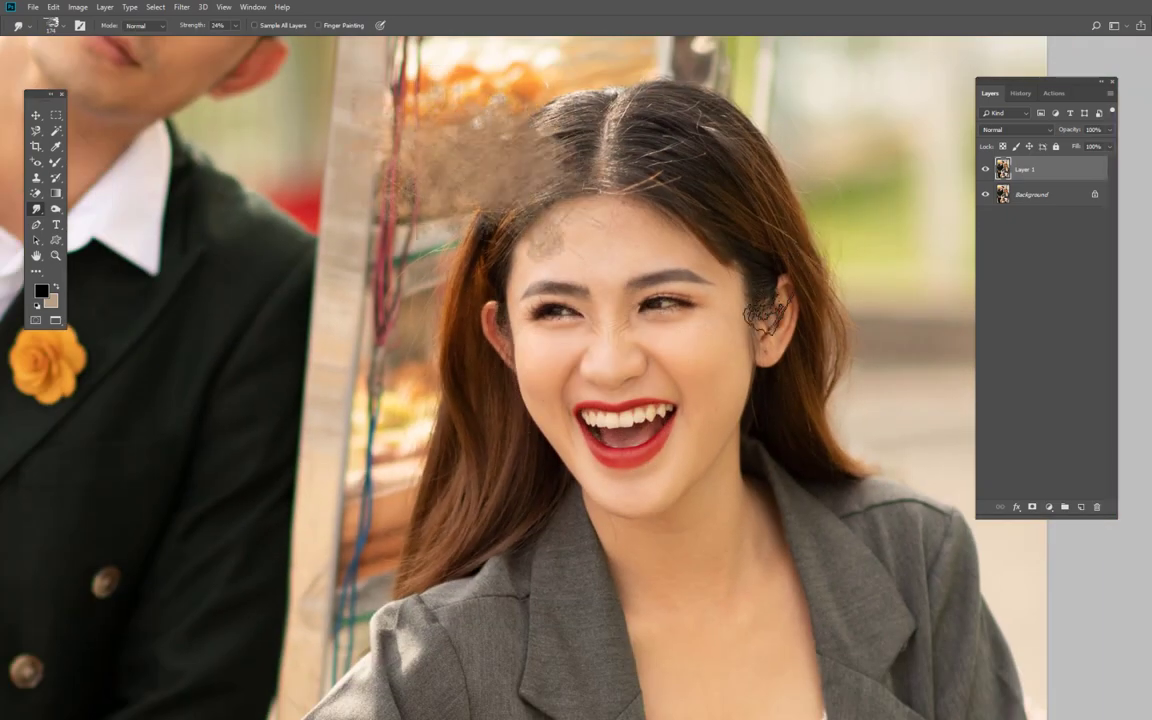
key(ctrl+z)
key(ctrl+z)
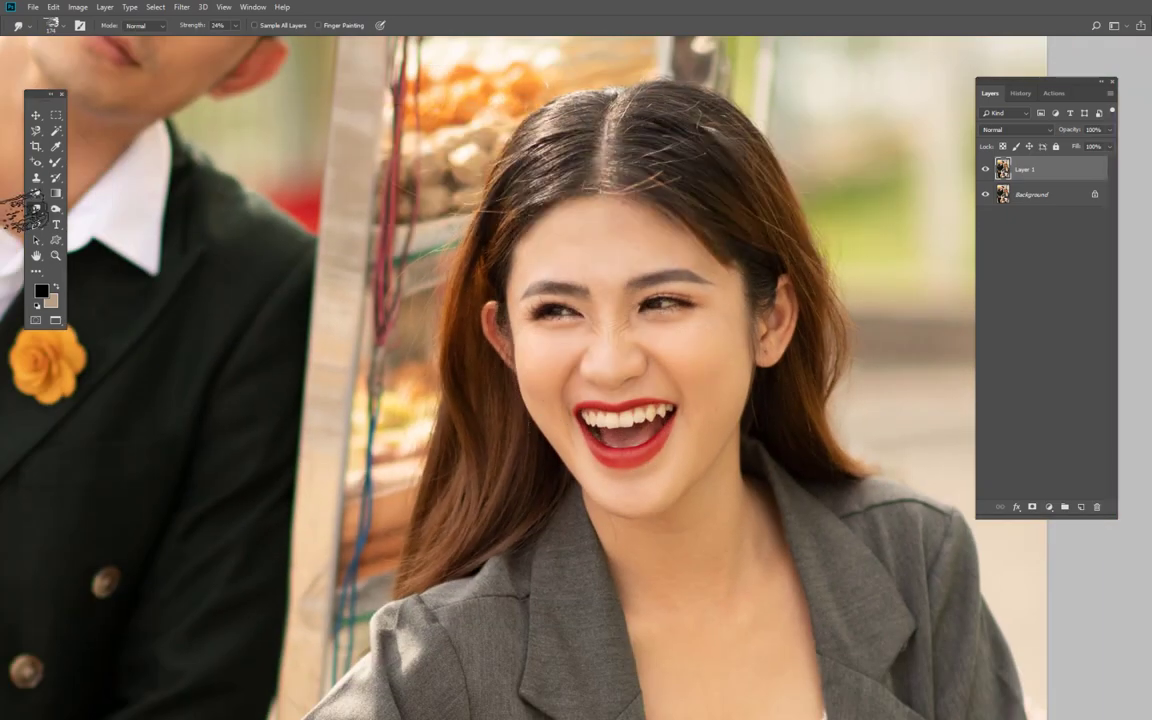
- Select the Sharpen Tool, check its brush size, and fit the photo in the window
right_click(32, 211)
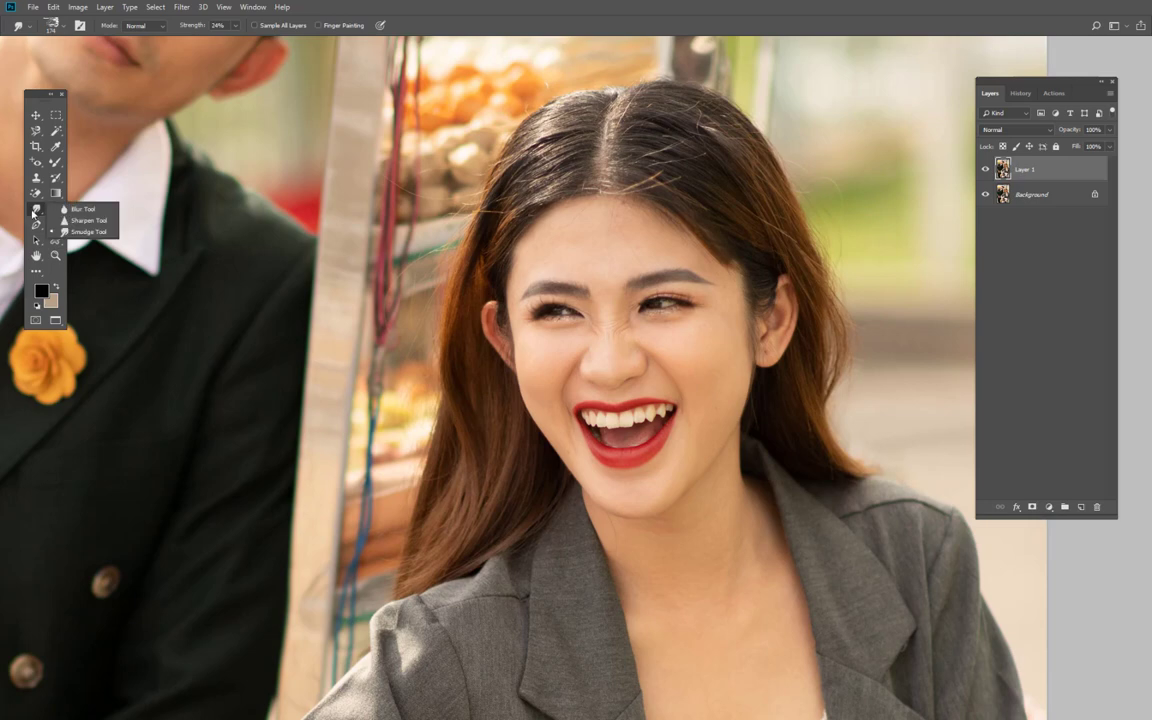
click(88, 220)
scroll(545, 360, up, 3)
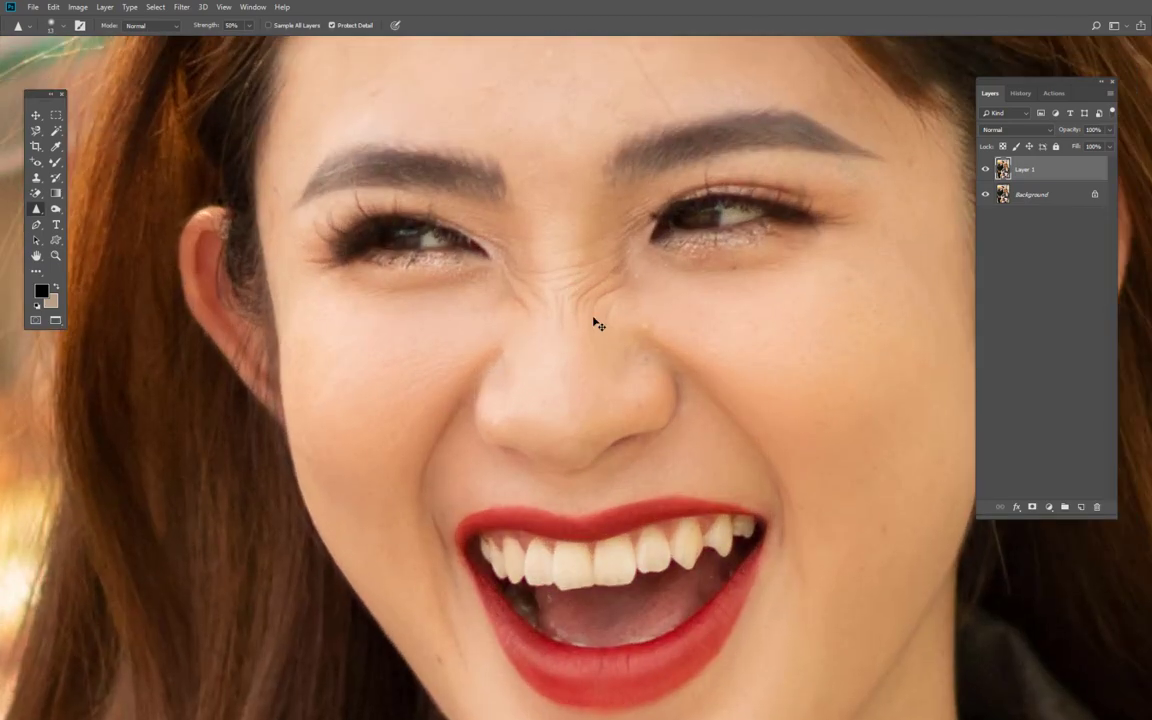
right_click(451, 309)
key(Return)
key(ctrl+0)
right_click(36, 208)
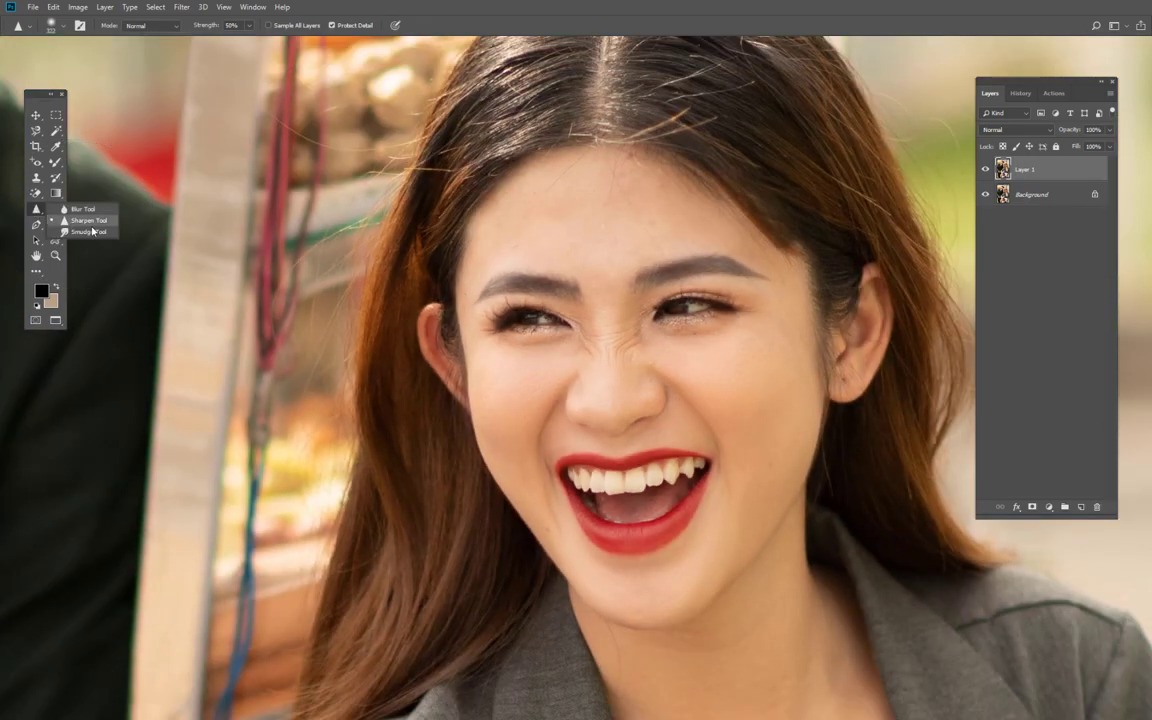
click(90, 220)
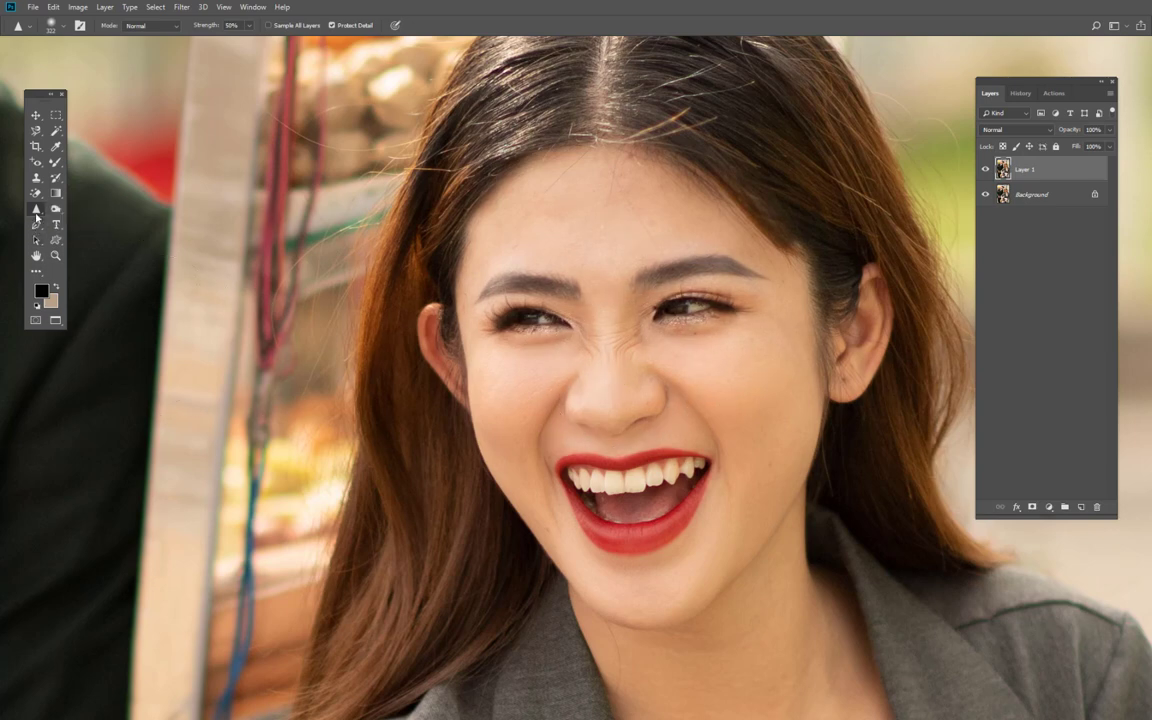
- Select the Blur Tool, then revert to the original opened-state snapshot in History
right_click(36, 208)
click(75, 191)
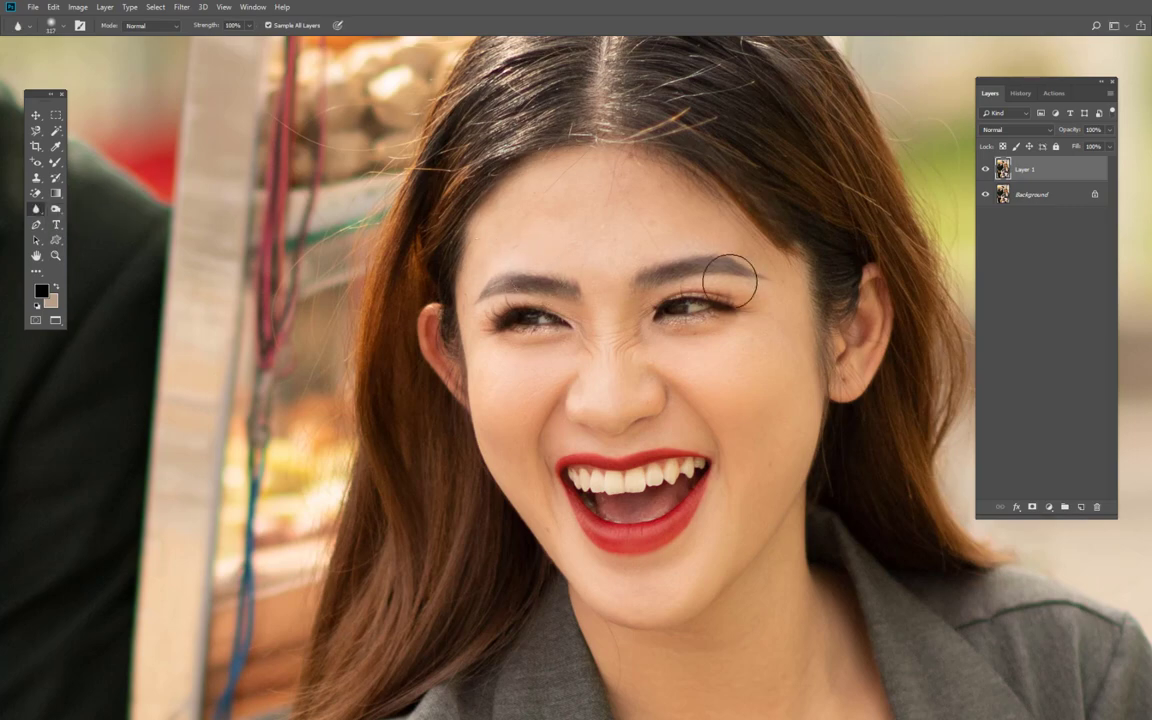
scroll(607, 339, up, 3)
key(ctrl+e)
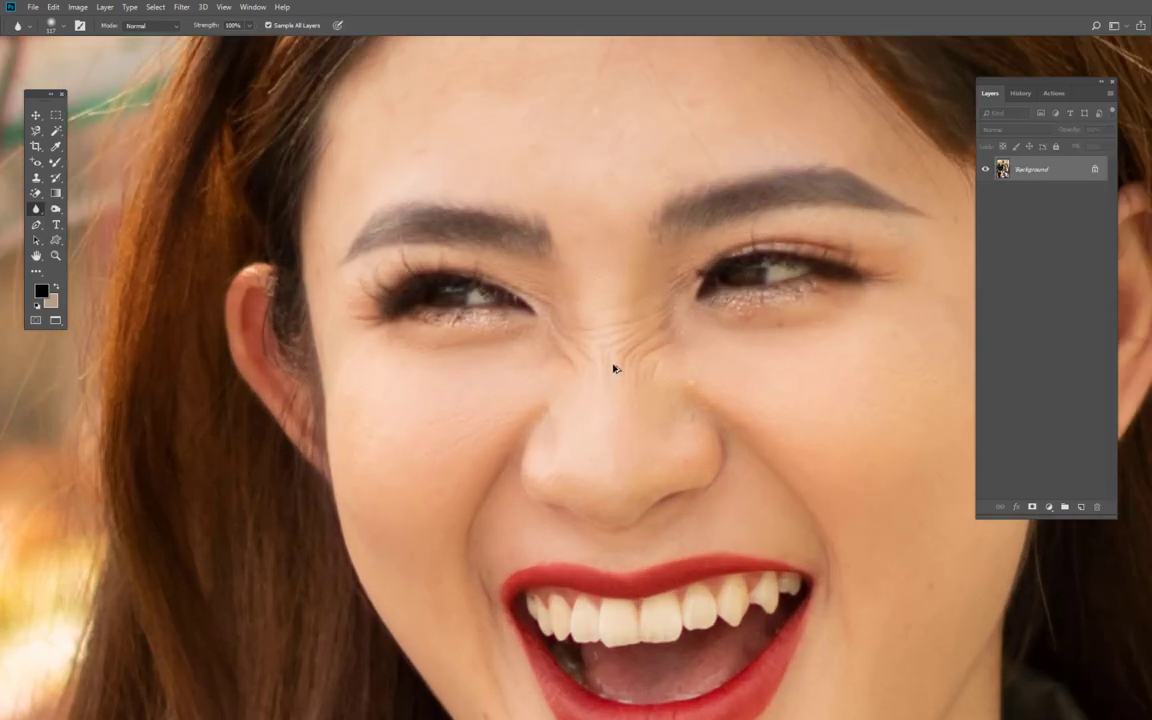
click(1020, 93)
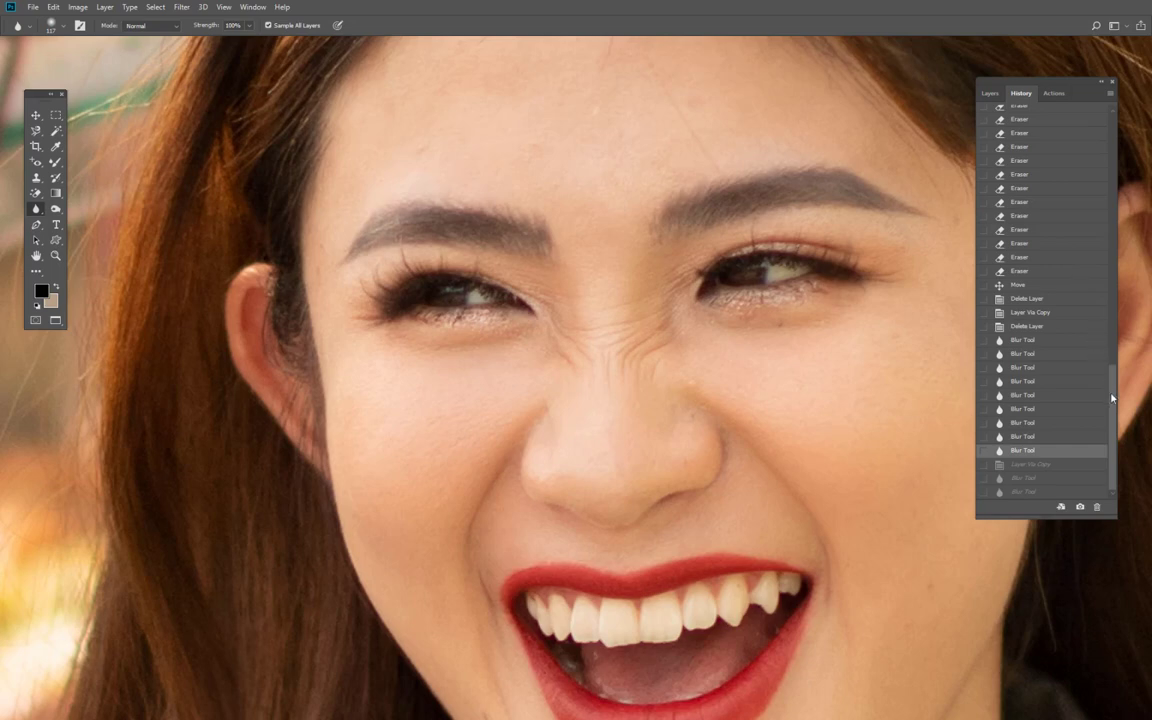
drag(1112, 398, 1110, 150)
click(1079, 117)
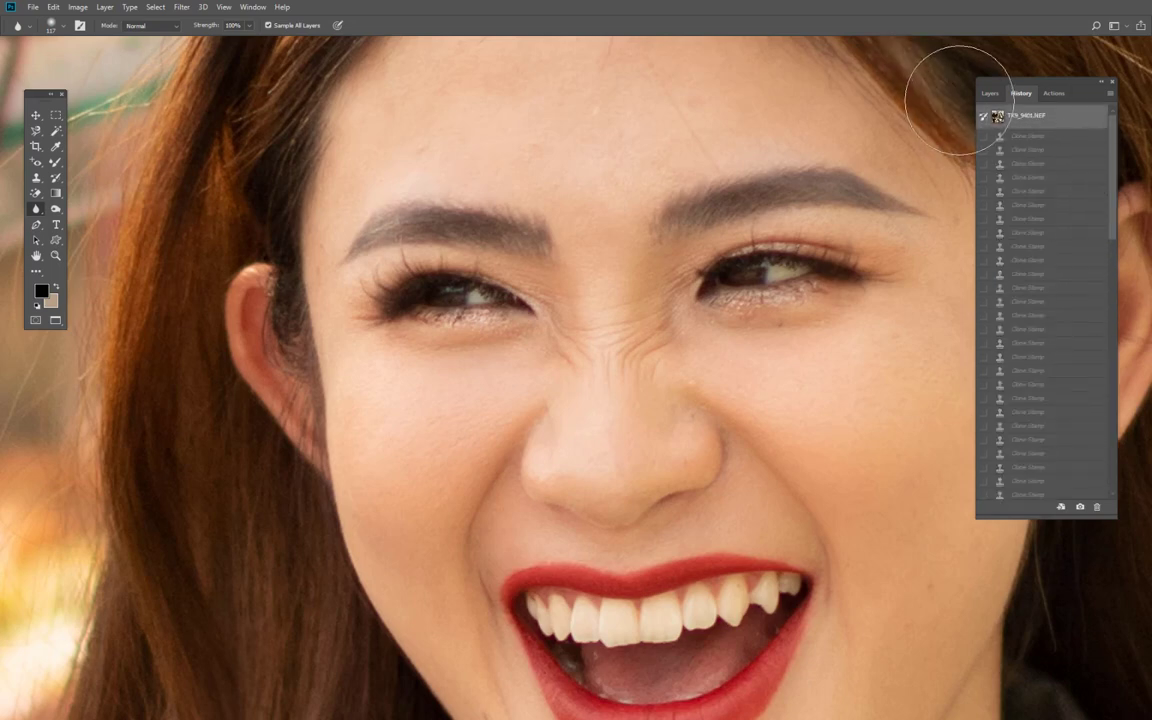
click(990, 93)
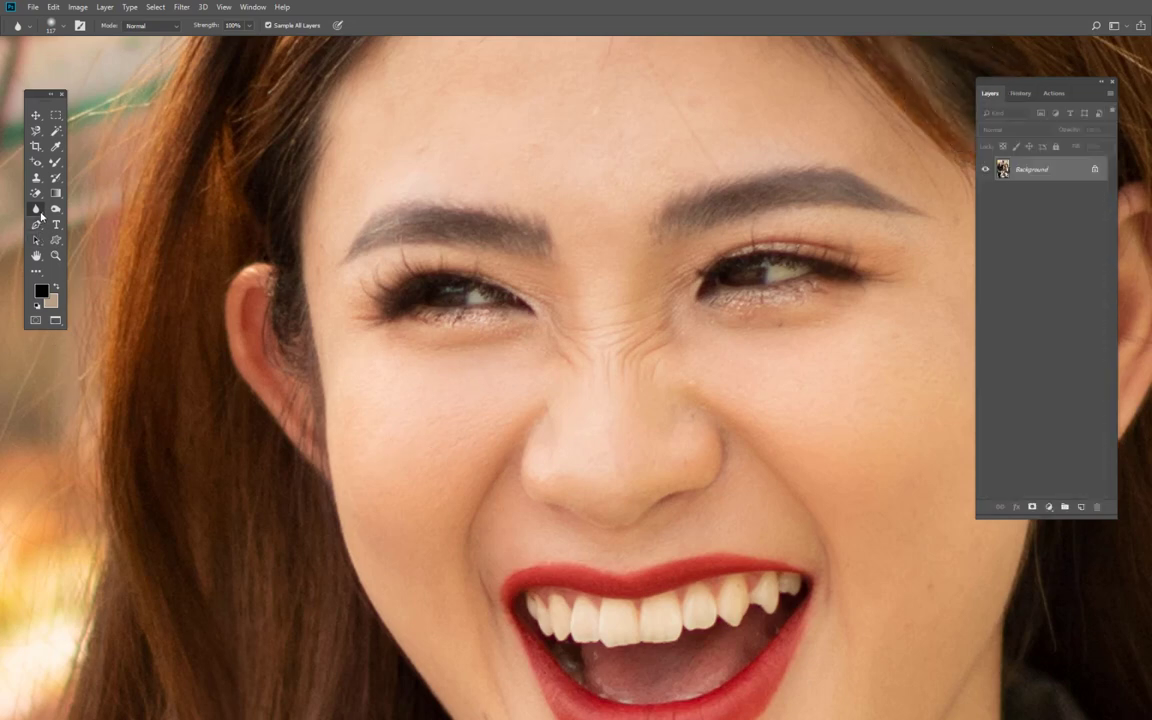
- Briefly try the freehand Lasso, frame the man's face, then return to the Pen tool
click(37, 227)
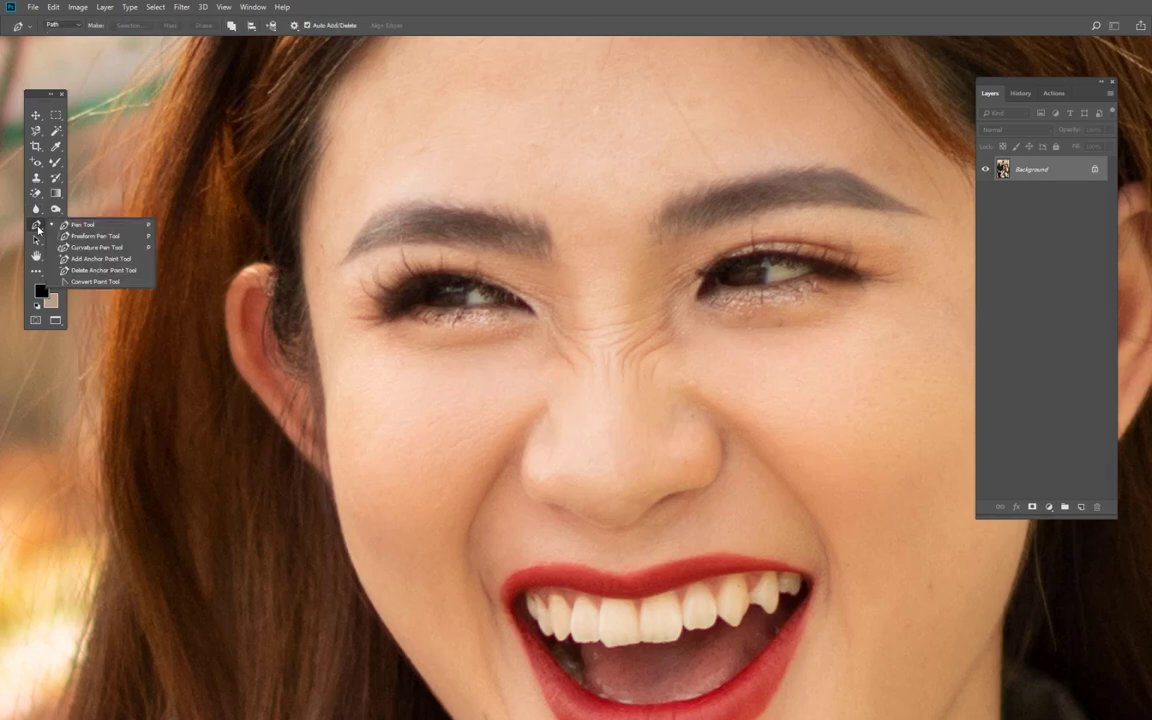
click(86, 226)
scroll(411, 342, down, 5)
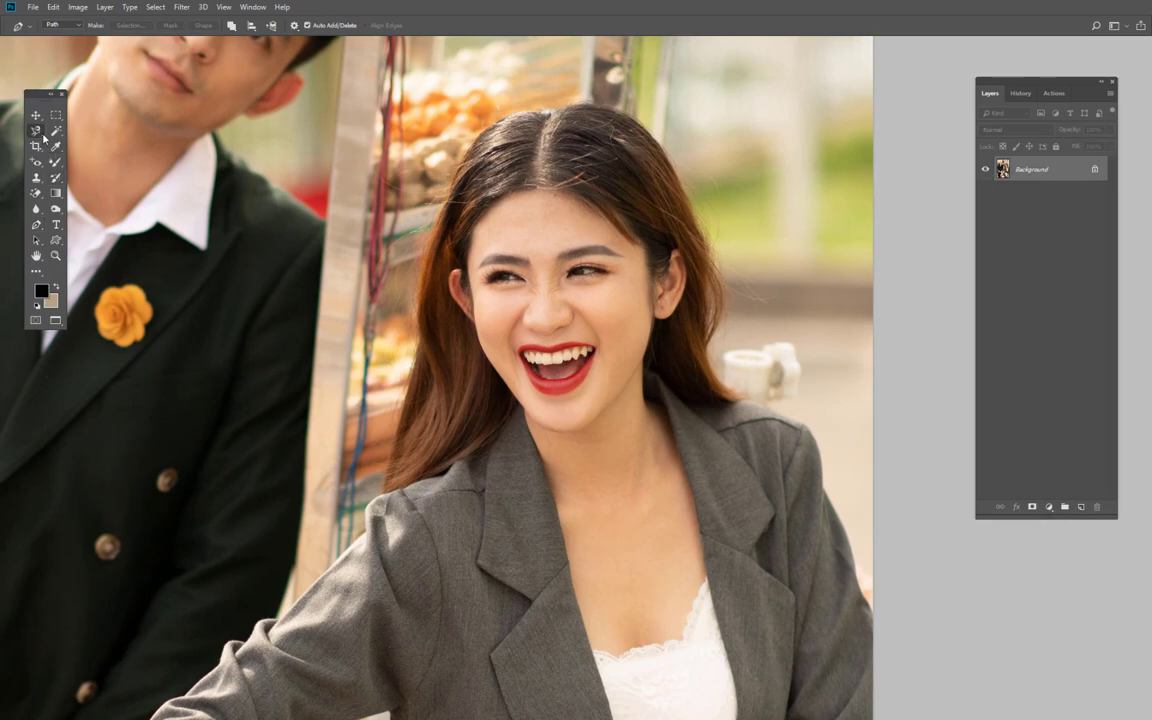
click(36, 130)
click(82, 127)
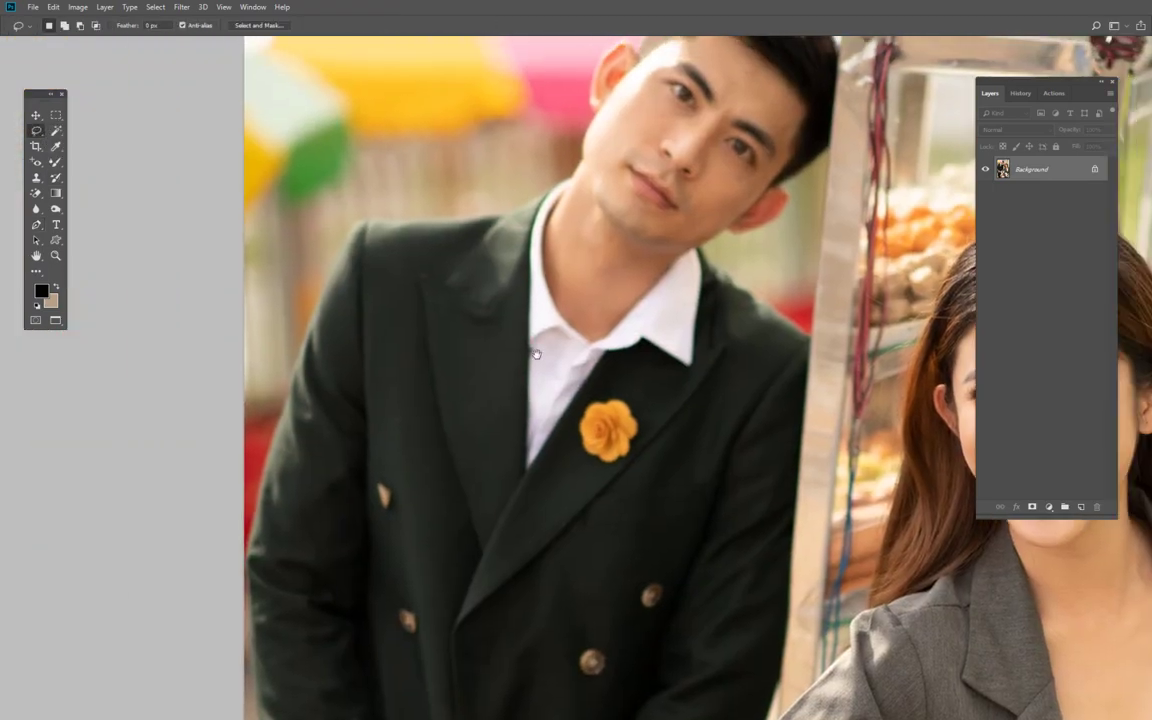
mouse_move(440, 393)
mouse_down()
mouse_move(510, 423)
mouse_move(576, 296)
mouse_move(585, 332)
mouse_up()
mouse_move(477, 284)
mouse_down()
mouse_move(399, 270)
mouse_move(381, 442)
mouse_move(356, 428)
mouse_up()
scroll(313, 296, up, 1)
key(p)
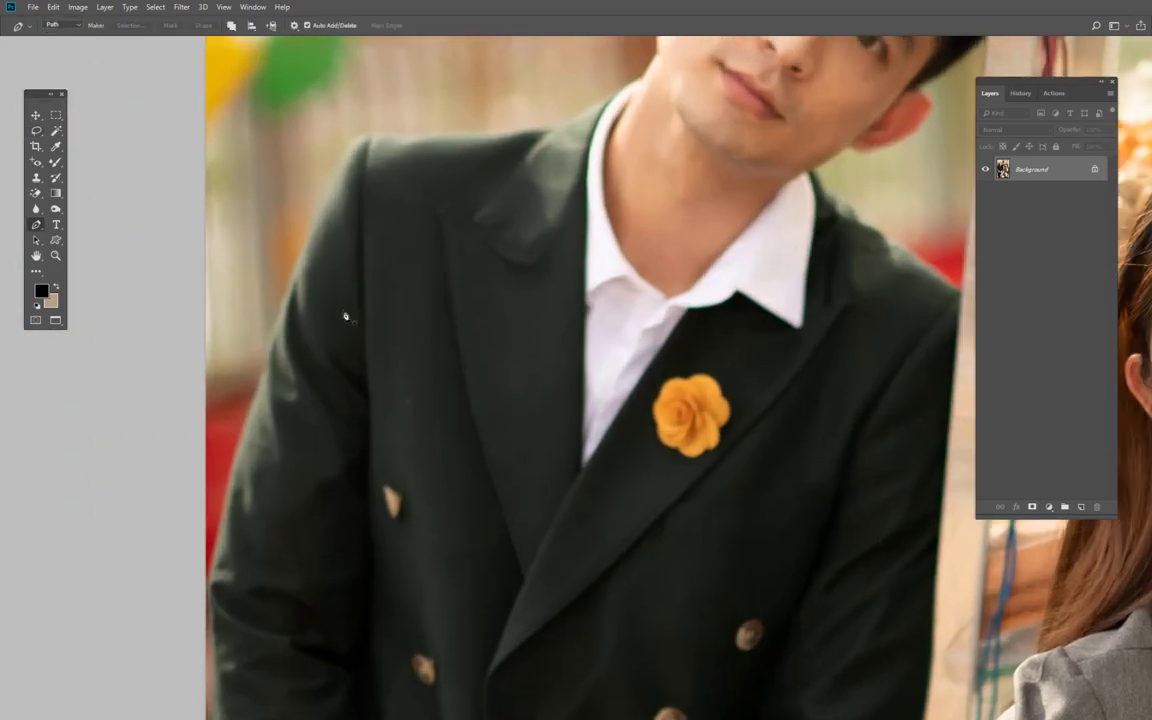
scroll(250, 450, up, 4)
- Start the pen path at the suit's outer edge and curve it along the shoulder to the collar
click(190, 420)
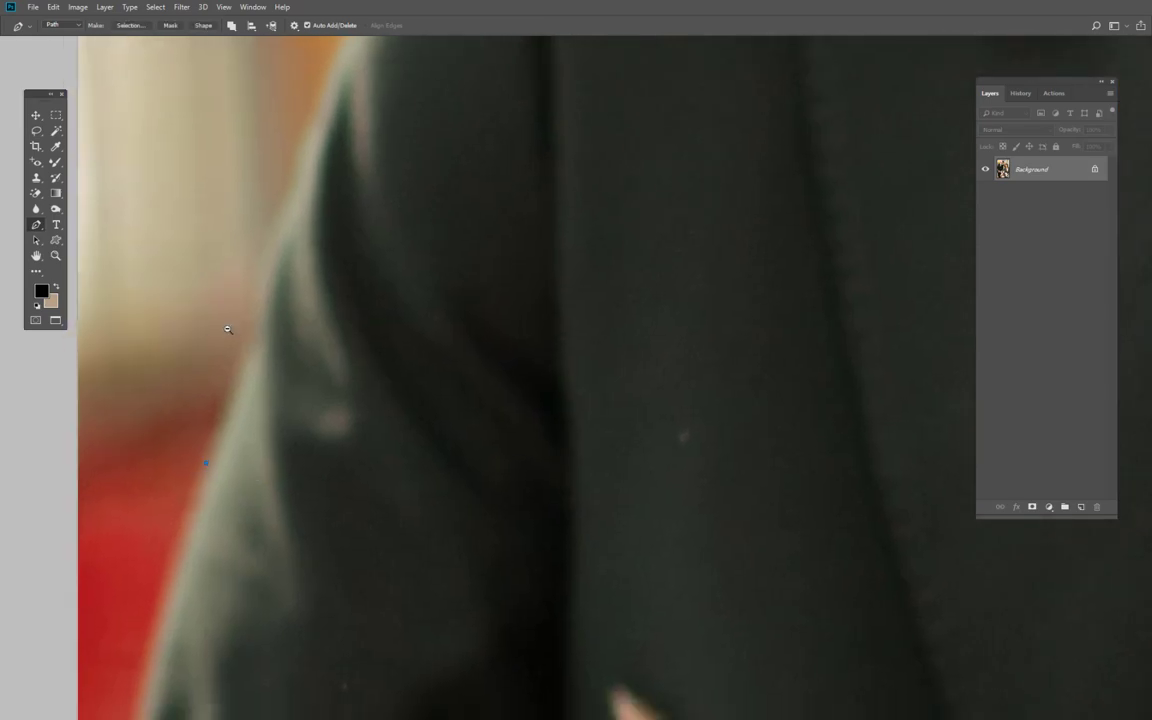
scroll(232, 350, down, 4)
drag(240, 372, 256, 326)
mouse_move(257, 232)
mouse_down()
mouse_move(227, 317)
mouse_move(299, 289)
mouse_up()
scroll(283, 307, up, 2)
scroll(283, 307, right, 4)
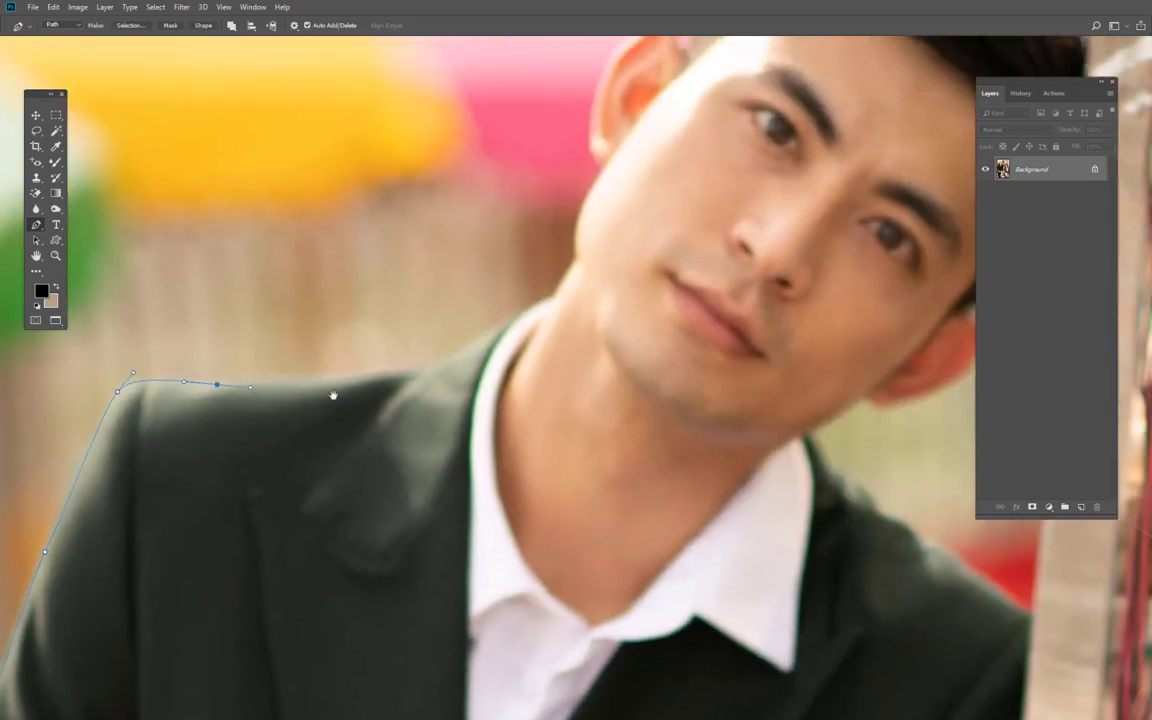
drag(182, 393, 215, 396)
drag(330, 385, 356, 382)
mouse_move(379, 382)
mouse_down()
mouse_move(325, 414)
mouse_move(360, 404)
mouse_up()
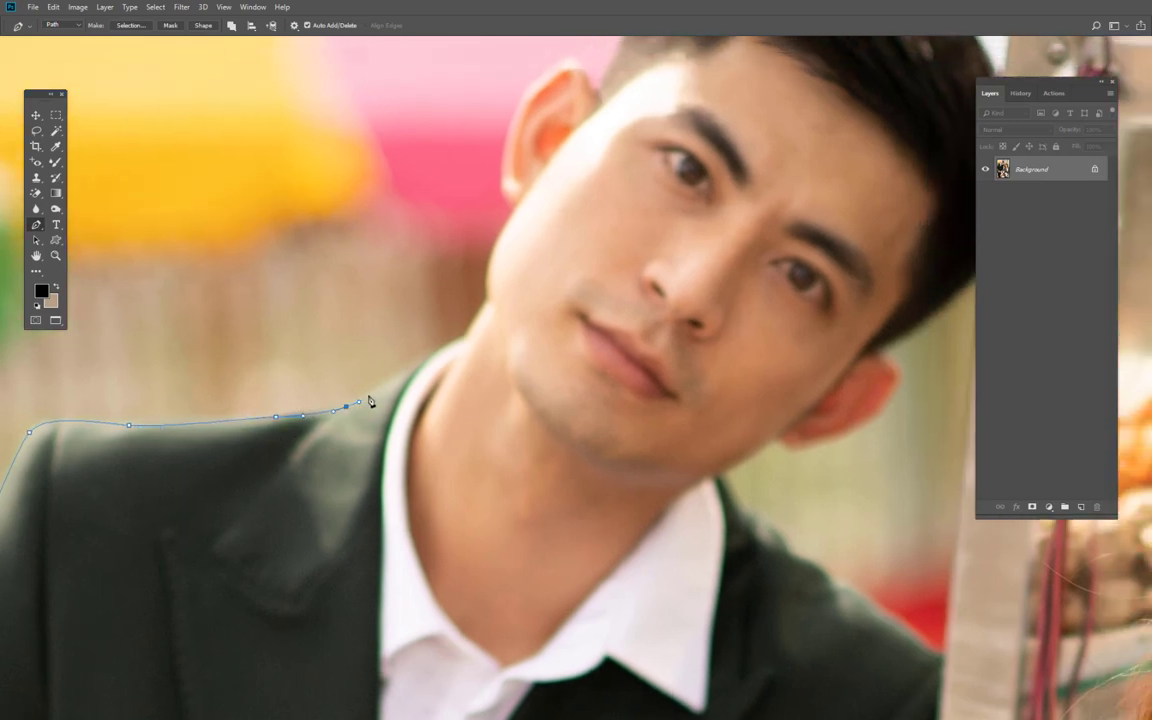
mouse_move(407, 365)
mouse_down()
mouse_move(364, 398)
mouse_move(443, 344)
mouse_move(431, 370)
mouse_up()
- Continue the path up the neck, around the ear and along the top of the hair
drag(436, 298, 472, 265)
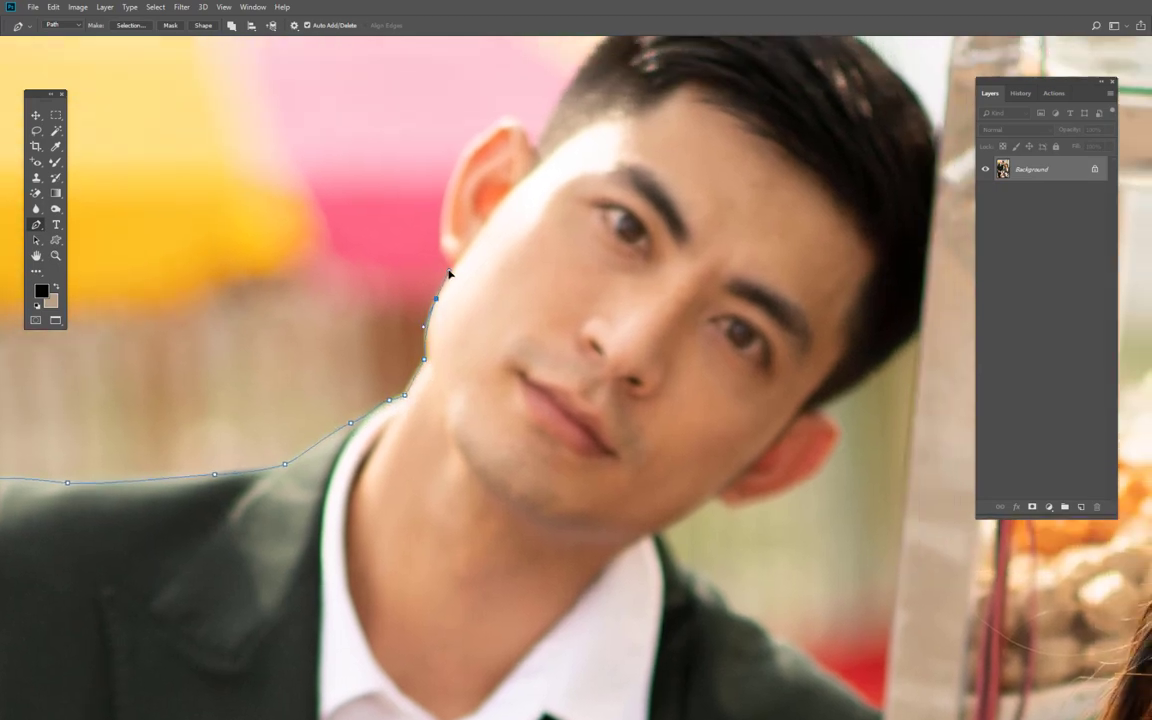
key(ctrl+z)
click(426, 356)
mouse_move(433, 299)
mouse_down()
mouse_move(449, 279)
mouse_move(433, 358)
mouse_up()
click(440, 342)
mouse_move(435, 267)
mouse_down()
mouse_move(444, 238)
mouse_move(438, 287)
mouse_move(472, 268)
mouse_up()
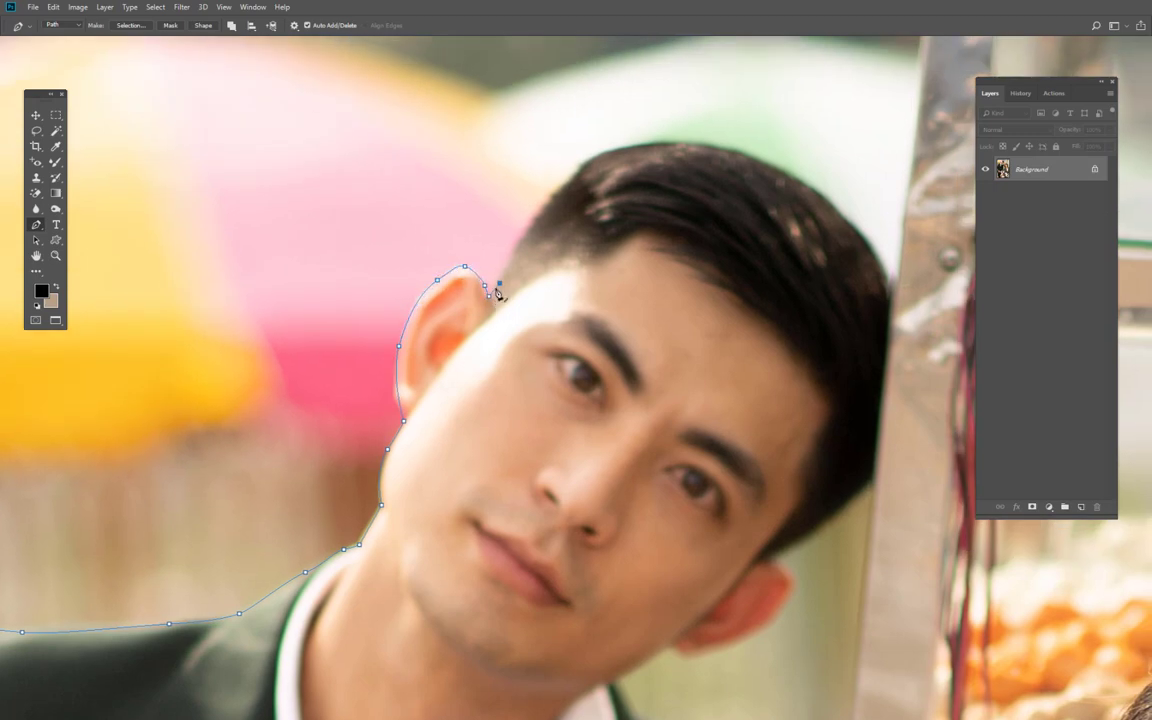
drag(589, 182, 388, 230)
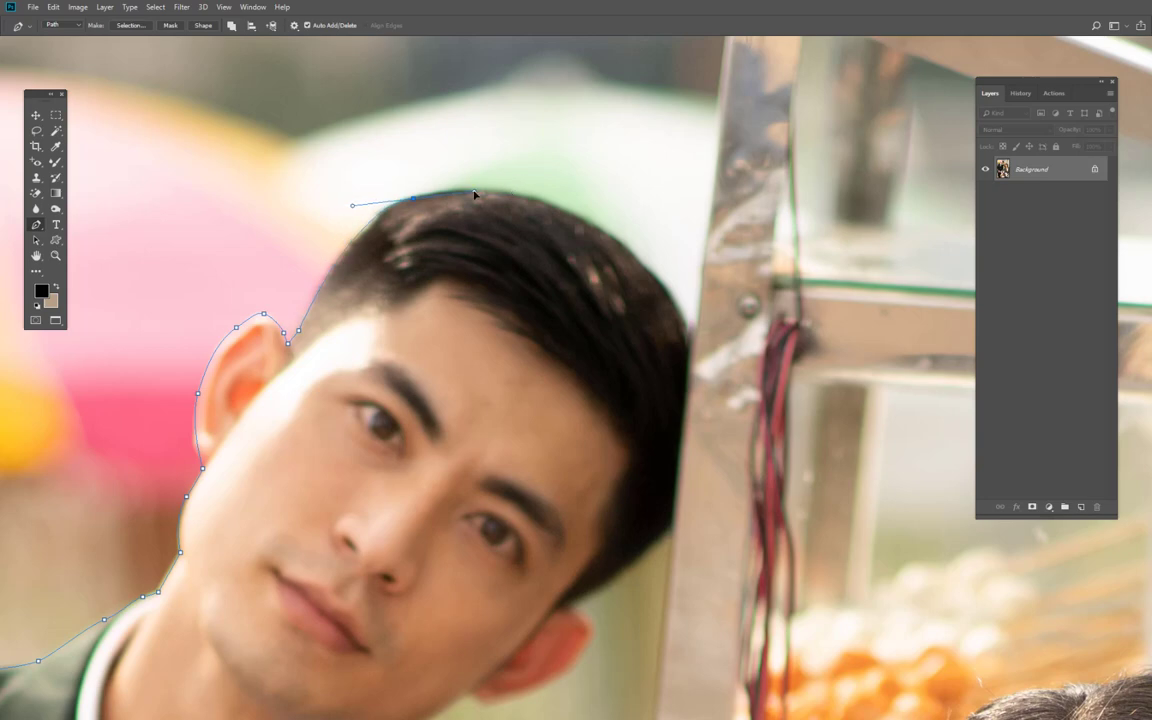
mouse_move(512, 193)
mouse_down()
mouse_move(445, 152)
mouse_move(467, 93)
mouse_up()
click(457, 128)
click(509, 154)
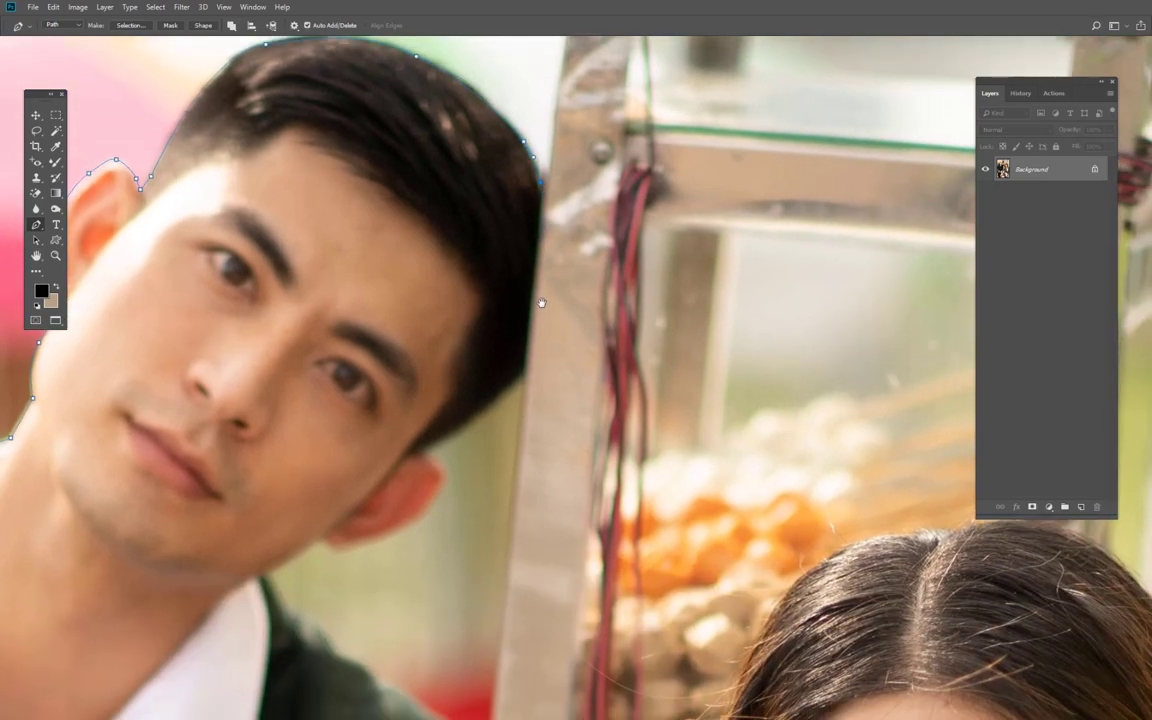
- Add anchors down the man's hair edge and curve the path around his ear
scroll(551, 361, down, 5)
drag(460, 396, 500, 260)
scroll(500, 260, up, 2)
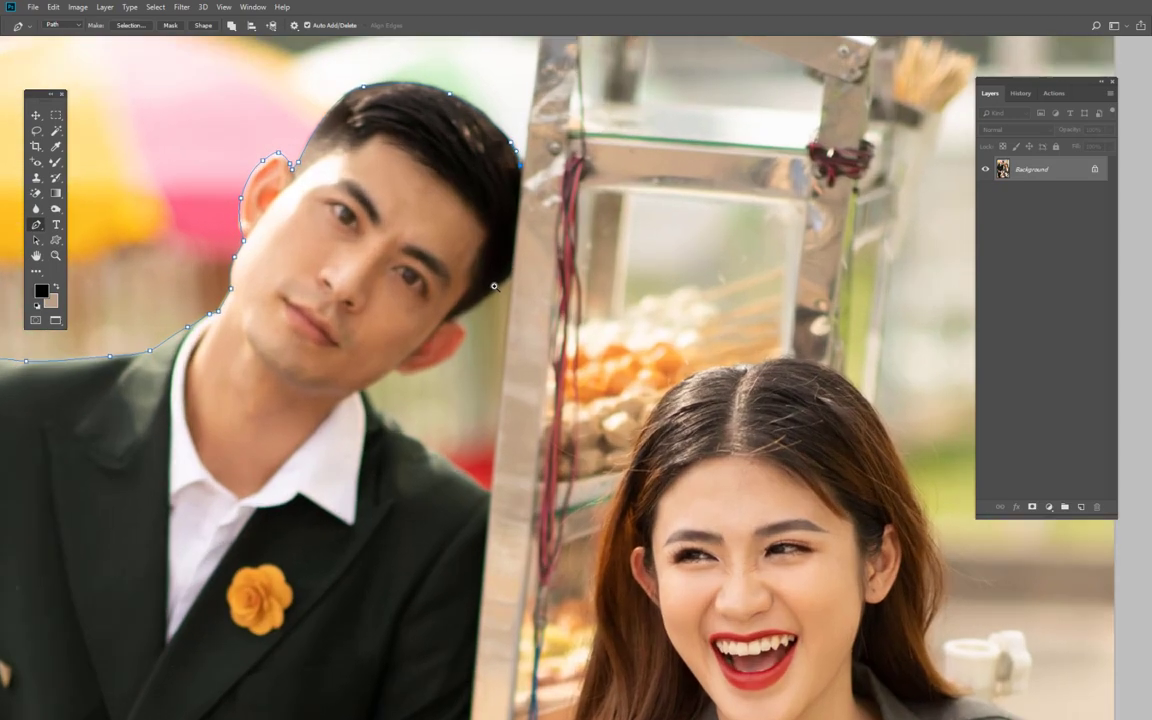
scroll(500, 260, up, 3)
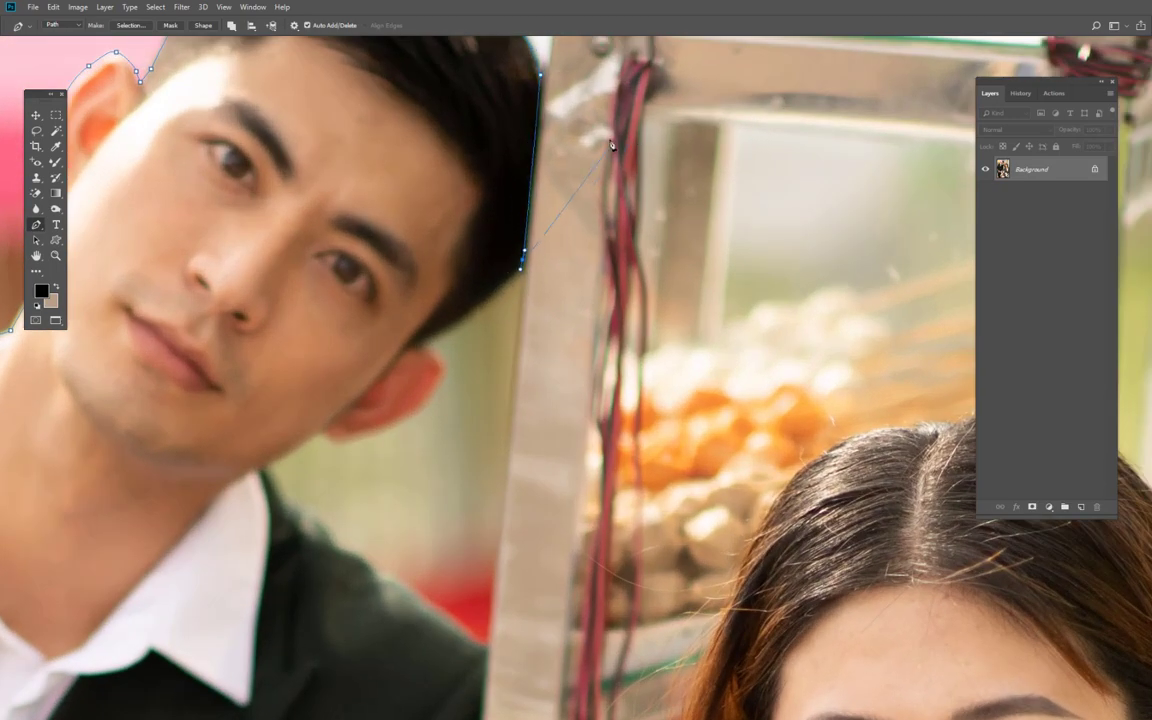
click(485, 302)
click(451, 327)
drag(400, 423, 331, 446)
- Review the finished path around the couple and load it as a selection with Ctrl+Enter
scroll(324, 437, down, 4)
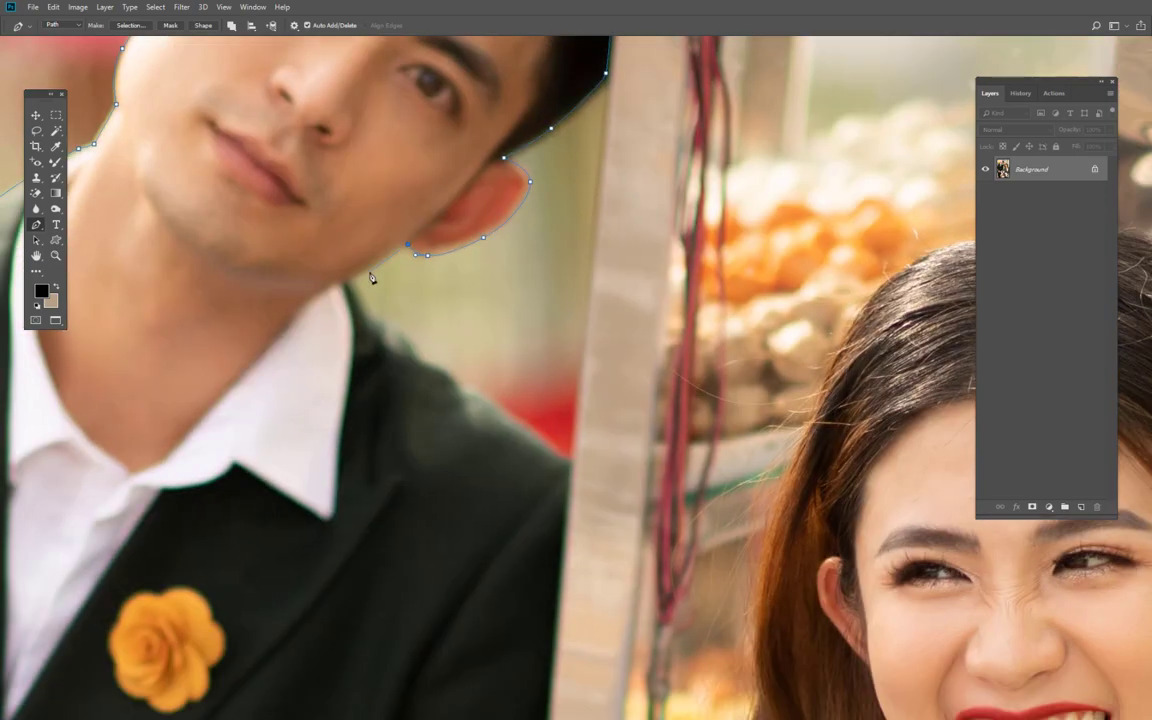
scroll(360, 286, left, 2)
scroll(380, 365, down, 3)
scroll(437, 334, down, 2)
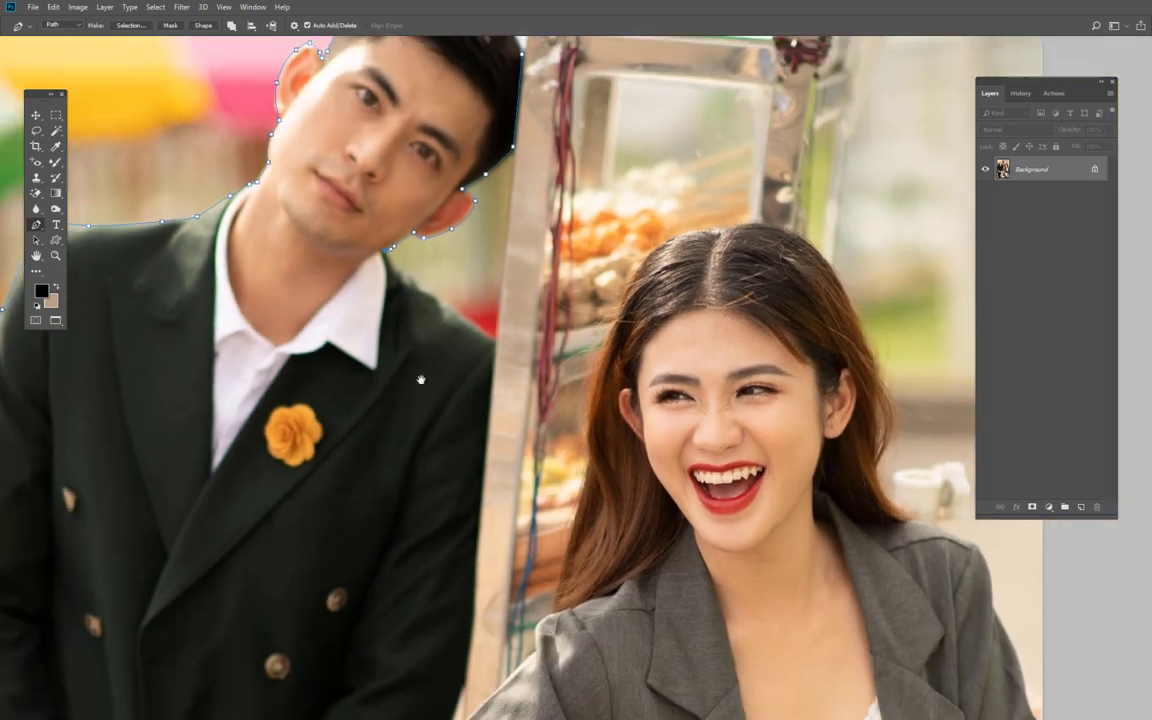
scroll(823, 347, down, 5)
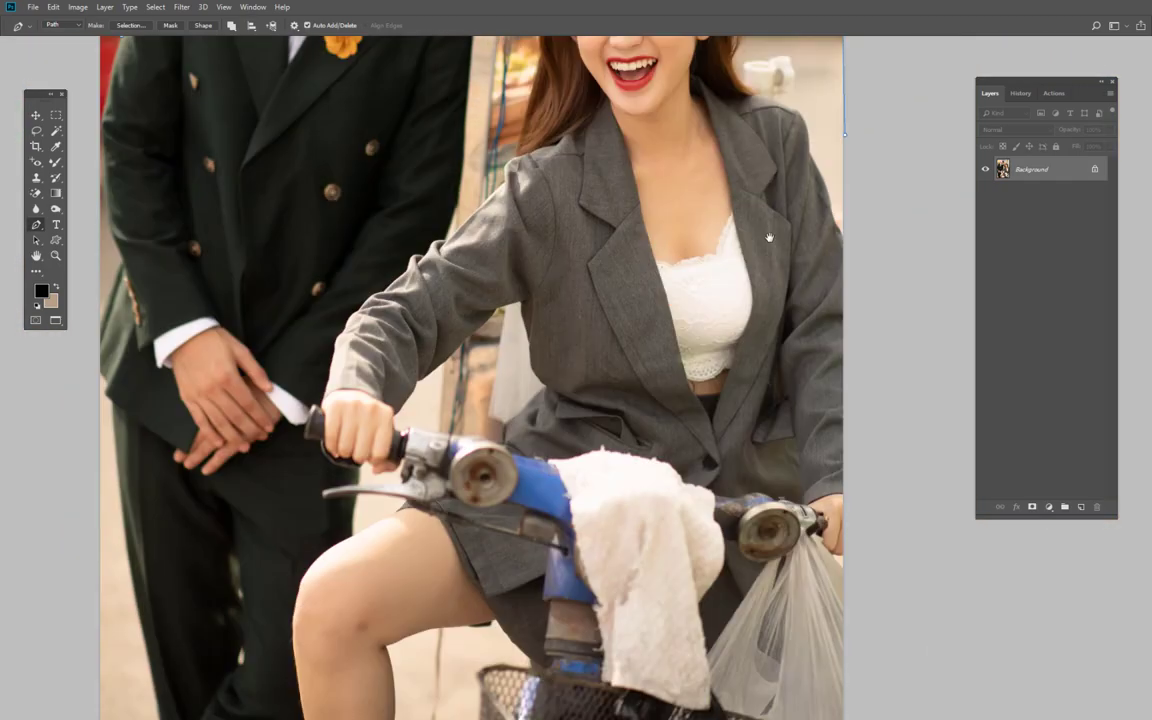
scroll(433, 466, up, 2)
scroll(433, 466, left, 4)
scroll(307, 319, up, 3)
scroll(307, 319, right, 1)
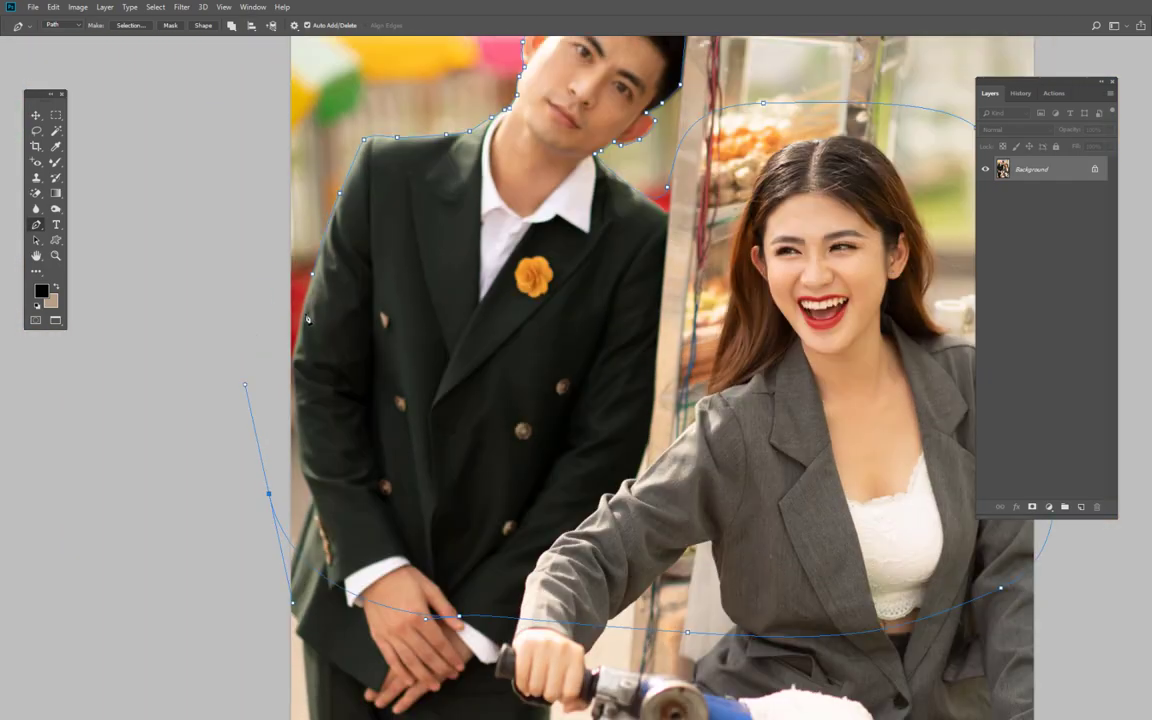
scroll(514, 414, up, 3)
scroll(514, 414, right, 3)
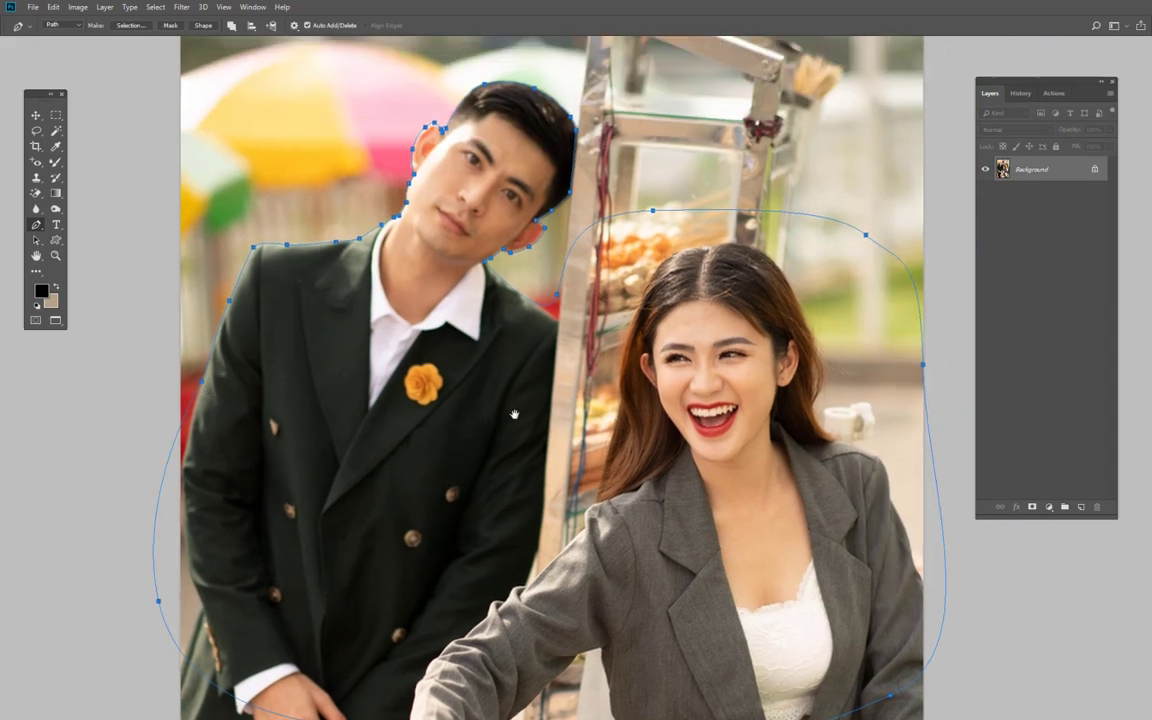
scroll(528, 406, down, 1)
scroll(540, 420, down, 2)
scroll(540, 420, right, 1)
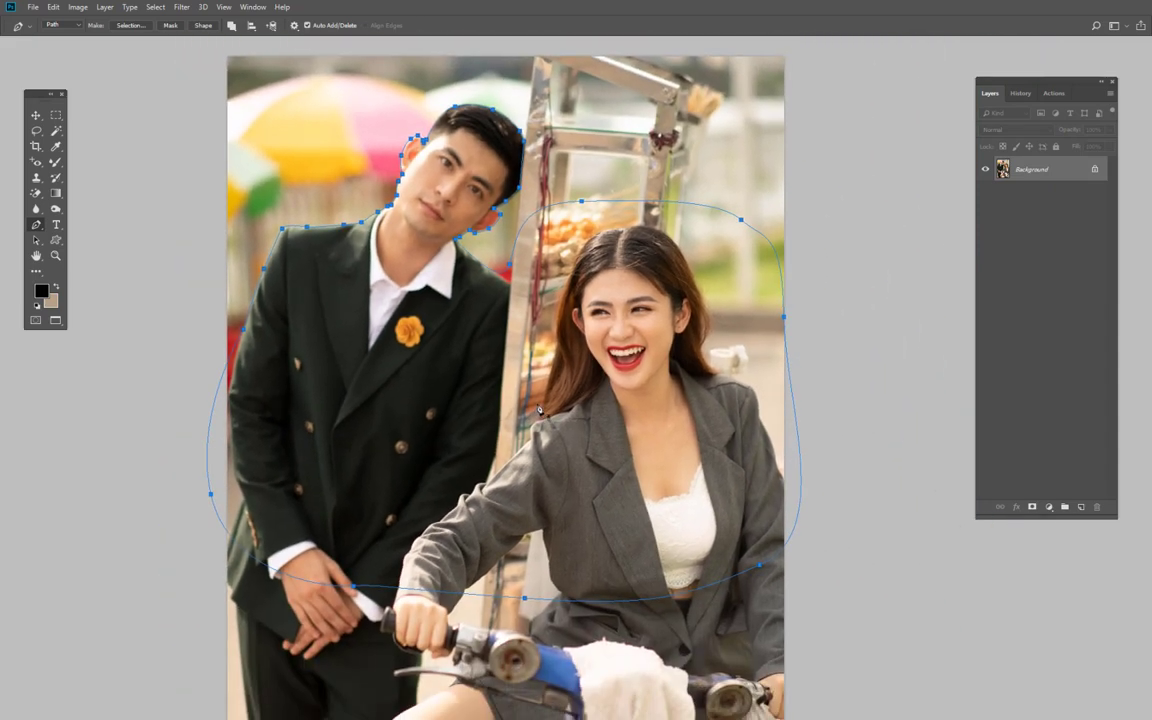
key(ctrl+Return)
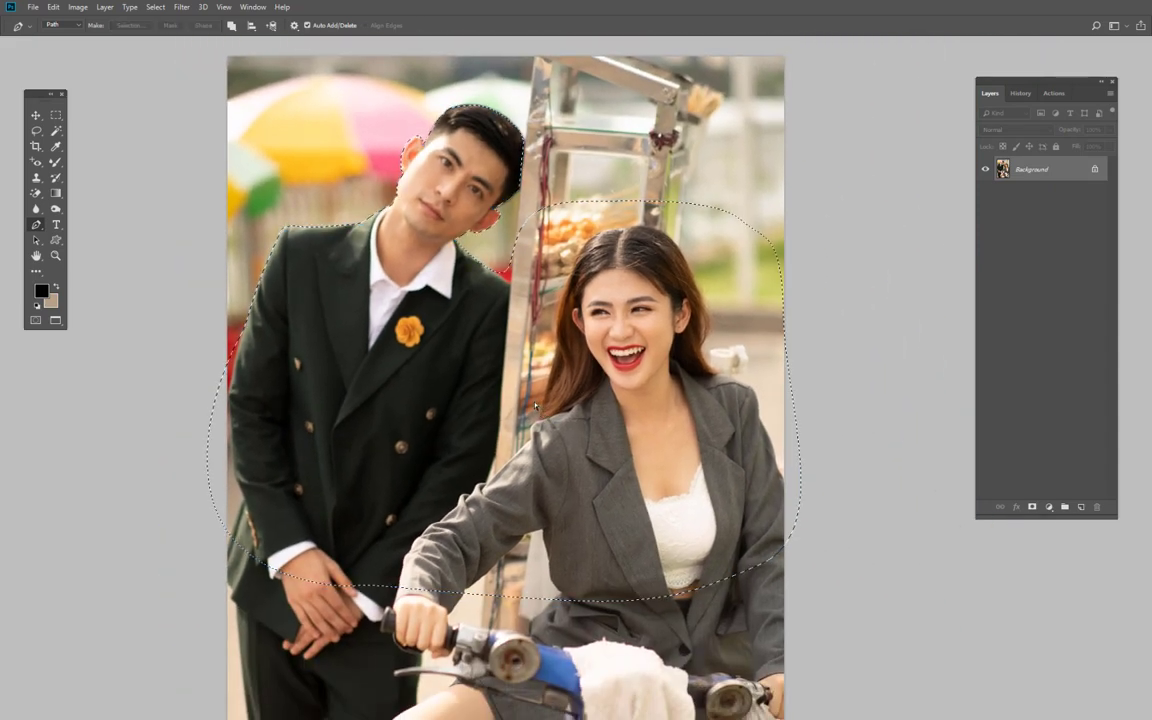
- Copy the selected couple to Layer 1 and move it beside the original man
key(ctrl+j)
key(v)
mouse_move(458, 376)
mouse_down()
mouse_move(688, 365)
mouse_move(368, 404)
mouse_move(573, 381)
mouse_move(487, 414)
mouse_up()
mouse_move(461, 352)
mouse_down()
mouse_move(560, 528)
mouse_move(580, 442)
mouse_up()
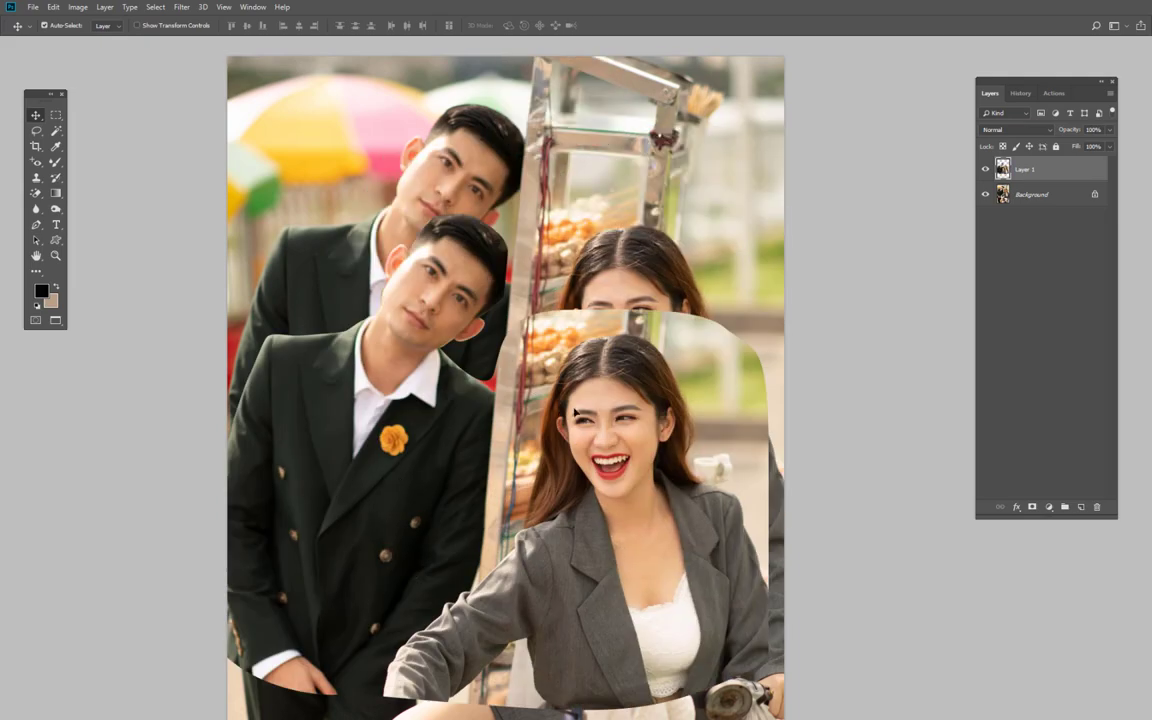
mouse_move(575, 413)
mouse_down()
mouse_move(596, 432)
mouse_move(570, 453)
mouse_up()
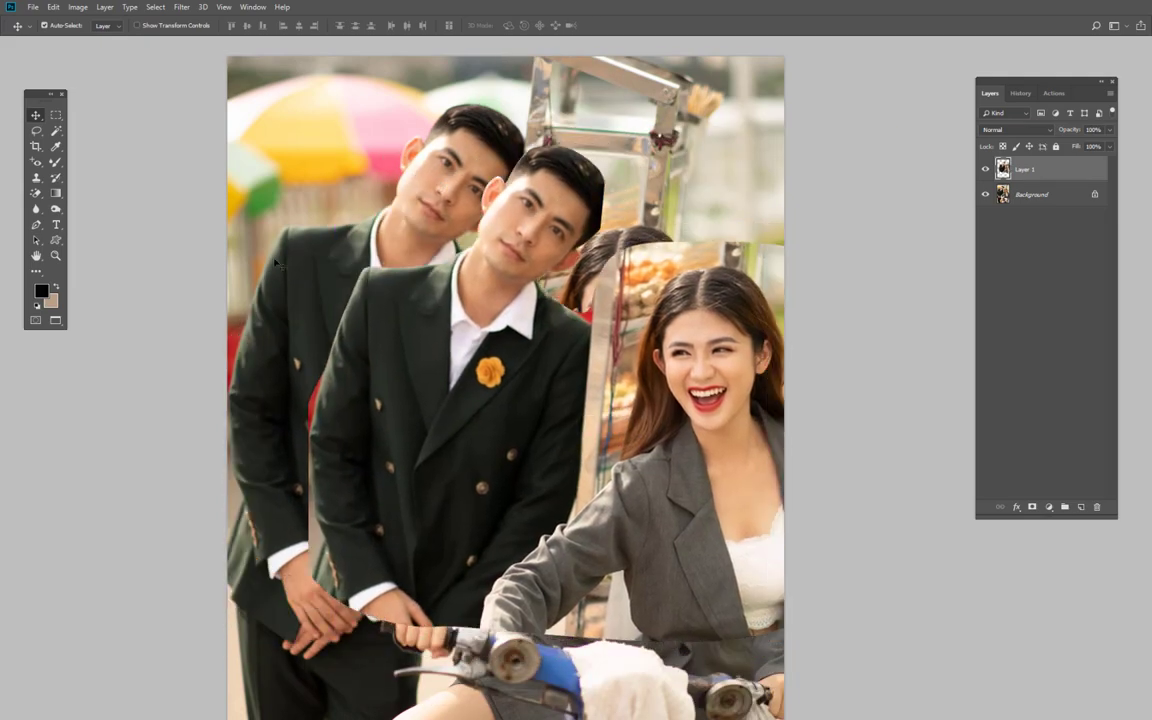
- Draw a test lasso selection on the man's jacket, then delete Layer 1
click(37, 133)
click(85, 131)
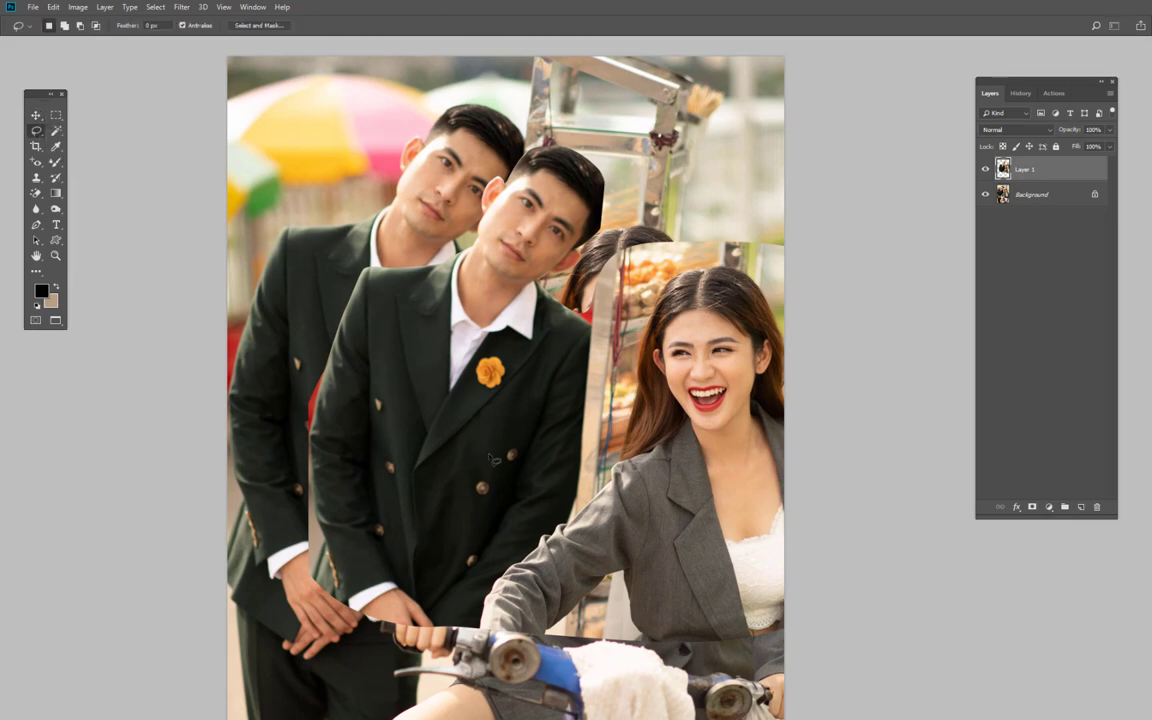
drag(506, 420, 590, 367)
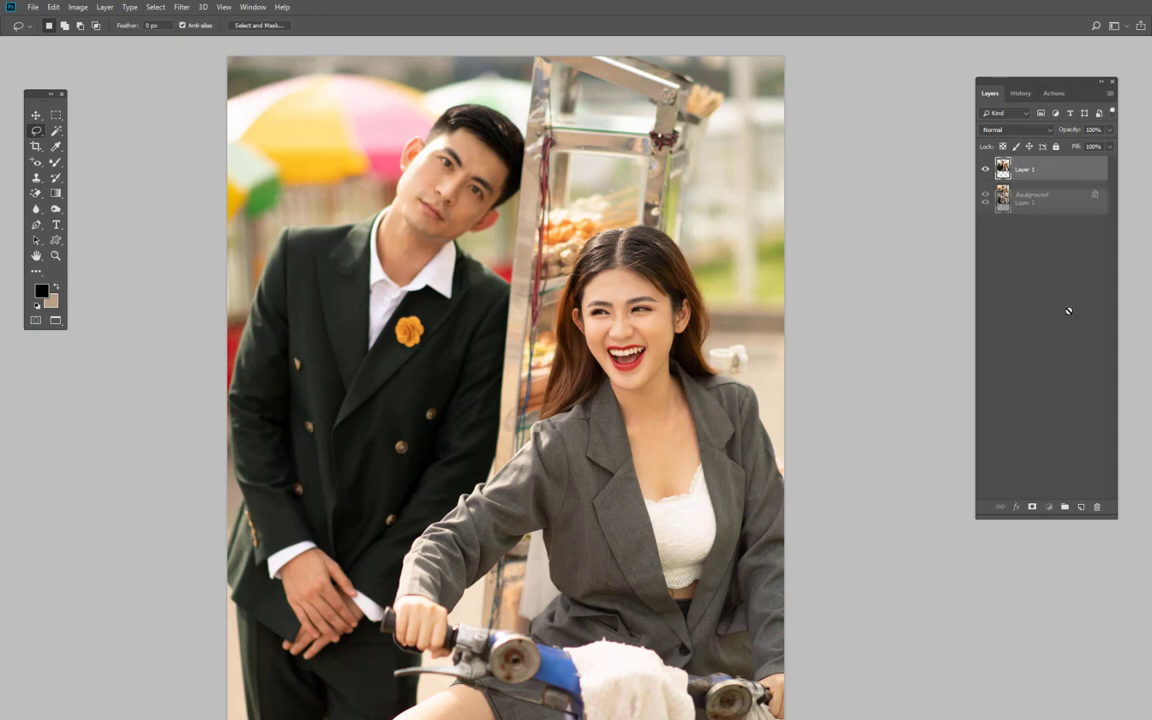
drag(1025, 169, 1096, 507)
- Switch to the Freeform Pen and zoom in on the woman's shoulder
key(p)
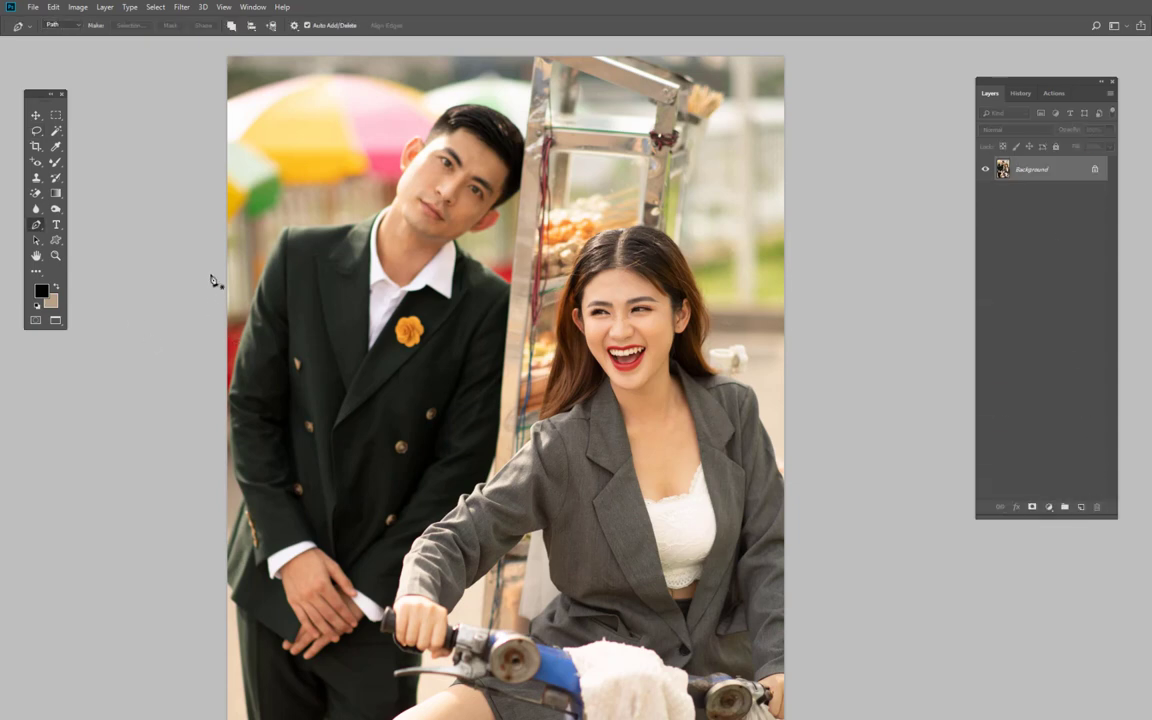
right_click(30, 225)
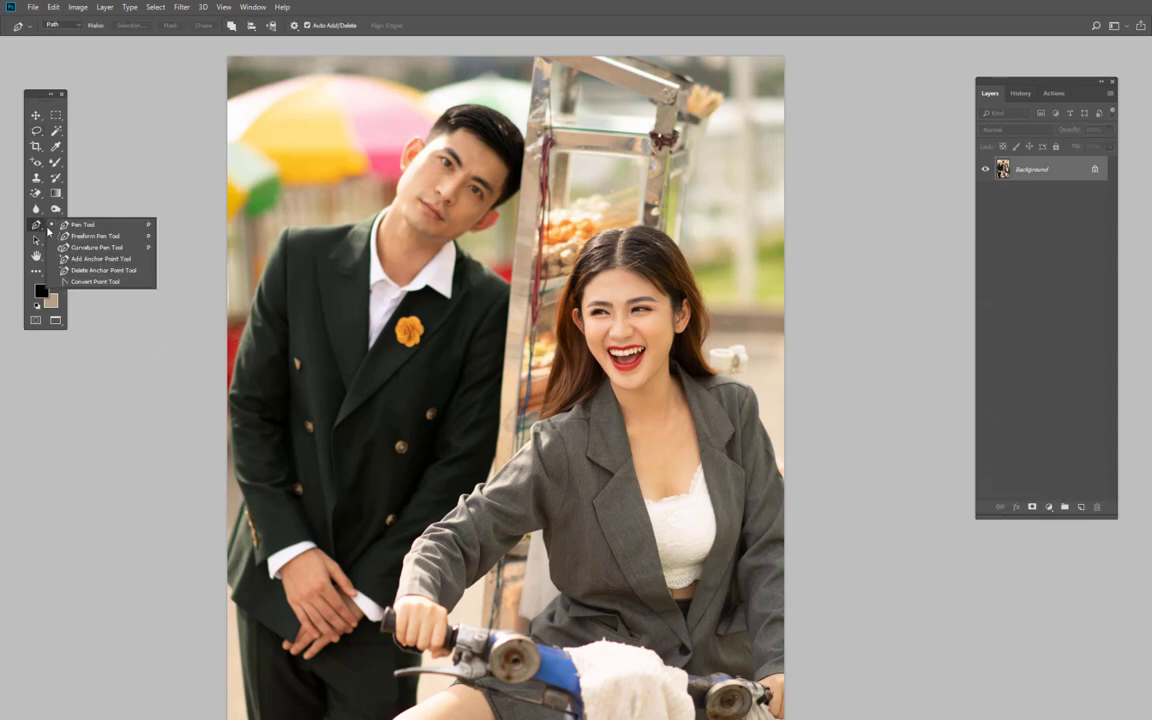
click(110, 237)
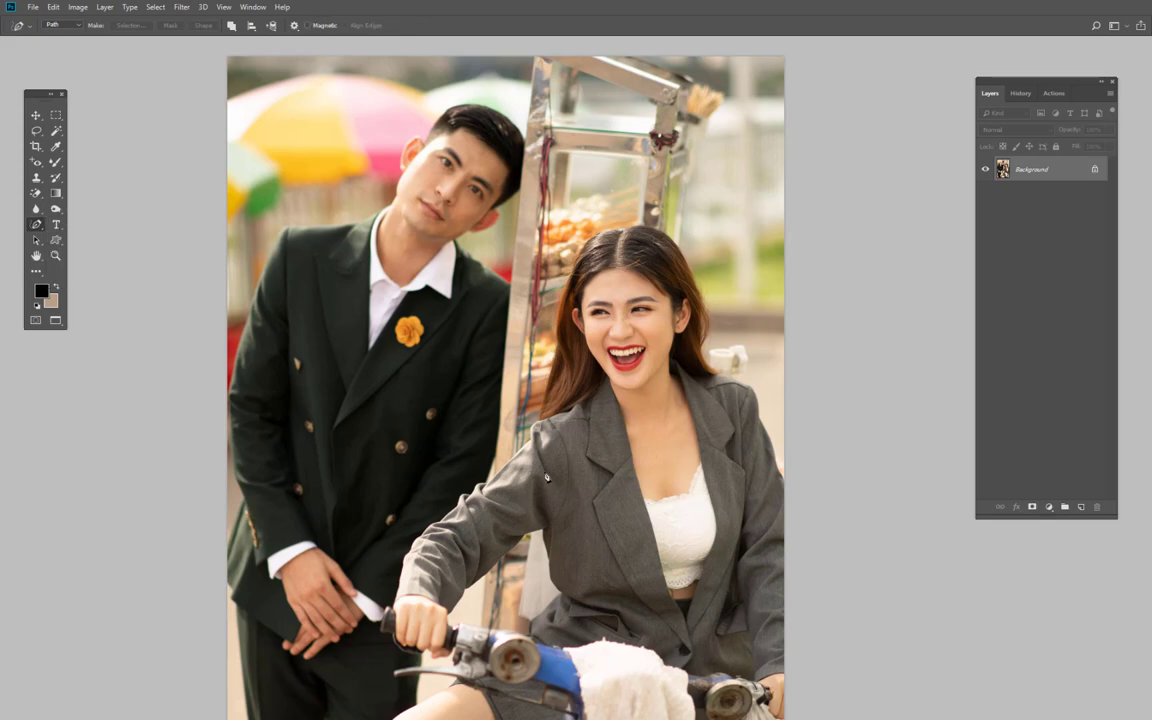
scroll(546, 478, up, 1)
scroll(546, 478, up, 2)
scroll(520, 455, up, 2)
scroll(490, 430, up, 2)
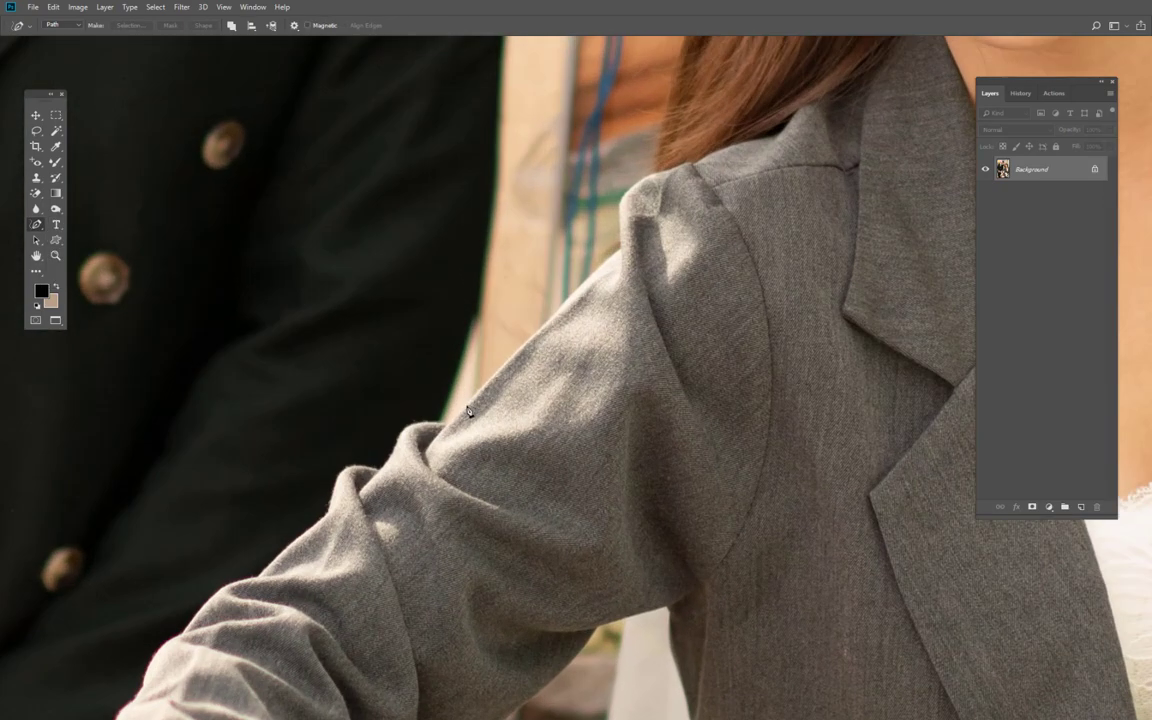
- Start a magnetic path along the sleeve edge, then discard it
click(600, 275)
scroll(600, 250, up, 5)
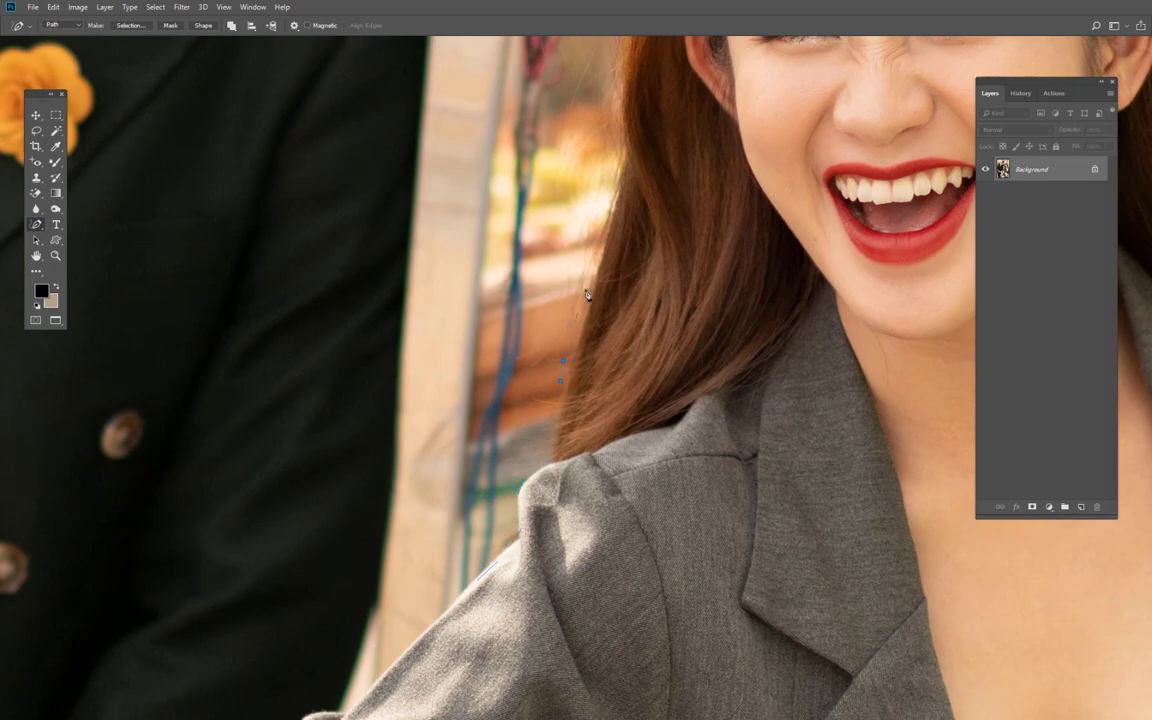
scroll(550, 362, up, 4)
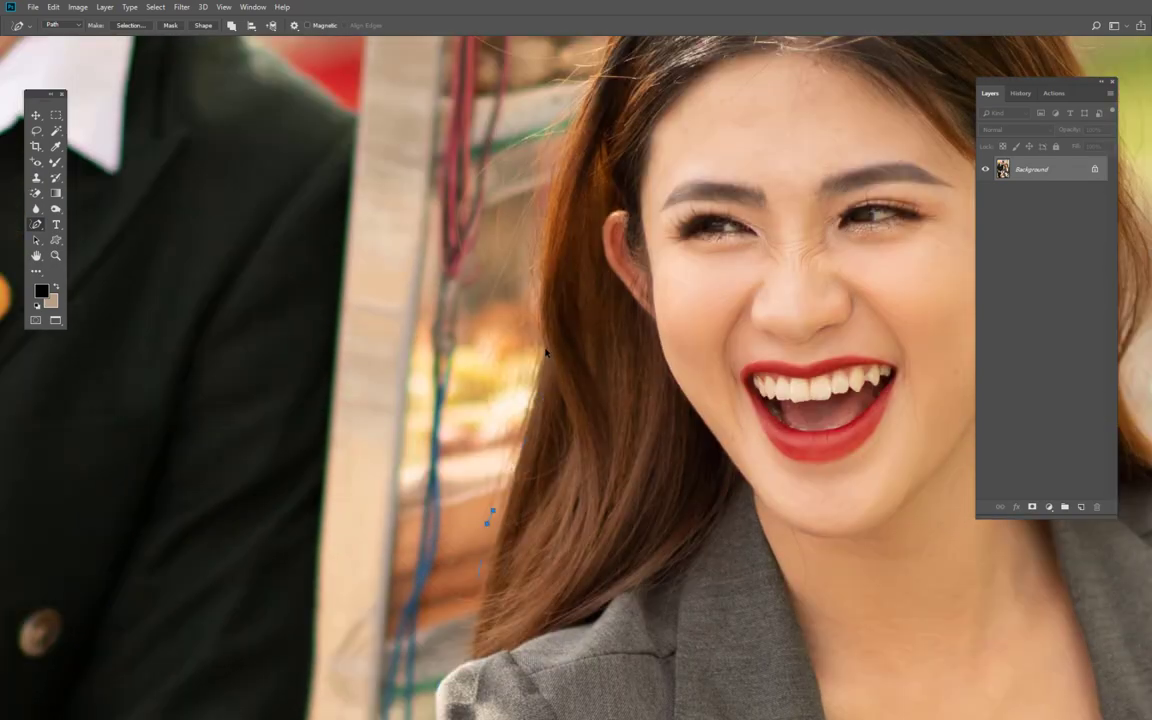
scroll(435, 478, down, 5)
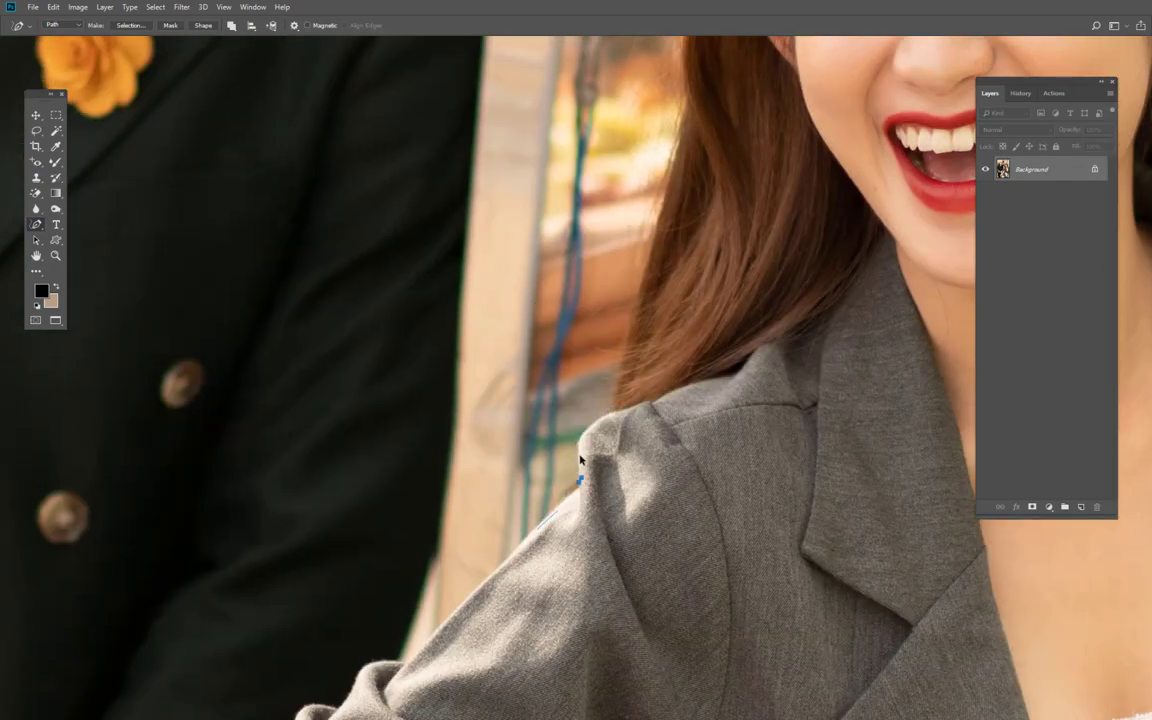
key(Escape)
- Trace a new path from the shoulder edge and convert it to a selection
drag(580, 440, 609, 410)
drag(647, 233, 537, 487)
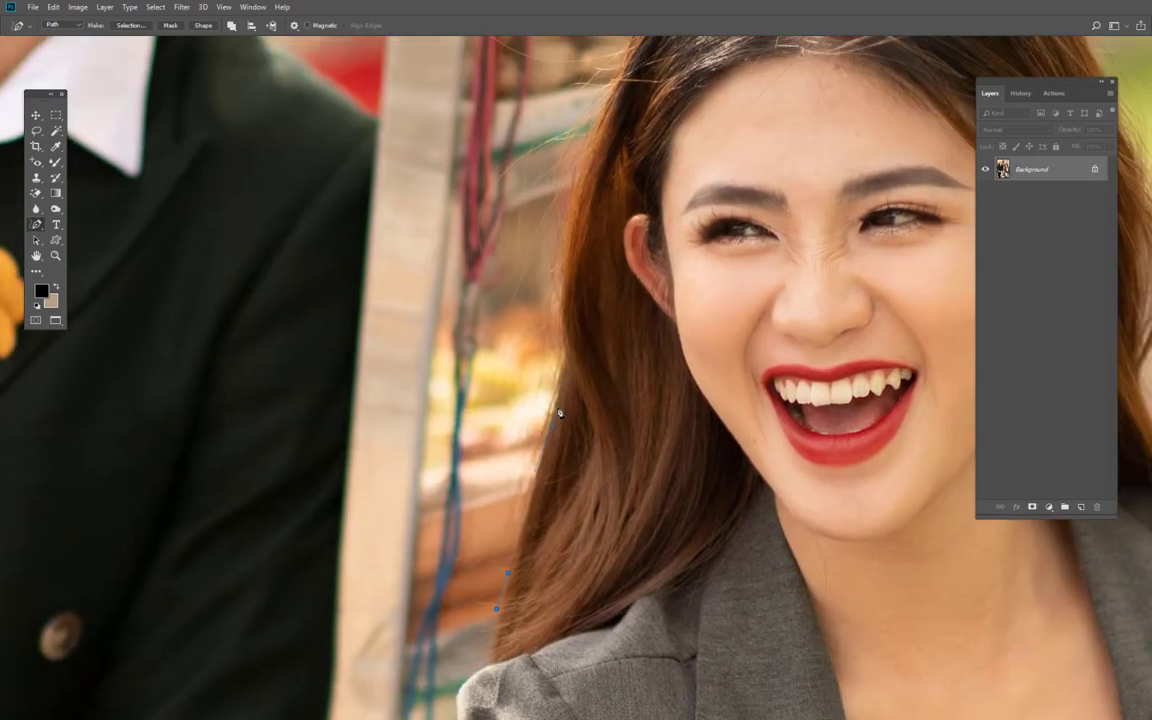
scroll(562, 245, down, 1)
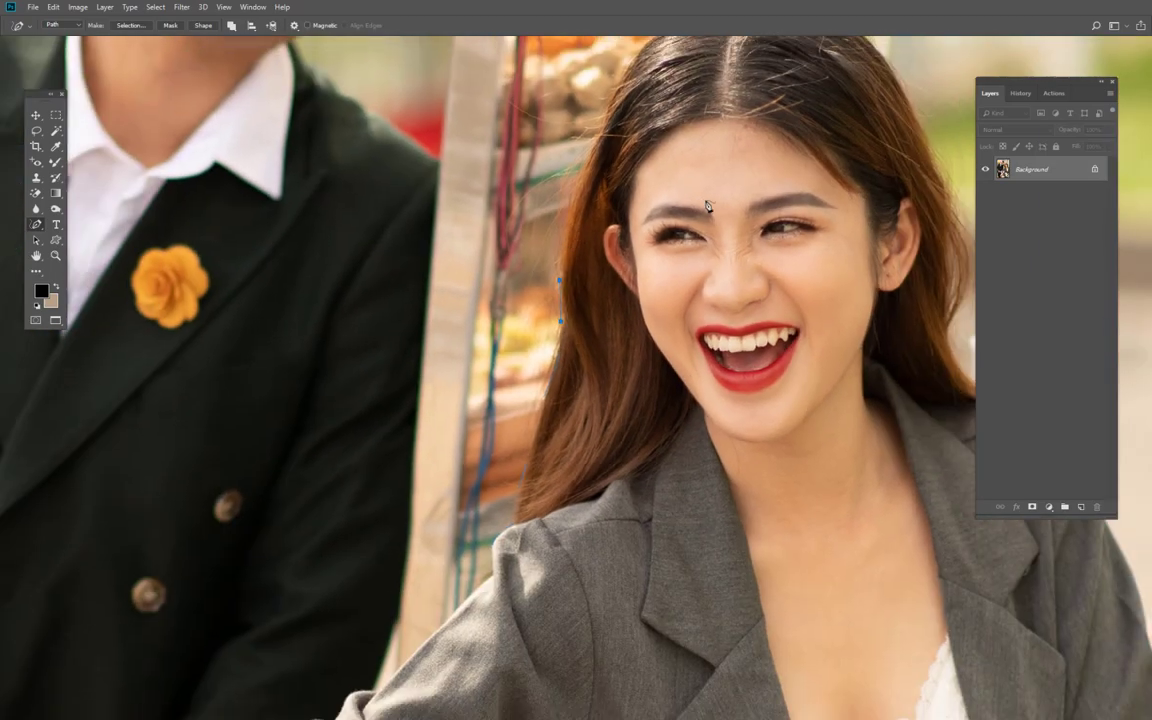
key(ctrl+Return)
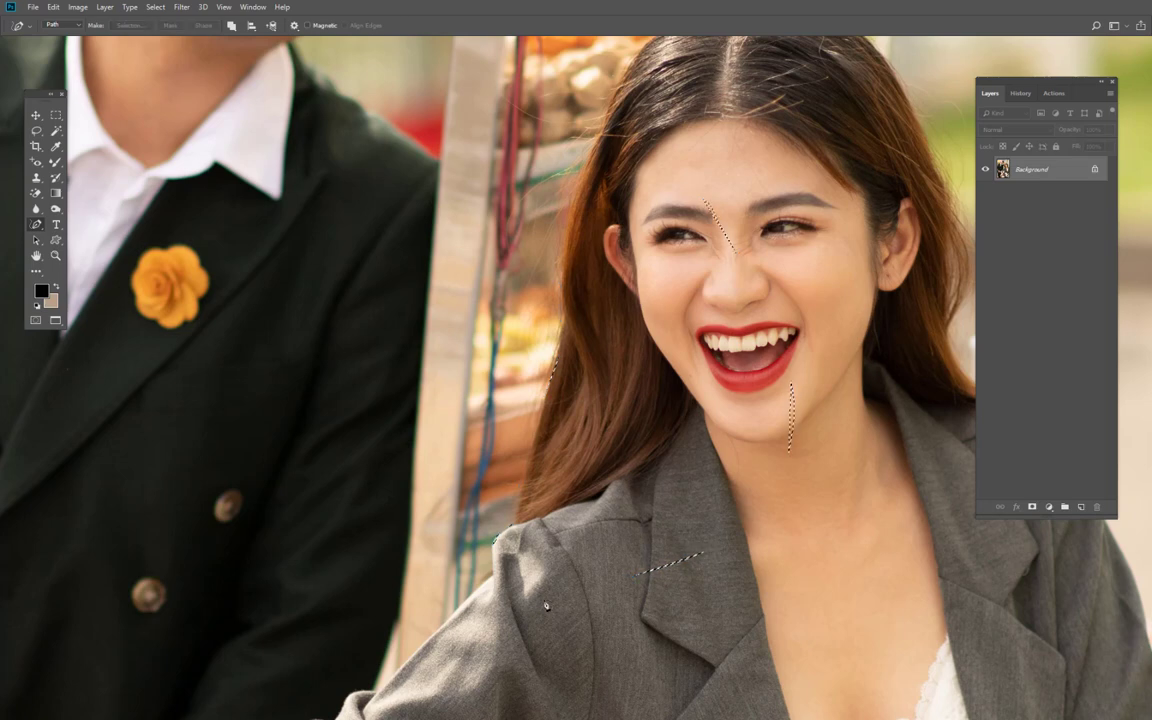
- Keep the Freeform Pen, pan to the woman's face, and list the pen variants again
right_click(36, 224)
click(70, 212)
drag(186, 375, 231, 347)
right_click(36, 227)
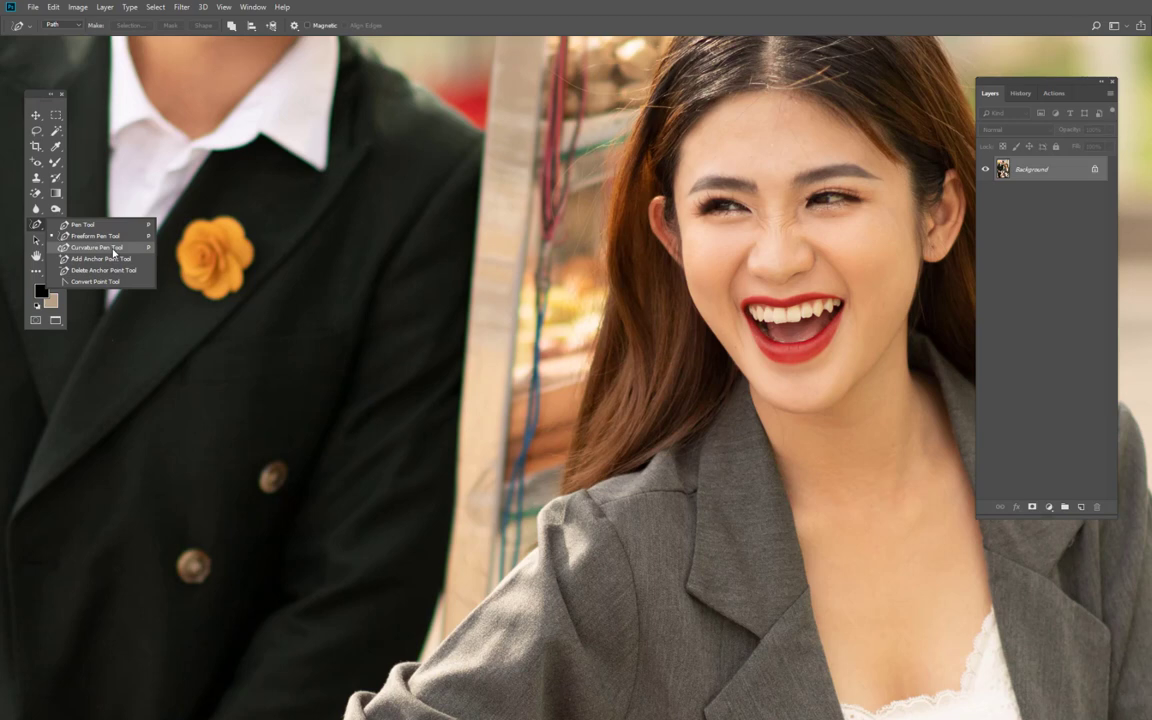
- Draw a Curvature Pen path across the woman's face from hair to chin
click(116, 248)
click(504, 328)
click(730, 249)
click(781, 367)
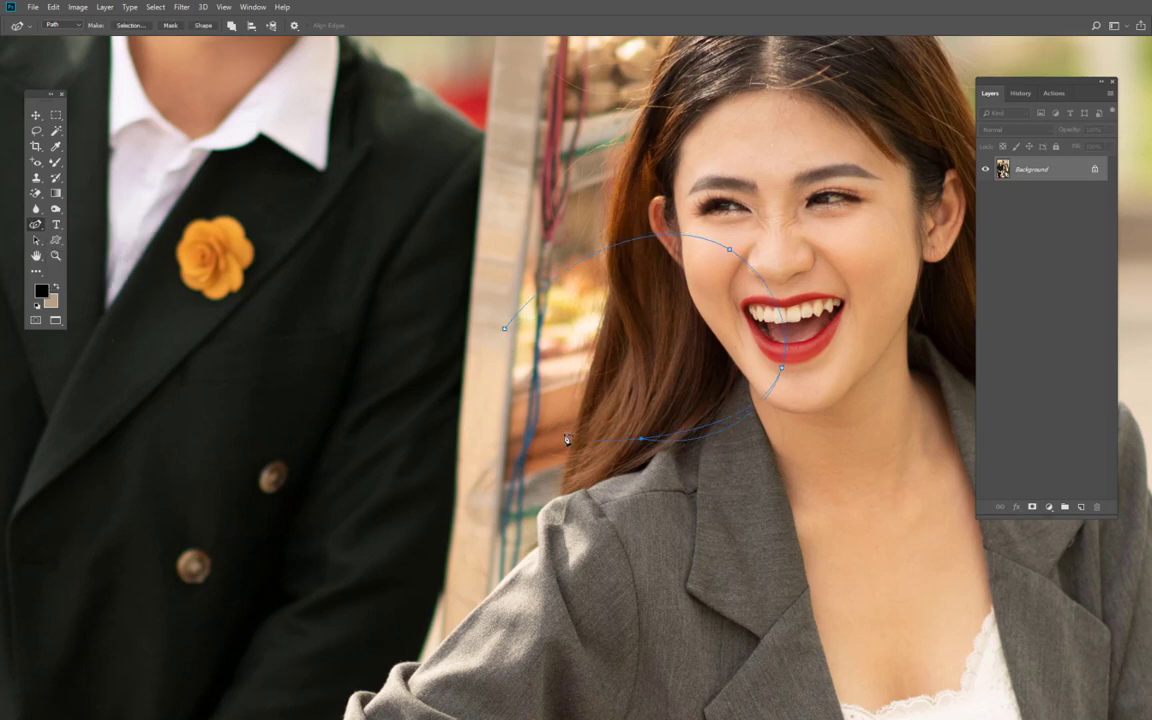
click(640, 438)
click(545, 413)
- Turn the curved path into a selection, deselect, copy to Layer 1, and delete that layer
key(ctrl+Return)
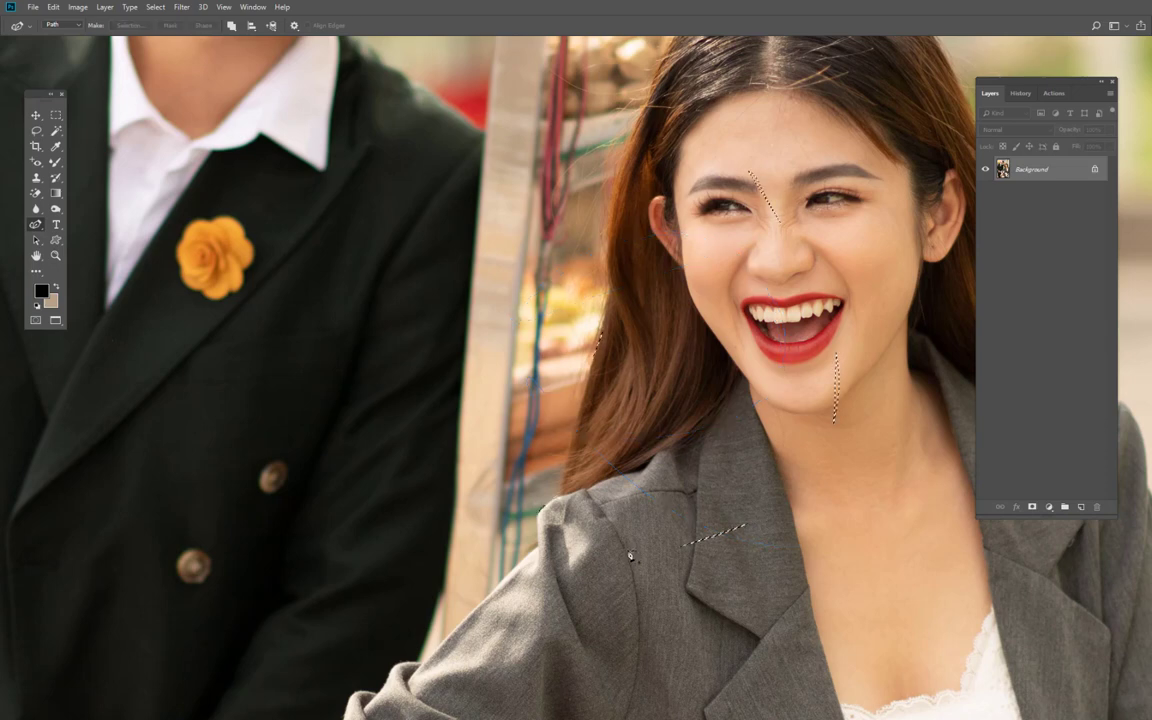
key(ctrl+d)
key(ctrl+j)
drag(1025, 169, 1096, 507)
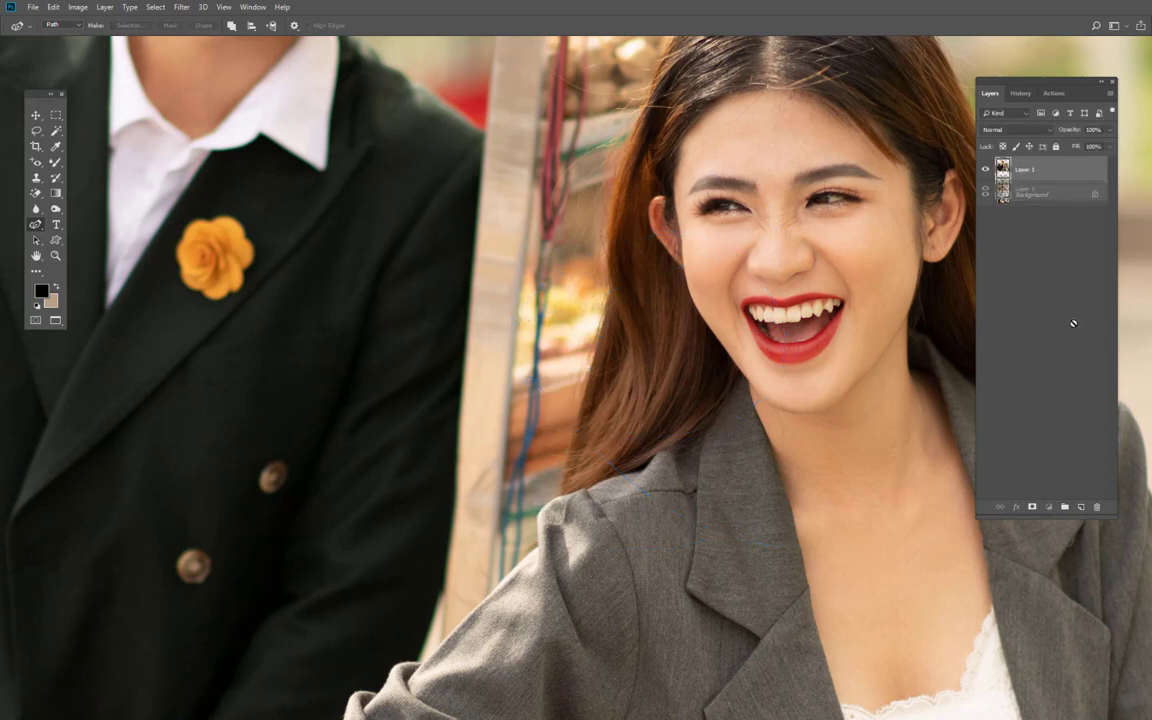
- Place pen anchors from the sleeve edge up along the jacket's shoulder to its tip
scroll(465, 620, up, 3)
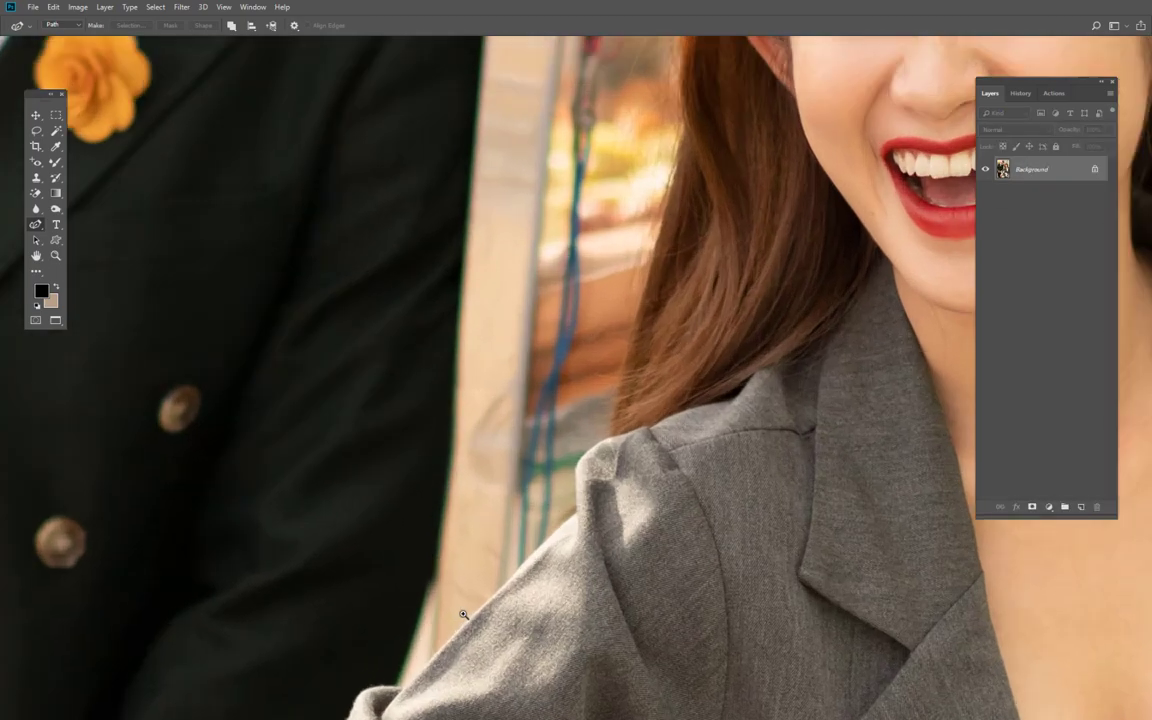
scroll(465, 620, up, 3)
click(475, 517)
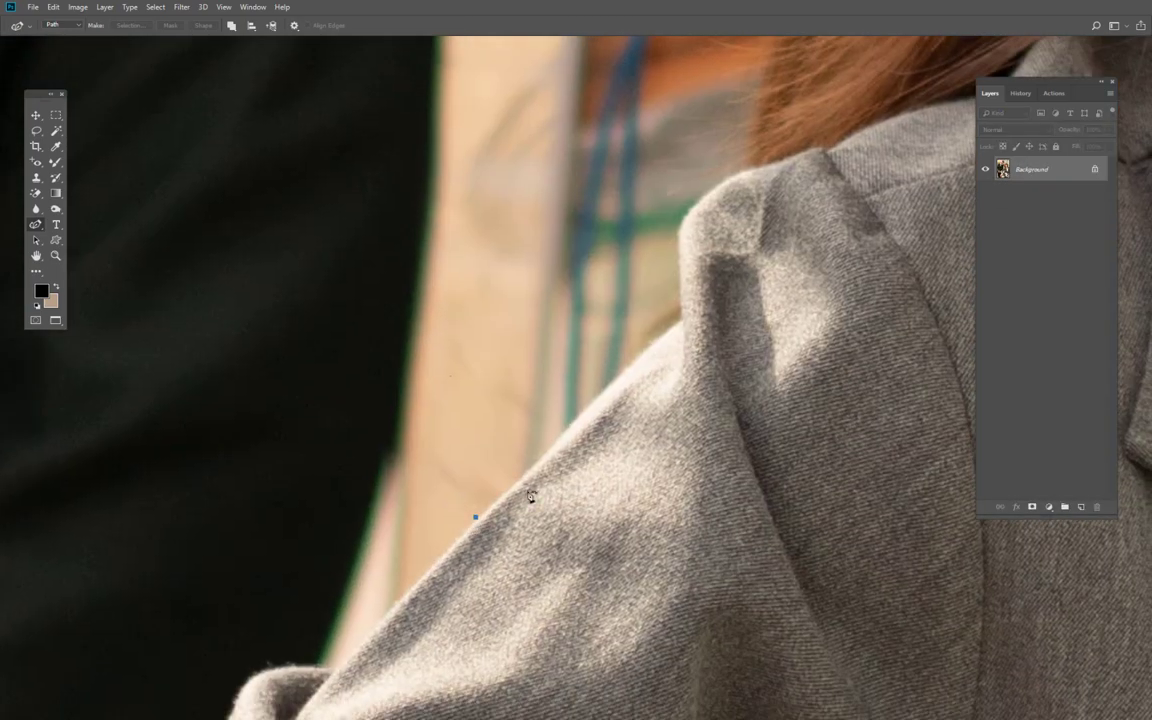
click(645, 341)
click(681, 310)
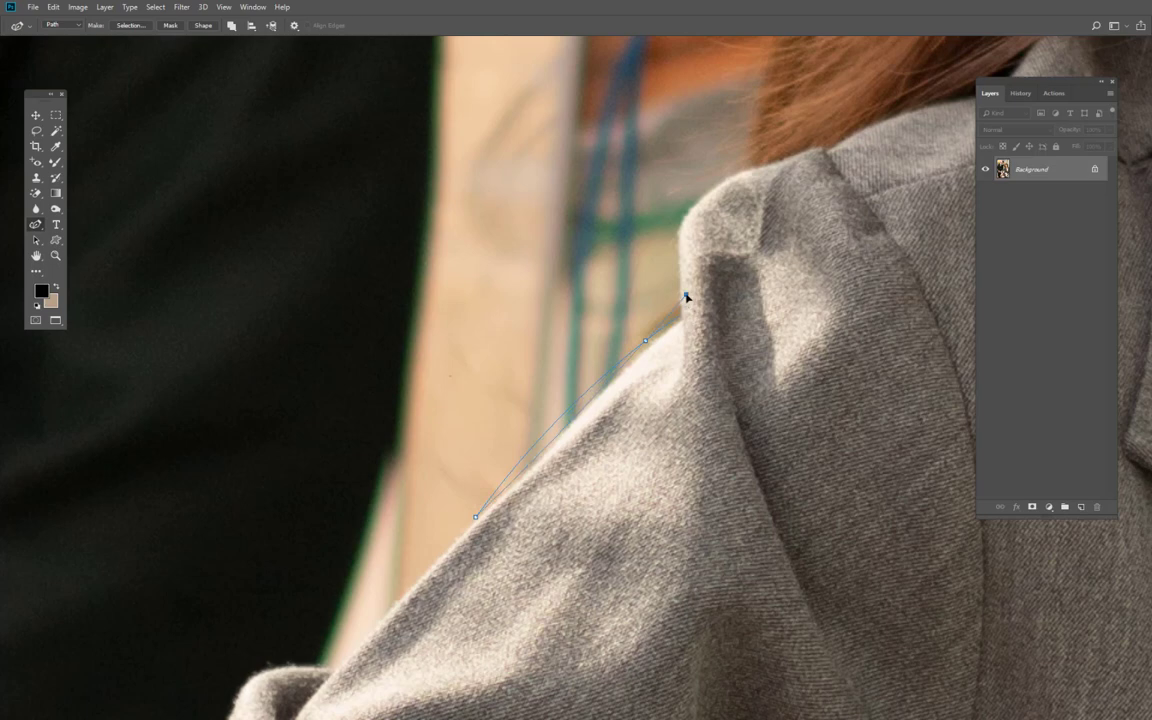
drag(684, 299, 653, 344)
click(725, 222)
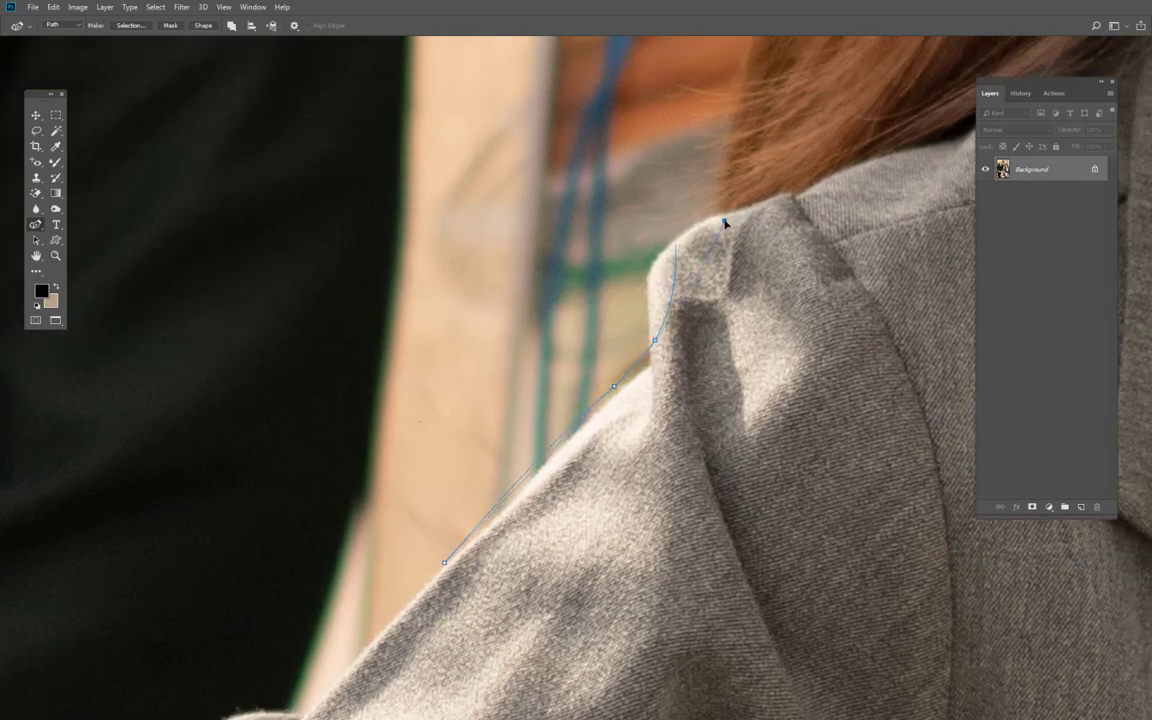
scroll(553, 237, down, 2)
drag(638, 196, 610, 238)
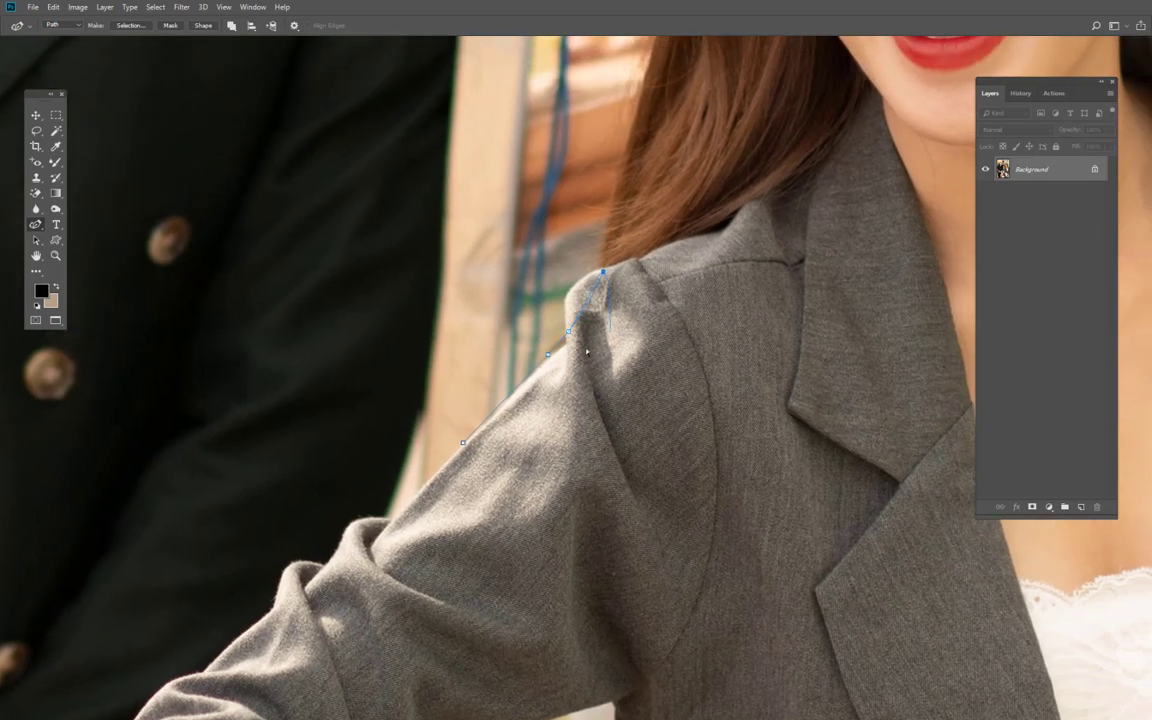
- Switch to the Pen tool, start a new path, and discard it with Escape
scroll(476, 393, up, 3)
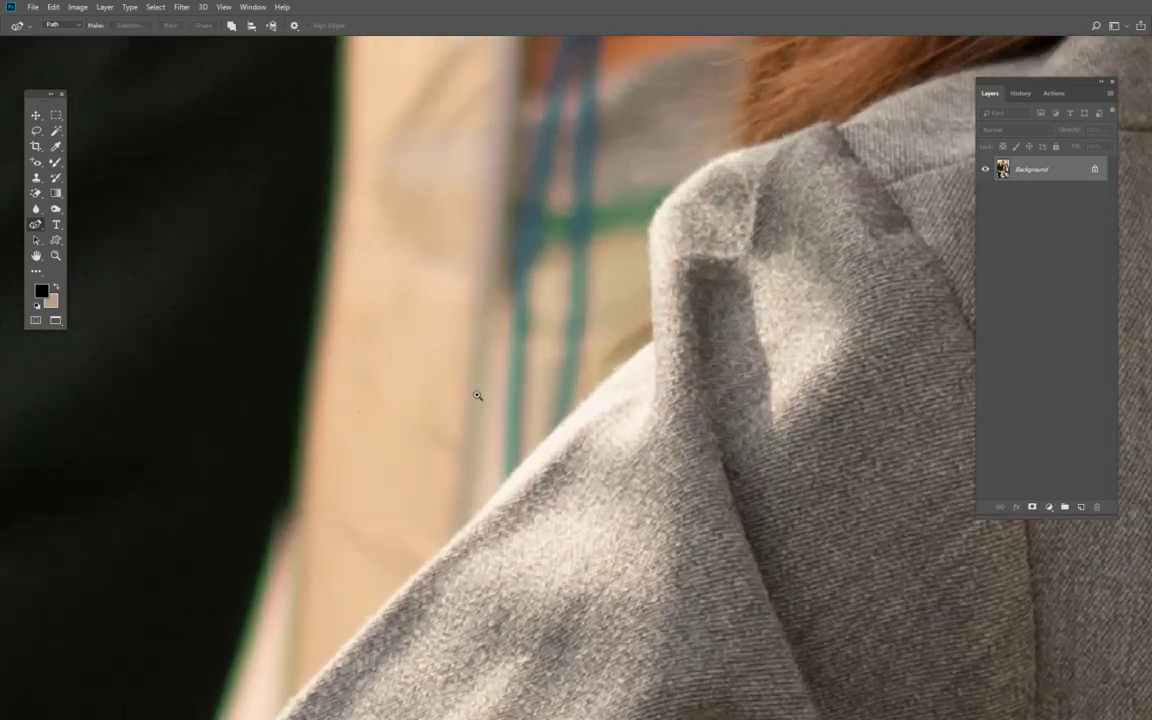
scroll(514, 314, up, 2)
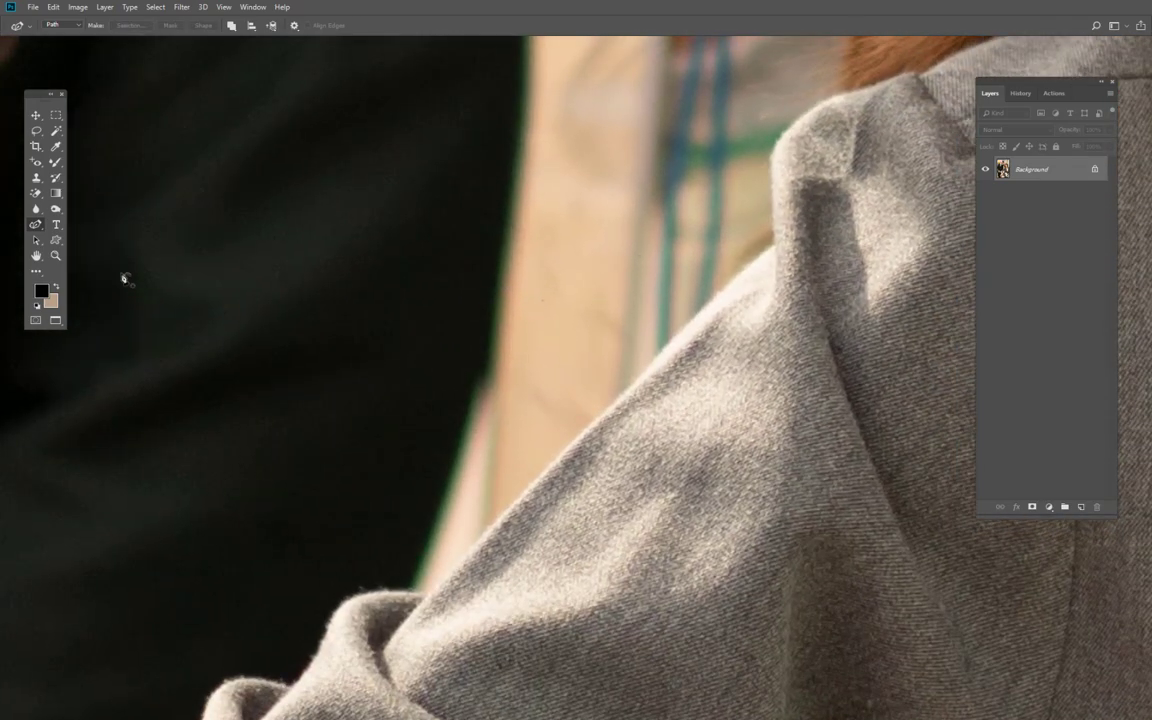
right_click(36, 227)
click(559, 441)
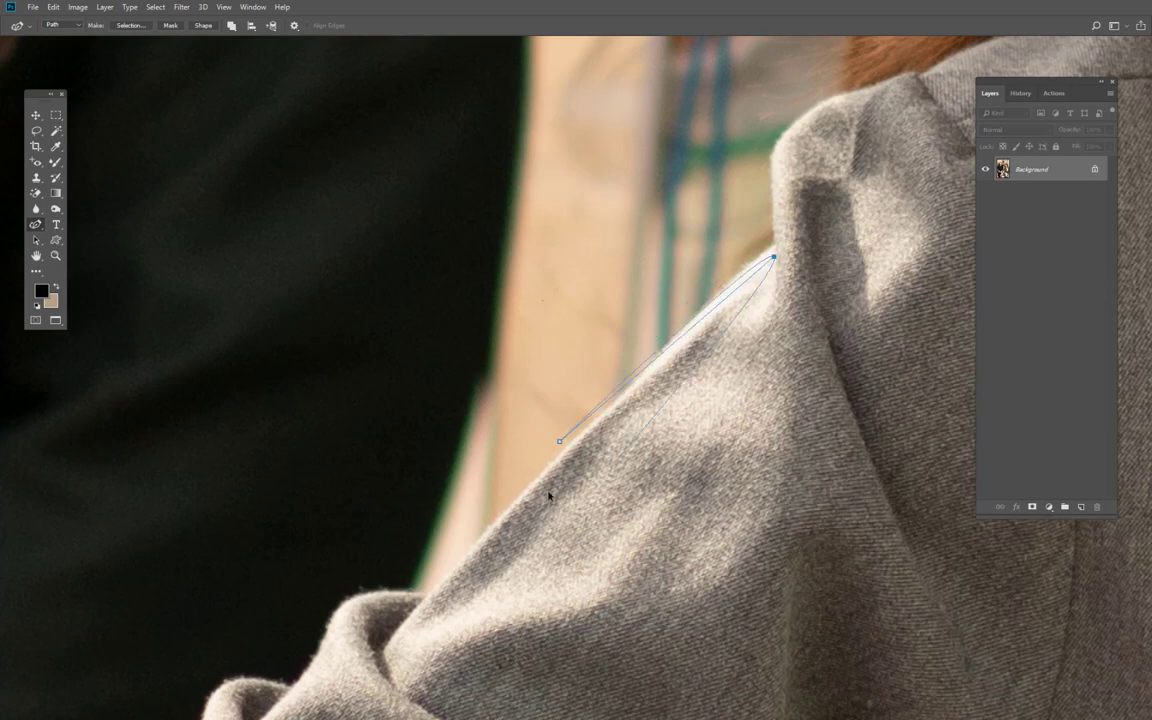
key(Escape)
key(Escape)
right_click(36, 225)
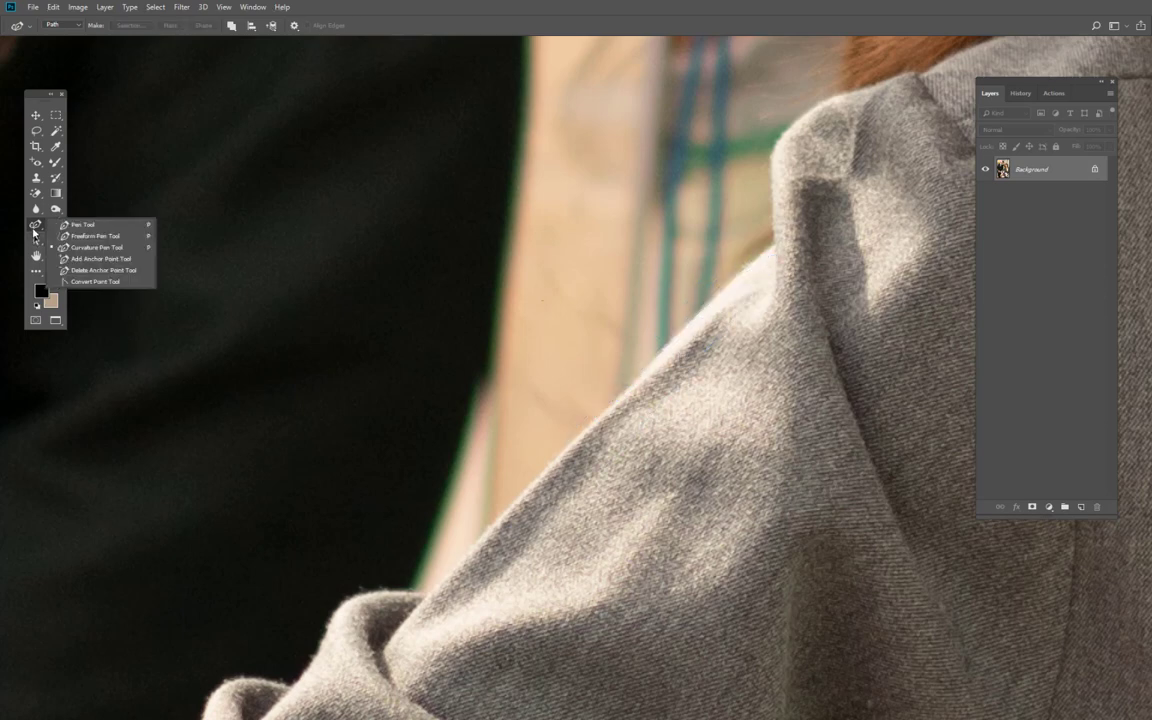
click(98, 259)
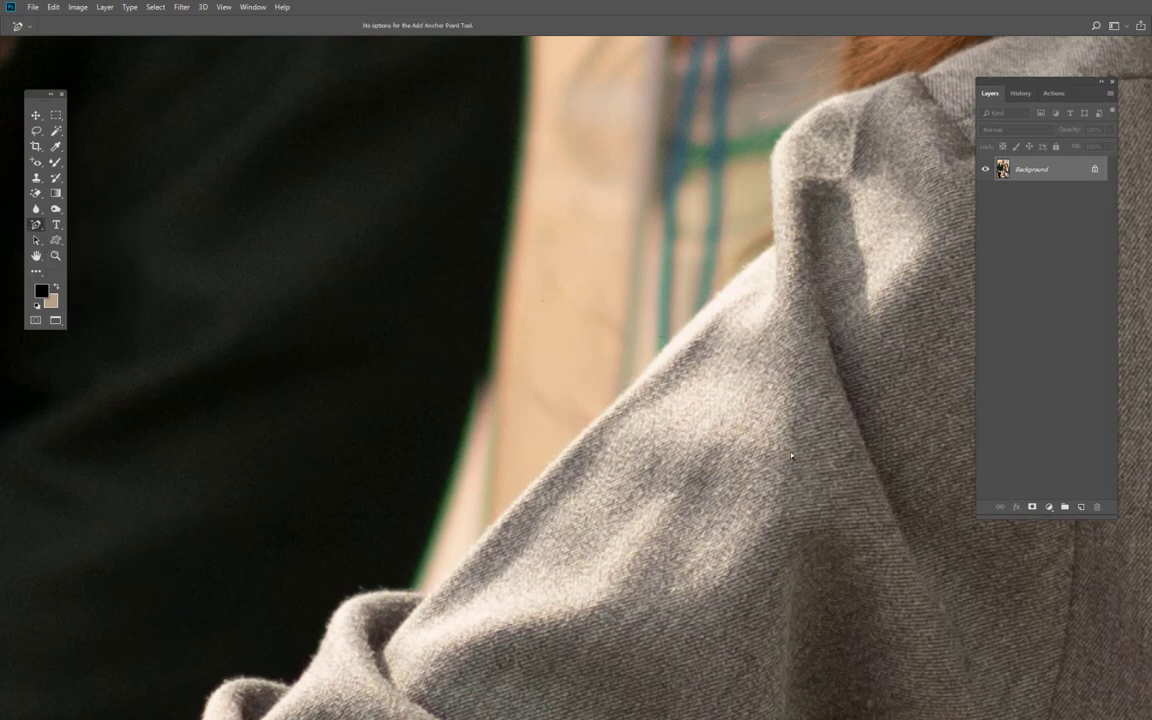
right_click(36, 228)
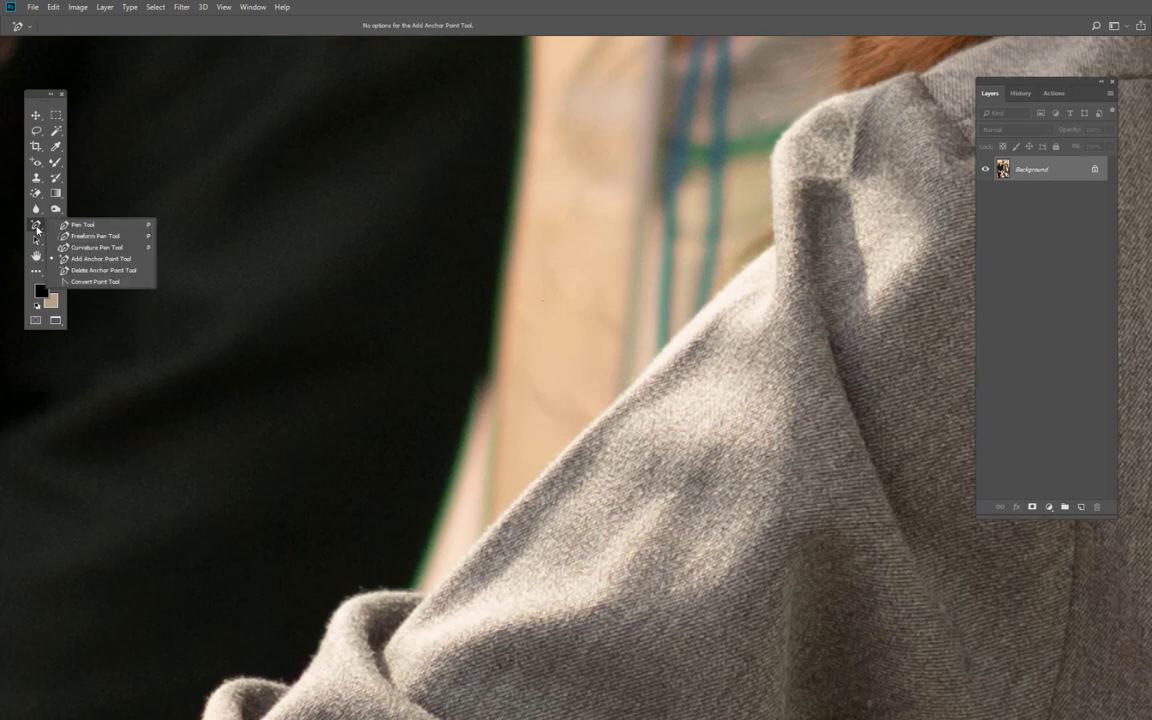
click(88, 247)
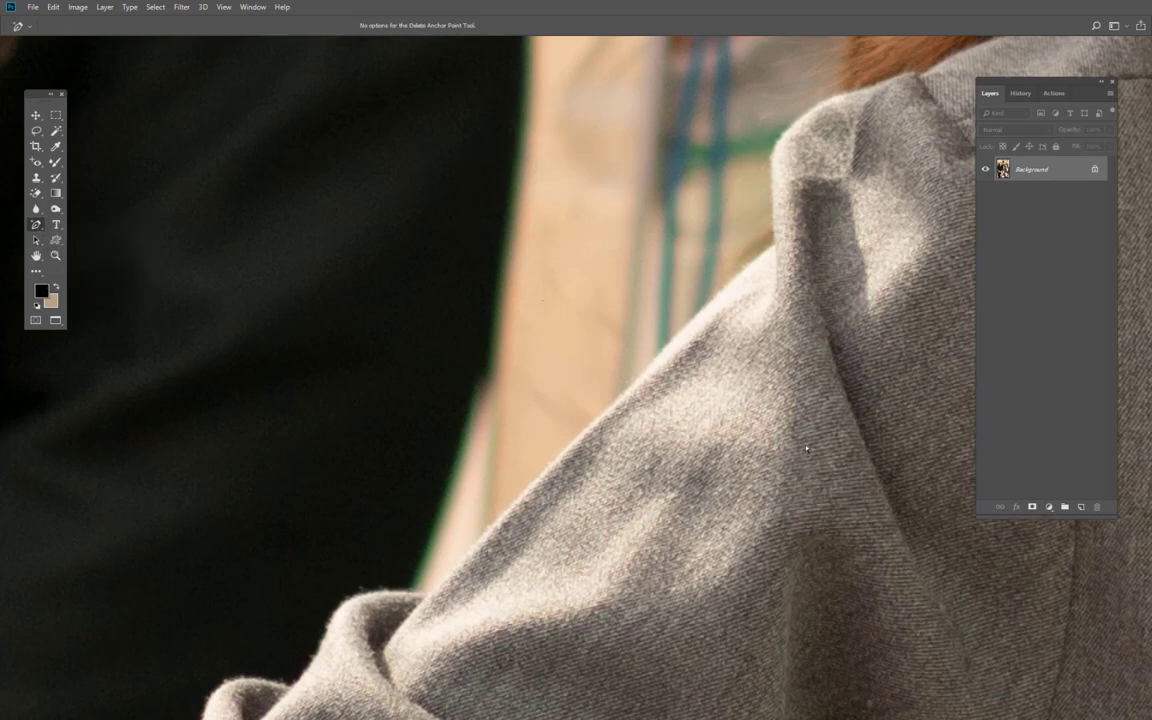
right_click(36, 227)
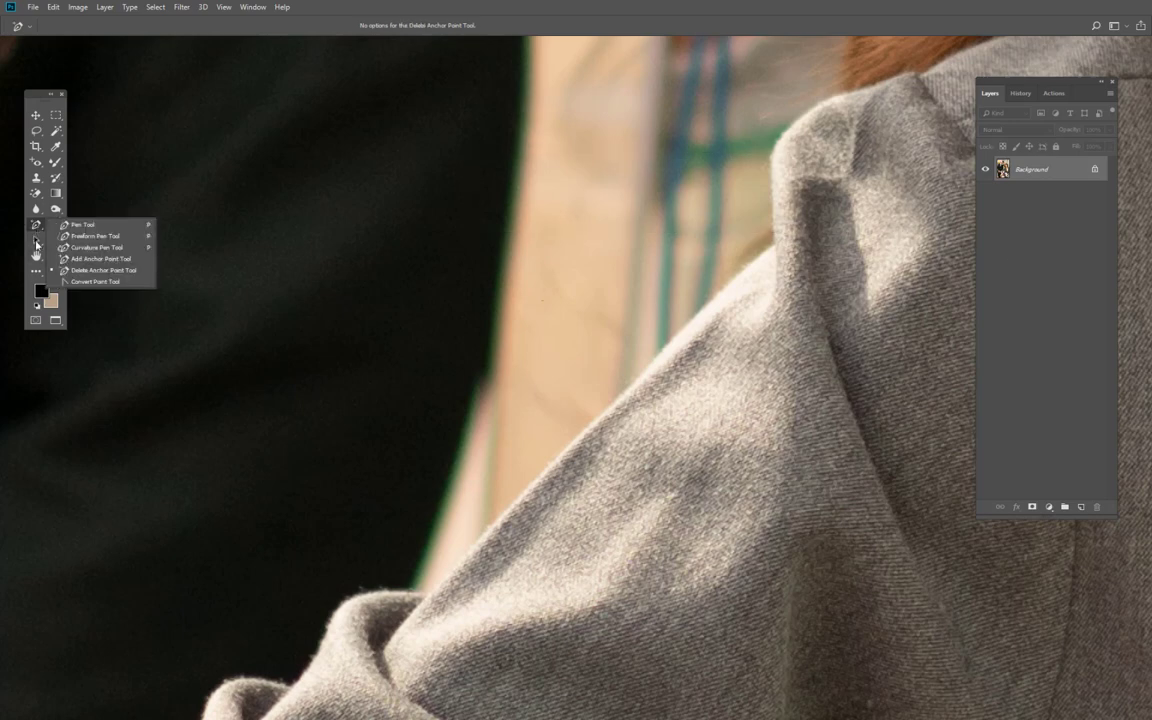
click(95, 281)
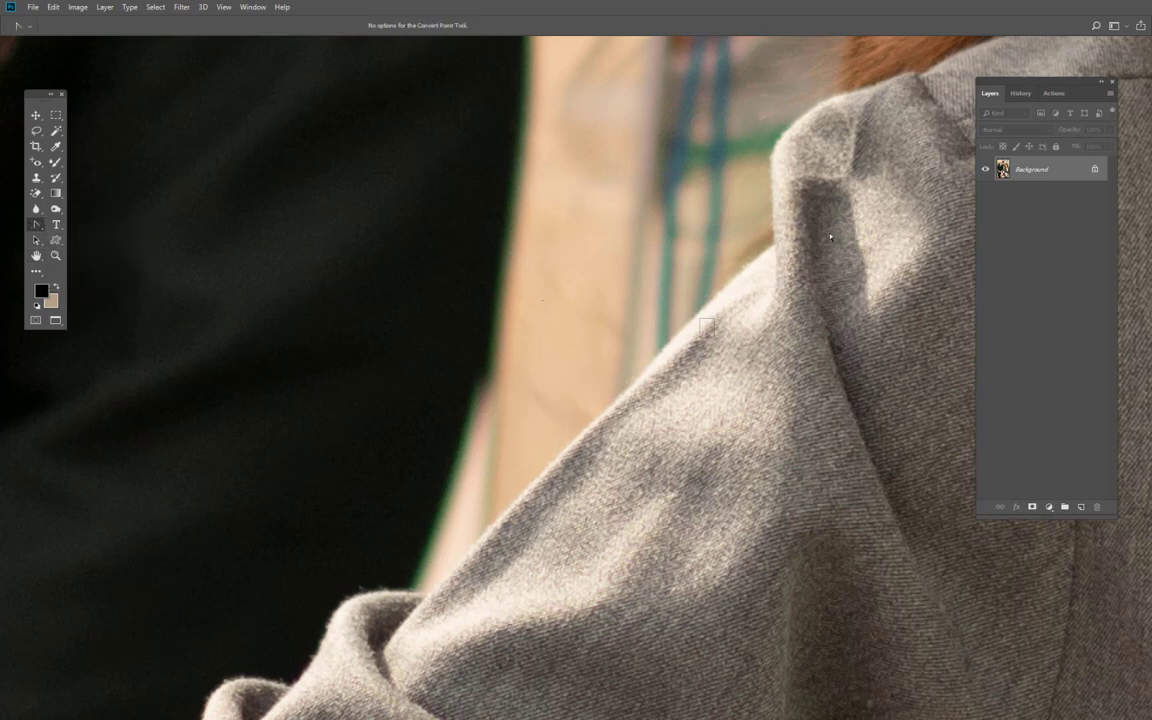
right_click(37, 228)
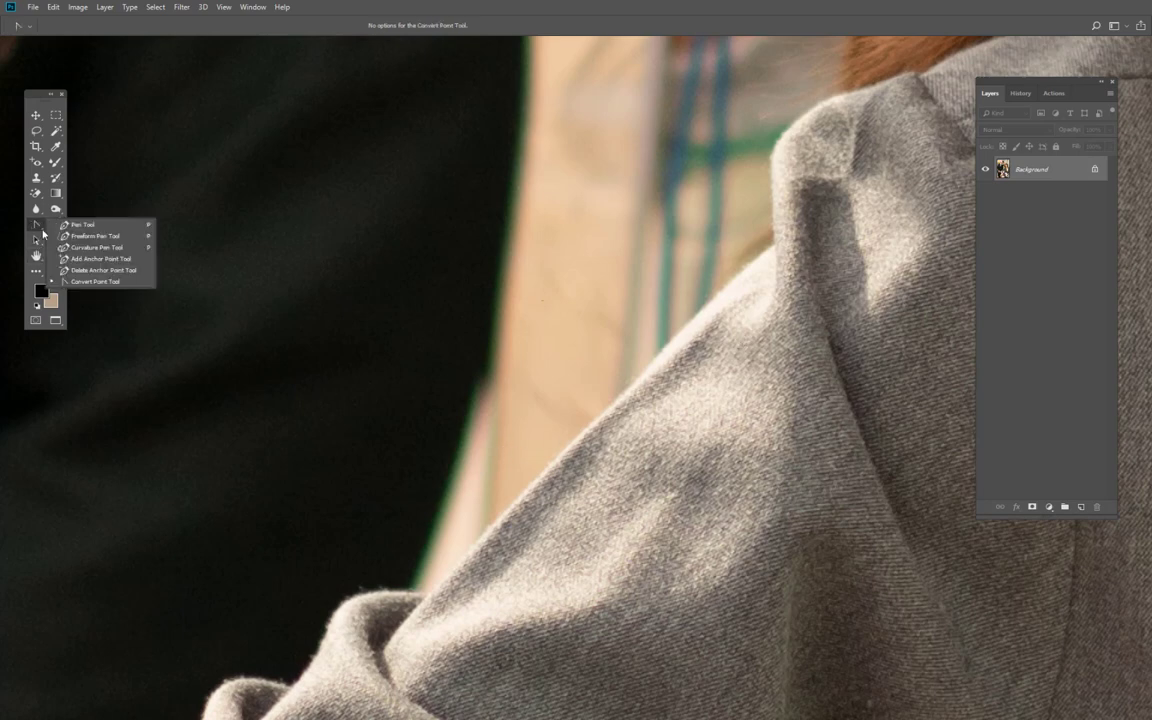
click(65, 205)
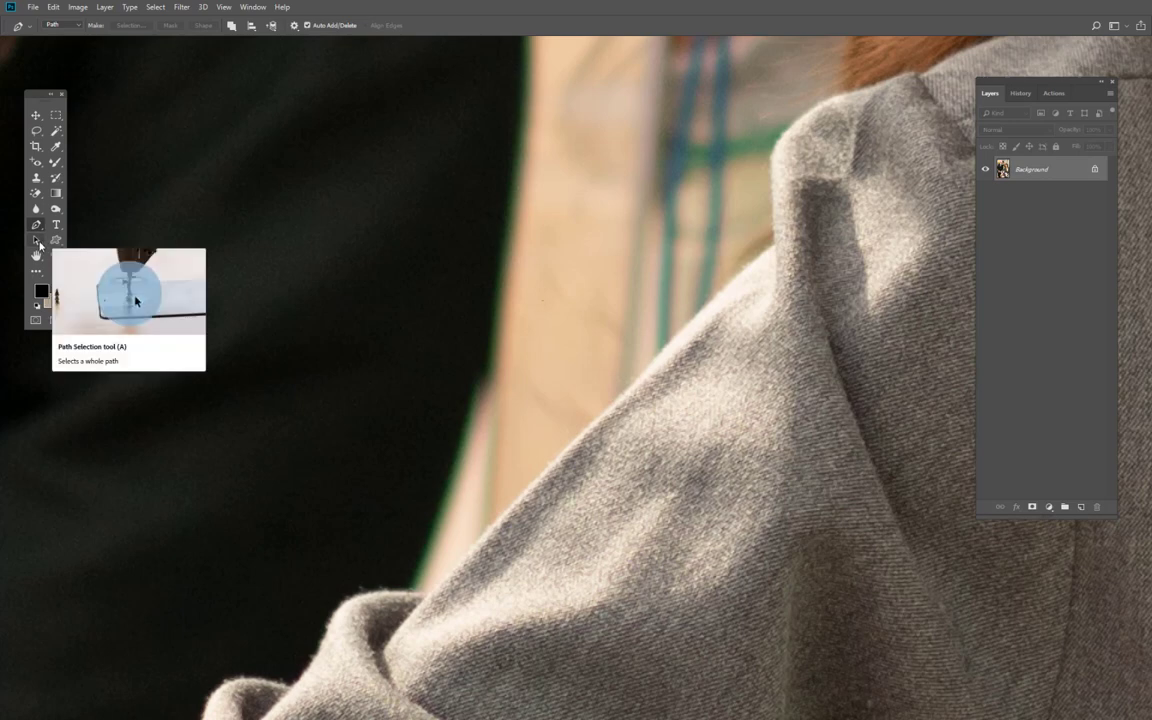
- Try the Path Selection tool on the shoulder area, then switch to the Hand tool
click(37, 241)
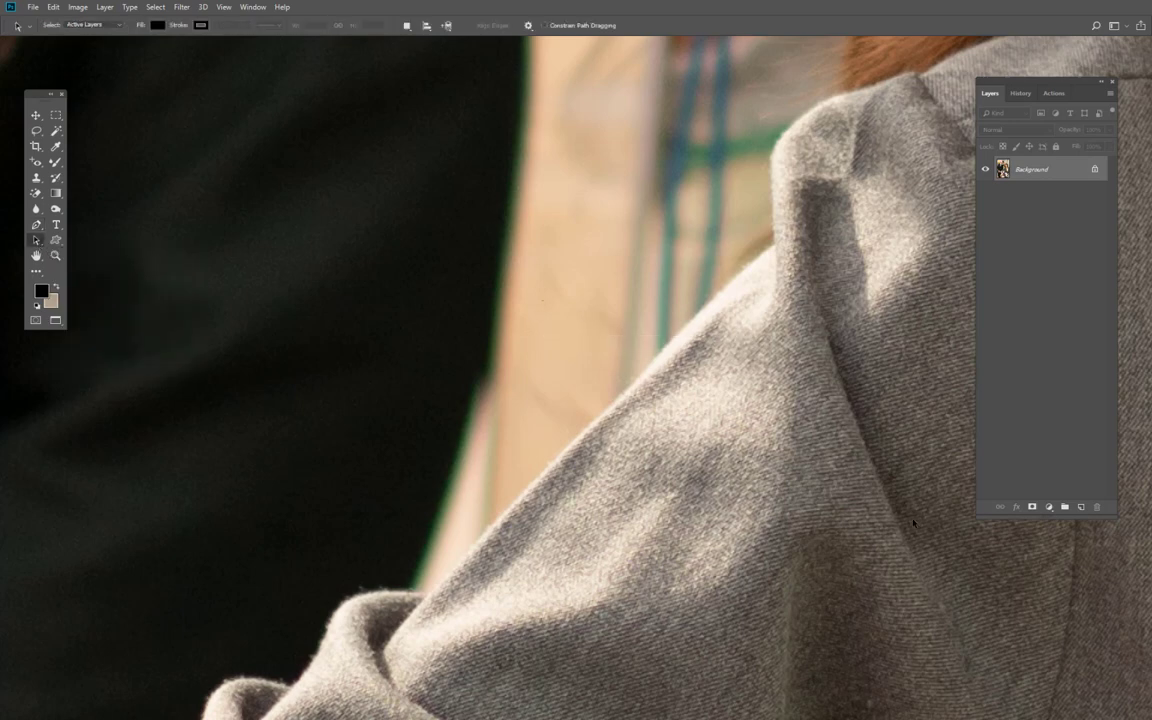
drag(316, 275, 636, 434)
right_click(41, 246)
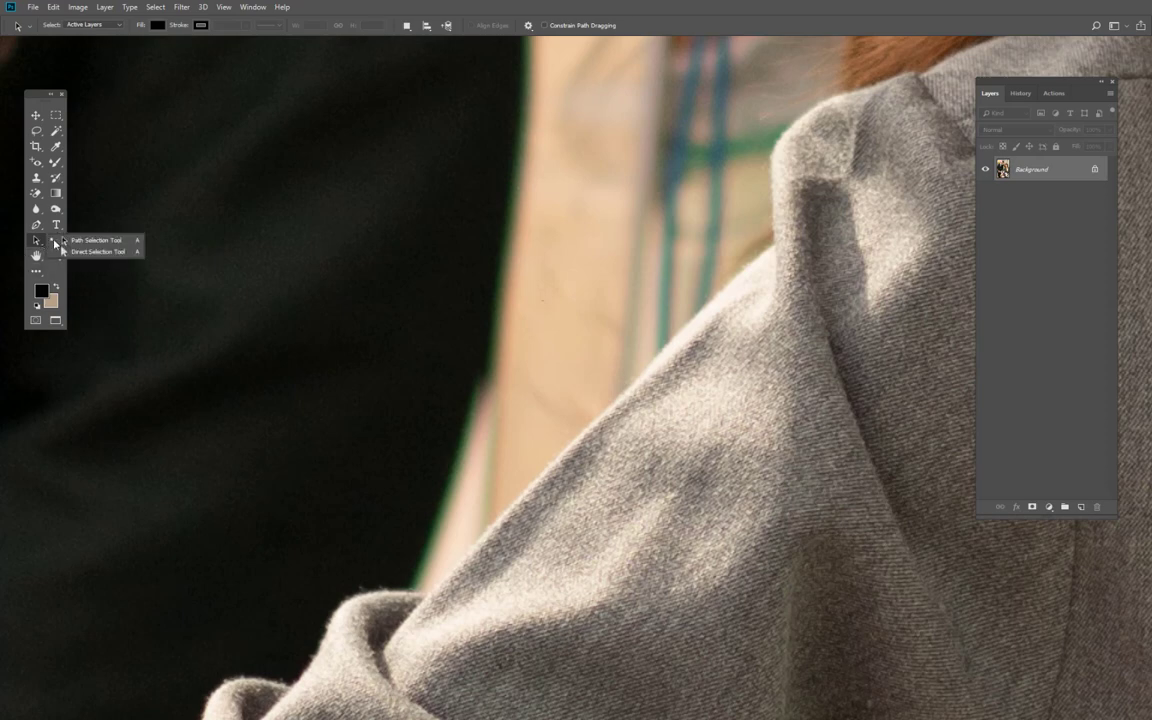
click(37, 256)
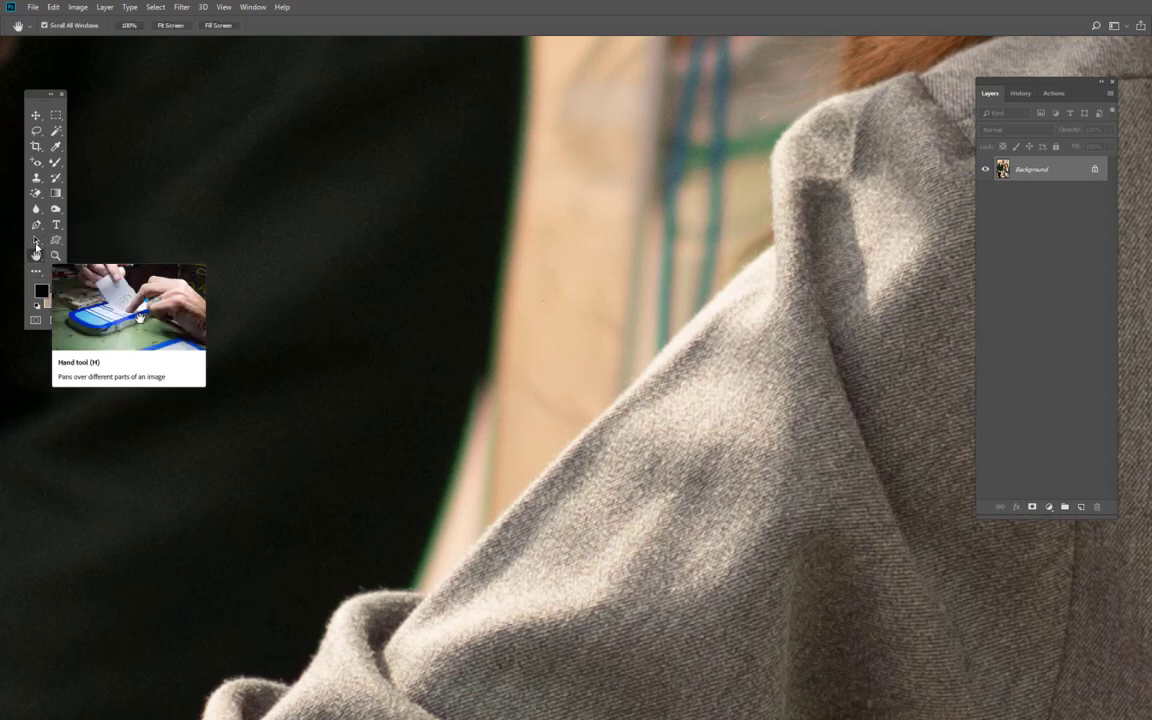
click(37, 240)
click(35, 257)
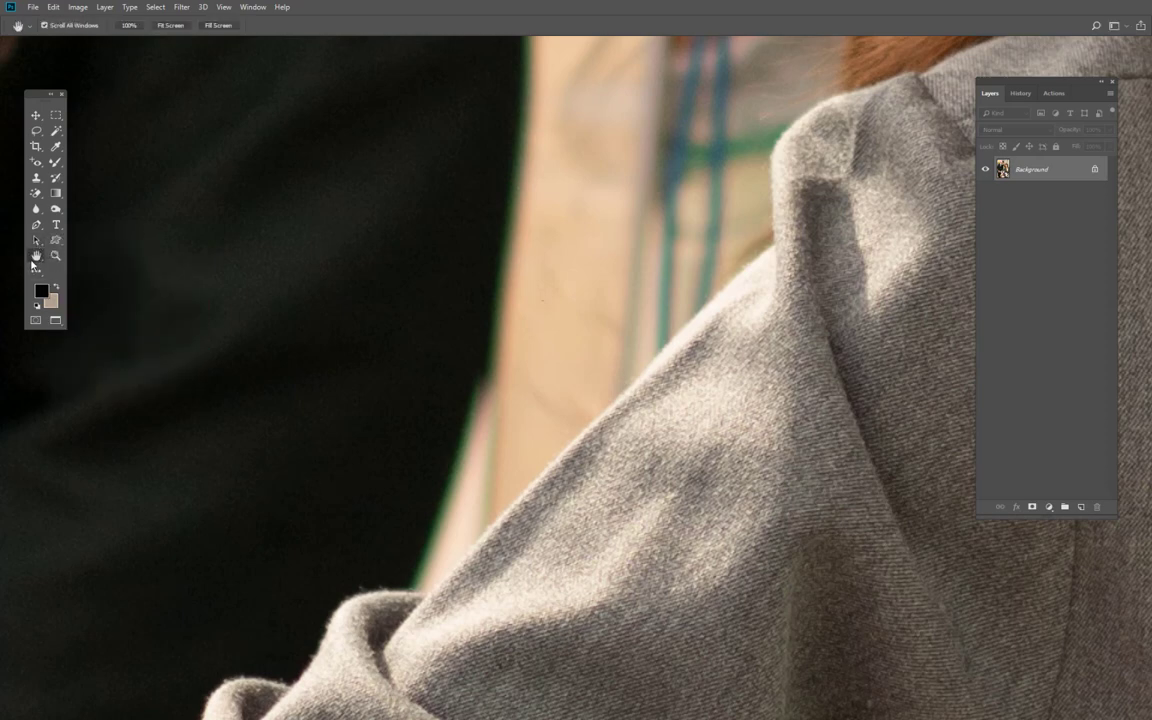
- Zoom out and pan the couple photo across the canvas
scroll(481, 316, down, 1)
scroll(468, 321, down, 1)
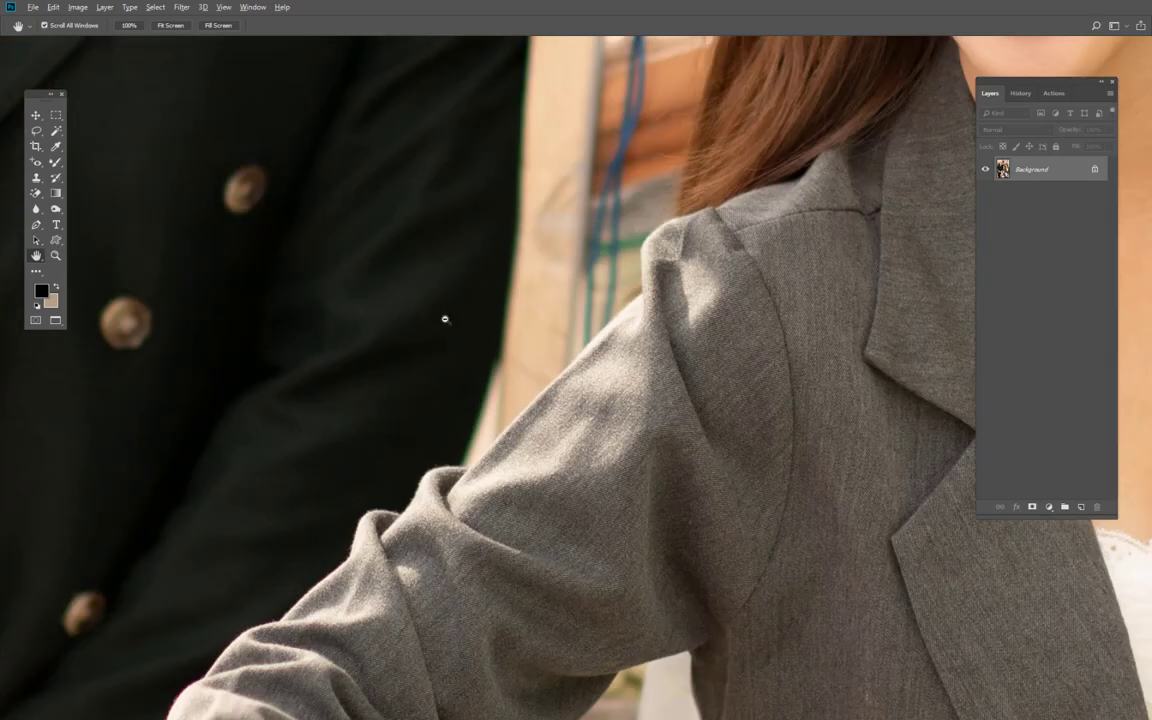
scroll(445, 319, down, 3)
click(35, 258)
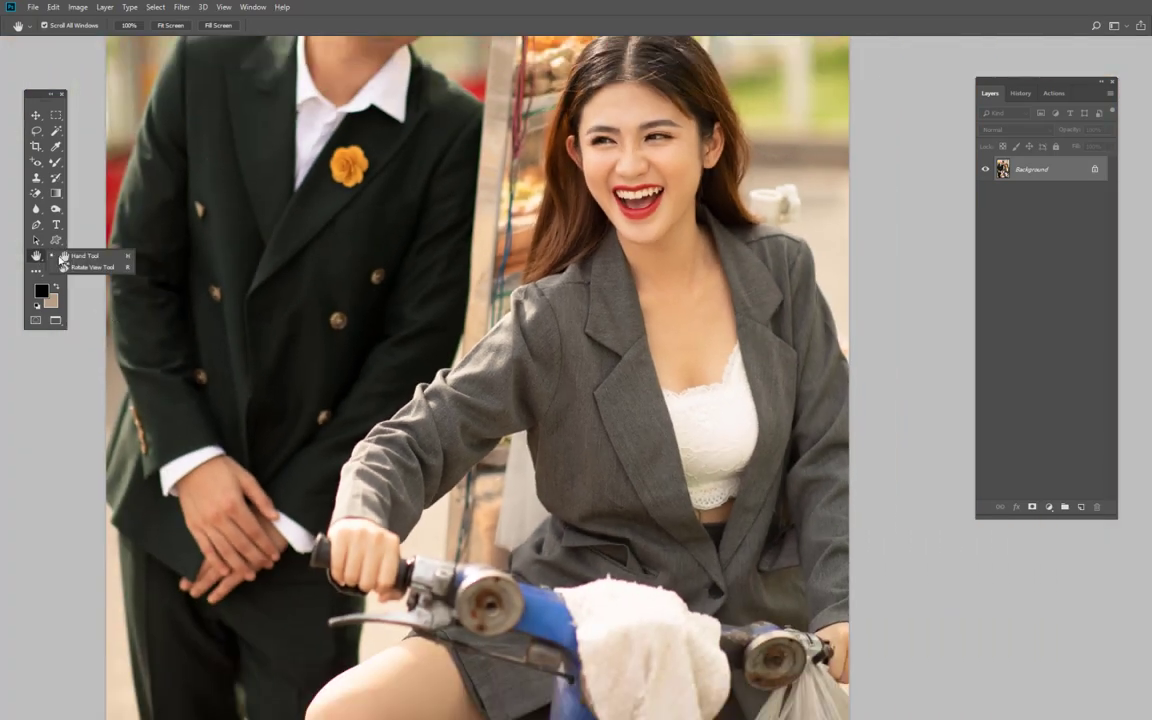
click(85, 256)
scroll(358, 327, down, 3)
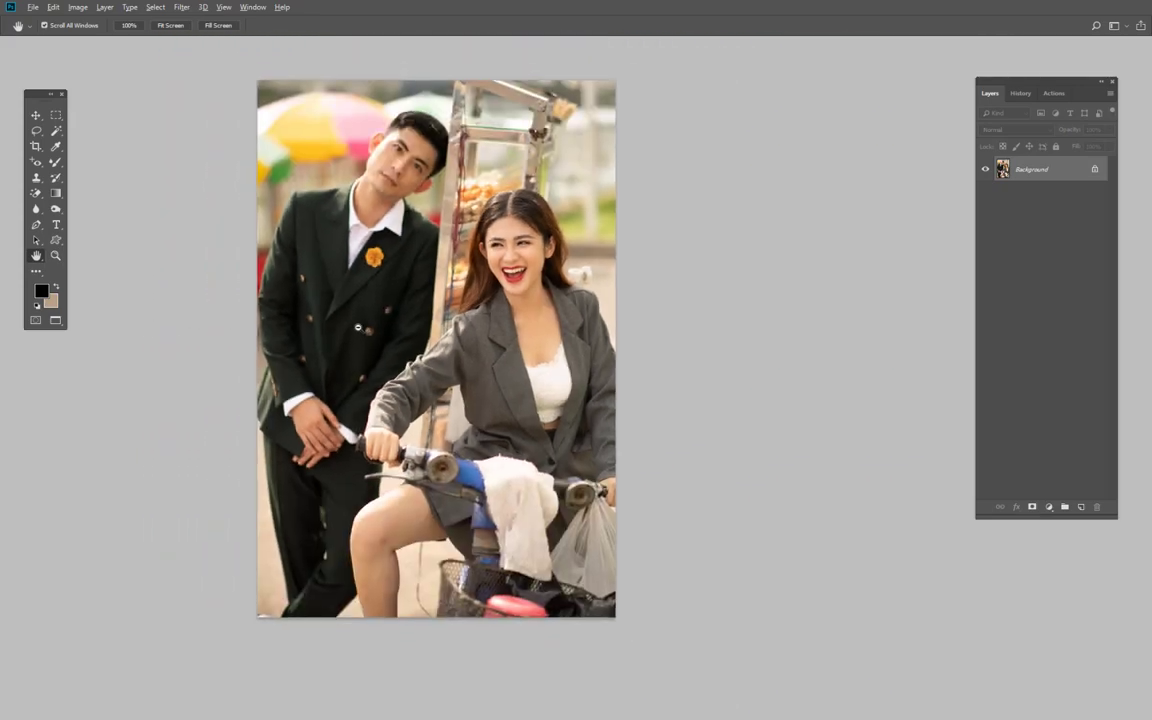
scroll(357, 327, down, 1)
scroll(538, 386, up, 2)
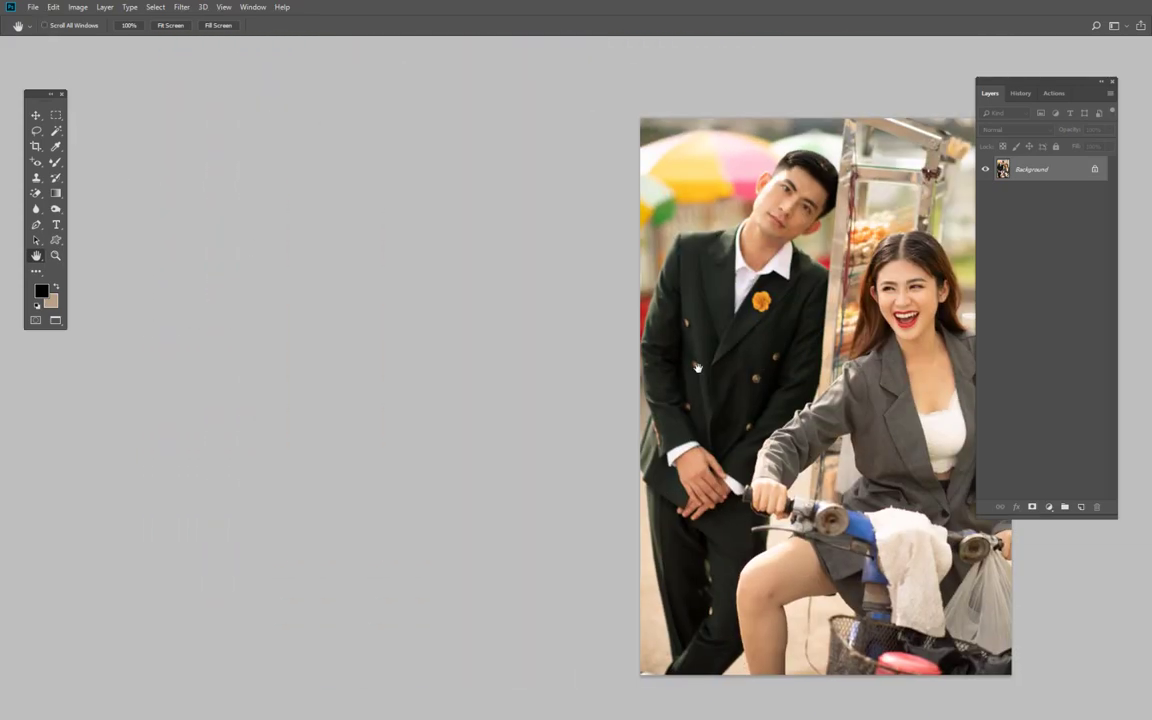
mouse_move(100, 381)
mouse_down()
mouse_move(427, 381)
mouse_move(40, 370)
mouse_up()
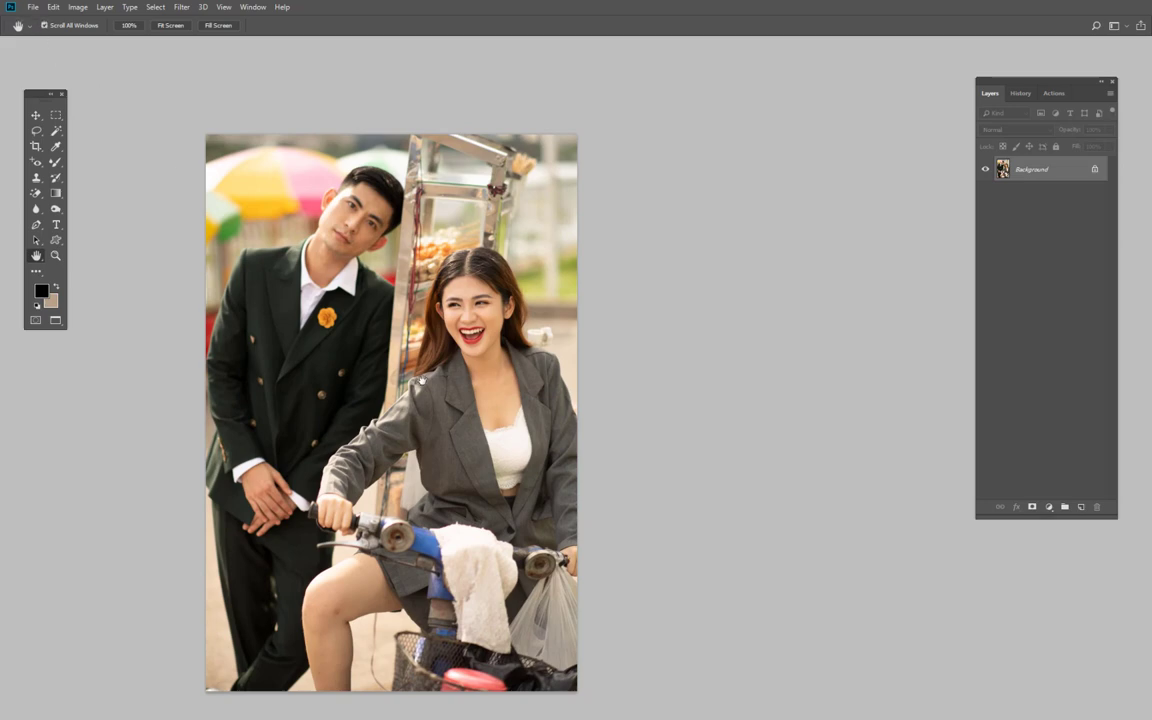
drag(422, 380, 632, 361)
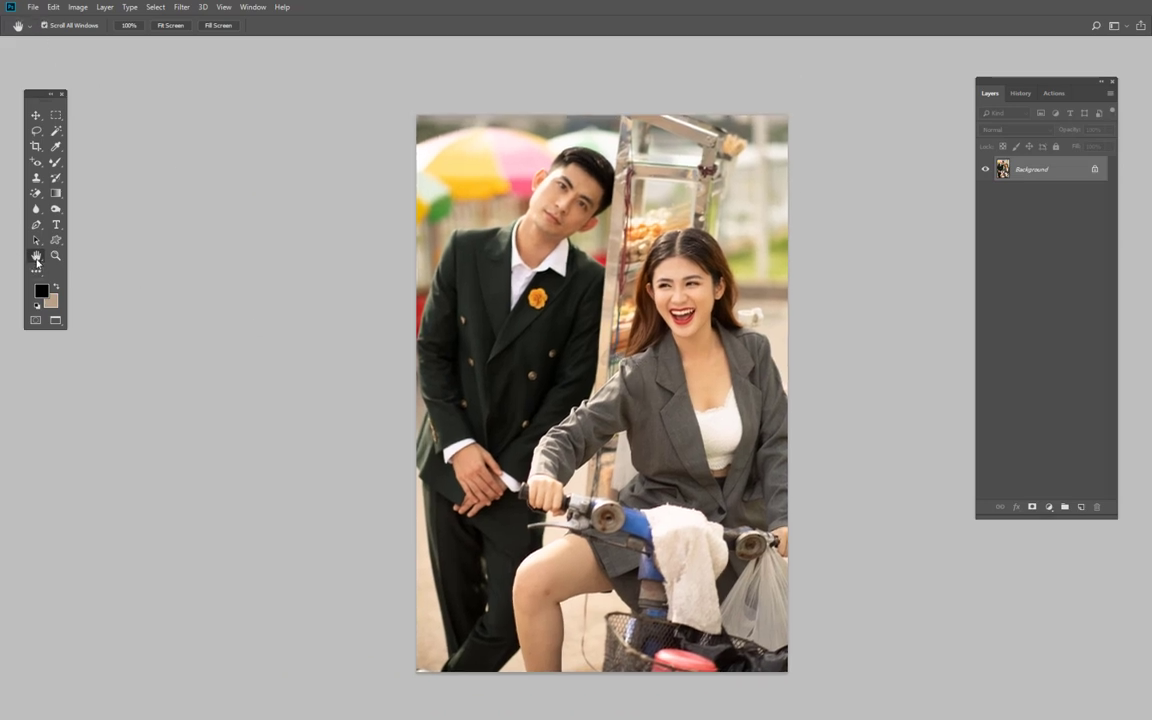
- Pan the photo back left and fit the whole image to the screen
right_click(37, 258)
click(246, 358)
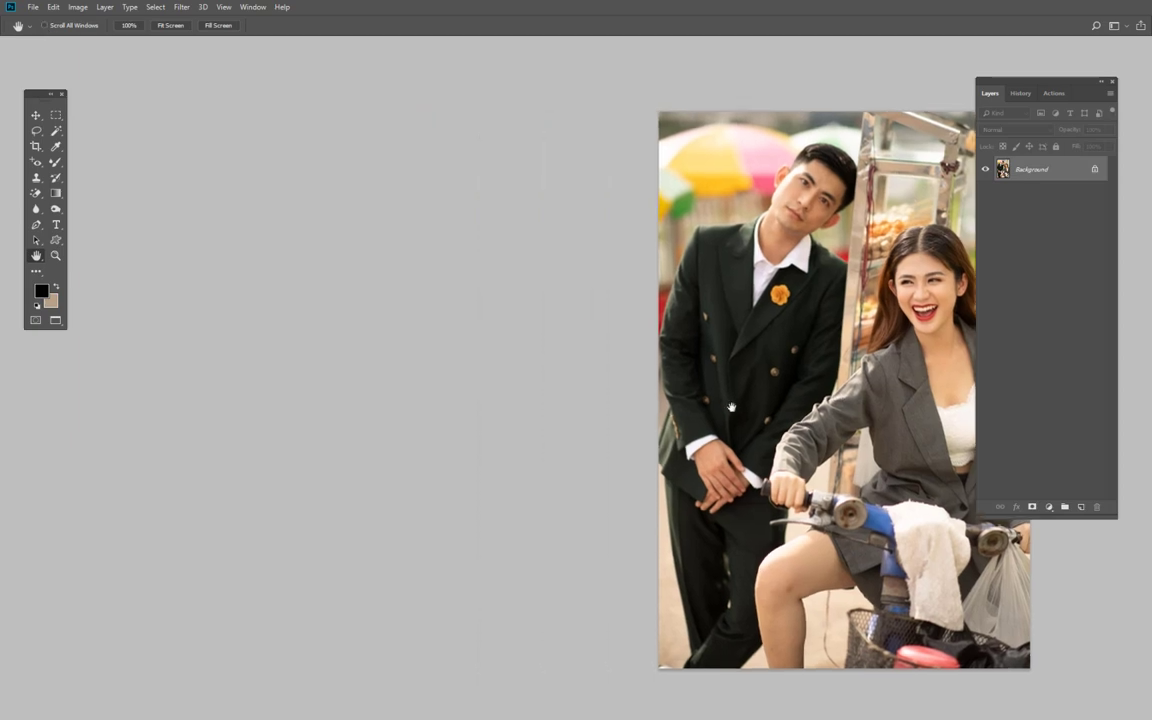
drag(420, 390, 674, 443)
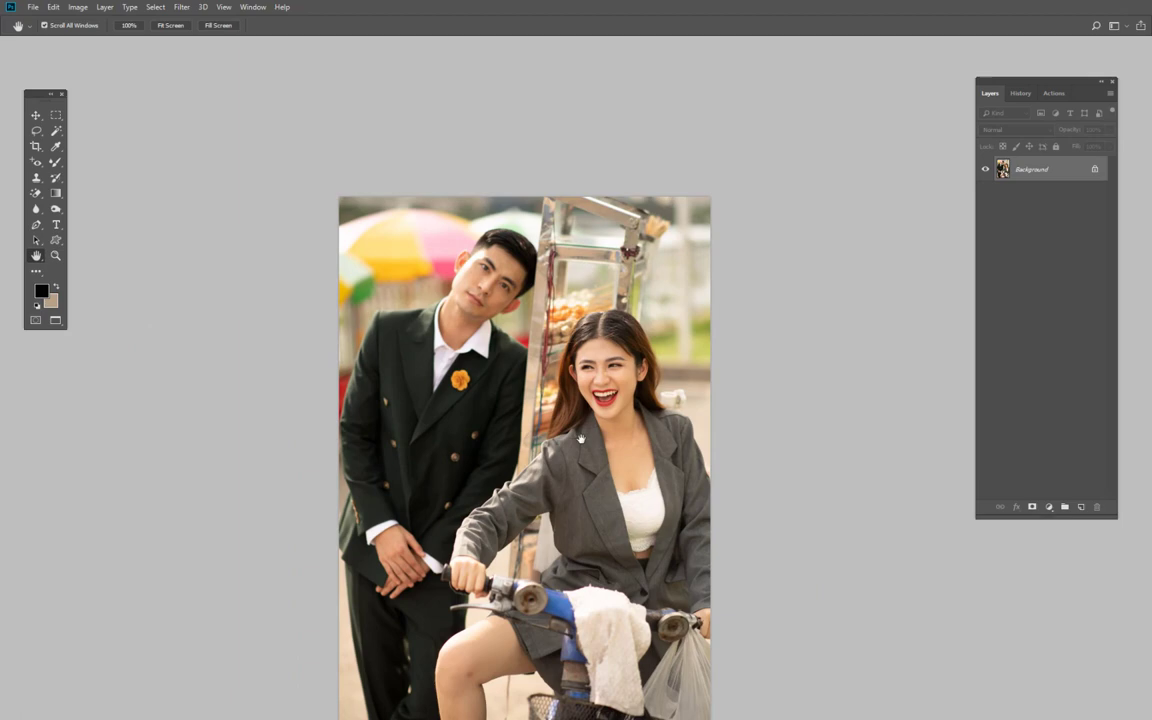
drag(84, 360, 2, 357)
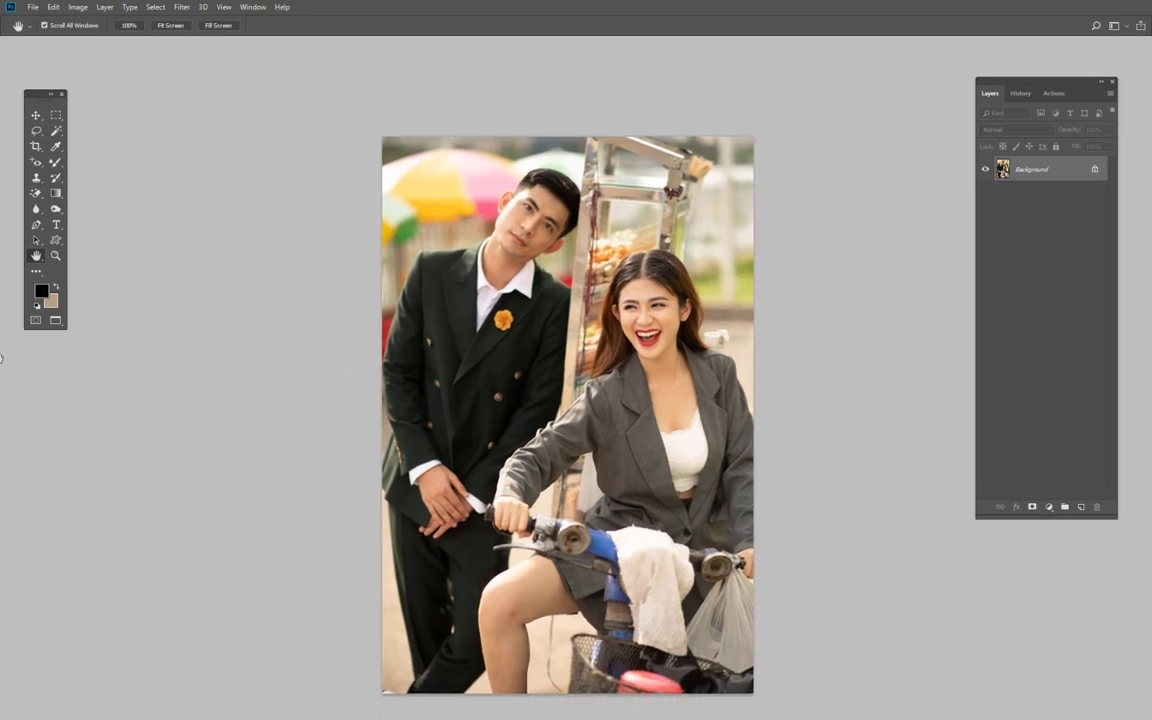
double_click(38, 259)
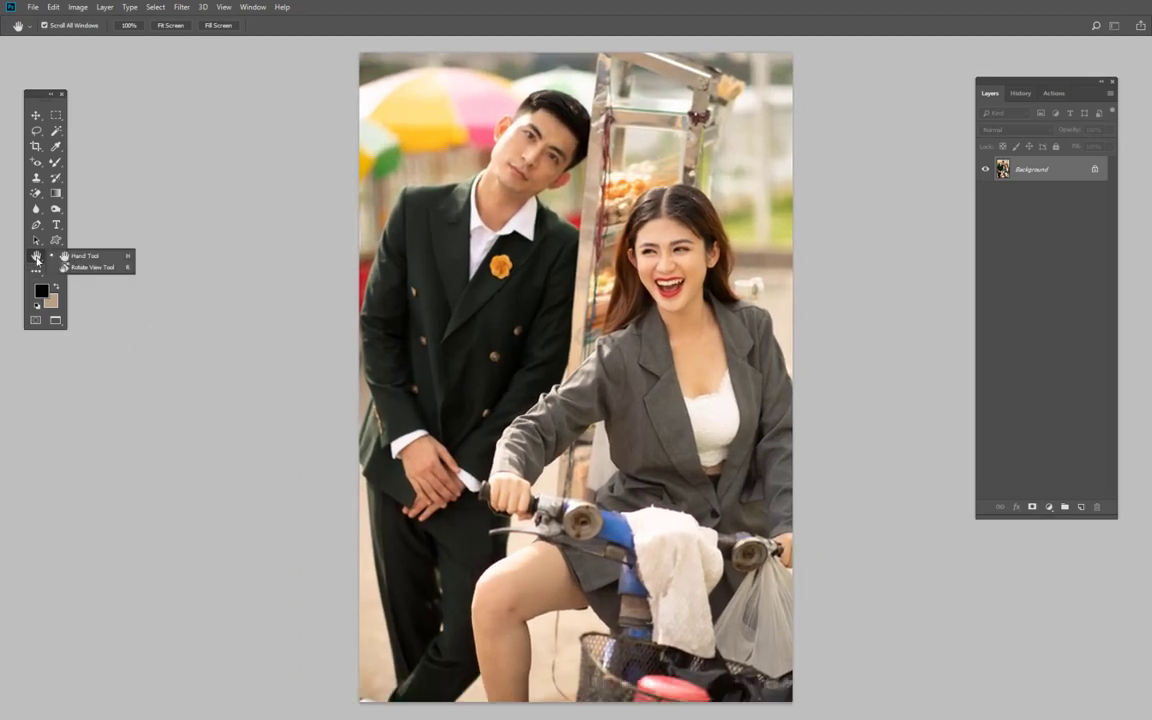
- Rotate the couple photo's canvas view with the Rotate View tool until it's nearly upright
click(75, 267)
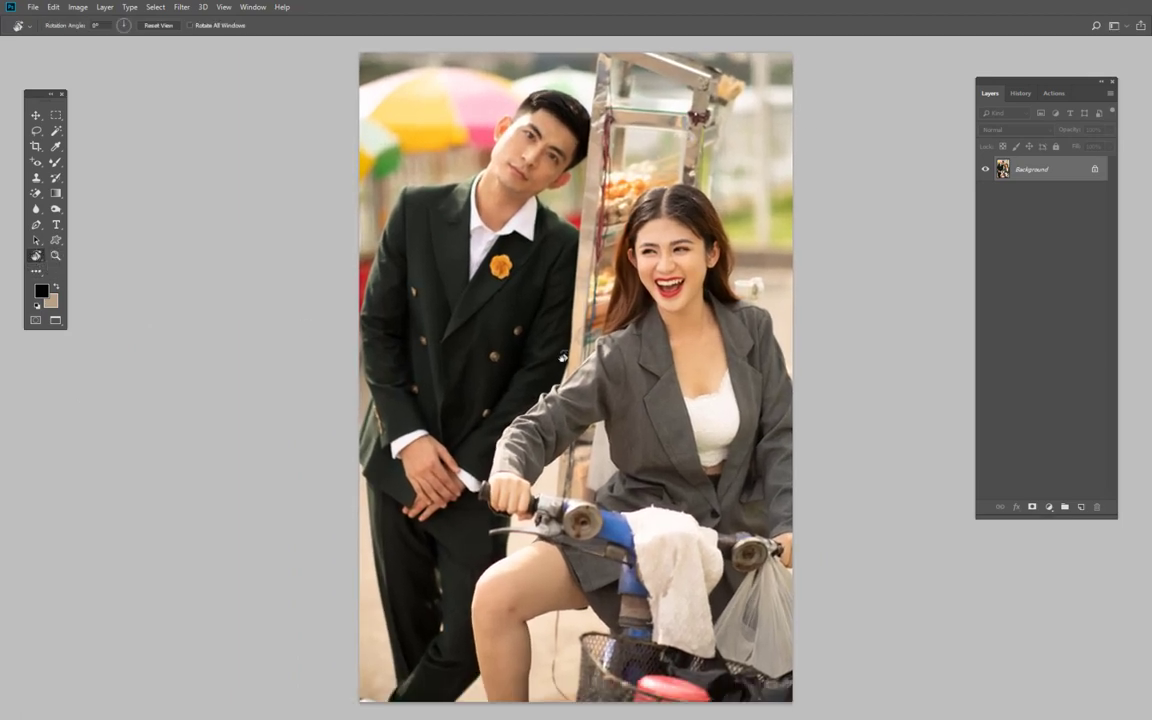
click(580, 386)
drag(580, 386, 582, 385)
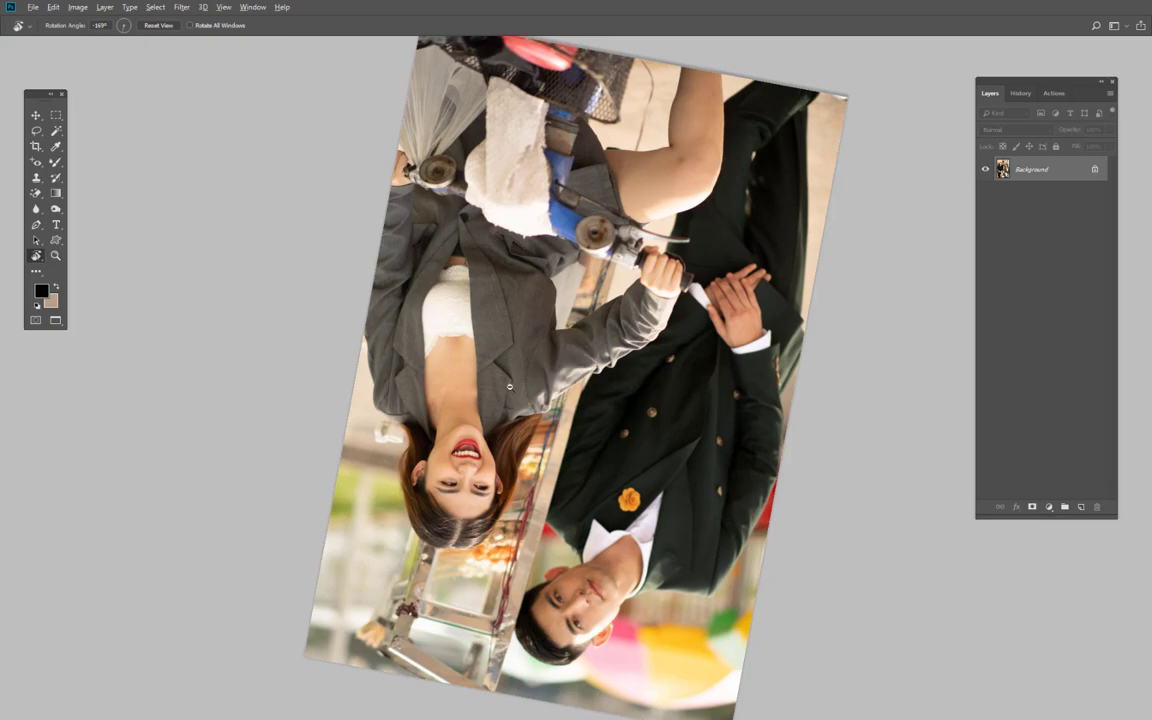
mouse_move(448, 334)
mouse_down()
mouse_move(637, 381)
mouse_move(871, 280)
mouse_move(346, 185)
mouse_move(452, 712)
mouse_move(136, 265)
mouse_move(694, 31)
mouse_move(835, 193)
mouse_up()
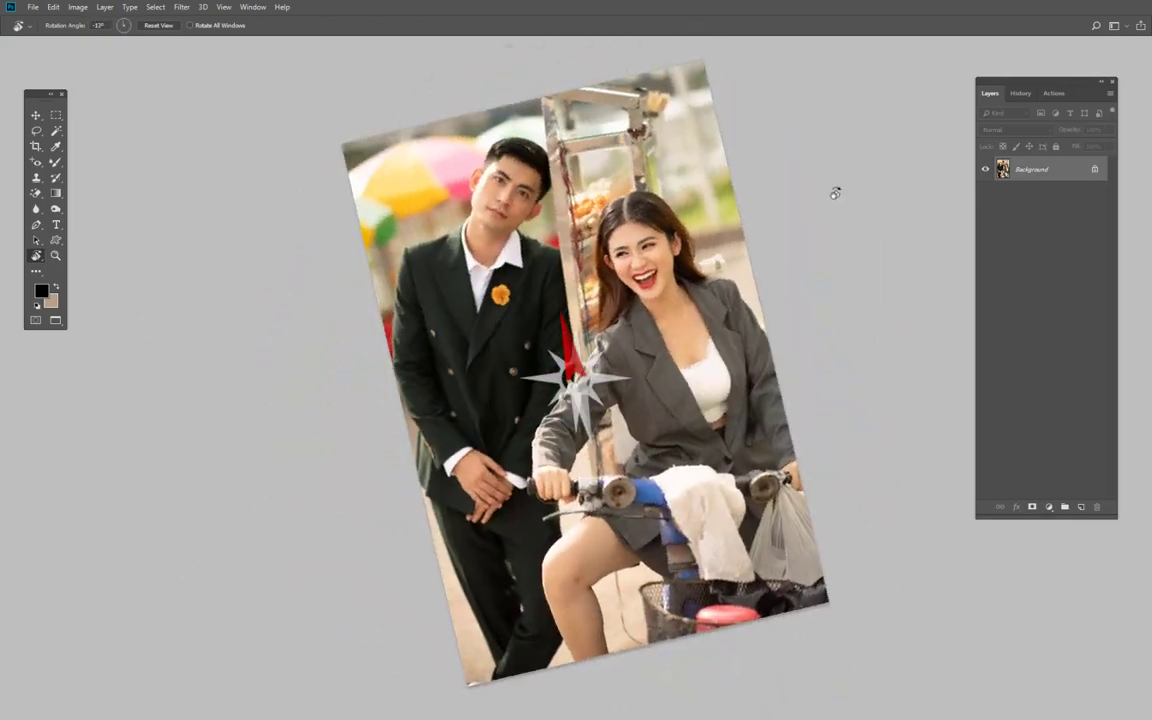
- Duplicate the photo layer, then revert the image to its opening state in History
key(ctrl+j)
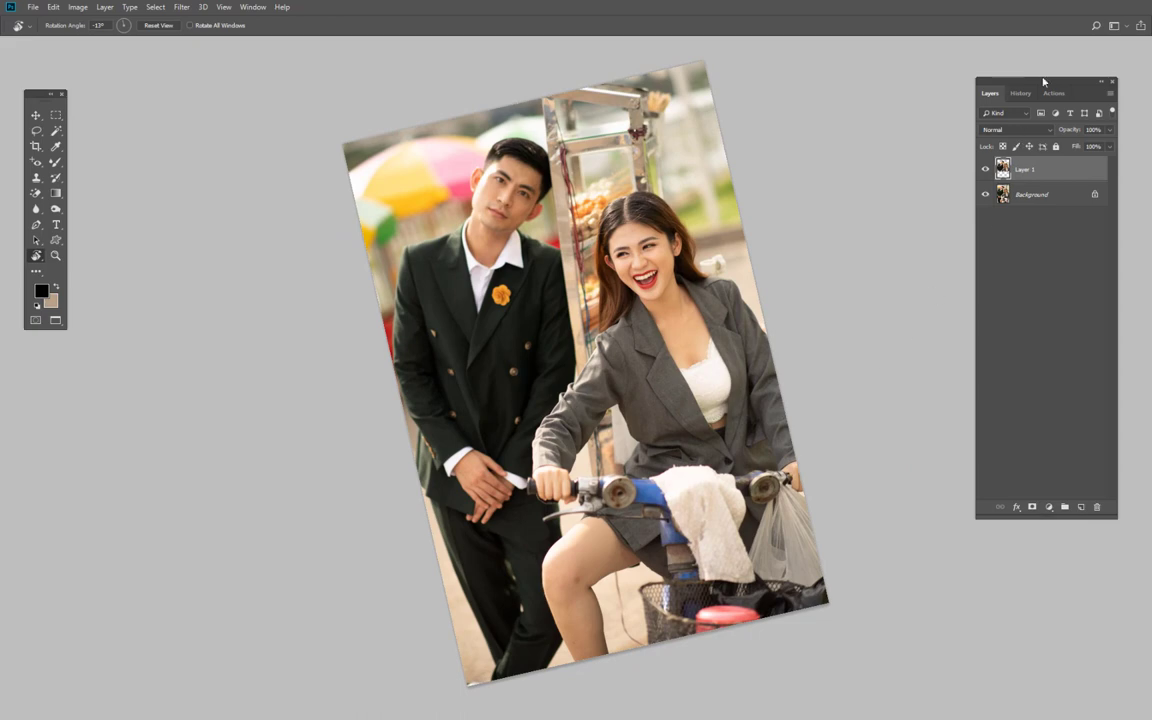
click(1020, 93)
scroll(1070, 300, up, 5)
scroll(1075, 308, up, 5)
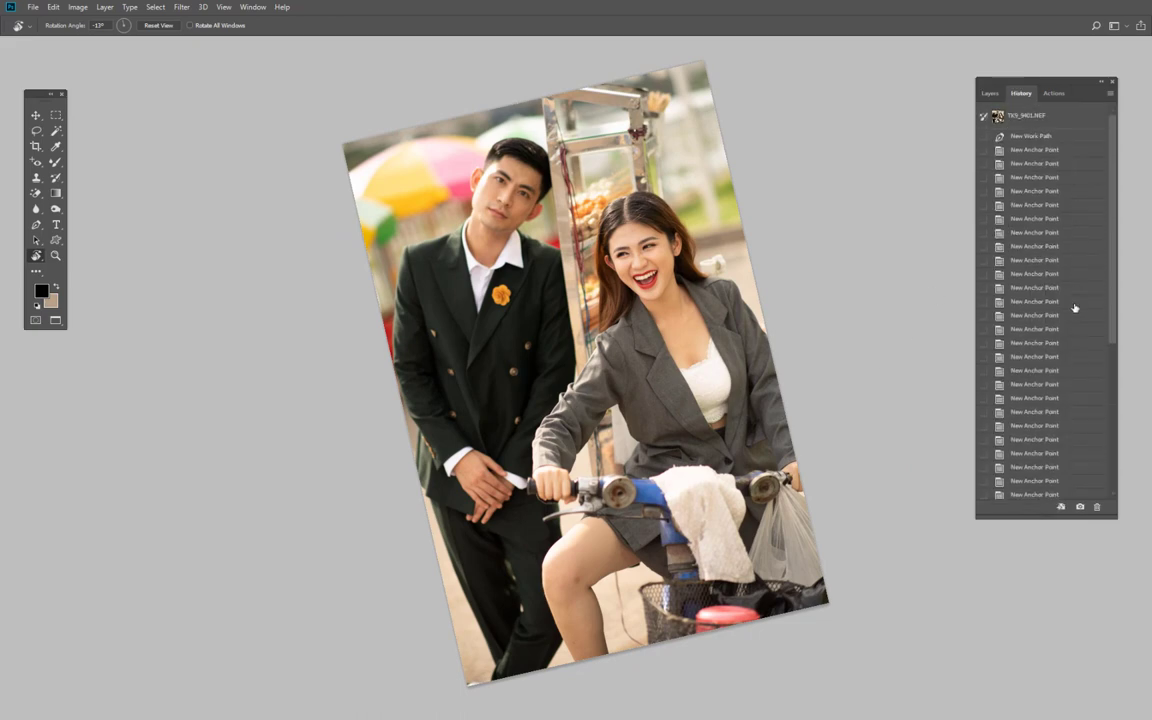
click(1057, 119)
click(990, 93)
scroll(430, 312, down, 1)
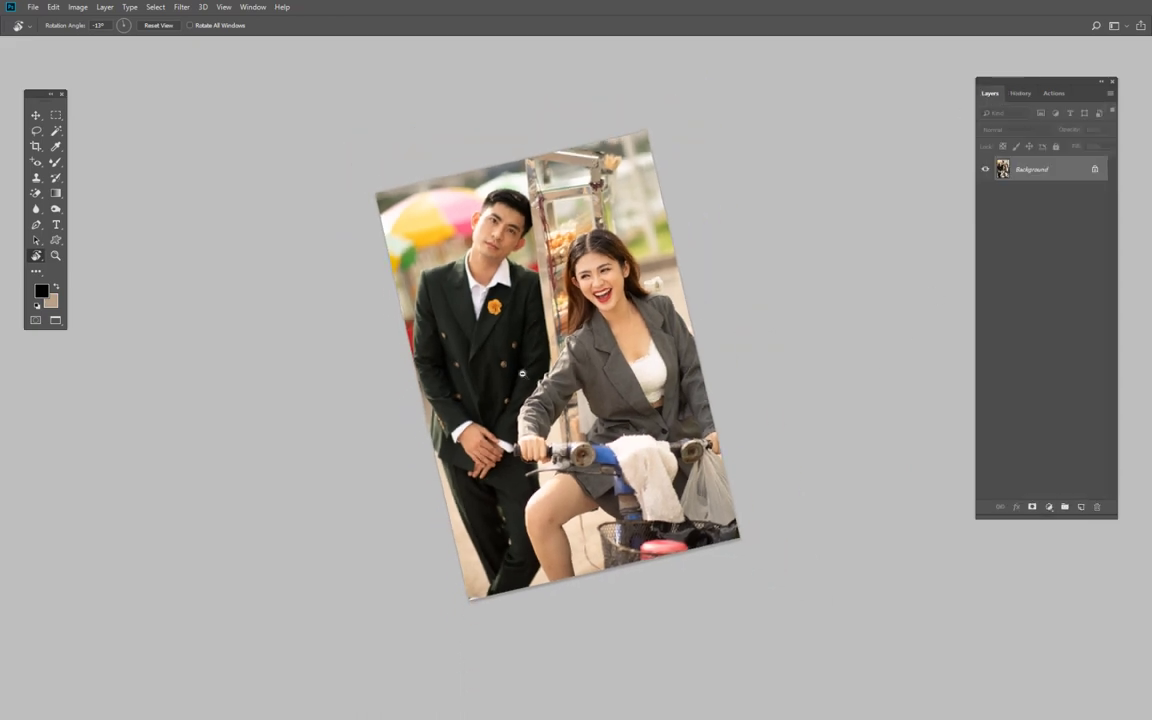
scroll(522, 373, down, 1)
scroll(213, 337, up, 2)
scroll(120, 300, up, 1)
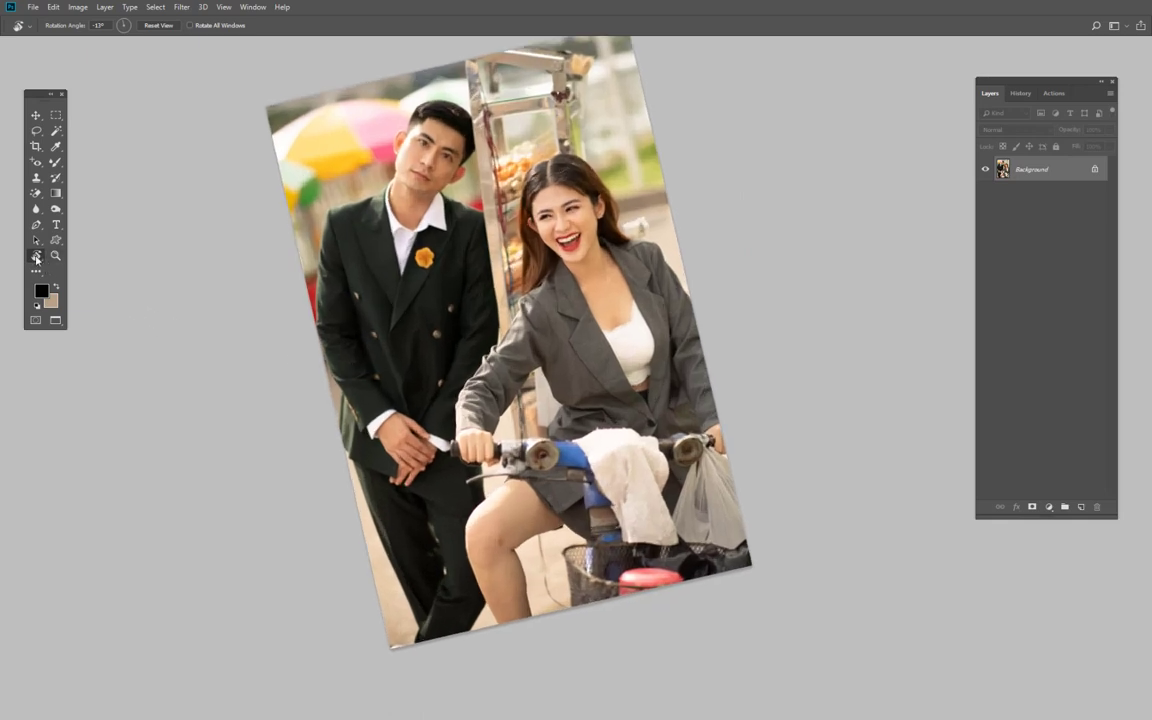
- Rotate the view back to upright, then tilt it a few degrees counterclockwise
click(37, 258)
drag(527, 322, 544, 311)
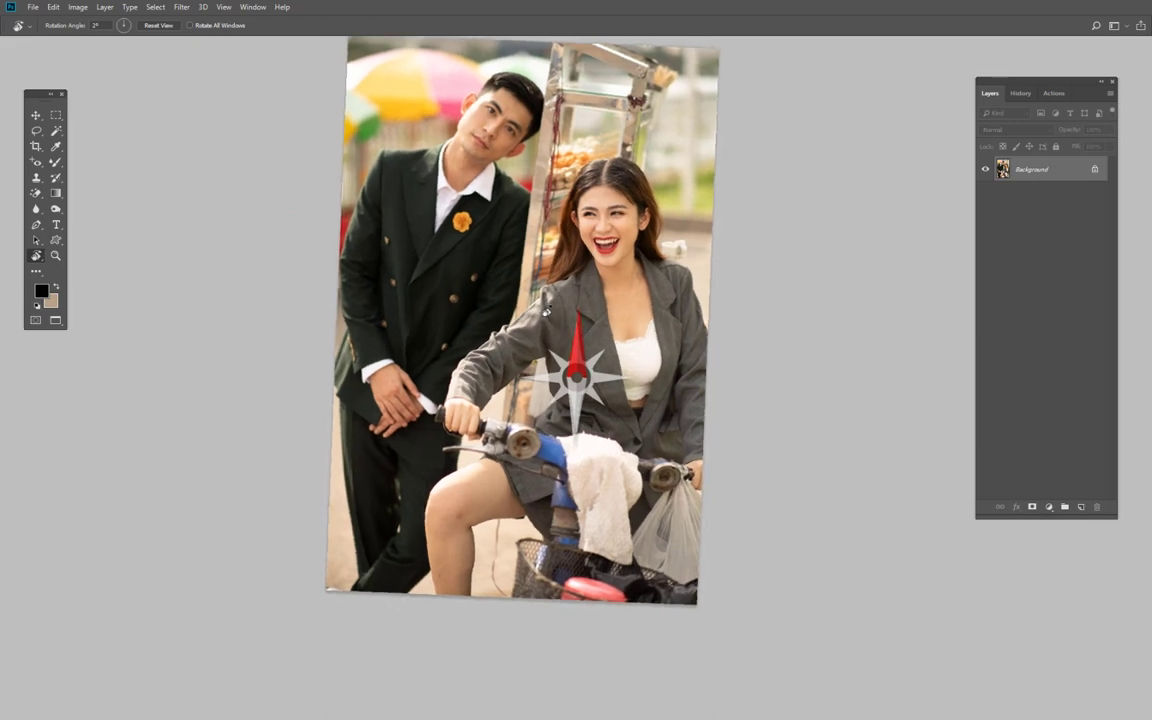
scroll(541, 377, up, 4)
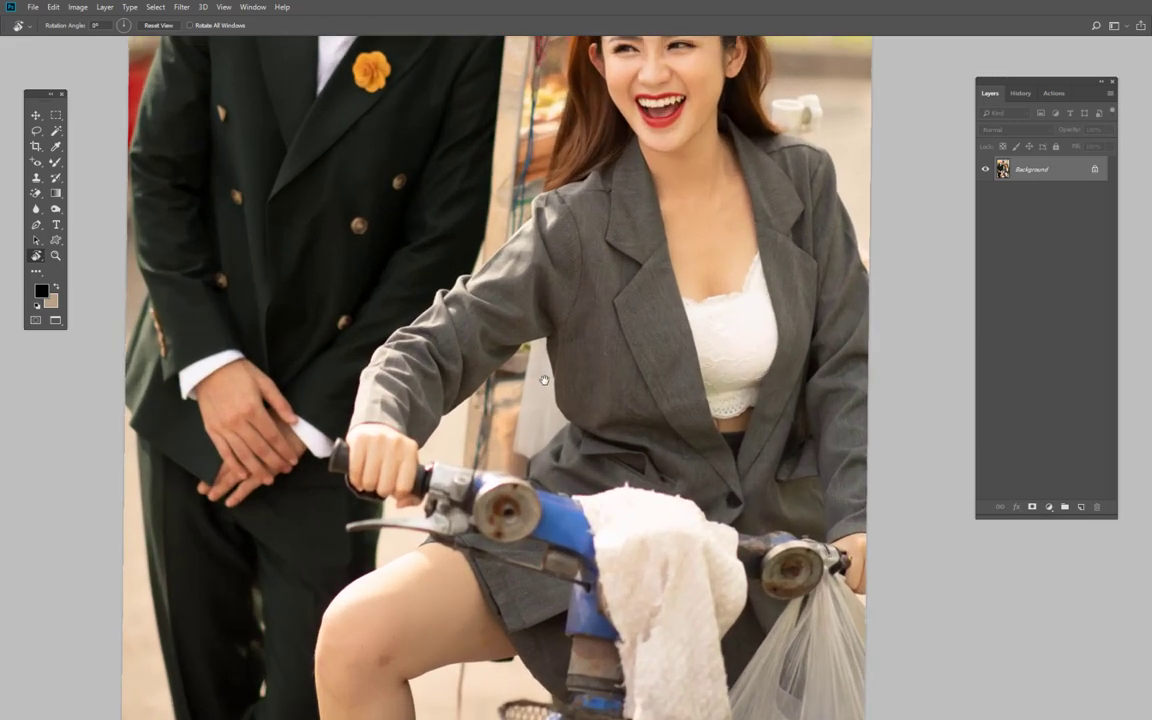
scroll(595, 514, down, 5)
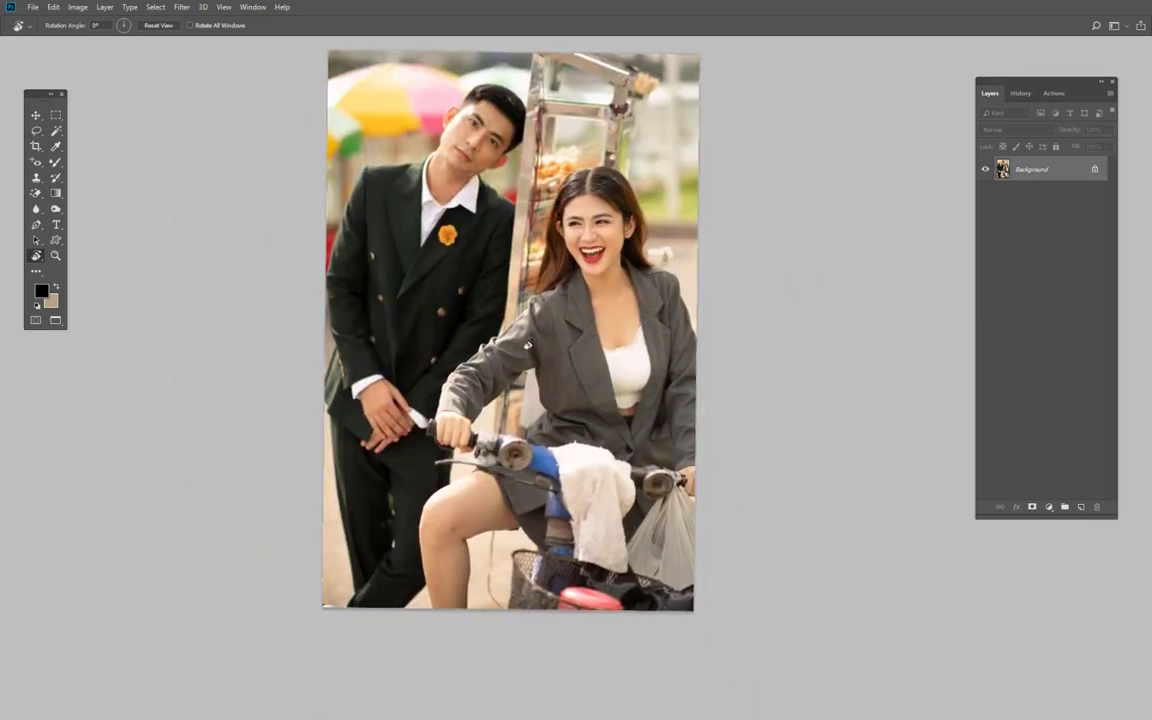
drag(527, 345, 478, 311)
- Reset the view, zoom in and out, then close the couple photo without saving
key(ctrl+minus)
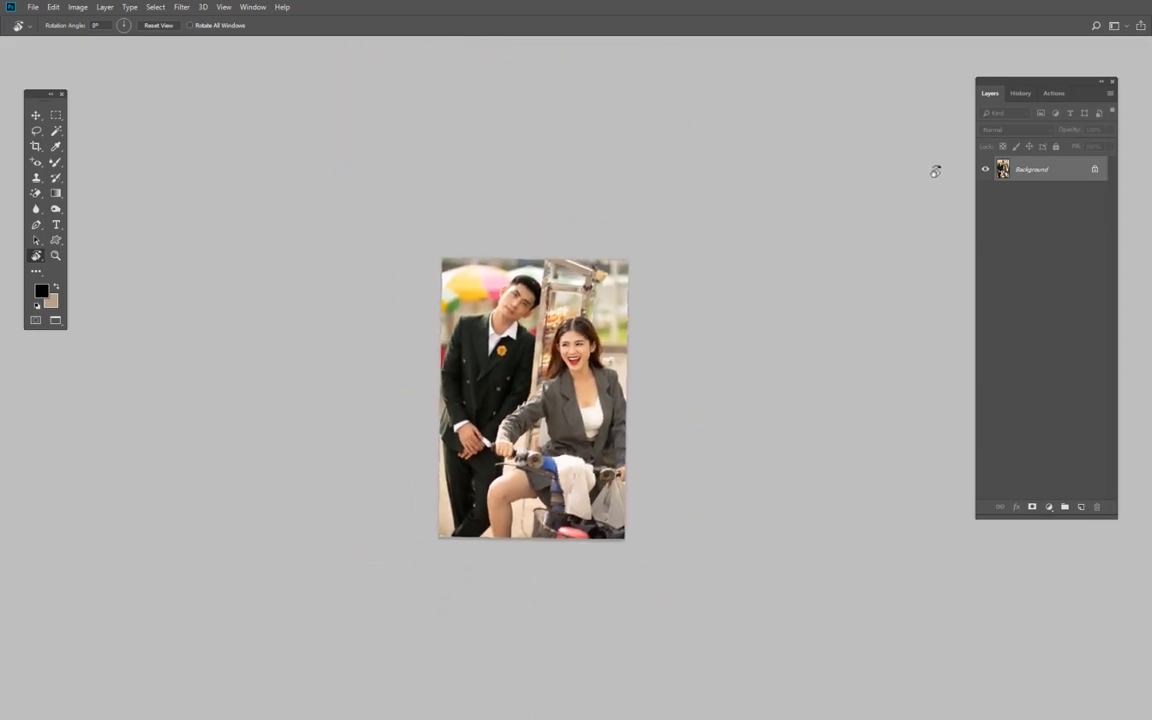
click(1020, 93)
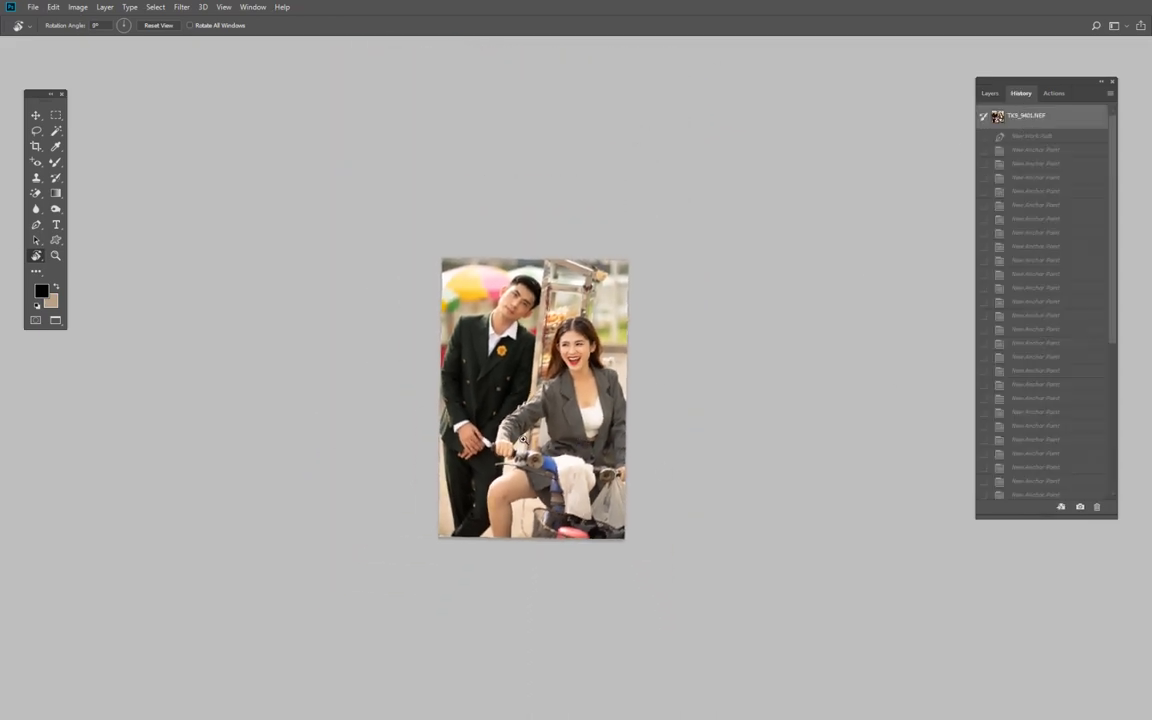
key(ctrl+plus)
key(ctrl+minus)
key(ctrl+w)
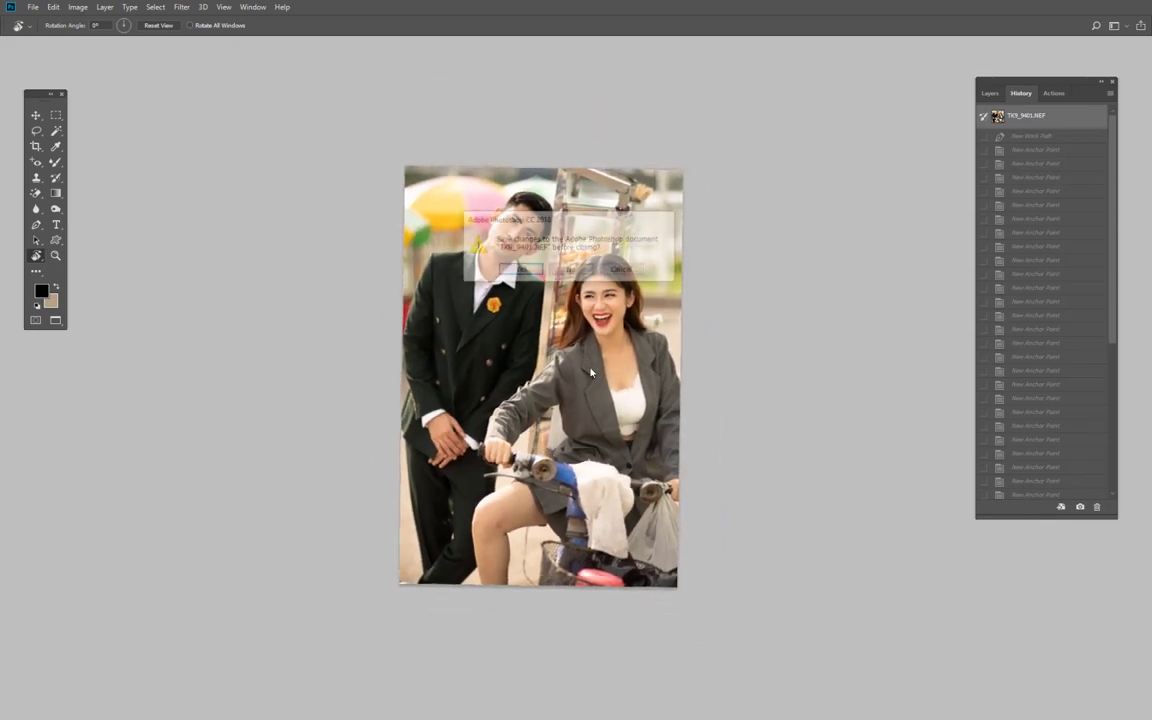
key(n)
- Reopen TK9_9401 through Camera Raw unchanged and float it in its own window
key(ctrl+o)
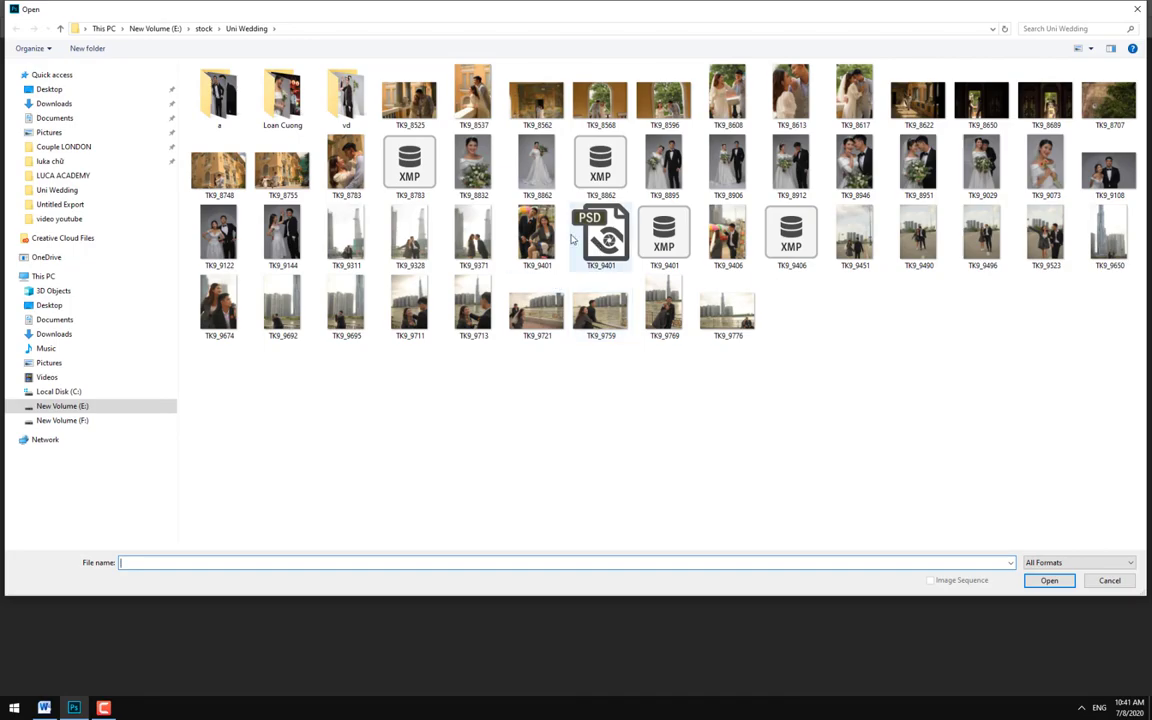
double_click(600, 238)
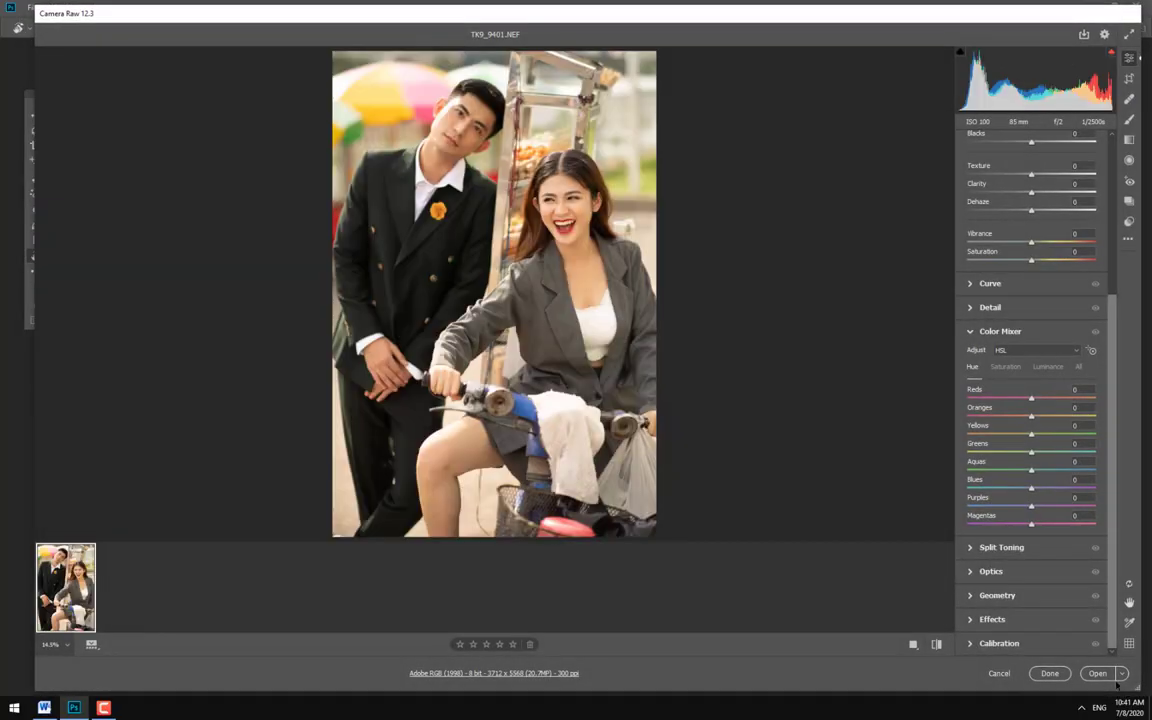
click(1105, 675)
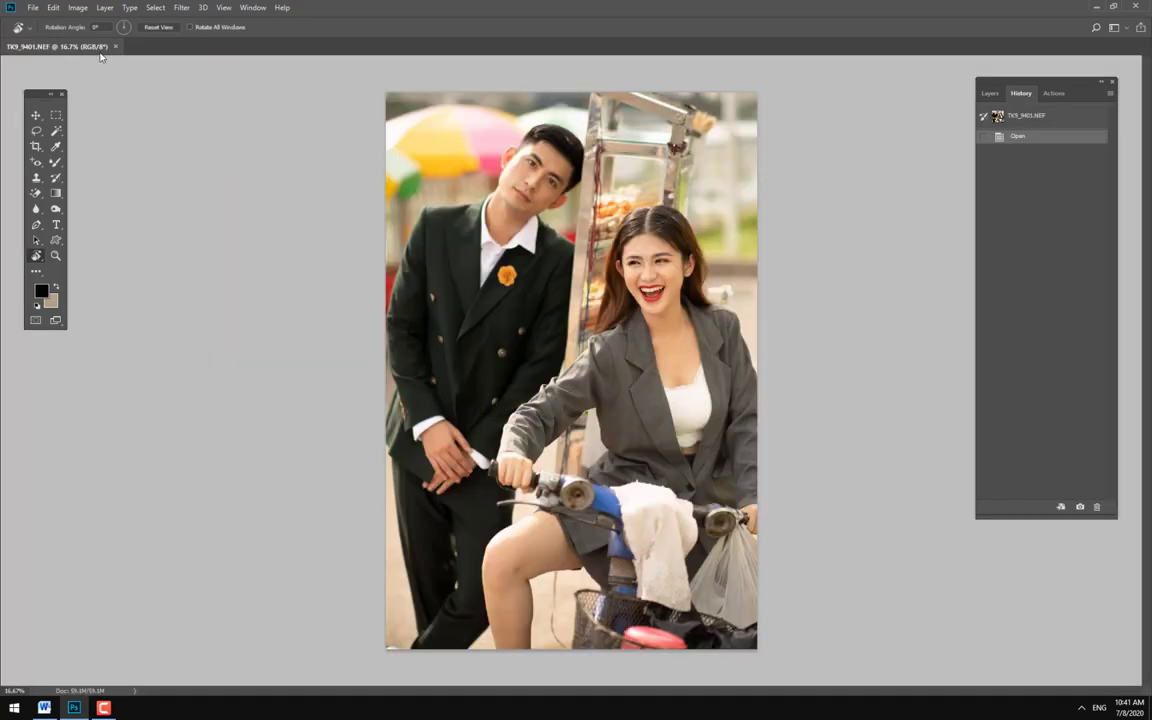
drag(92, 50, 158, 104)
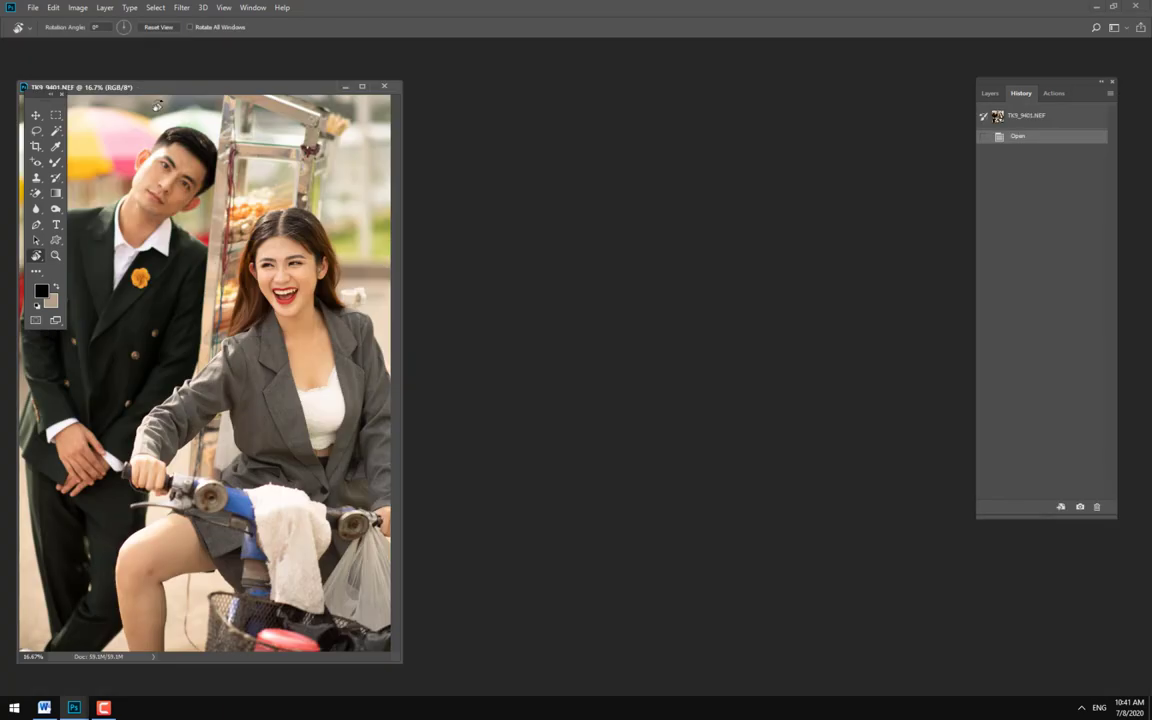
- Open the bride photo TK9_8832 through Camera Raw in its own floating window
key(ctrl+o)
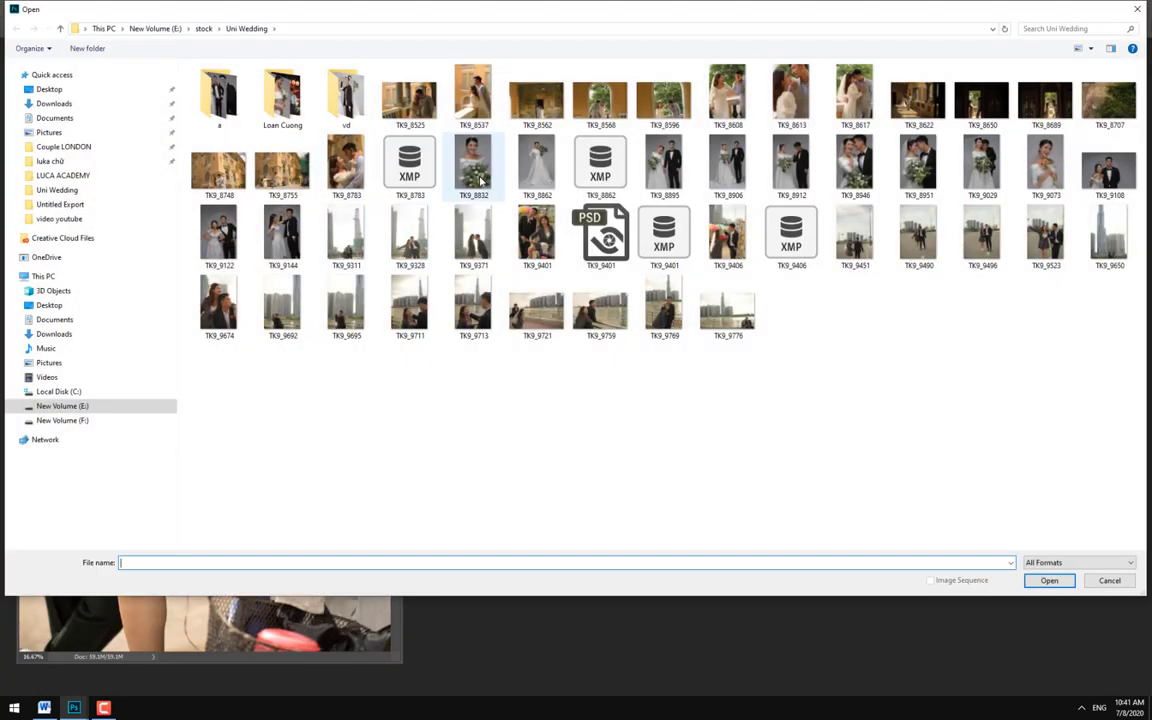
double_click(601, 329)
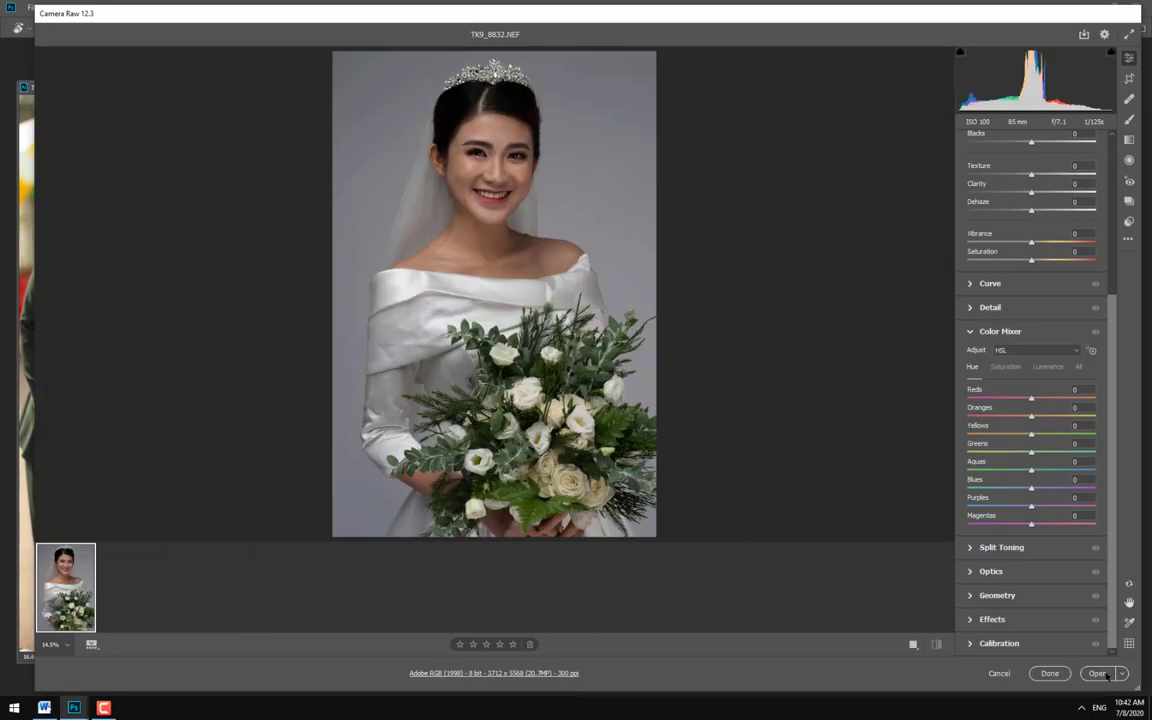
click(1097, 673)
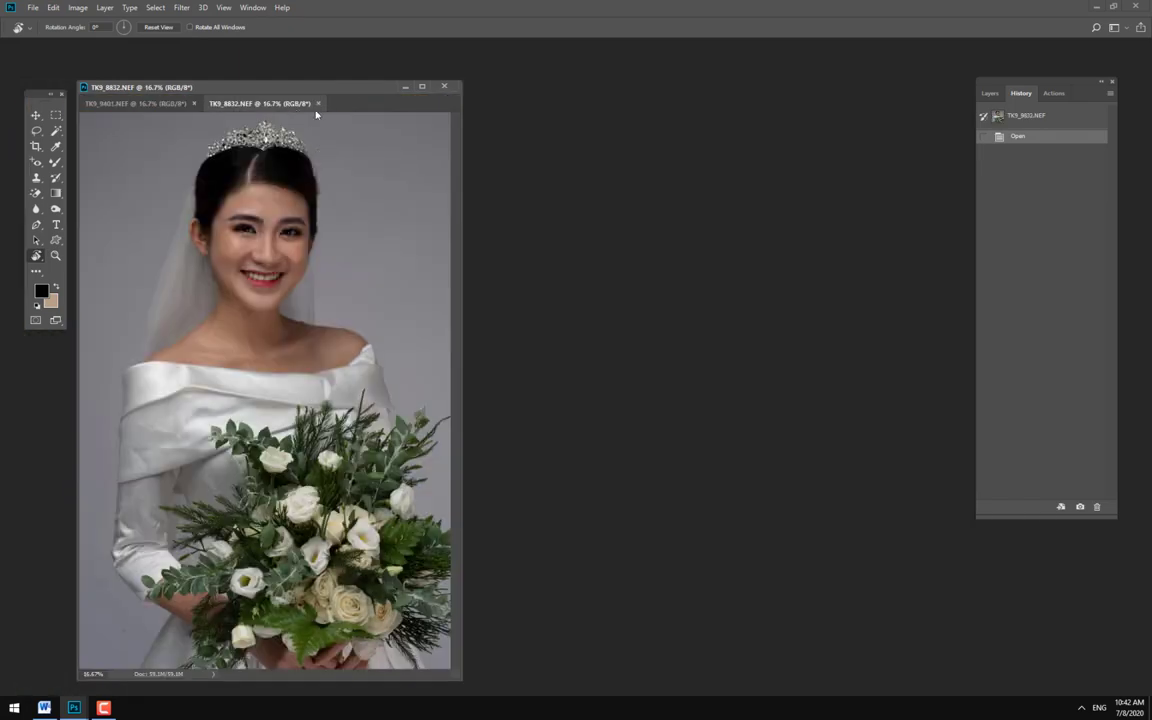
mouse_move(316, 114)
mouse_down()
mouse_move(650, 118)
mouse_move(642, 87)
mouse_up()
scroll(705, 398, down, 1)
scroll(705, 398, down, 1)
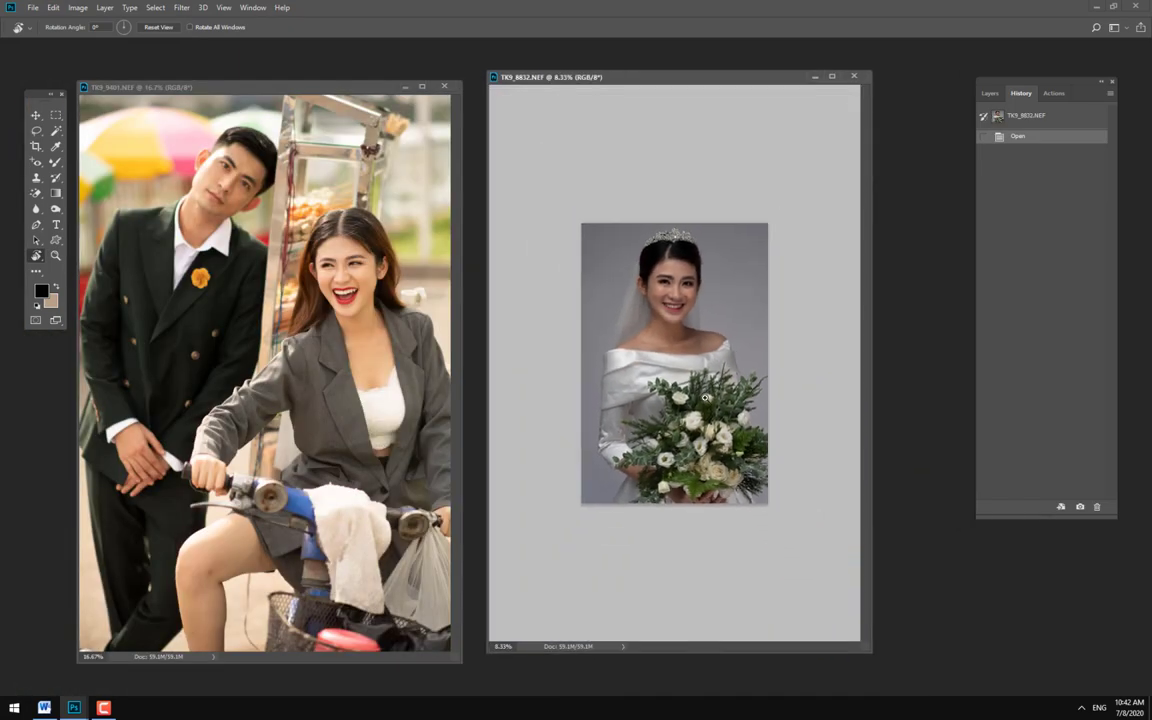
scroll(705, 398, up, 1)
- Show the bride photo full-screen and drag guides to its top and bottom edges
key(f)
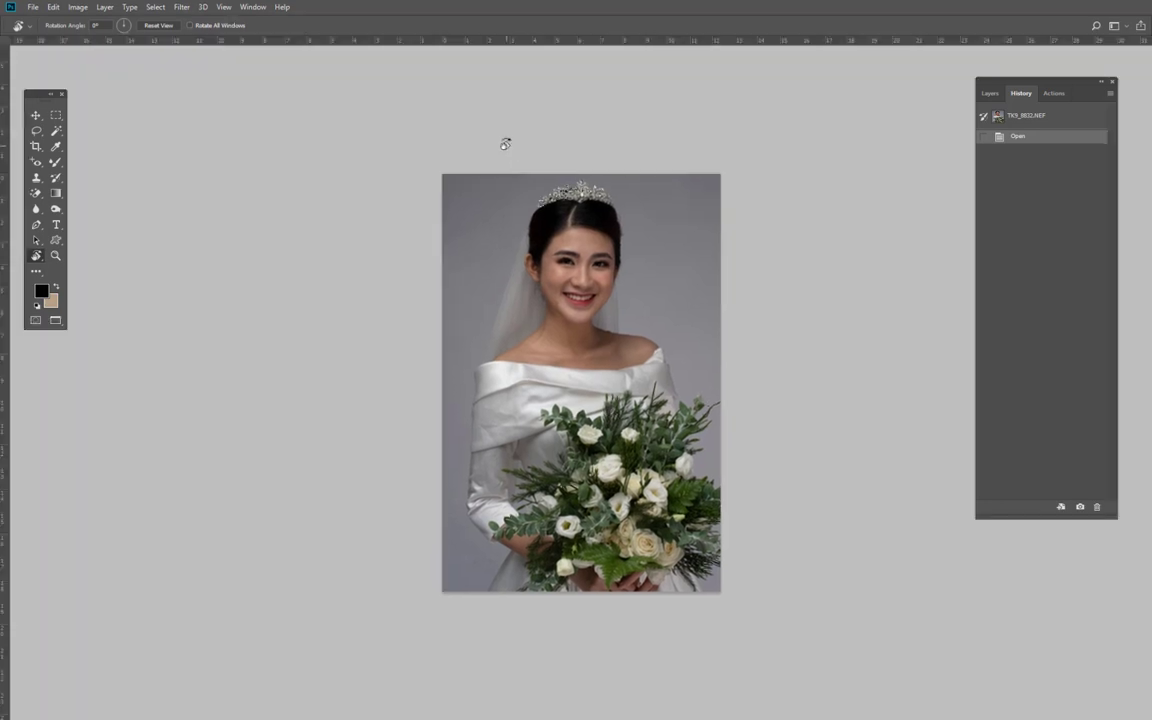
mouse_move(499, 44)
mouse_down()
mouse_move(519, 224)
mouse_move(522, 175)
mouse_up()
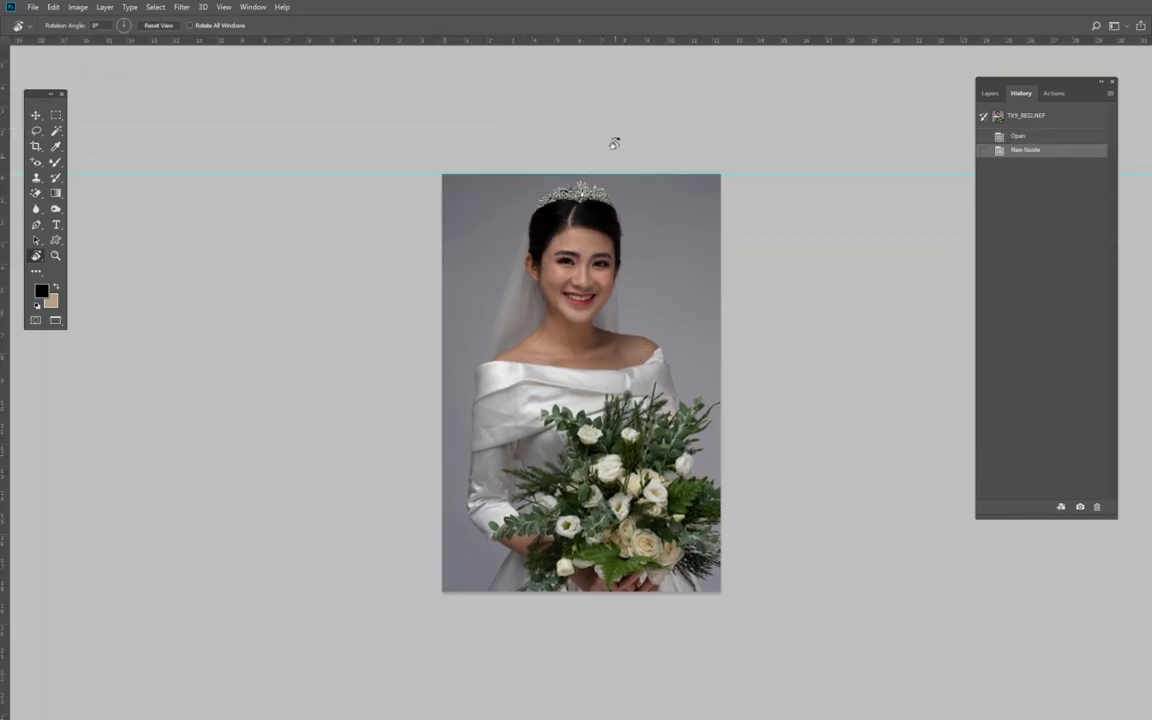
drag(602, 42, 632, 597)
key(ctrl+plus)
key(ctrl+plus)
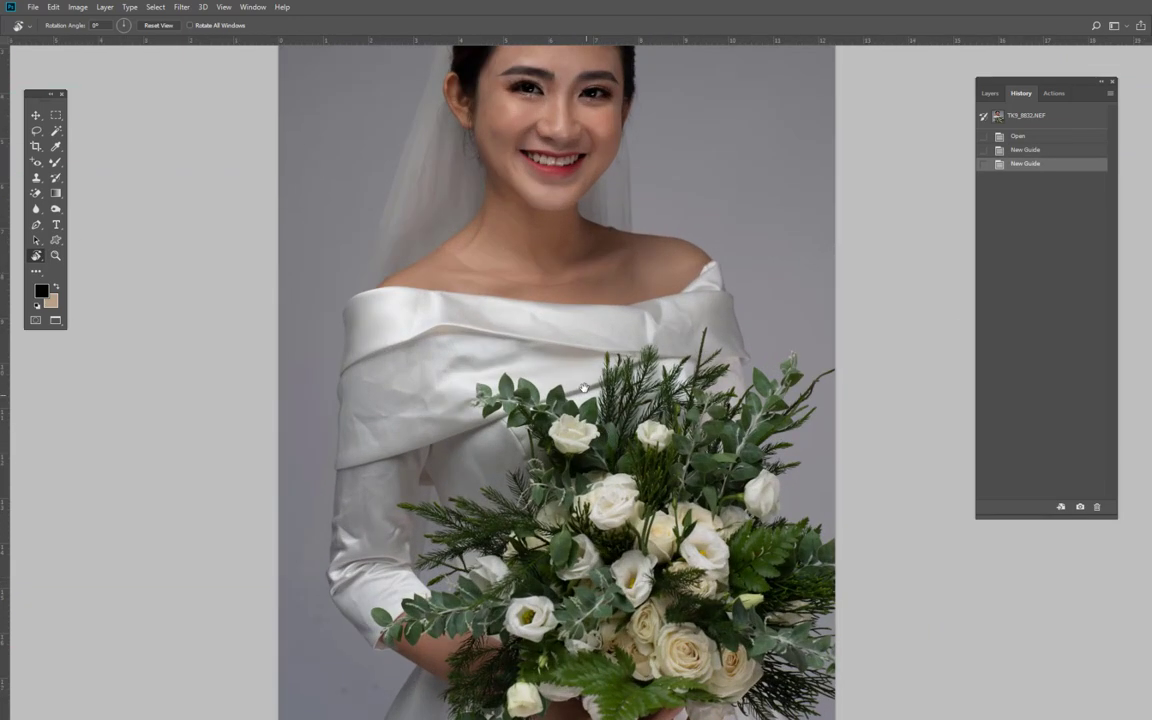
key(ctrl+minus)
key(ctrl+minus)
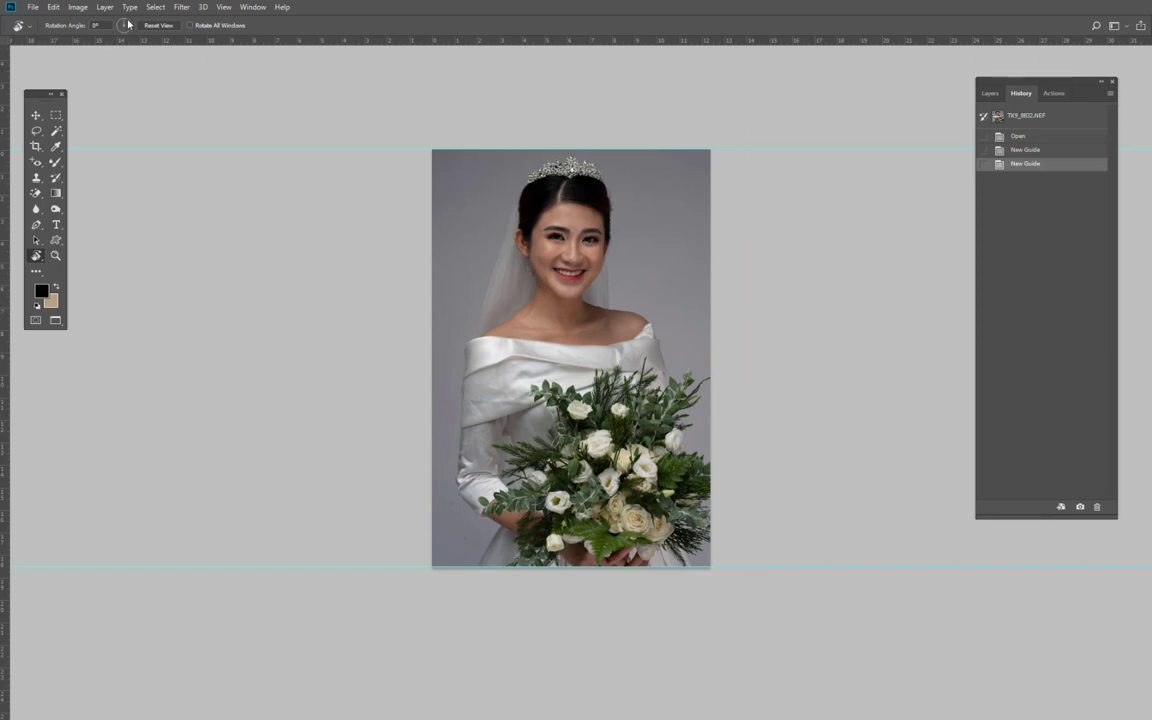
- Rotate the view 28°, undo the bottom guide, reset rotation to 0°, and close the bride photo
click(128, 22)
key(ctrl+z)
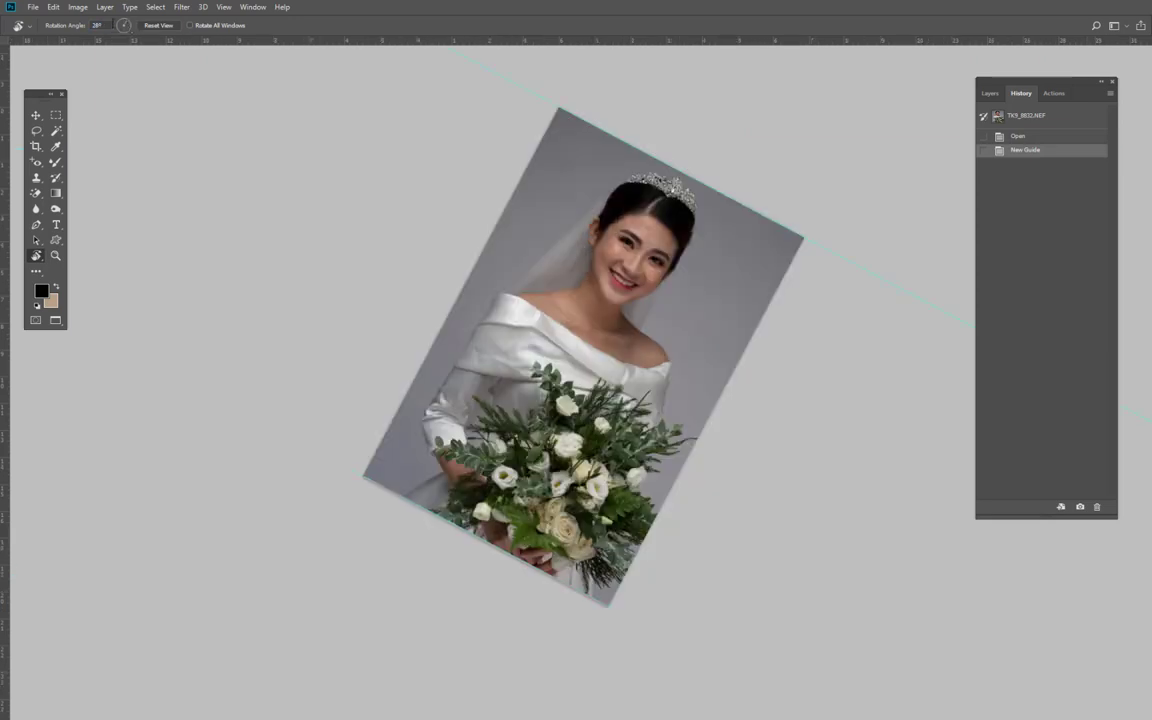
text(2)
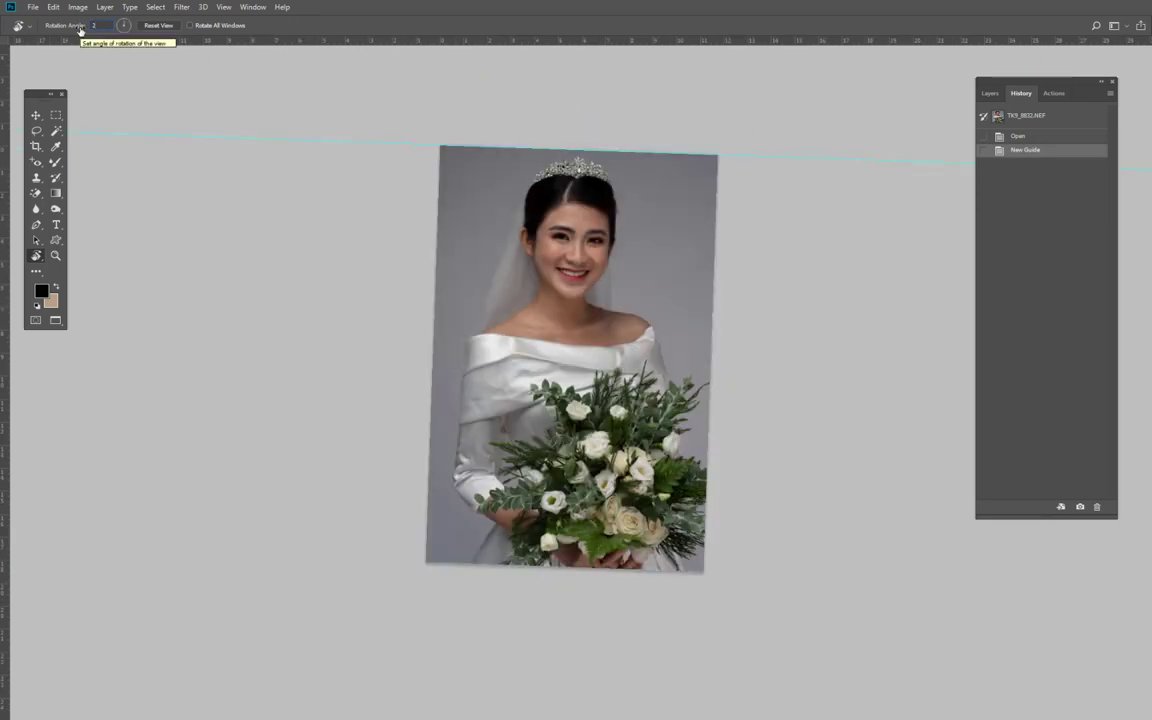
key(BackSpace)
text(0)
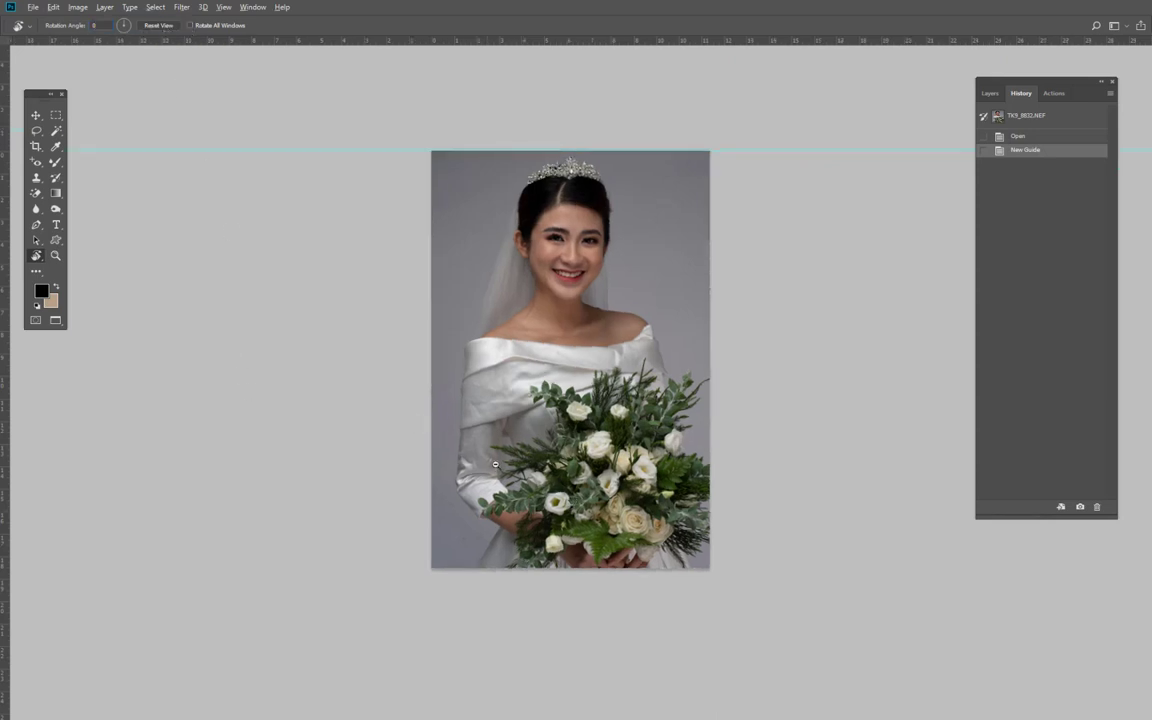
scroll(495, 464, down, 1)
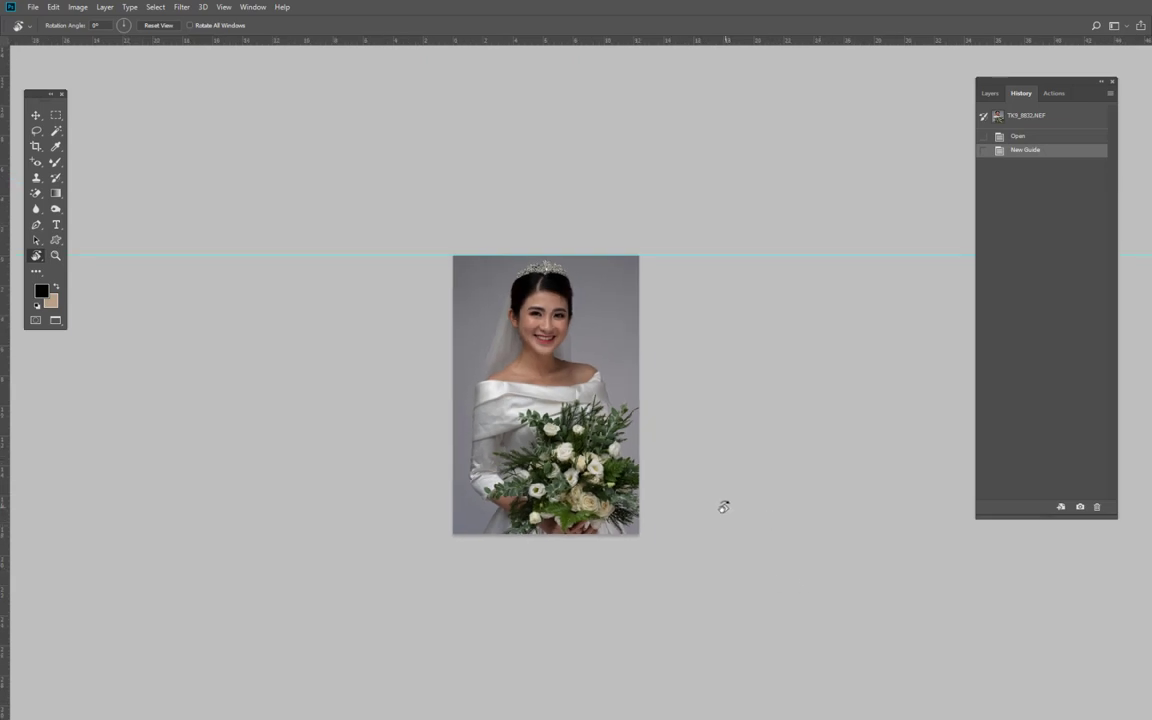
scroll(598, 440, up, 1)
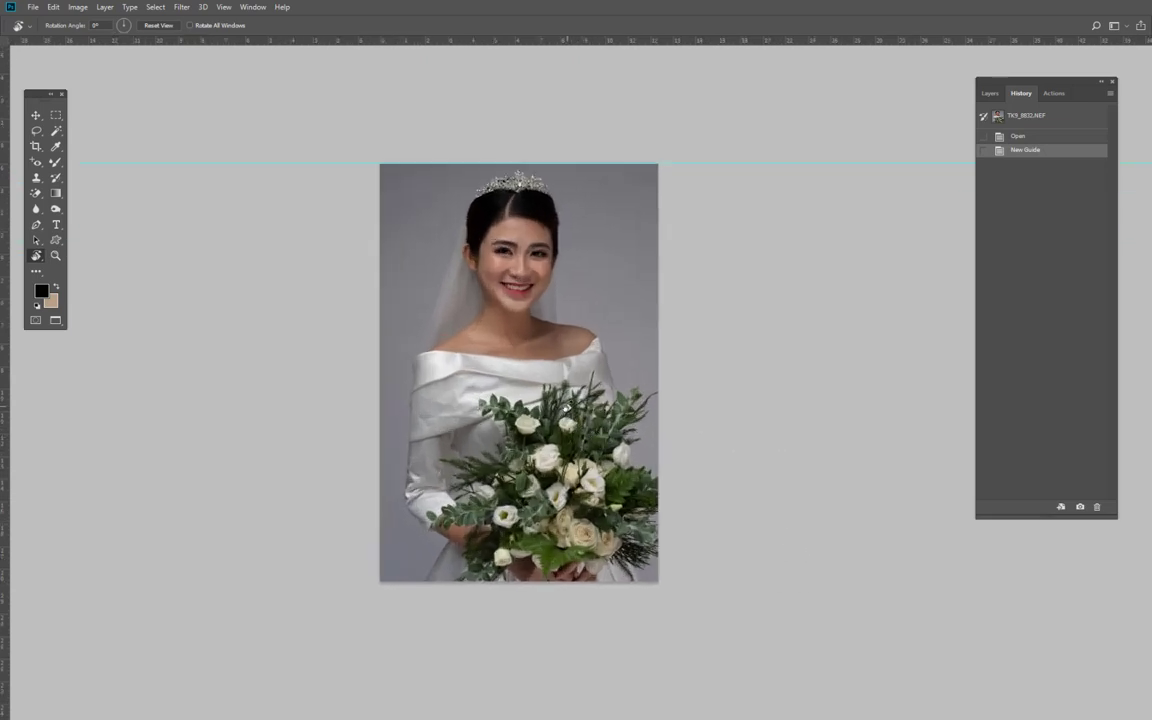
key(ctrl+w)
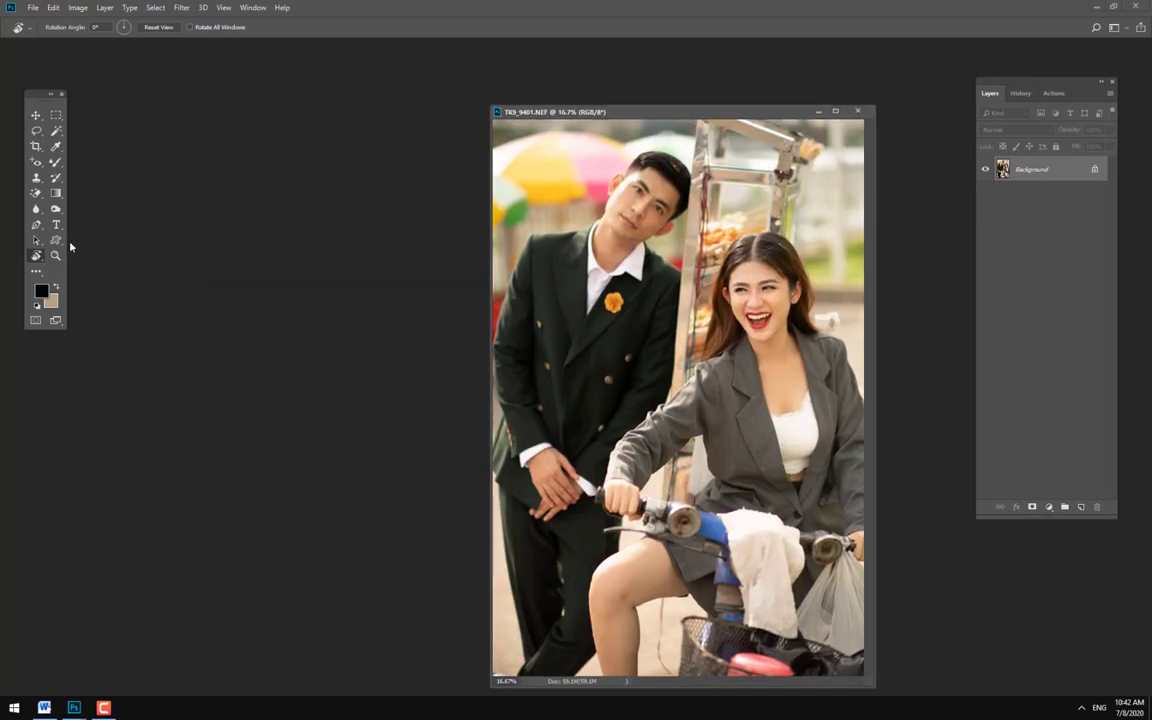
click(38, 271)
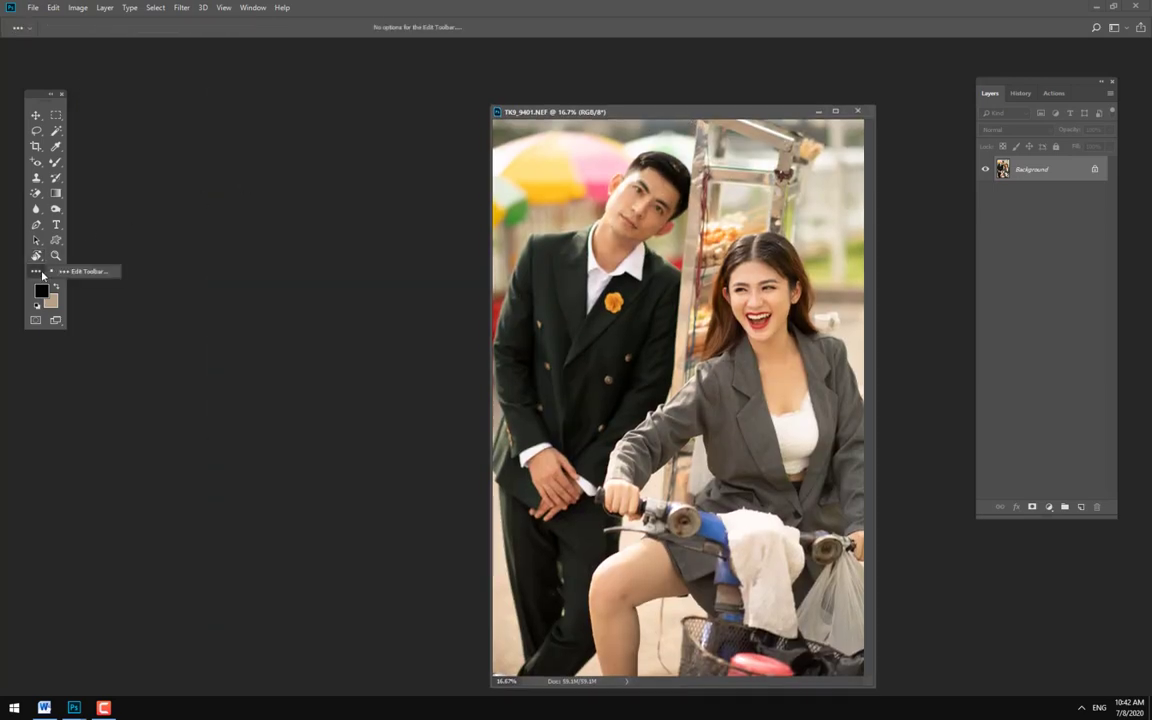
click(57, 118)
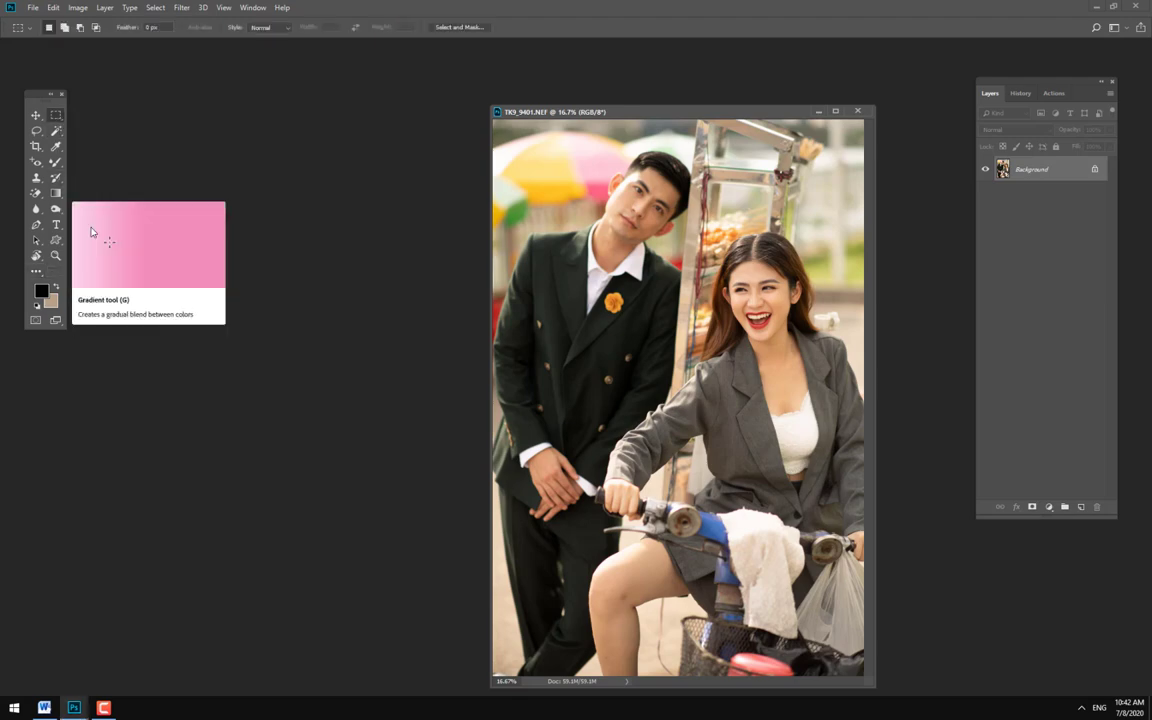
right_click(57, 118)
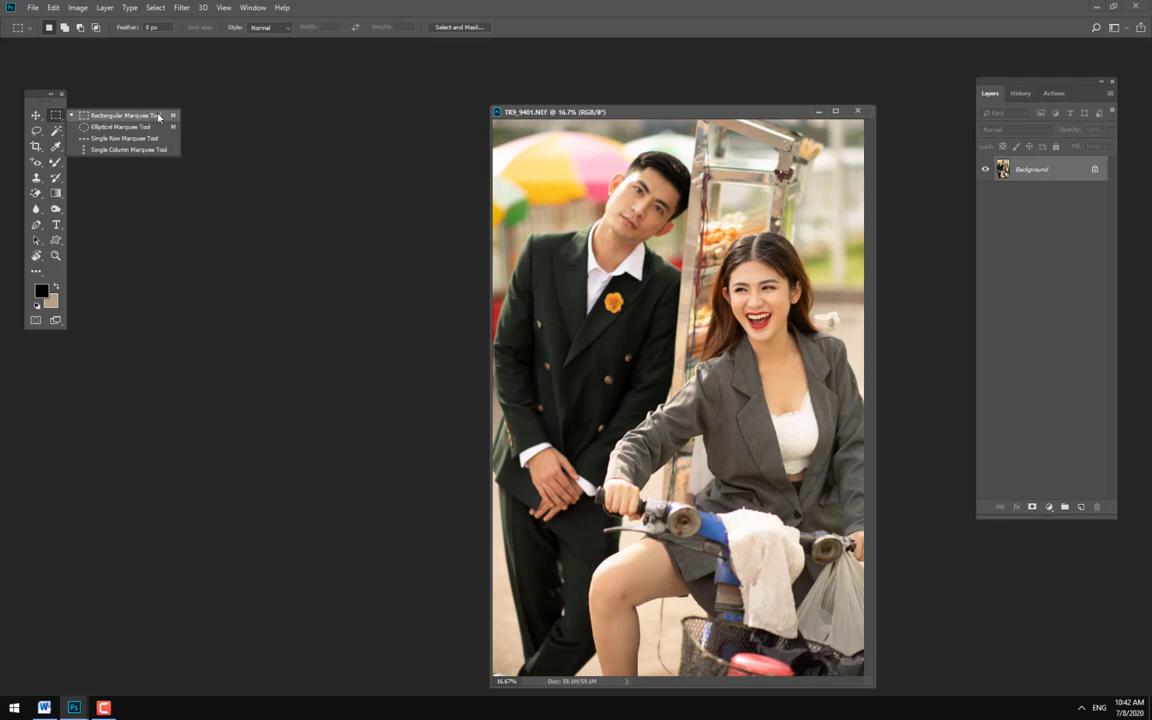
click(158, 117)
key(f)
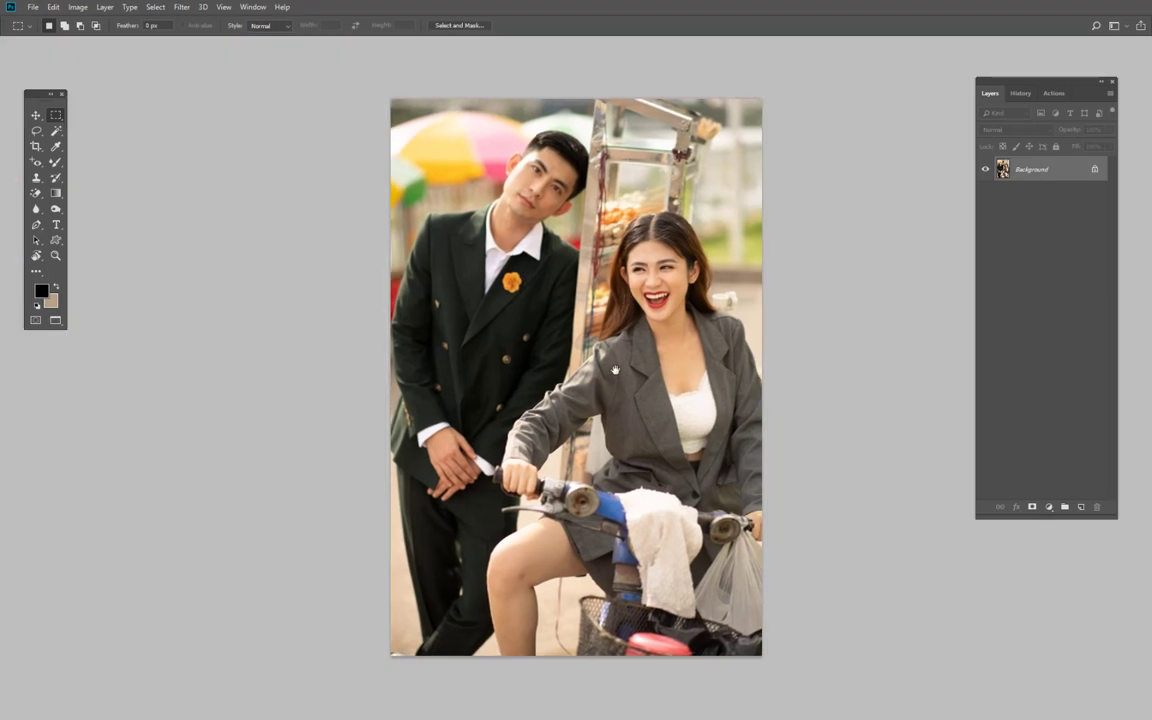
right_click(63, 119)
click(125, 117)
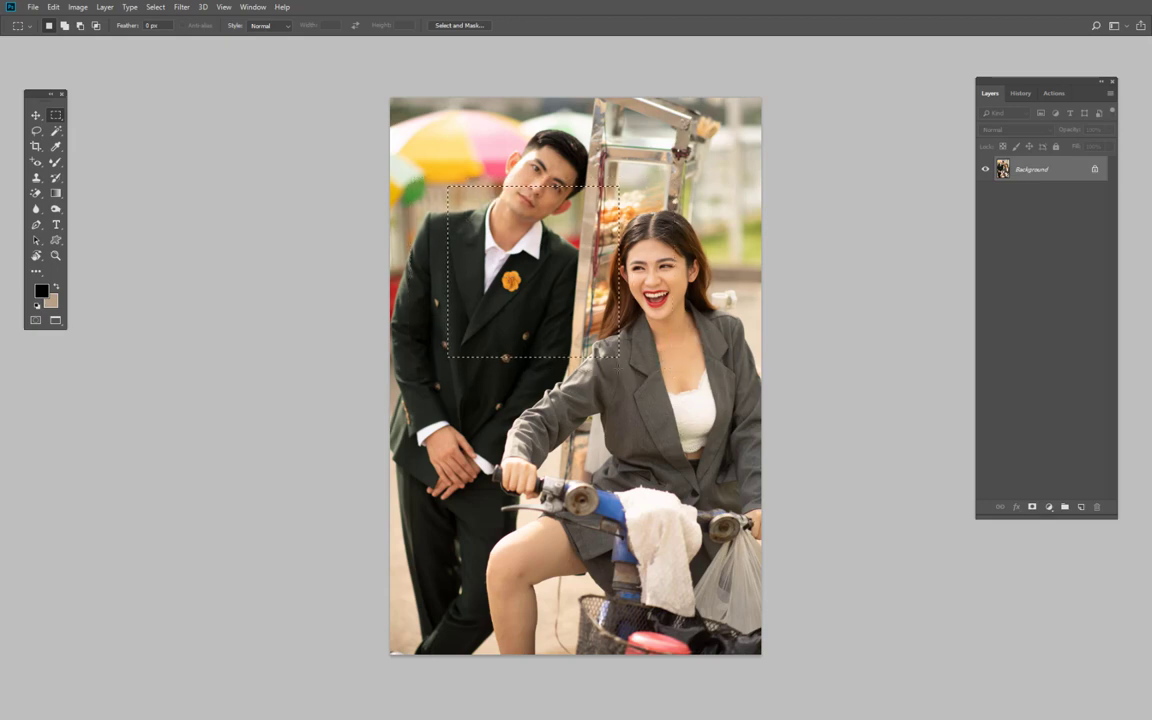
drag(484, 212, 664, 392)
drag(439, 184, 703, 449)
key(ctrl+j)
key(v)
drag(637, 342, 628, 385)
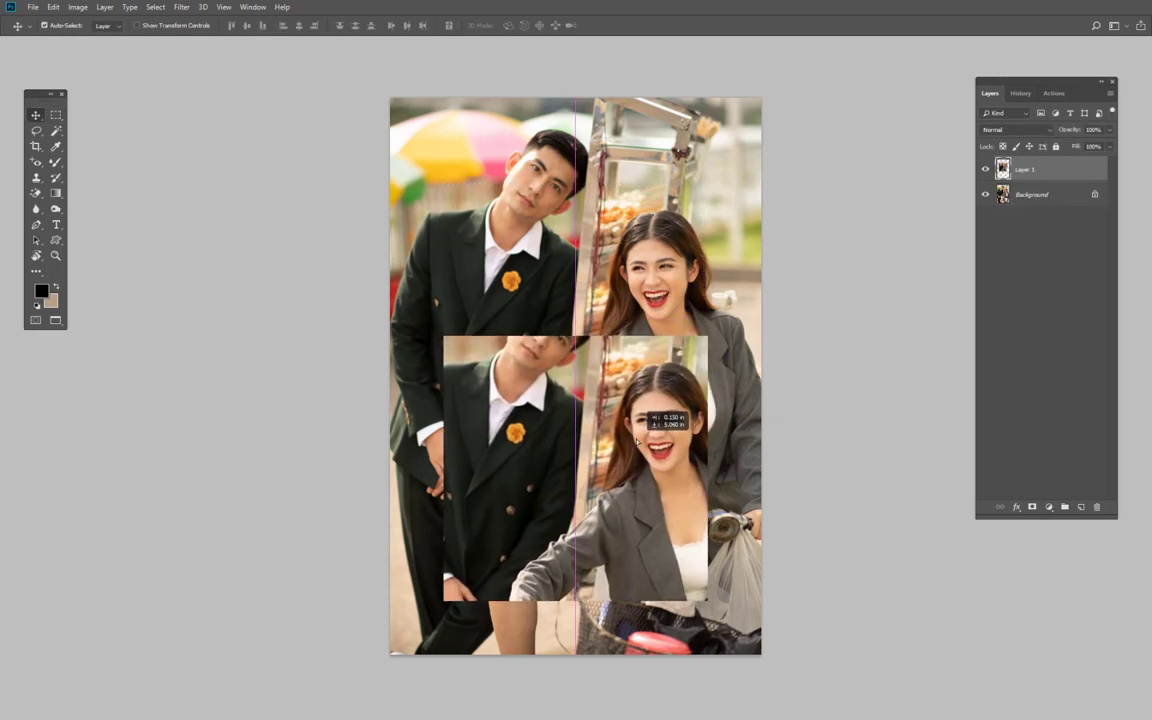
key(ctrl+z)
key(ctrl+z)
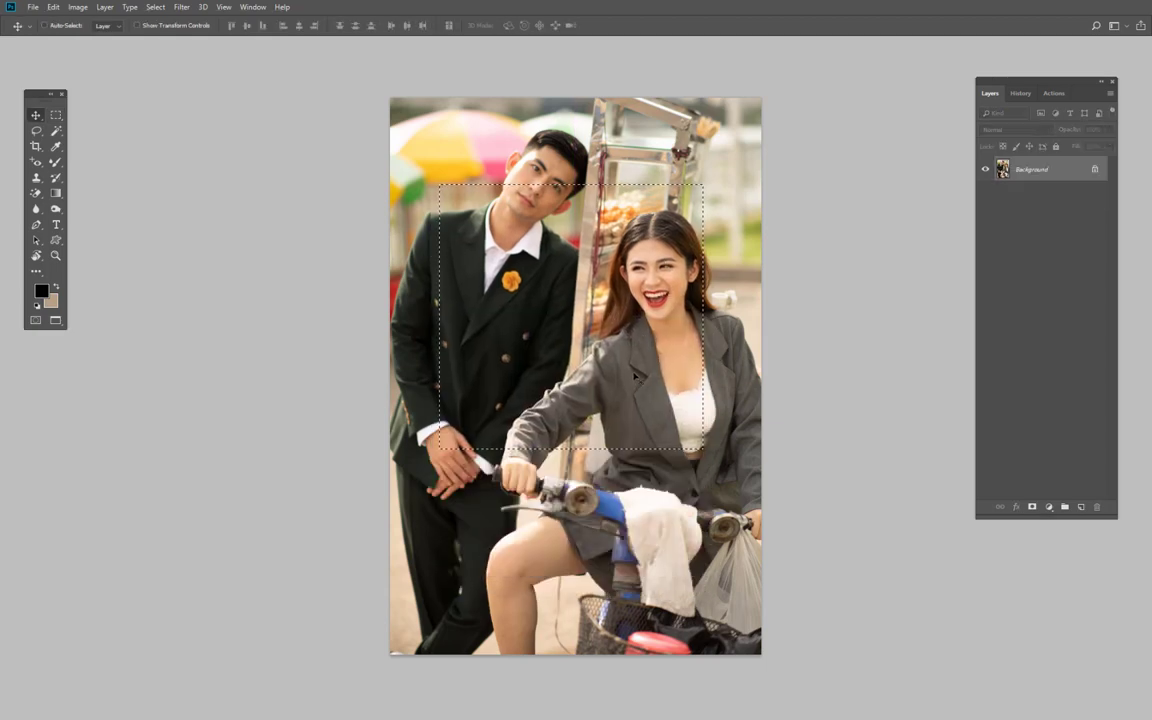
key(m)
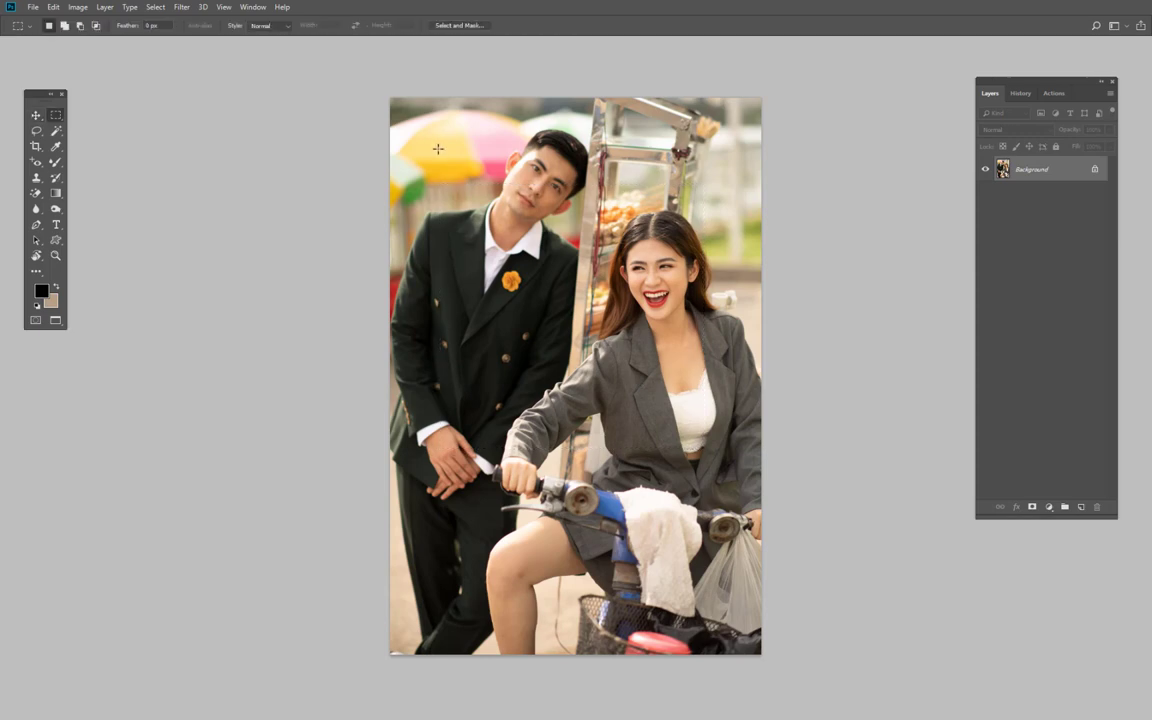
drag(428, 132, 716, 573)
key(ctrl+j)
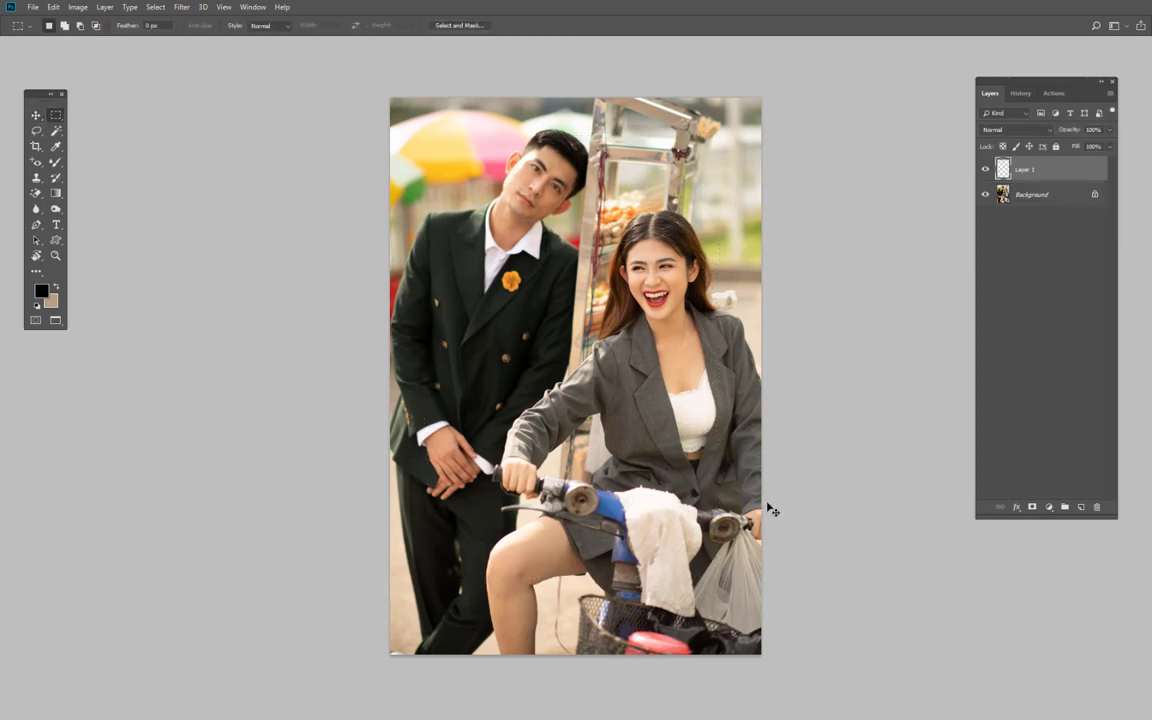
key(v)
mouse_move(573, 302)
mouse_down()
mouse_move(573, 422)
mouse_move(605, 305)
mouse_up()
key(ctrl+z)
key(ctrl+z)
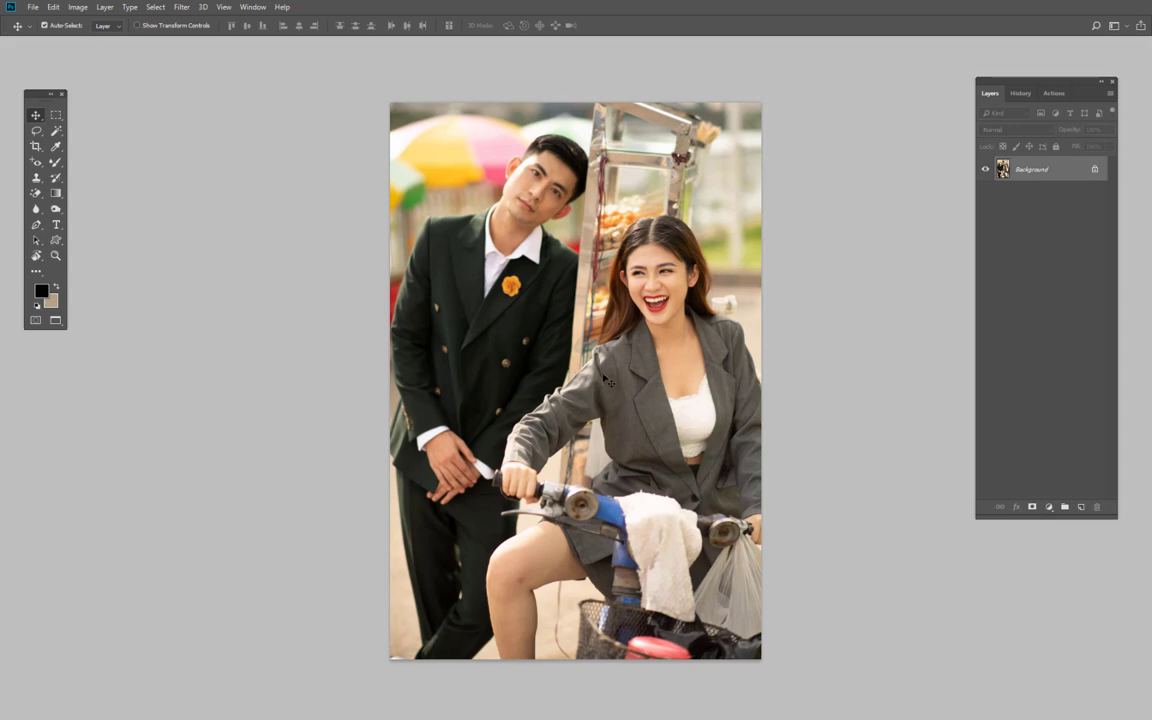
key(m)
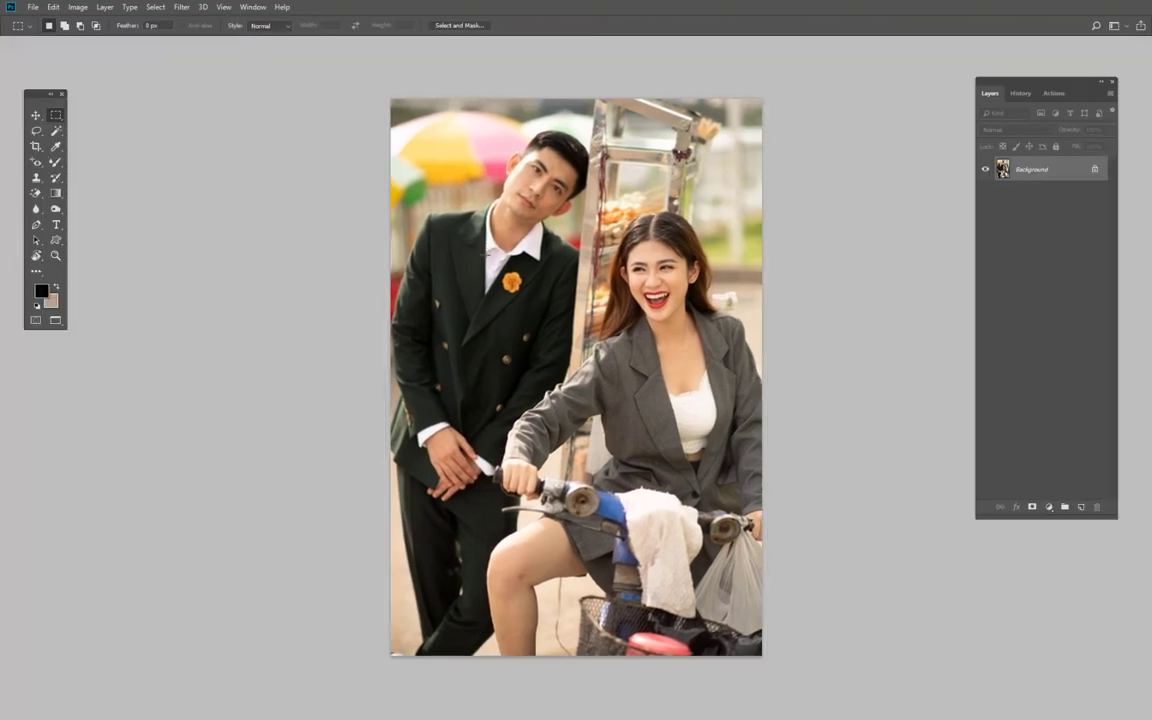
scroll(487, 248, up, 1)
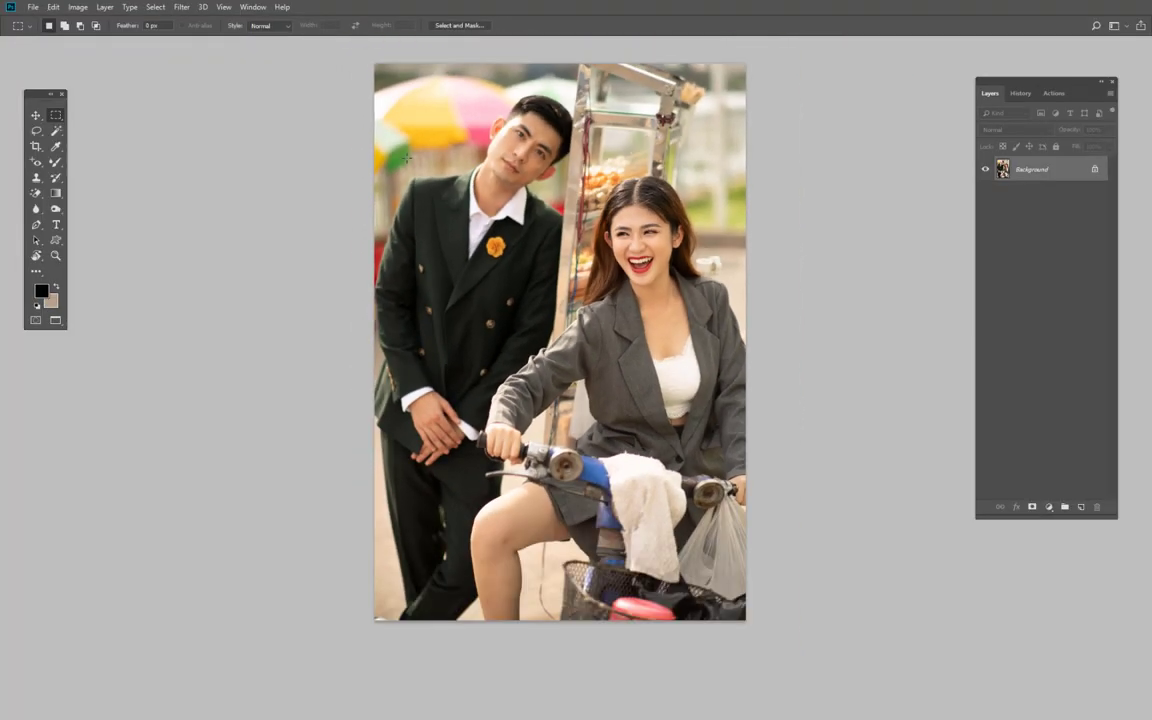
drag(411, 153, 693, 541)
key(ctrl+shift+i)
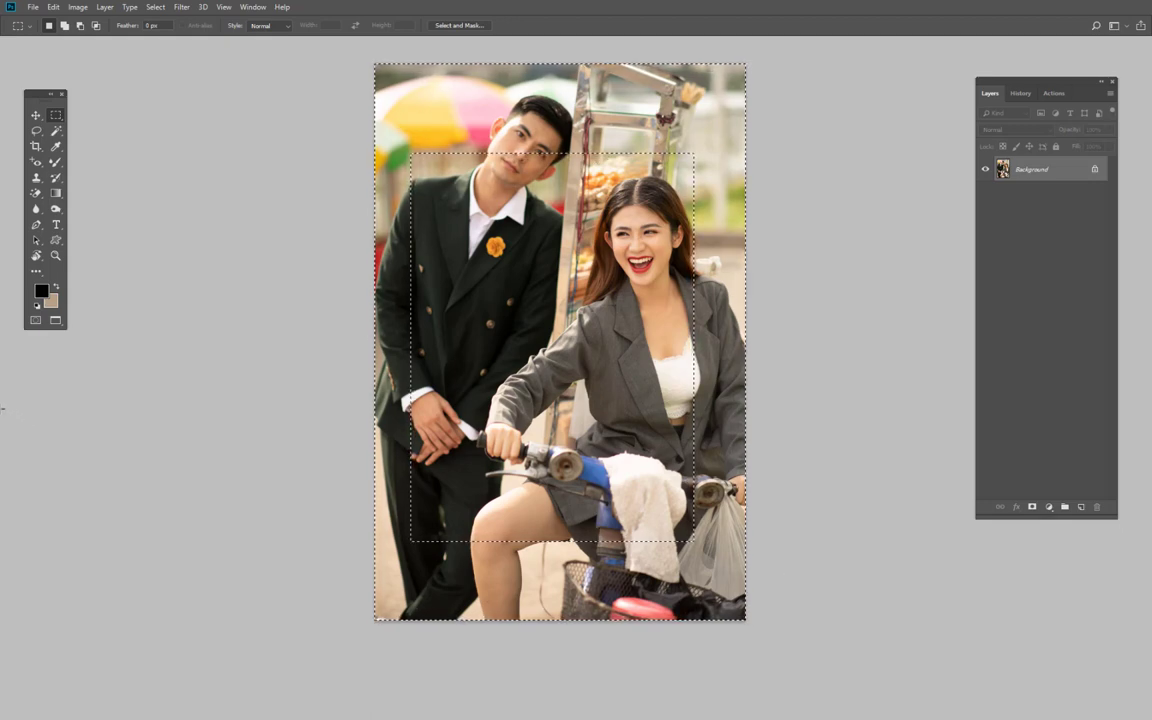
click(41, 290)
mouse_move(766, 483)
mouse_down()
mouse_move(806, 419)
mouse_move(752, 435)
mouse_up()
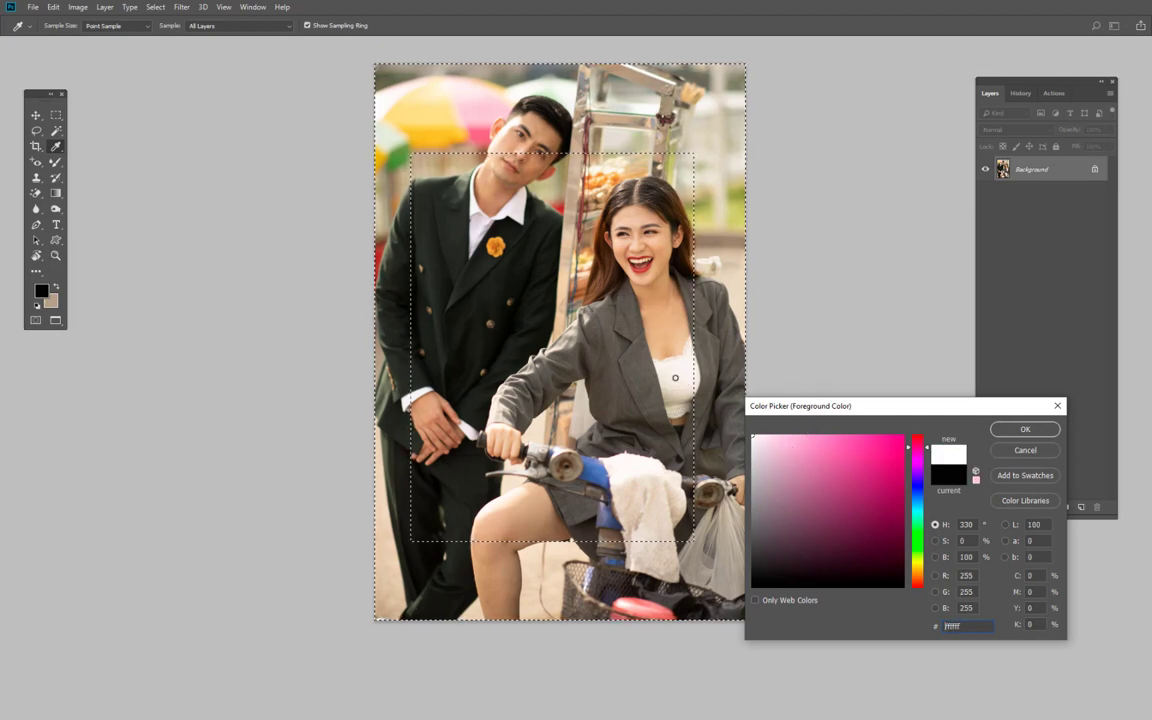
click(1025, 429)
key(m)
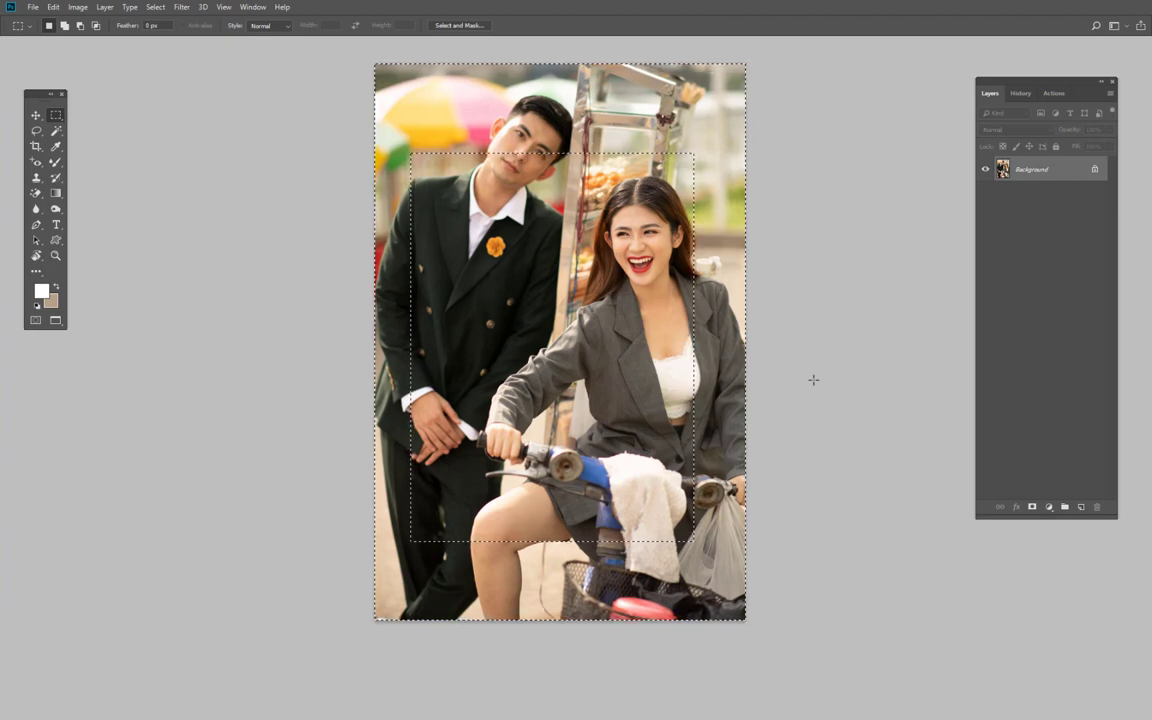
key(ctrl+BackSpace)
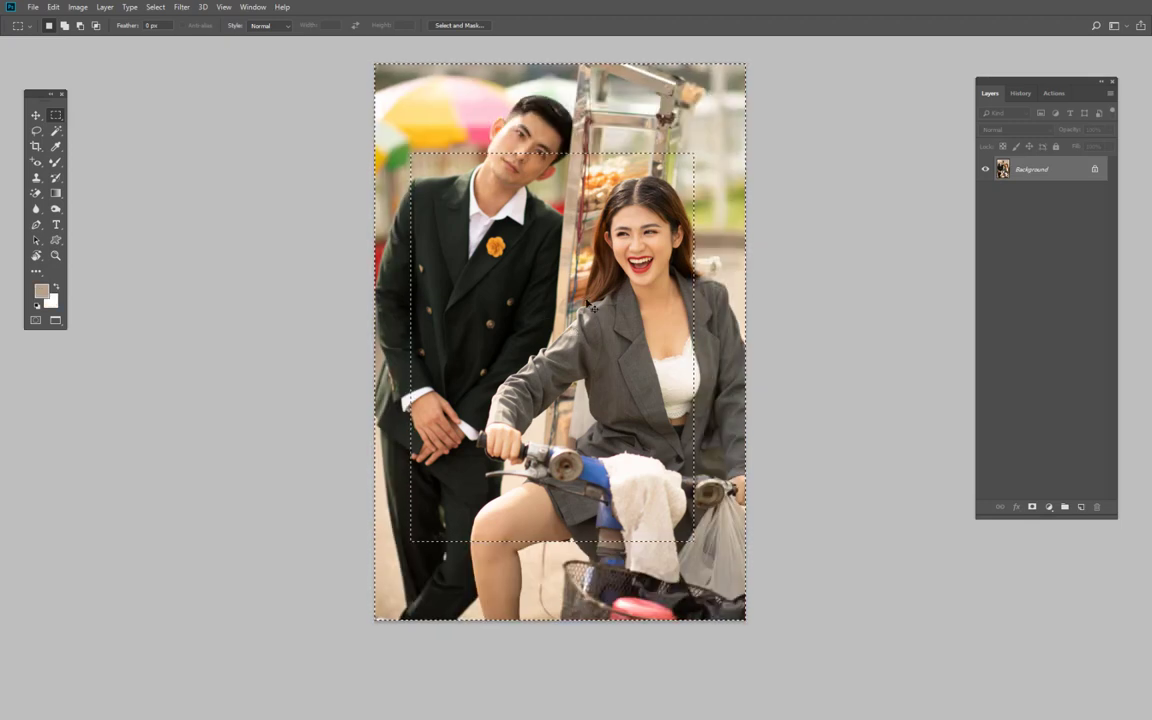
key(ctrl+BackSpace)
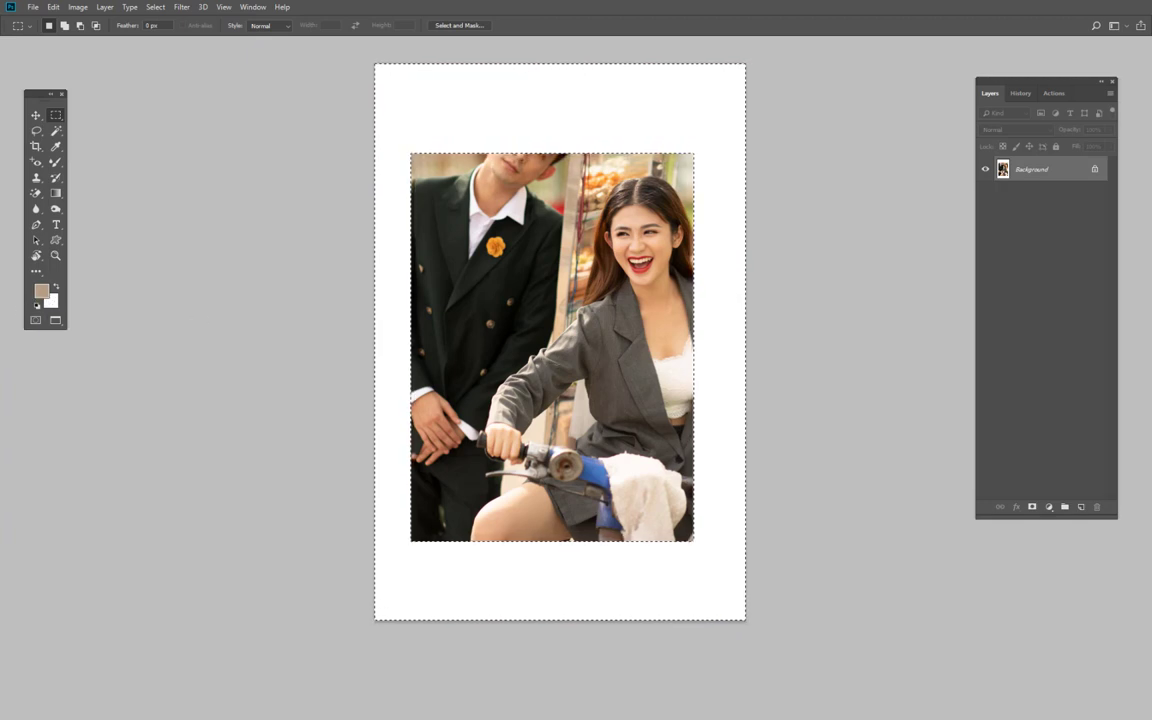
key(ctrl+z)
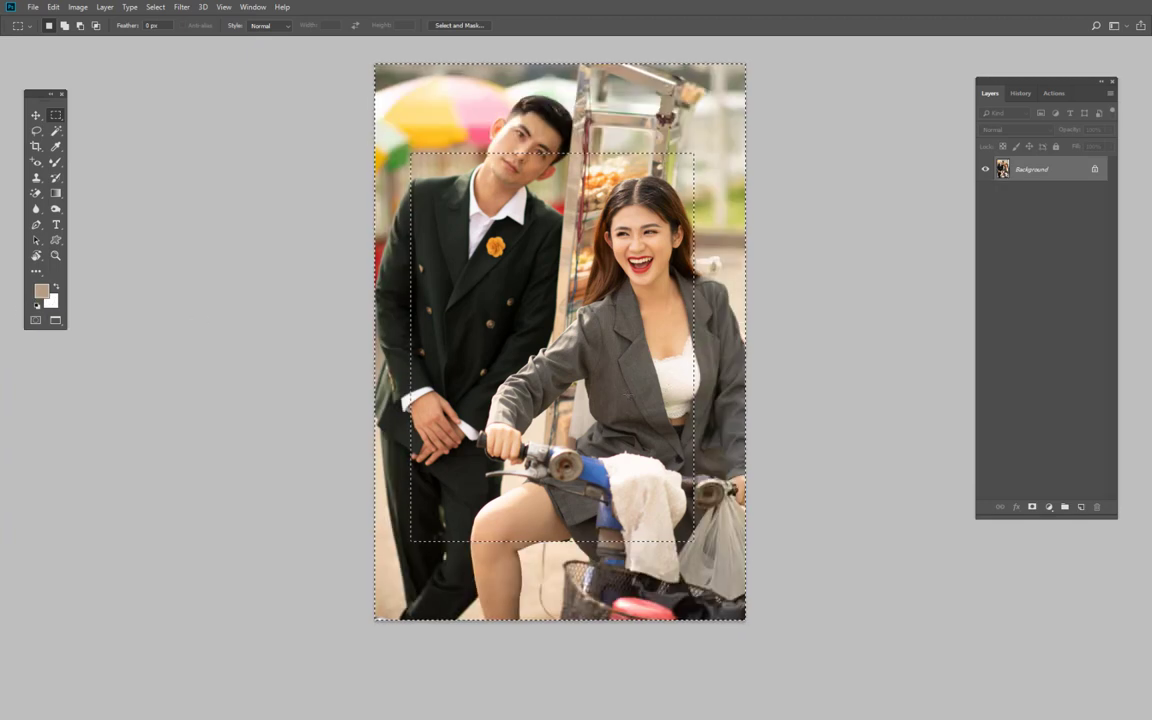
- Copy an elliptical selection of the woman's face to a layer, move it, then delete it
right_click(56, 115)
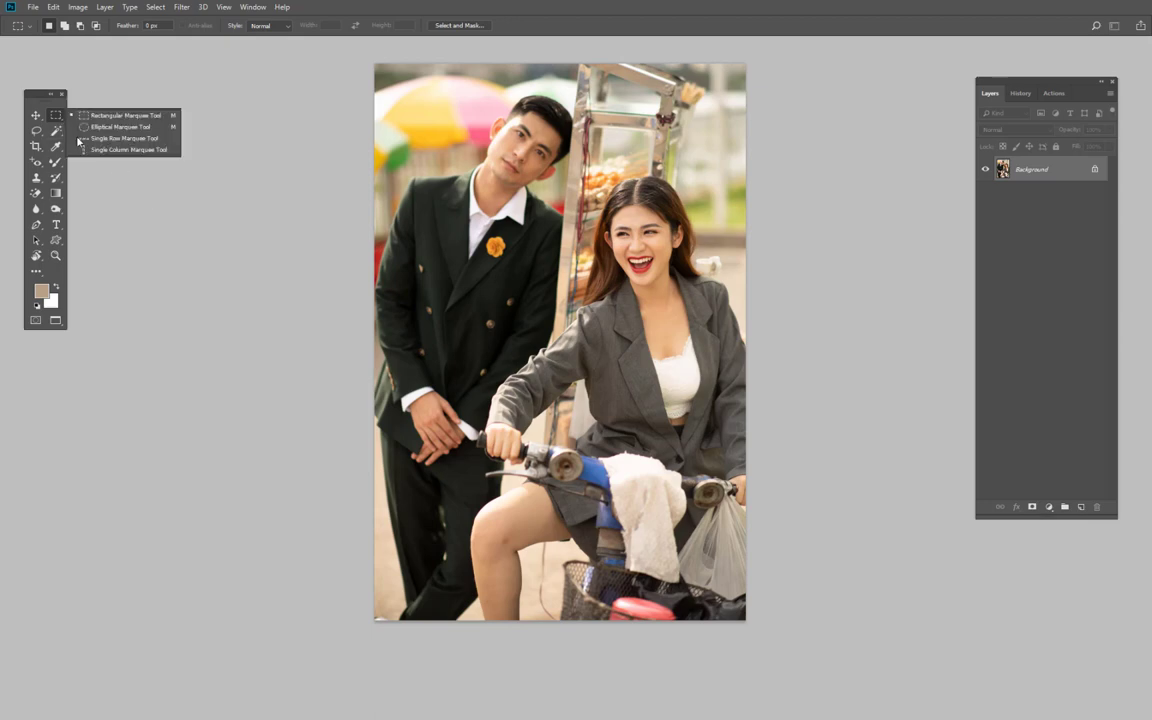
click(80, 123)
mouse_move(490, 185)
mouse_down()
mouse_move(686, 352)
mouse_move(695, 388)
mouse_up()
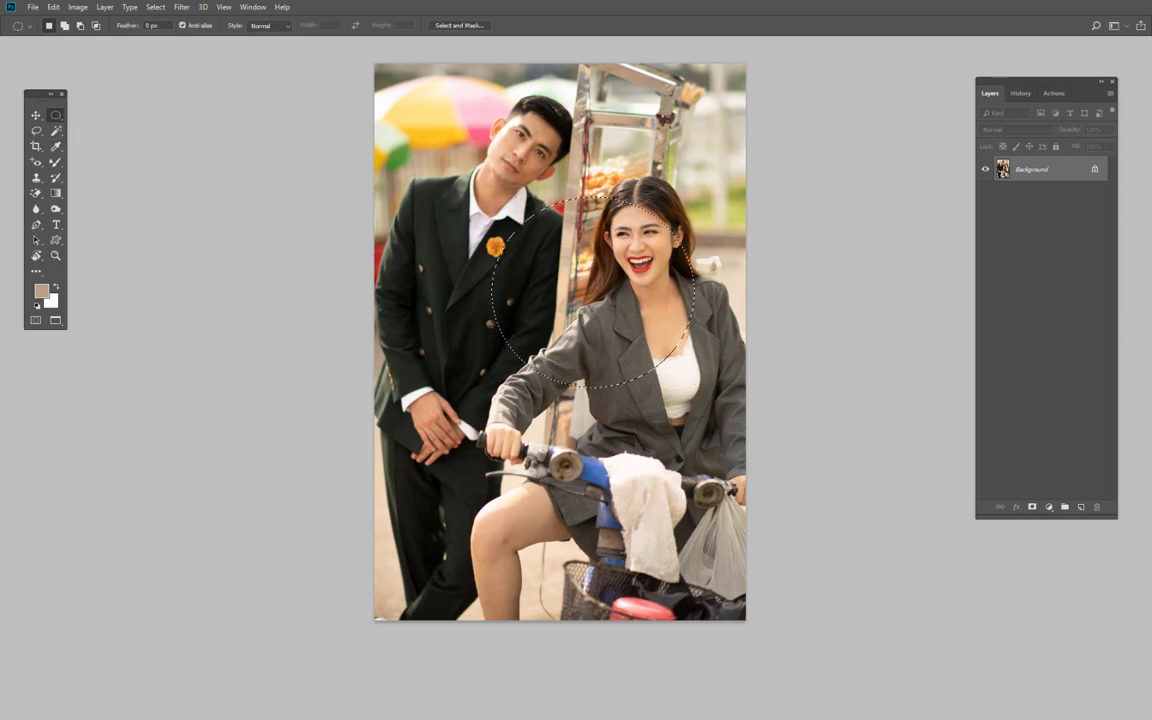
key(ctrl+j)
key(v)
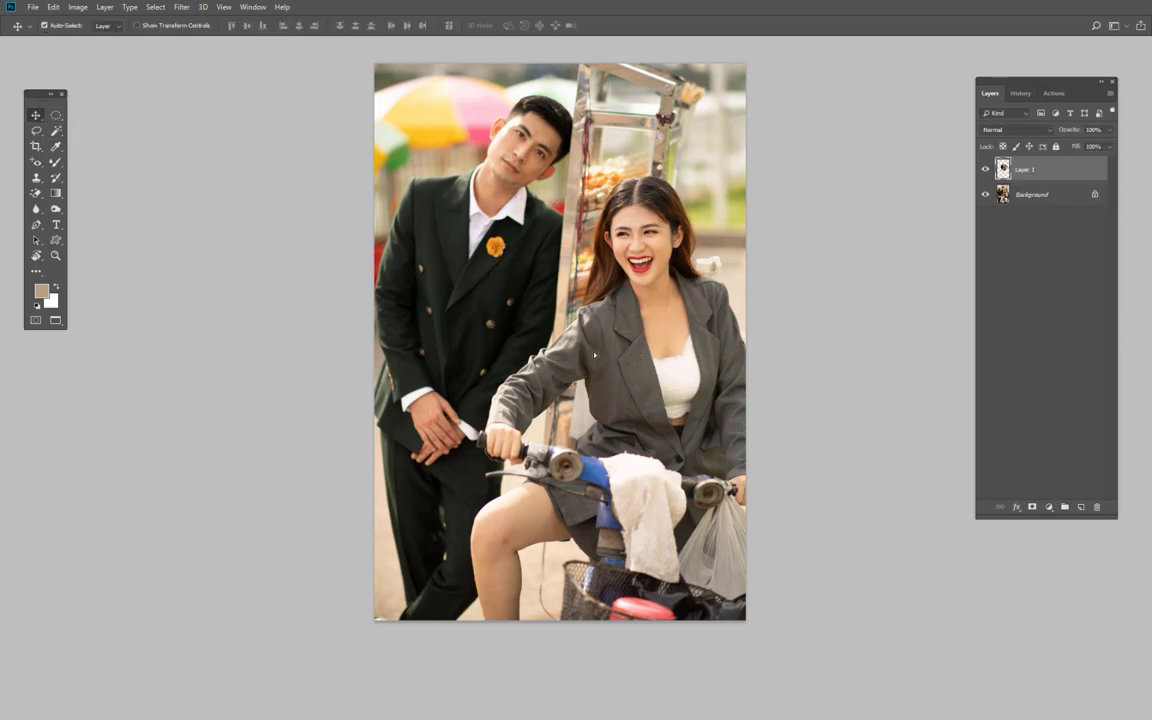
drag(615, 345, 588, 405)
key(Delete)
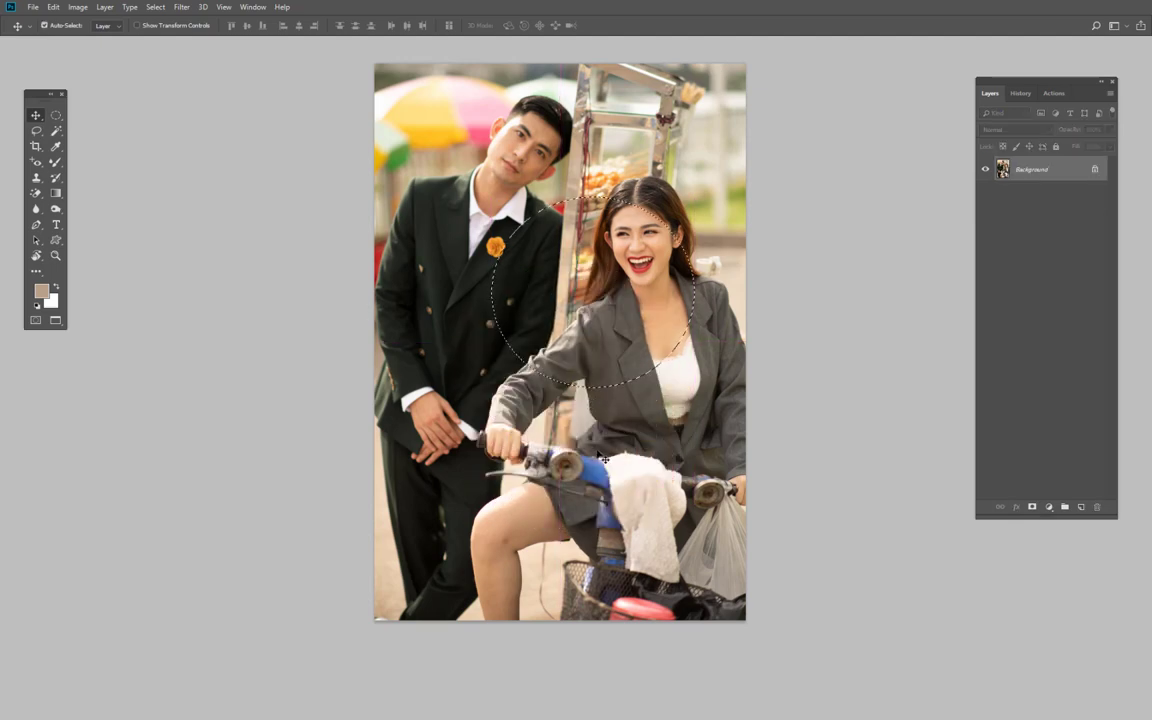
- Draw and clear an elliptical selection over the couple, then try a single-row marquee selection
key(m)
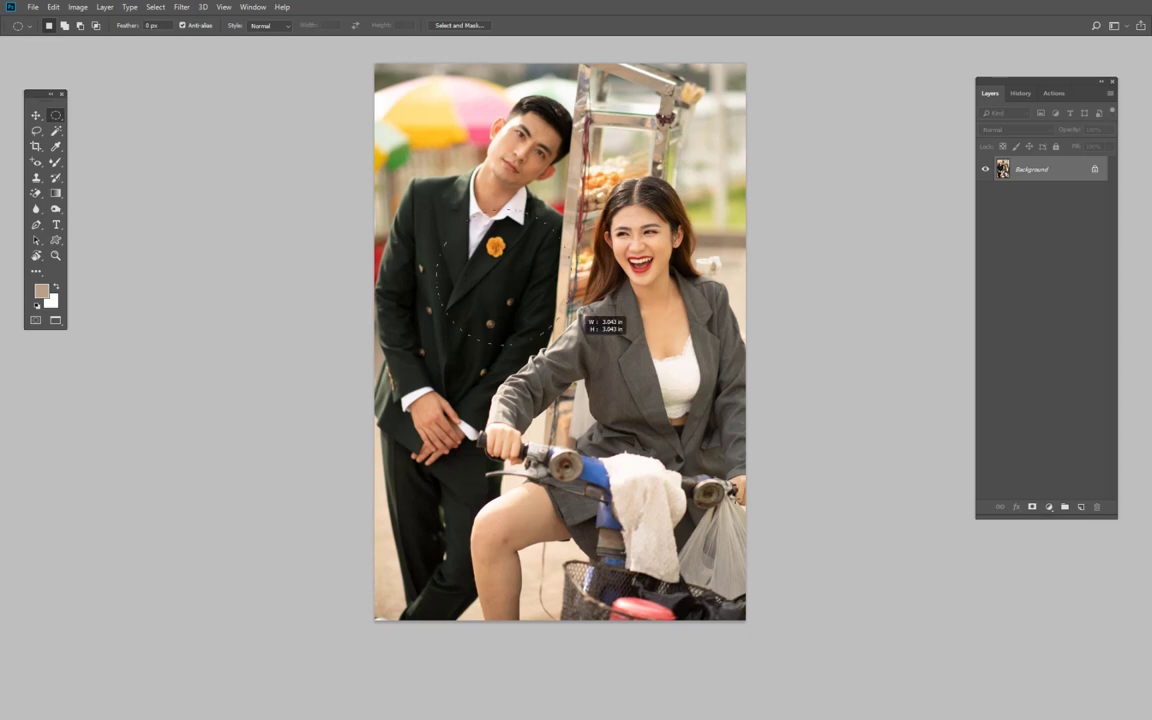
drag(444, 200, 633, 515)
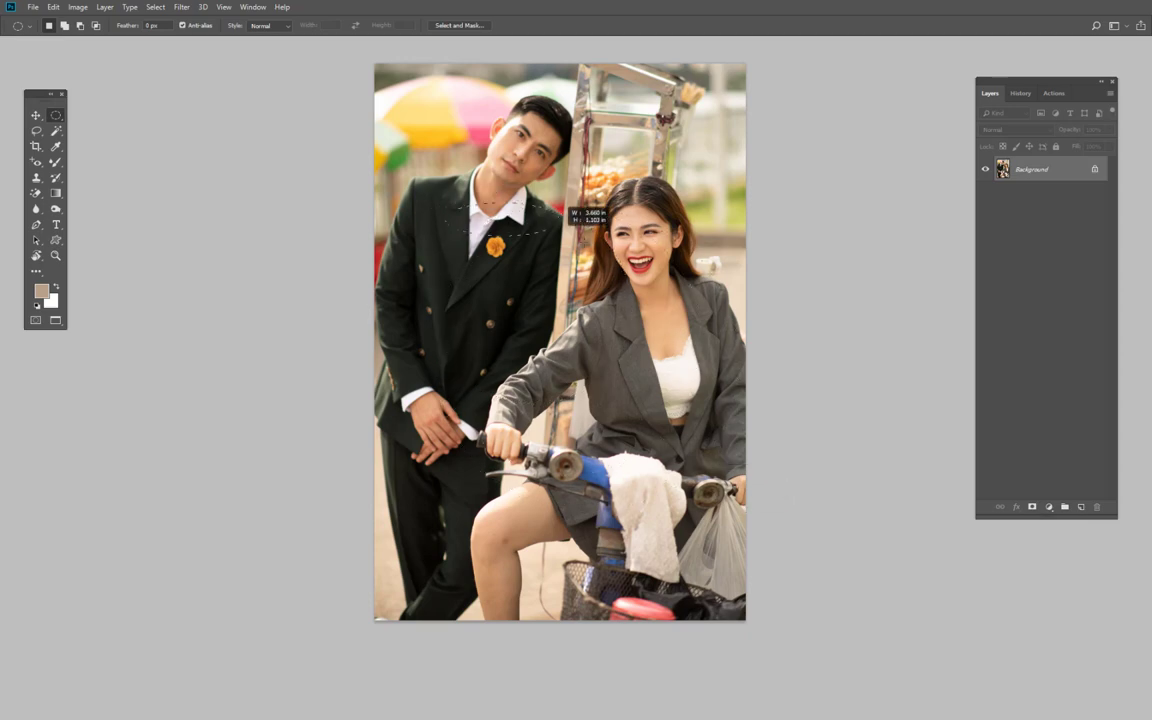
click(610, 327)
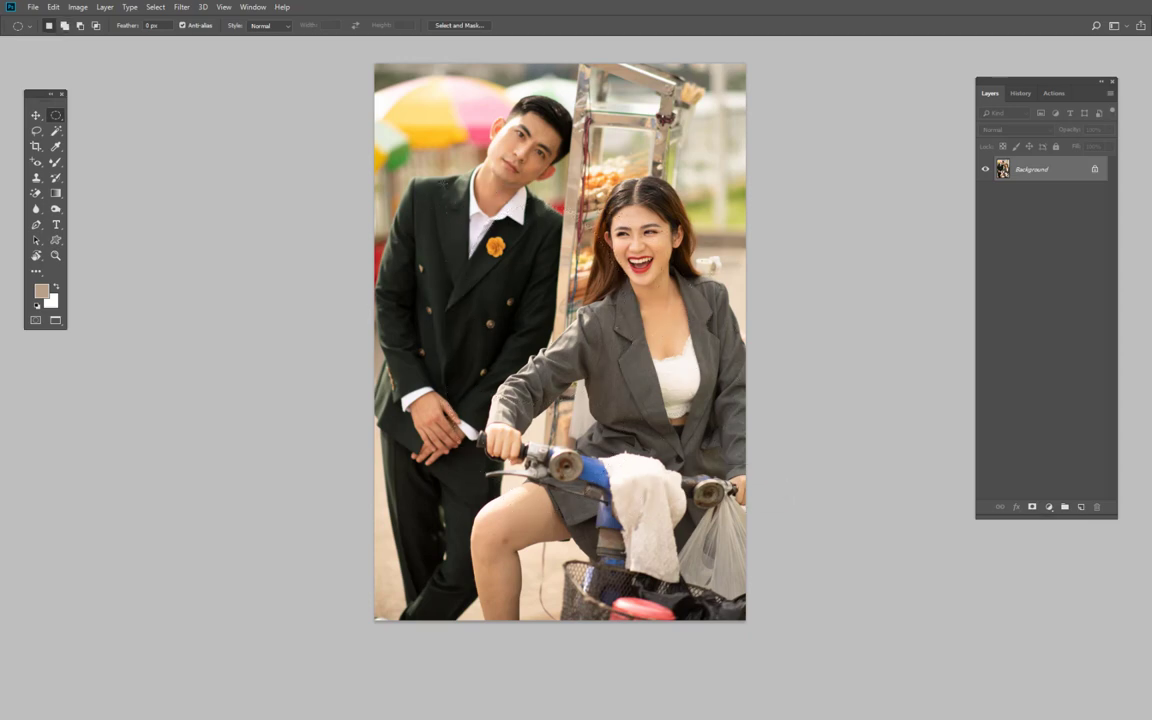
right_click(58, 121)
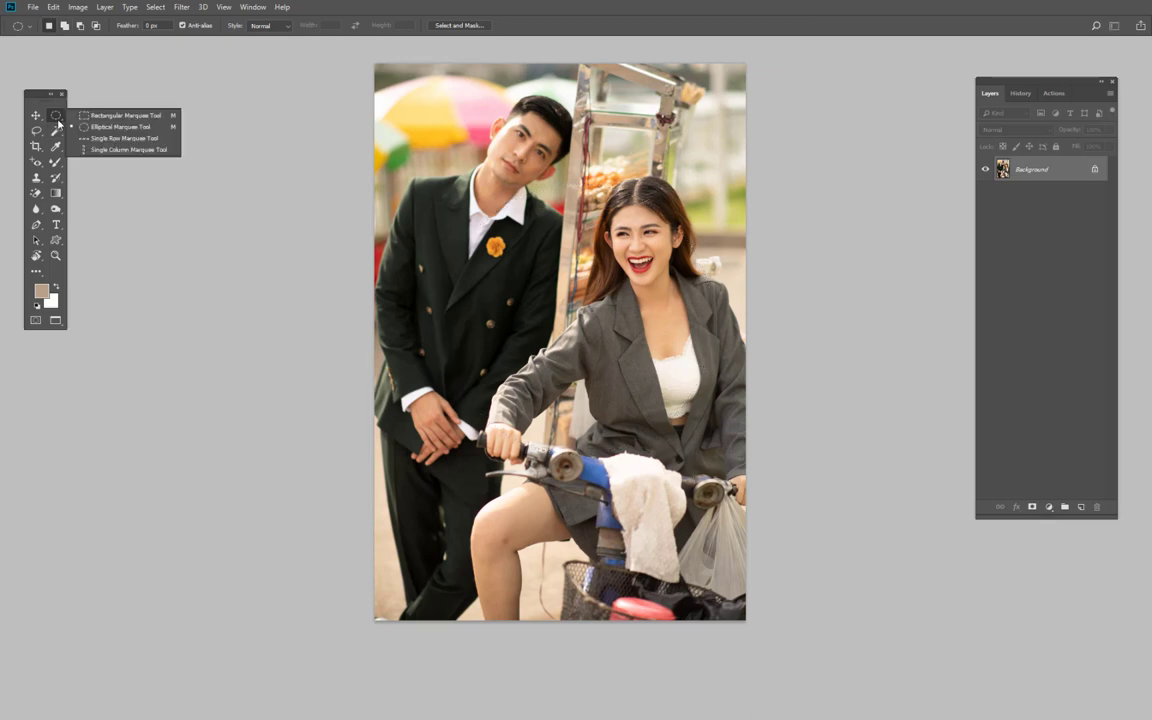
click(124, 138)
drag(572, 240, 476, 286)
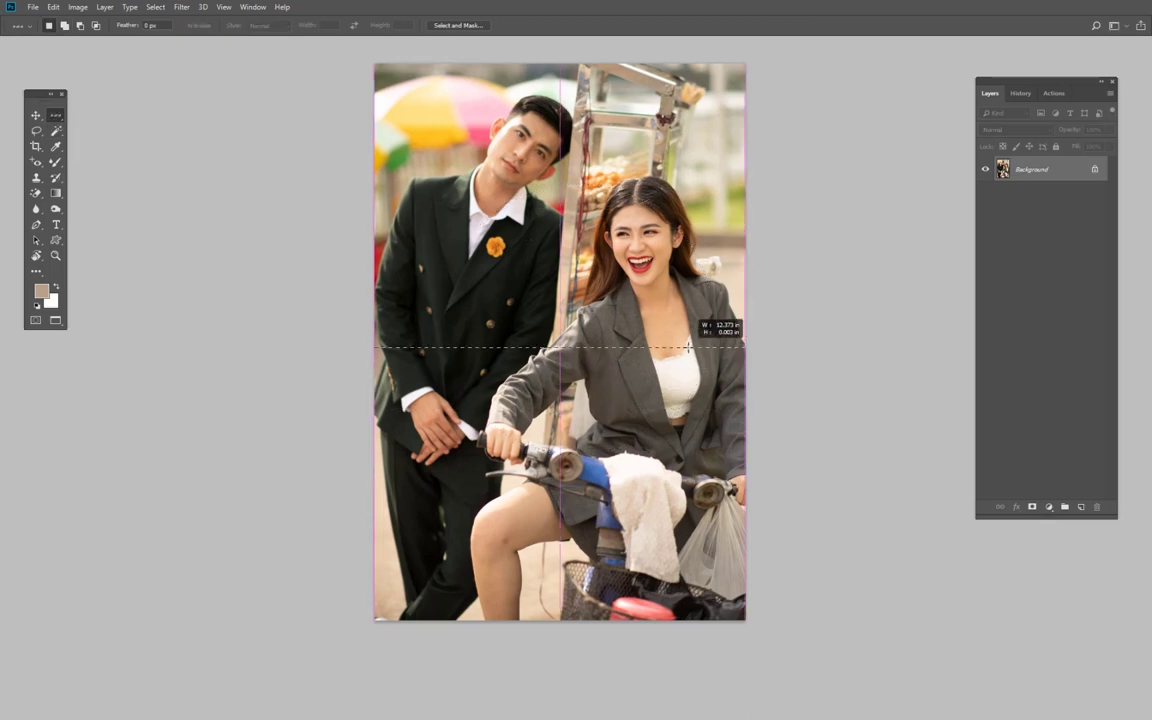
- Select the man's dark suit with the Magic Wand tool
right_click(57, 117)
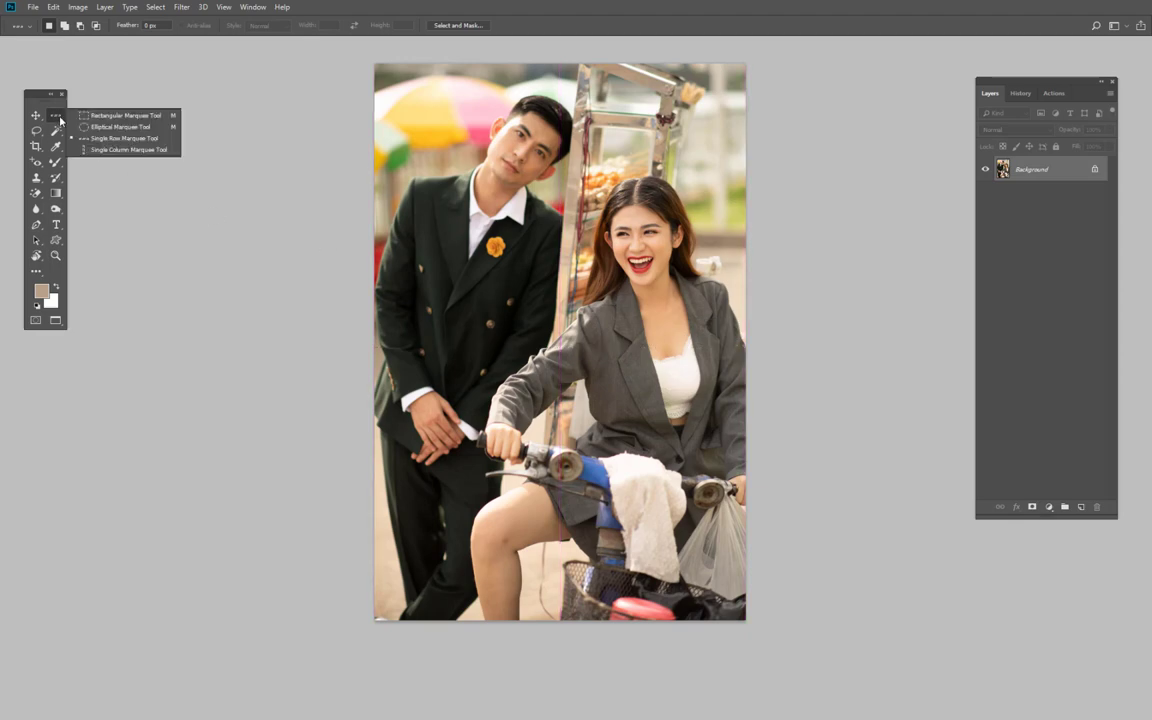
click(98, 114)
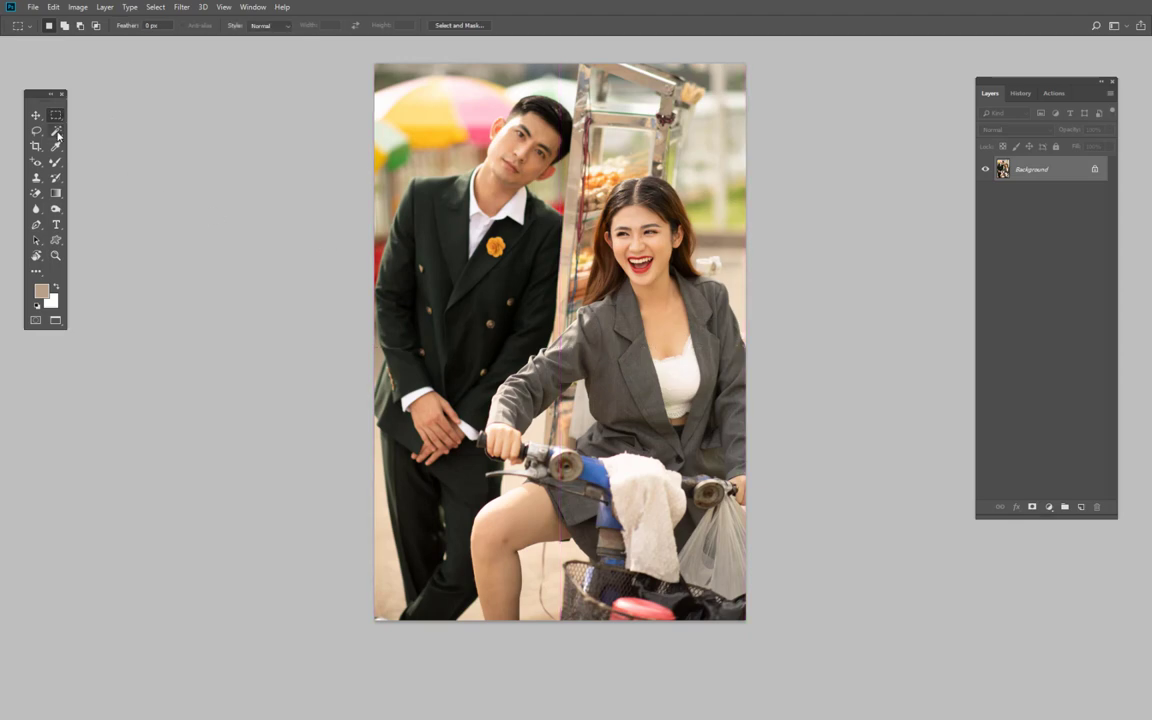
click(57, 131)
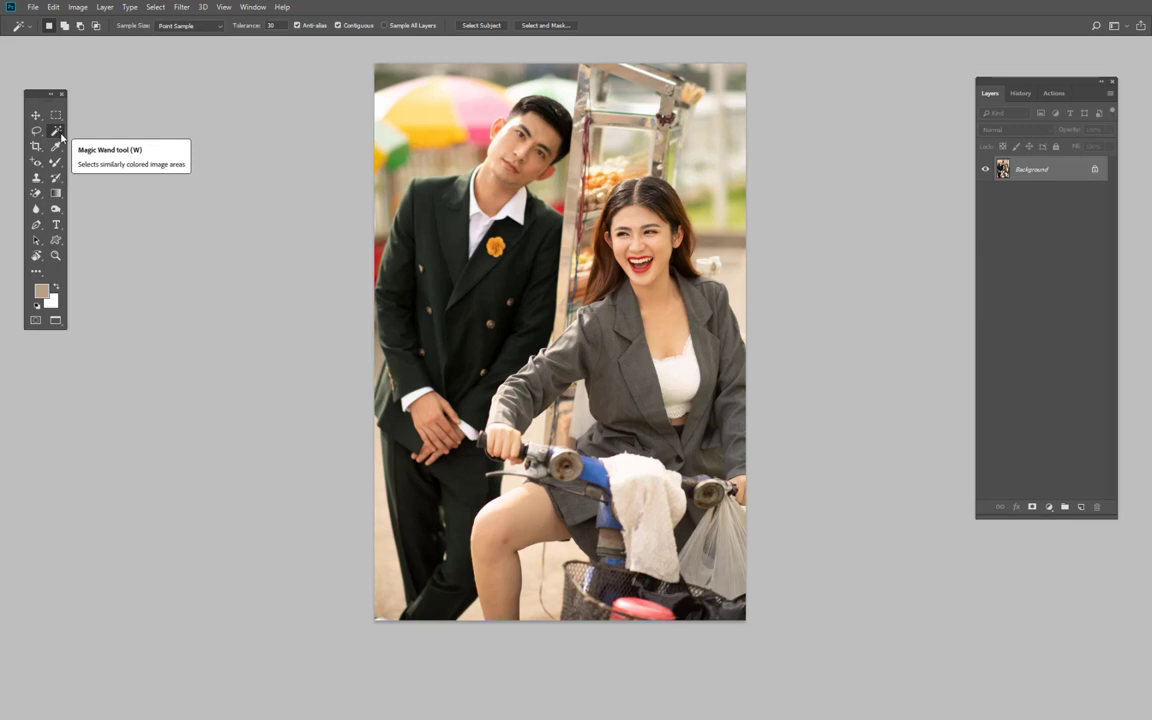
click(521, 326)
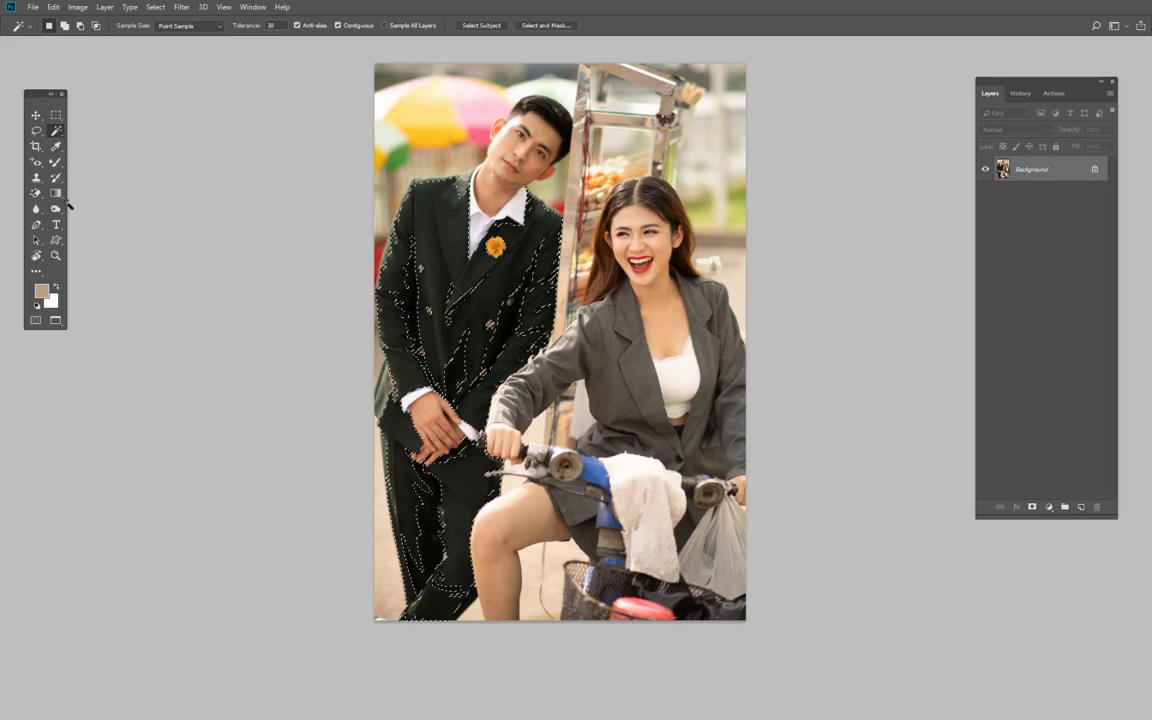
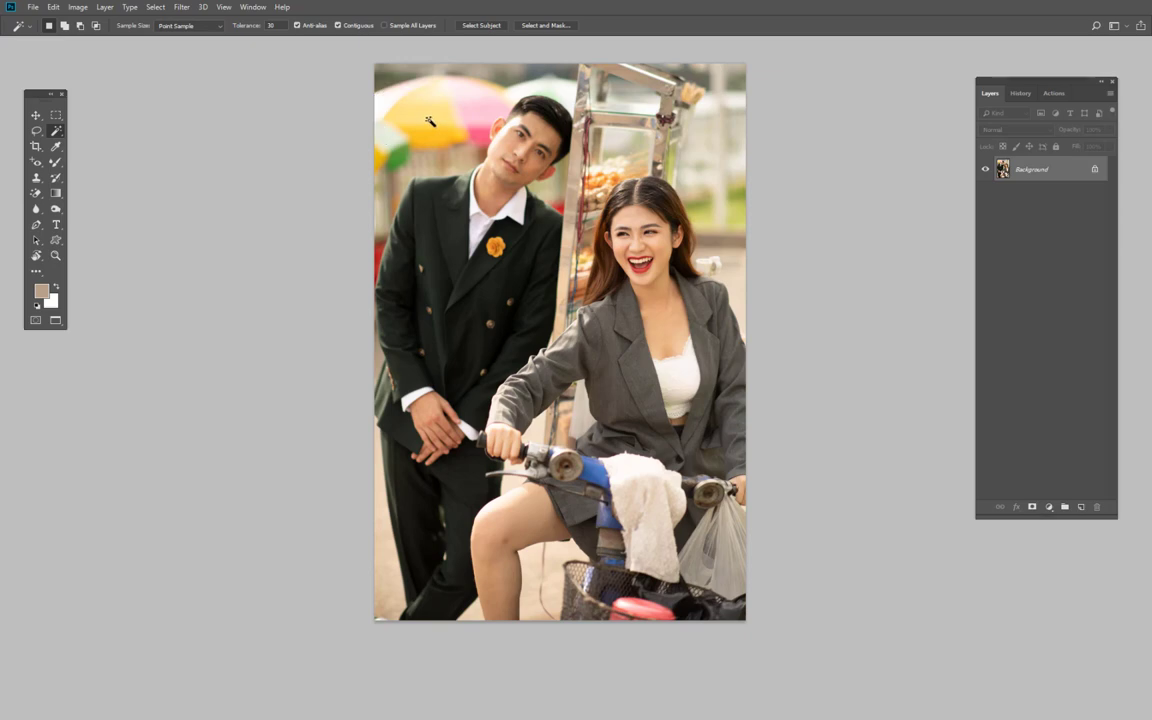
- Try a Magic Wand selection of the yellow umbrella, then deselect it
click(429, 121)
key(shift)
shift+click(392, 122)
key(ctrl+d)
- Try selecting the man's dark suit, hair and shadows, then clear the selection
click(443, 282)
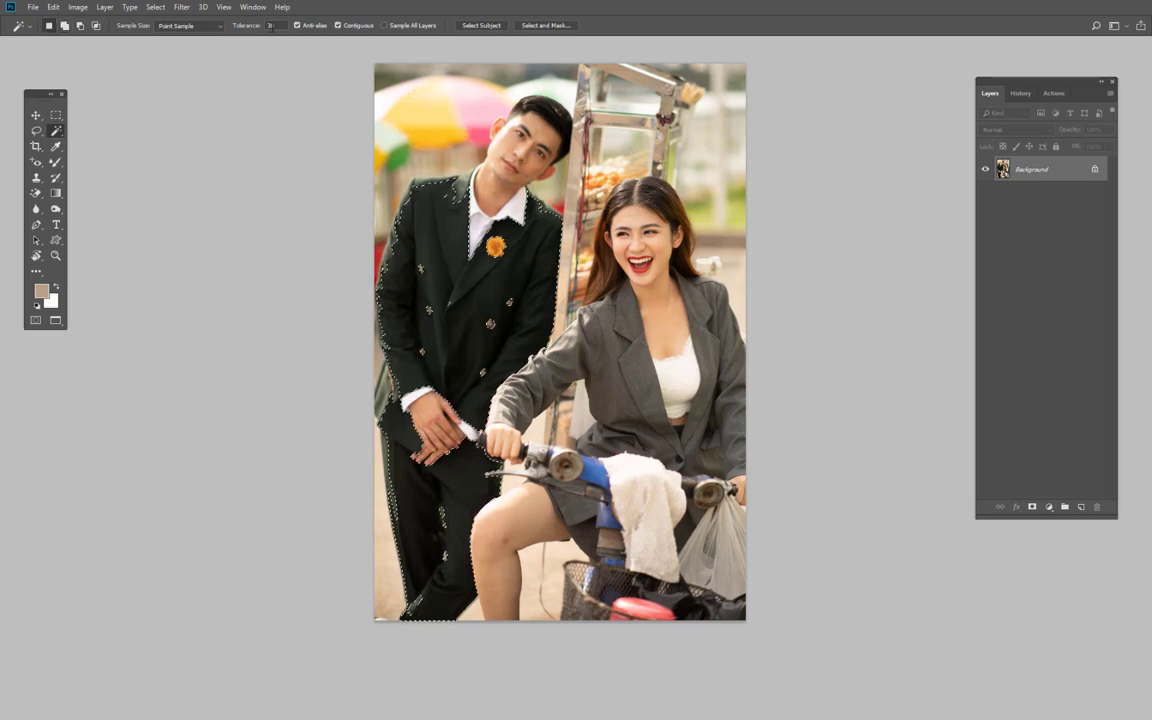
key(ctrl+d)
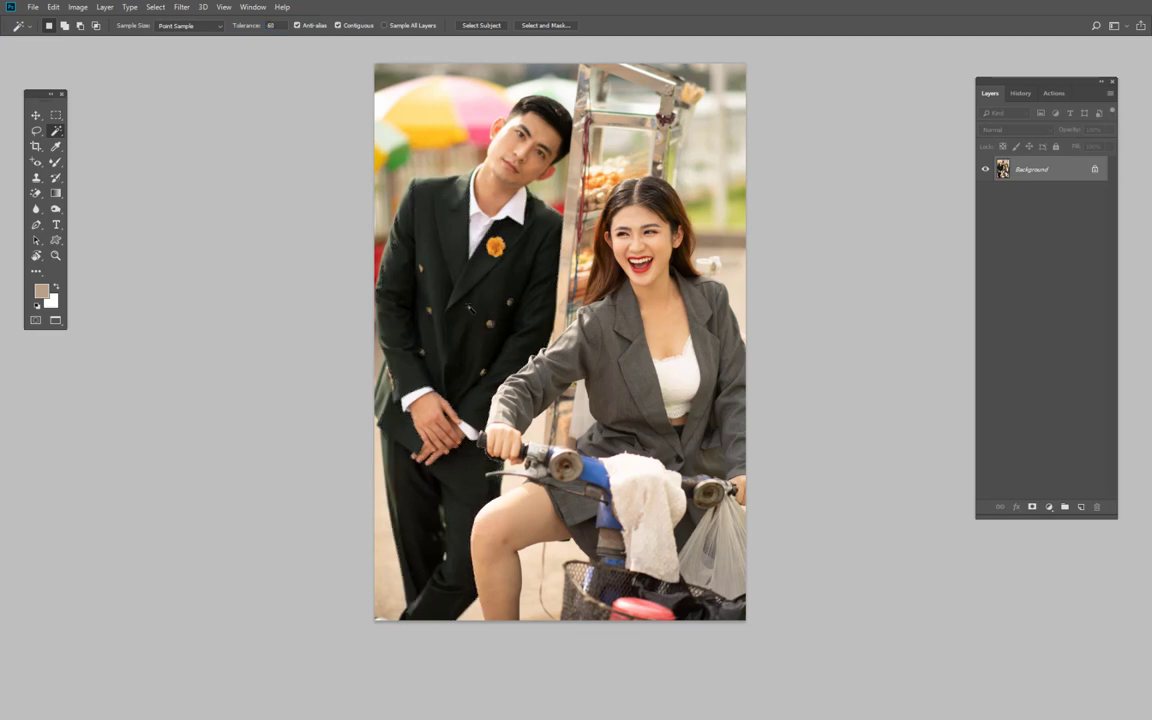
click(422, 275)
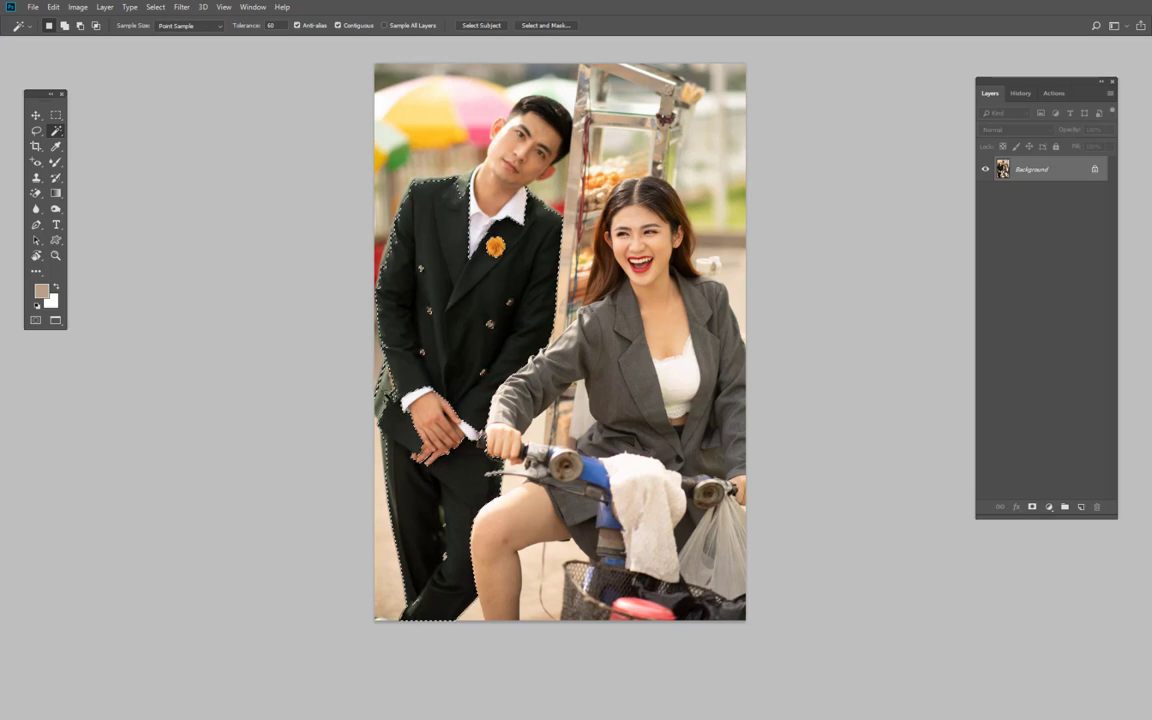
shift+click(395, 200)
shift+click(530, 112)
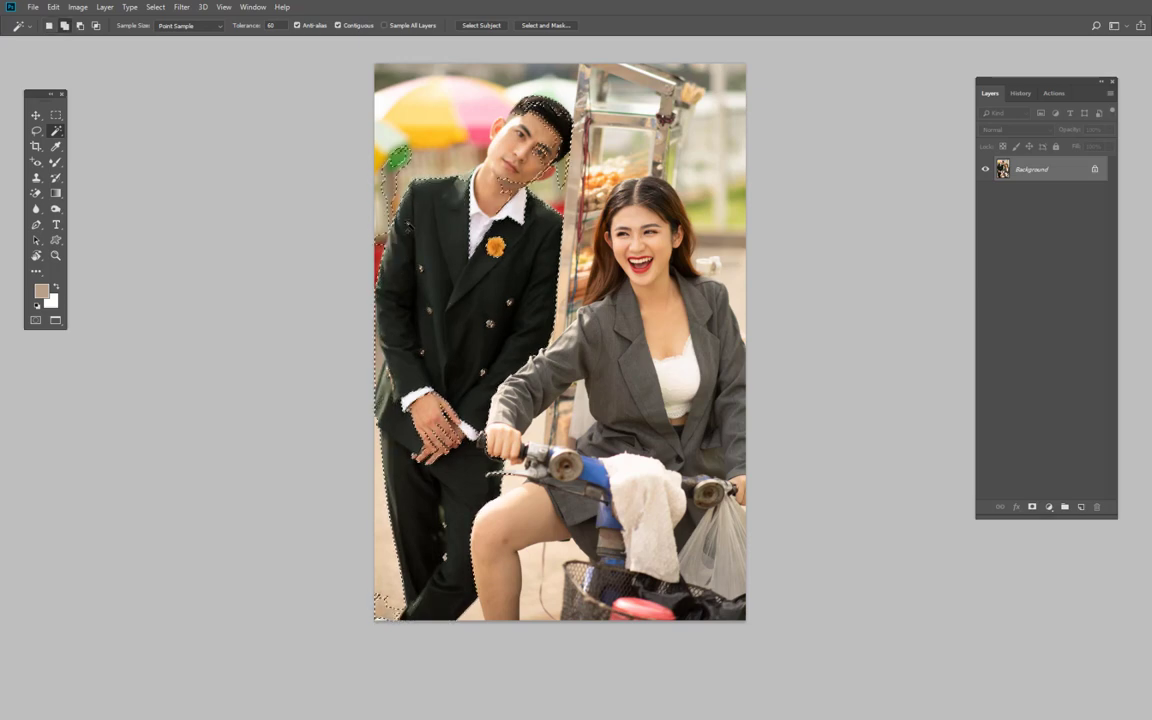
key(ctrl+d)
text(30)
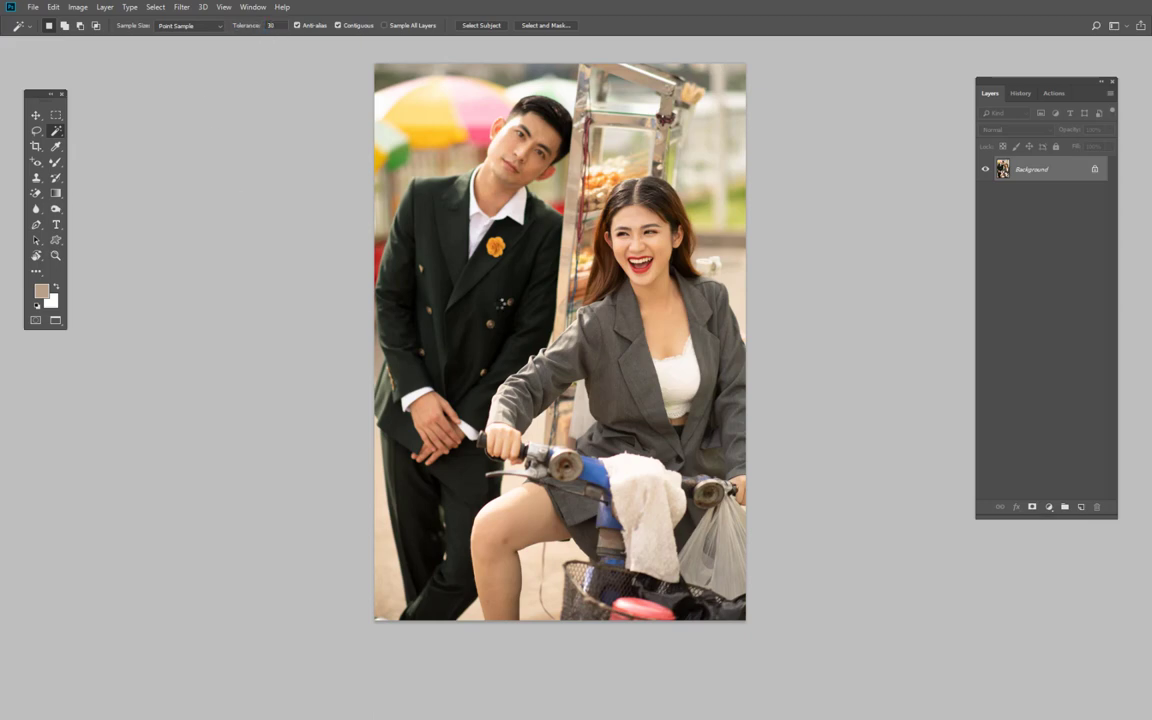
click(475, 328)
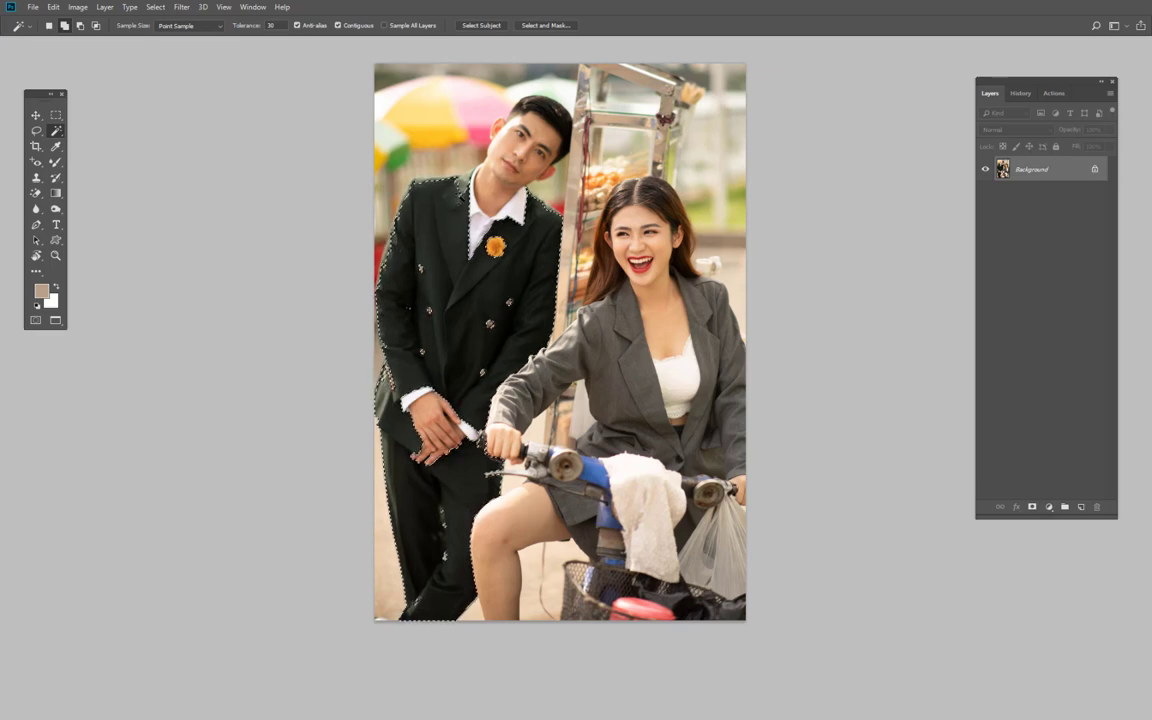
click(64, 25)
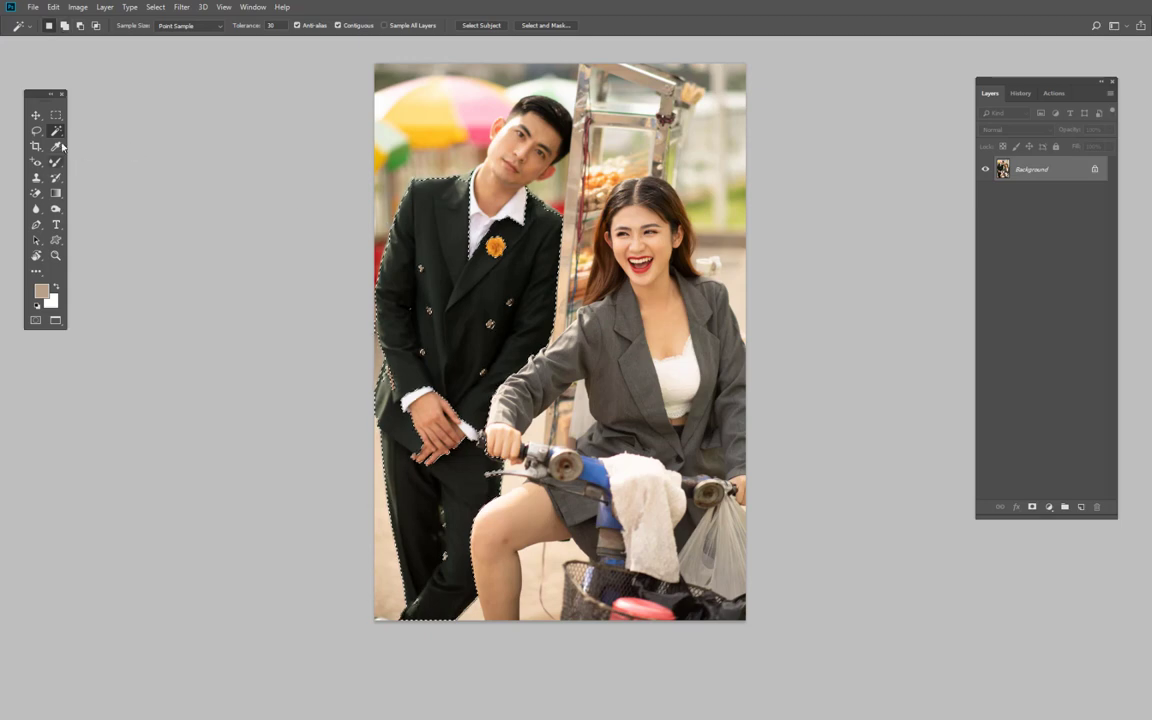
right_click(56, 130)
key(ctrl+d)
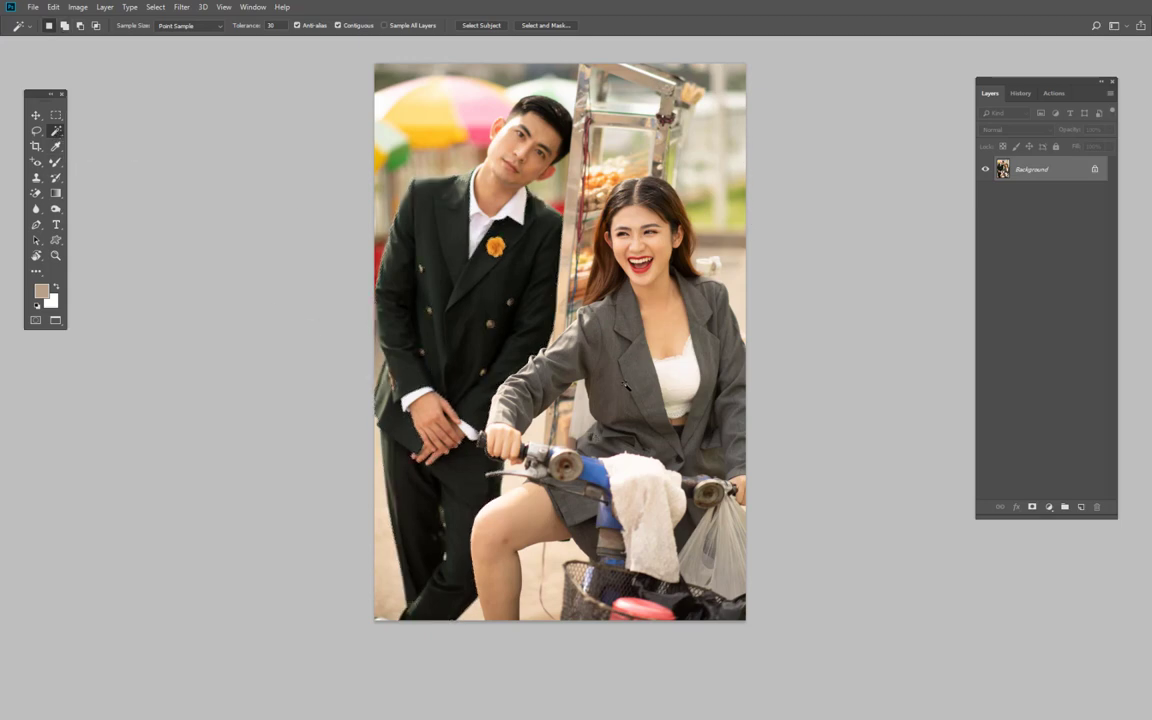
- Select the woman's grey jacket, adding its remaining textured patches
click(624, 385)
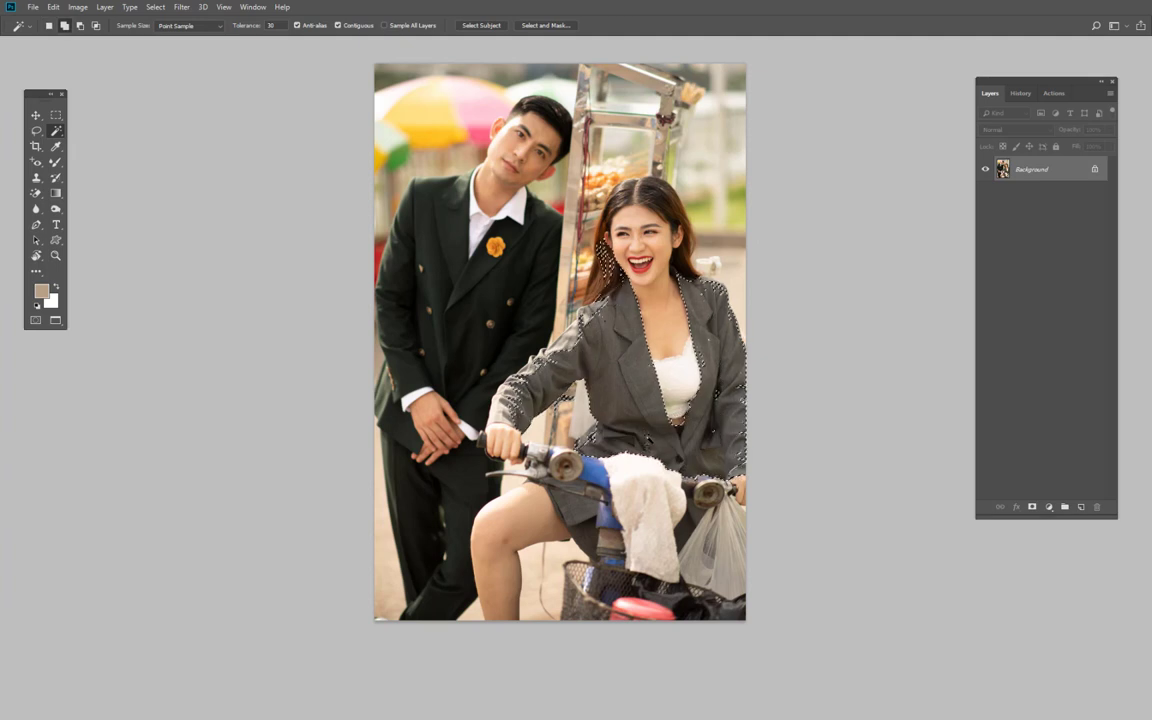
key(ctrl+d)
click(632, 398)
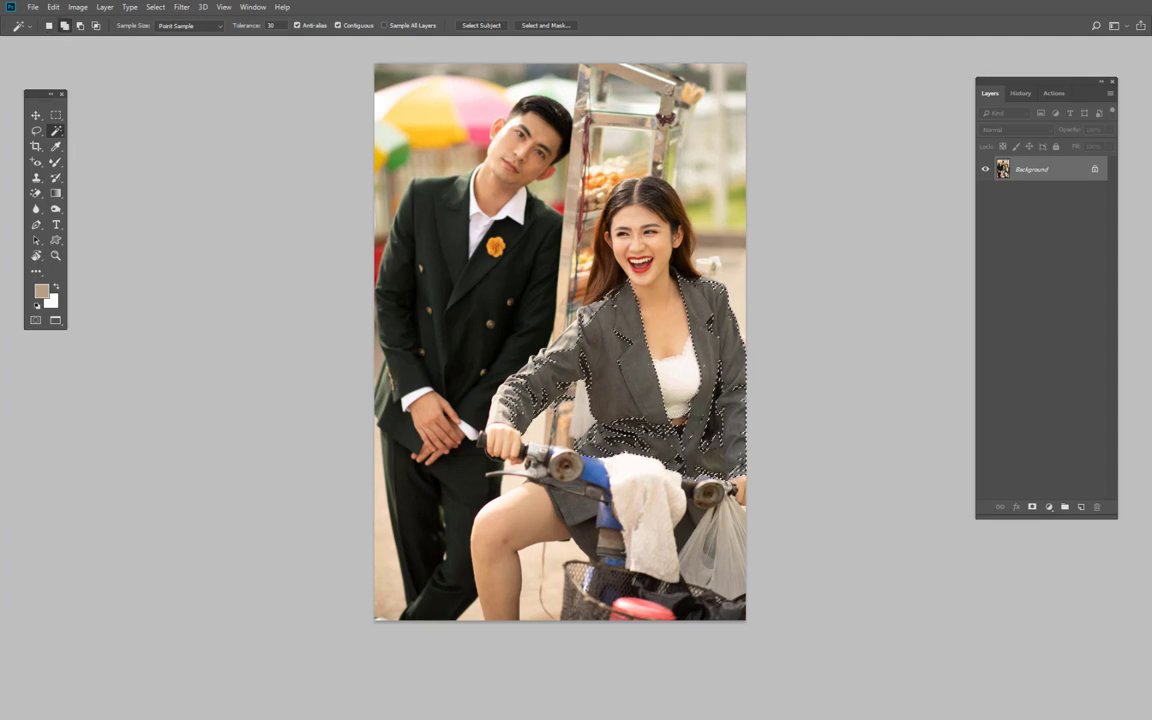
shift+click(635, 350)
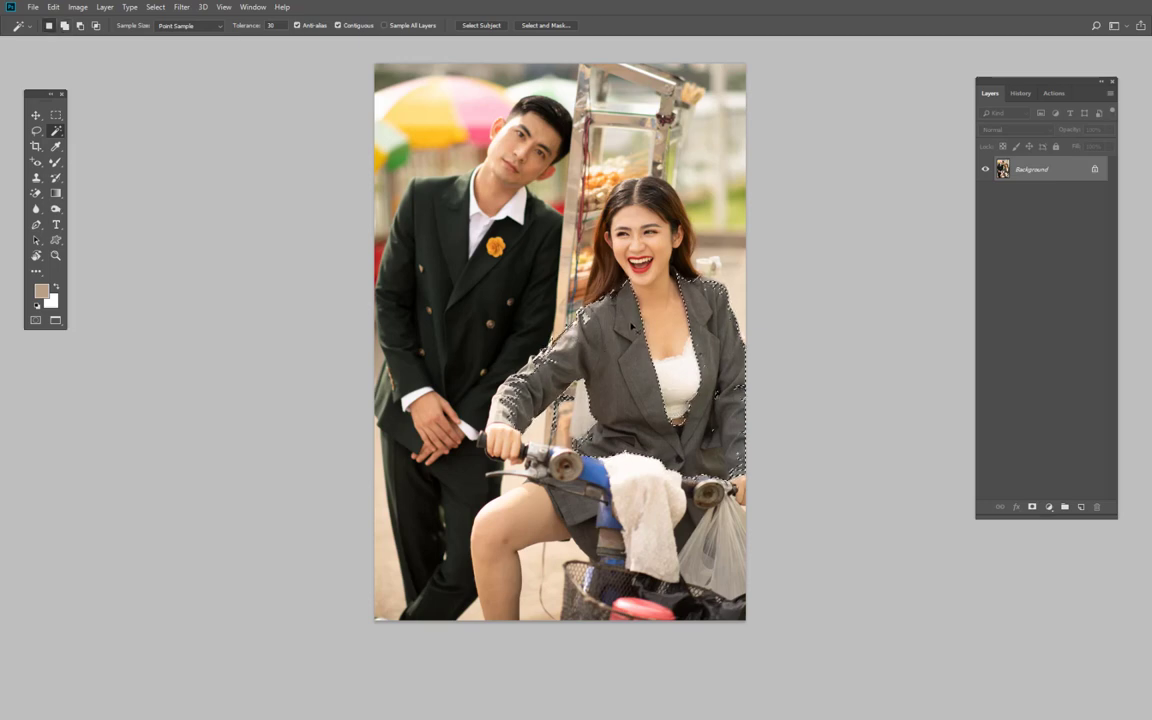
- Deselect the jacket and switch to the Eyedropper tool
scroll(632, 325, up, 2)
scroll(632, 325, up, 1)
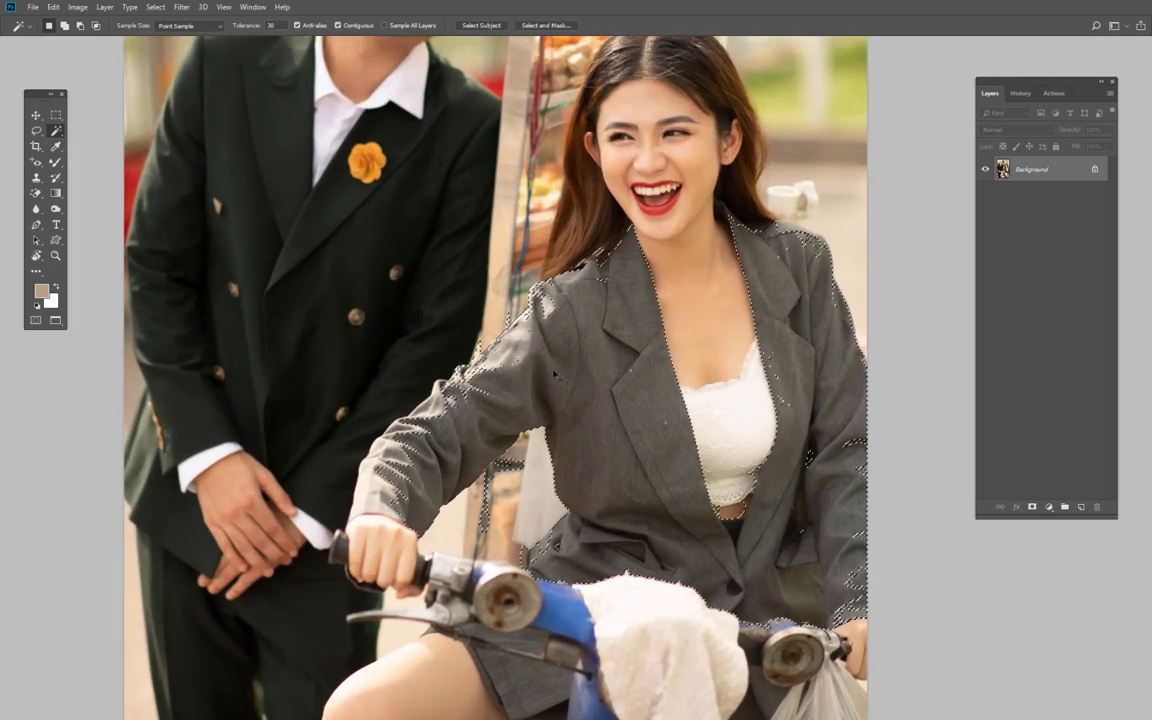
key(ctrl+d)
right_click(57, 136)
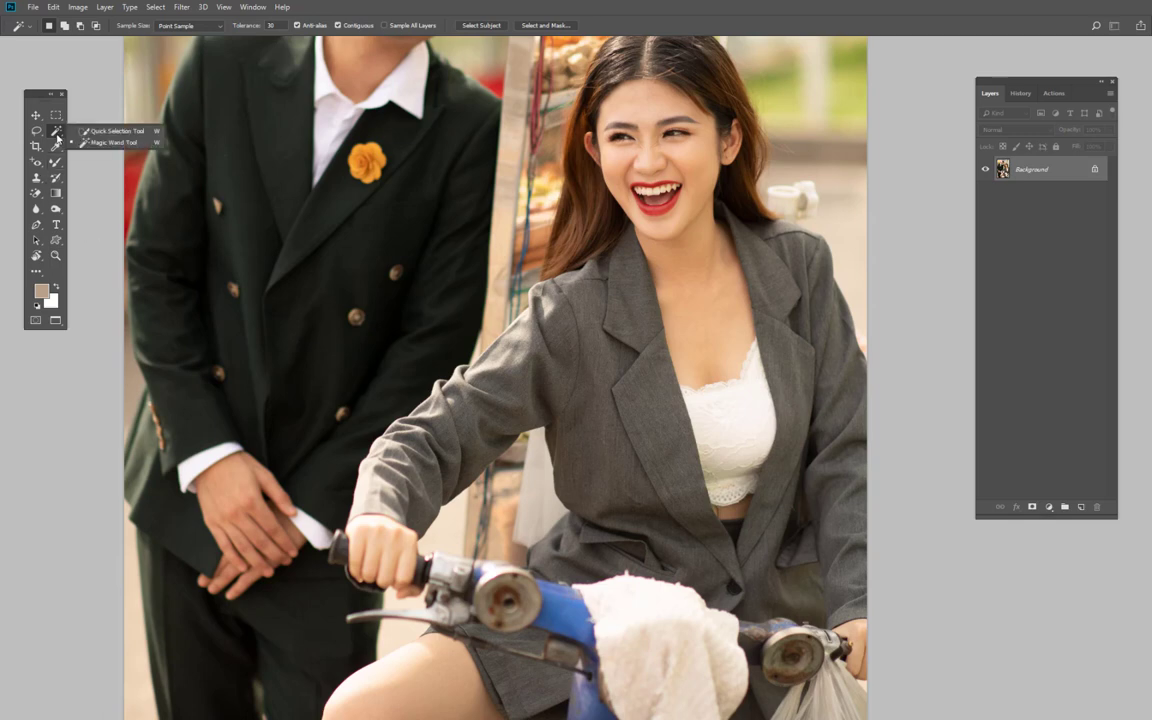
click(57, 147)
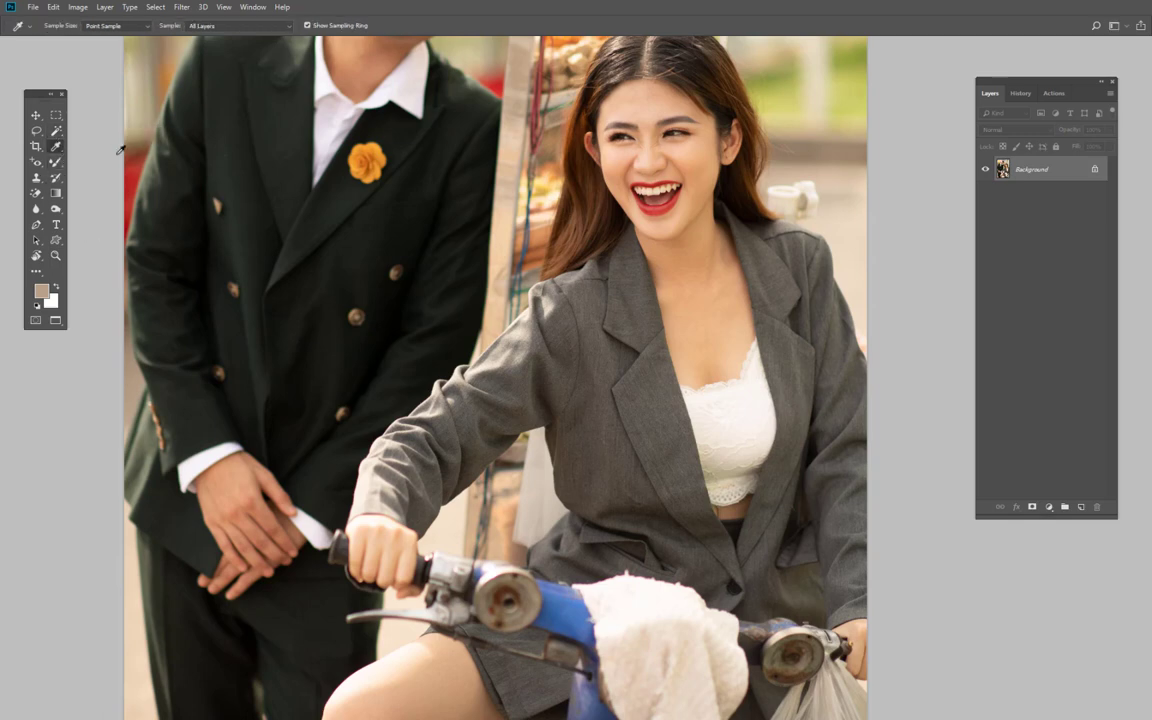
- Sample the man's skin tone and suit darks, checking each in the Color Picker
scroll(527, 356, up, 5)
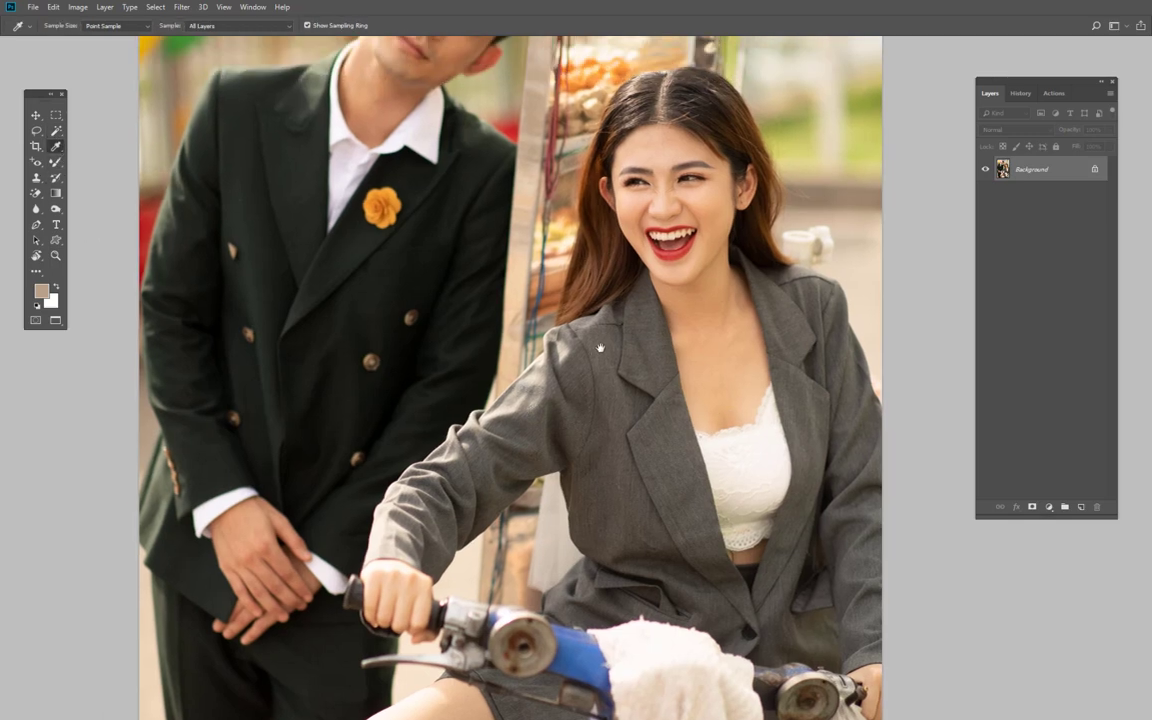
click(698, 258)
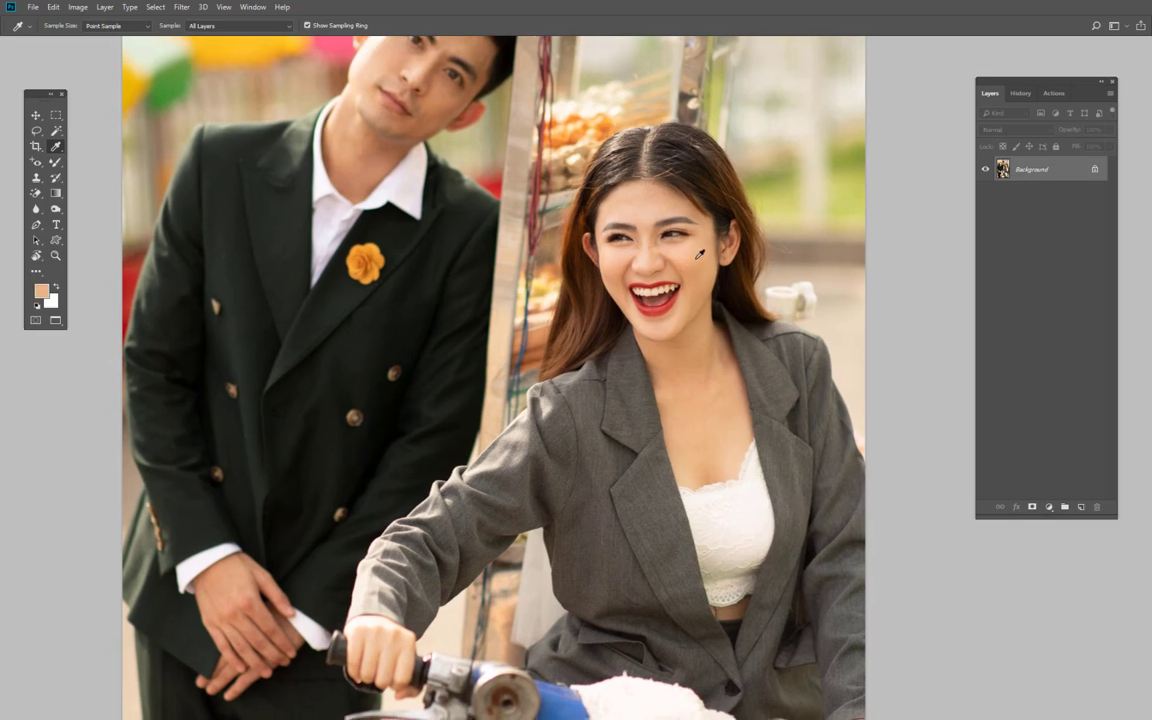
click(38, 293)
key(Escape)
click(165, 226)
click(40, 290)
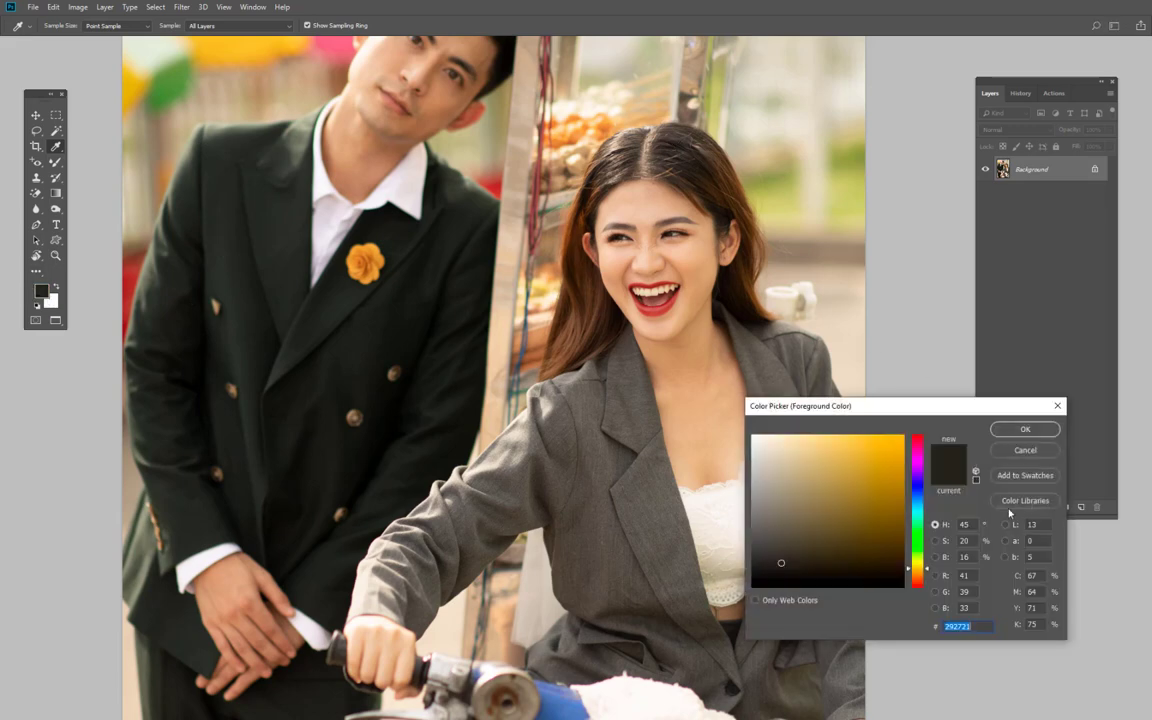
click(1018, 452)
click(232, 281)
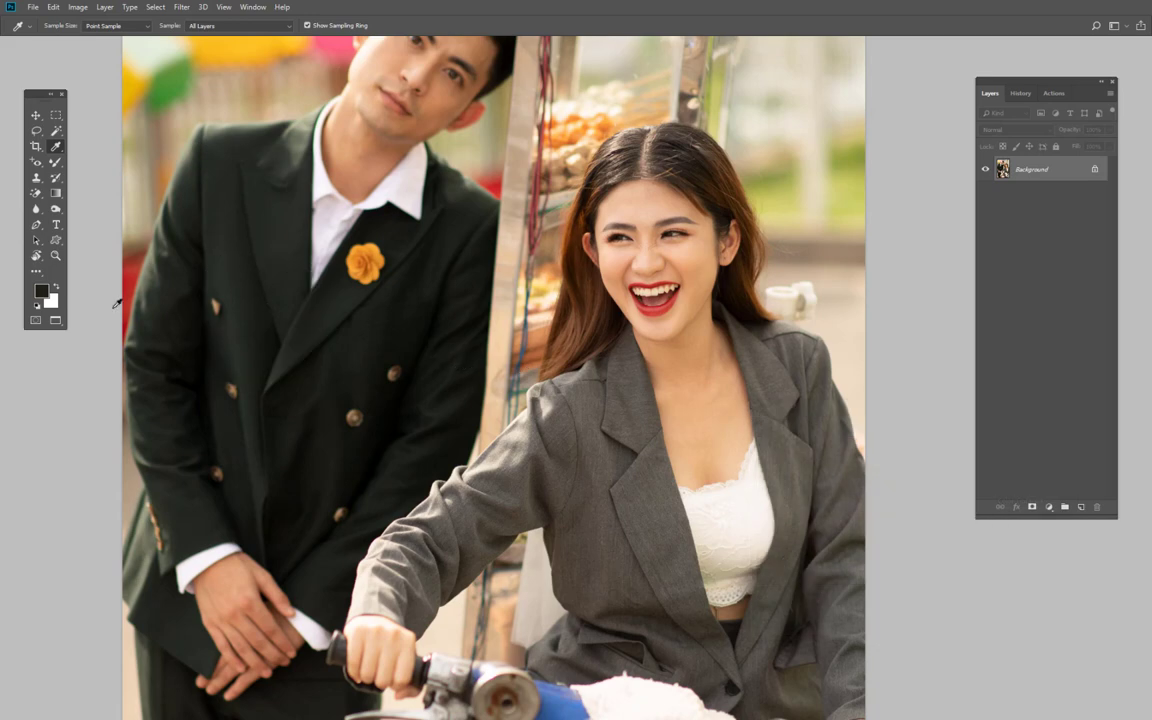
click(41, 291)
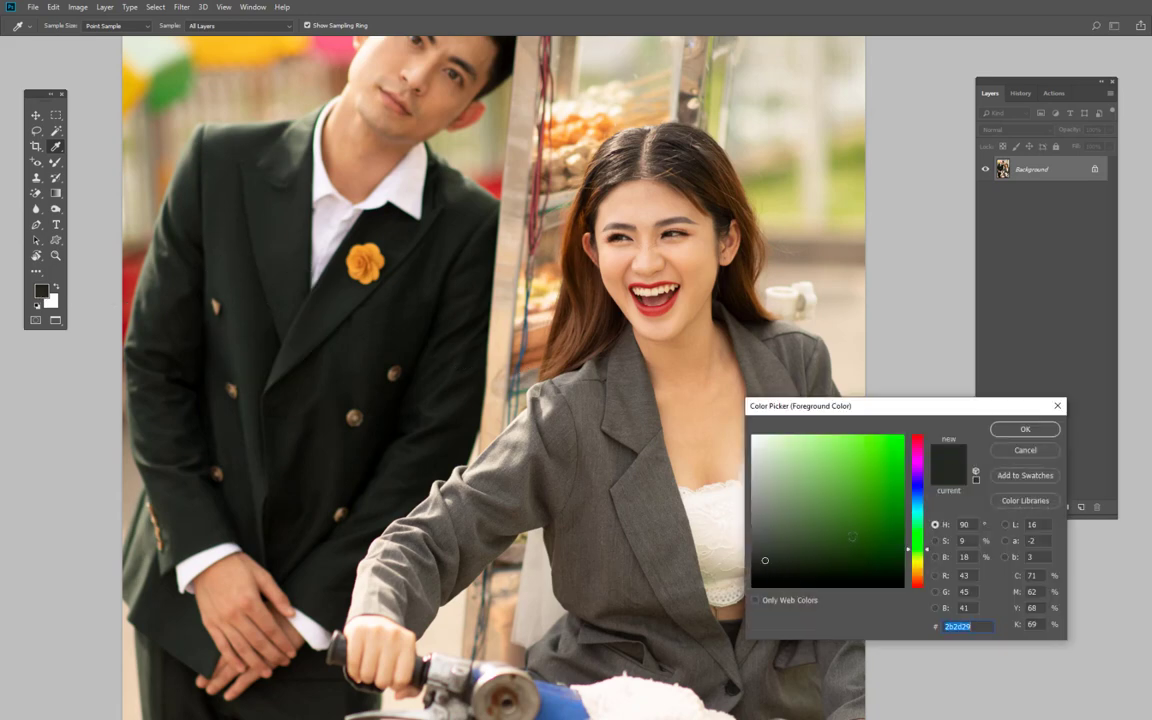
click(1025, 451)
- Sample the woman's red lips and orange brooch, ending on the umbrella's light yellow
click(660, 306)
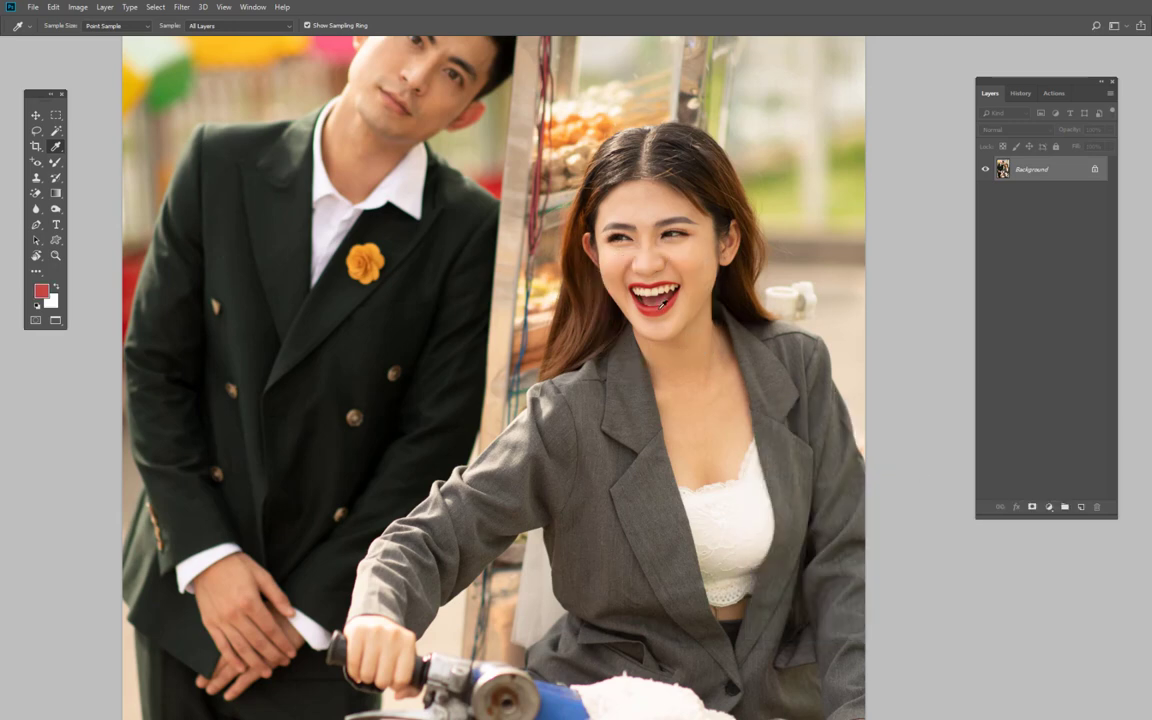
click(41, 291)
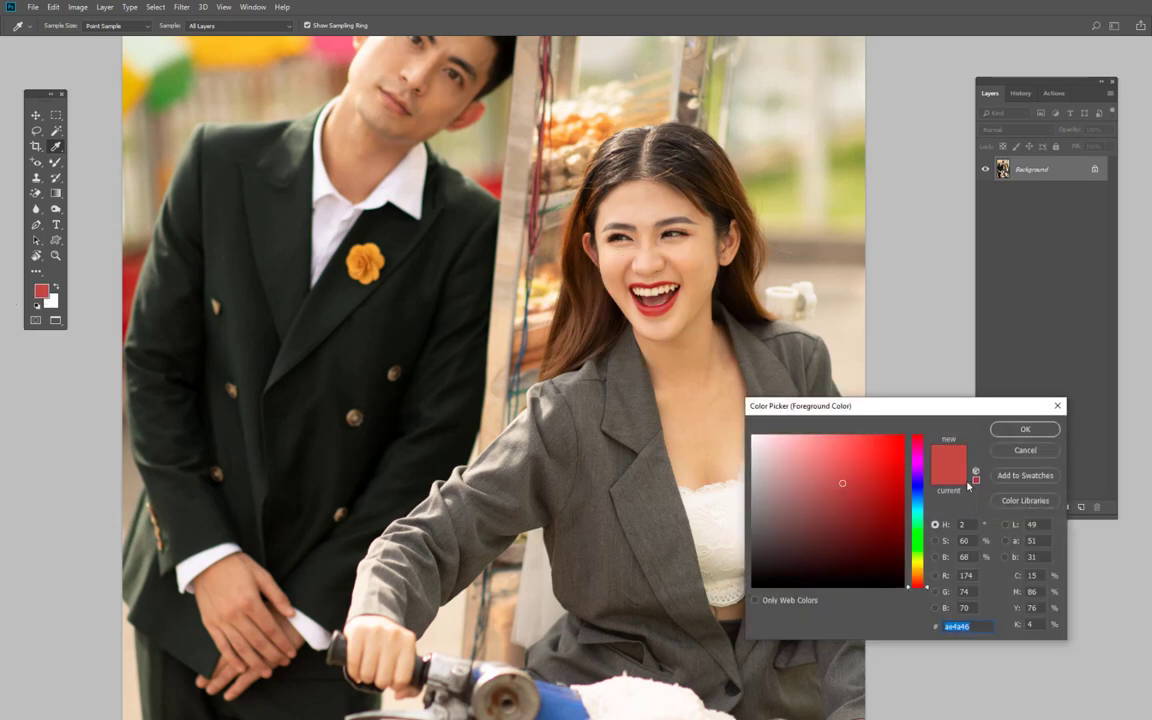
key(Return)
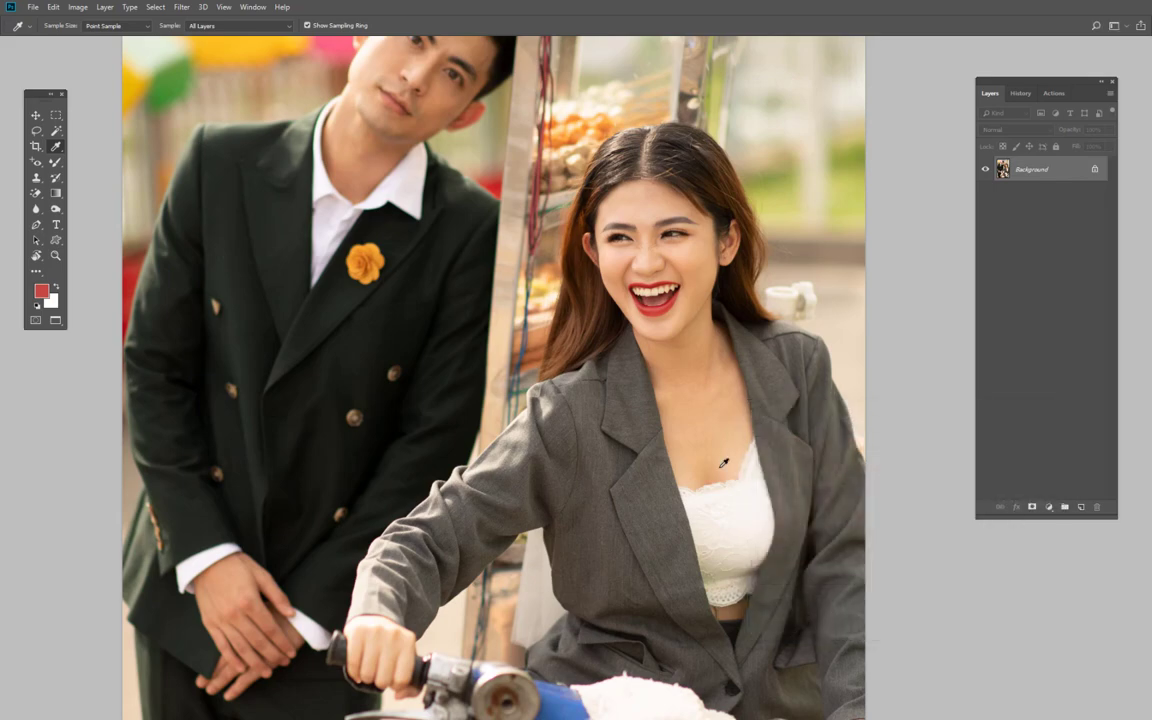
click(378, 260)
scroll(350, 295, up, 5)
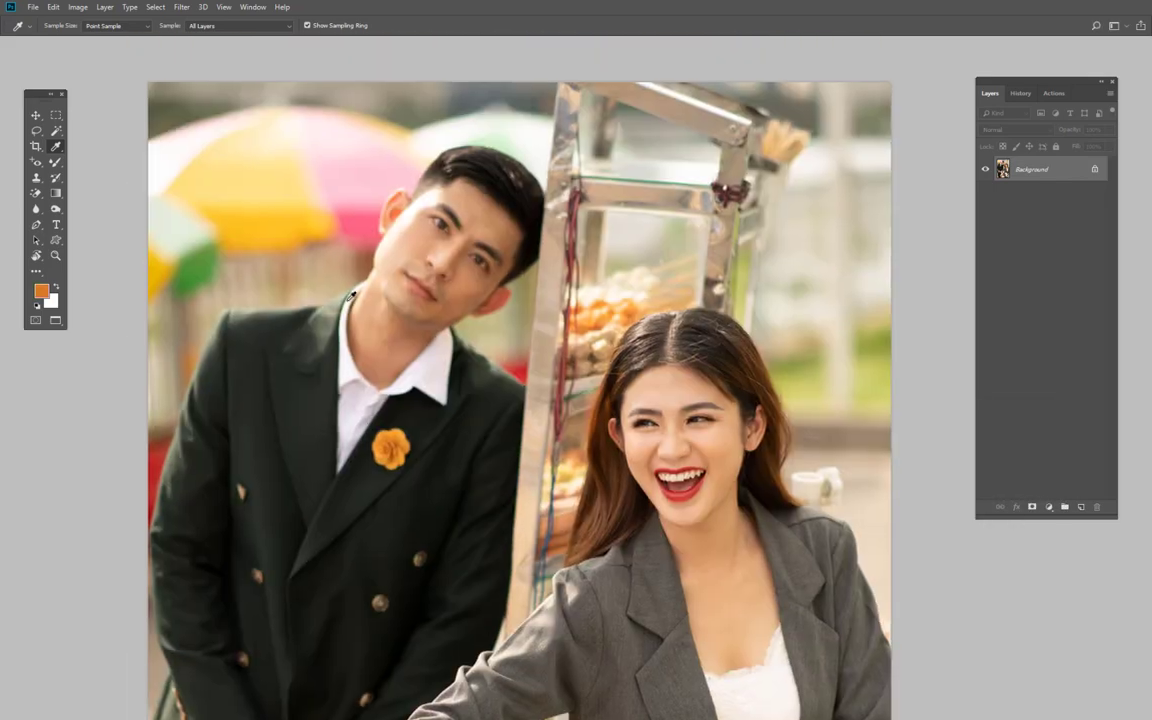
click(277, 191)
drag(531, 485, 373, 288)
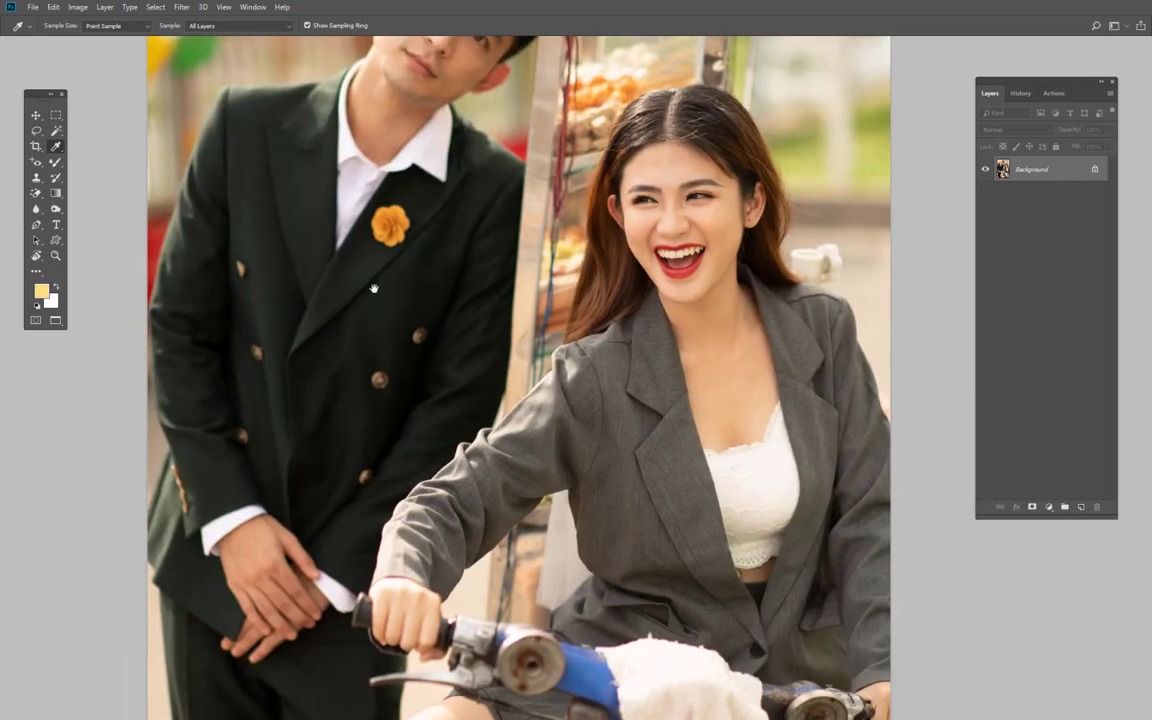
right_click(56, 148)
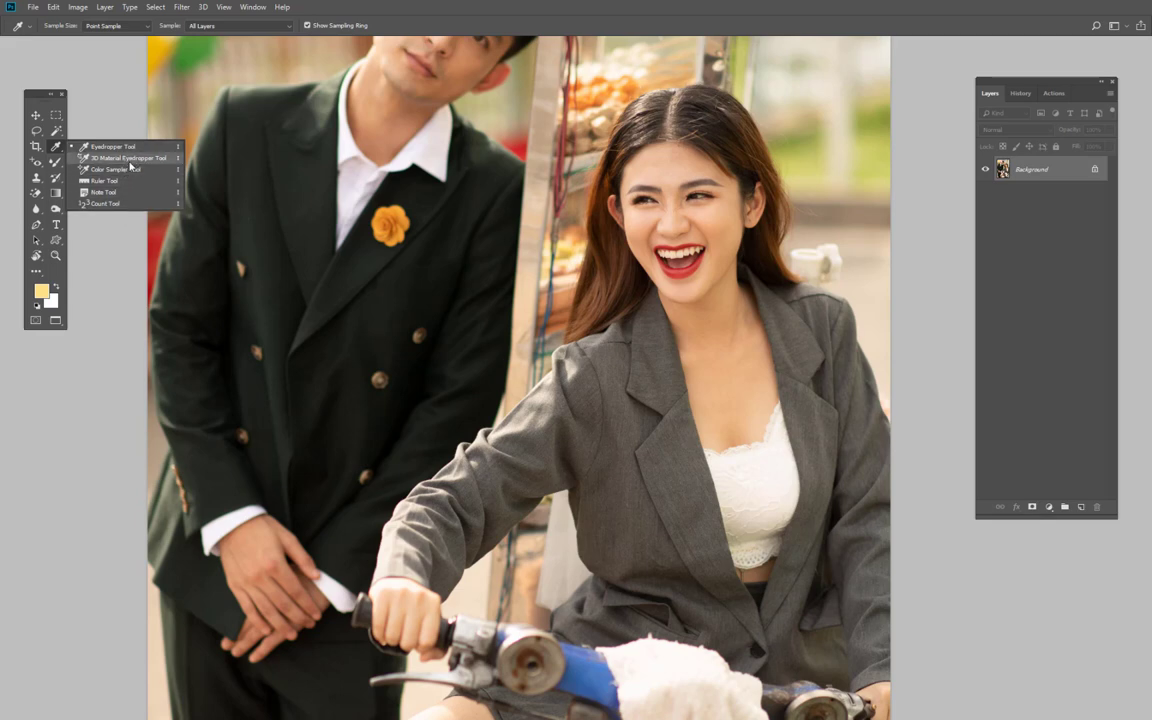
- Move from the eyedropper variants to the standard Brush tool
key(Escape)
key(shift+i)
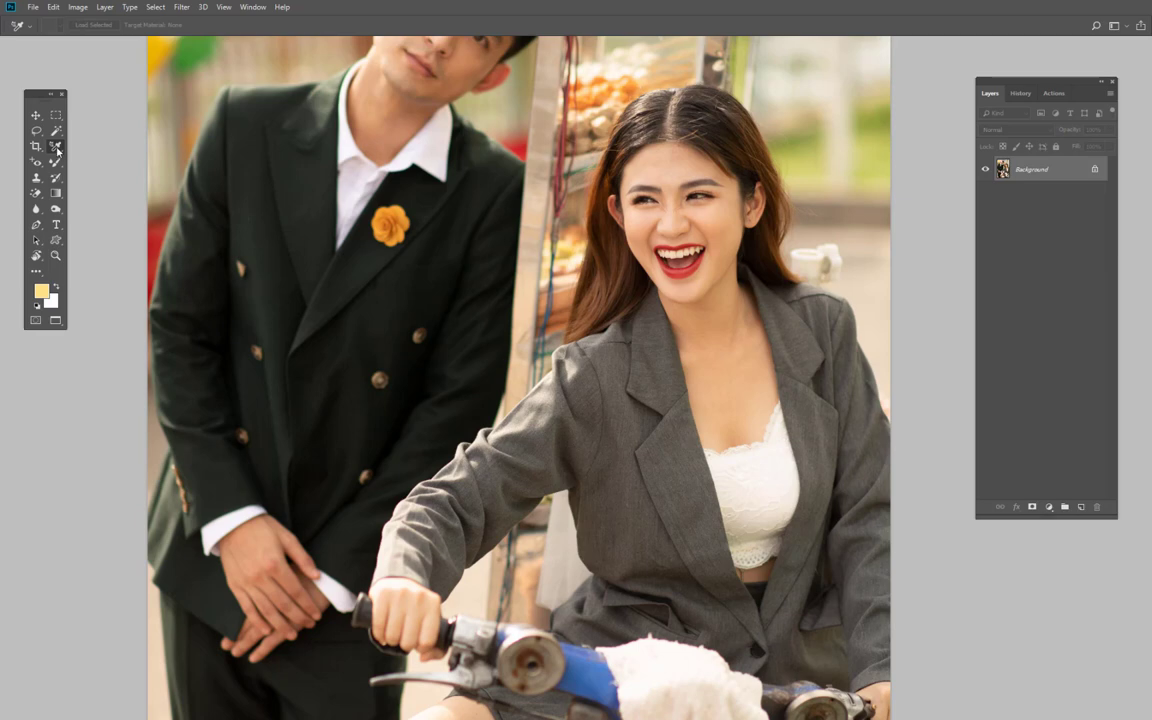
right_click(57, 151)
click(77, 147)
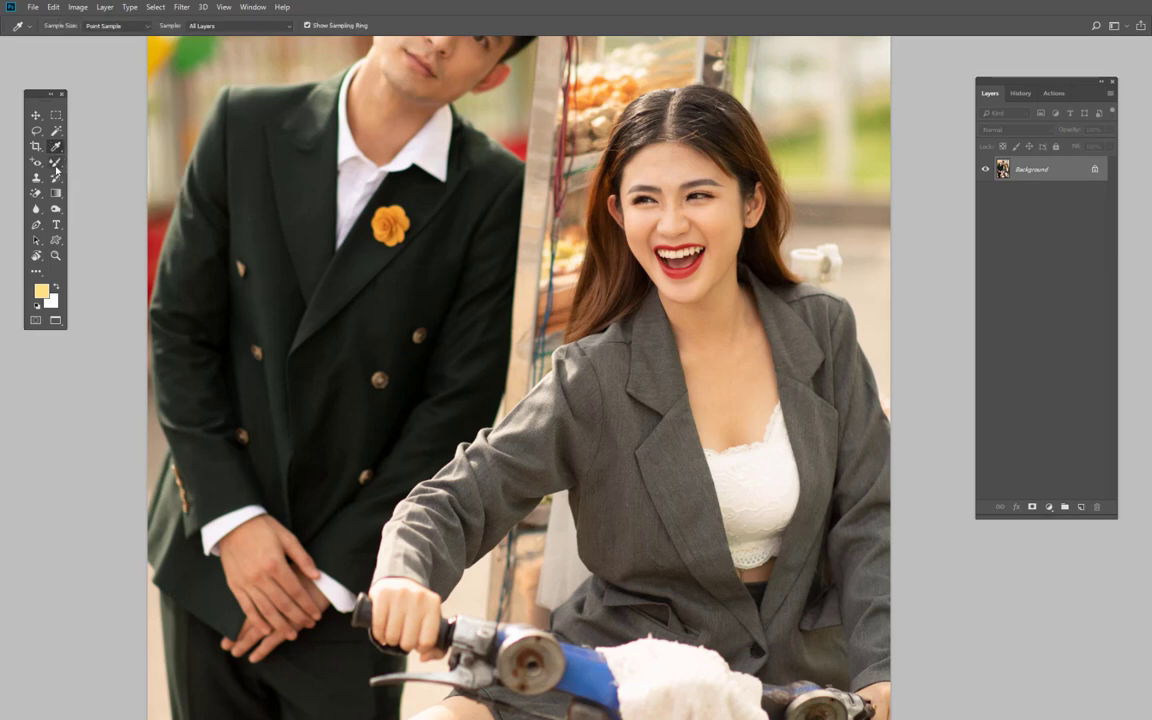
click(56, 165)
right_click(56, 165)
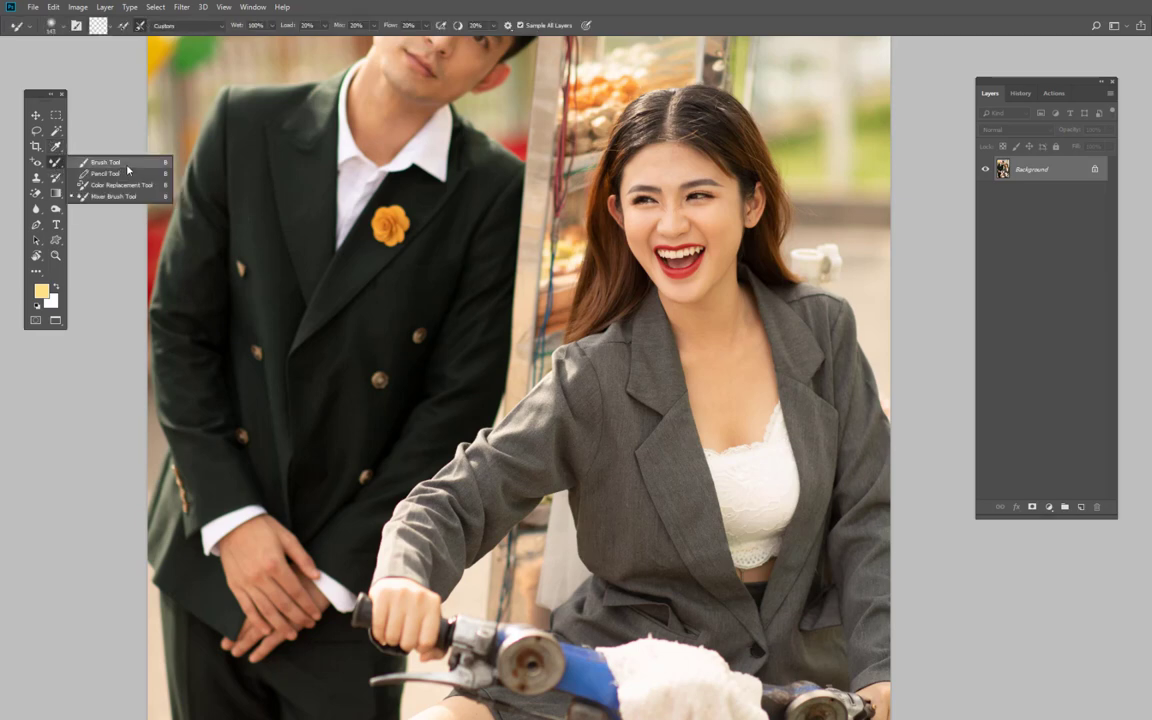
click(108, 162)
- Paint test yellow strokes, undo them, and delete the duplicated Layer 1
drag(262, 230, 638, 229)
key(ctrl+z)
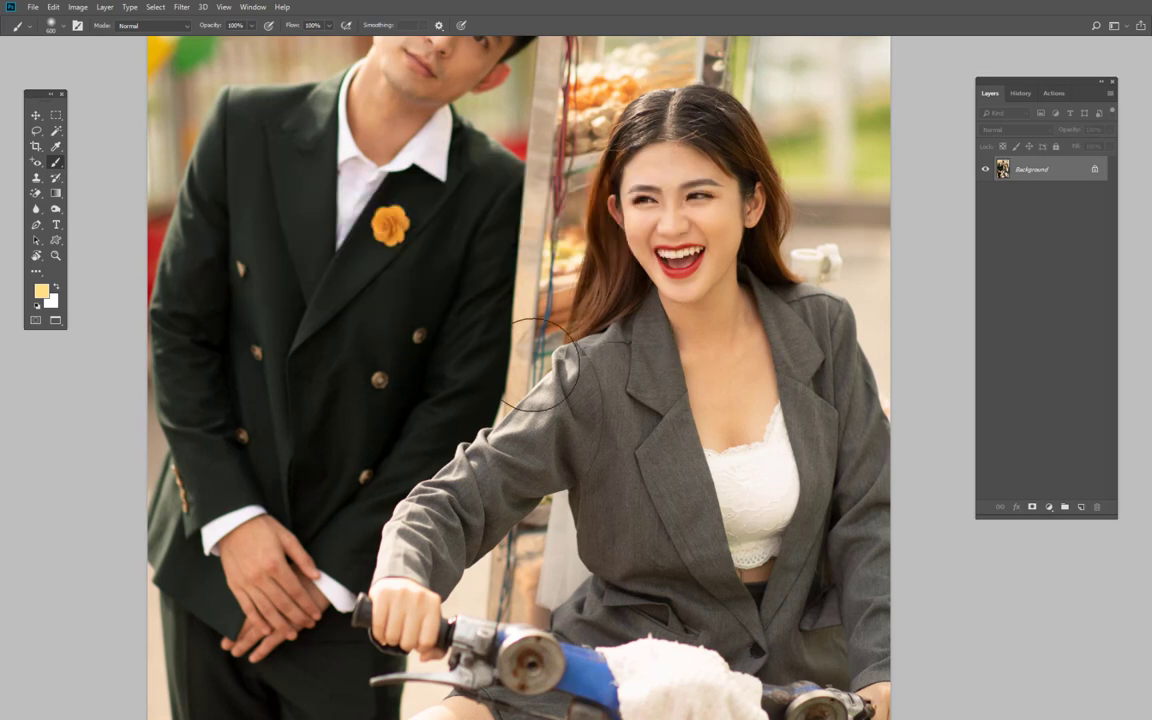
key(ctrl+minus)
drag(480, 433, 496, 393)
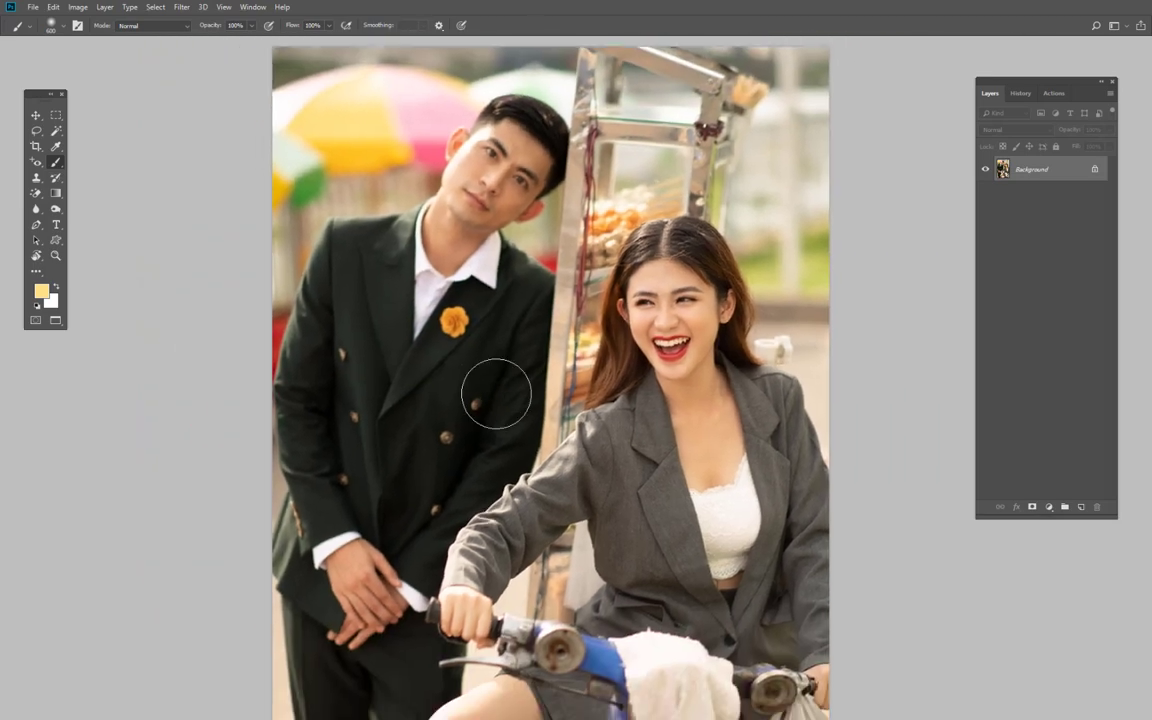
right_click(56, 162)
click(100, 162)
drag(560, 160, 406, 437)
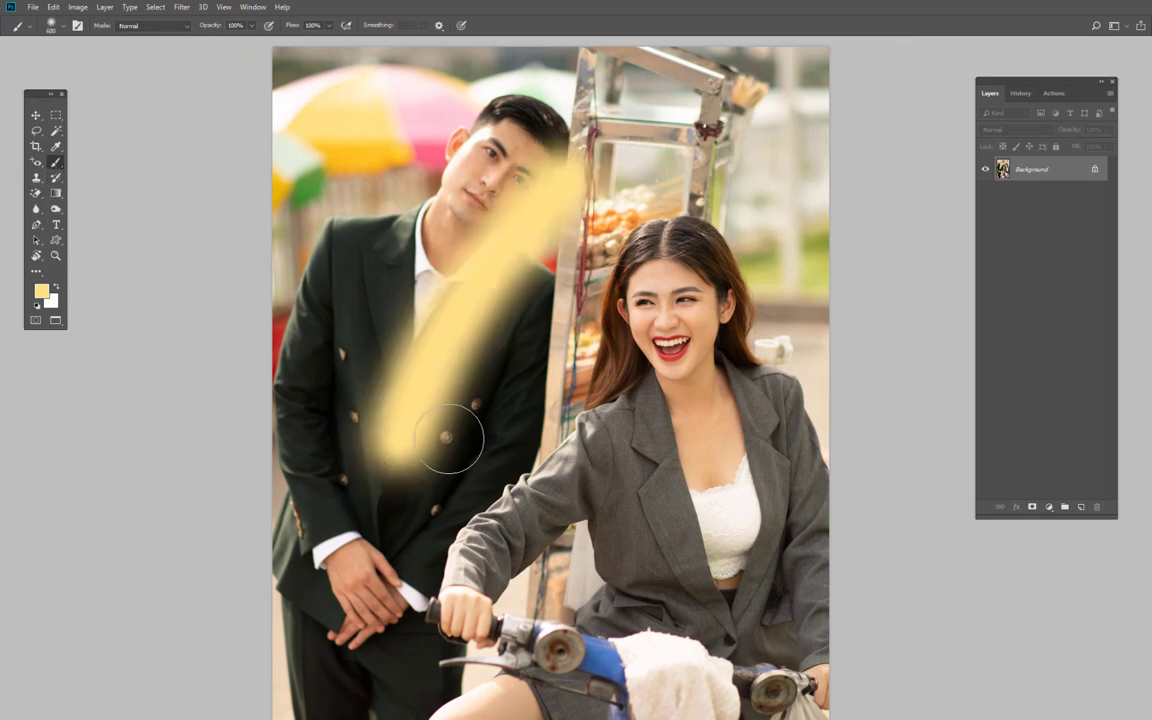
key(ctrl+z)
key(ctrl+j)
mouse_move(585, 110)
mouse_down()
mouse_move(285, 292)
mouse_move(476, 373)
mouse_up()
key(ctrl+z)
key(ctrl+z)
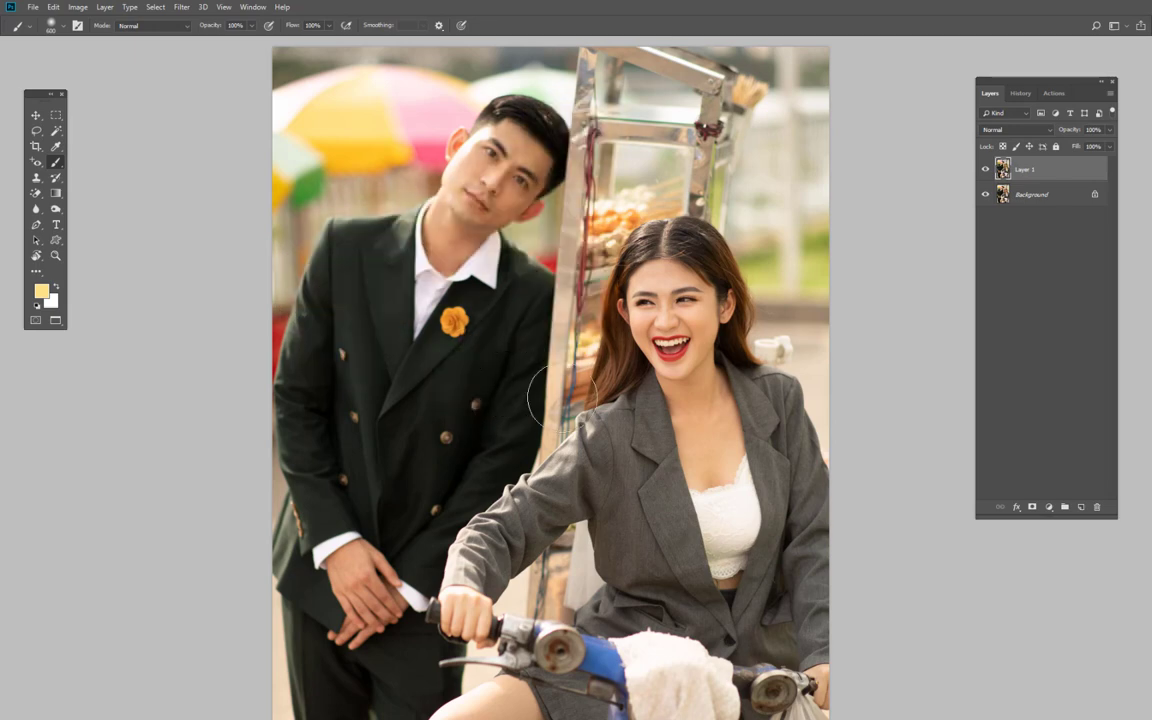
drag(1060, 169, 1096, 507)
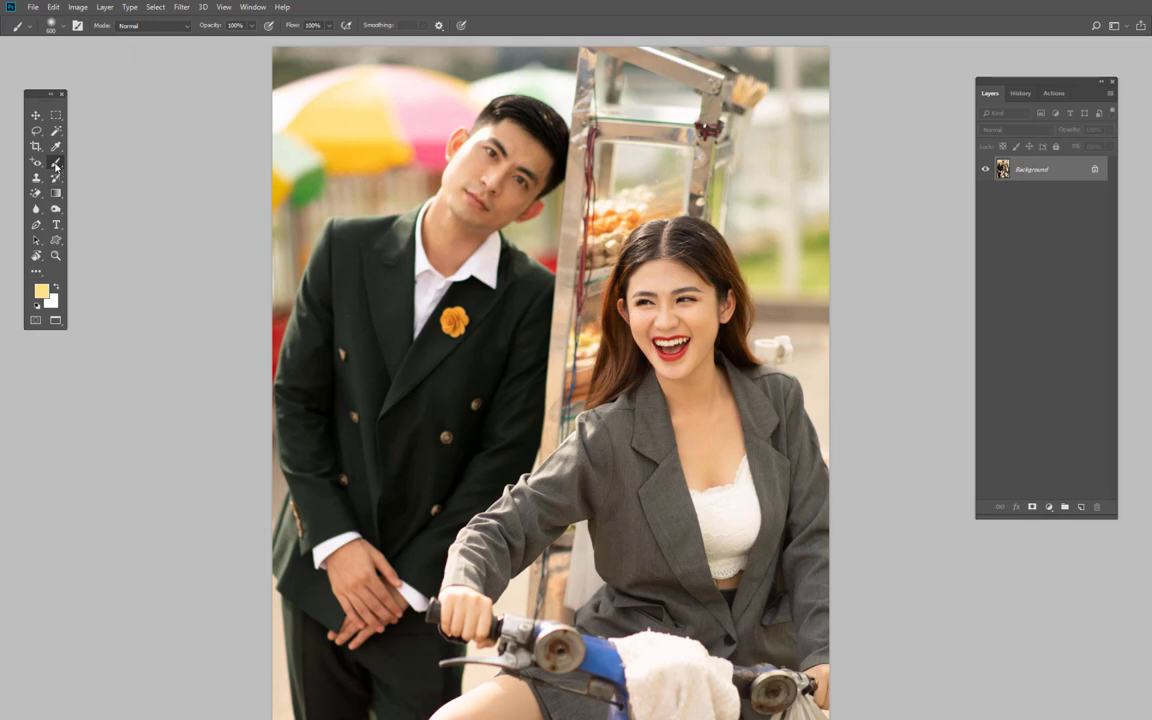
- Try a Quick Mask selection over the man's face, then deselect
key(d)
key(q)
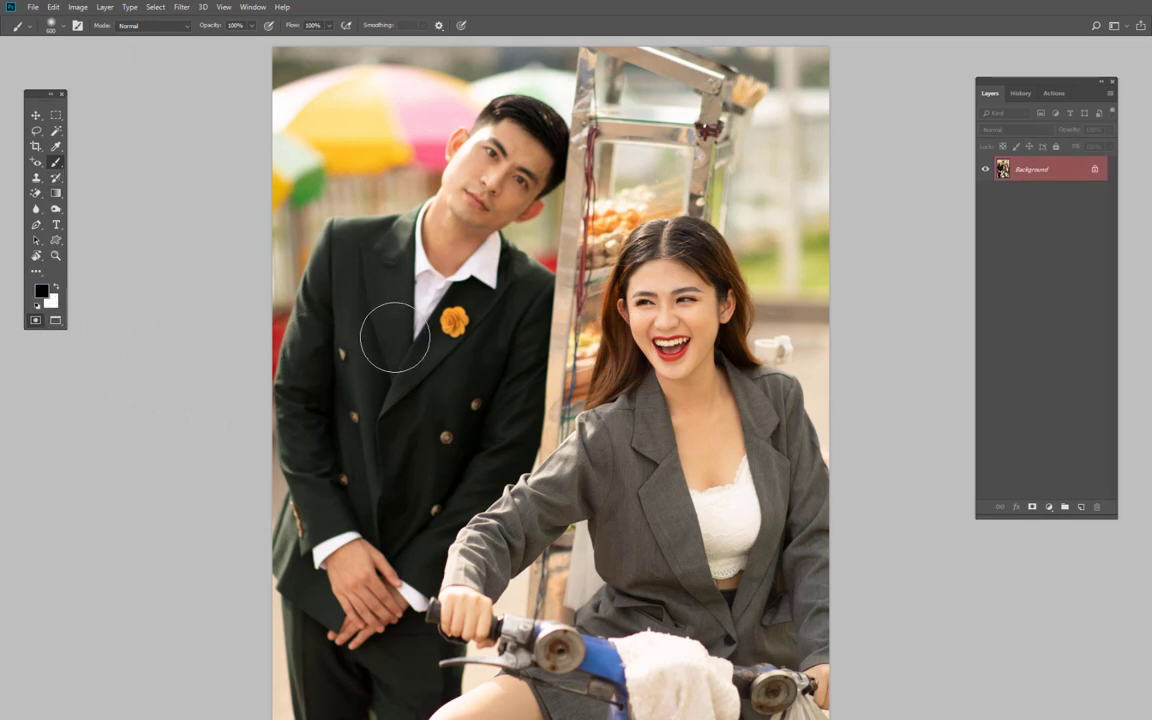
mouse_move(465, 140)
mouse_down()
mouse_move(490, 205)
mouse_move(405, 440)
mouse_up()
key(q)
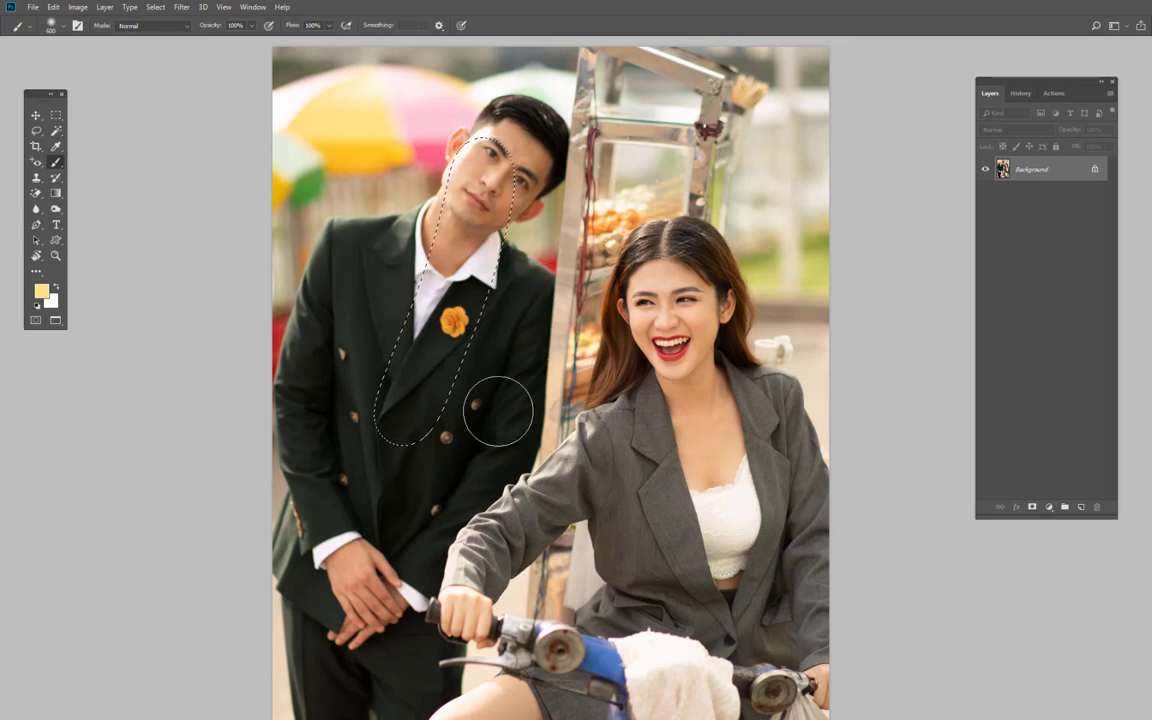
key(ctrl+d)
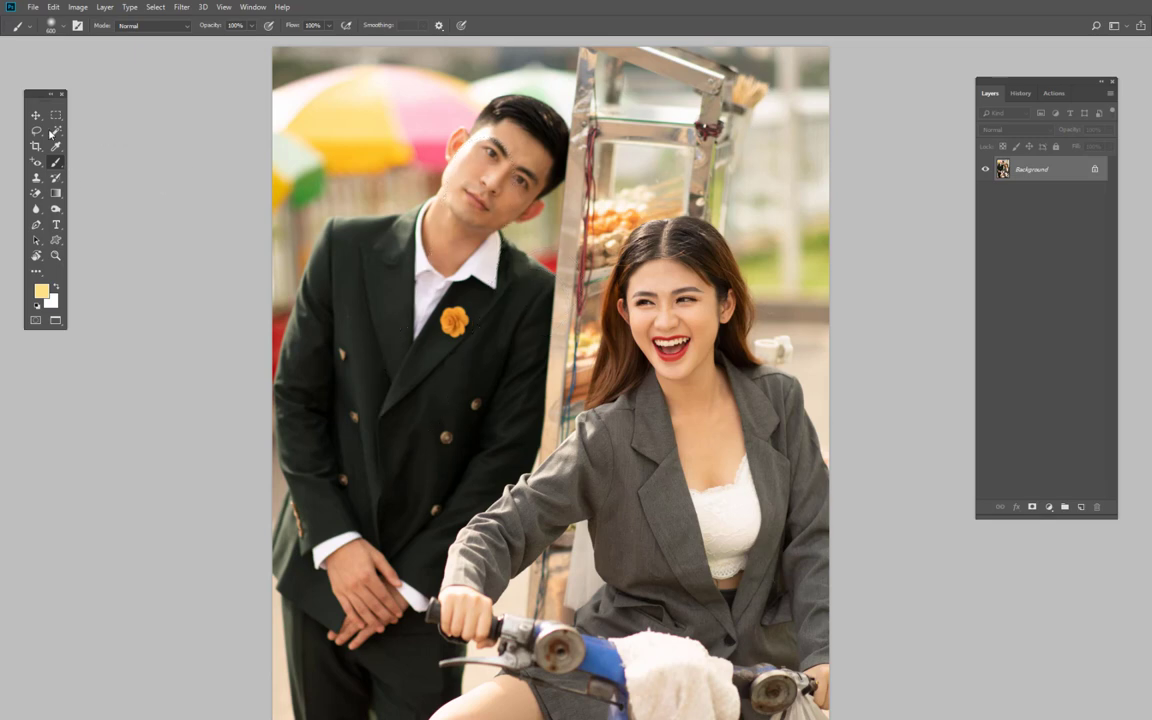
- Paint test yellow strokes down the man and across both people, undoing each
click(56, 115)
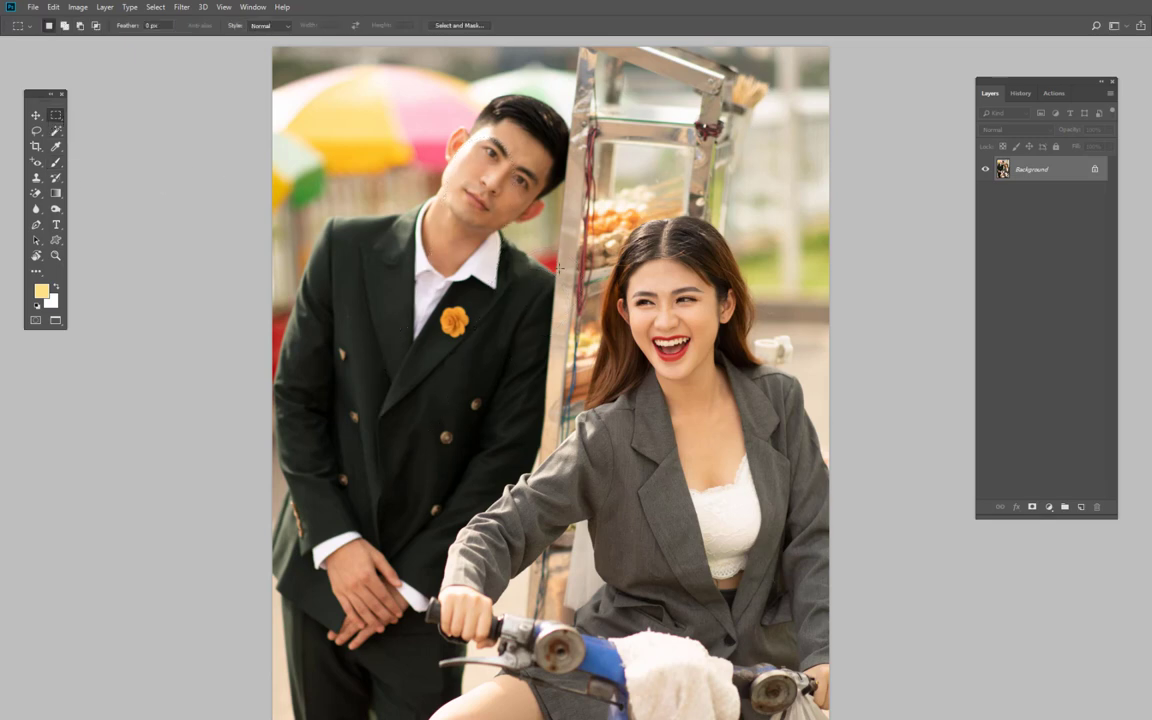
key(b)
drag(440, 160, 460, 480)
key(ctrl+z)
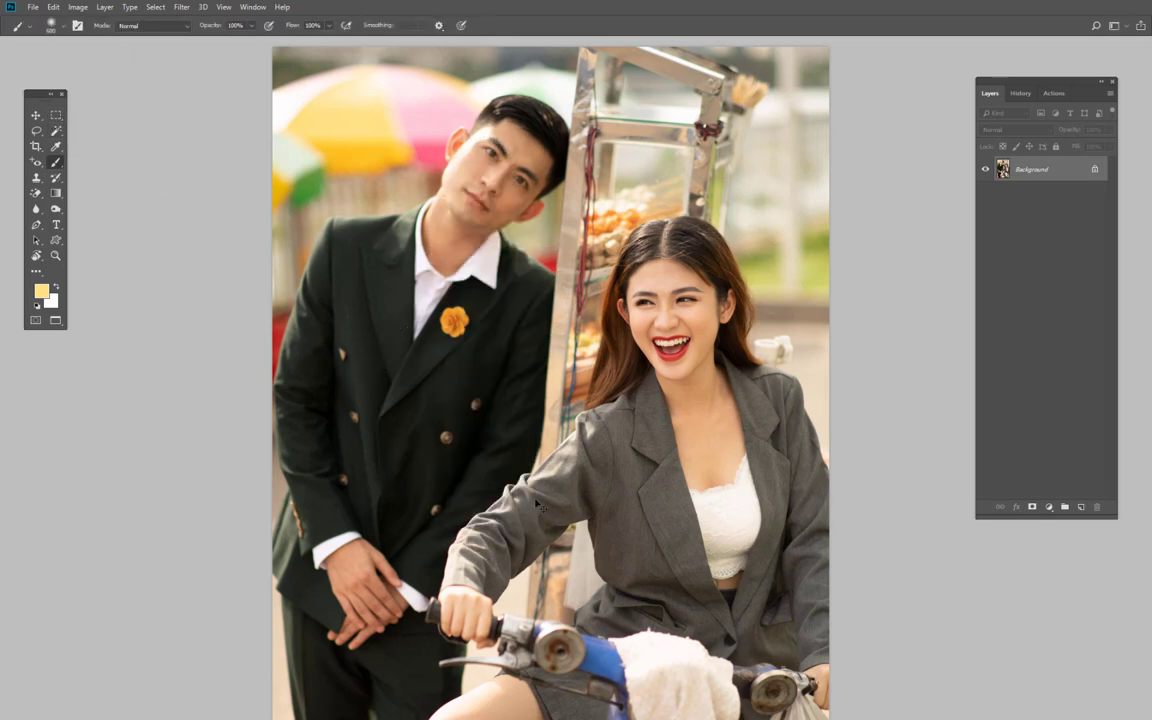
mouse_move(600, 333)
mouse_down()
mouse_move(365, 660)
mouse_move(746, 522)
mouse_up()
key(ctrl+z)
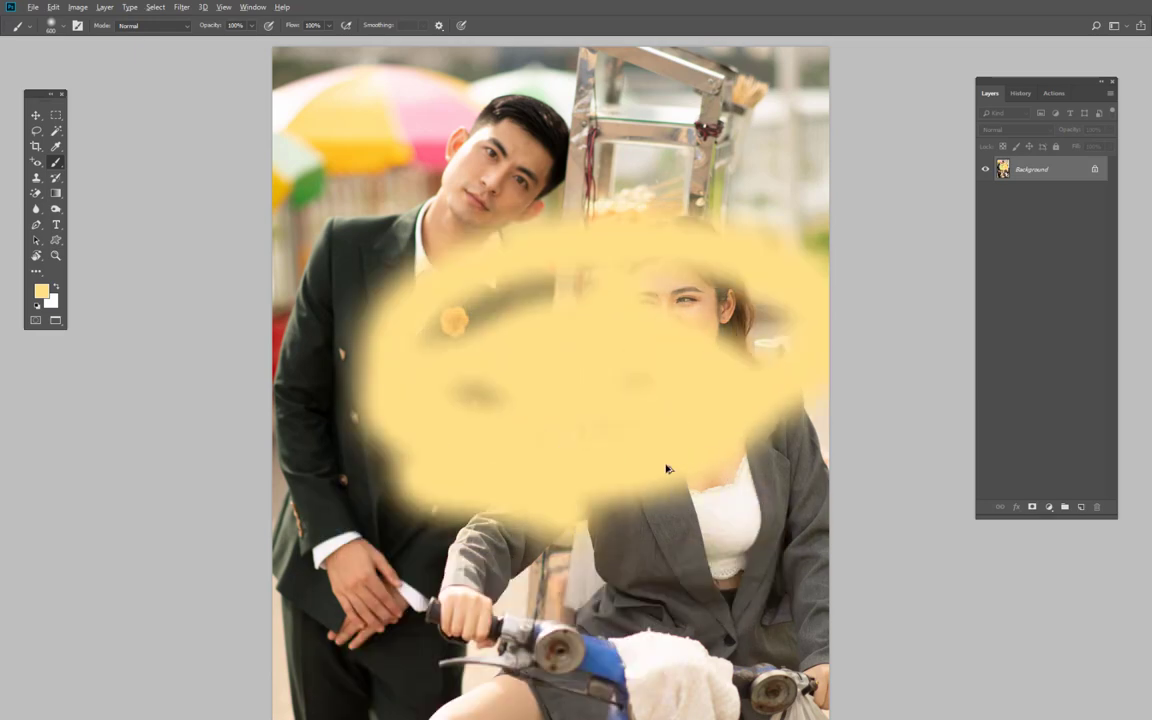
key(ctrl+z)
- Open the bride photo TK9_8862.NEF as a new document
key(ctrl+minus)
drag(548, 144, 458, 440)
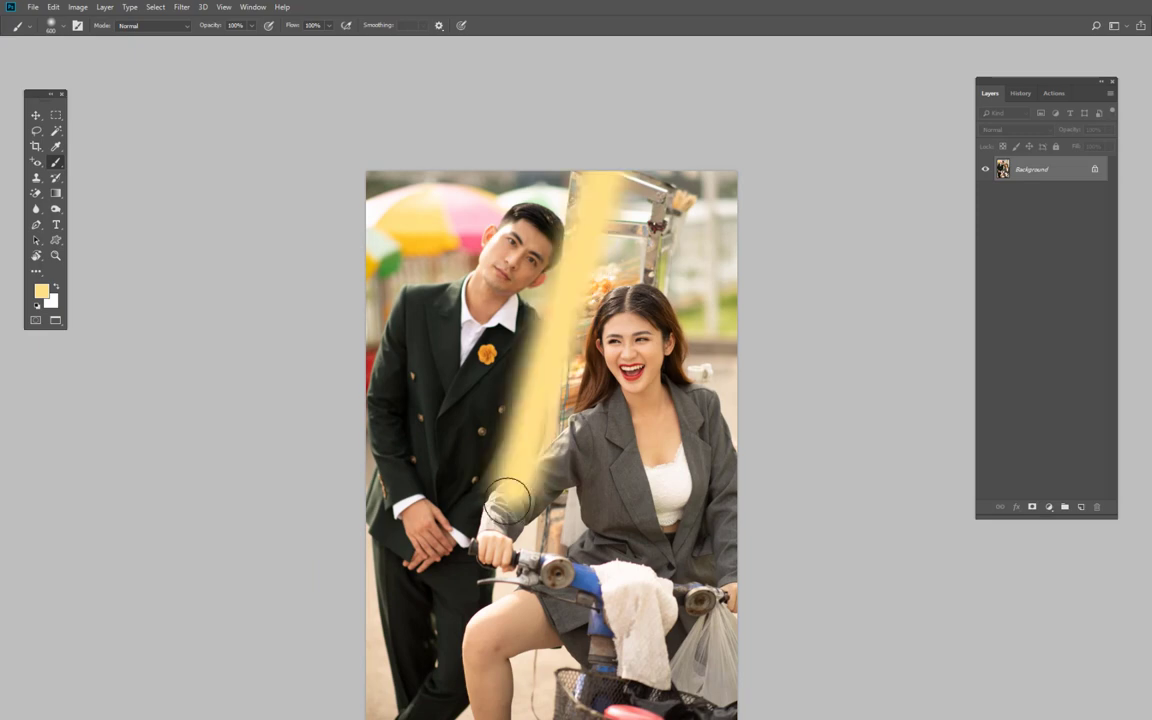
key(ctrl+z)
key(ctrl+plus)
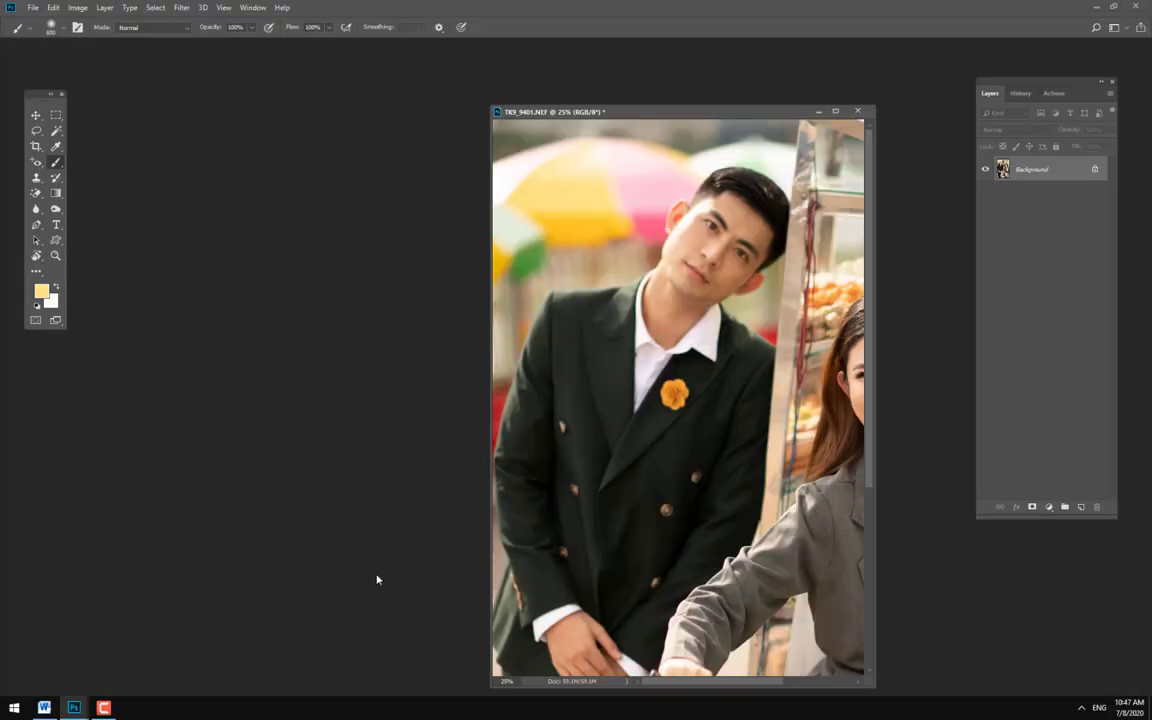
key(ctrl+o)
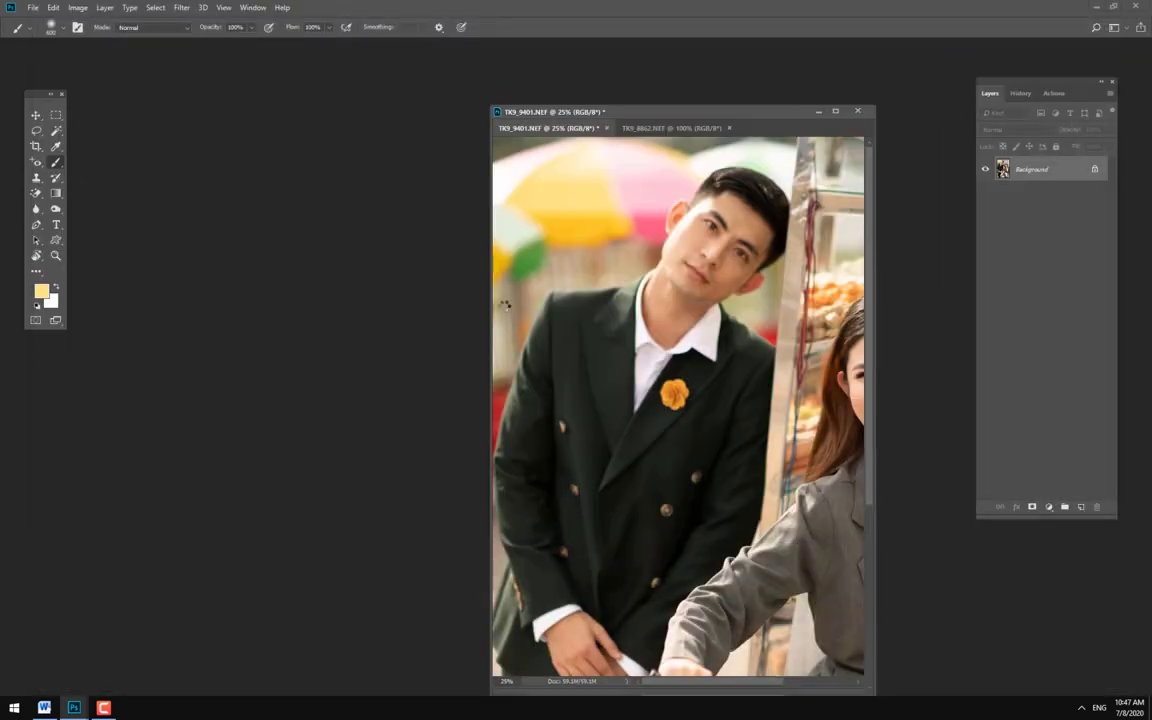
mouse_move(676, 103)
mouse_down()
mouse_move(333, 103)
mouse_move(527, 134)
mouse_move(573, 128)
mouse_up()
- View the bride photo full-screen and sample its grey backdrop as foreground colour
key(f)
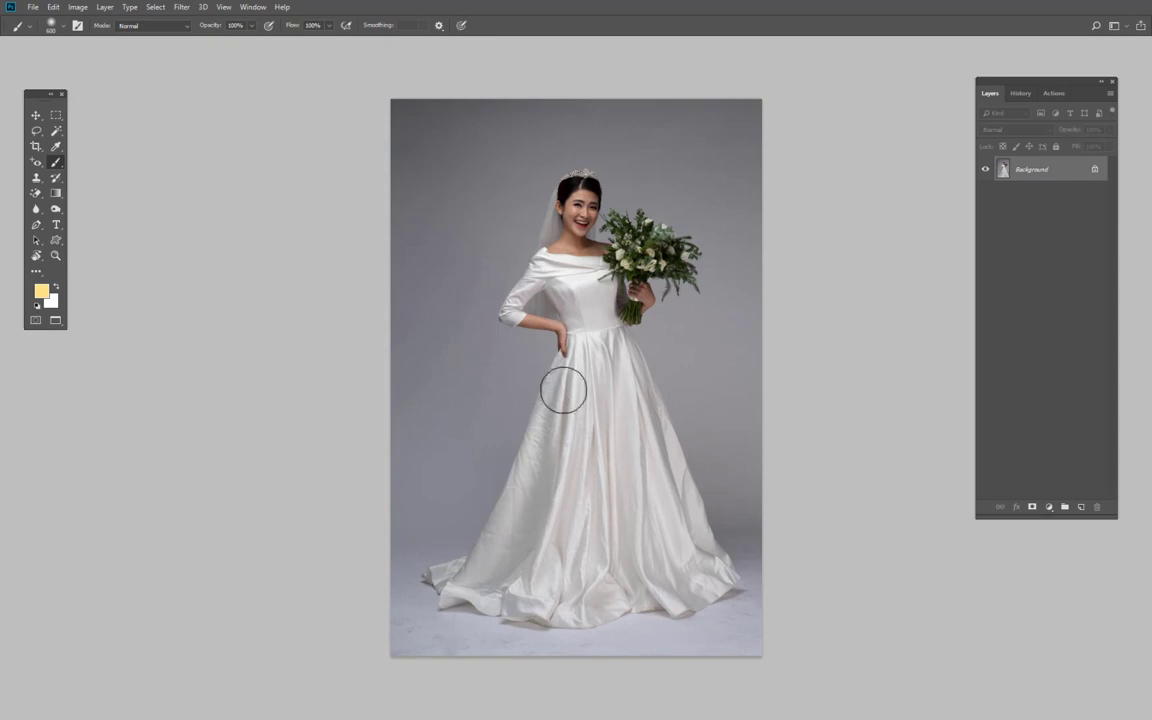
key(i)
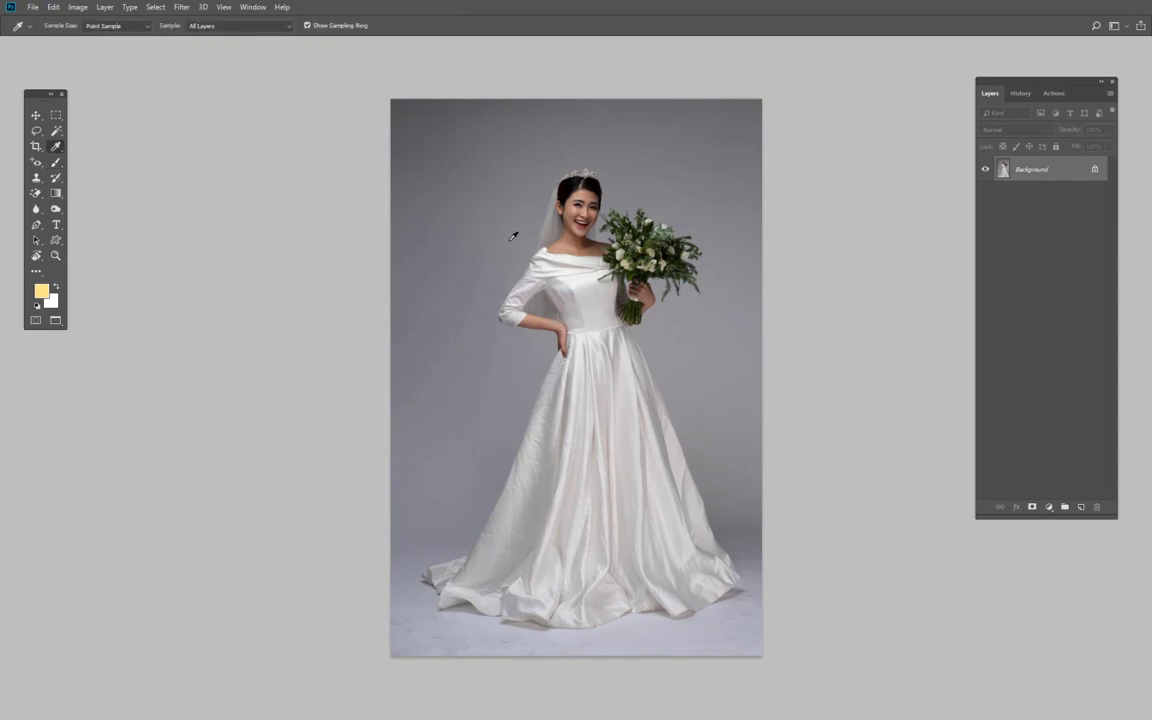
click(513, 237)
click(41, 290)
- Switch to the Brush at 20% opacity and enlarge it to about 1200 px
key(b)
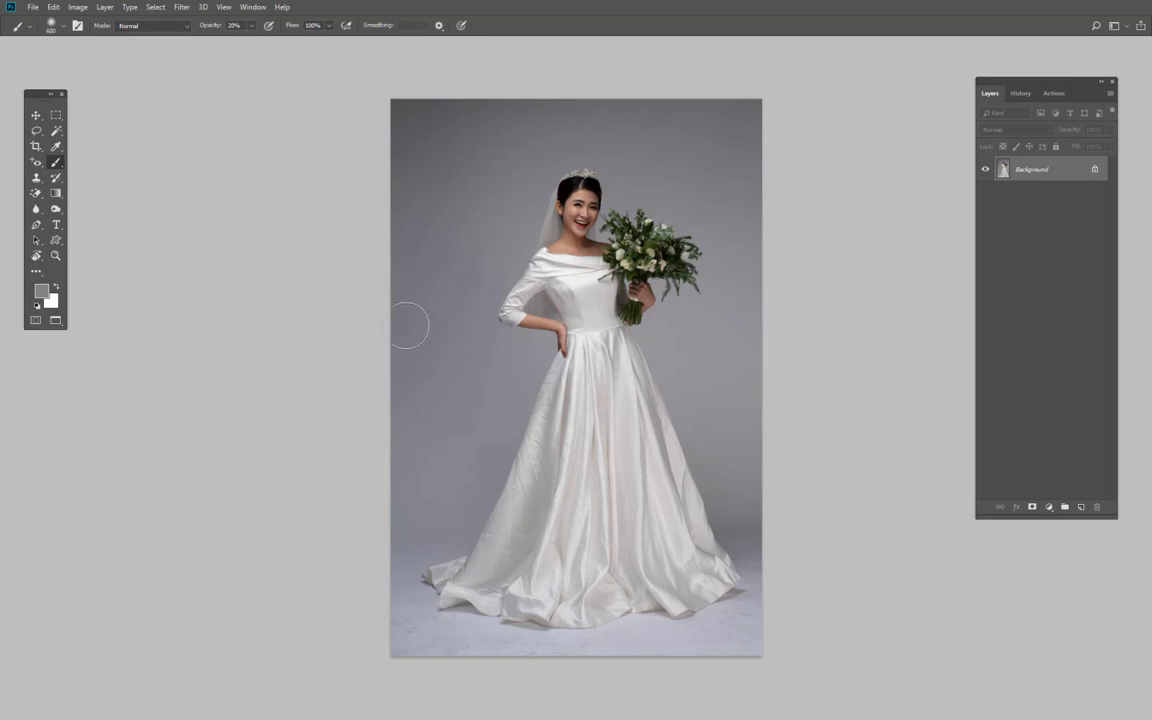
right_click(515, 412)
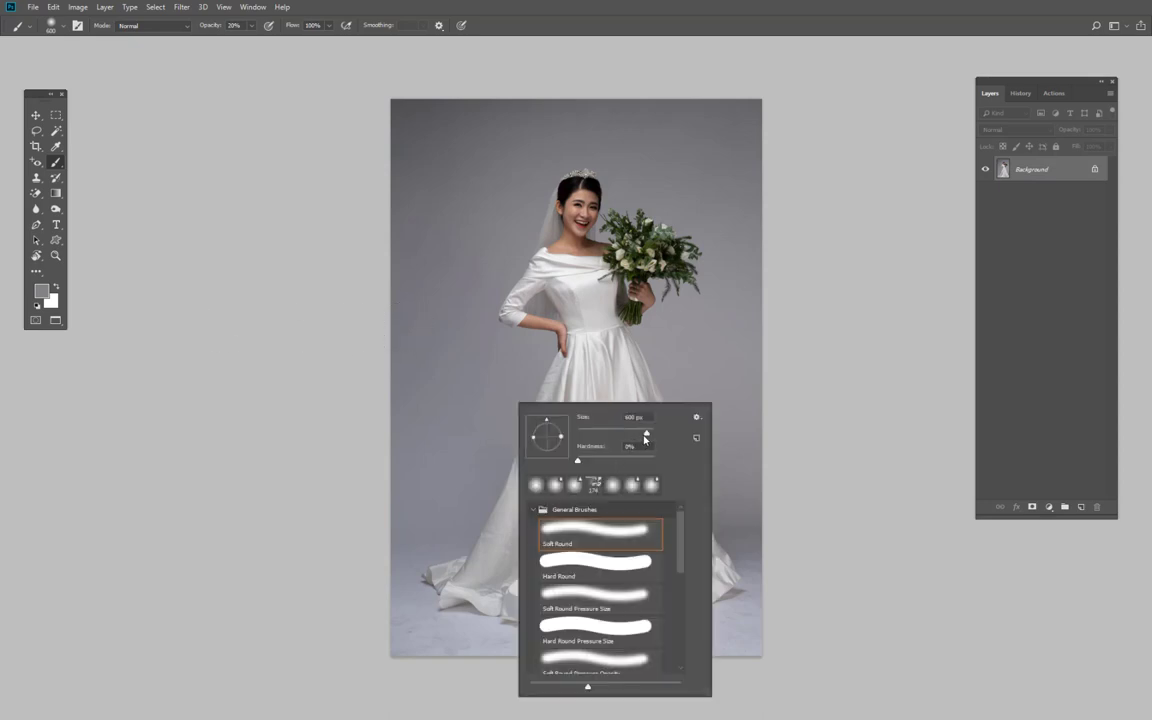
key(Return)
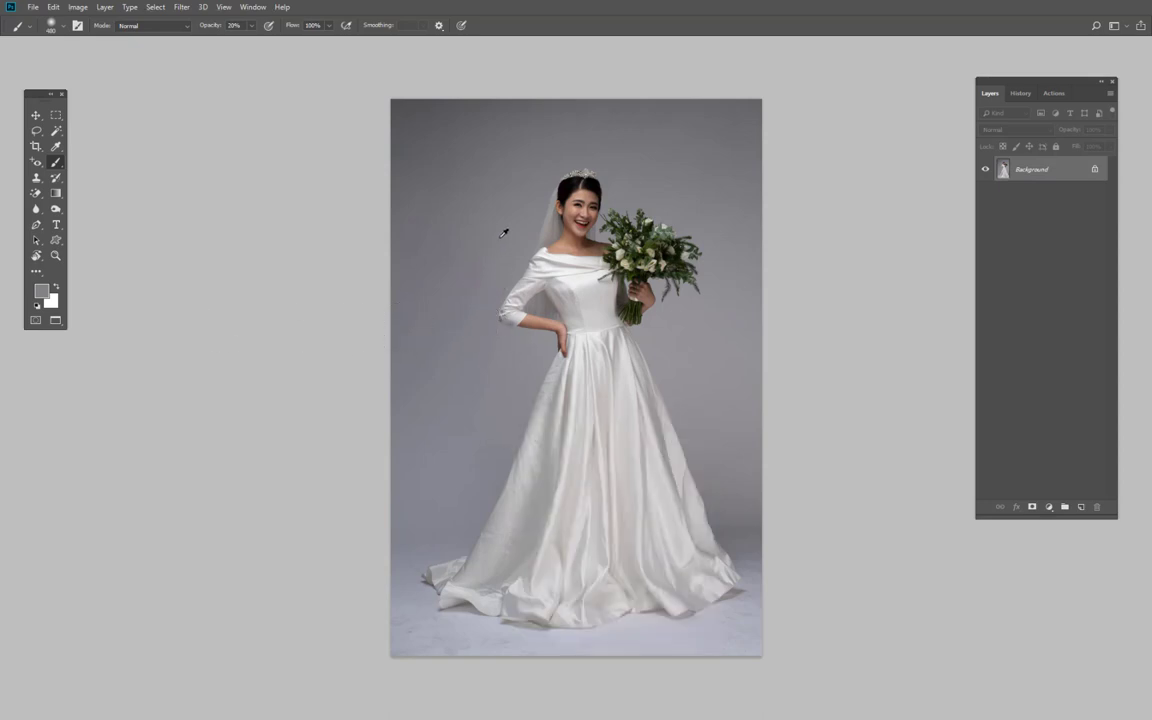
key(bracketright)
key(bracketright)
key(bracketright)
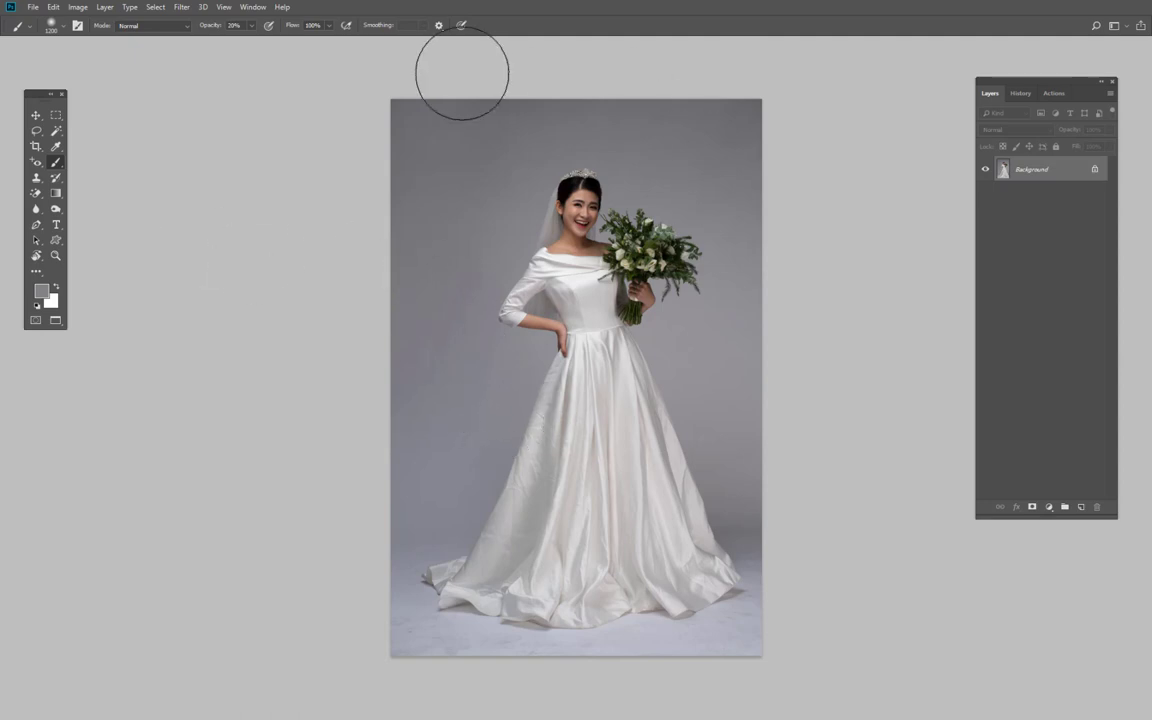
key(alt)
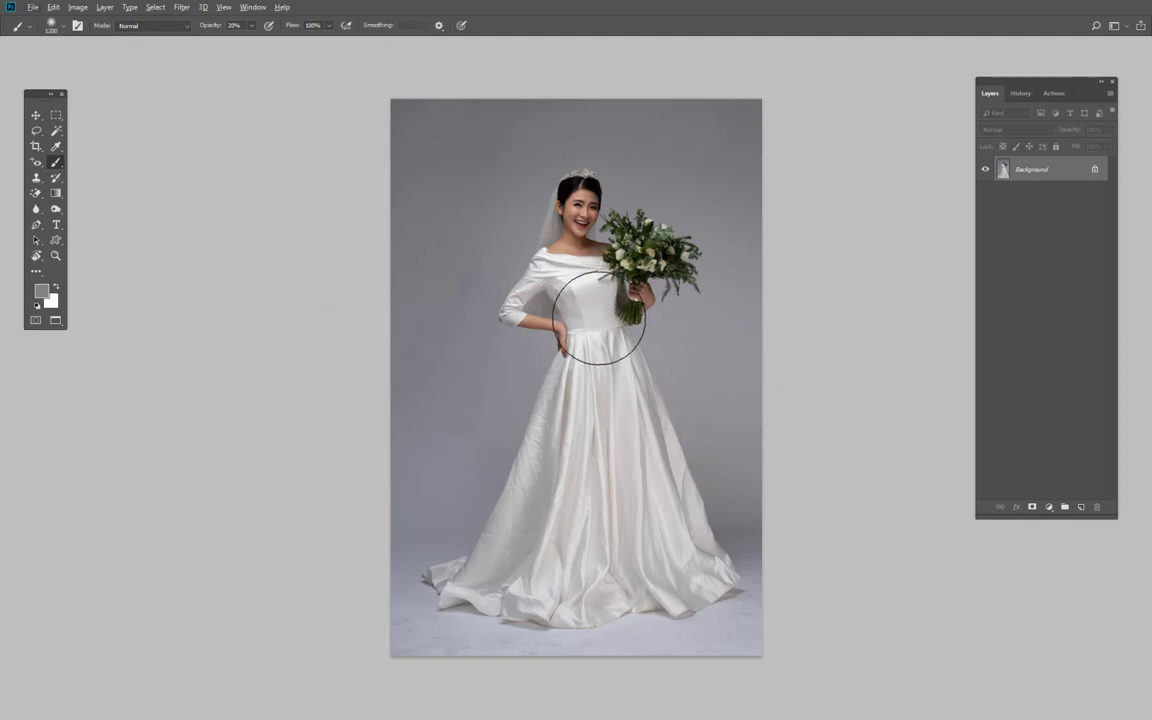
- Re-confirm the sampled light grey as the foreground colour in the Color Picker
click(56, 146)
click(56, 162)
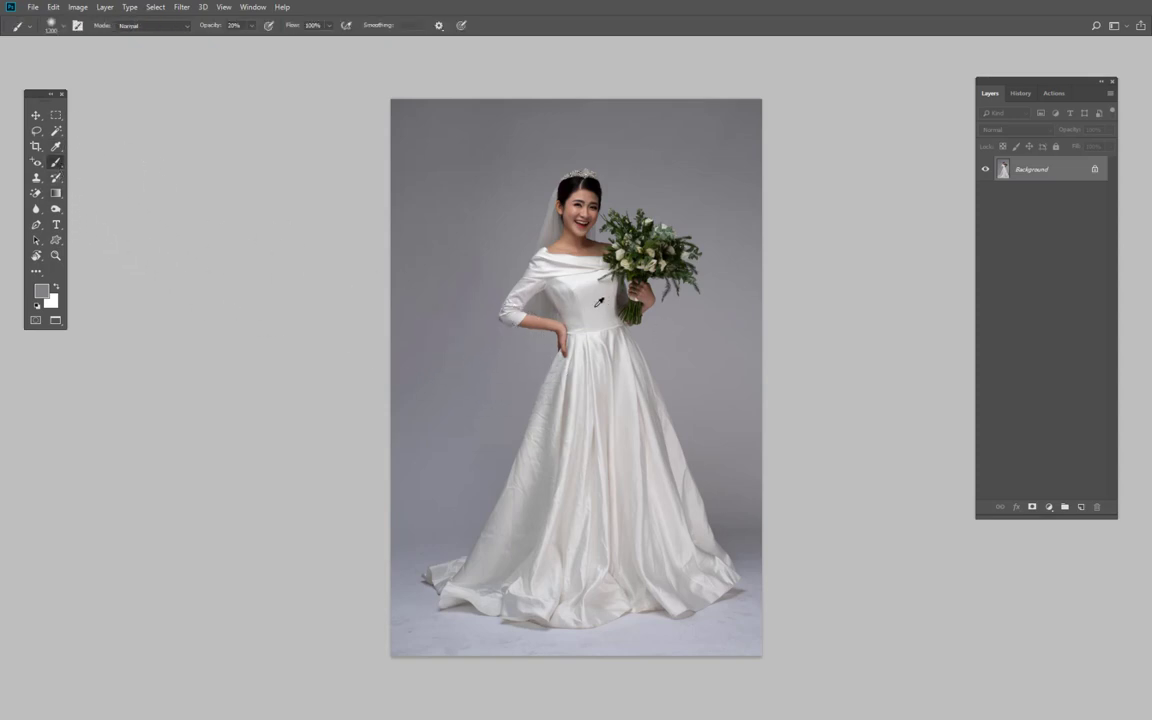
click(42, 293)
click(1043, 451)
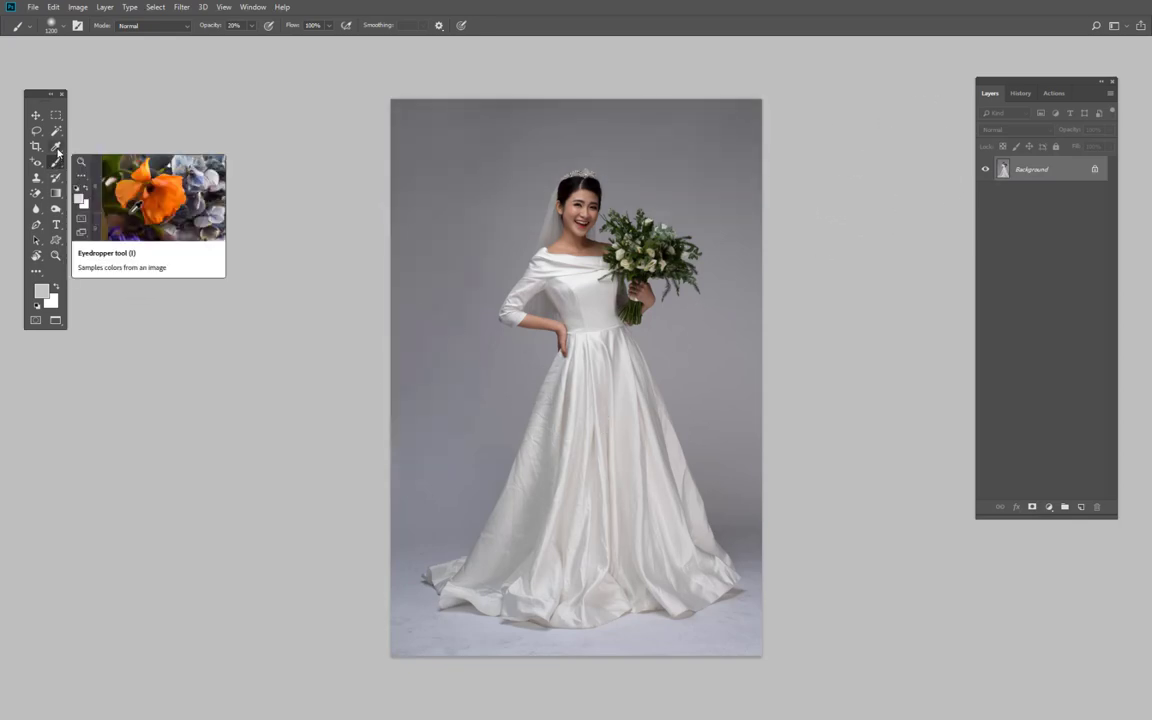
- Paint a trial Quick Mask over the bride's head at 100% opacity, then deselect
right_click(56, 162)
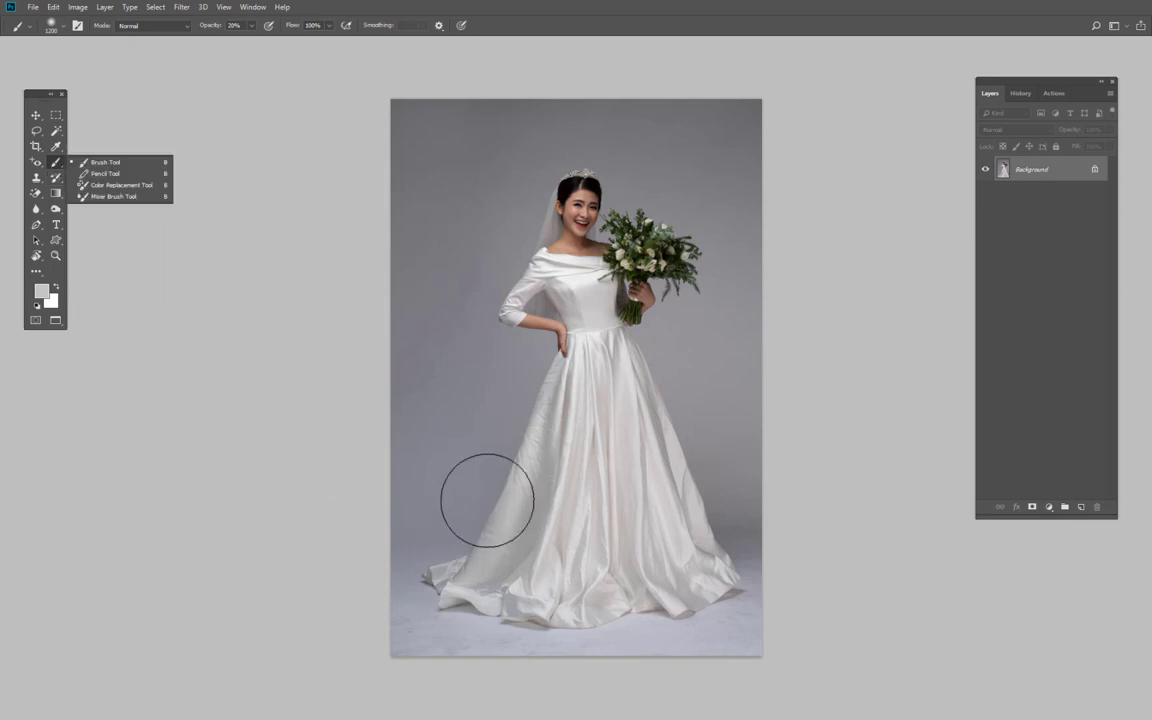
click(440, 448)
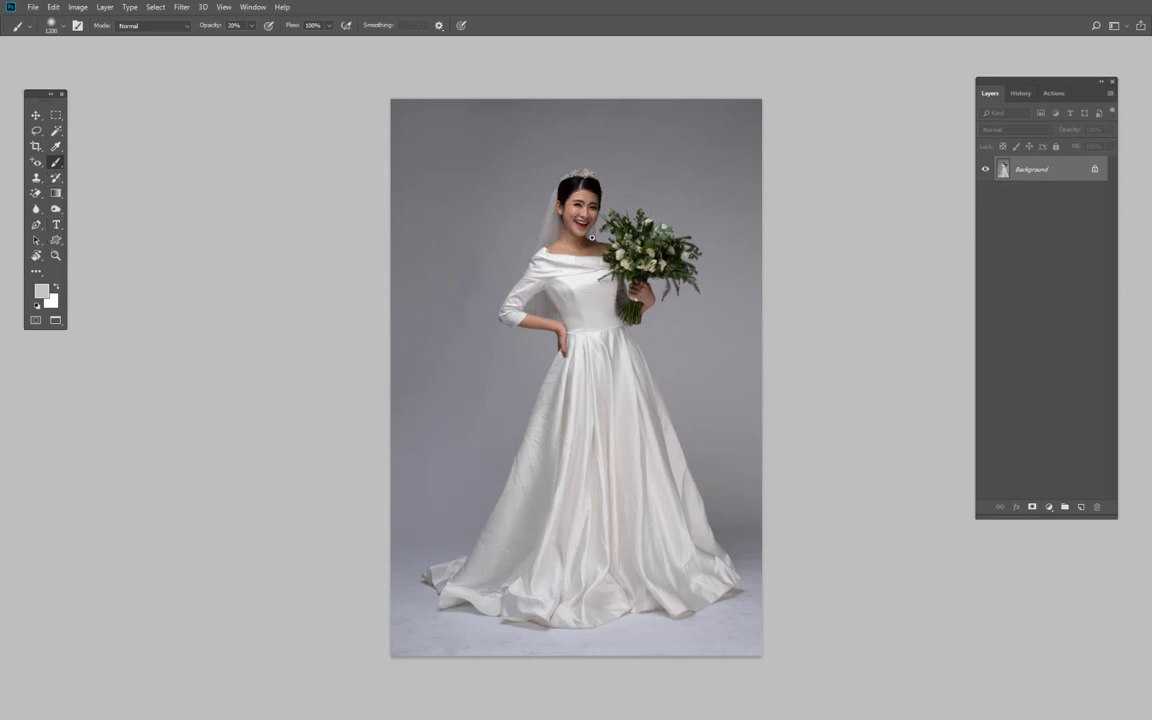
scroll(591, 237, up, 1)
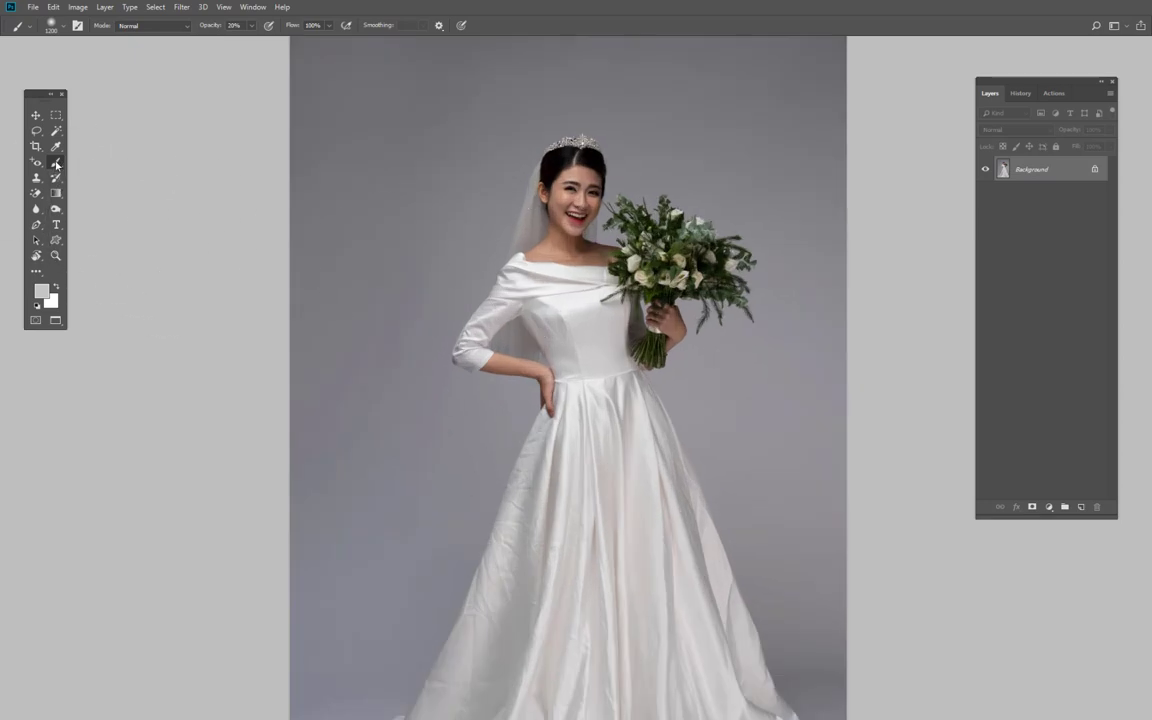
key(d)
key(q)
key(q)
key(q)
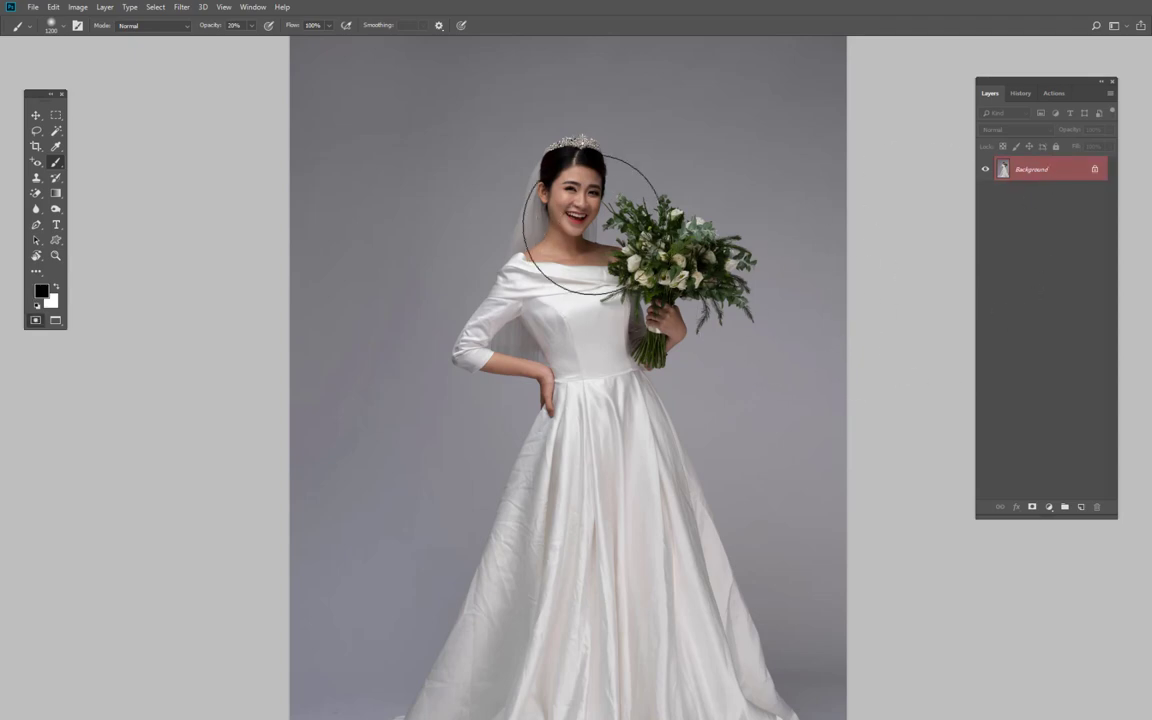
drag(579, 206, 590, 369)
key(0)
right_click(590, 369)
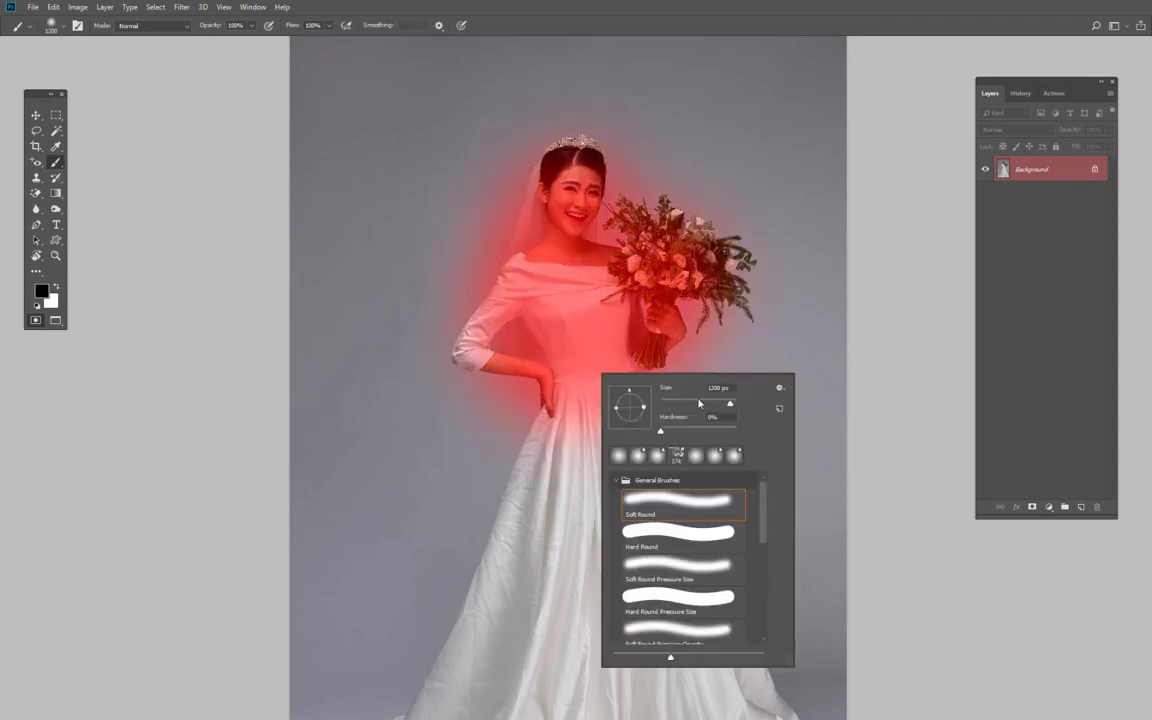
drag(730, 404, 732, 404)
key(Return)
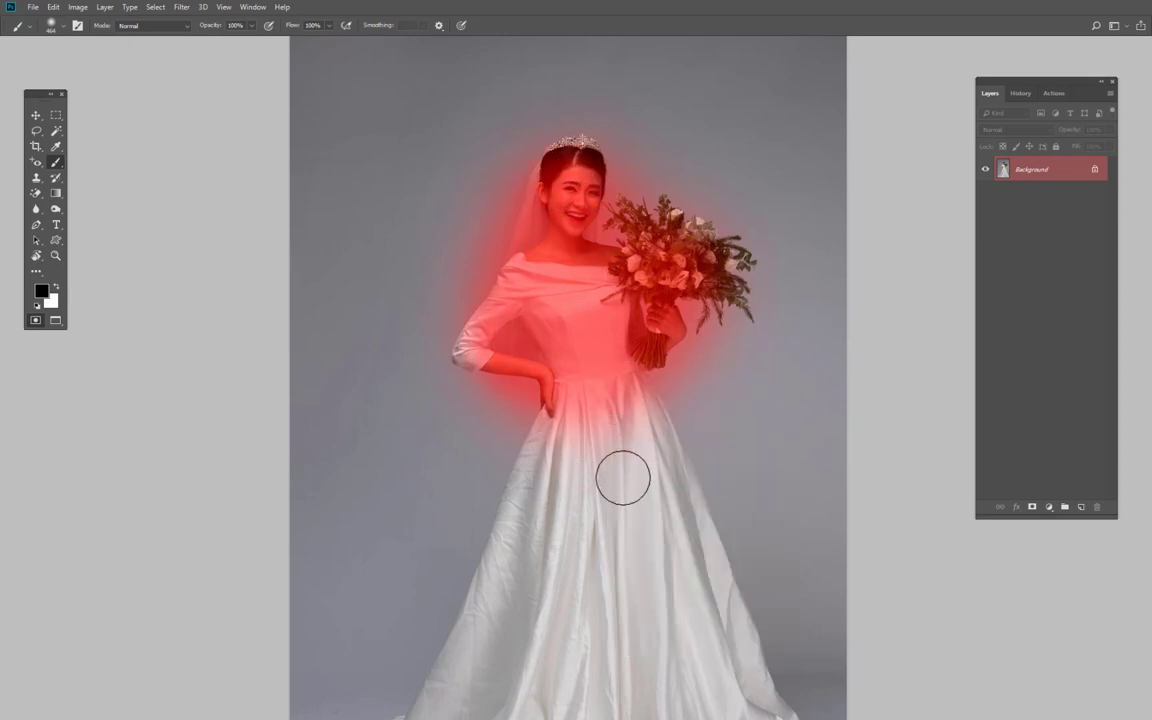
key(q)
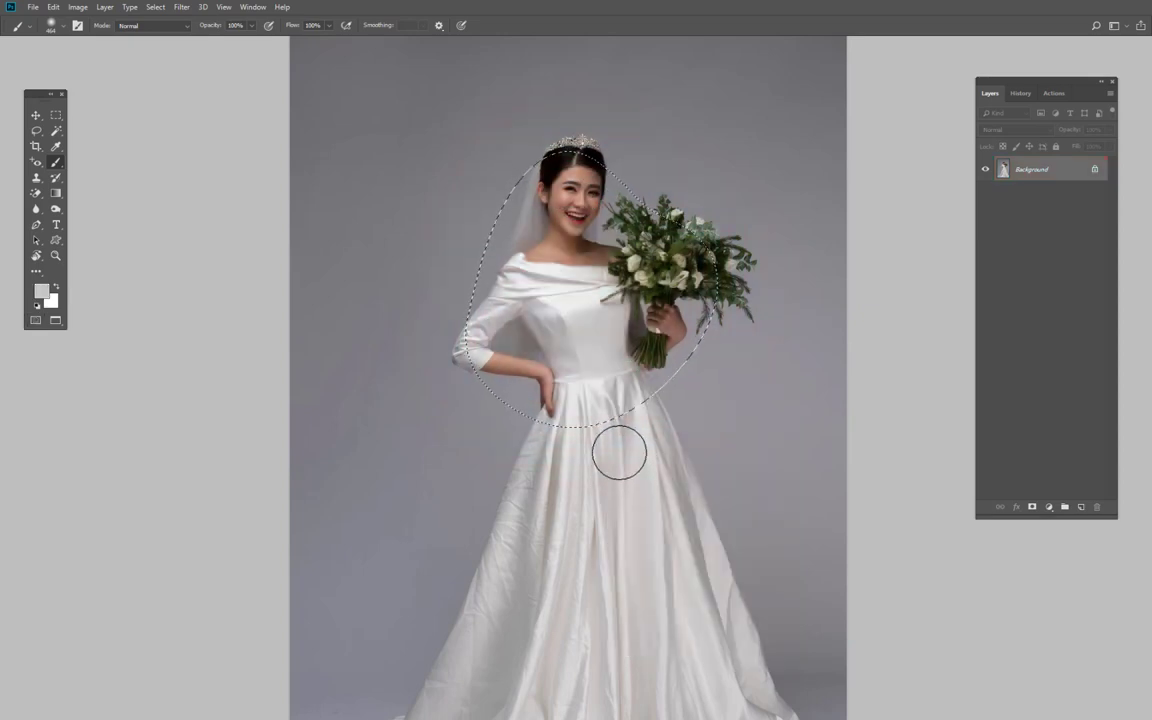
key(ctrl+d)
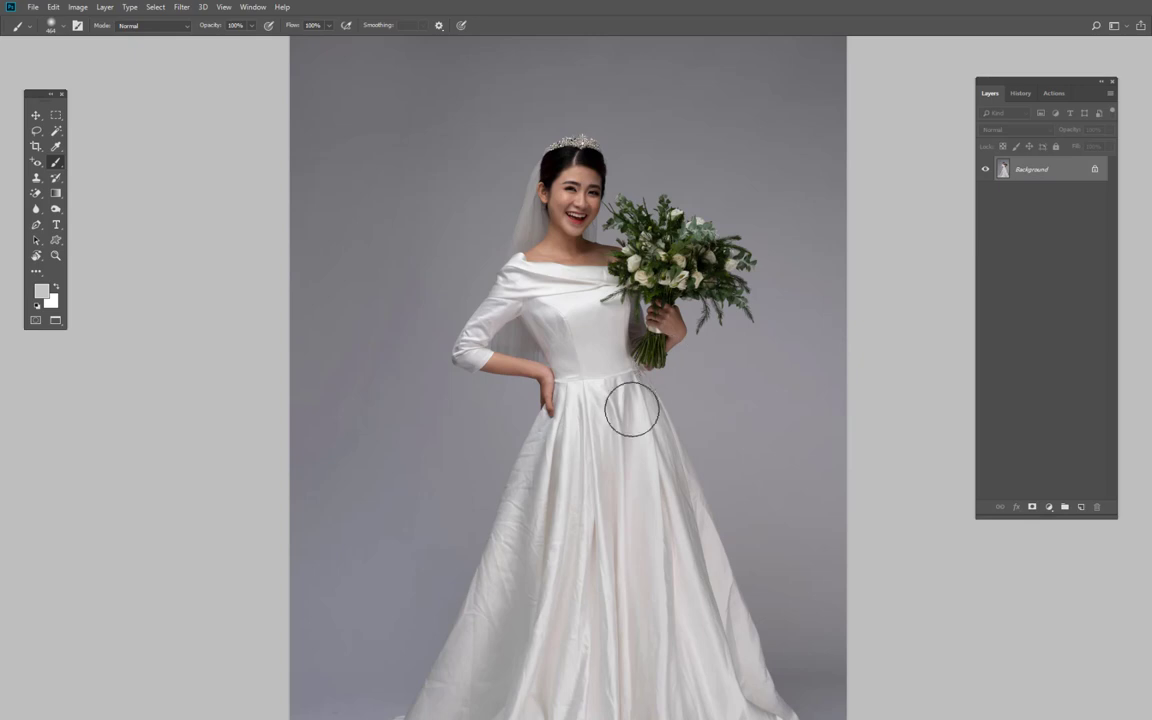
- Quick Mask the head, veil, shoulders, bouquet and bent arm, then convert to a selection
key(d)
key(q)
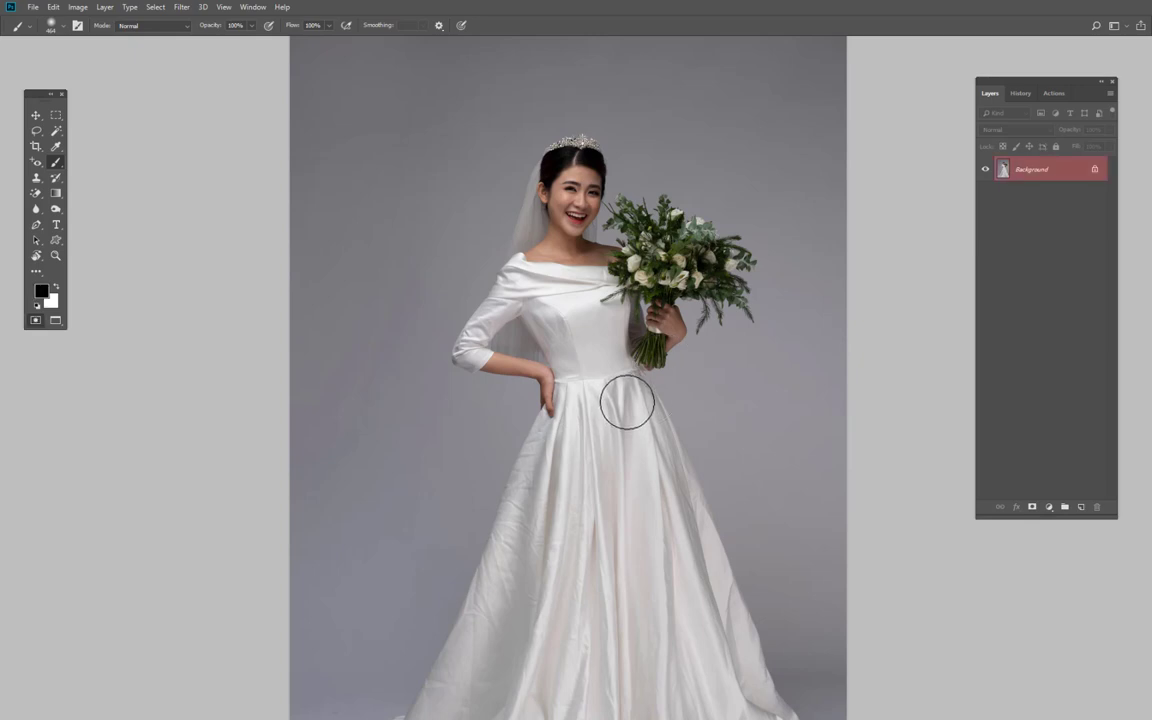
key(q)
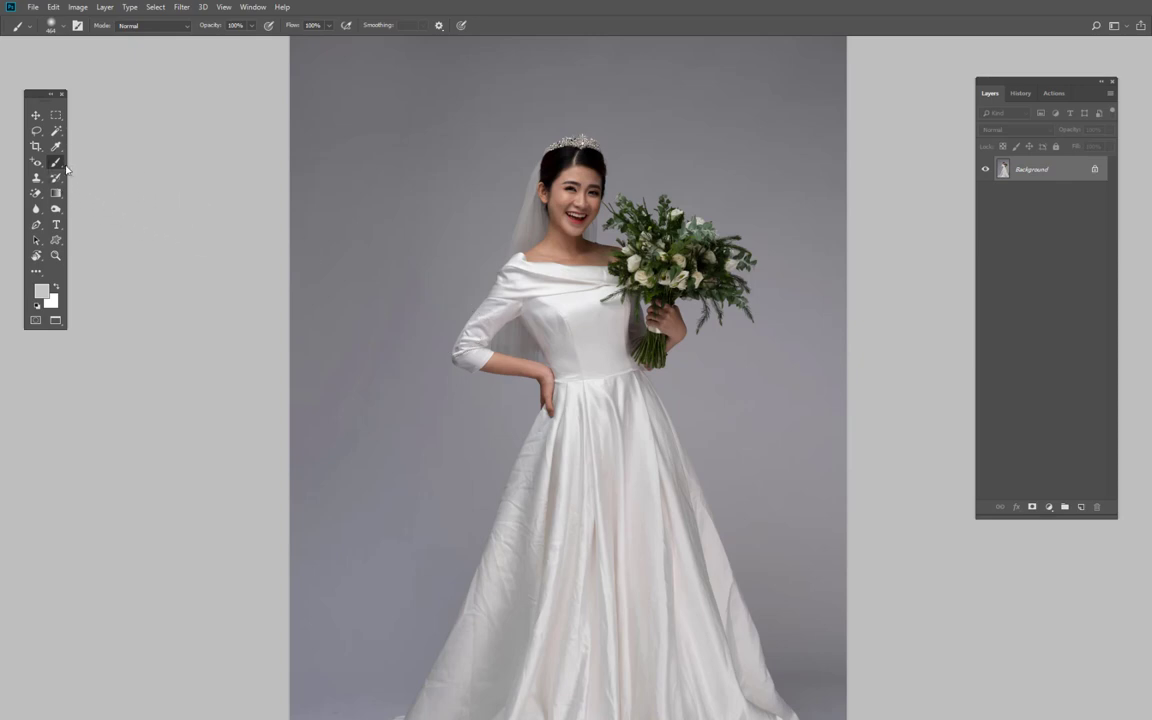
key(d)
key(q)
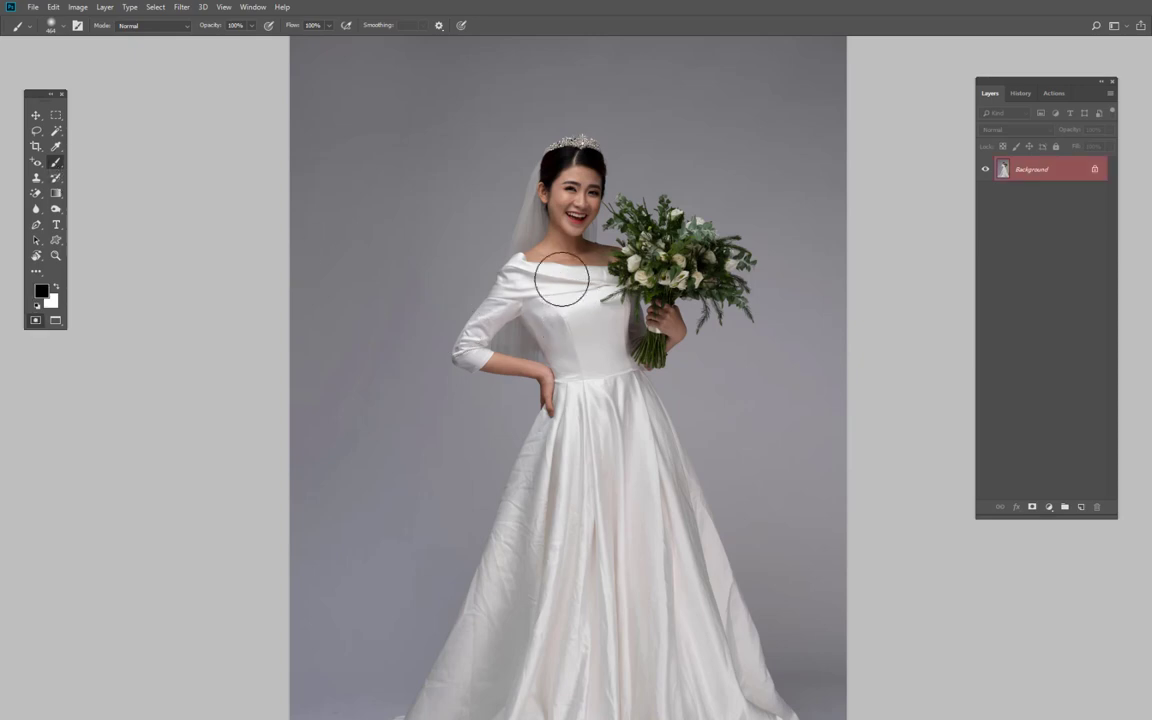
drag(548, 182, 664, 333)
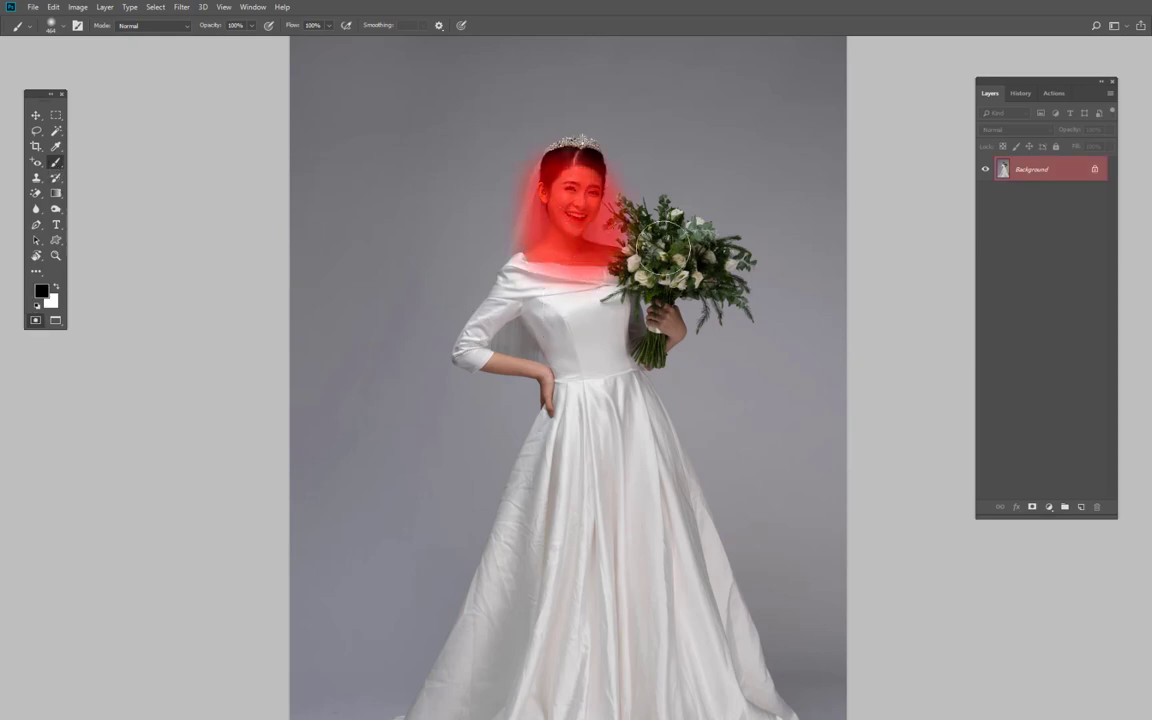
mouse_move(470, 345)
mouse_down()
mouse_move(540, 393)
mouse_move(480, 300)
mouse_up()
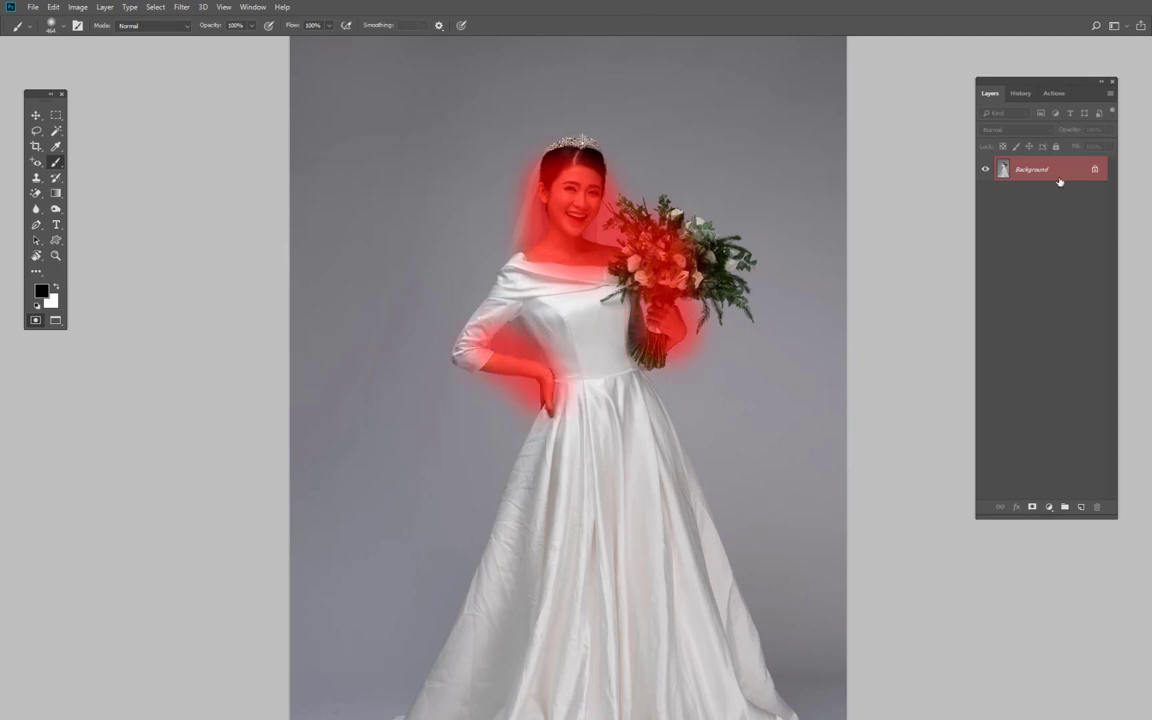
key(q)
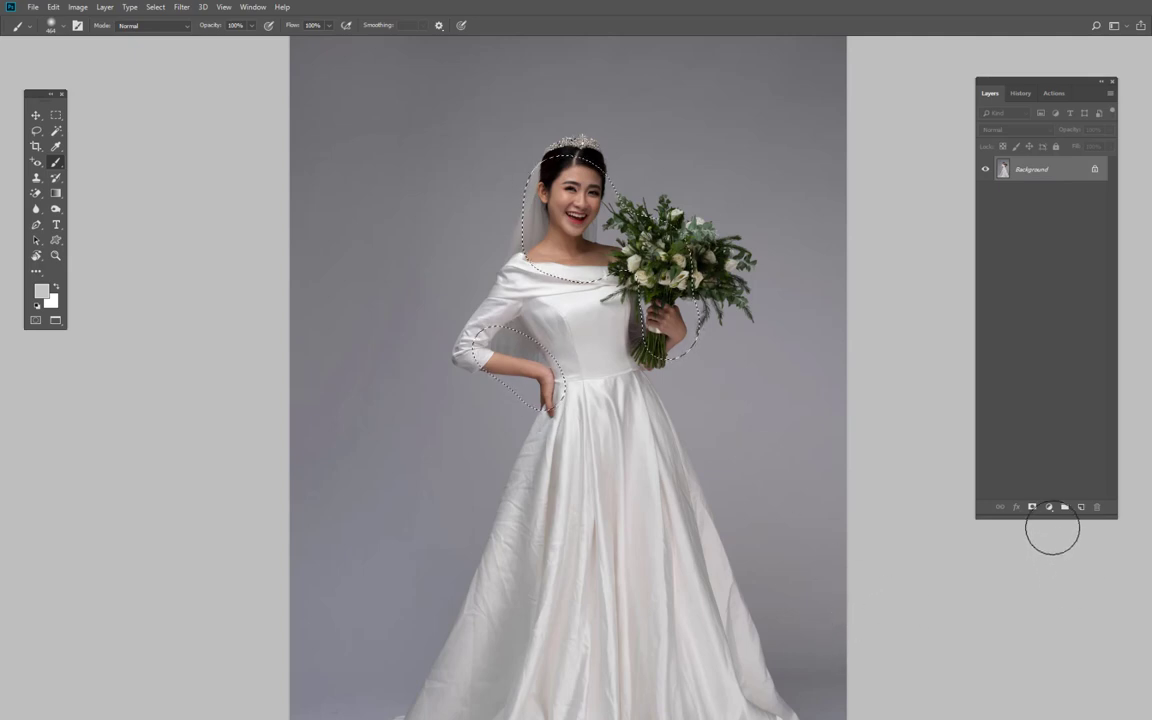
- Cancel Levels and add a Curves adjustment layer masked to the bride selection
key(ctrl+l)
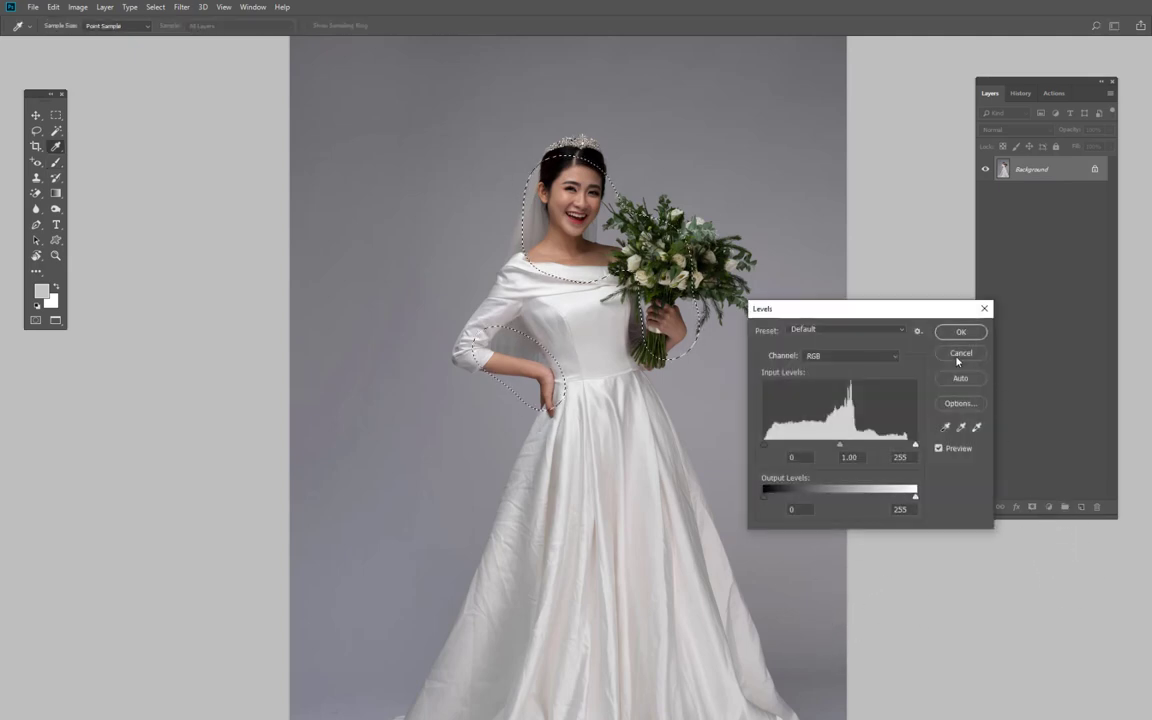
click(959, 354)
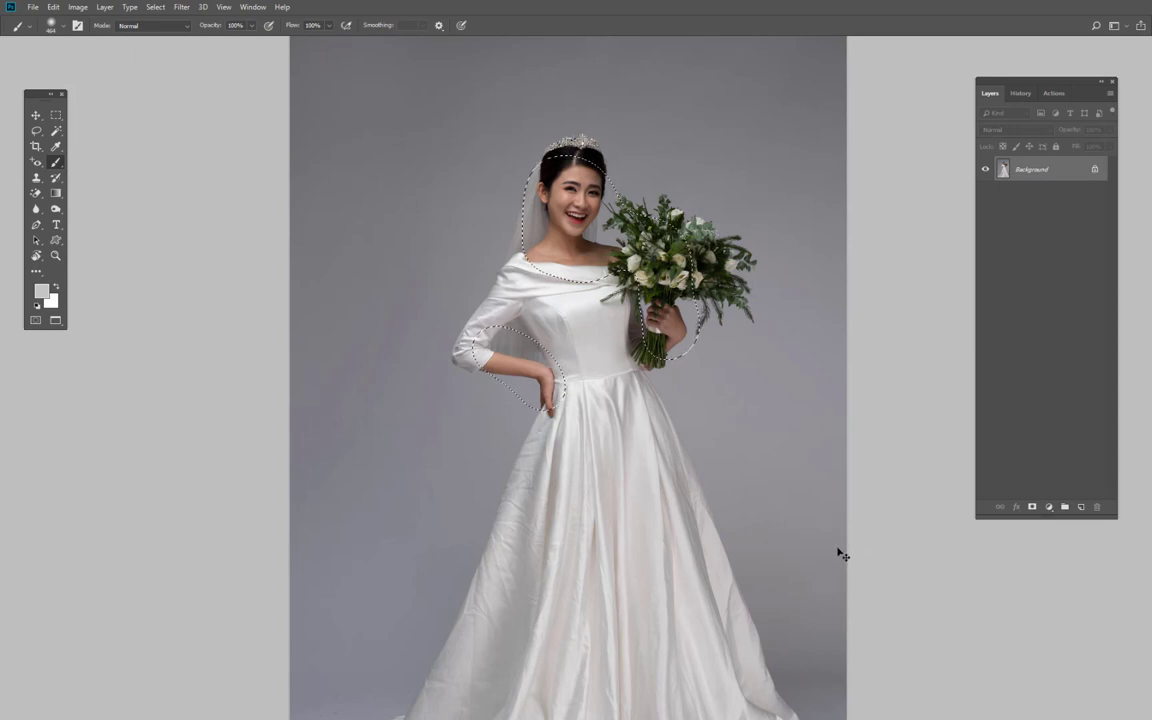
click(1049, 507)
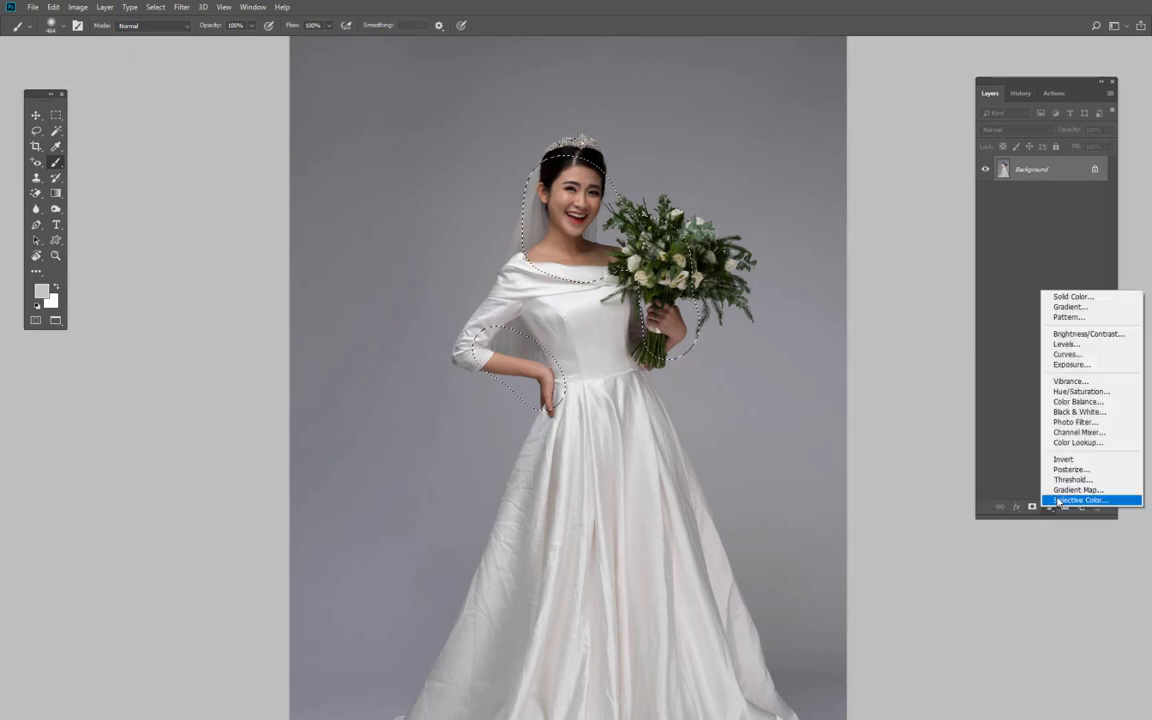
click(1066, 354)
- Bend the curve upward to brighten, then delete the Curves 1 layer
drag(994, 455, 994, 432)
drag(997, 548, 995, 545)
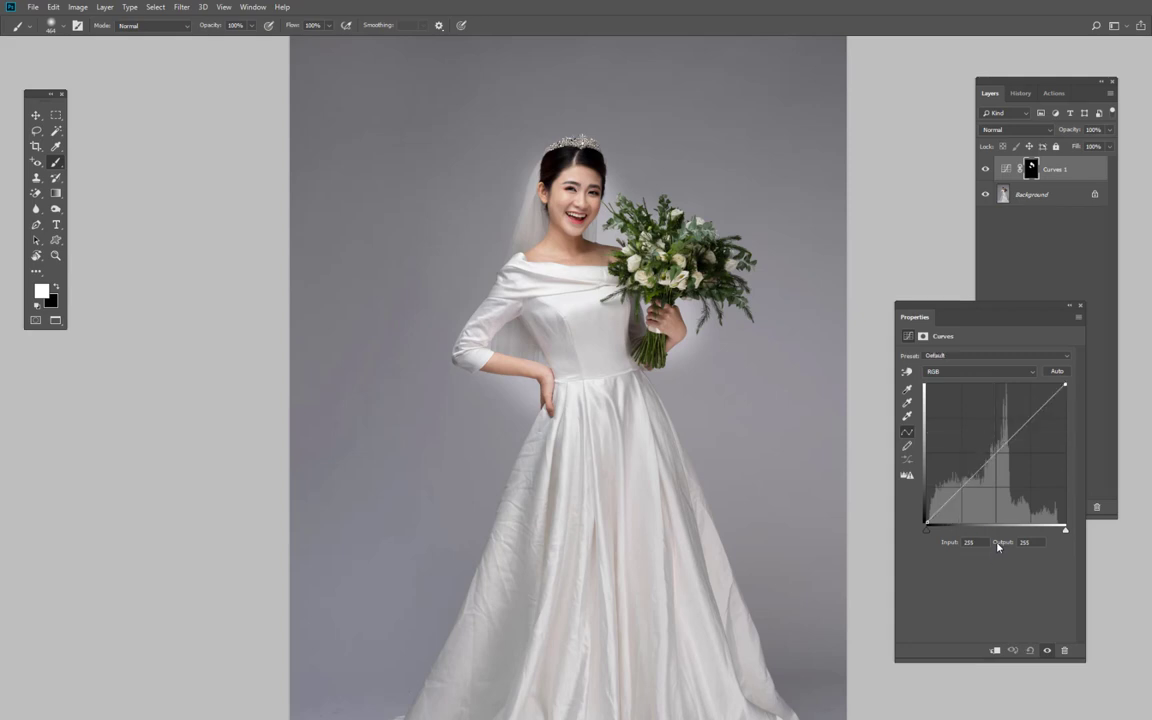
click(1080, 307)
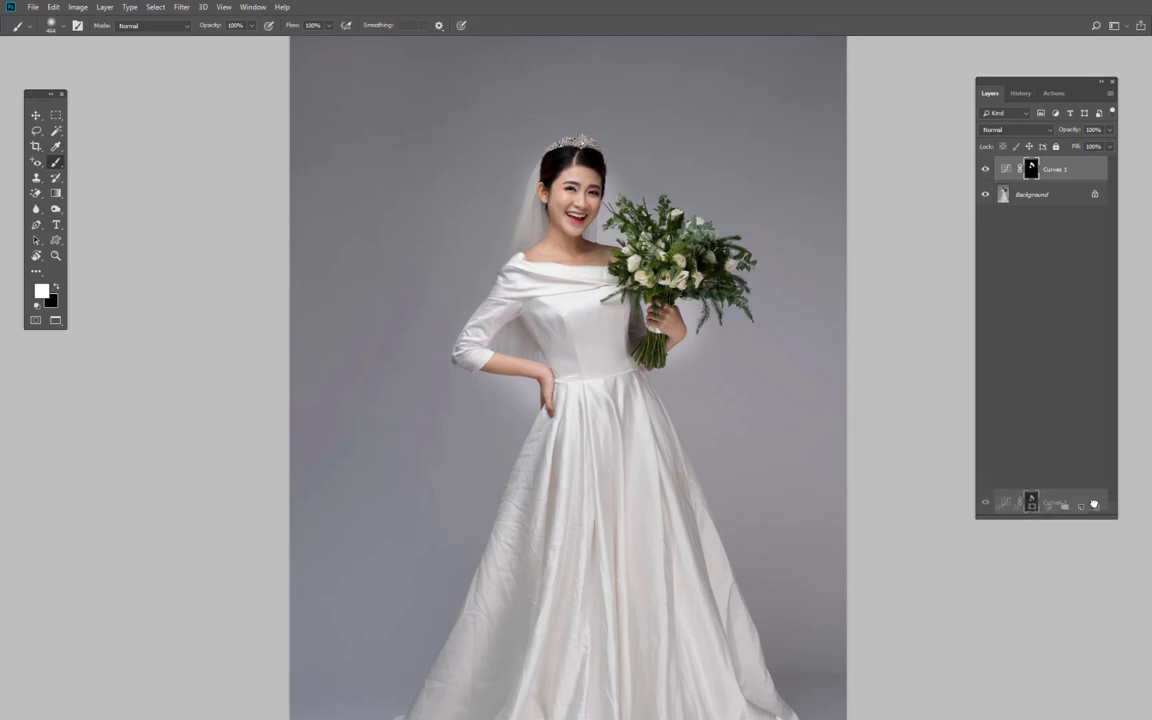
drag(1060, 169, 1096, 507)
right_click(56, 162)
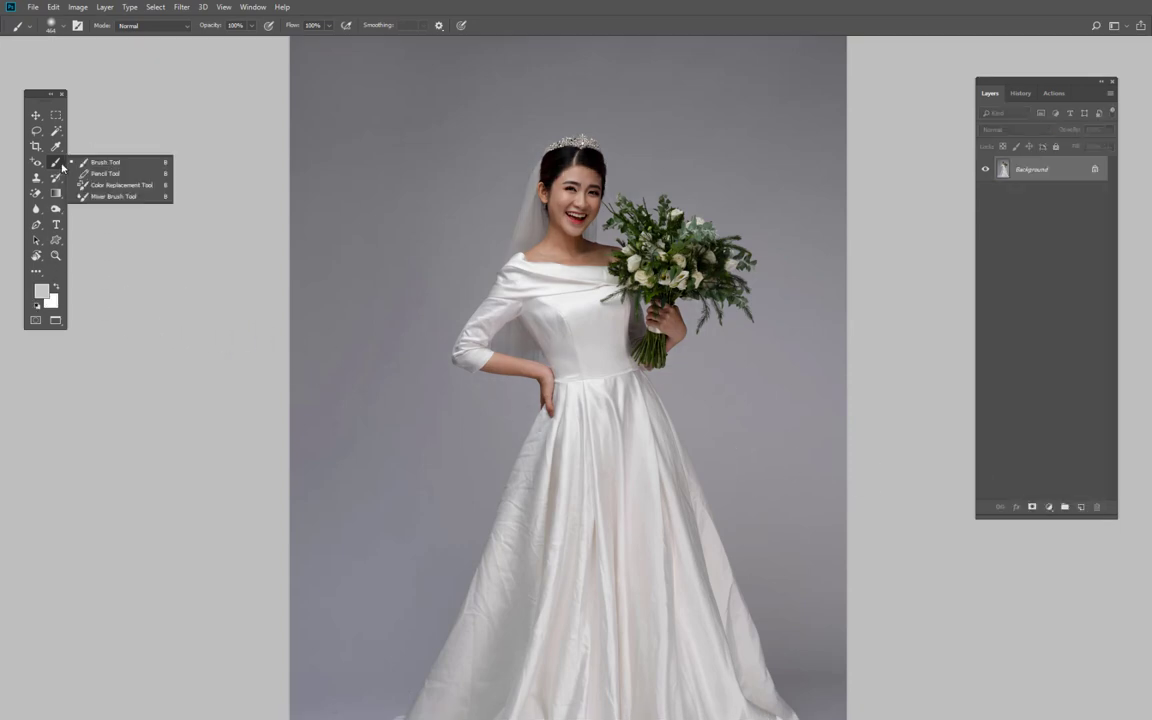
click(138, 175)
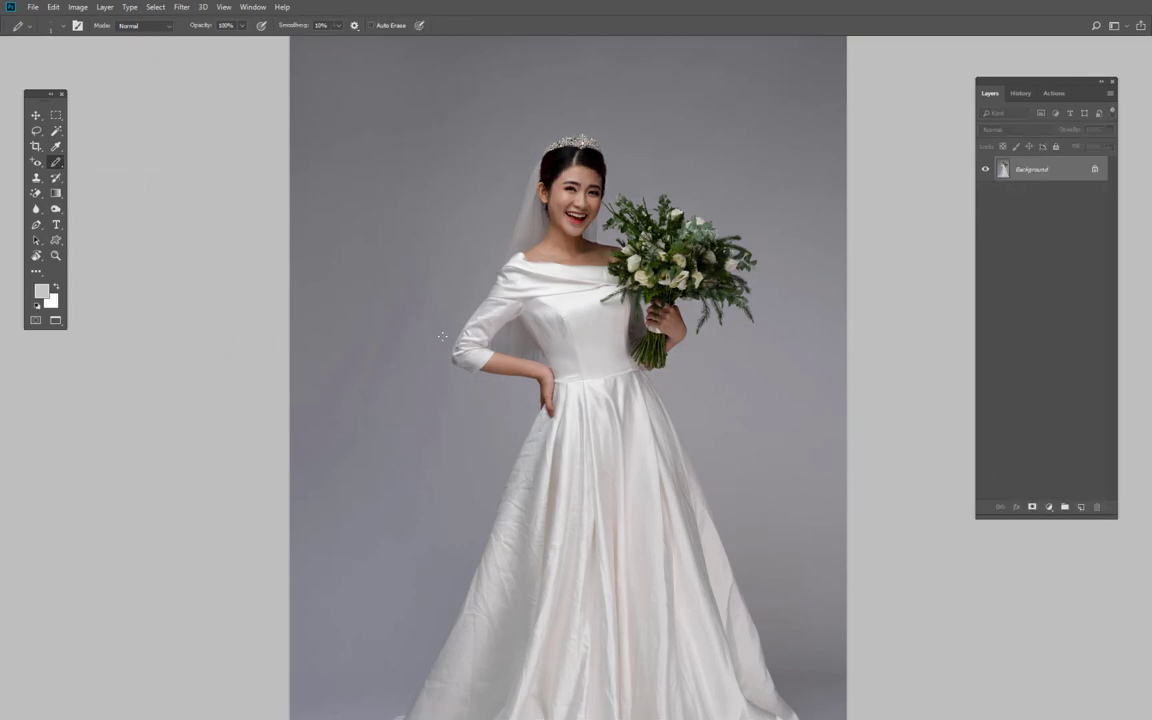
scroll(400, 320, up, 2)
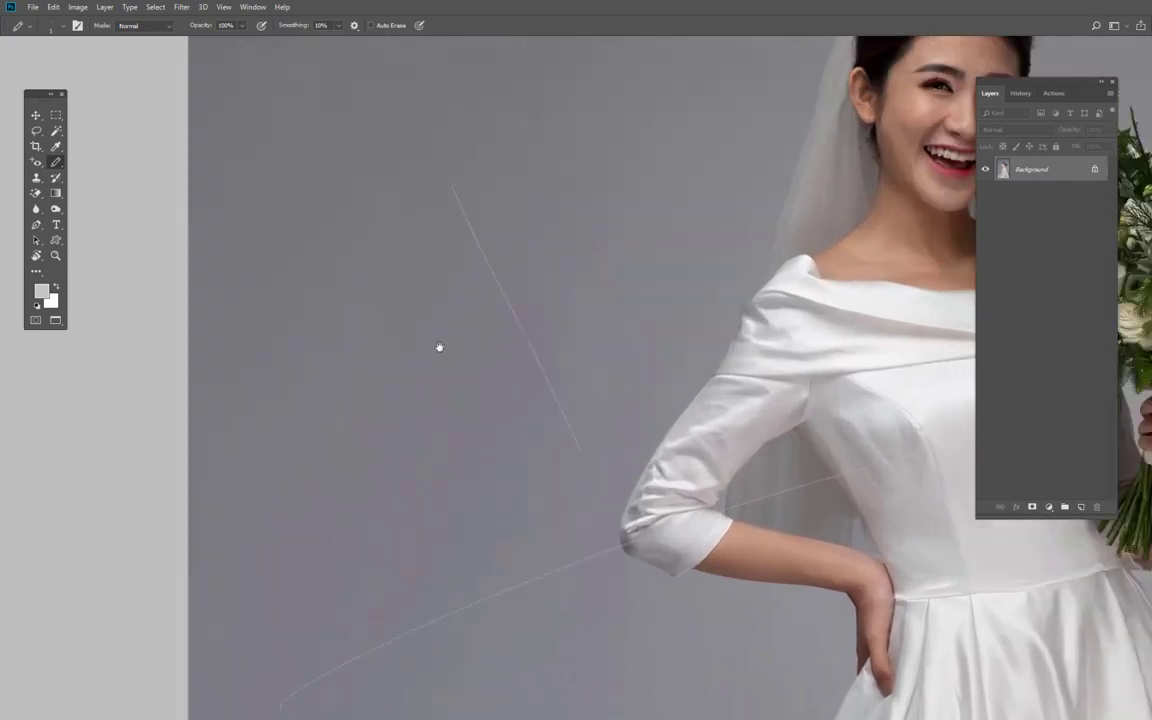
scroll(437, 344, up, 2)
scroll(459, 302, up, 3)
right_click(412, 343)
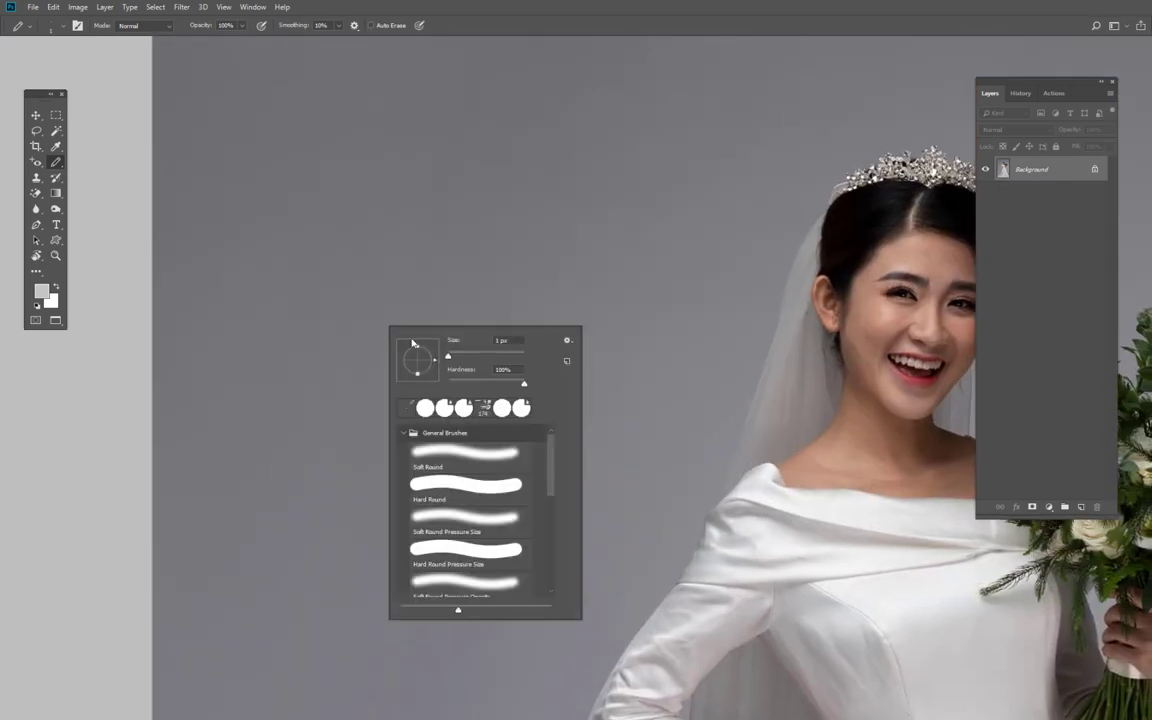
drag(383, 231, 530, 200)
key(ctrl+z)
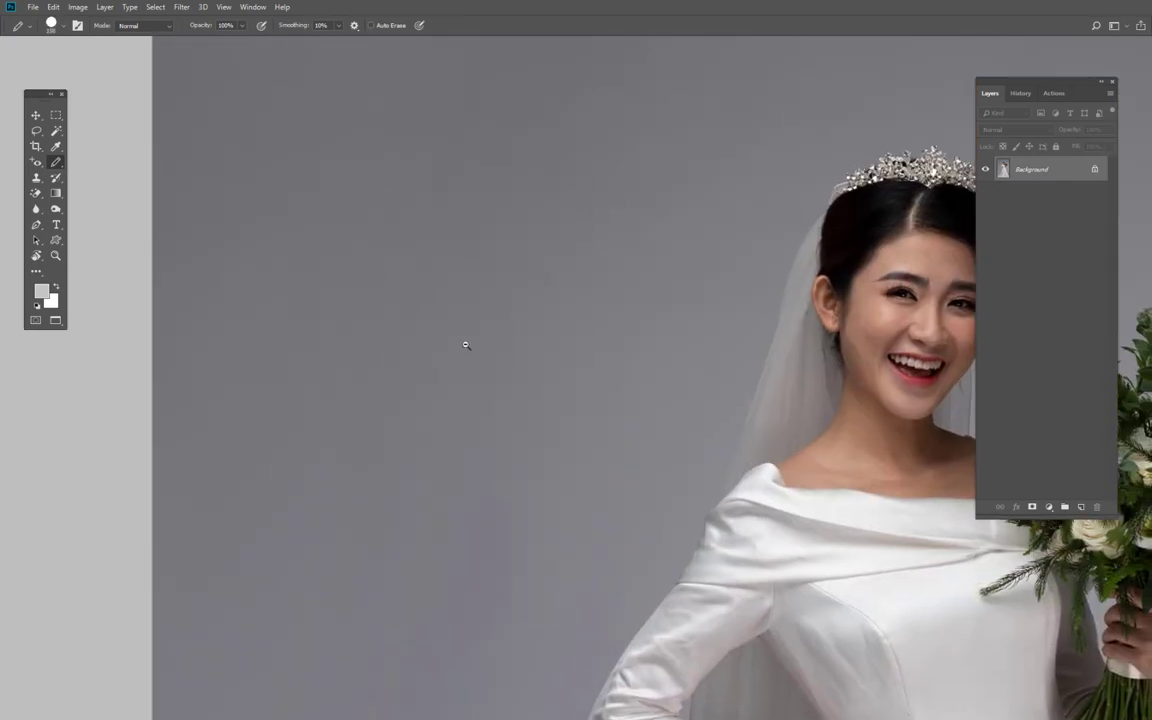
scroll(465, 335, down, 2)
right_click(473, 331)
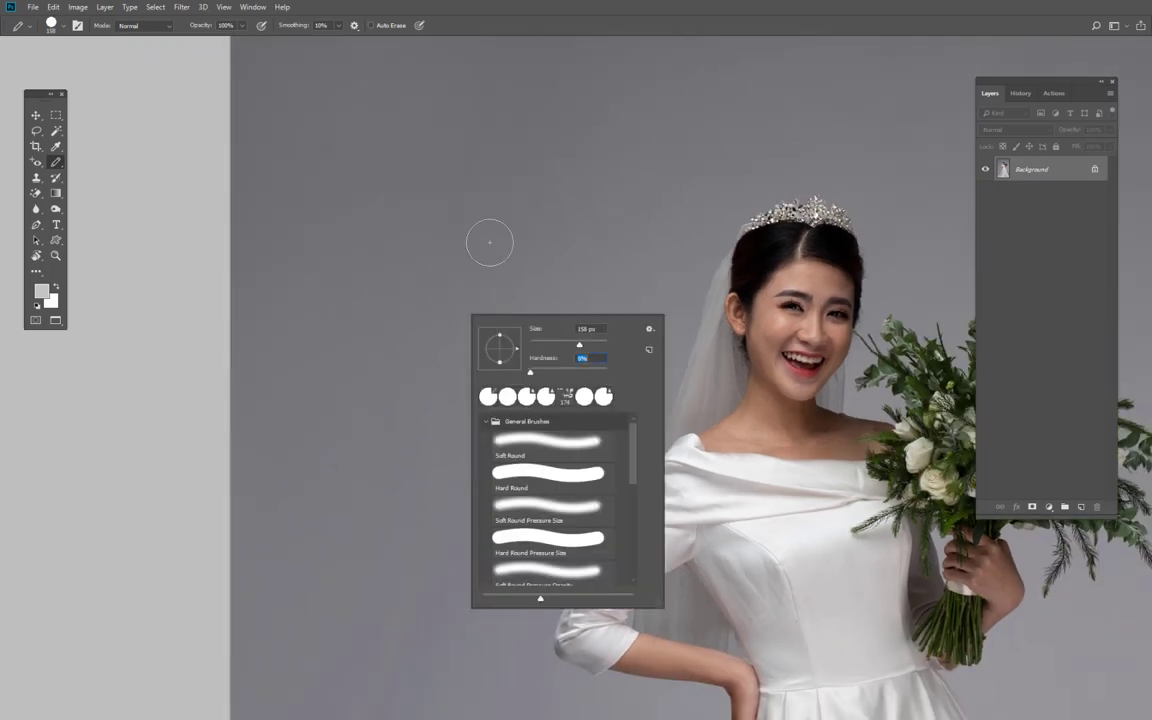
drag(411, 208, 607, 200)
mouse_move(566, 262)
mouse_down()
mouse_move(476, 417)
mouse_move(470, 532)
mouse_up()
scroll(494, 359, down, 2)
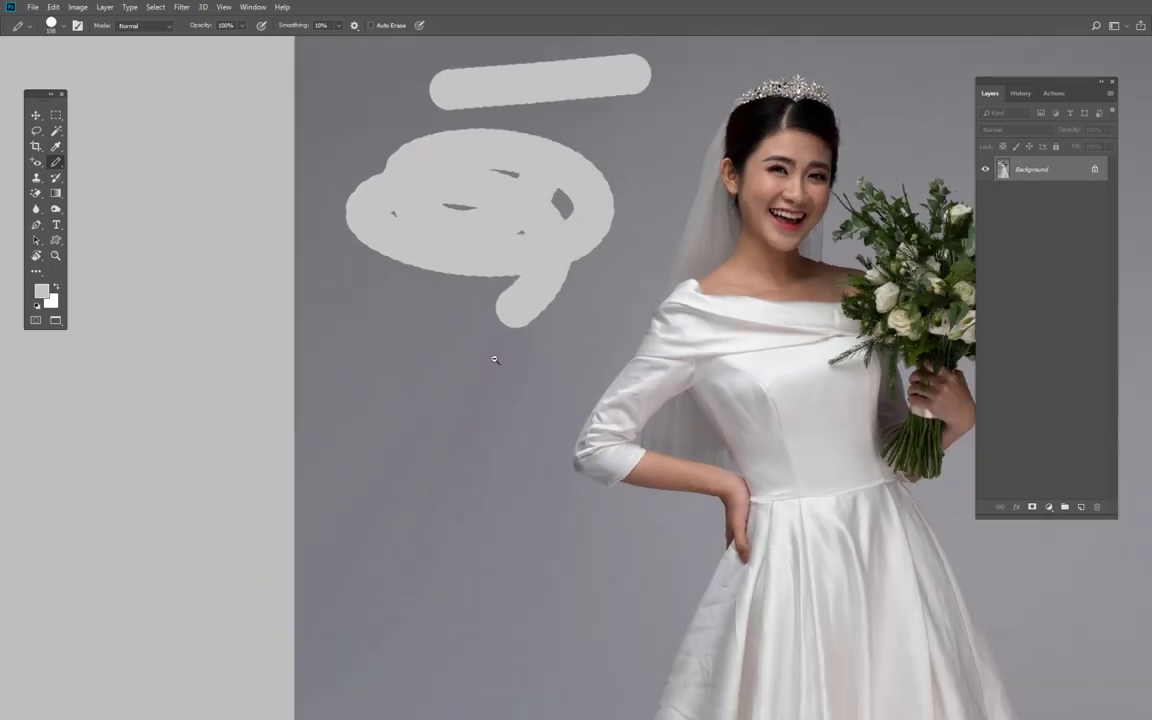
scroll(494, 359, down, 1)
drag(458, 334, 450, 553)
drag(360, 334, 458, 522)
key(ctrl+z)
key(ctrl+z)
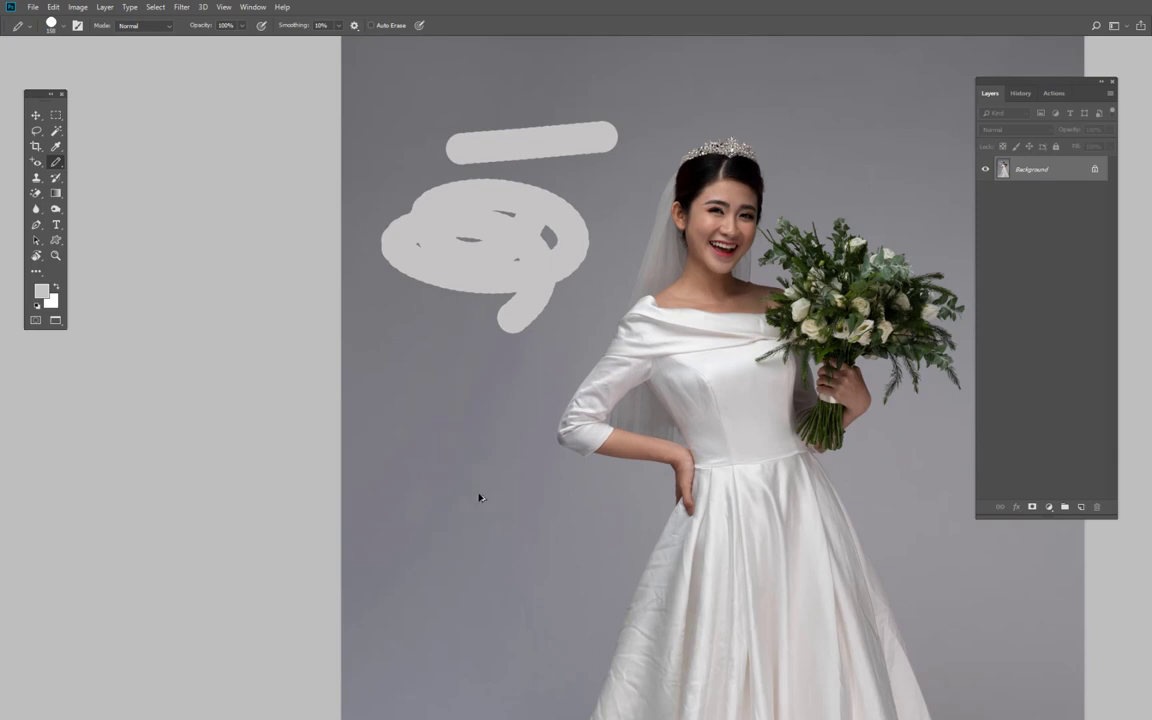
key(ctrl+z)
key(ctrl+z)
- Select the Mixer Brush and add a new empty Layer 1 above Background
right_click(55, 163)
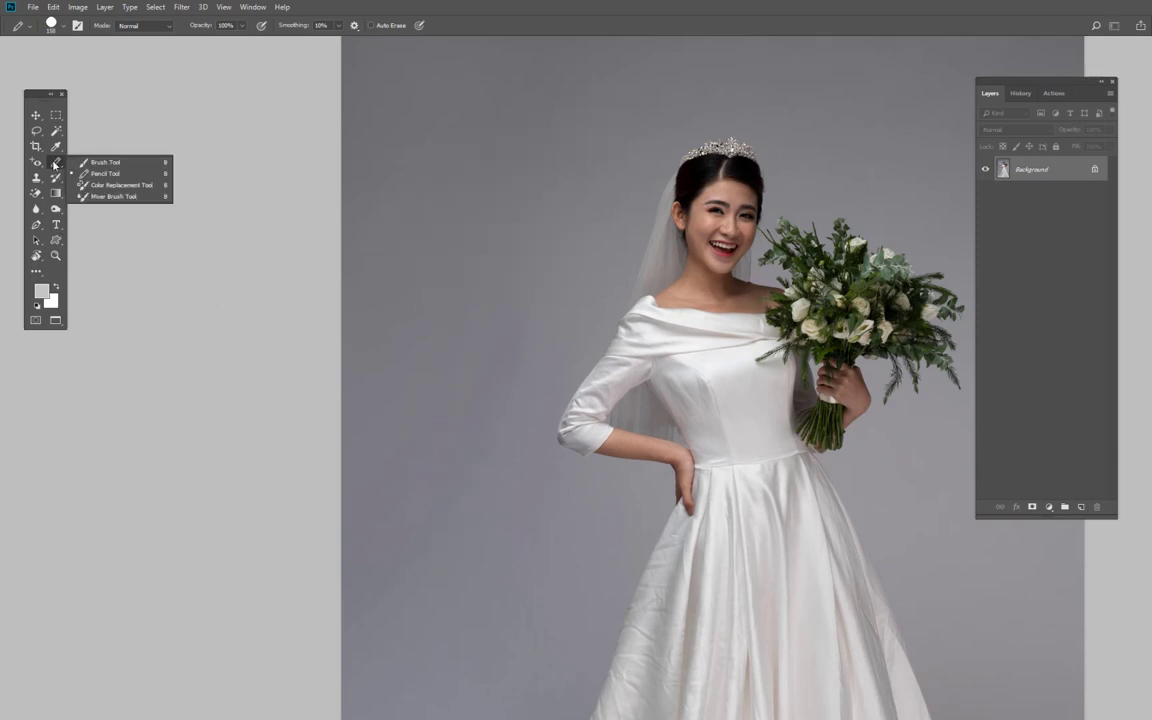
click(100, 167)
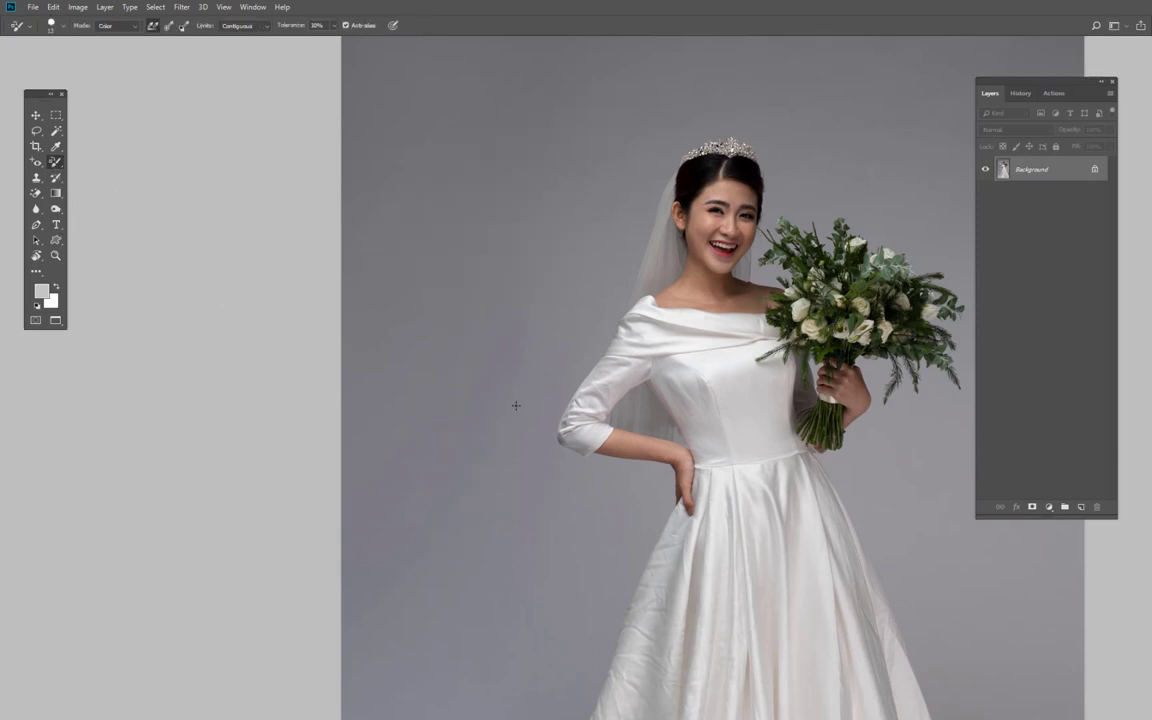
right_click(57, 166)
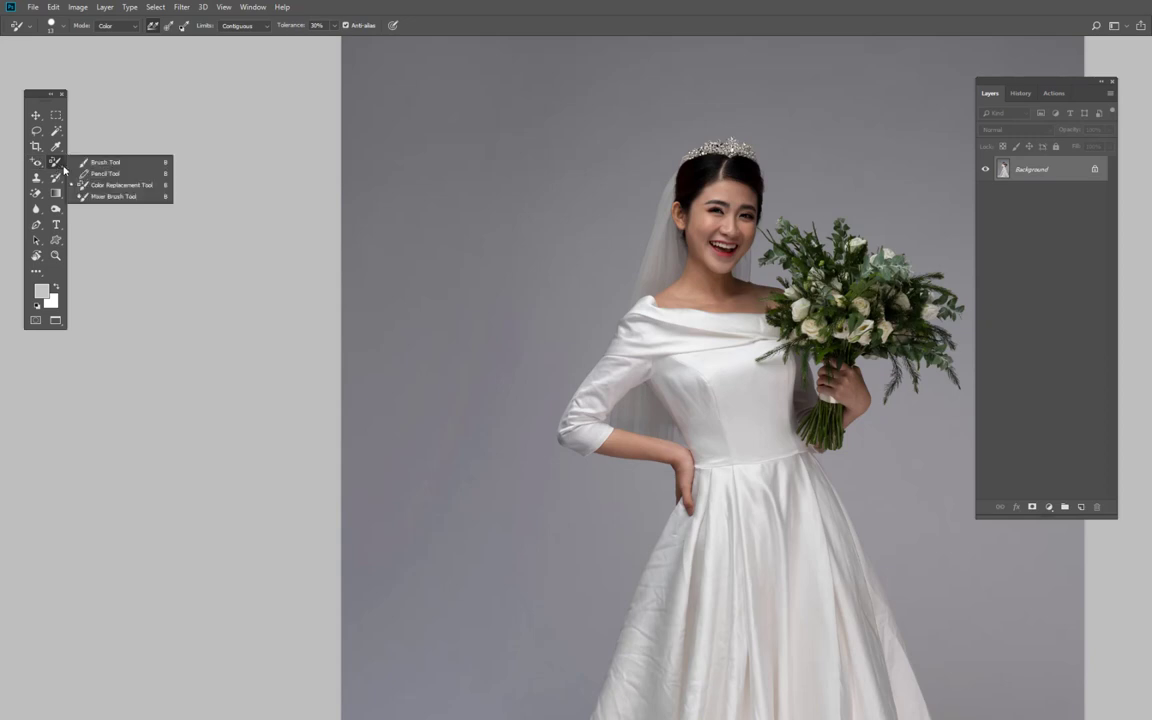
click(111, 197)
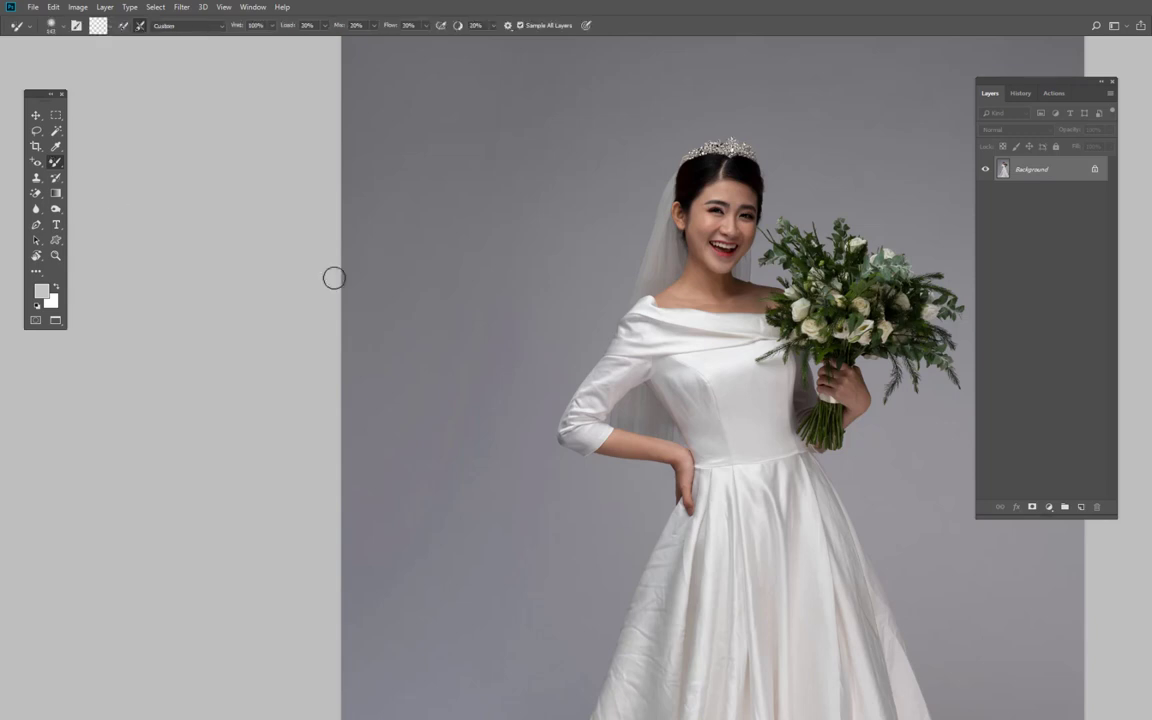
drag(625, 443, 600, 405)
key(ctrl+shift+alt+n)
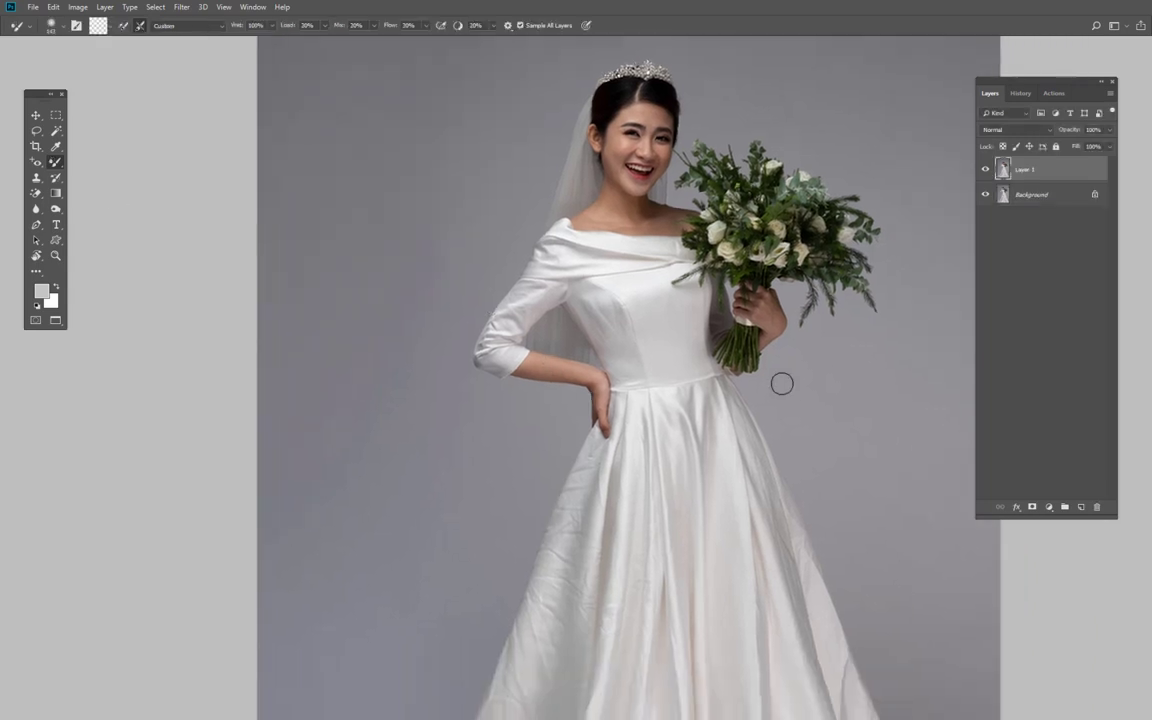
- Bring the dress into view and set the mixer brush size to 175
drag(726, 505, 679, 255)
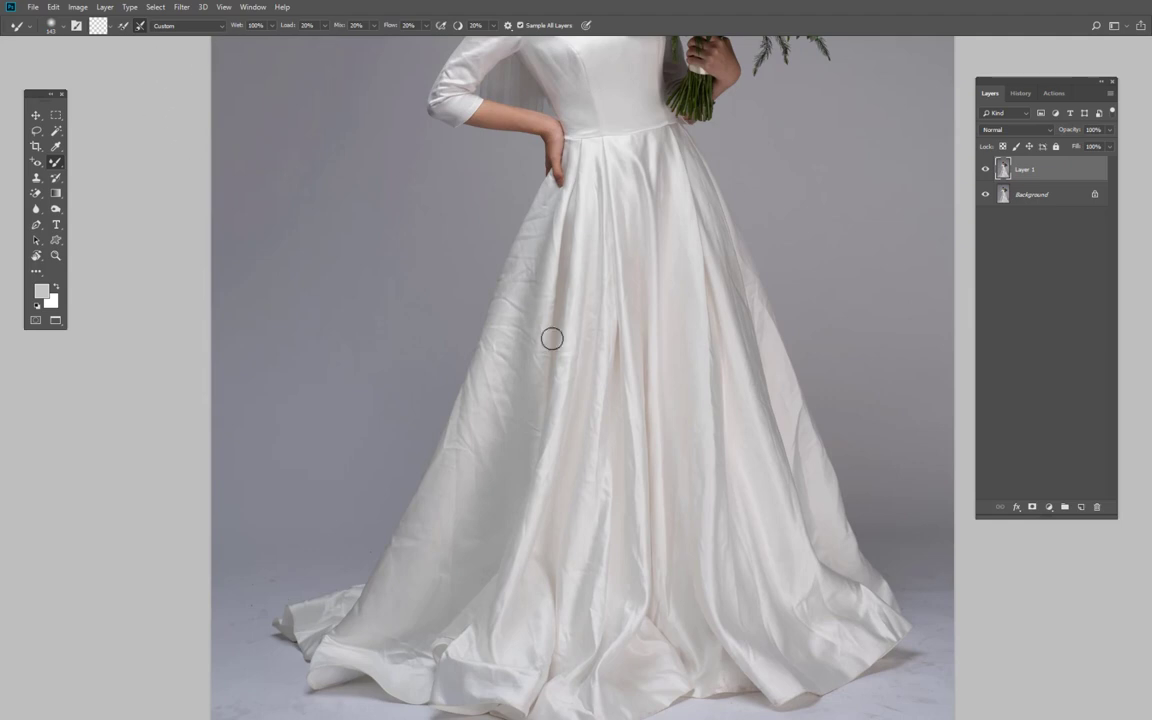
mouse_move(635, 328)
mouse_down()
mouse_move(631, 302)
mouse_move(622, 345)
mouse_up()
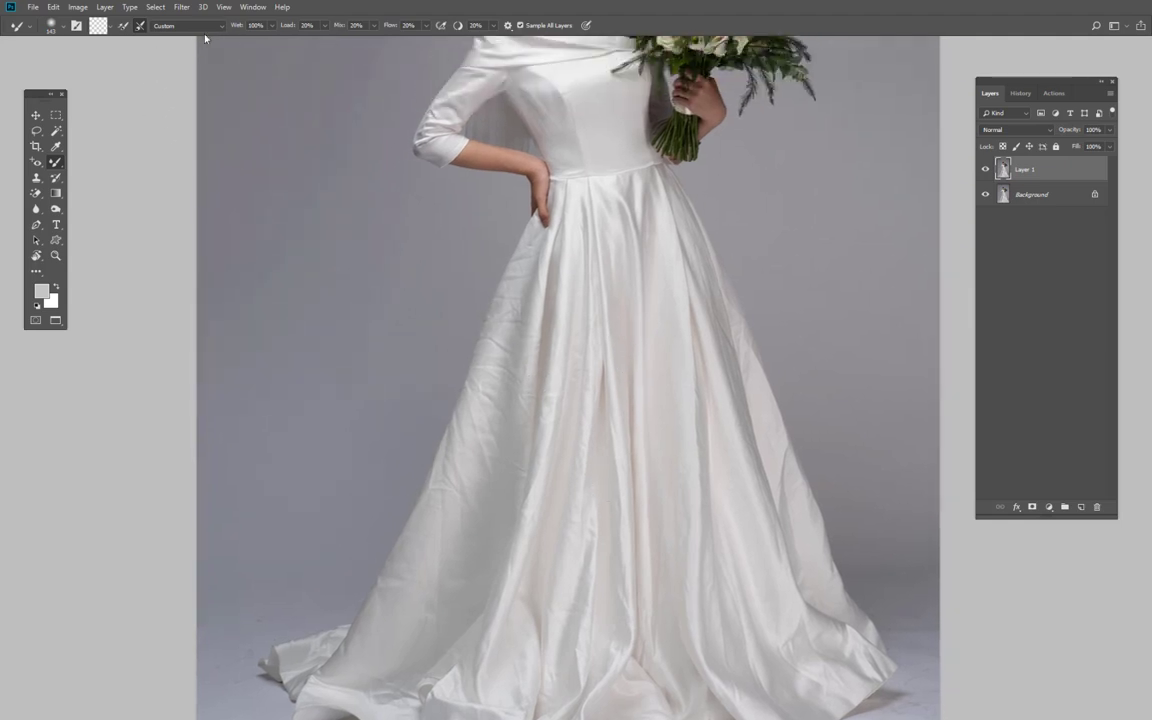
right_click(56, 162)
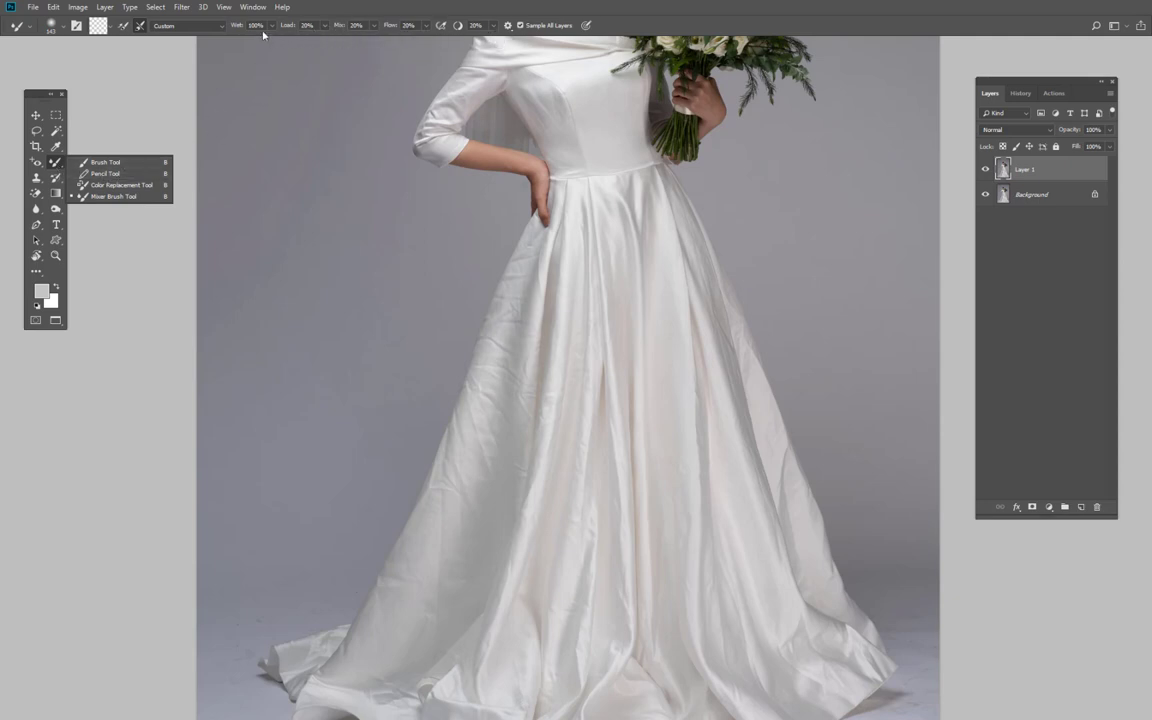
scroll(565, 381, down, 2)
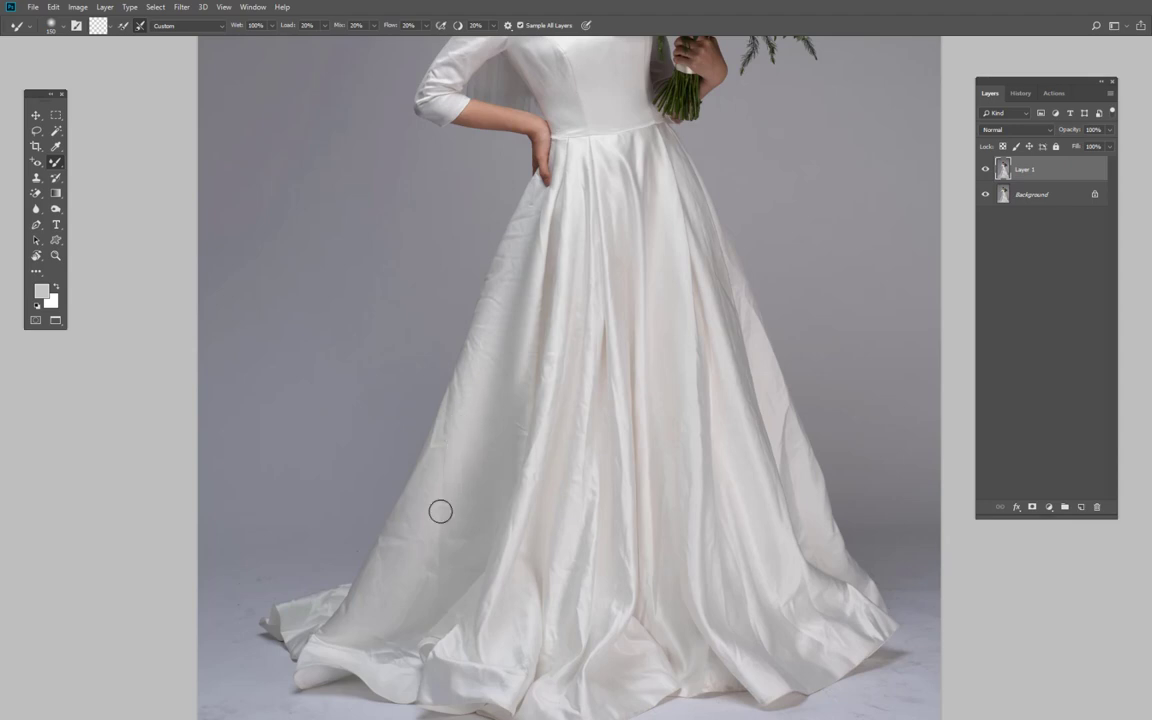
key(bracketright)
key(bracketleft)
key(bracketright)
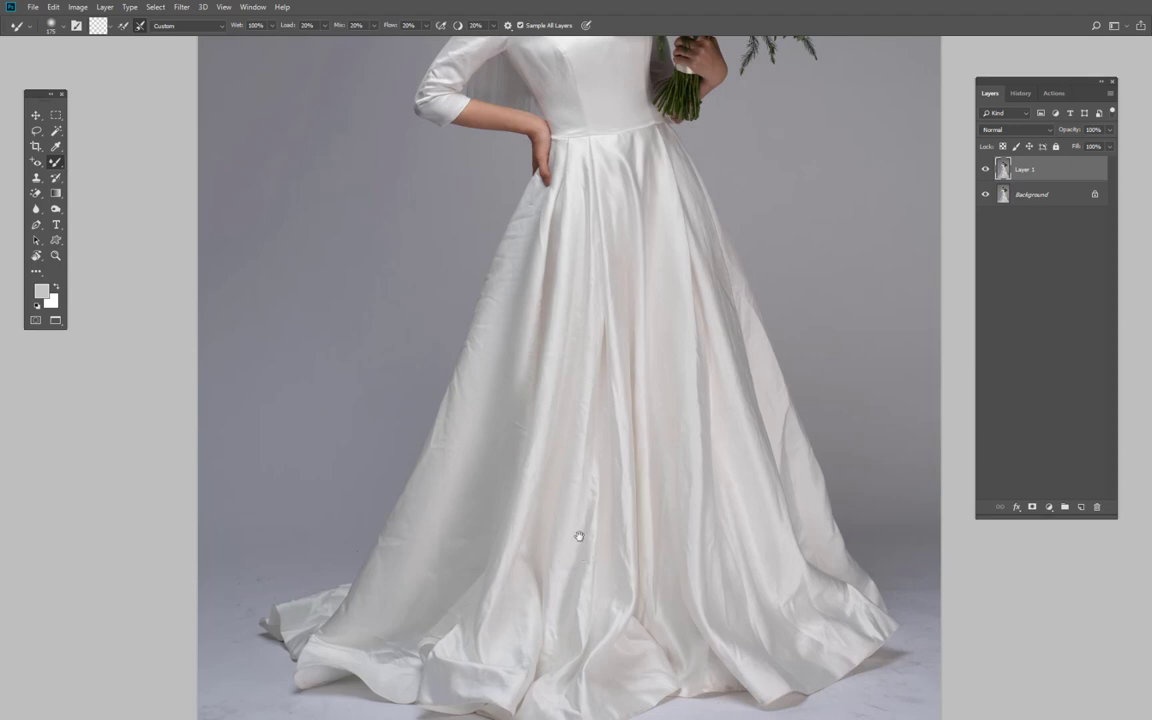
- Resize the mixer brush and blend two folds near the skirt hem
drag(579, 536, 576, 441)
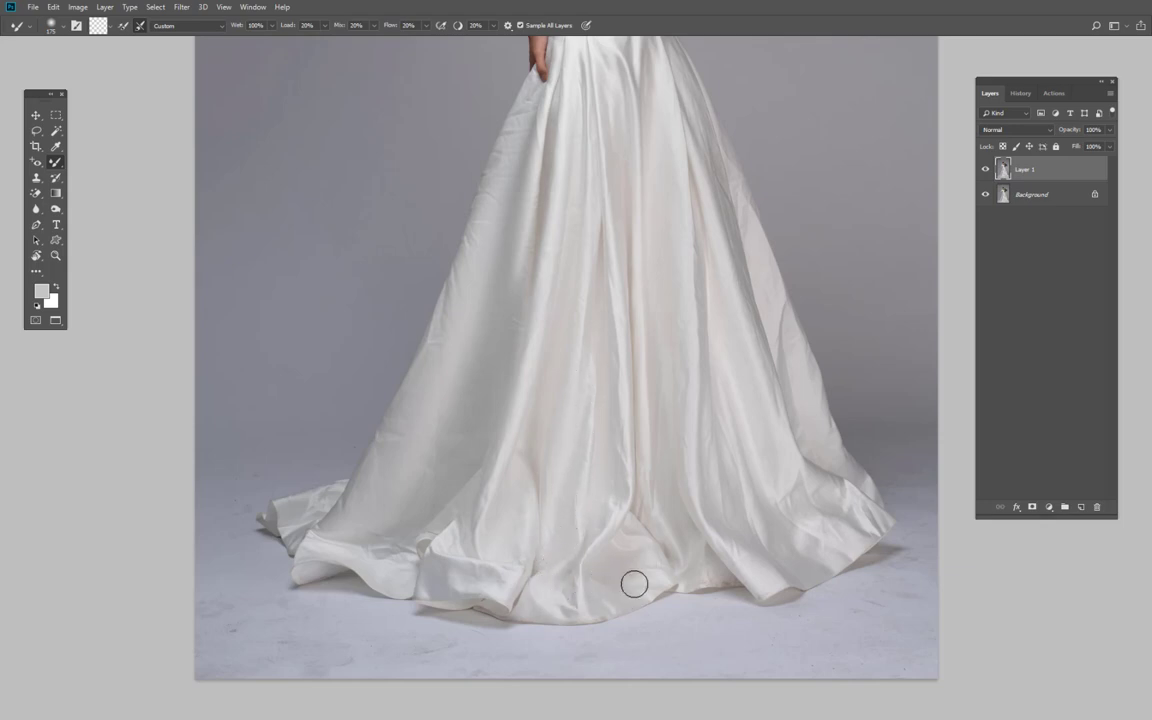
scroll(609, 489, up, 2)
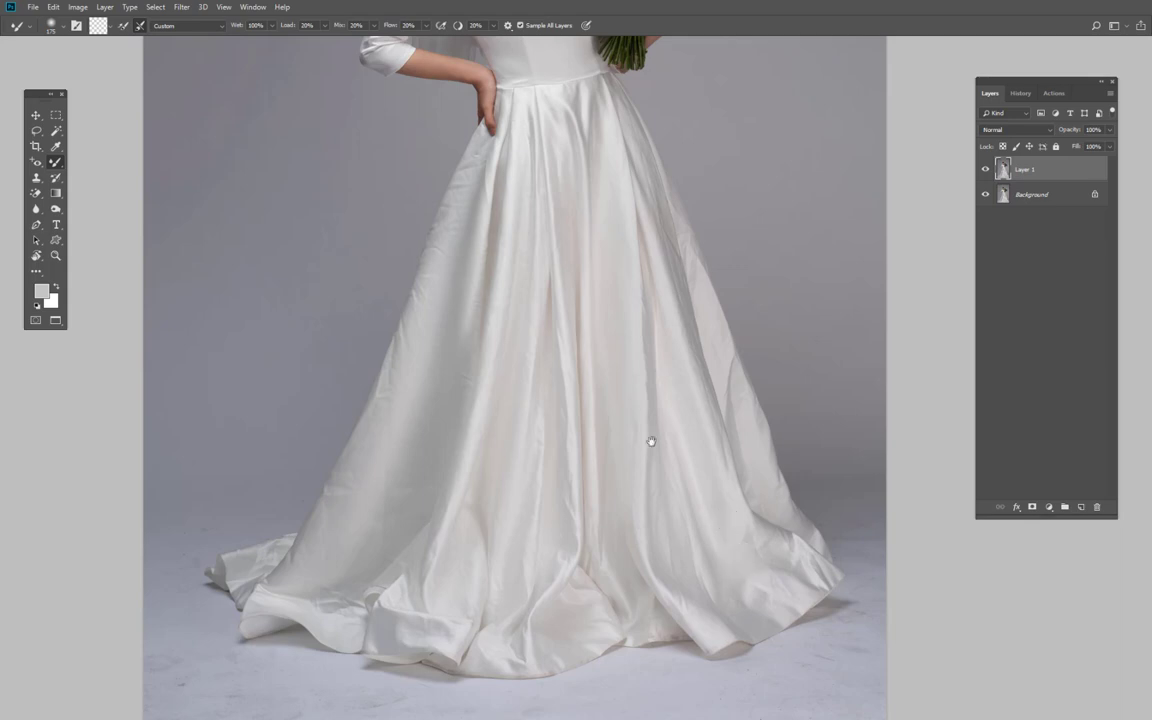
scroll(645, 440, up, 3)
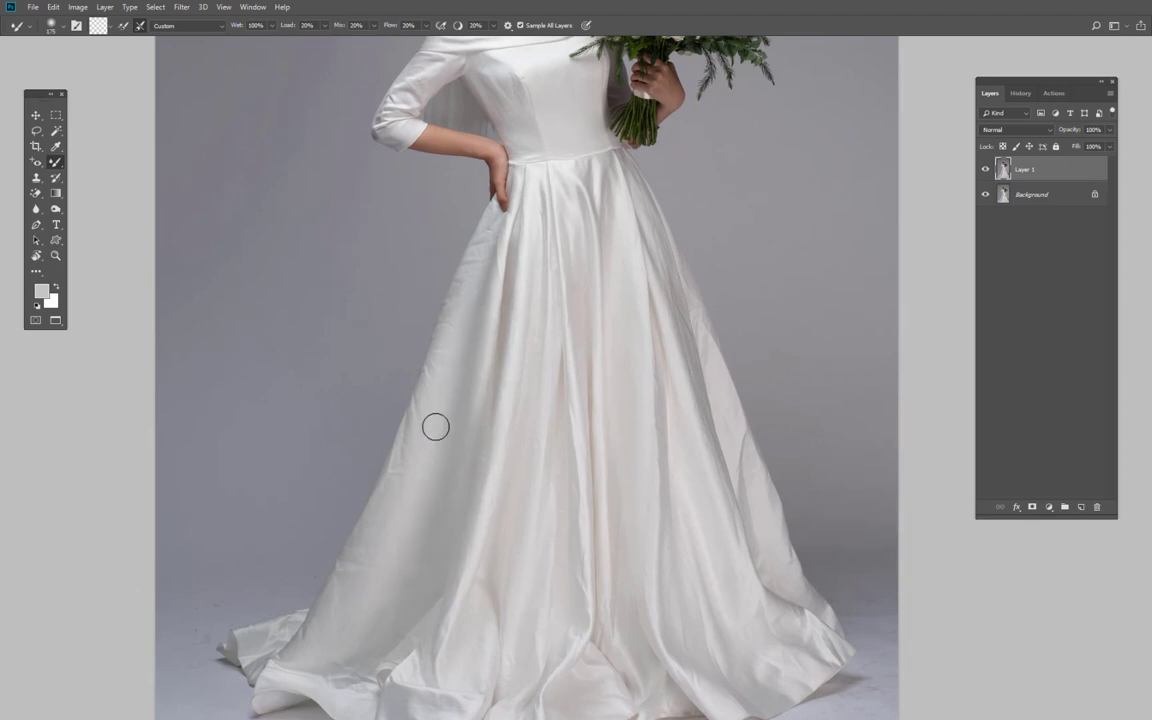
key([)
key([)
key([)
drag(558, 491, 571, 386)
key(])
key(])
key(])
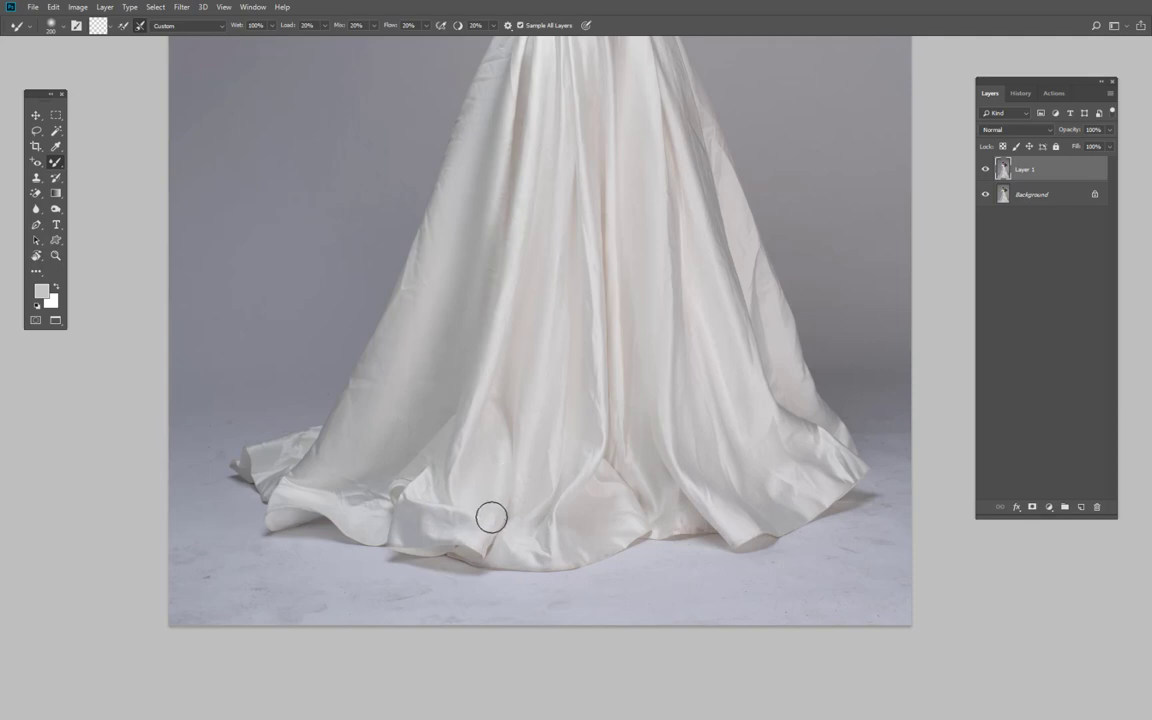
click(411, 509)
click(377, 492)
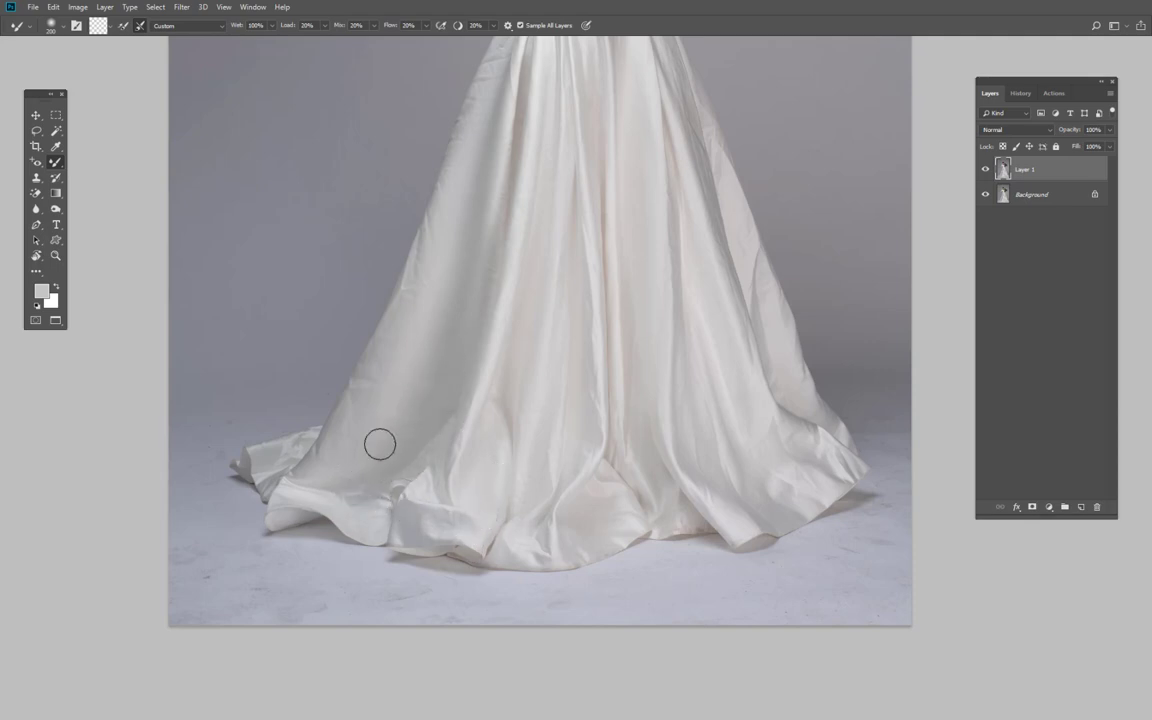
drag(522, 350, 478, 505)
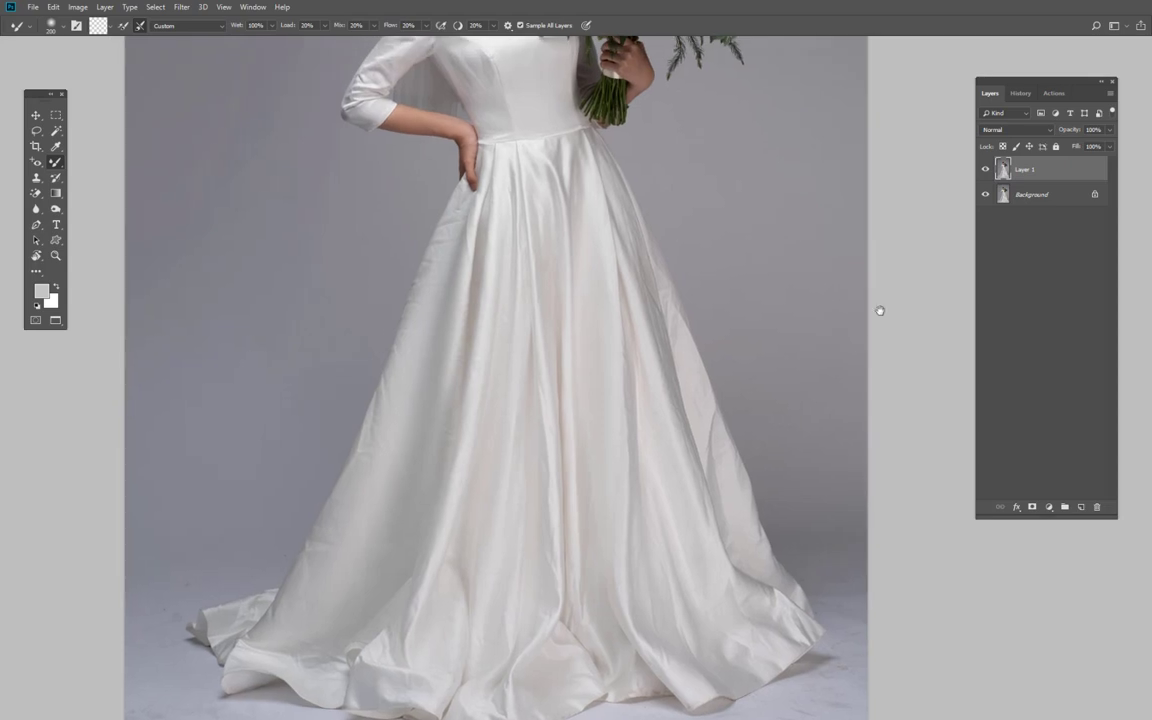
- Toggle Layer 1's visibility to compare with the original, leaving it hidden
click(985, 169)
click(985, 169)
click(985, 169)
alt+click(622, 397)
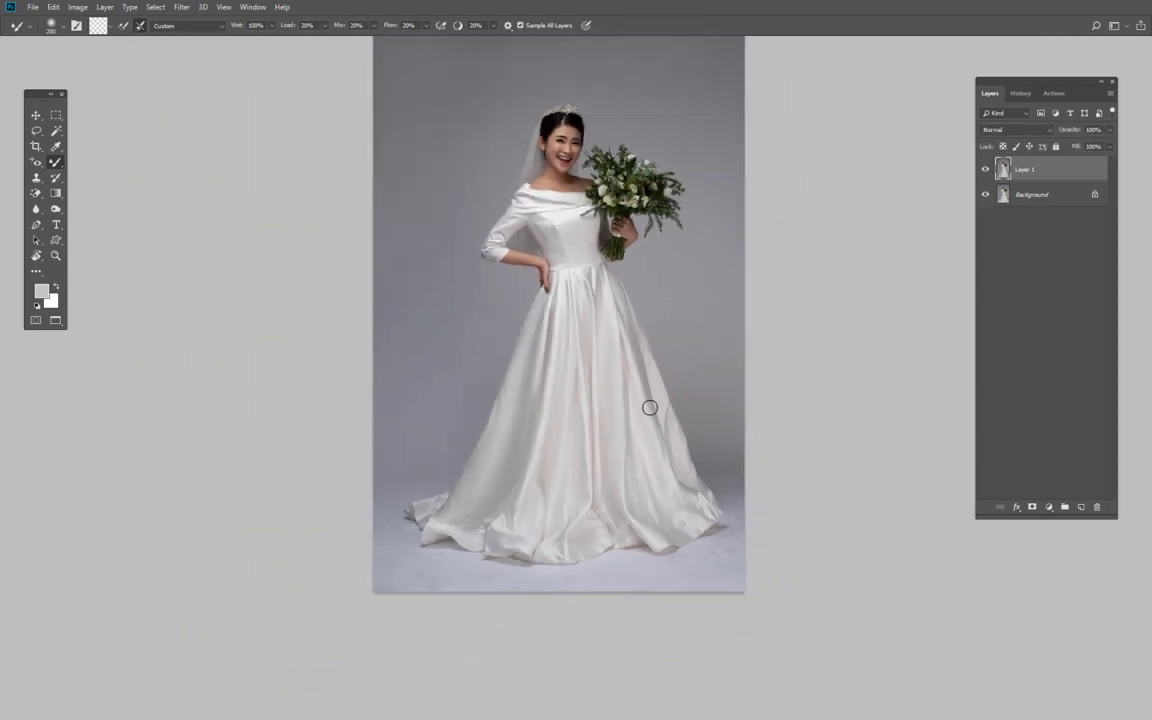
click(985, 169)
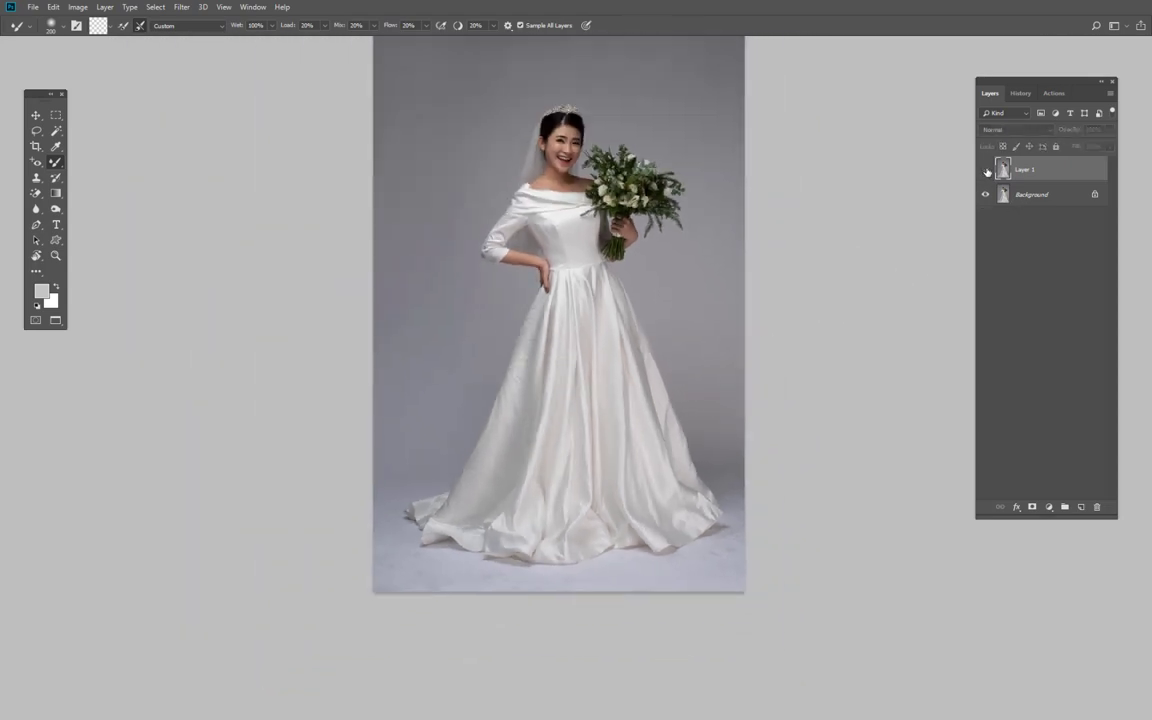
click(985, 169)
click(985, 169)
click(985, 169)
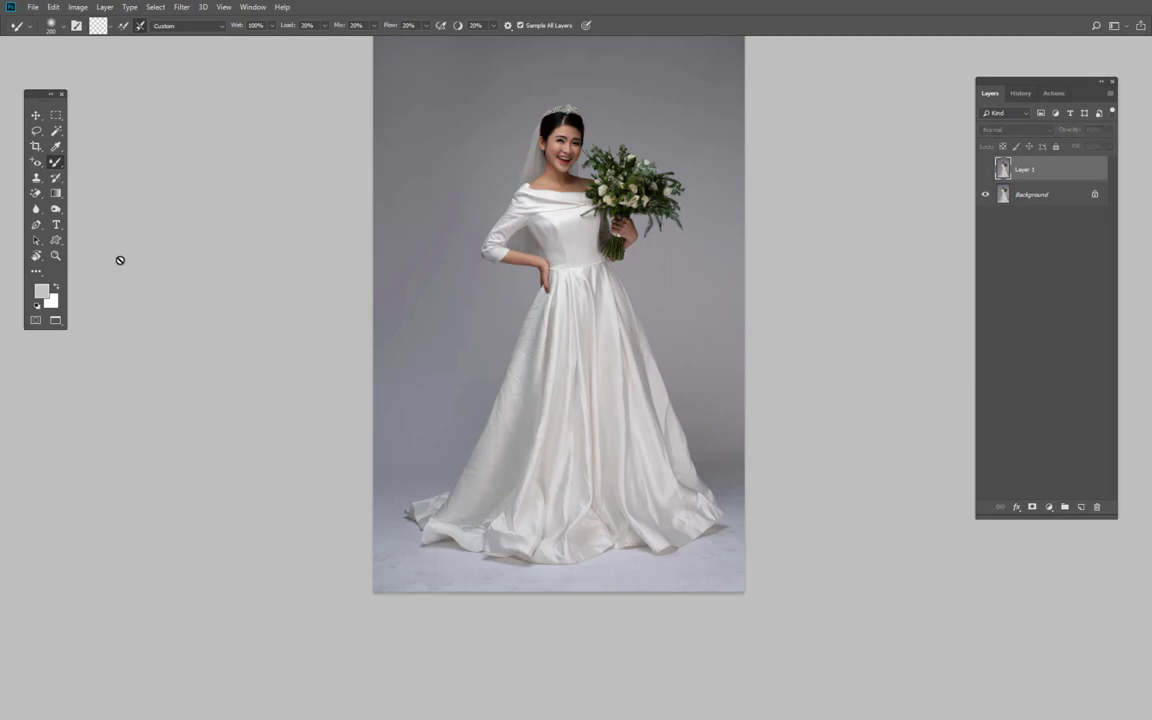
- Dismiss the hidden-layer warning and delete Layer 1, leaving only Background
right_click(55, 162)
click(531, 372)
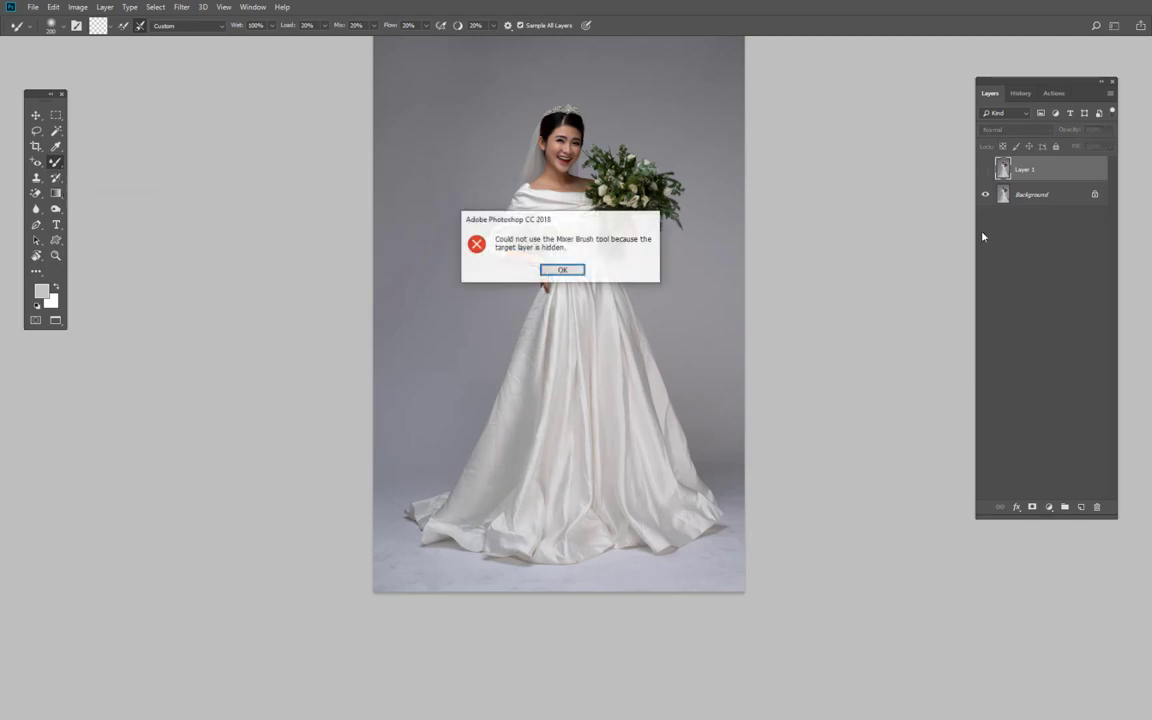
key(Return)
key(v)
mouse_move(1030, 169)
mouse_down()
mouse_move(1081, 484)
mouse_move(1096, 507)
mouse_up()
- Select the History Brush Tool and check its brush size settings
key(b)
scroll(476, 331, up, 1)
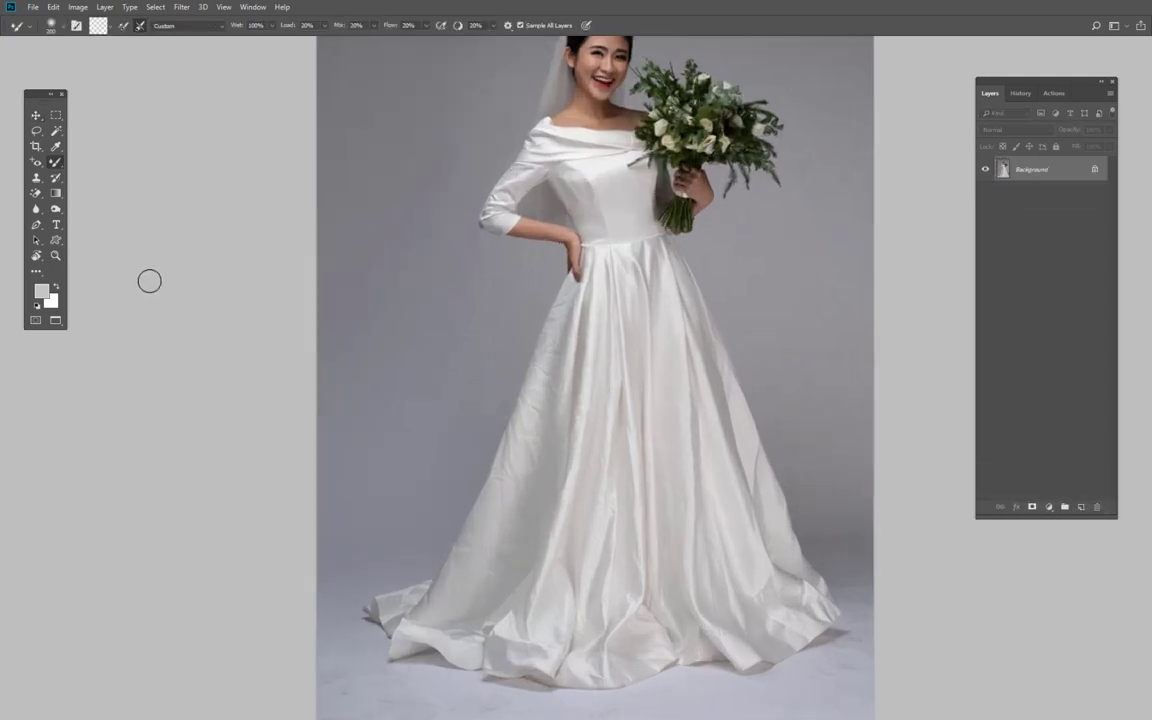
click(57, 180)
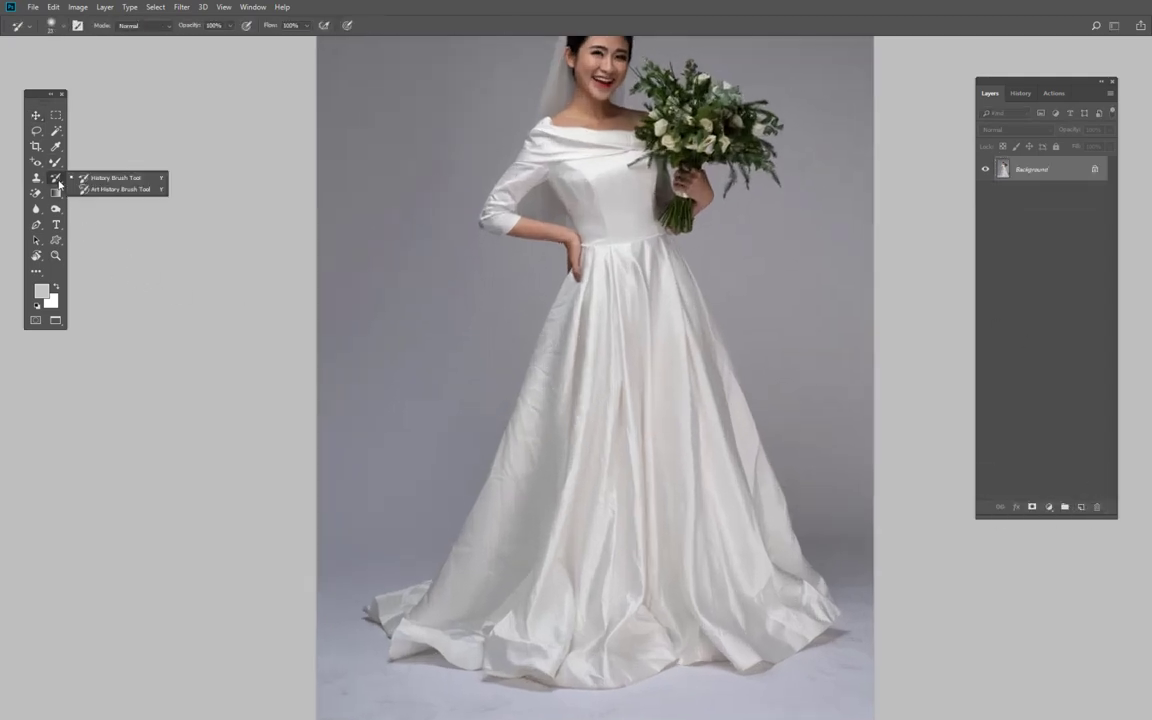
click(116, 178)
right_click(536, 299)
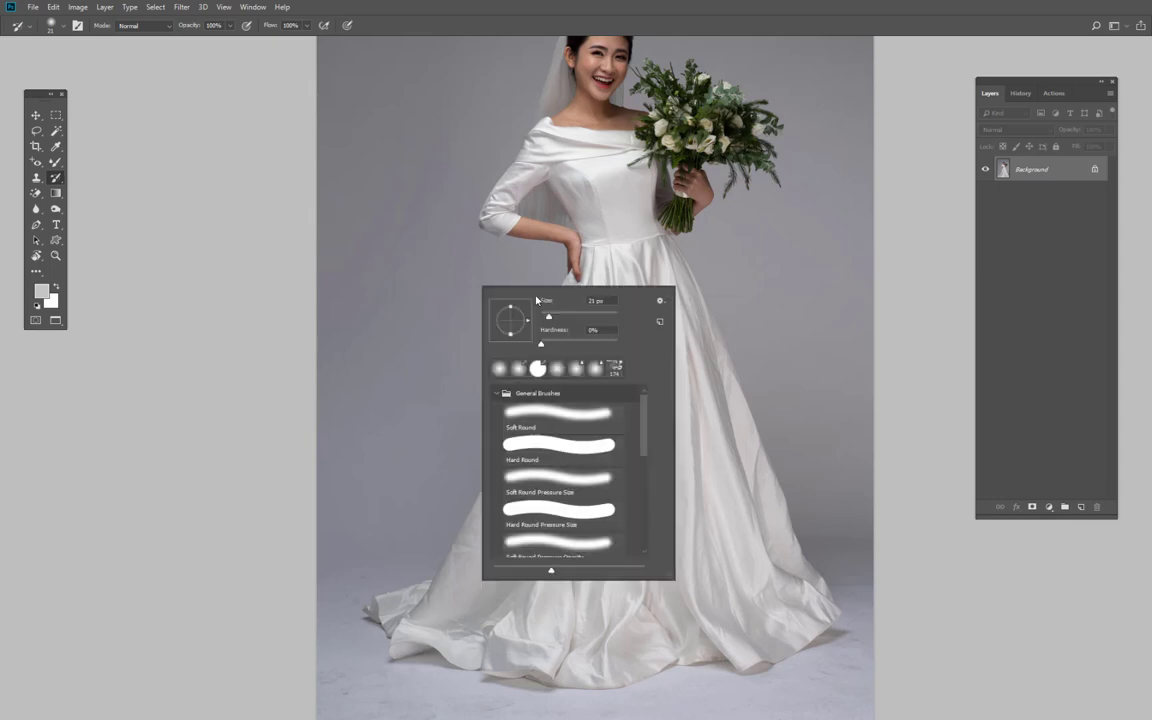
key(Return)
scroll(517, 285, up, 1)
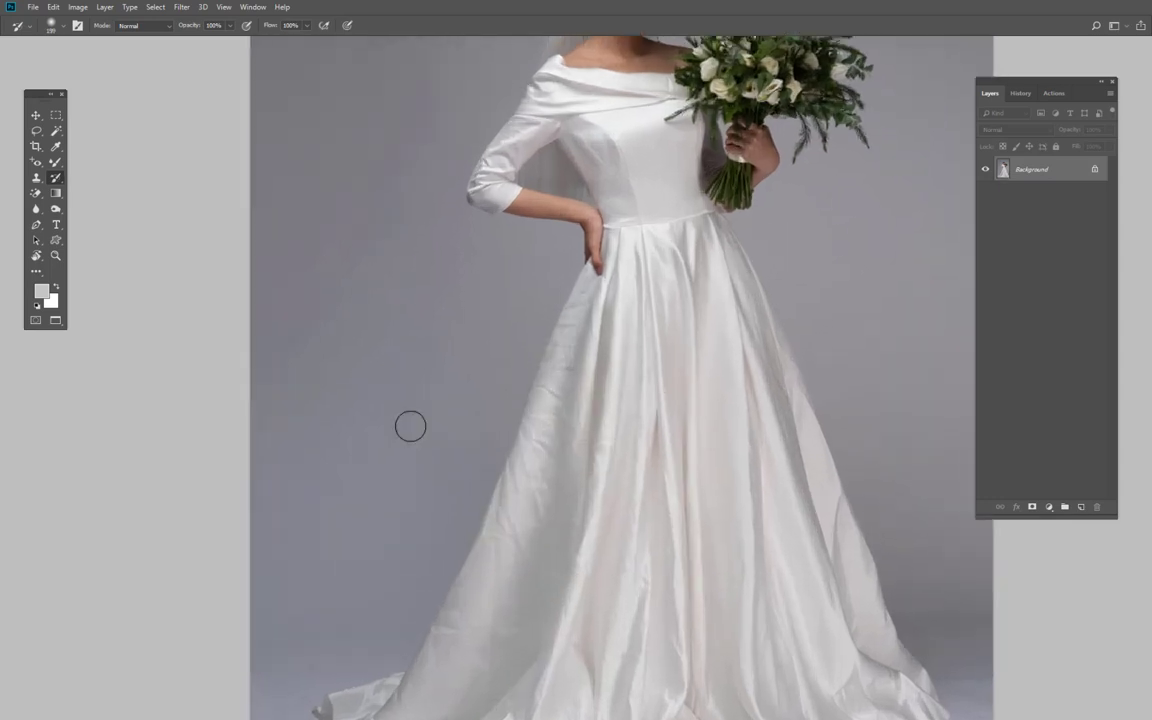
right_click(55, 179)
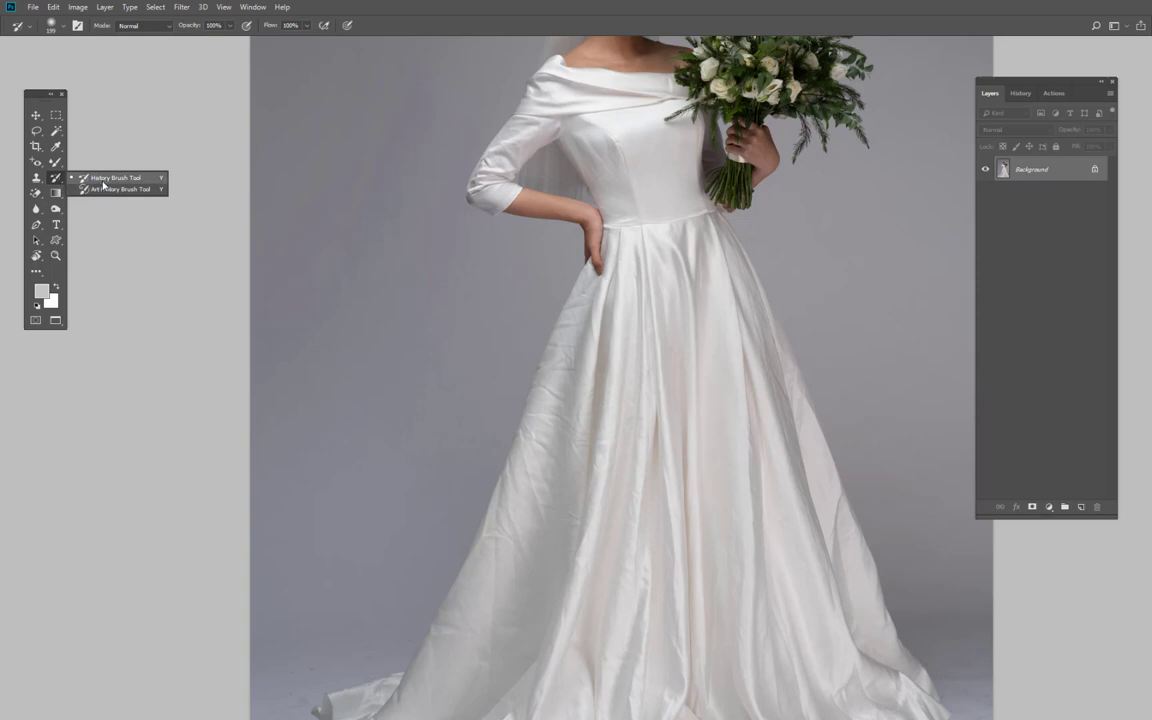
click(103, 179)
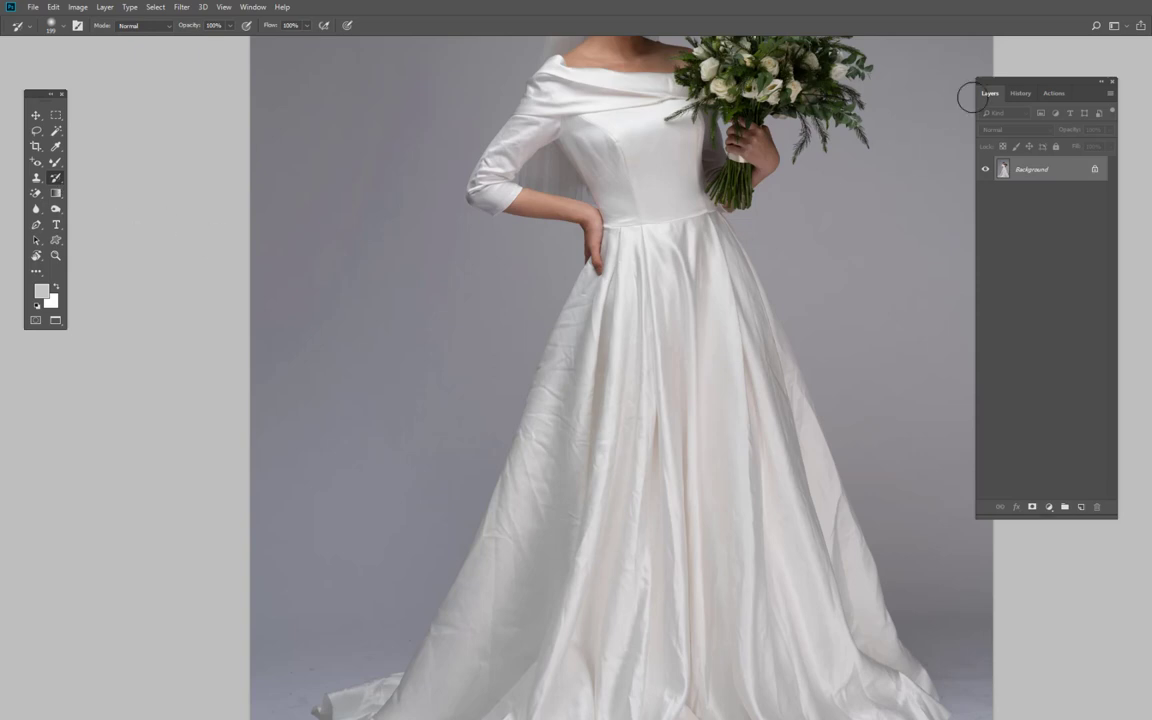
- Paint the left backdrop back from history, then return to the Layers panel
click(1020, 93)
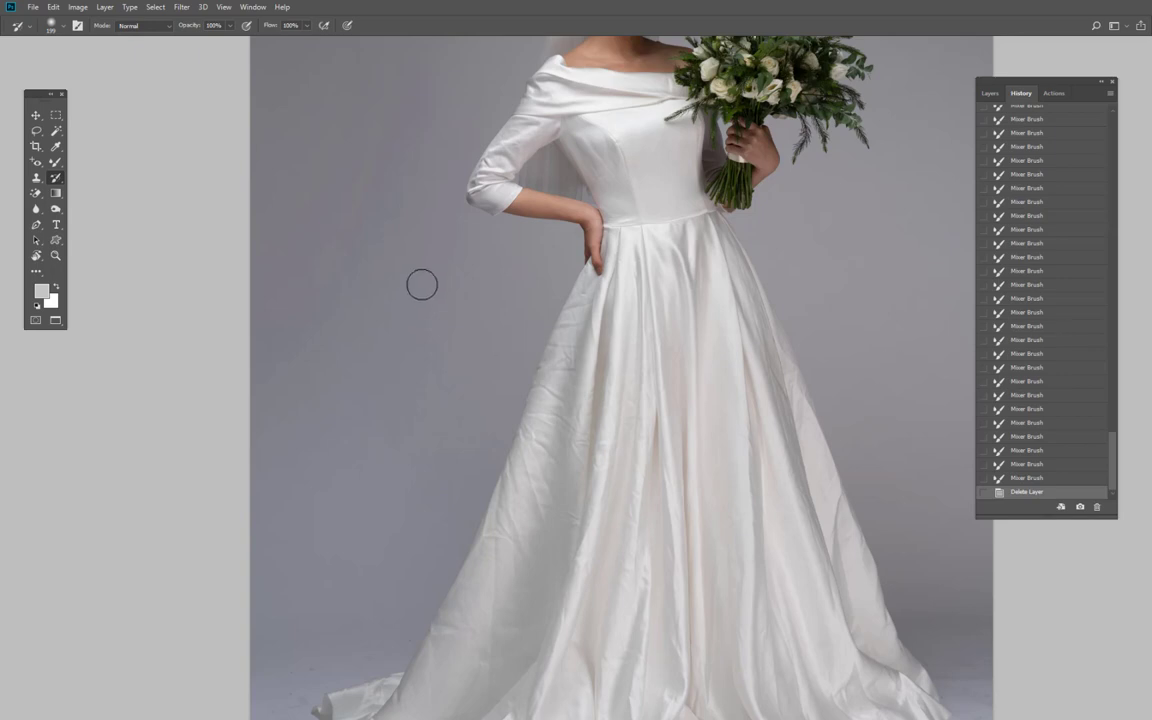
drag(640, 270, 576, 329)
click(1000, 95)
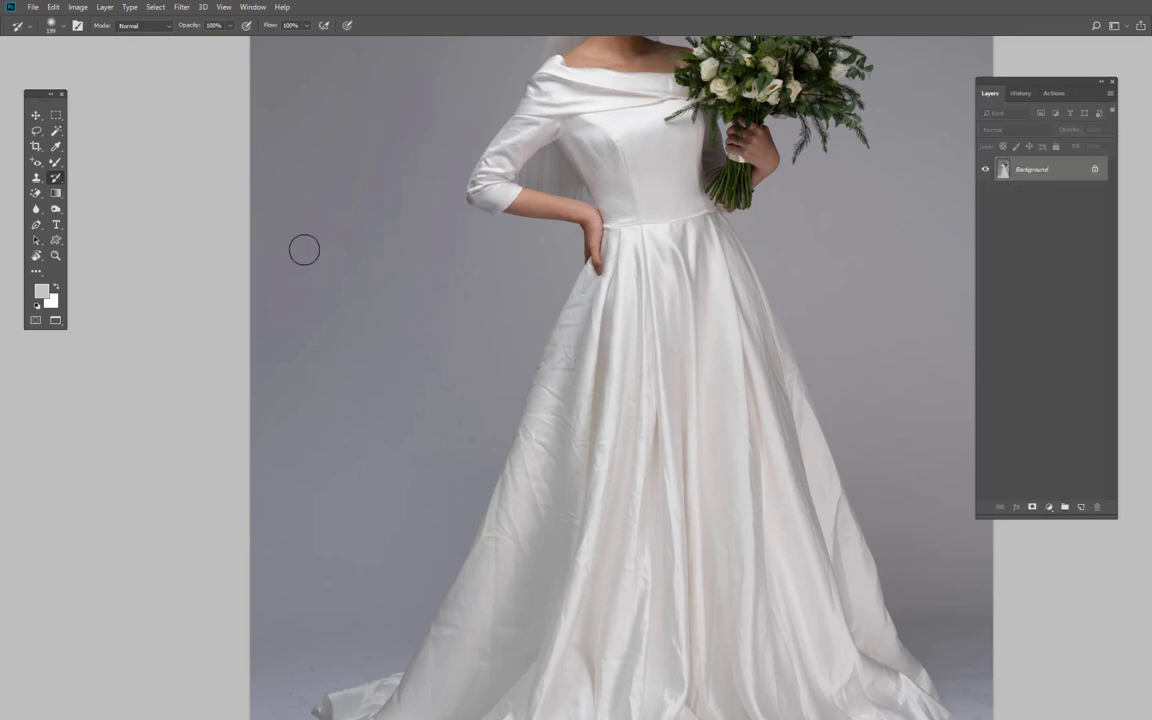
click(56, 194)
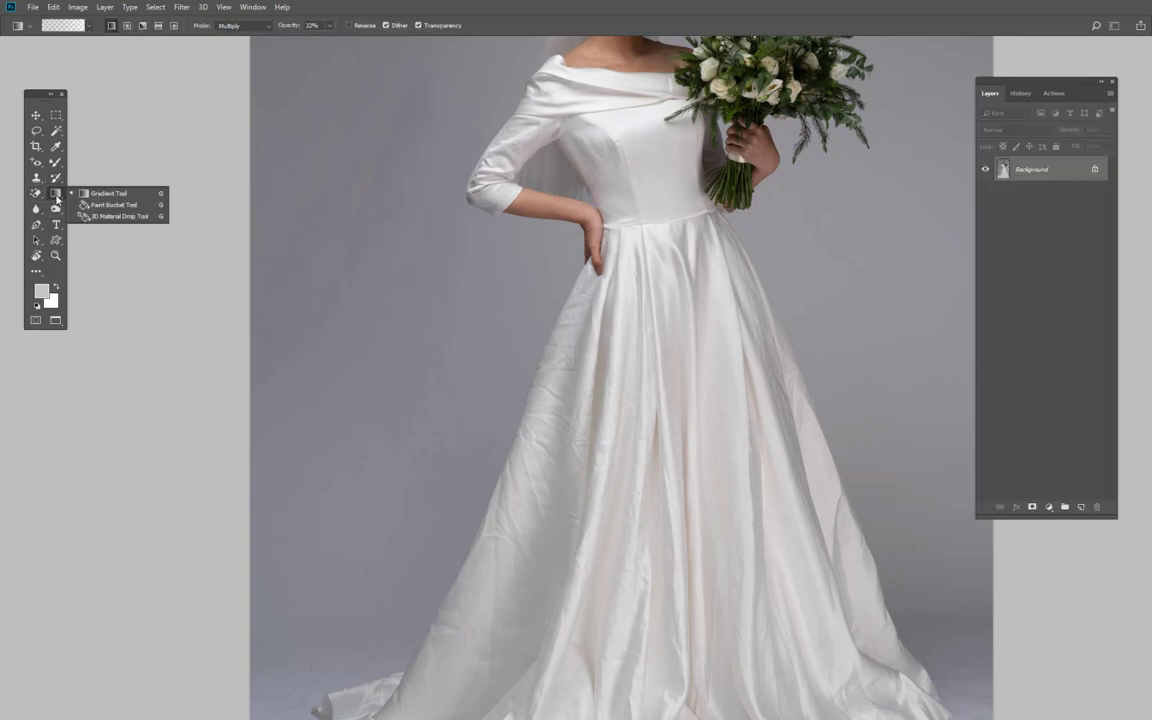
- Try a Gradient darkening the photo's upper left, then undo it
click(84, 193)
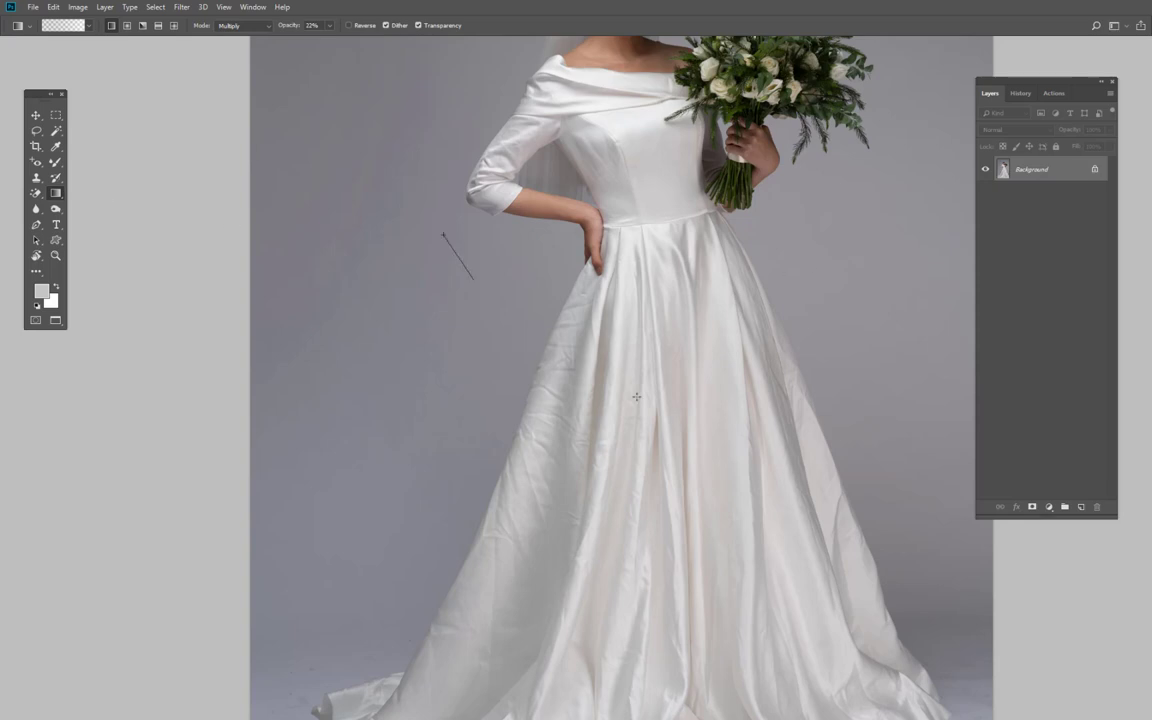
drag(400, 212, 575, 357)
key(ctrl+z)
scroll(588, 265, down, 1)
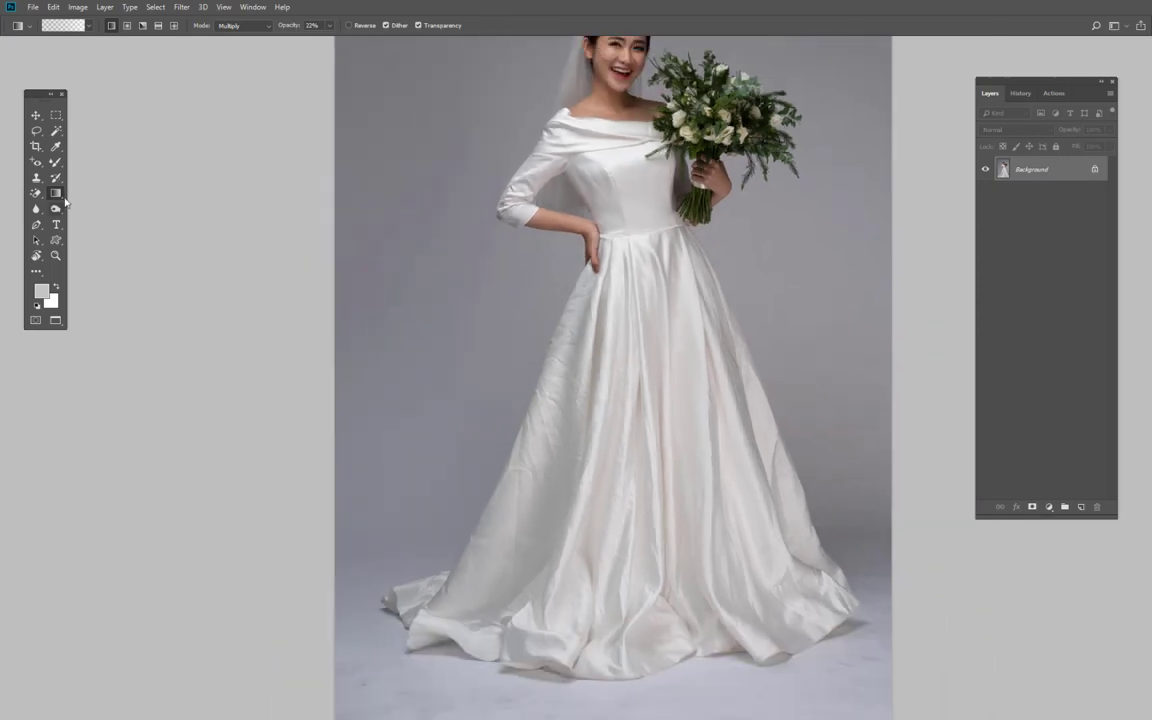
- Add a new empty layer and choose the Violet, Orange preset gradient
right_click(56, 193)
click(1049, 507)
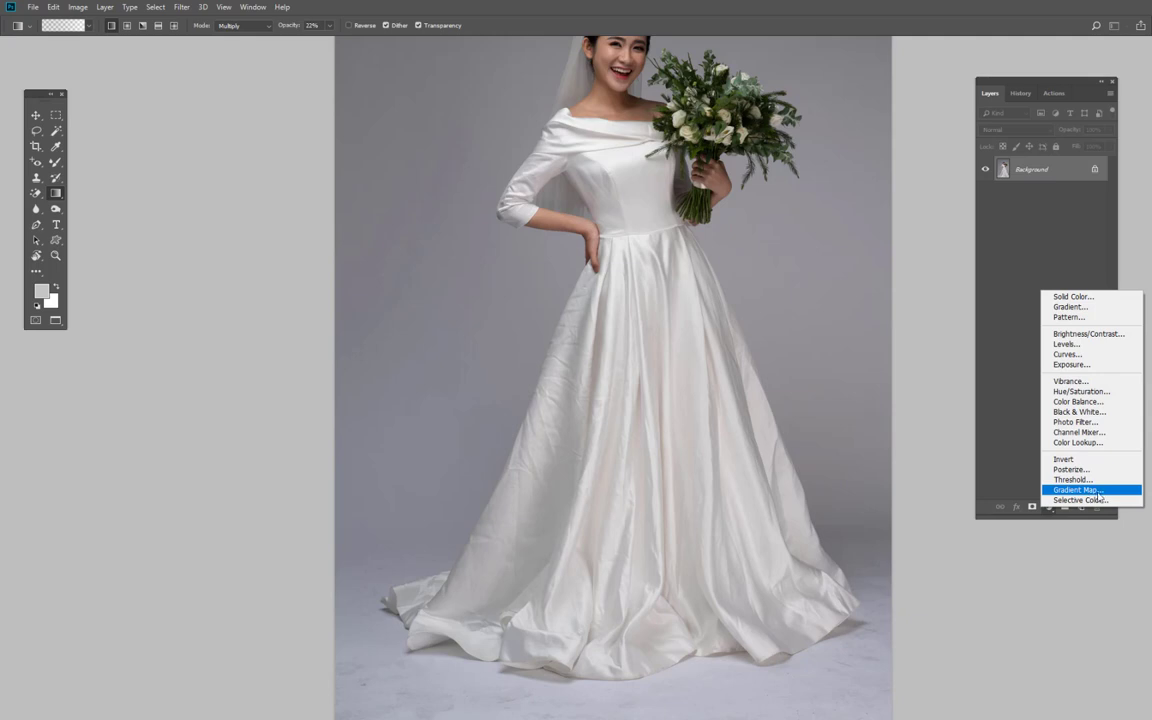
click(826, 479)
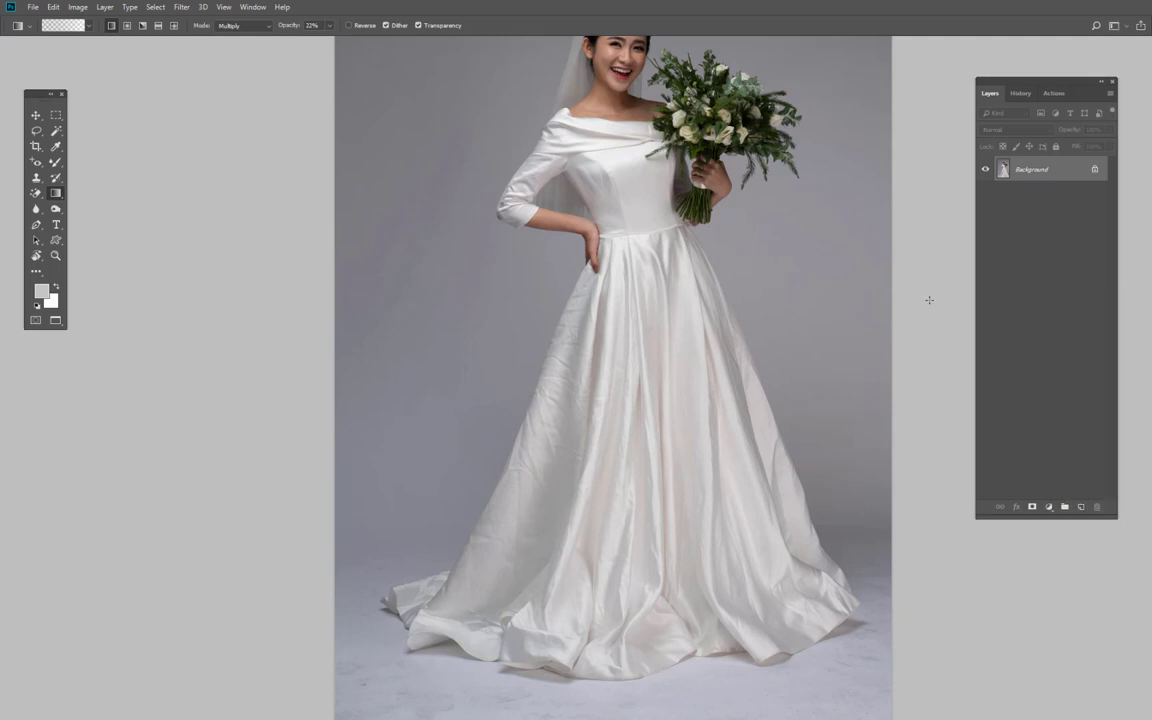
click(1075, 508)
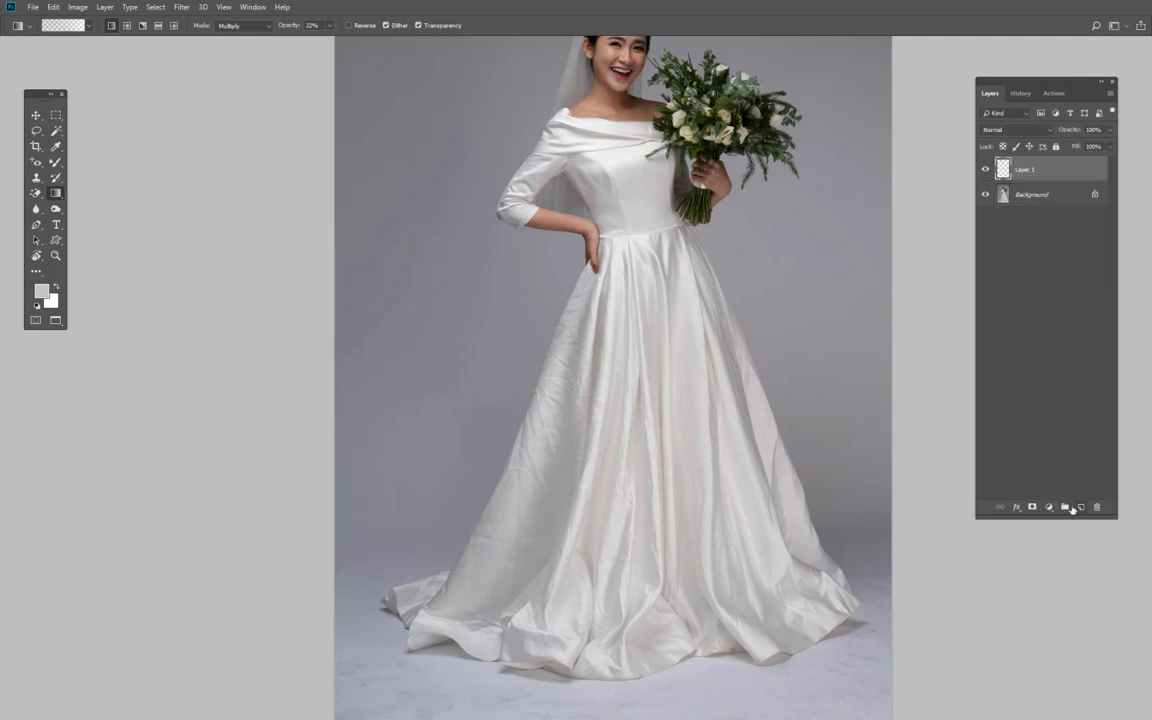
click(75, 33)
click(836, 395)
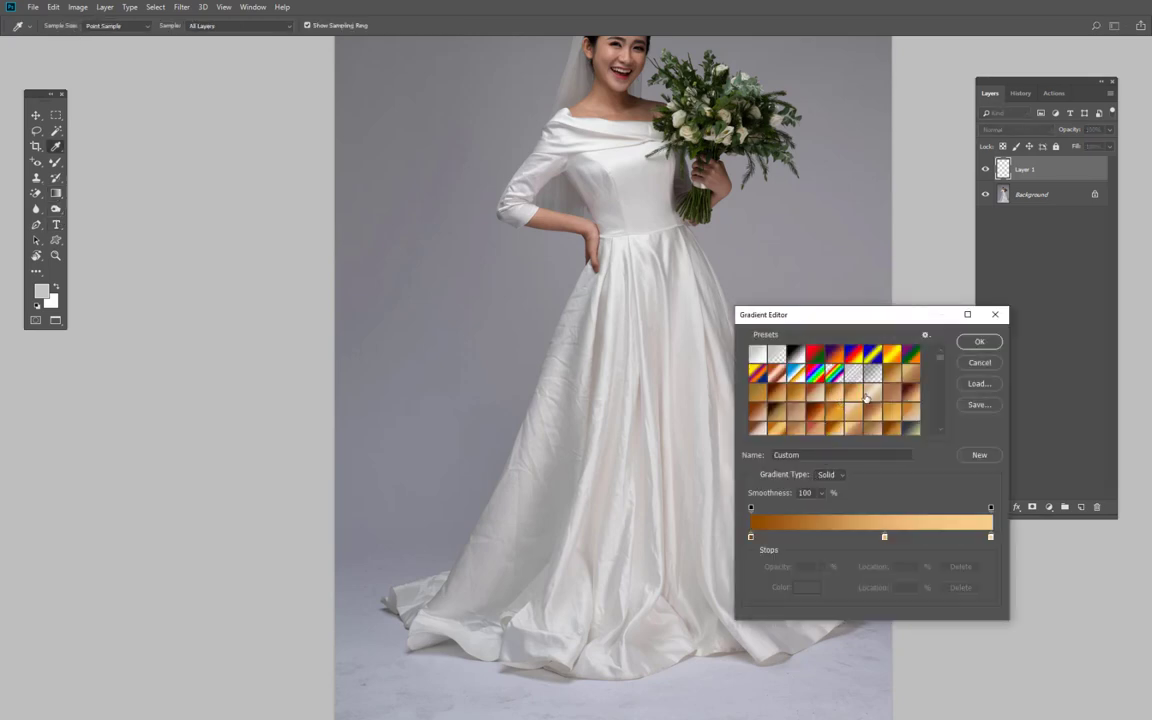
click(814, 353)
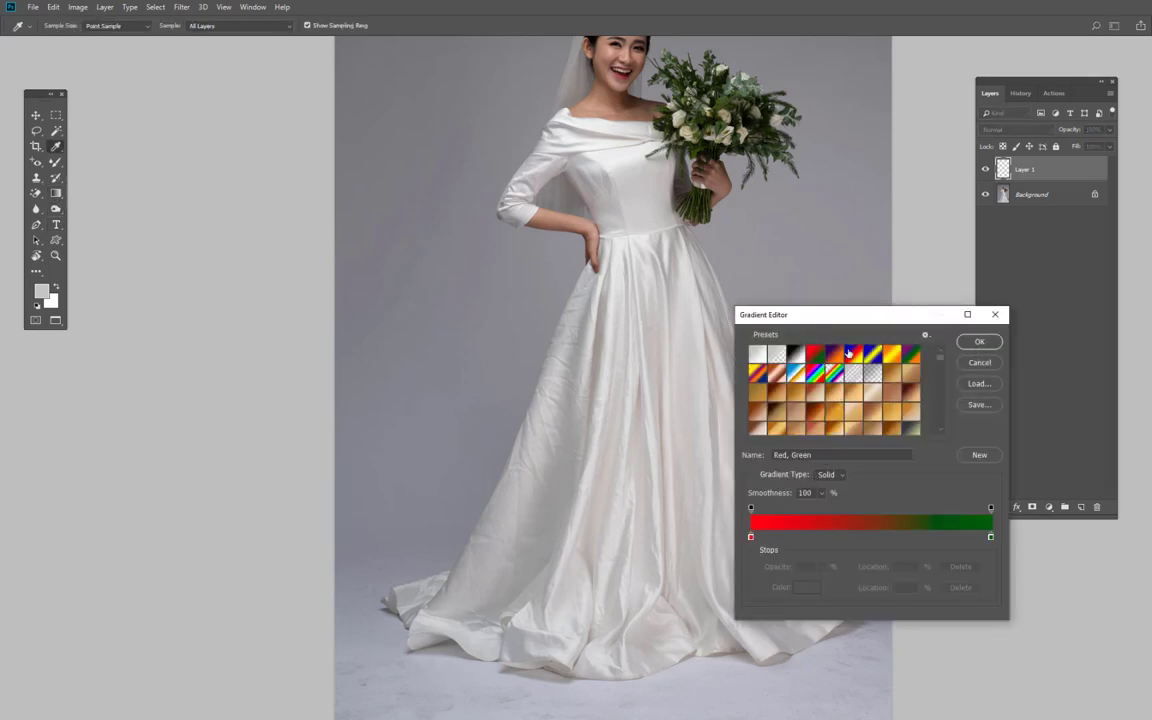
click(852, 353)
click(979, 341)
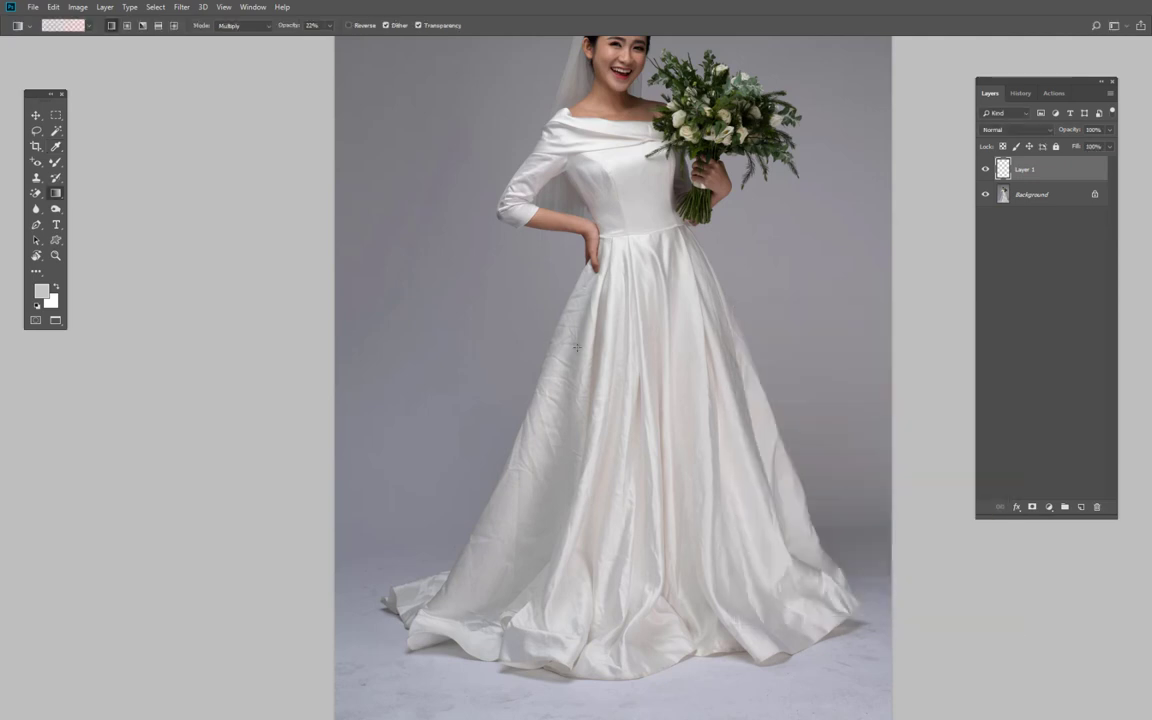
- Tint the whole photo violet-to-orange from top to bottom on the new layer
alt+click(490, 270)
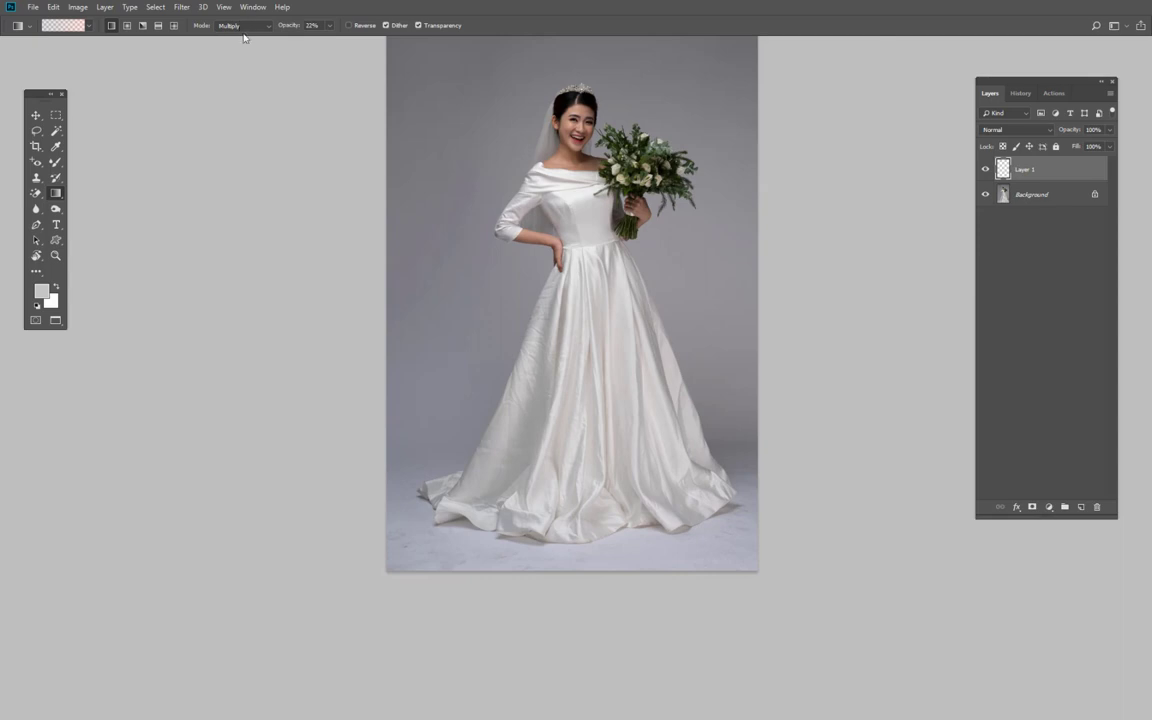
drag(510, 152, 516, 490)
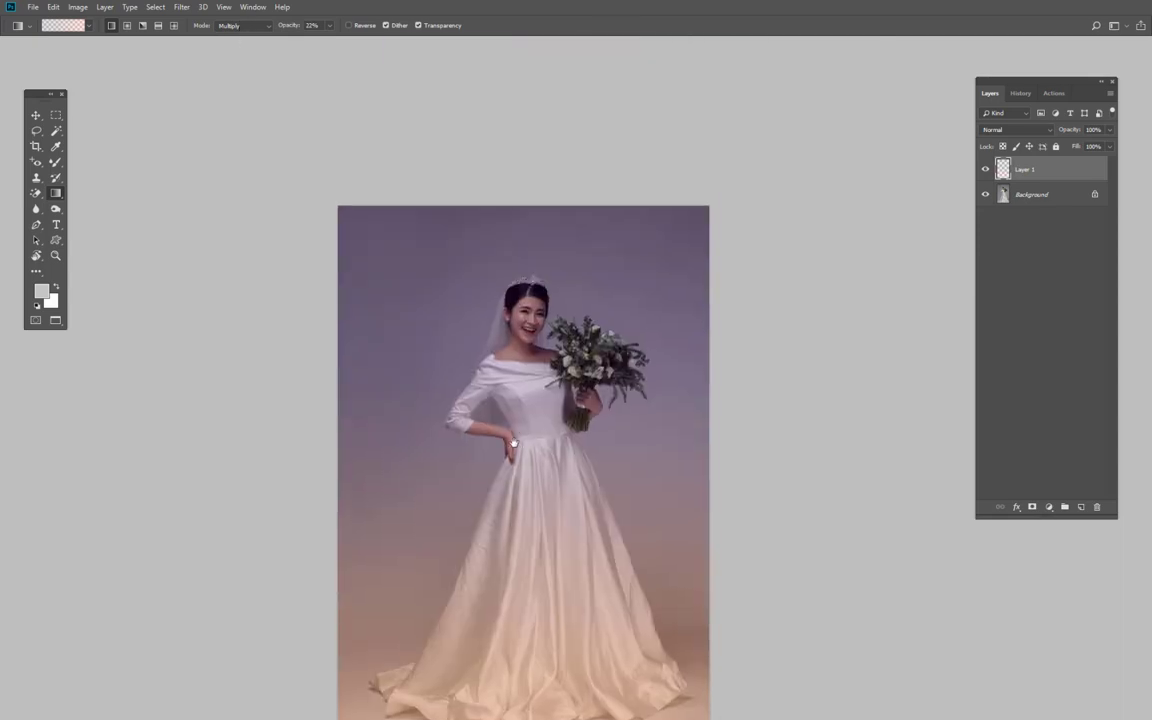
click(62, 25)
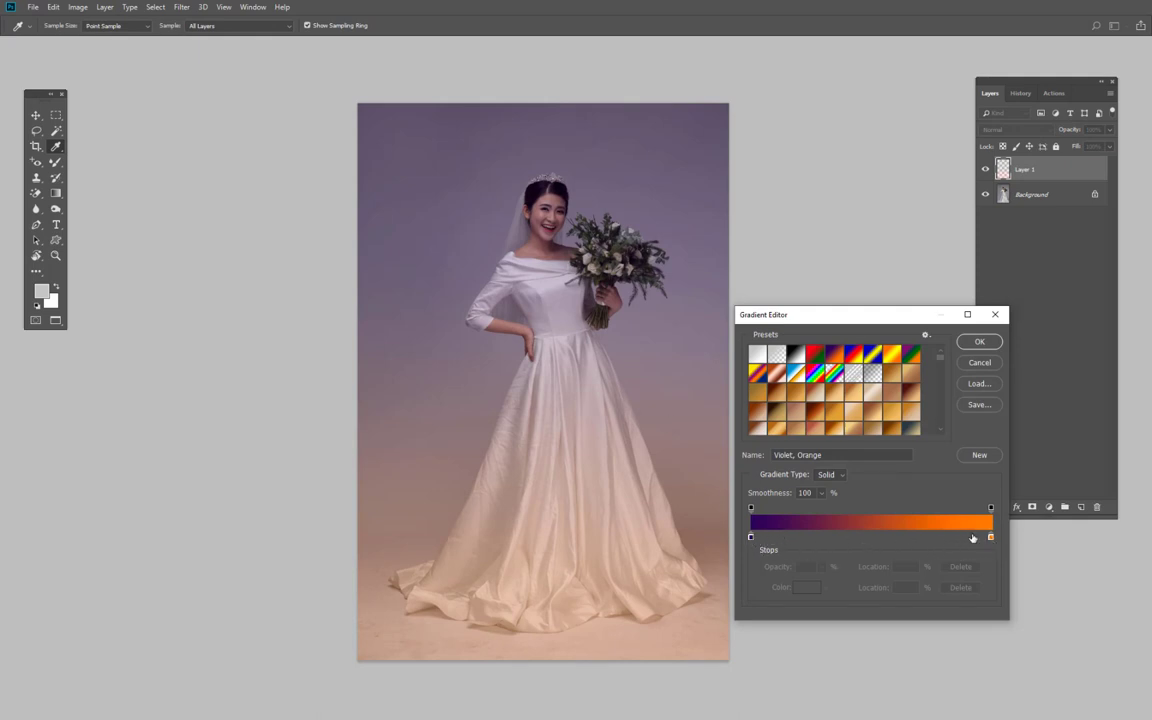
click(985, 363)
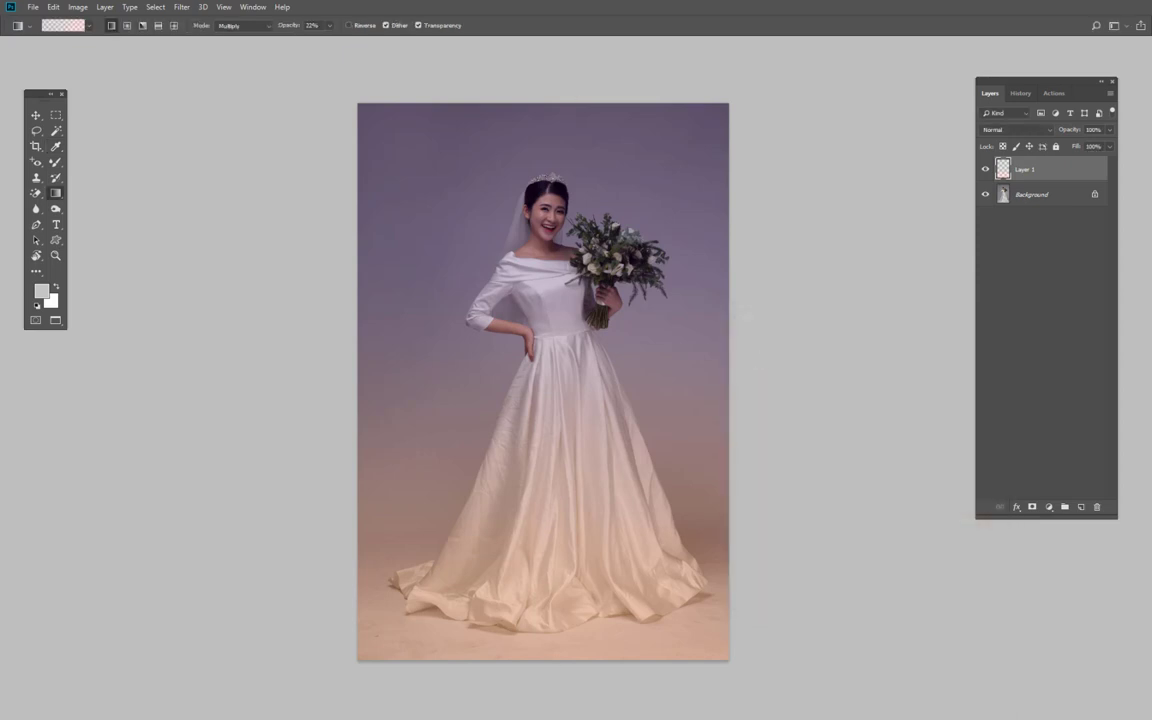
- Redraw the vertical gradient a few times, then delete the gradient layer
drag(543, 82, 505, 555)
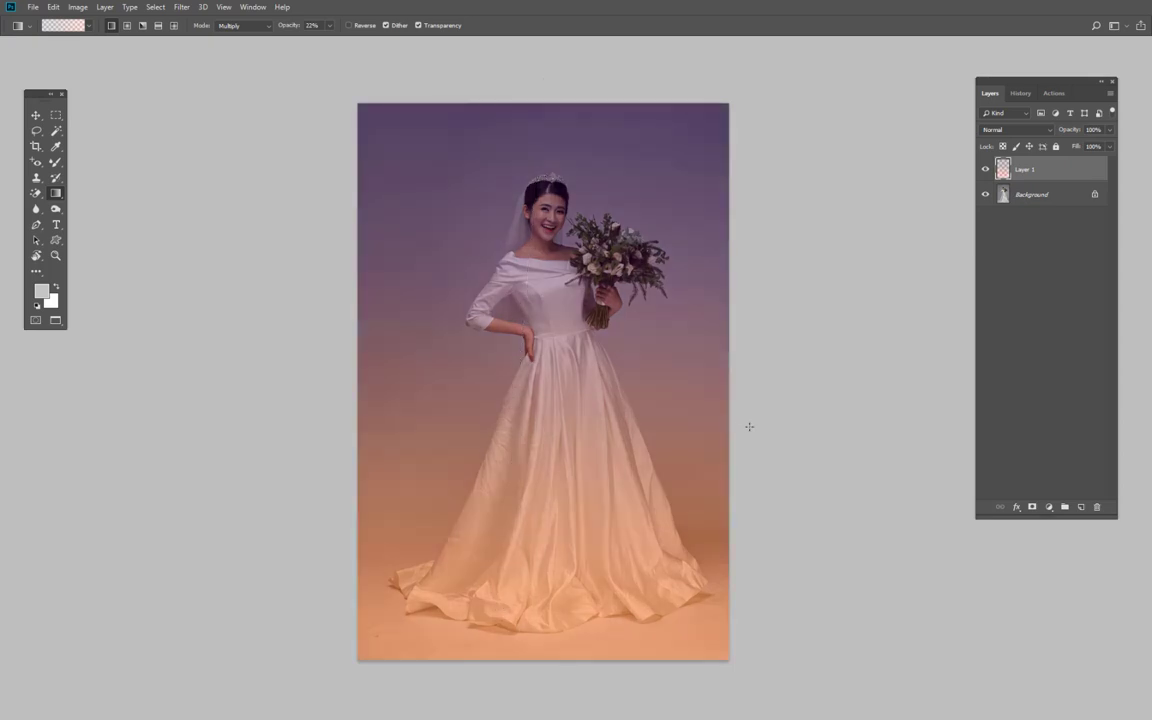
key(ctrl+z)
drag(464, 109, 464, 473)
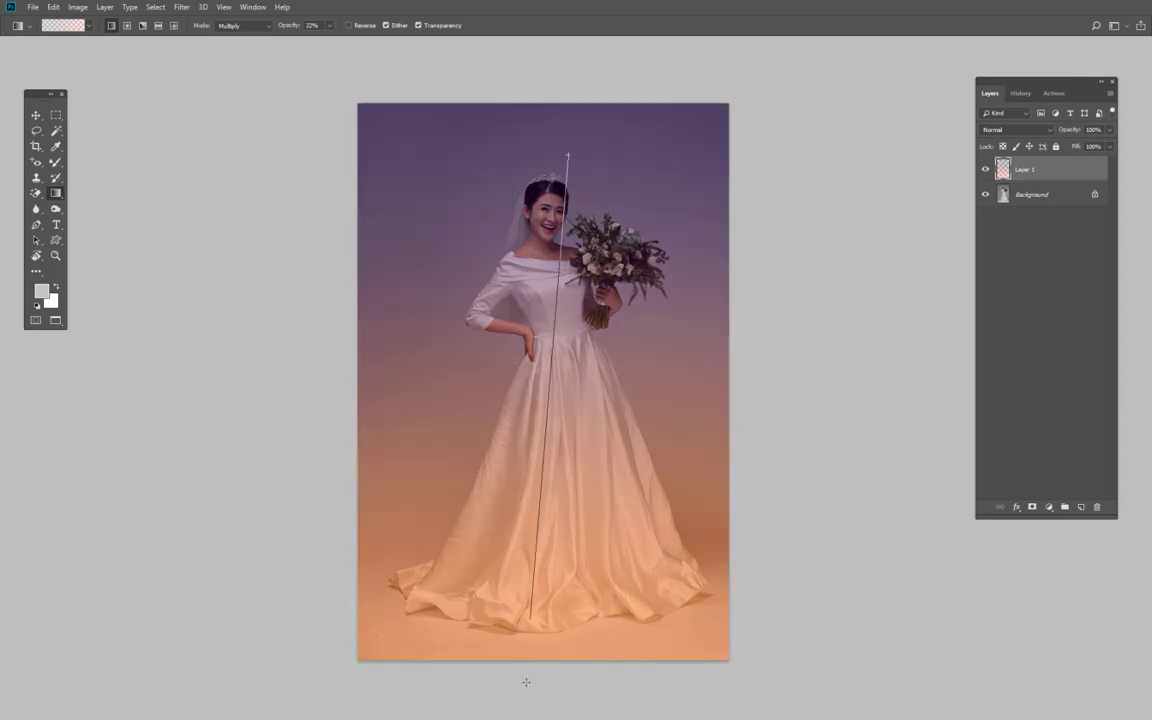
drag(512, 136, 474, 617)
key(ctrl+z)
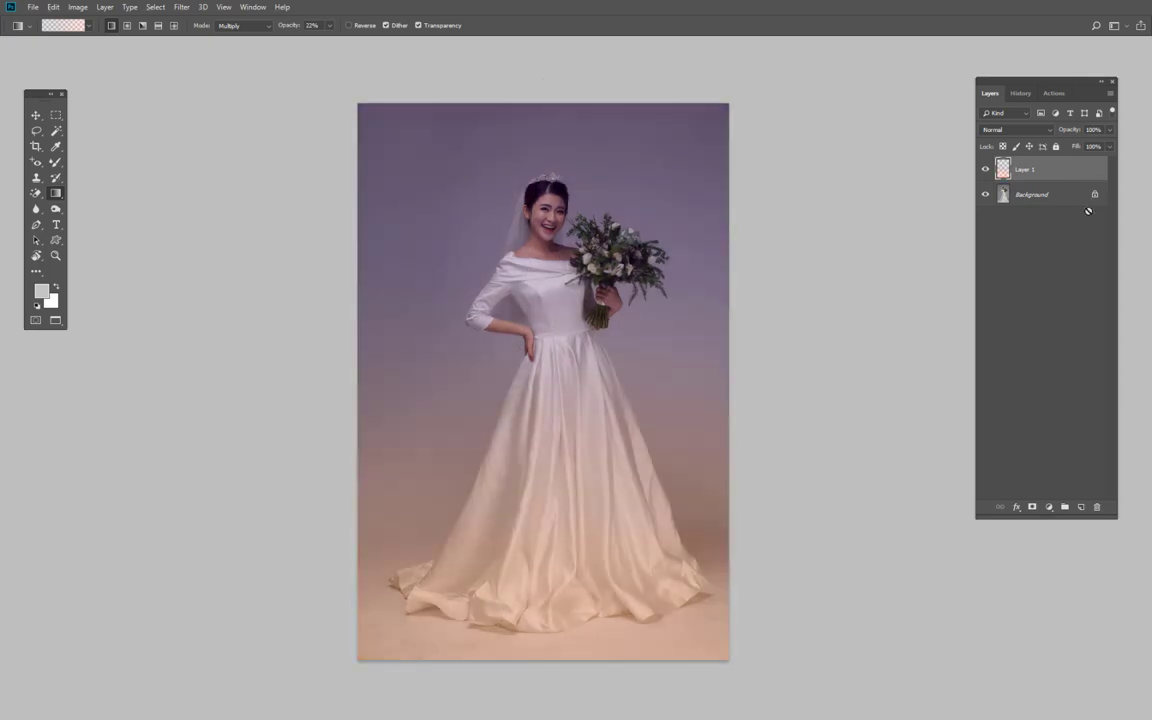
drag(1030, 169, 1096, 507)
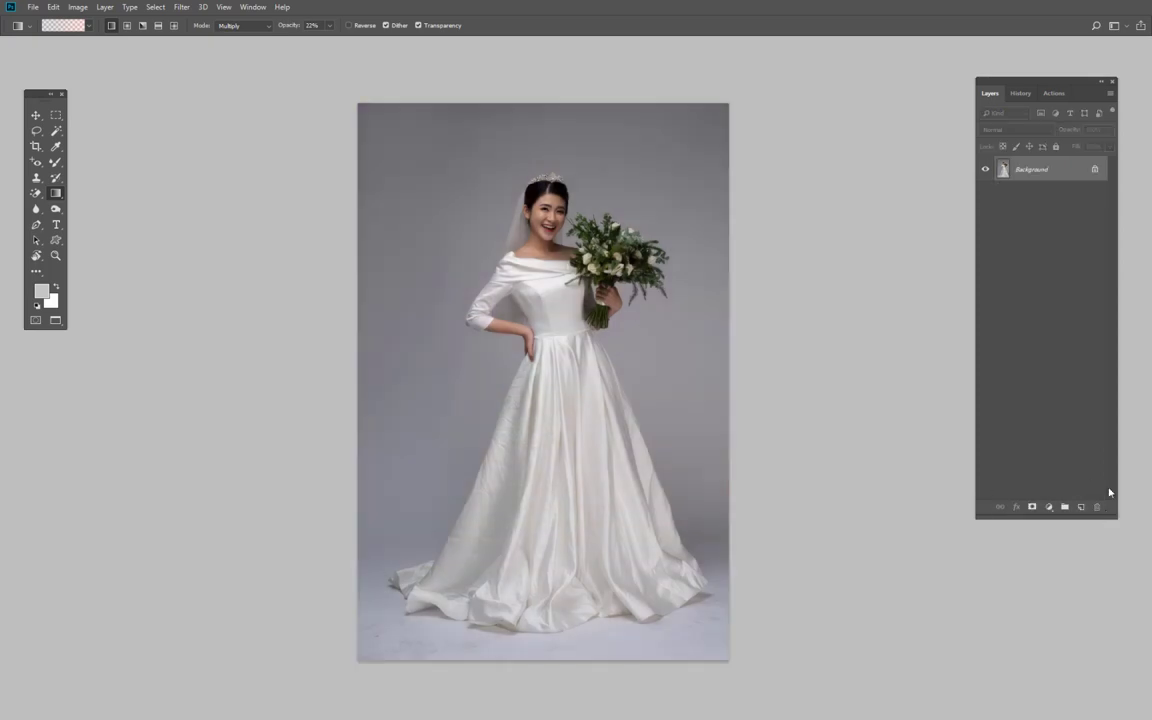
- Add a new layer and test a stronger purple-to-peach gradient, then undo it
click(1081, 507)
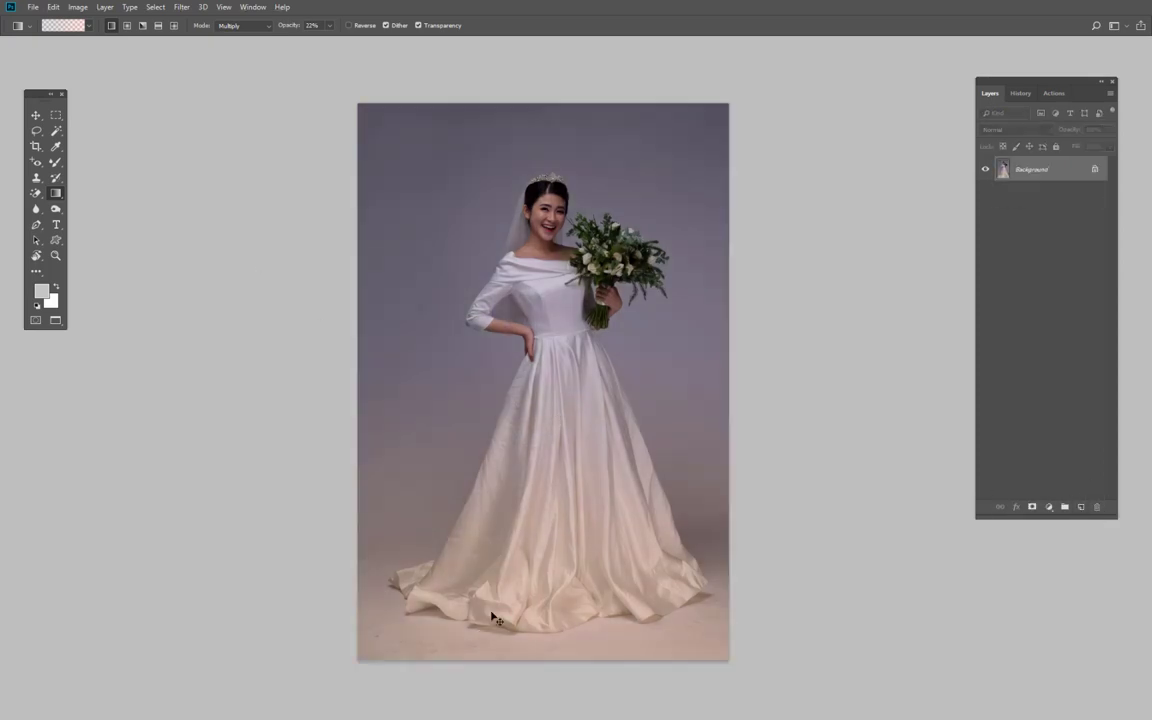
key(ctrl+z)
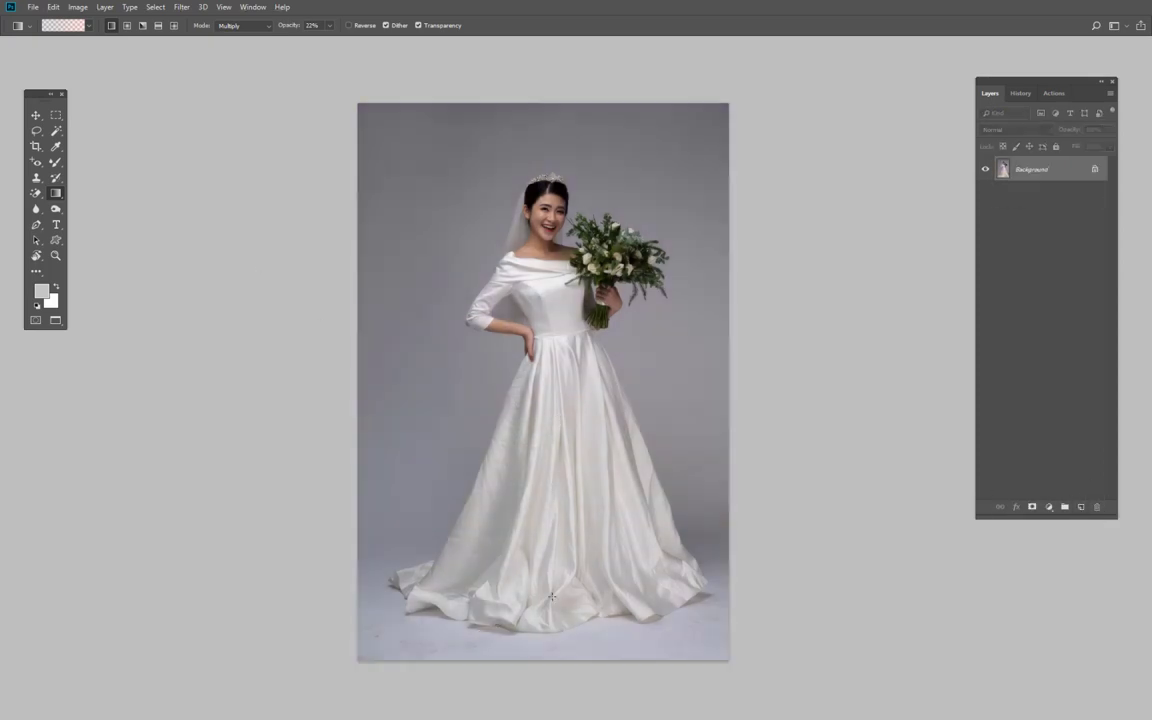
mouse_move(496, 620)
mouse_down()
mouse_move(528, 240)
mouse_move(568, 630)
mouse_up()
key(ctrl+z)
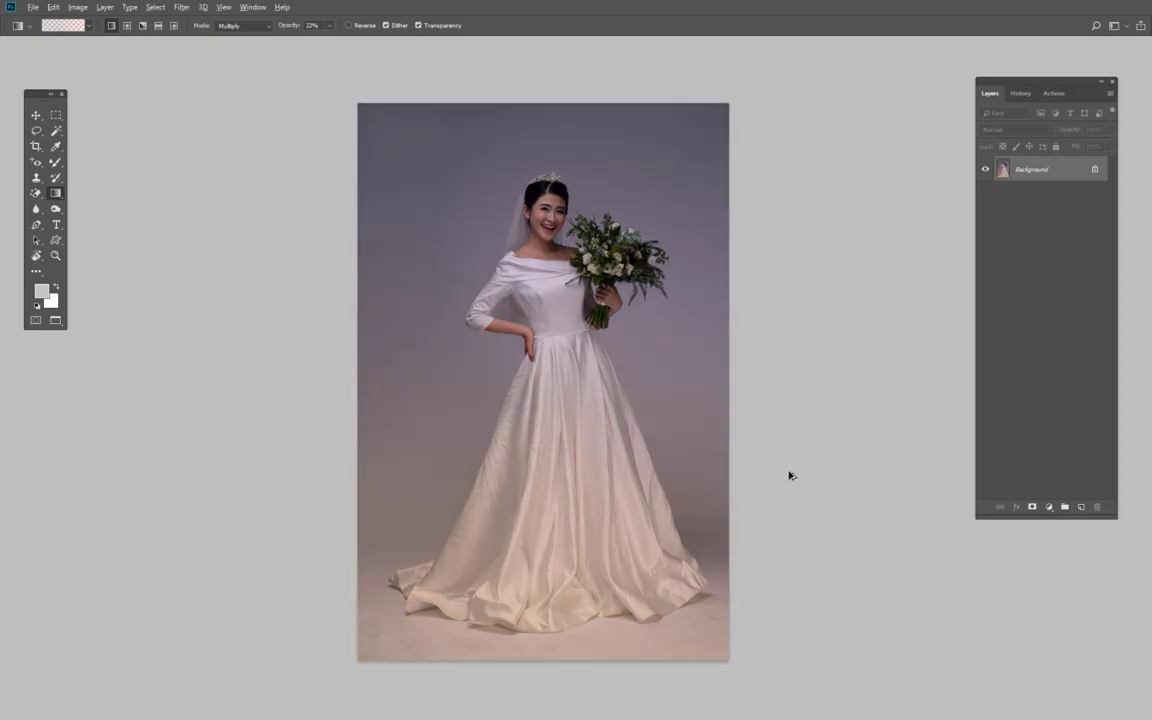
- On a new layer, test the purple-to-orange gradient at 100% and 38% opacity
click(1079, 507)
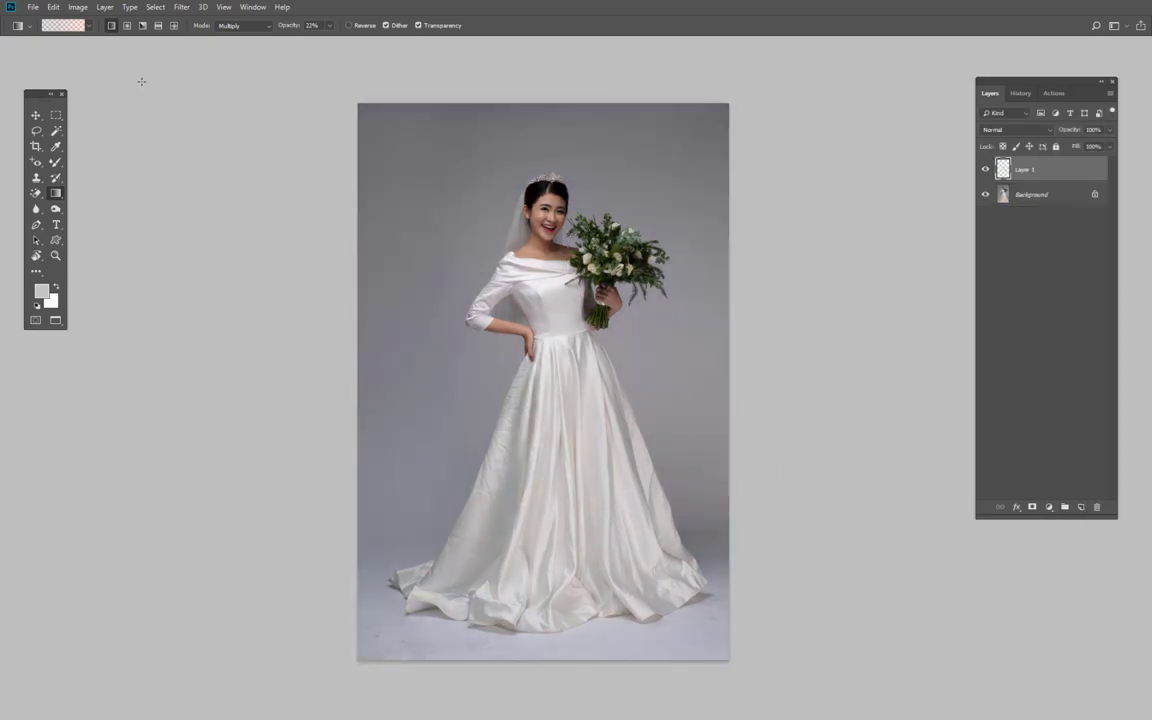
click(329, 26)
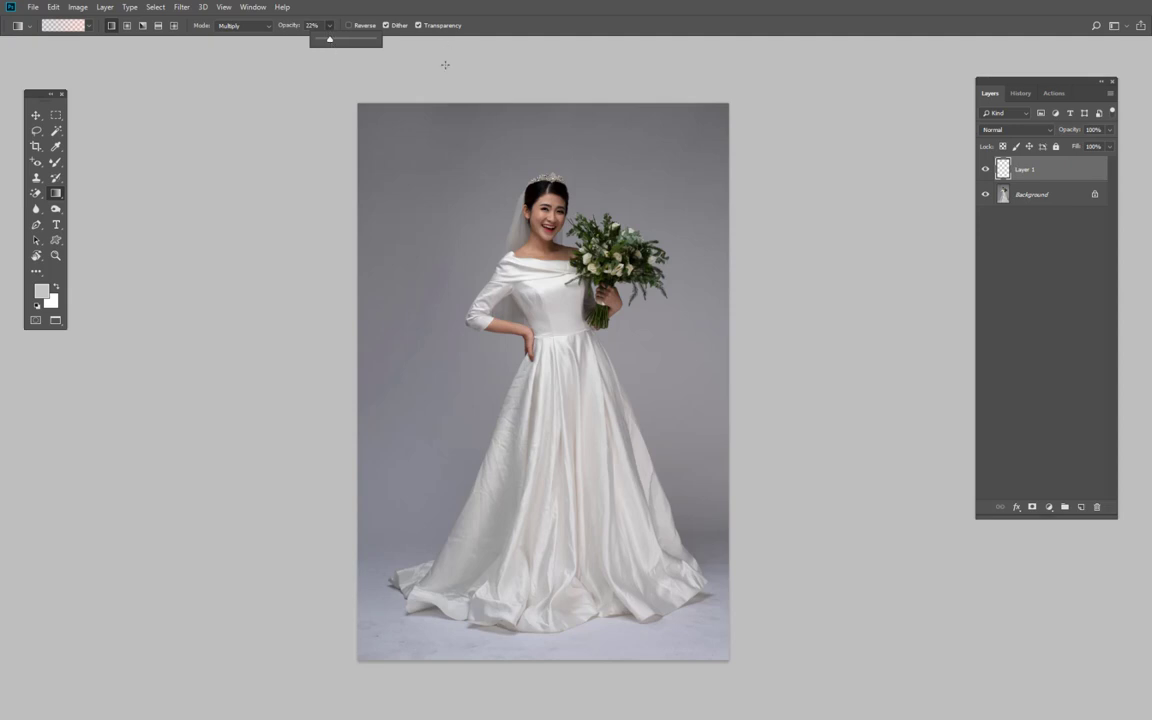
drag(353, 44, 385, 44)
drag(482, 202, 441, 500)
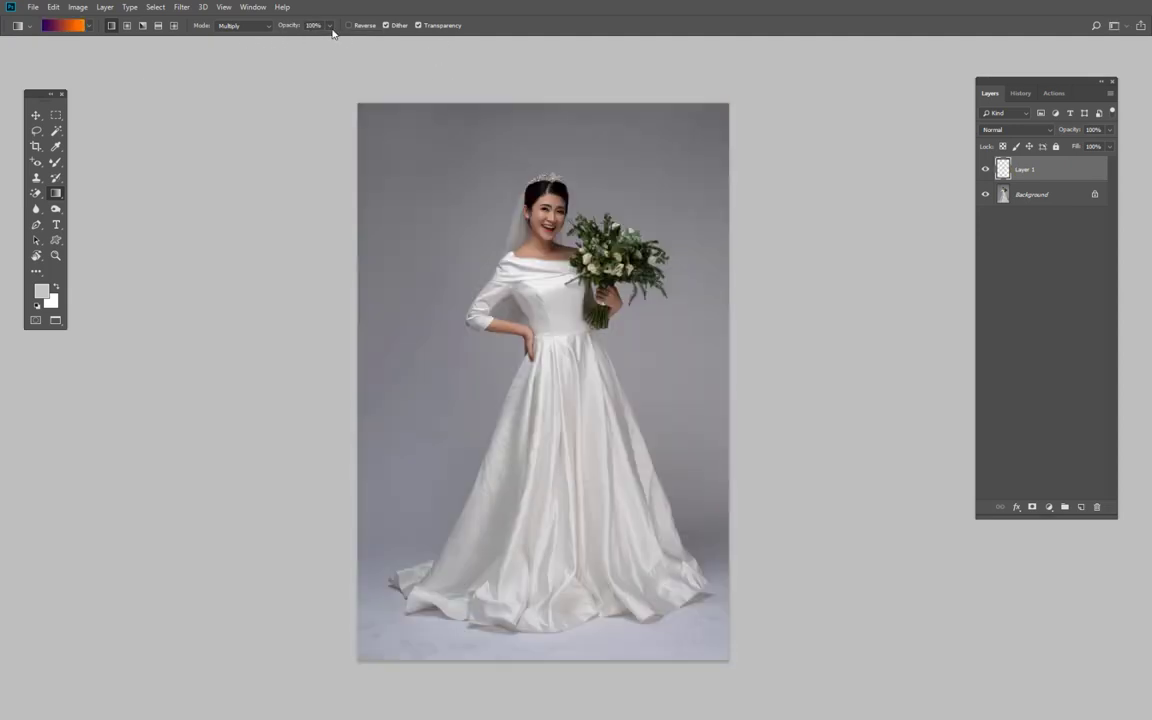
click(329, 26)
drag(331, 40, 295, 40)
drag(460, 302, 452, 468)
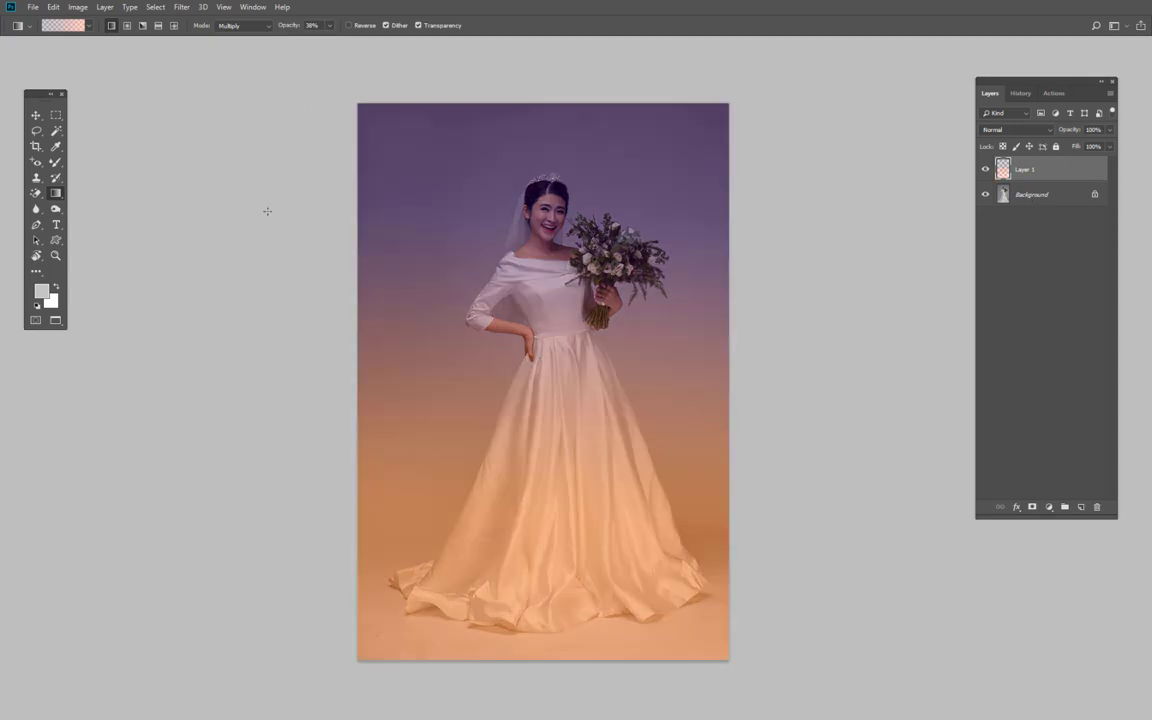
- Recreate the gradient layer to test a Multiply gradient, delete it, and undo a darker tint
click(62, 25)
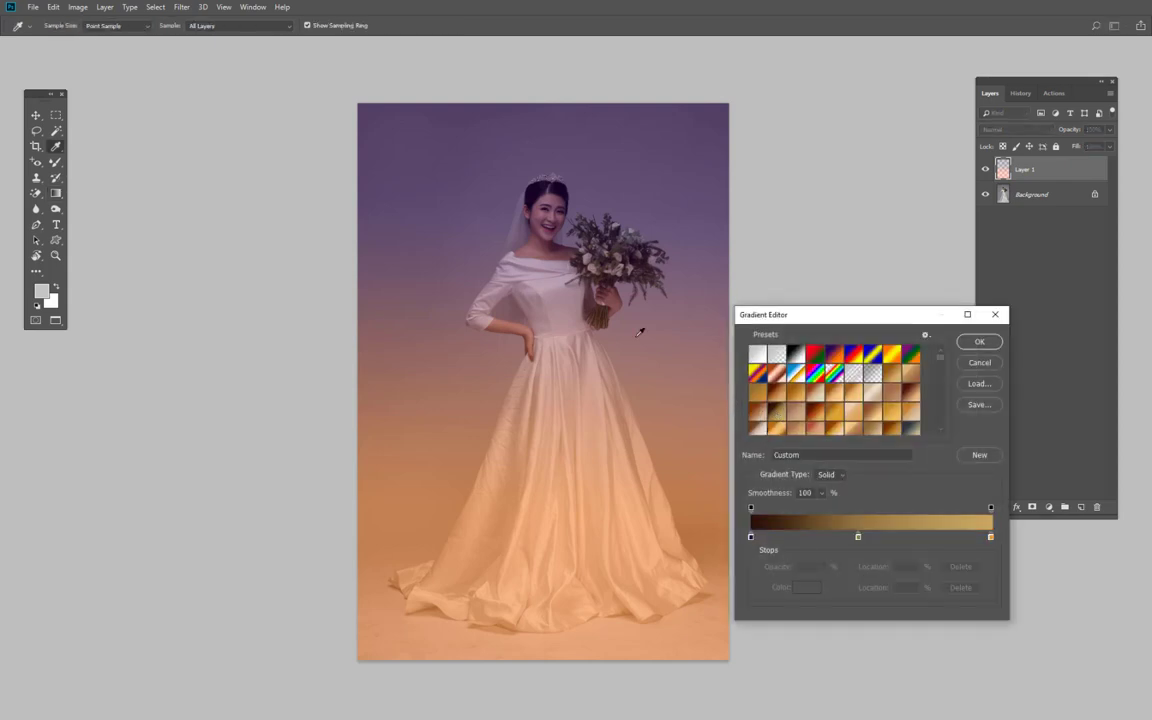
click(979, 348)
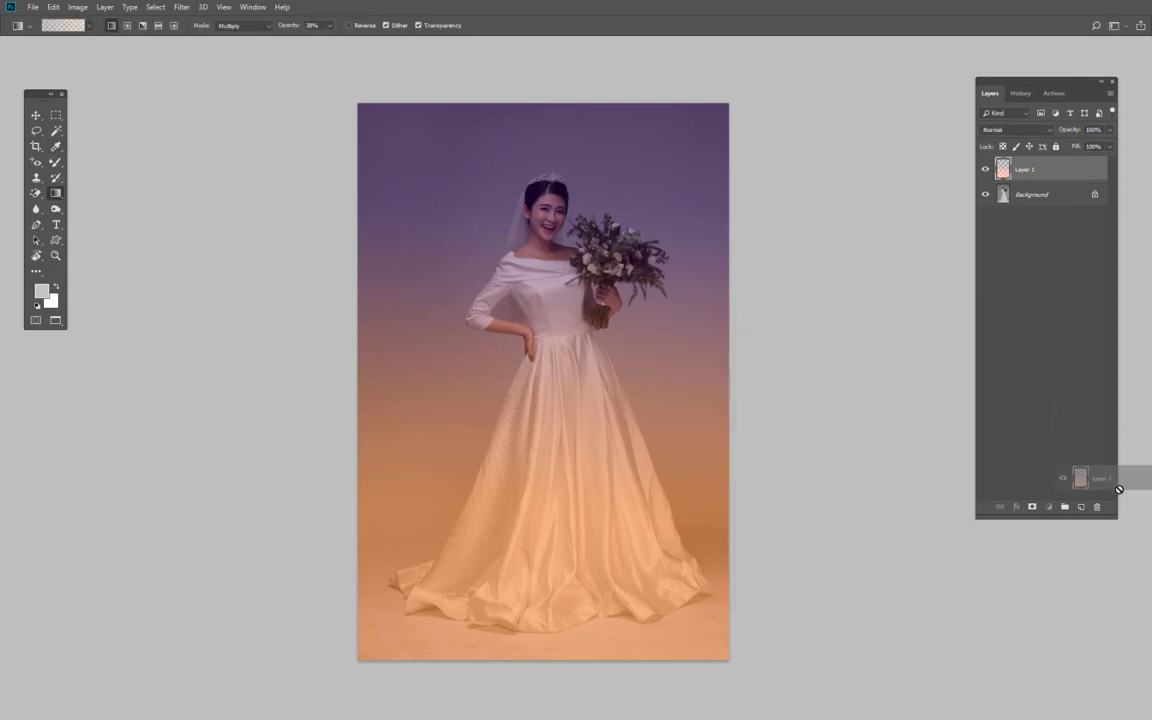
drag(1018, 190, 1097, 507)
click(1081, 507)
drag(507, 248, 514, 532)
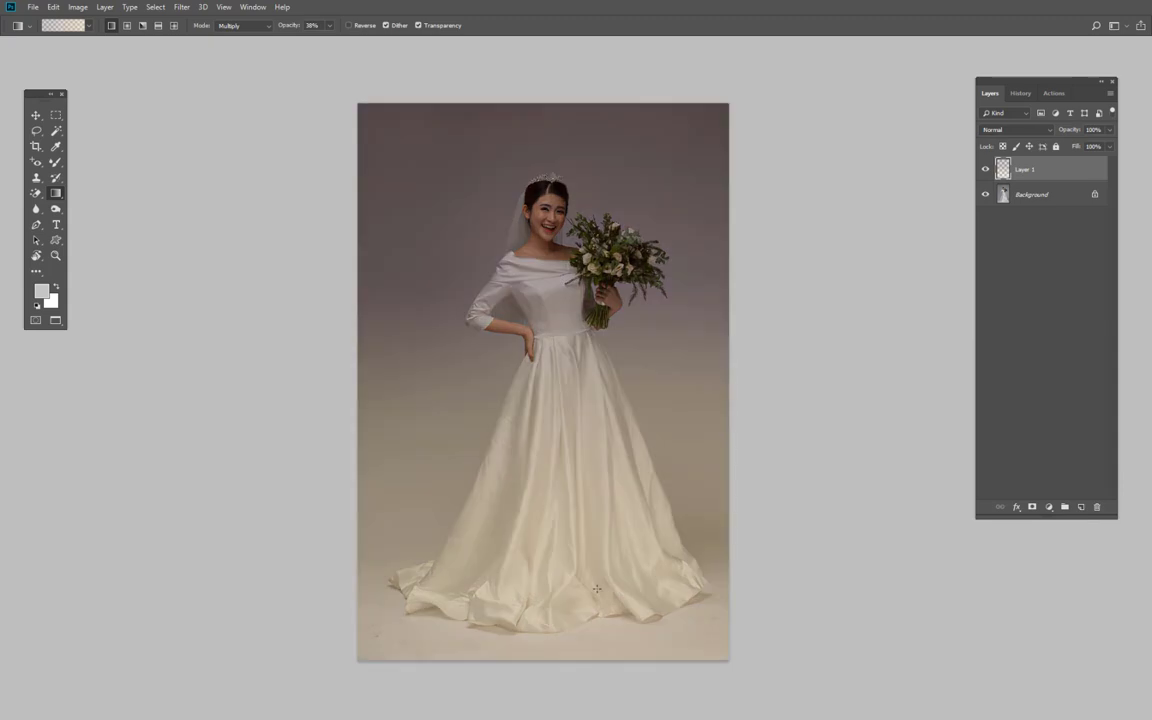
drag(1030, 169, 1097, 507)
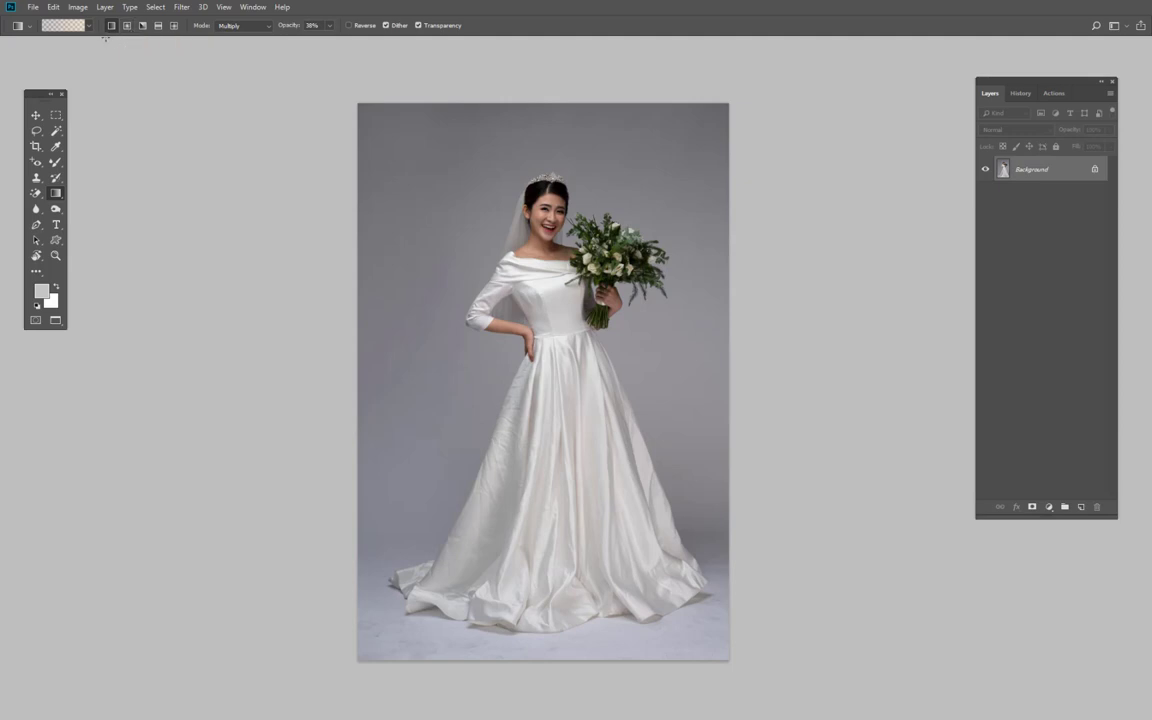
drag(378, 352, 655, 356)
key(ctrl+z)
- Switch to Radial Gradient with the Violet, Orange preset and test it, then undo
click(126, 27)
click(63, 25)
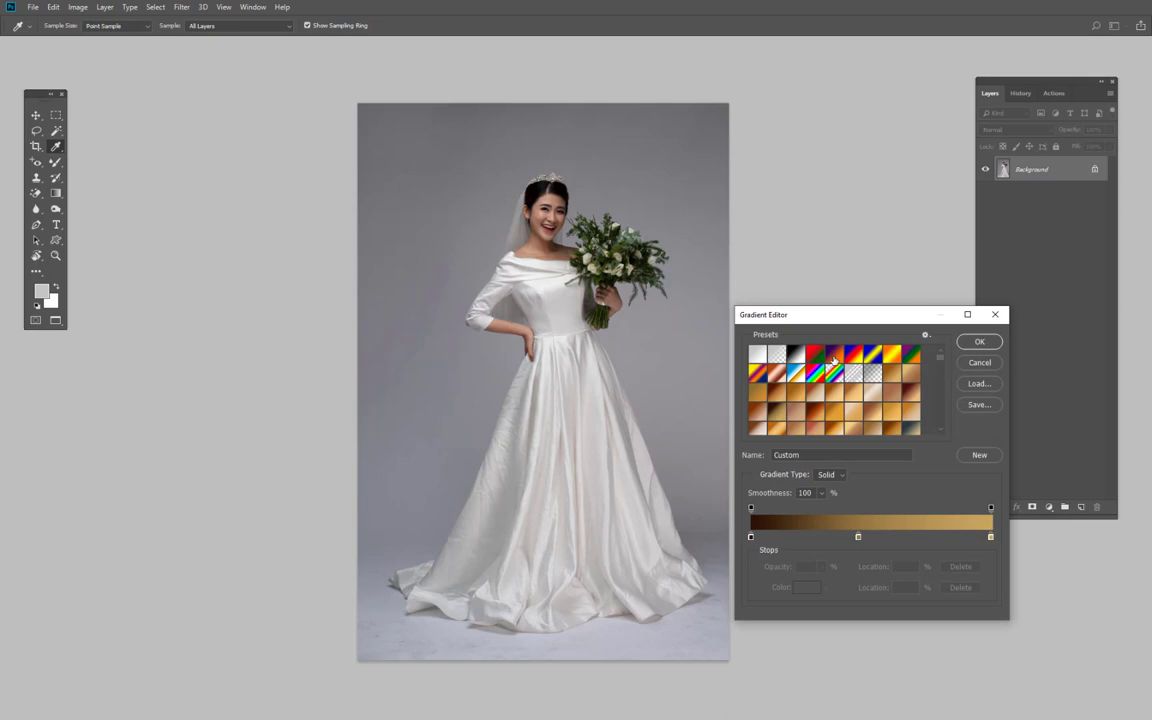
click(980, 343)
drag(487, 270, 511, 418)
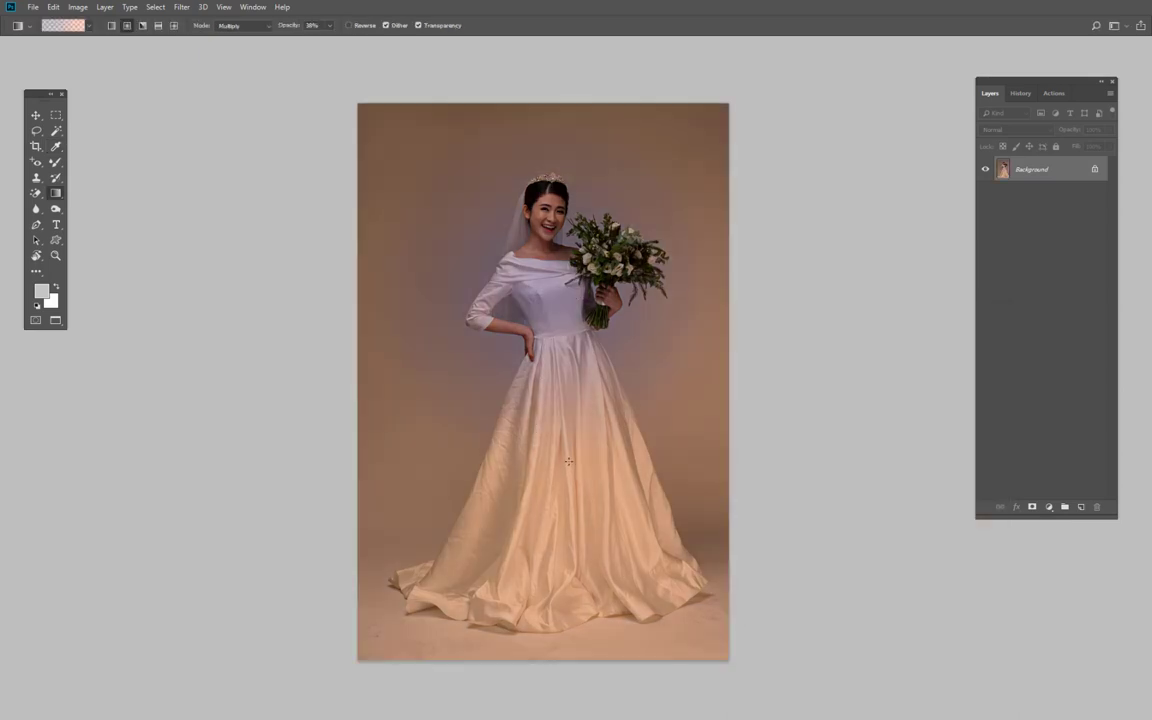
key(ctrl+z)
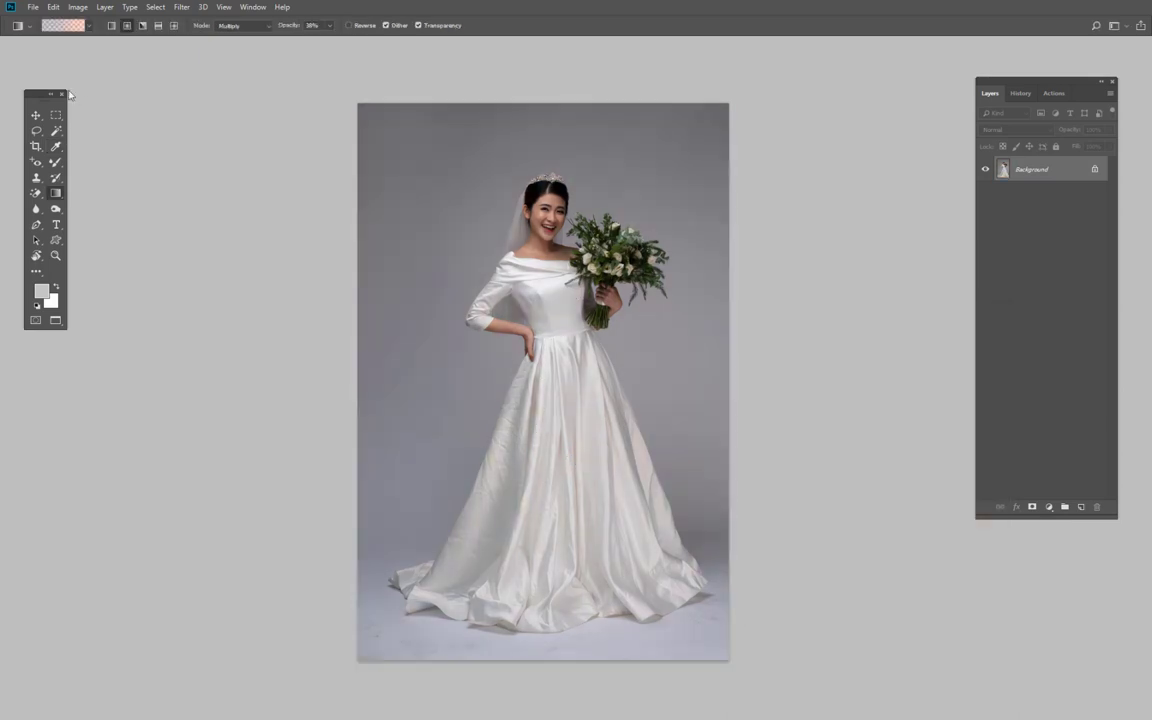
- Set gradient opacity to 65% and test a radial gradient, then undo it
click(331, 26)
drag(310, 41, 318, 41)
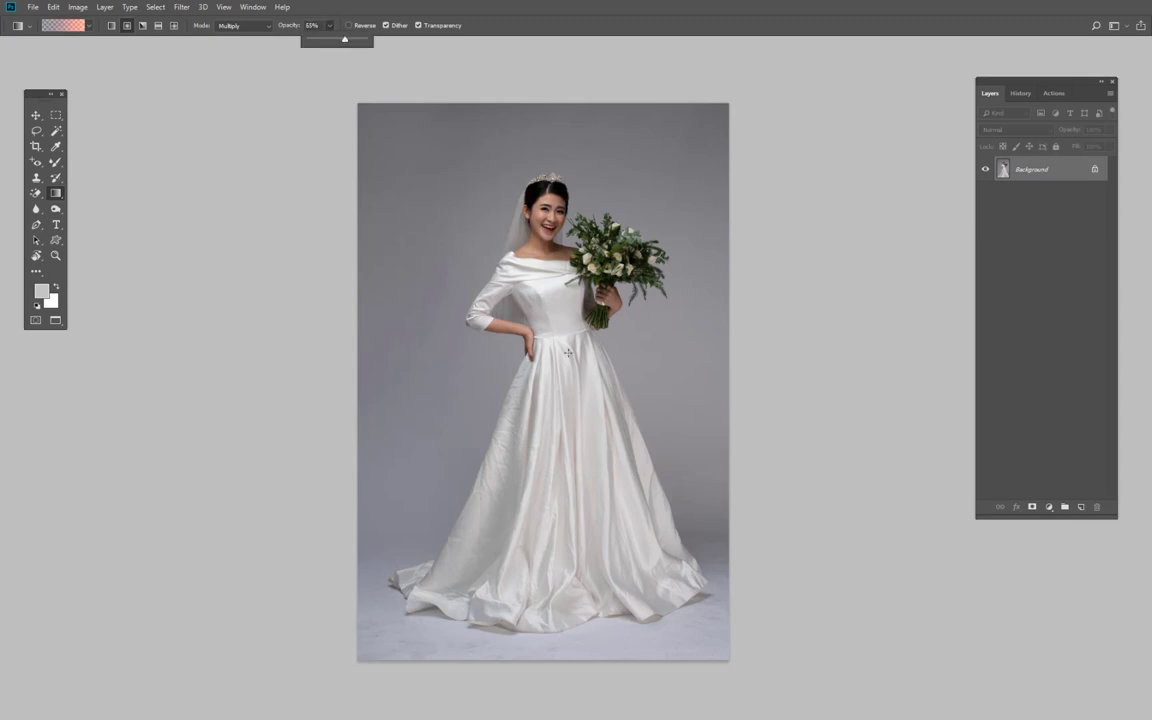
drag(598, 335, 658, 527)
key(ctrl+z)
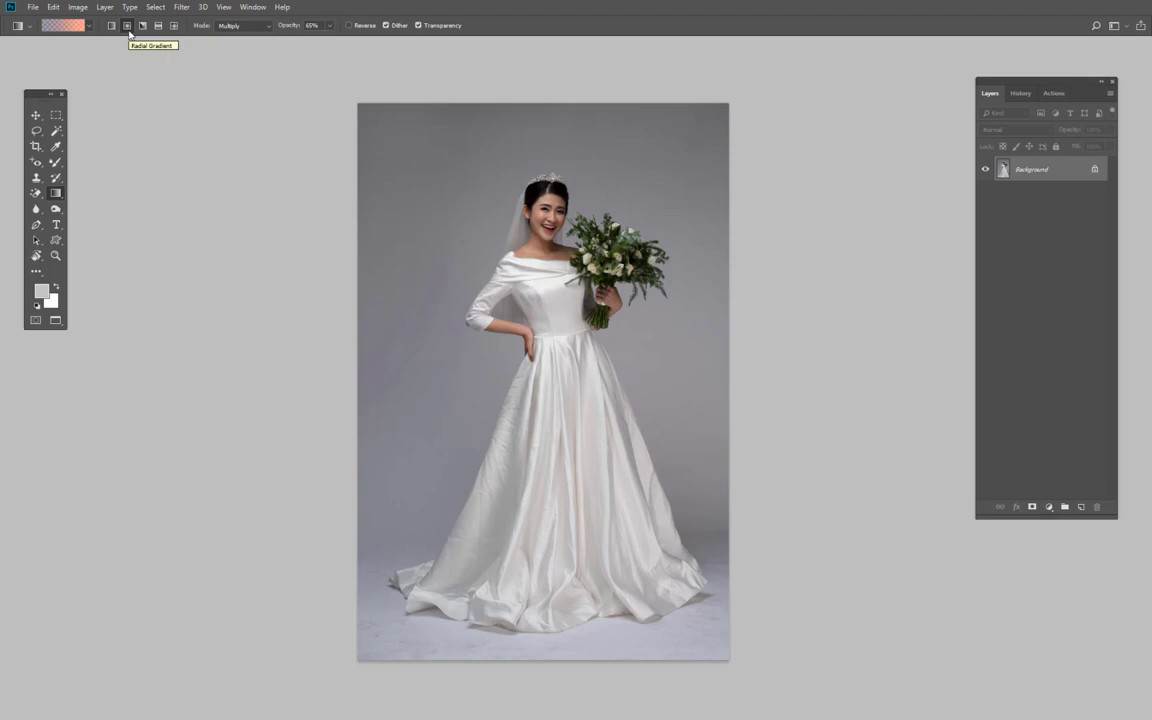
click(128, 26)
drag(538, 338, 532, 601)
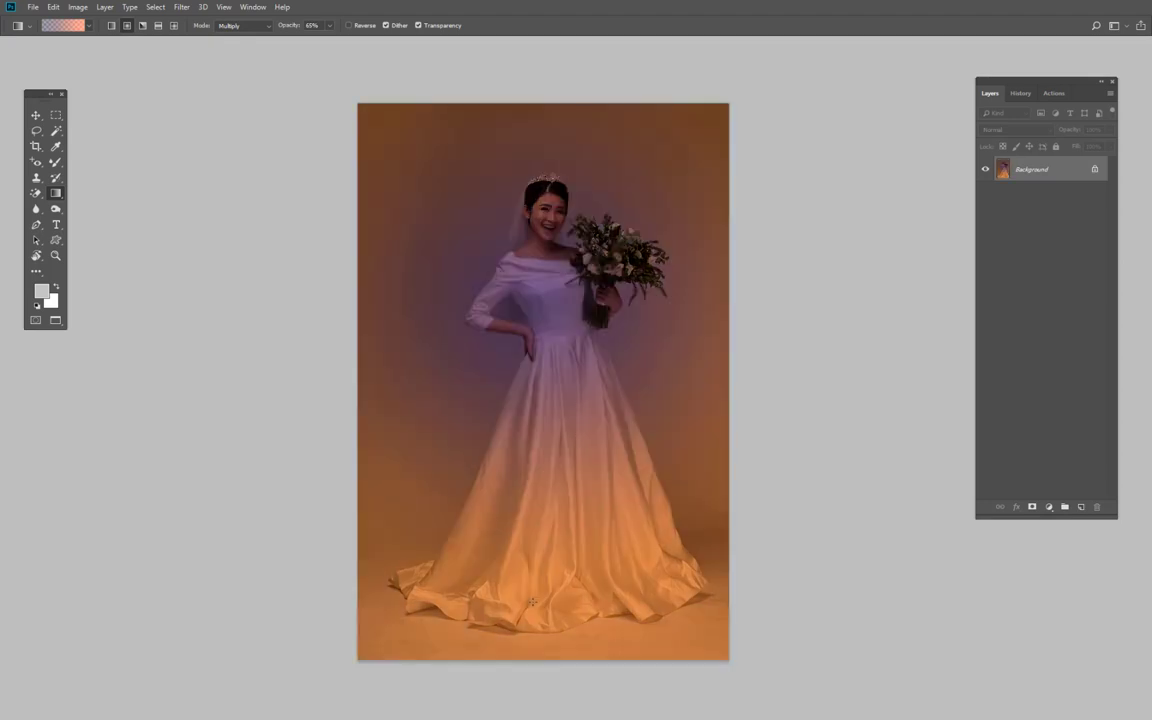
click(66, 27)
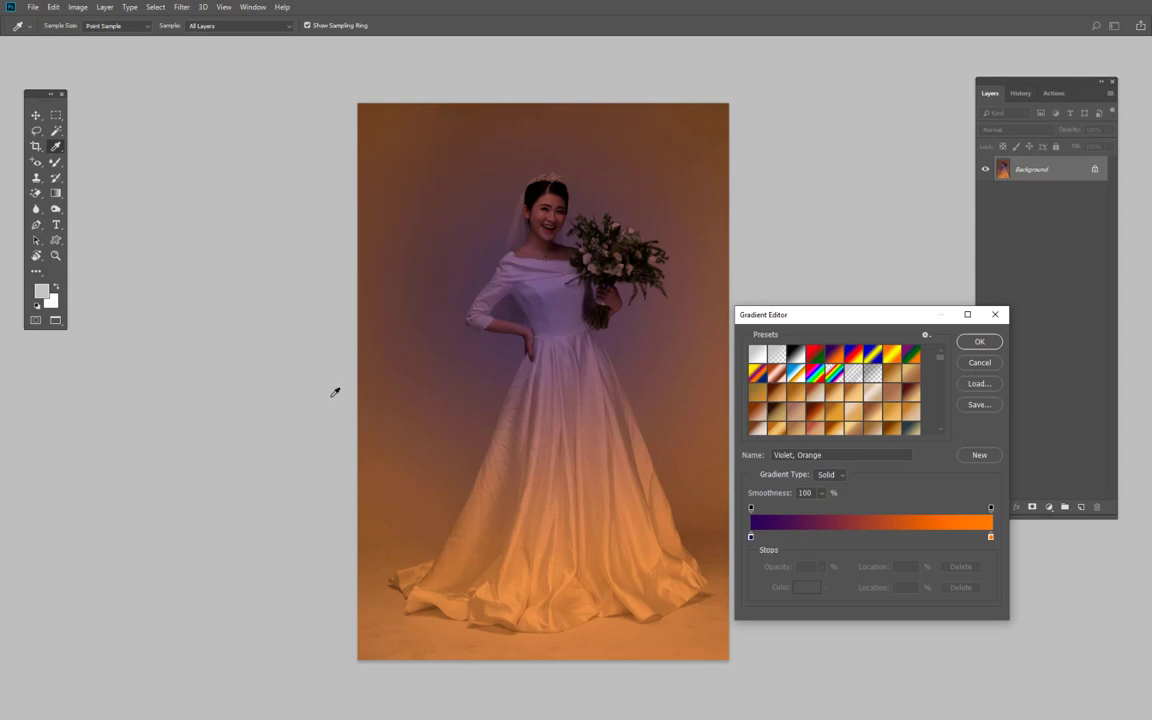
click(979, 341)
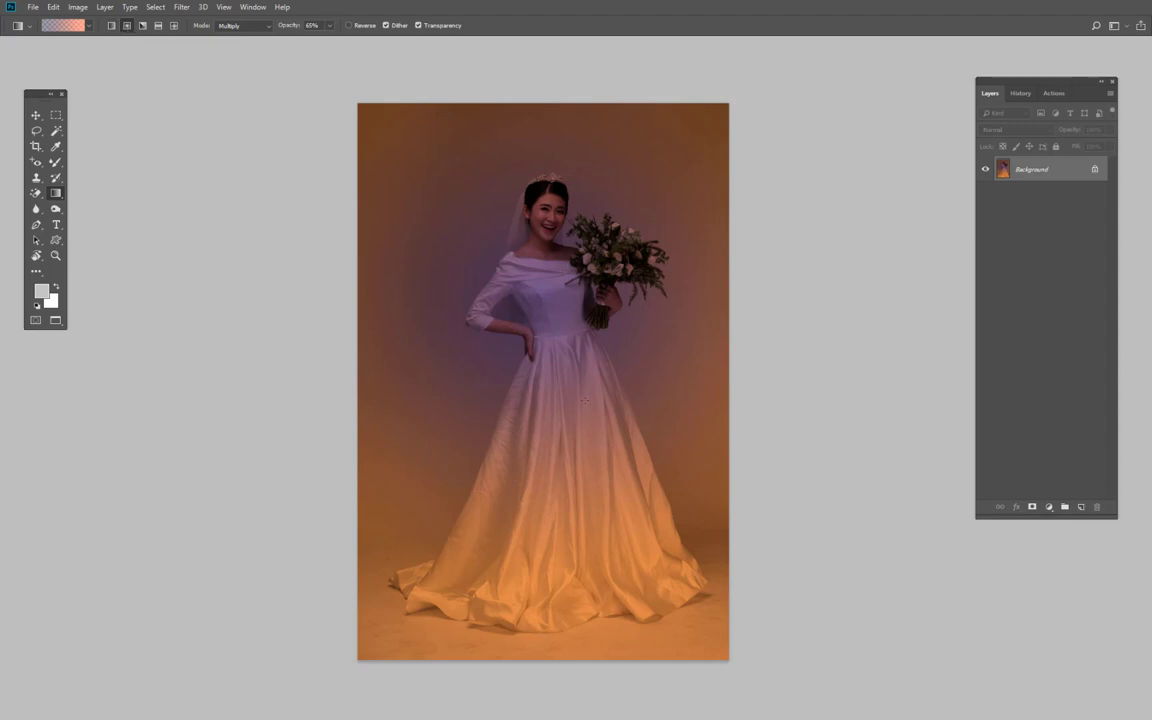
- Test Angle and Reflected gradients over the photo, undoing each one
key(ctrl+z)
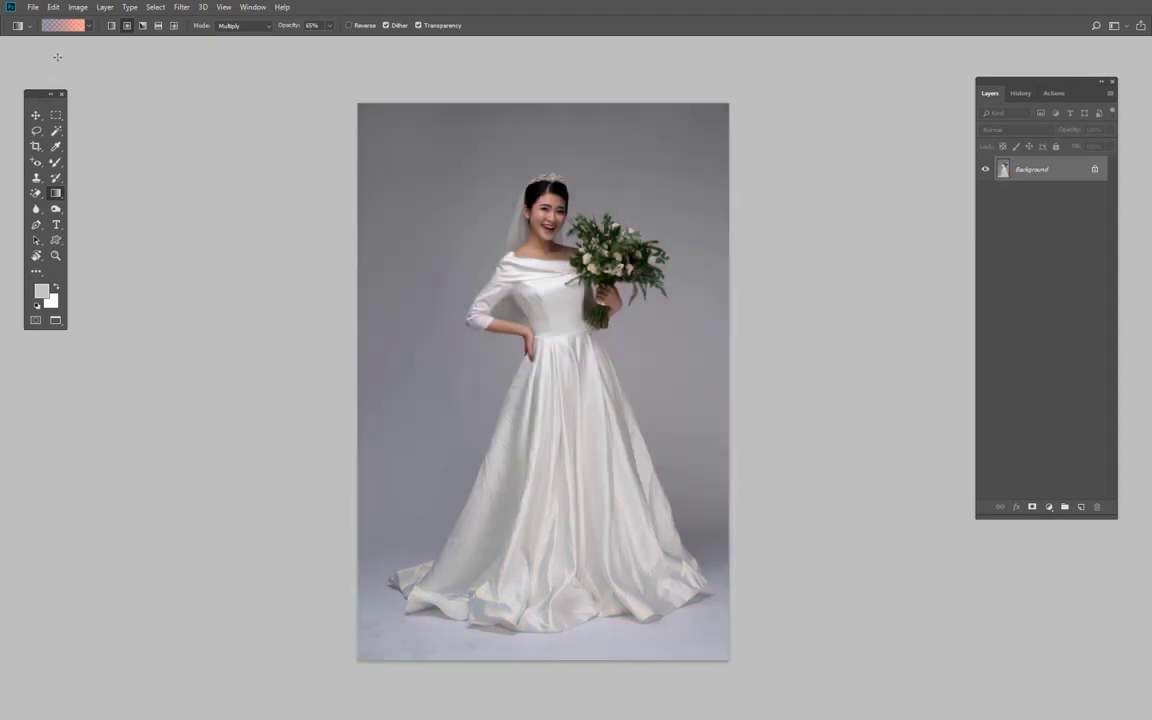
click(142, 26)
drag(567, 289, 400, 640)
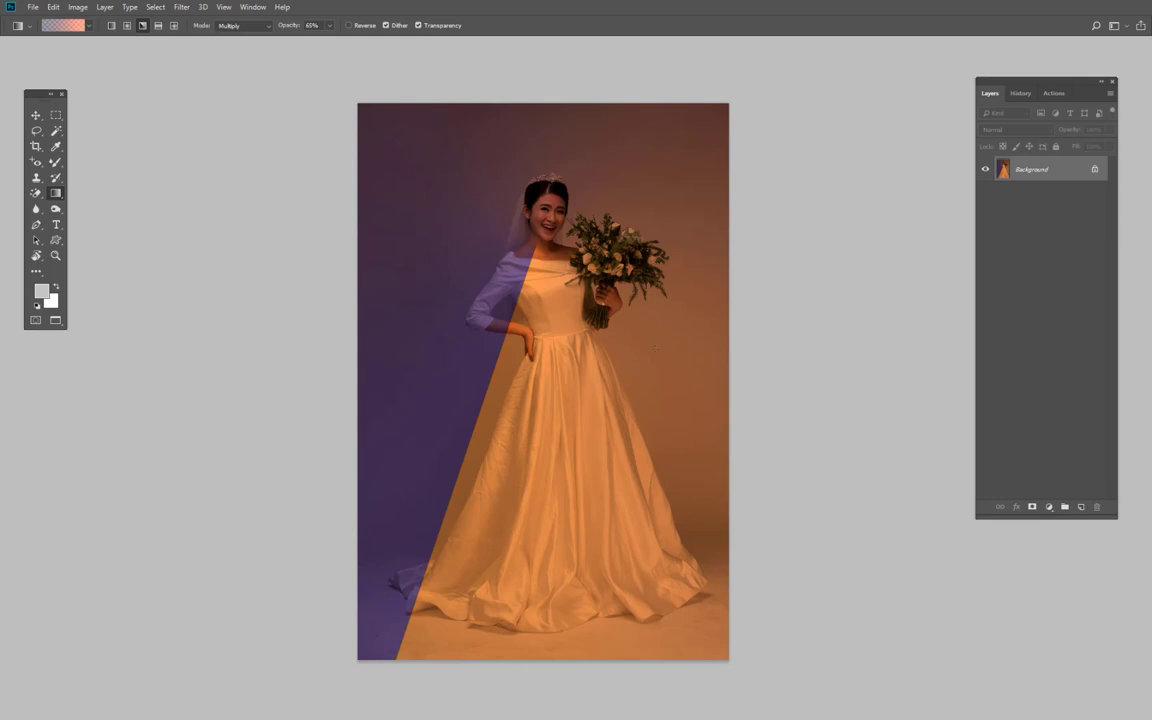
key(ctrl+z)
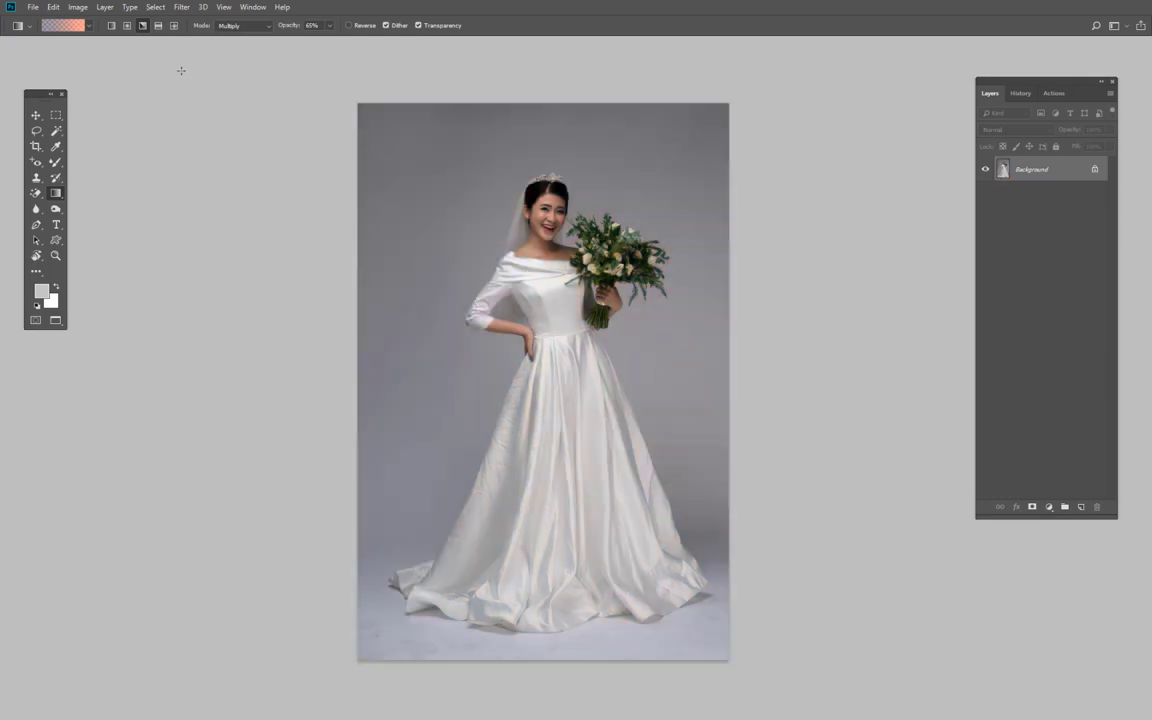
click(158, 25)
drag(540, 360, 540, 672)
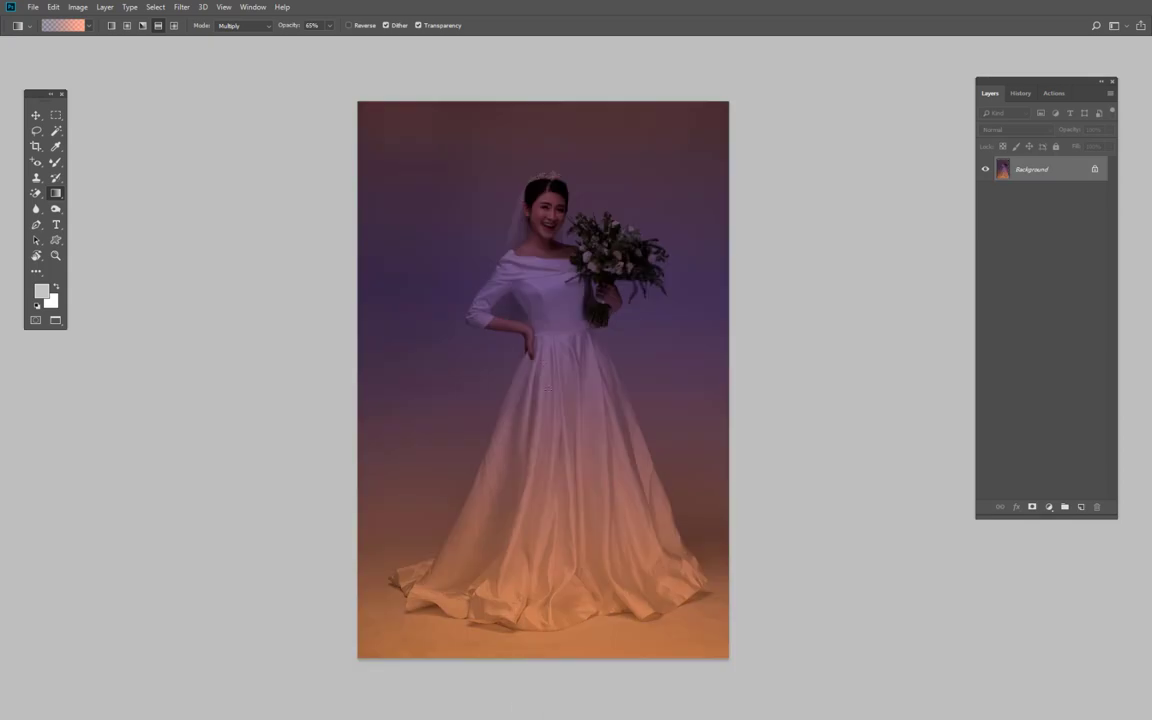
key(ctrl+z)
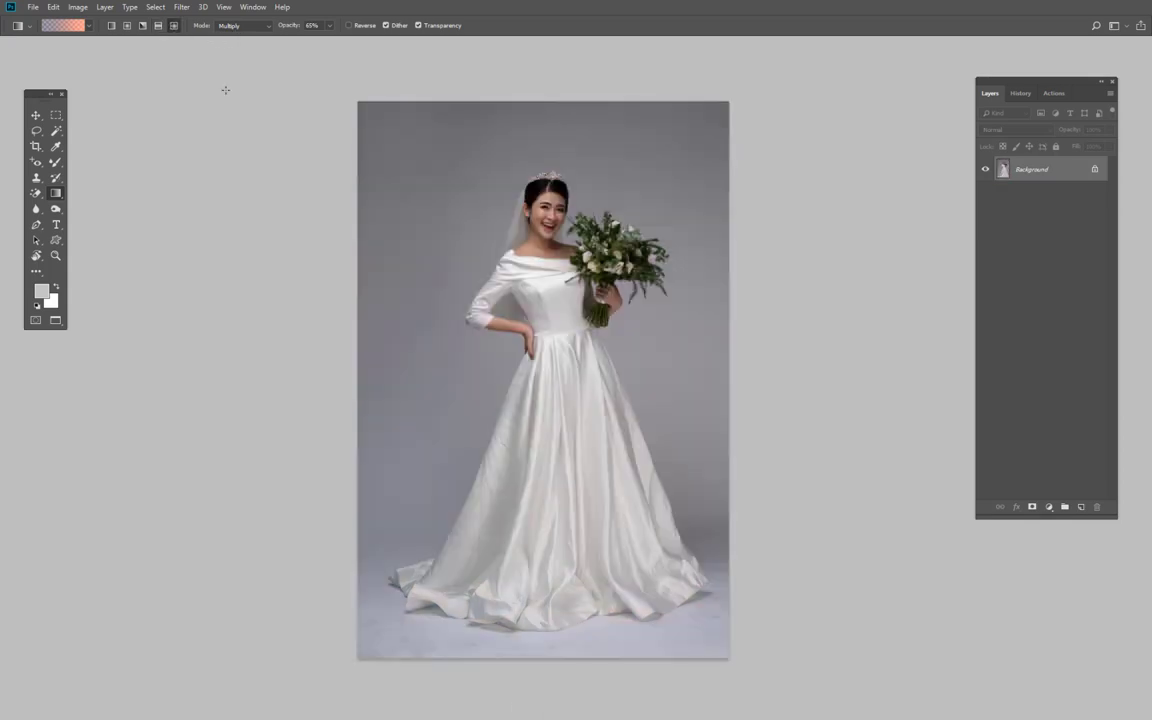
- Undo two more gradient attempts, then revert to the top History snapshot
drag(563, 318, 463, 566)
key(ctrl+z)
drag(560, 330, 365, 673)
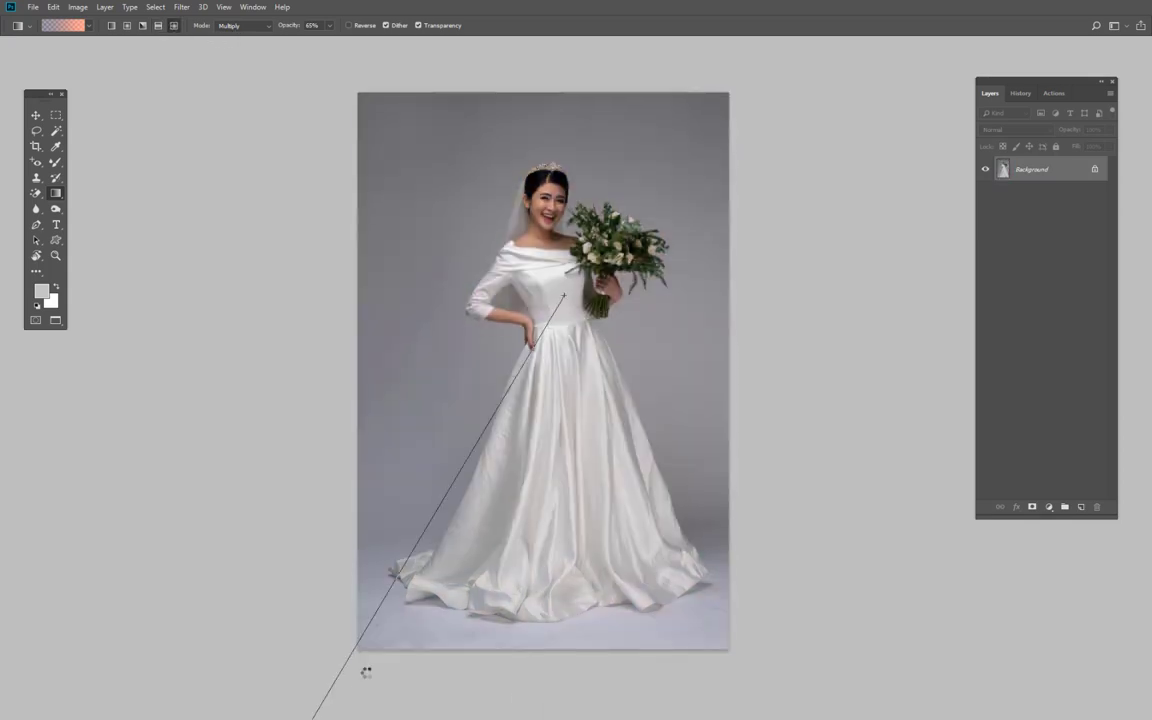
key(ctrl+z)
key(ctrl+z)
key(ctrl+z)
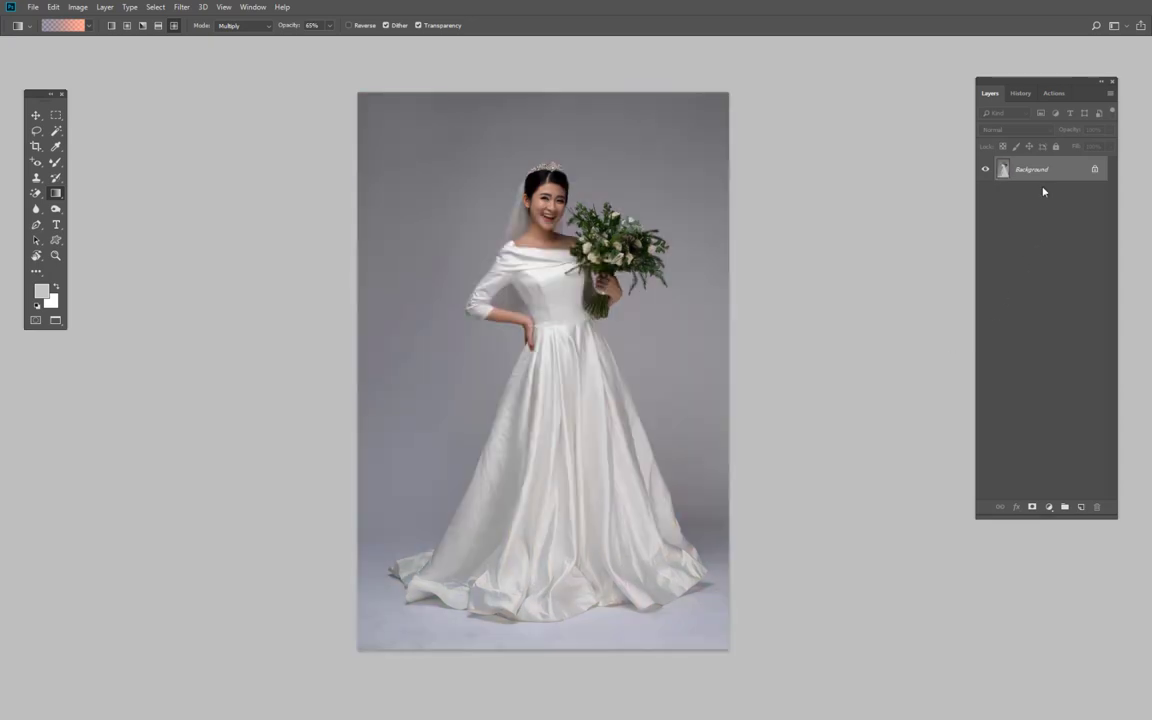
click(1020, 93)
scroll(1100, 300, up, 10)
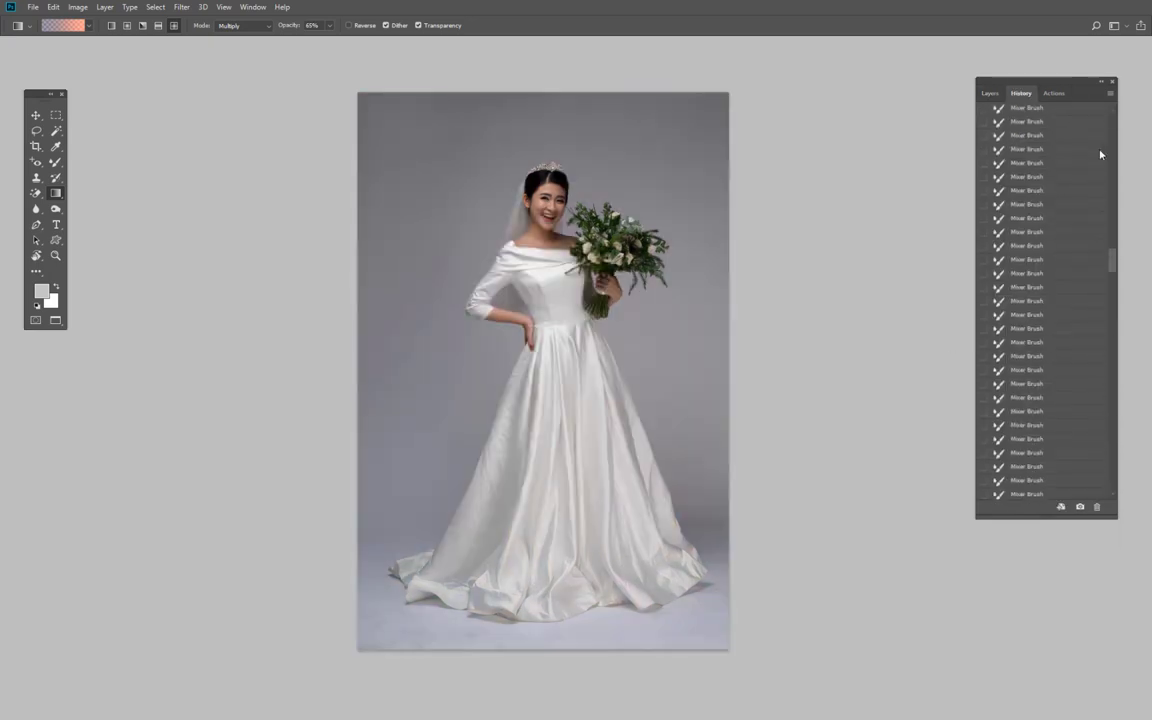
scroll(1085, 140, up, 5)
click(1072, 114)
click(990, 93)
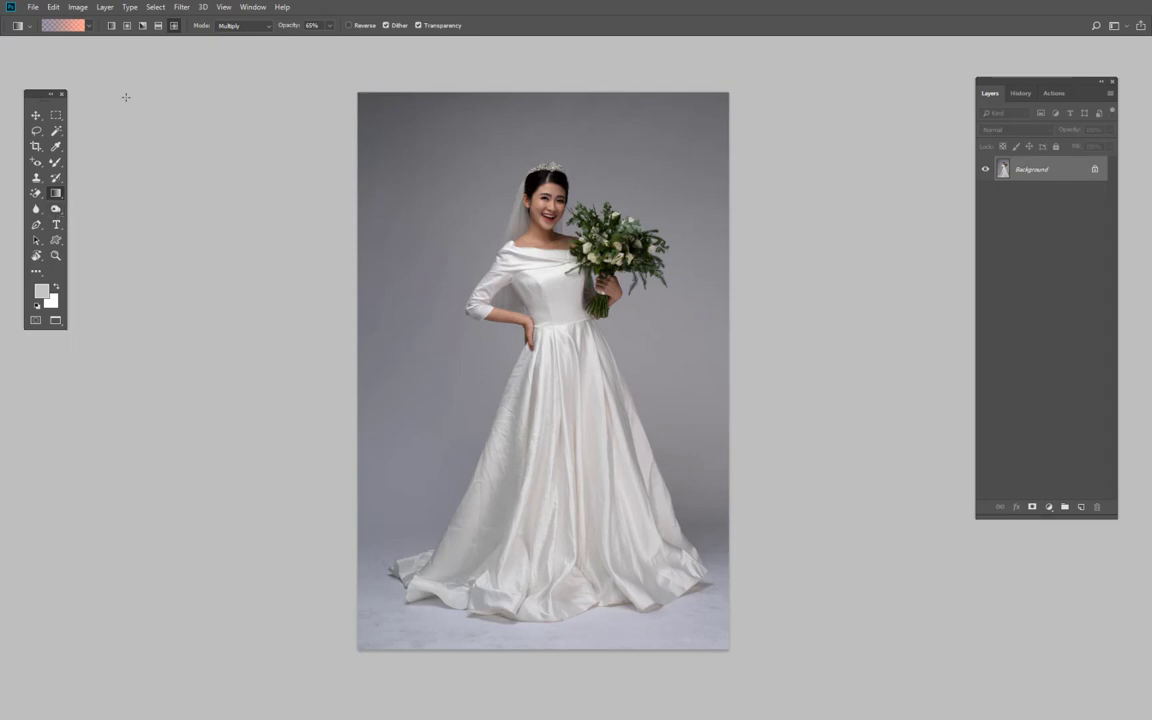
- Select the Dodge Tool and zoom in on the bride
click(59, 29)
click(978, 363)
click(53, 210)
right_click(55, 211)
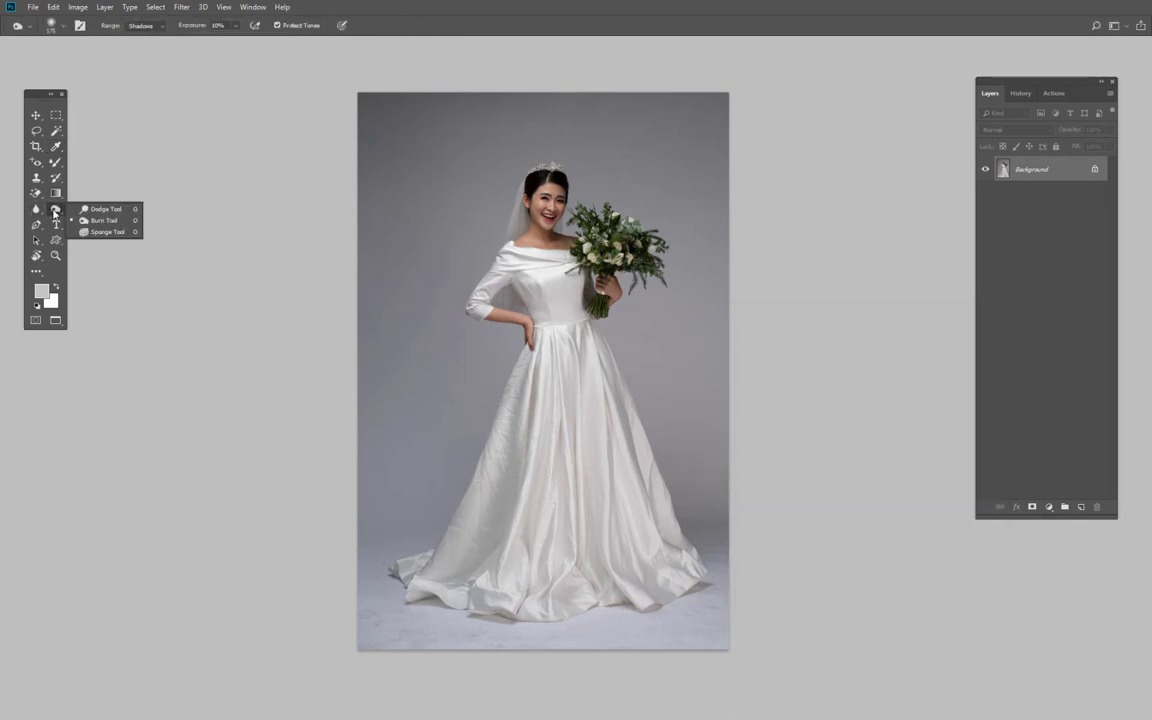
click(106, 209)
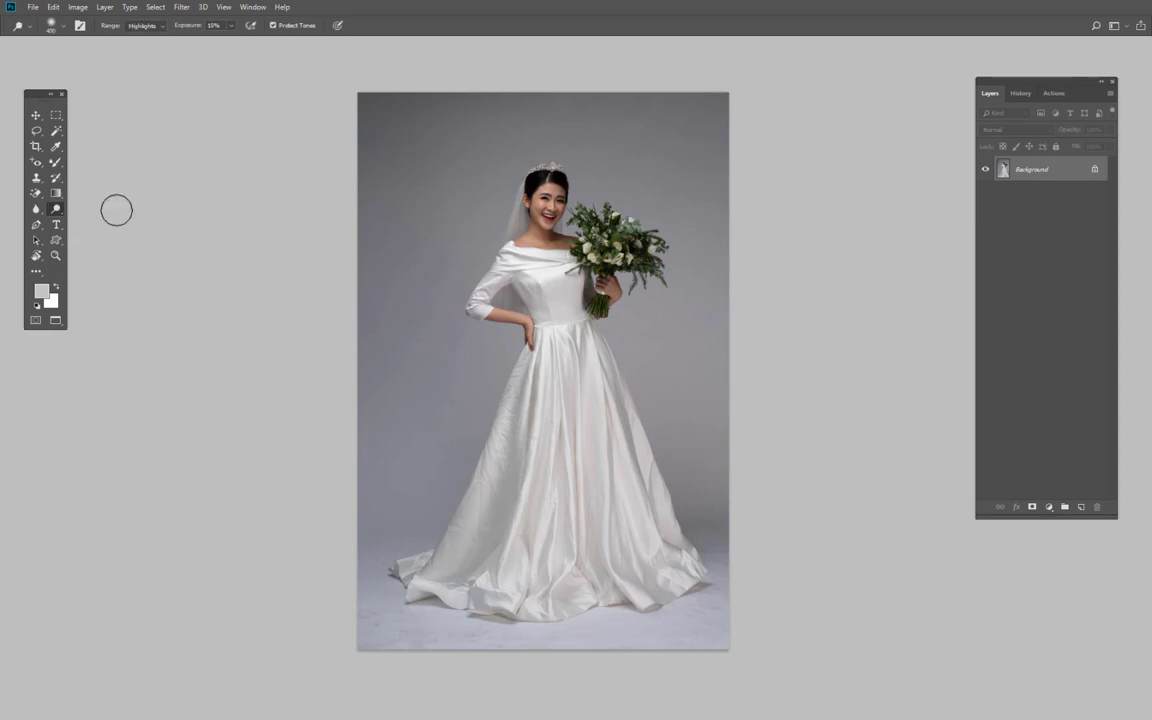
ctrl+click(516, 272)
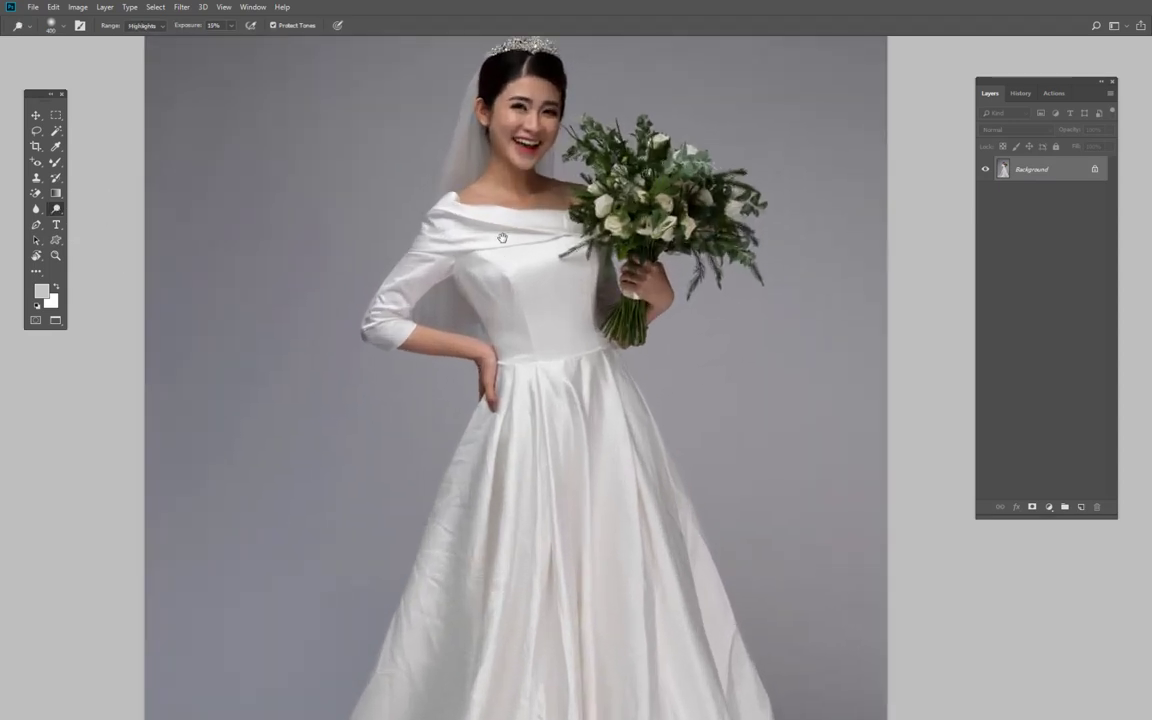
ctrl+click(501, 370)
right_click(56, 208)
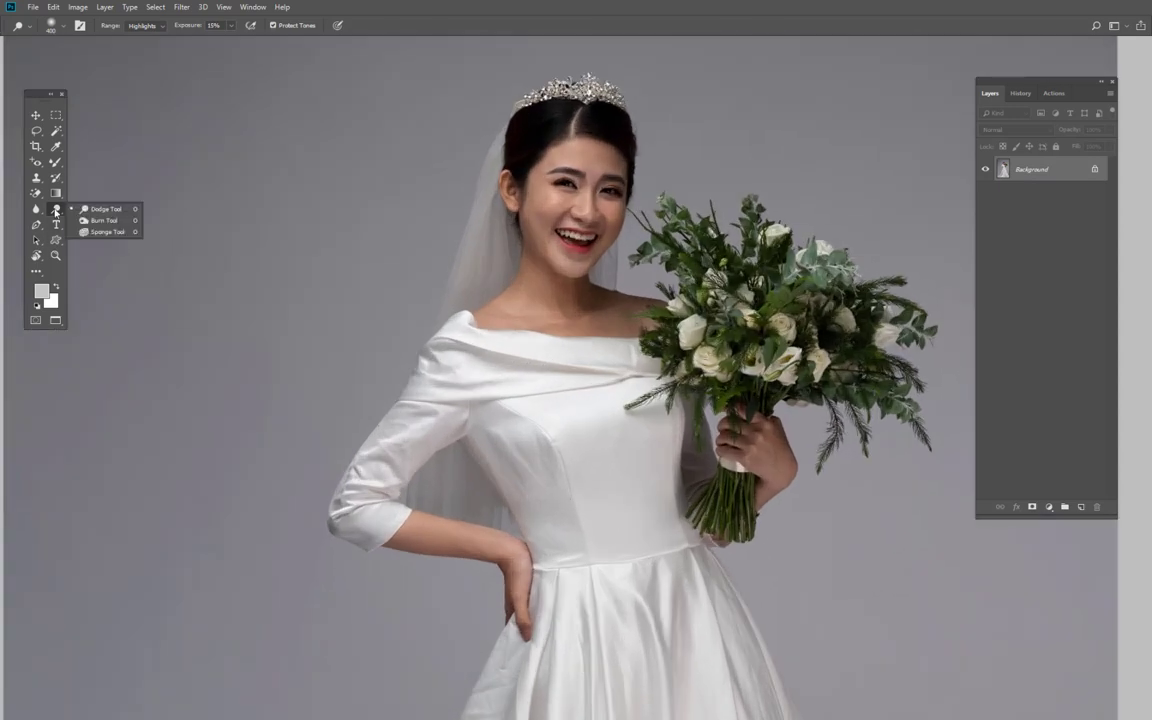
click(106, 209)
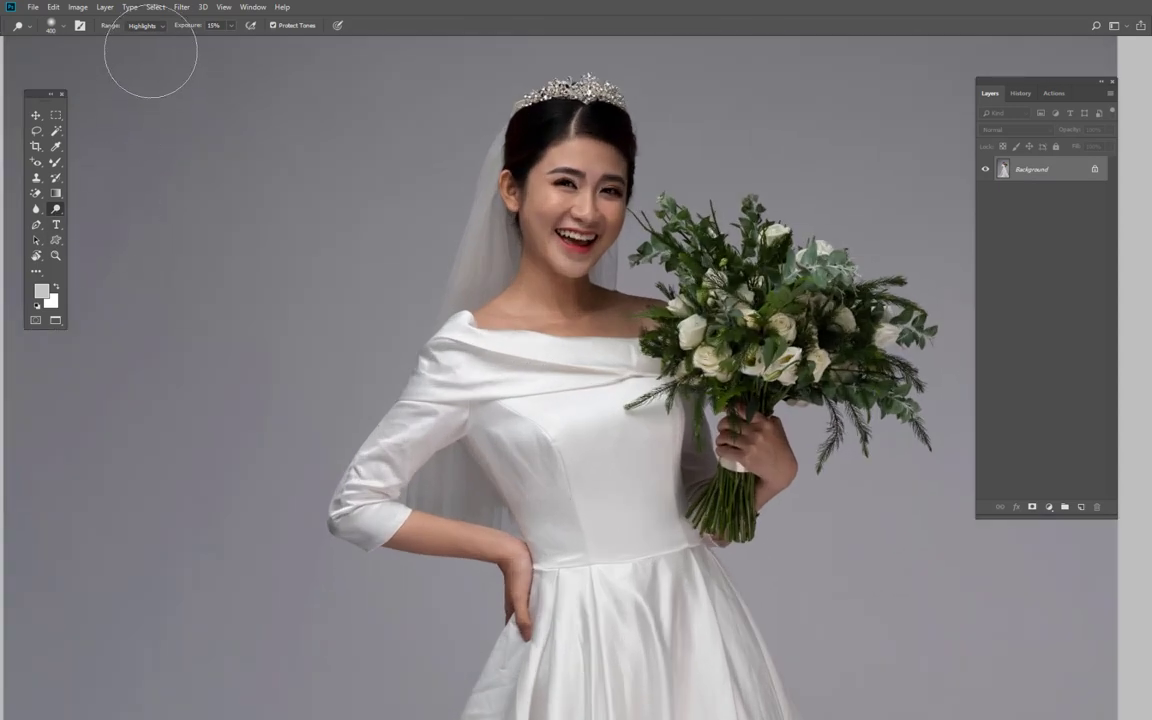
- Shrink the dodge brush to 78 px around the bride's face
scroll(386, 327, right, 3)
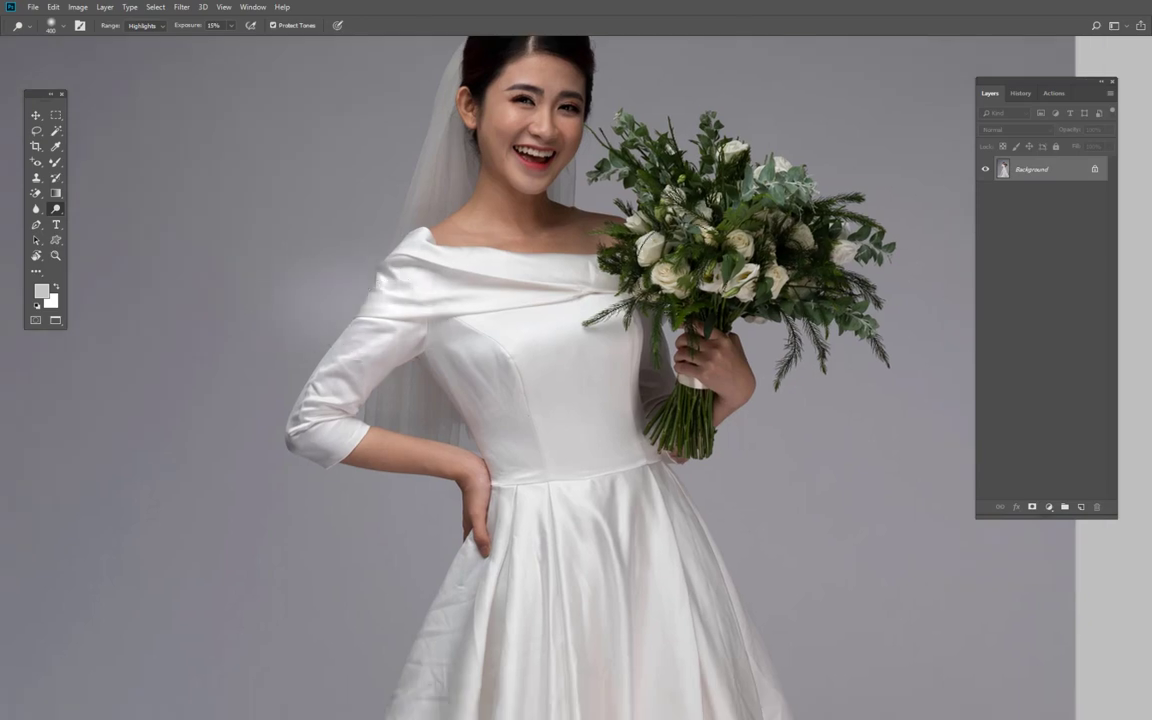
right_click(484, 329)
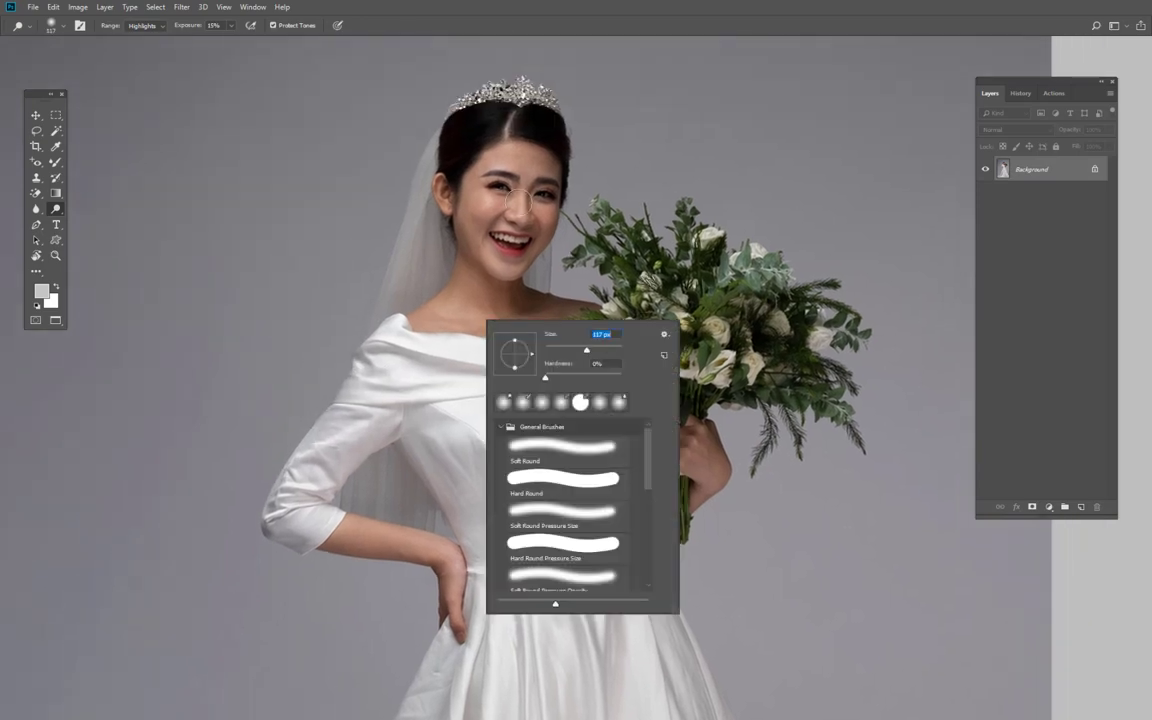
key(Return)
scroll(505, 205, up, 2)
right_click(489, 266)
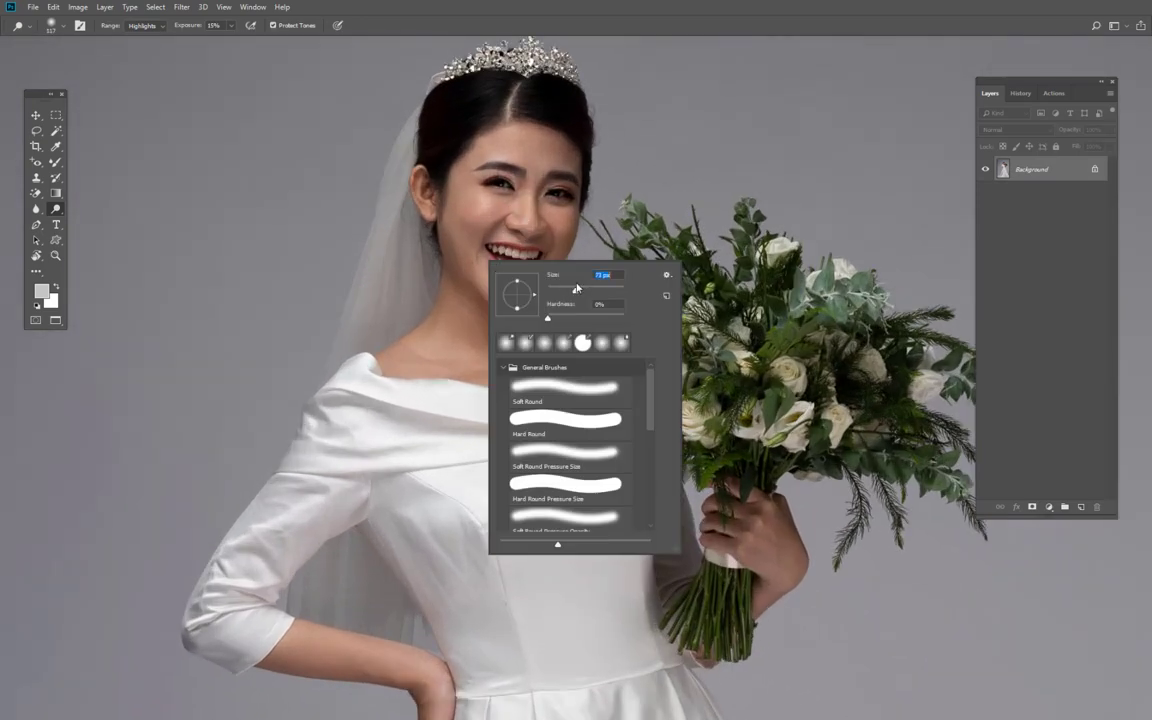
key(Return)
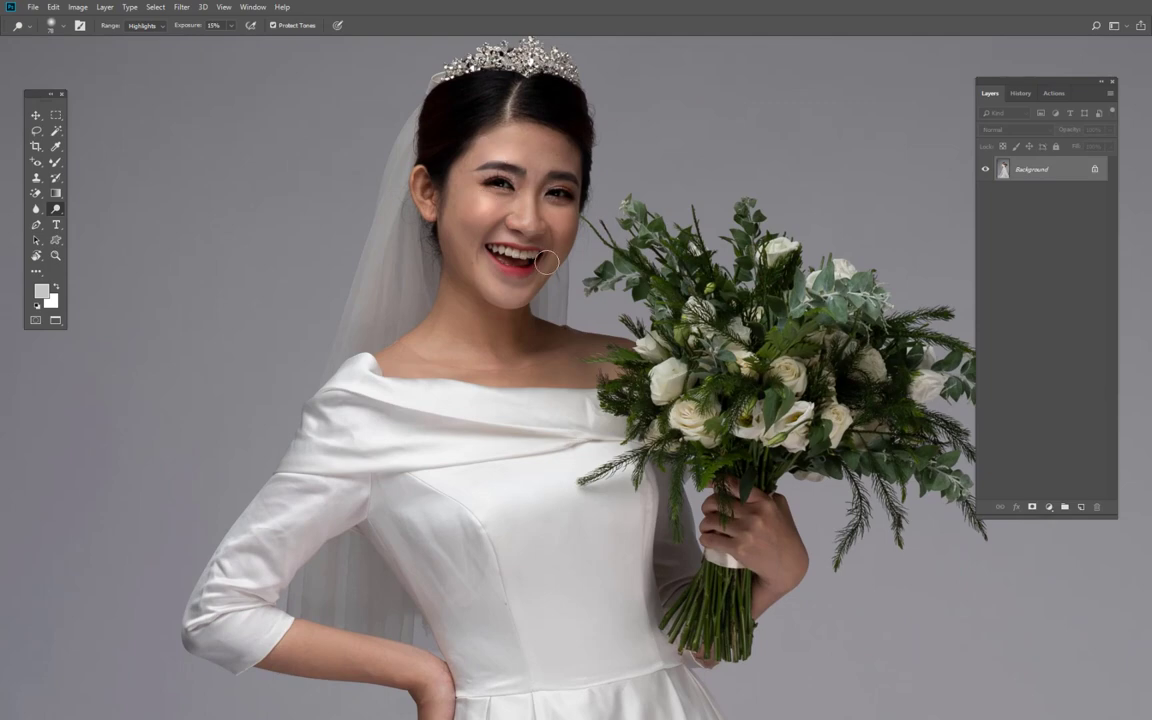
scroll(545, 258, down, 5)
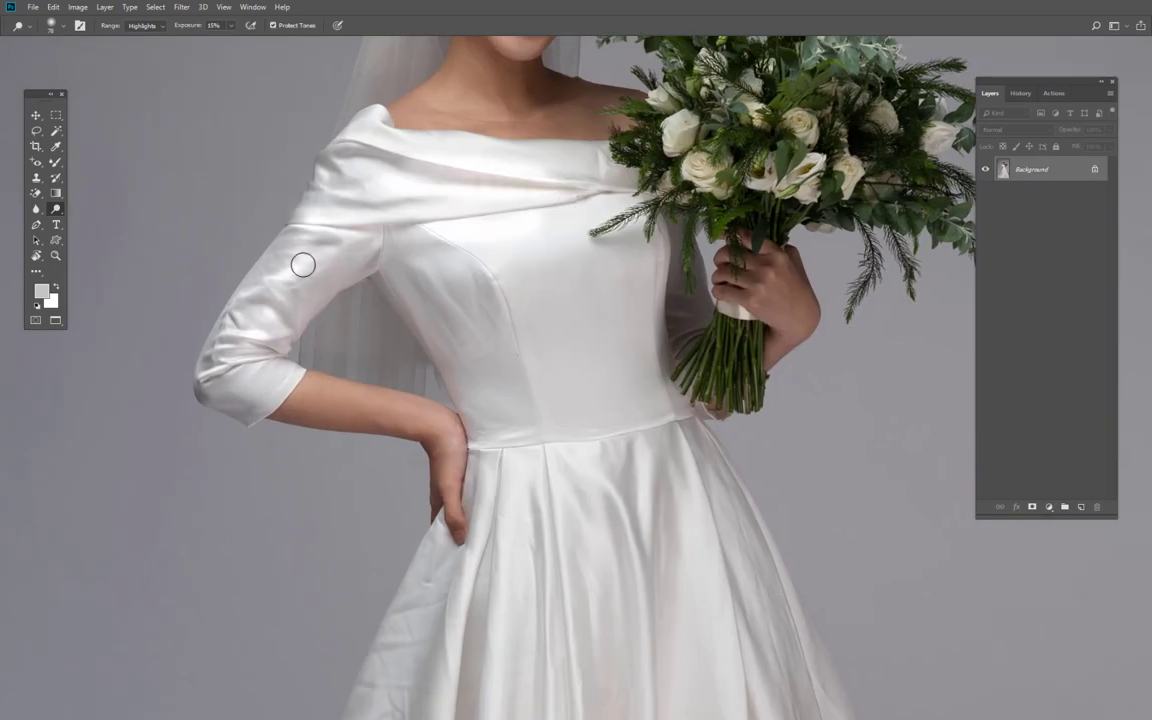
scroll(380, 262, down, 3)
scroll(573, 479, down, 2)
scroll(573, 479, down, 3)
- Fit the photo, enlarge the dodge brush, then revert to the original History snapshot
key(ctrl+0)
right_click(540, 322)
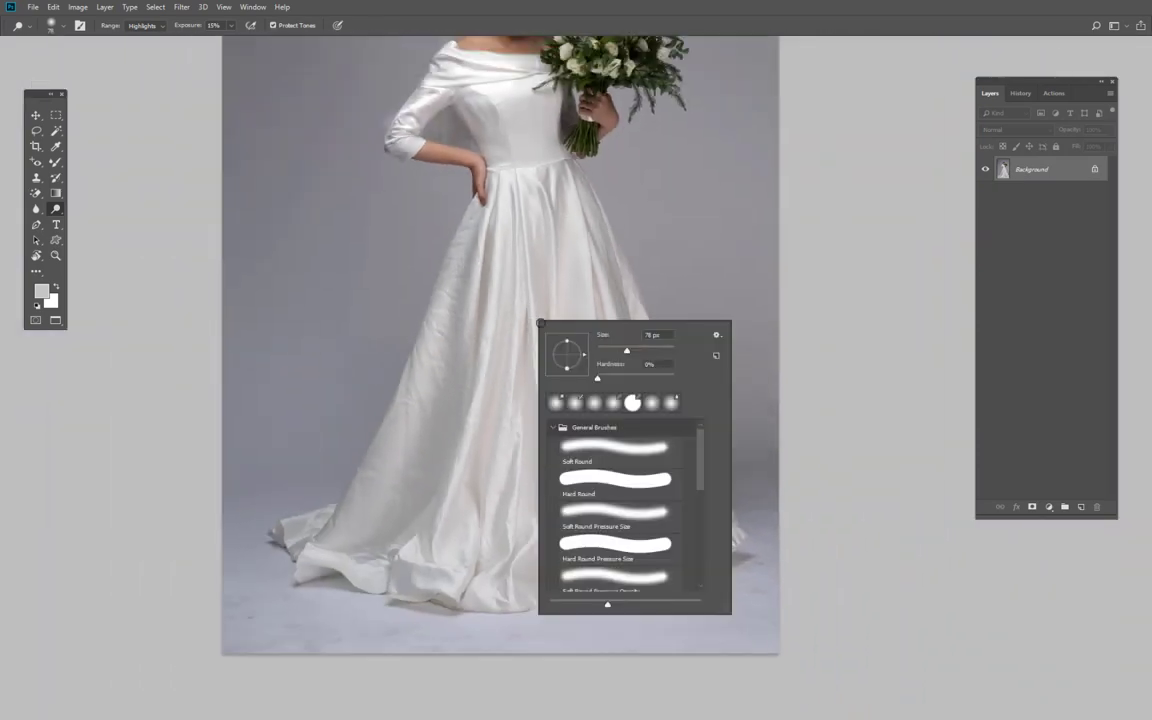
key(Return)
scroll(500, 540, up, 6)
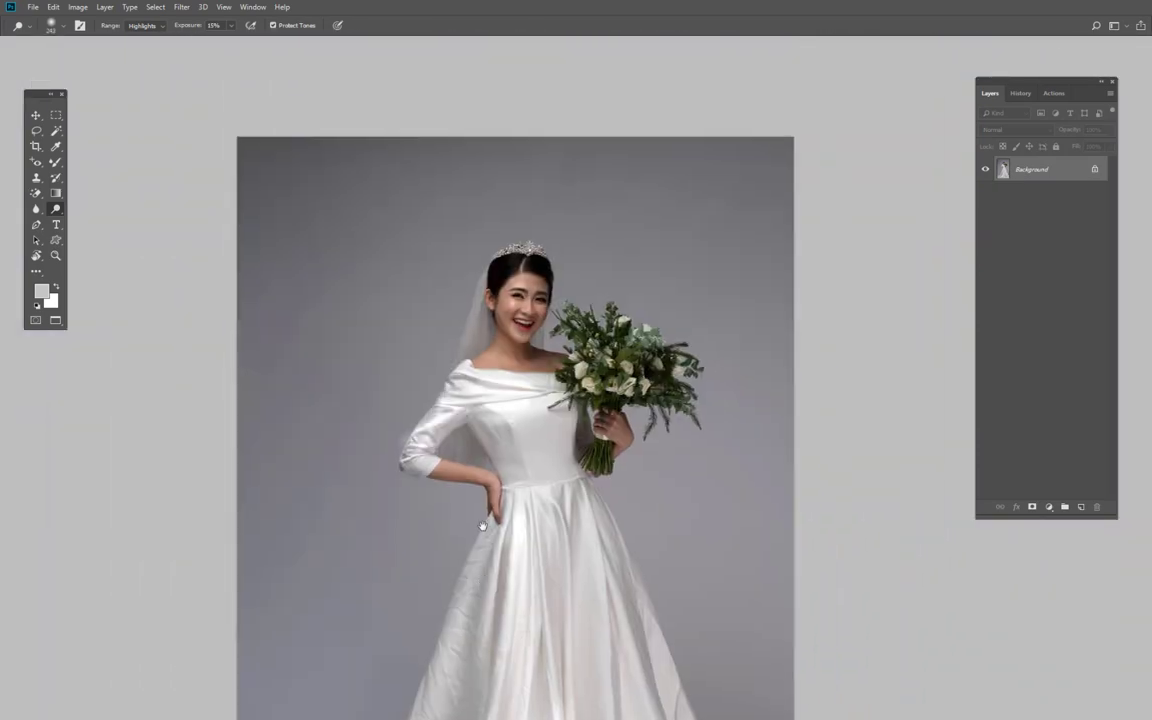
click(511, 392)
click(1020, 93)
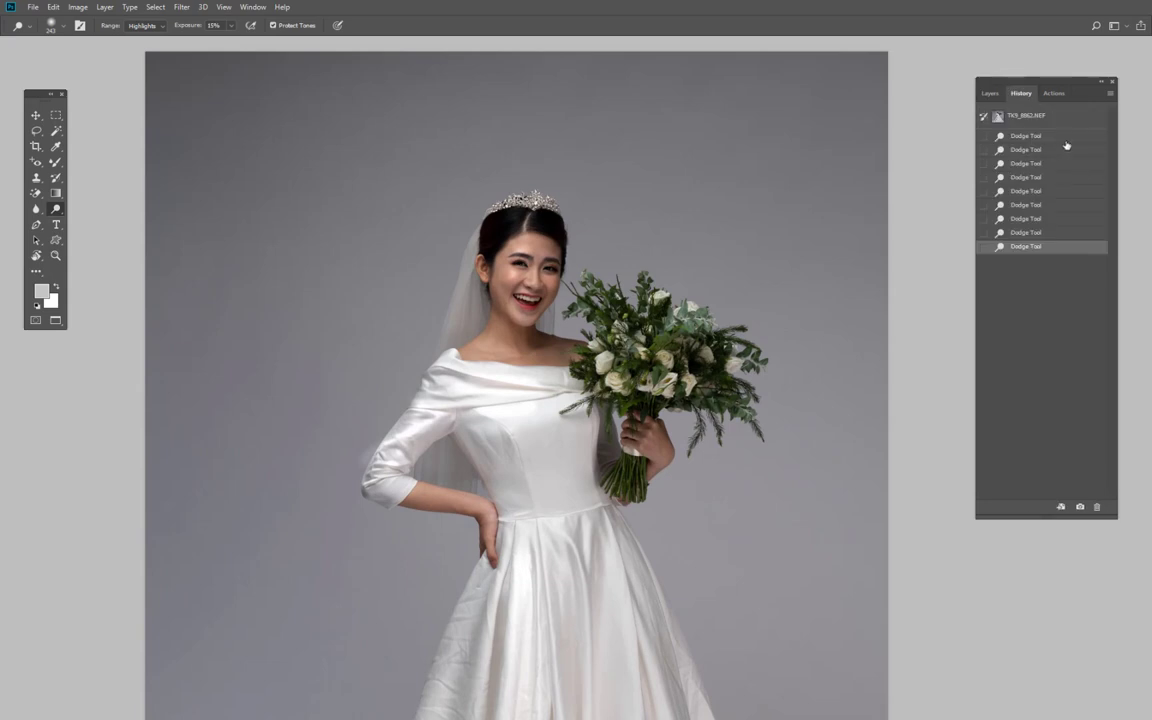
click(1010, 115)
- Switch to the Burn Tool with Range Shadows at 10% exposure
right_click(58, 212)
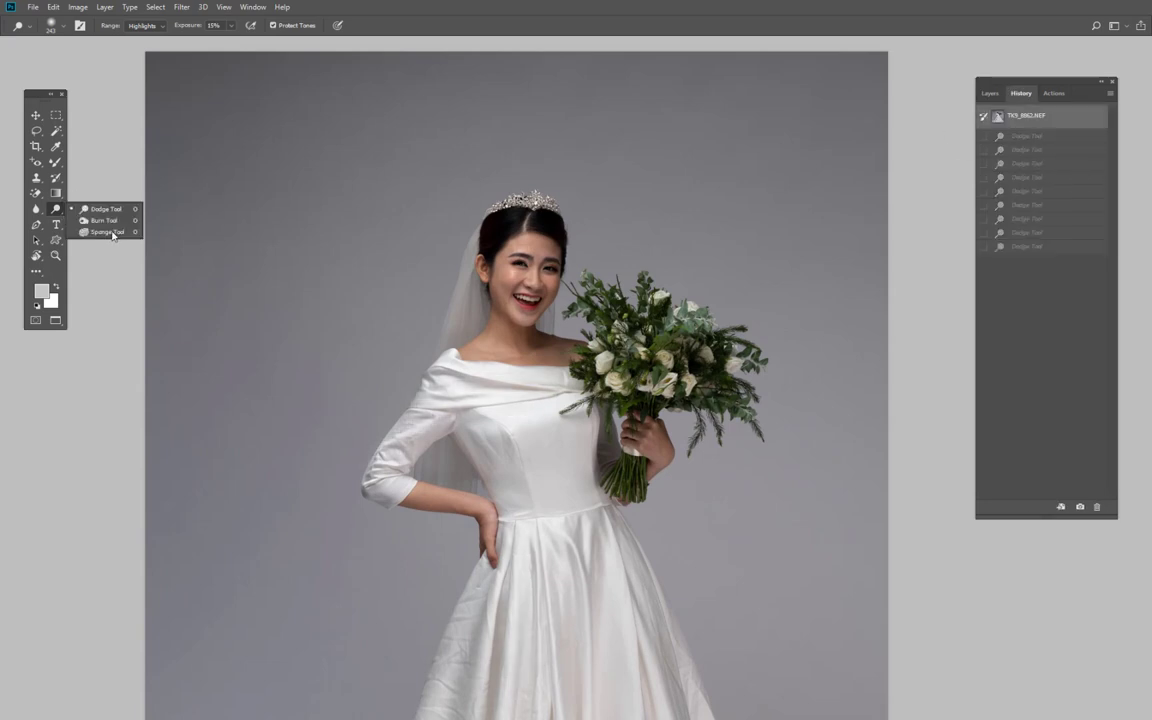
click(105, 212)
scroll(426, 380, down, 3)
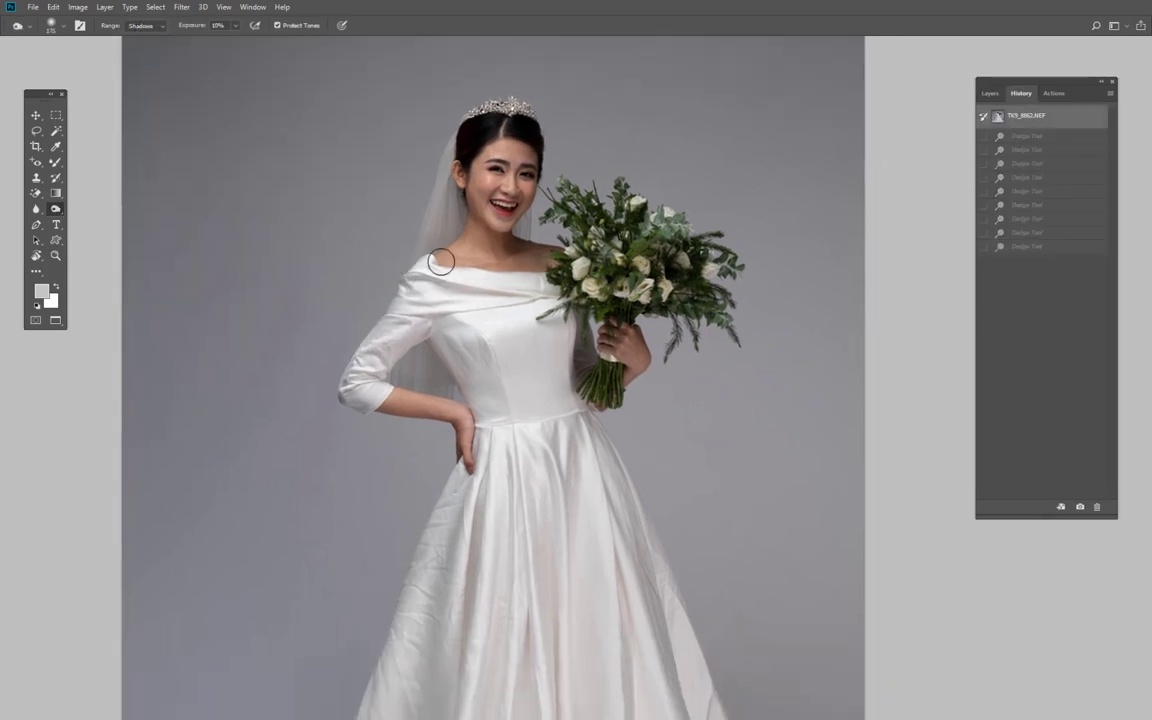
scroll(495, 150, up, 2)
scroll(495, 150, up, 2)
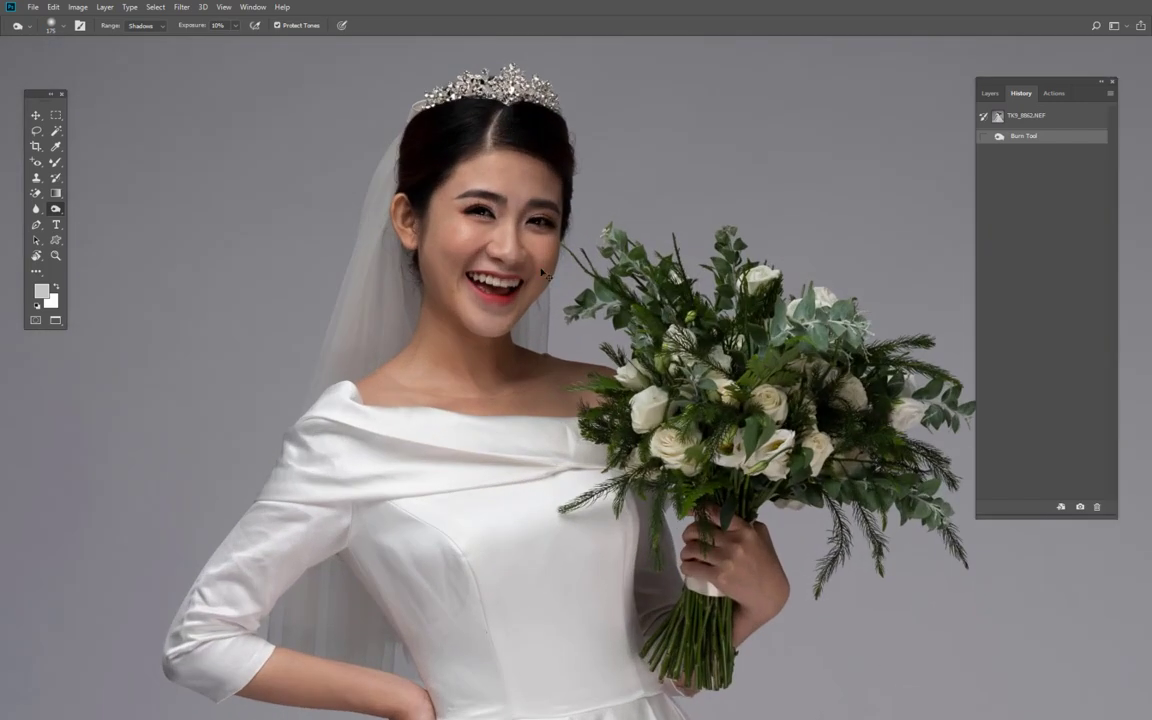
- Burn the shadows along the bride's neck, jaw and down toward her chest
drag(432, 323, 488, 345)
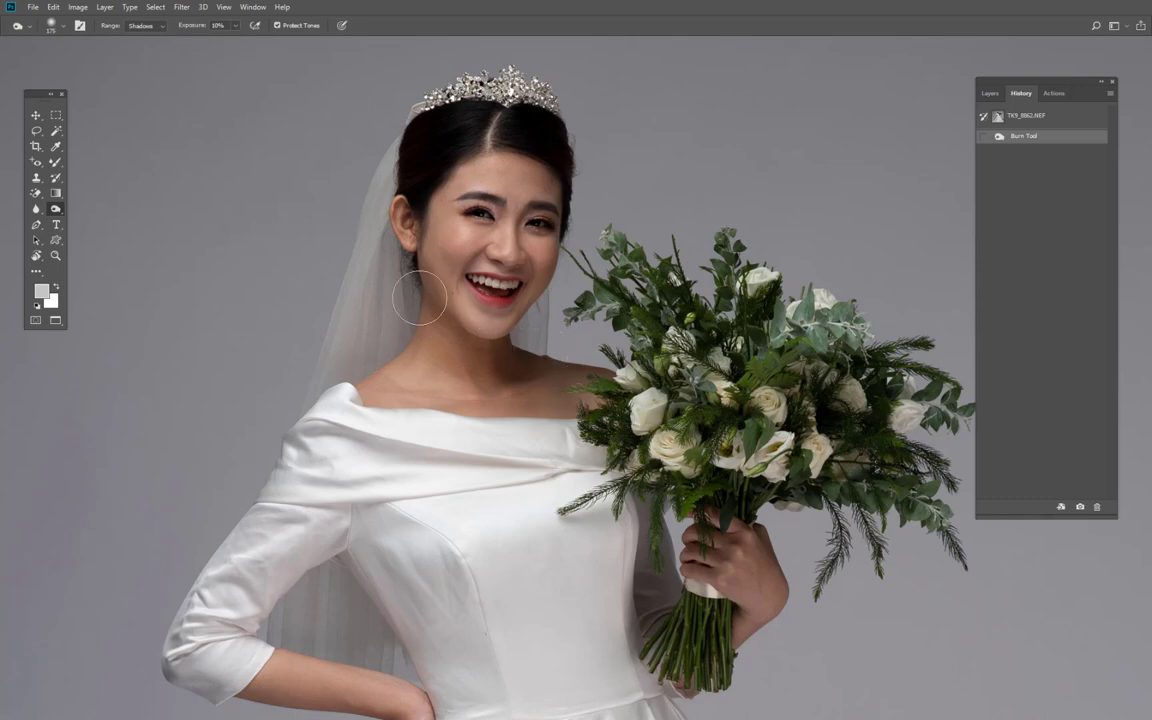
drag(405, 288, 542, 410)
mouse_move(493, 341)
mouse_down()
mouse_move(429, 404)
mouse_move(374, 363)
mouse_up()
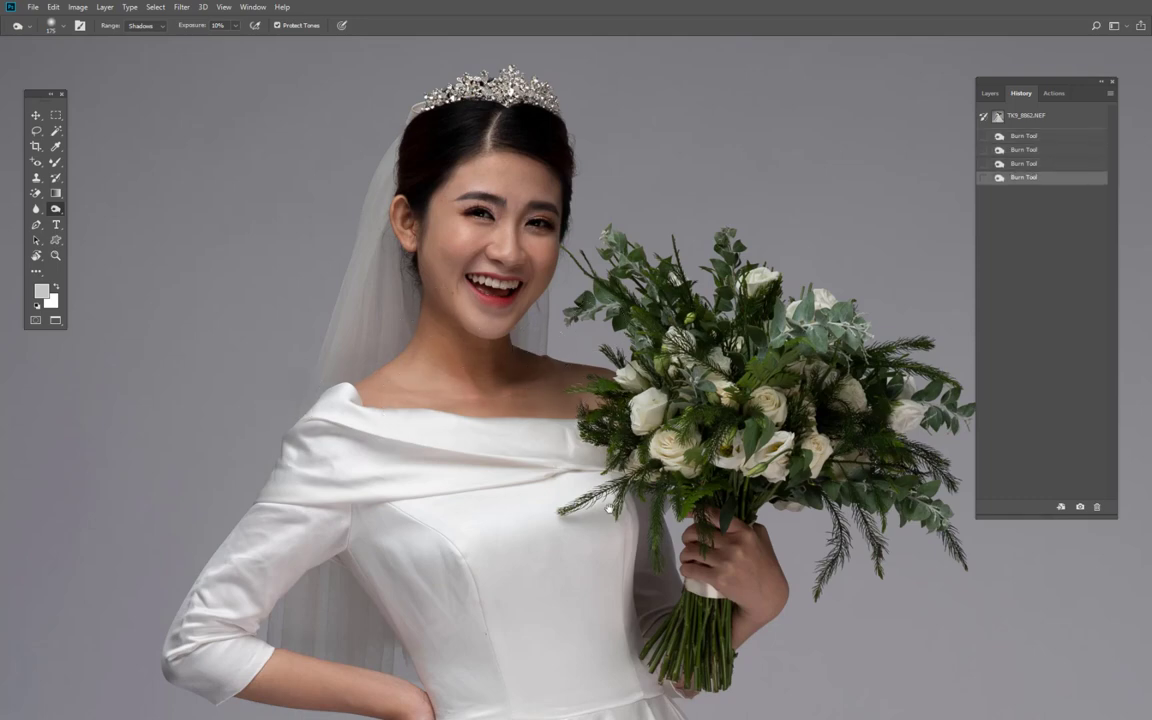
scroll(670, 390, down, 3)
drag(670, 390, 342, 522)
drag(140, 465, 245, 484)
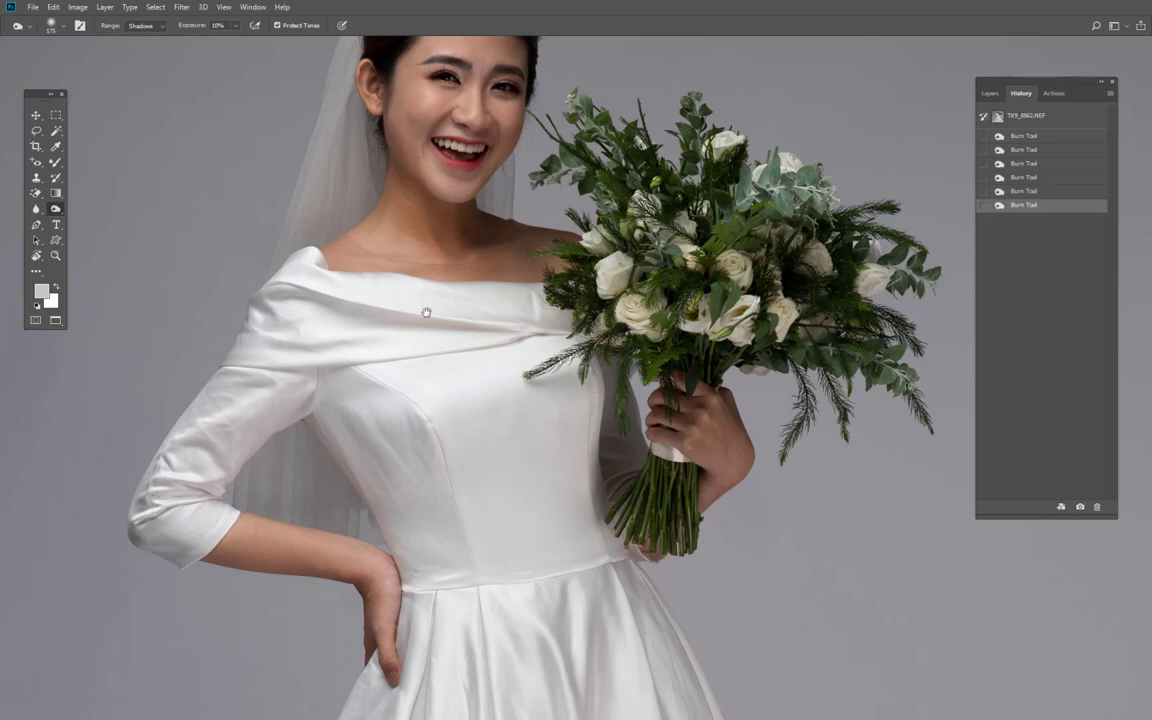
scroll(400, 280, up, 2)
- Show the layer list again and reduce the brush size to 100 px
click(990, 93)
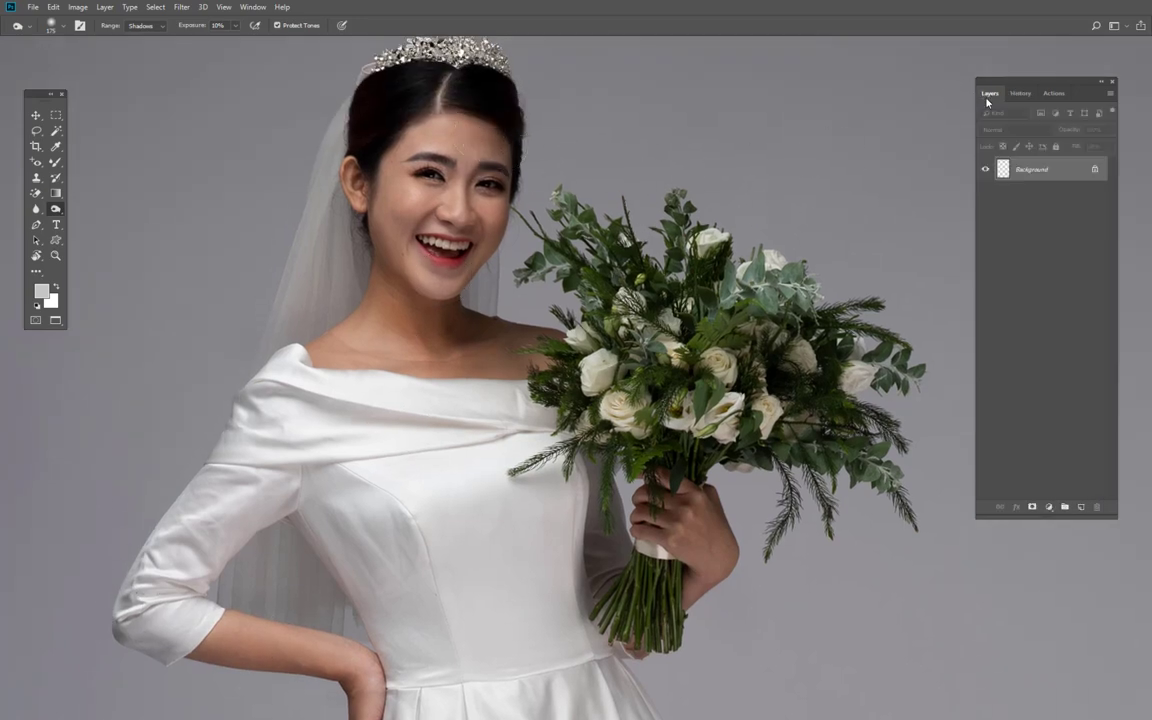
scroll(460, 335, left, 2)
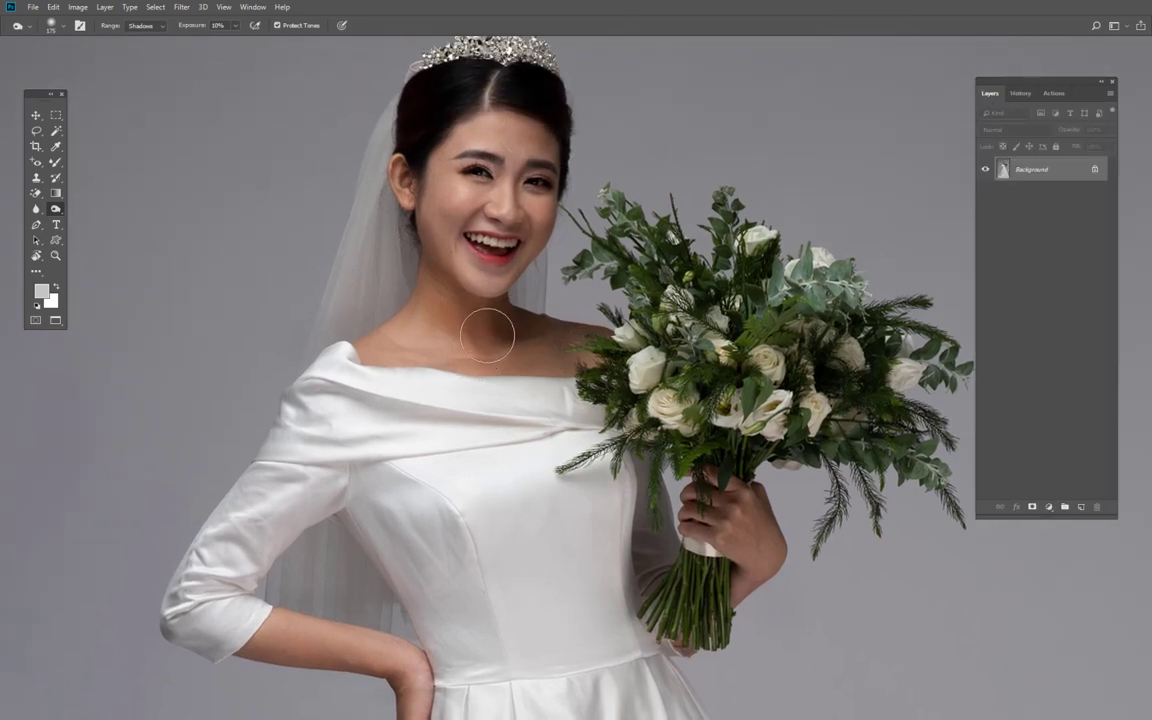
right_click(446, 304)
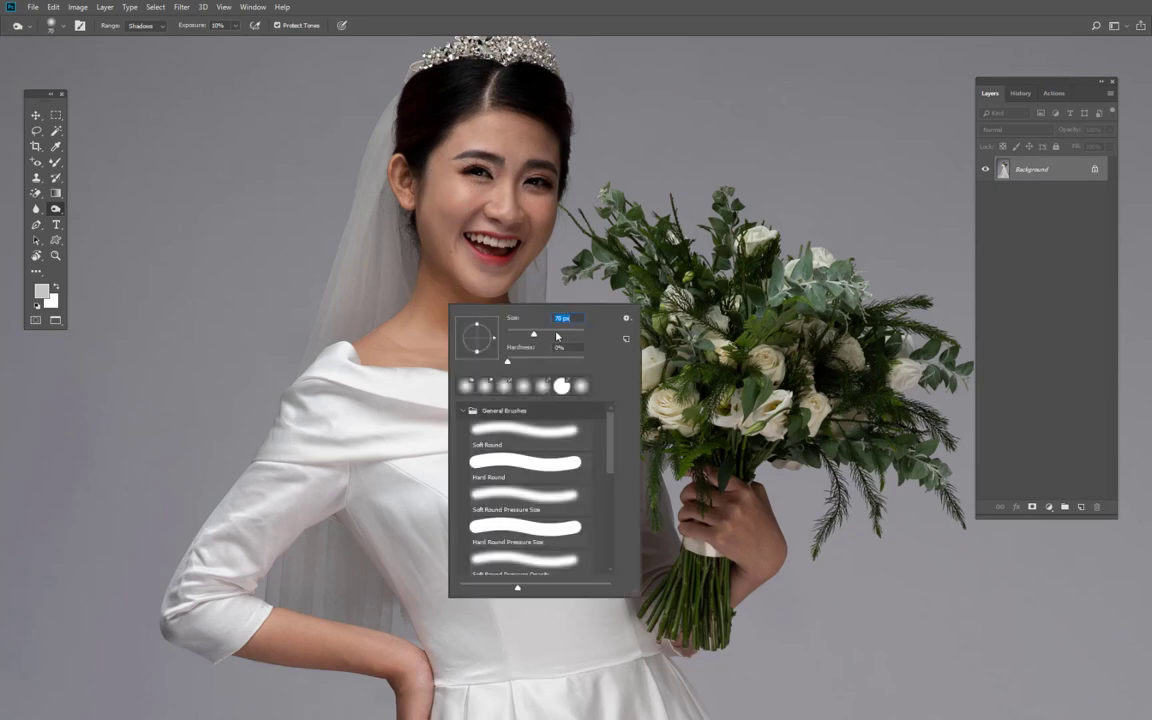
key(Return)
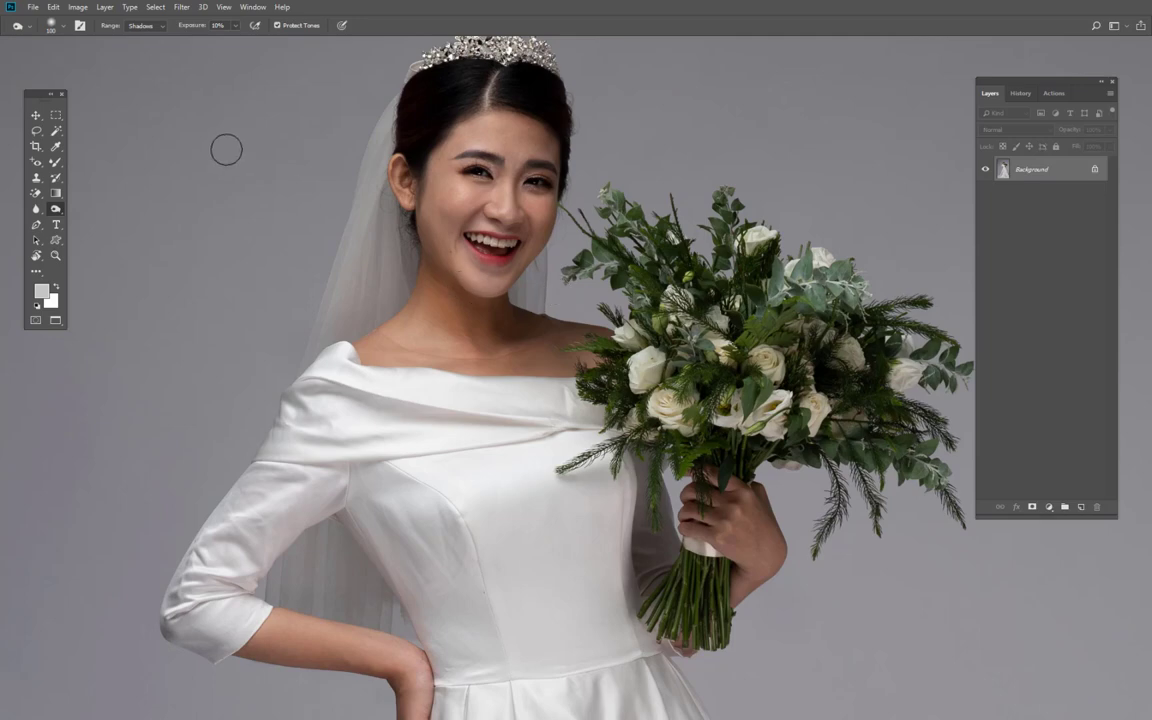
- Duplicate the bride layer, cancel the transform, and close the photo without saving
click(57, 227)
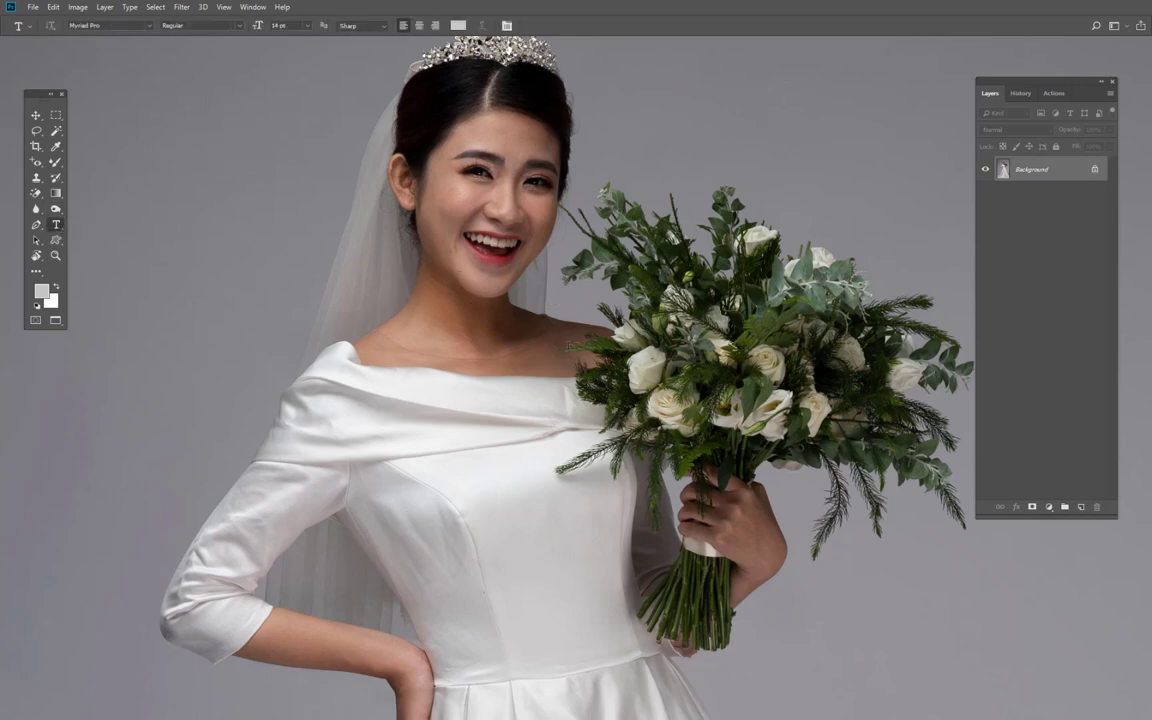
click(1020, 93)
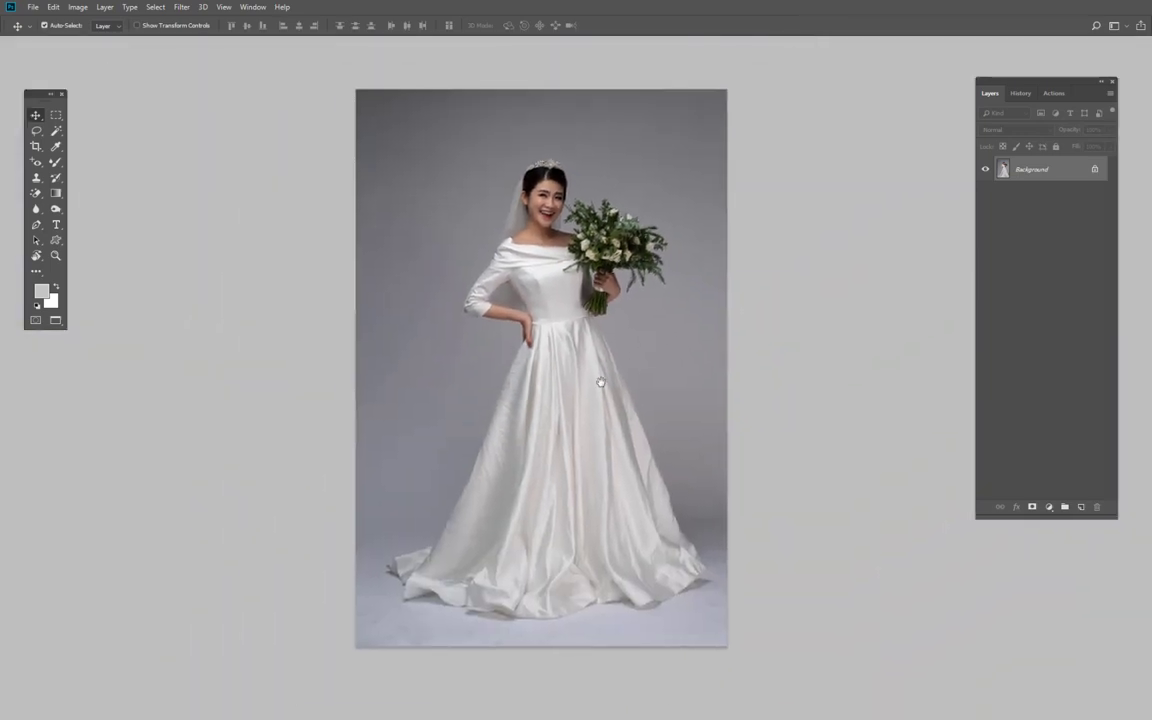
key(ctrl+j)
key(ctrl+t)
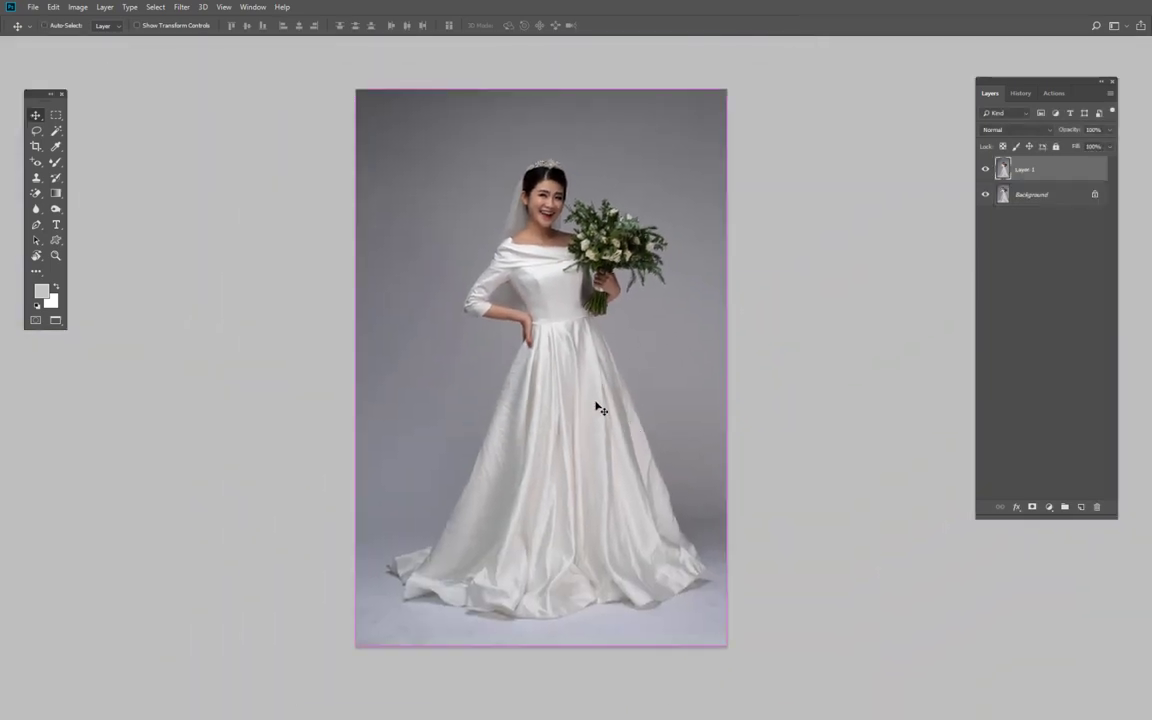
key(Escape)
key(ctrl+w)
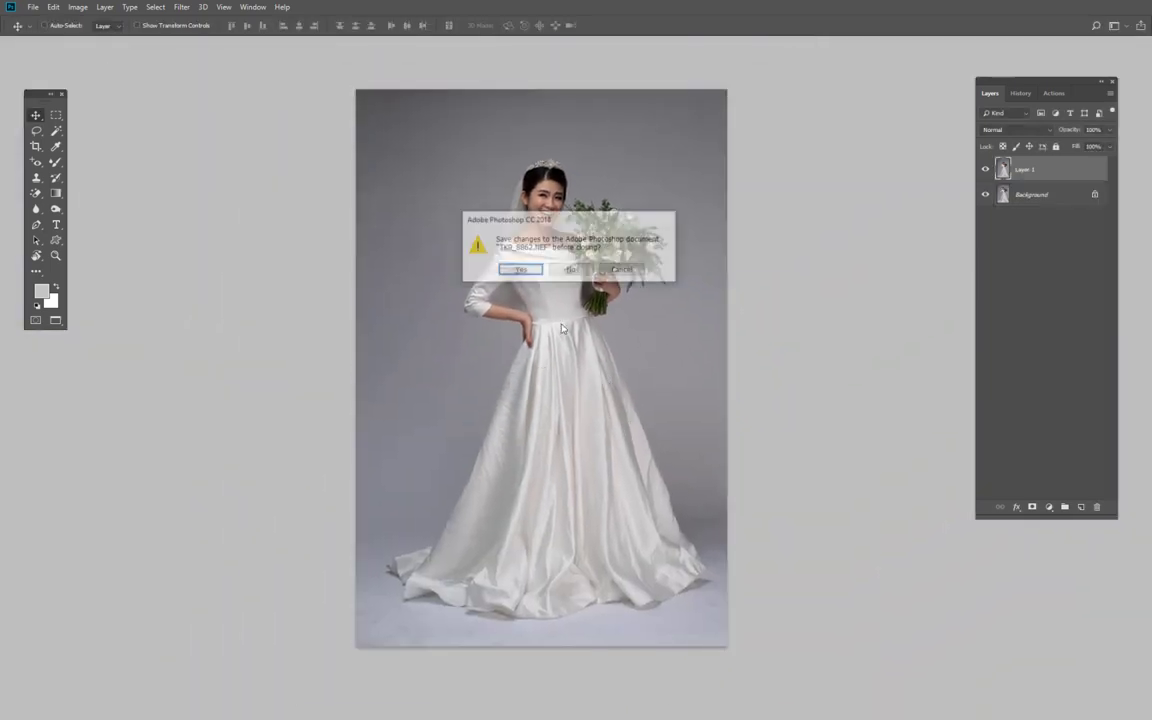
key(n)
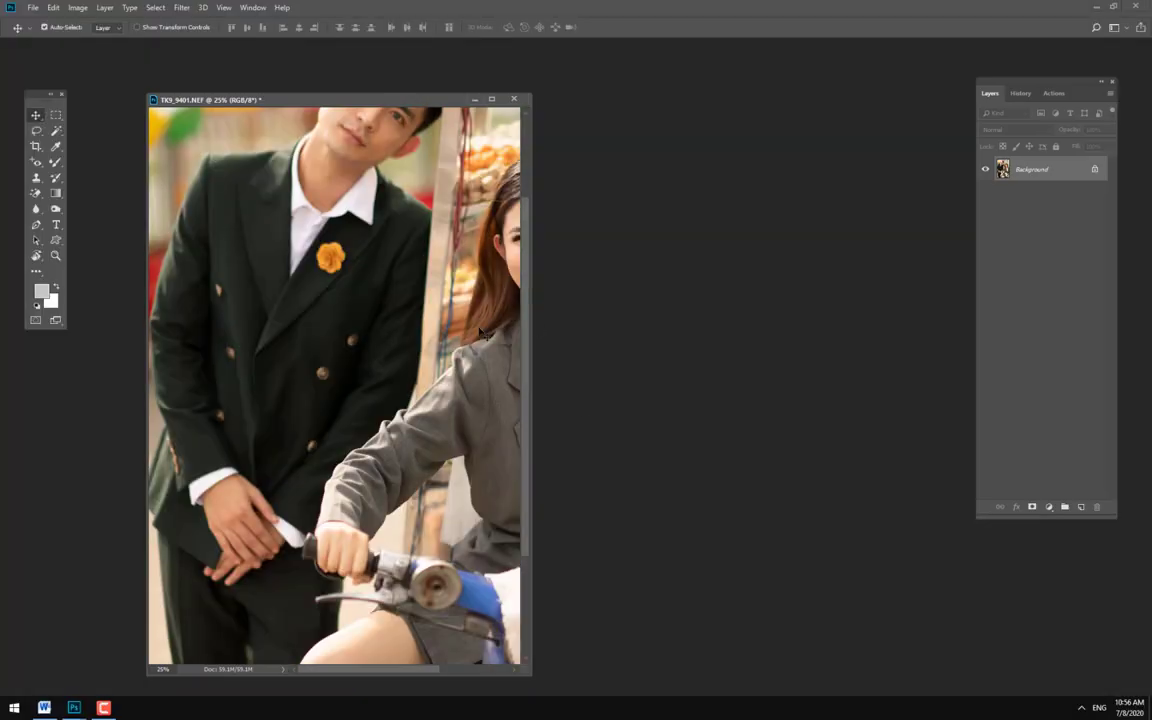
- Duplicate the couple photo to Layer 1 and try scaling it, then cancel
key(ctrl+minus)
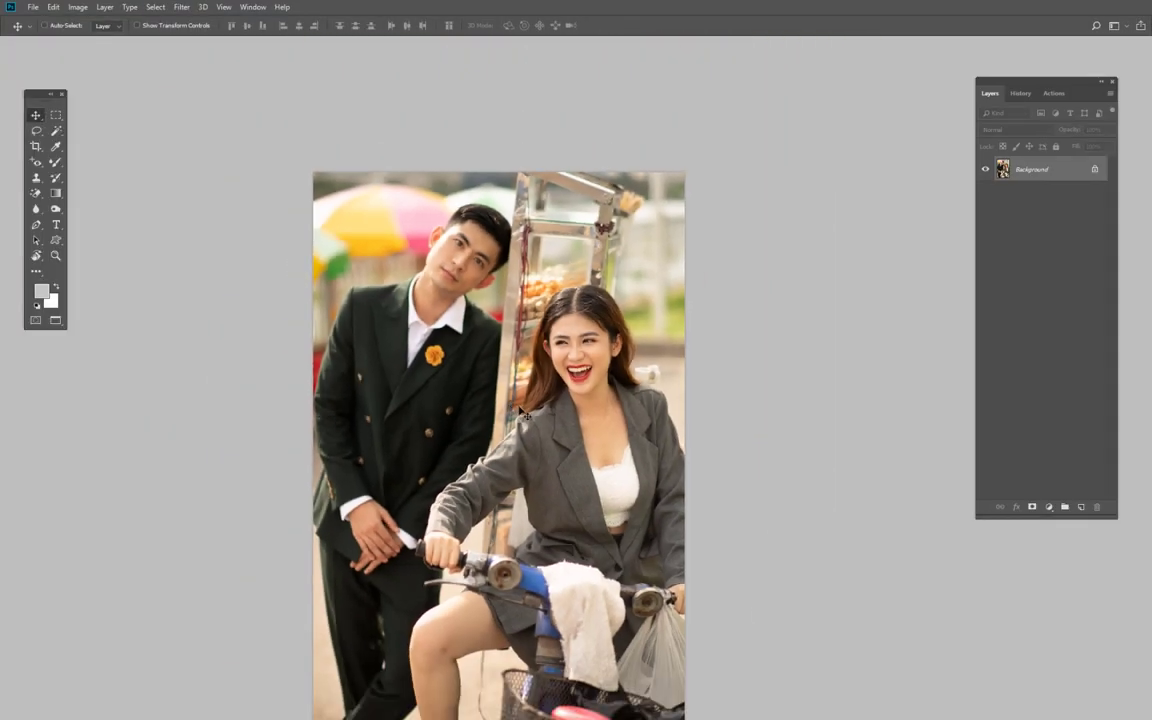
key(ctrl+j)
key(ctrl+t)
drag(524, 480, 592, 307)
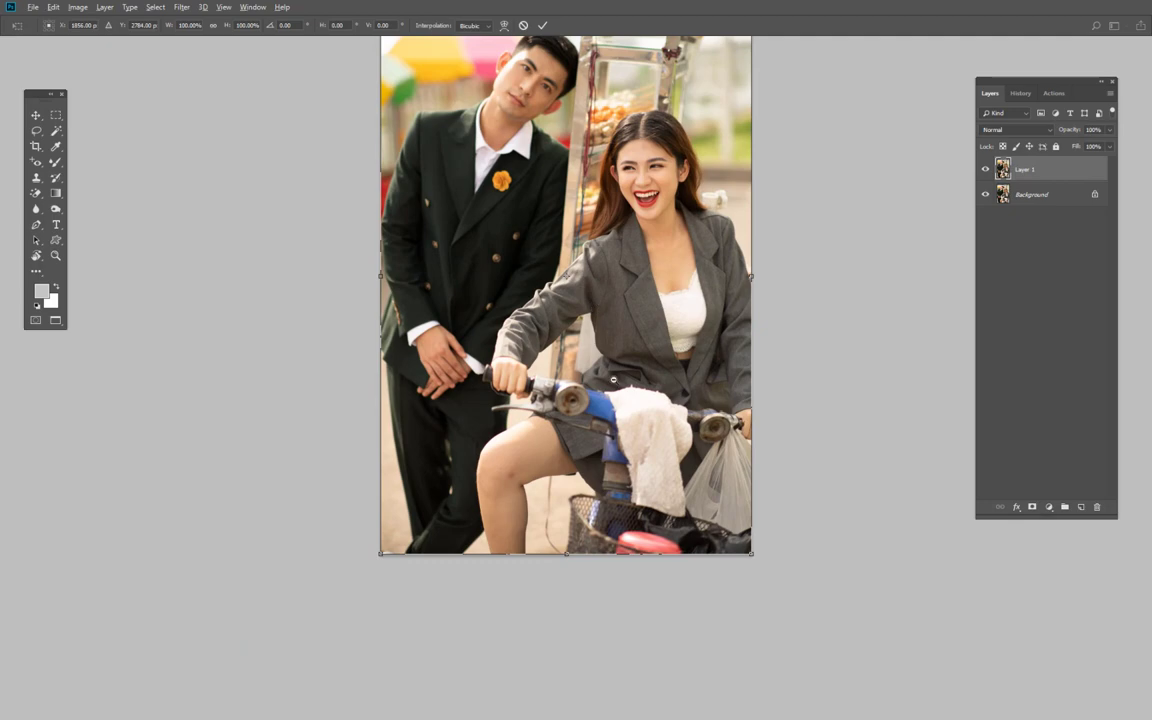
key(ctrl+minus)
mouse_move(656, 416)
mouse_down()
mouse_move(578, 443)
mouse_move(656, 416)
mouse_up()
mouse_move(666, 606)
mouse_down()
mouse_move(555, 442)
mouse_move(553, 480)
mouse_move(514, 391)
mouse_move(590, 440)
mouse_move(818, 430)
mouse_move(590, 445)
mouse_up()
key(Escape)
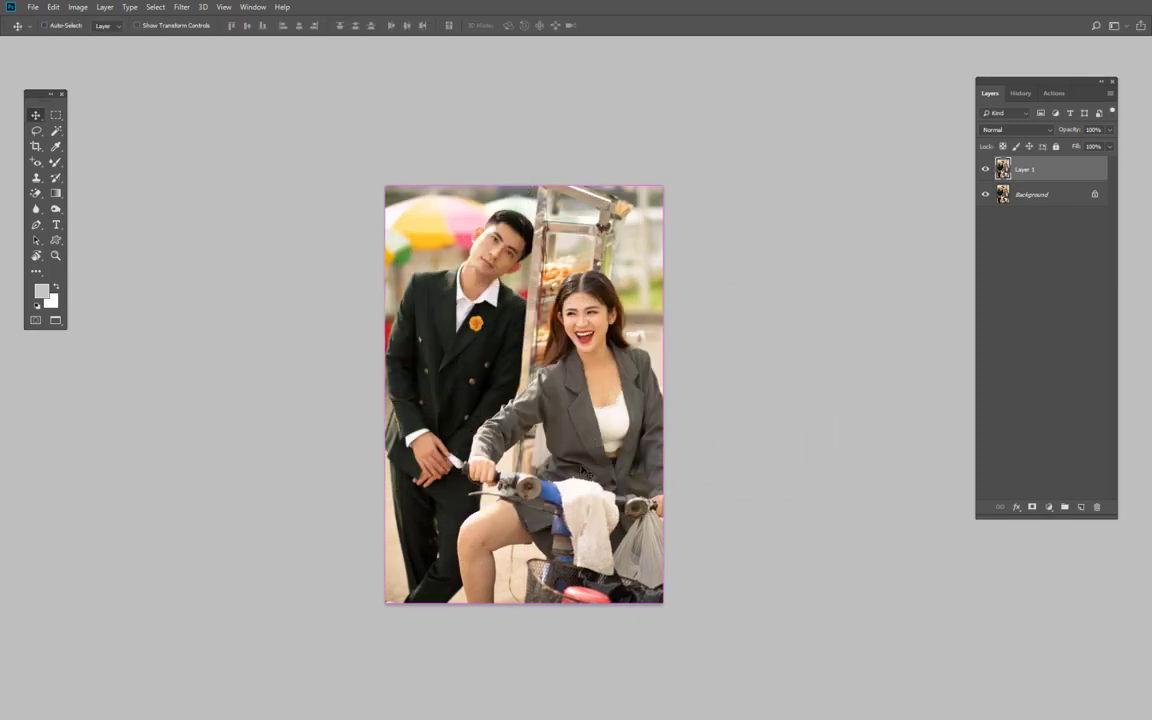
- Turn Layer 1 white via Hue/Saturation, shrink it to a third, and place it over the woman
key(ctrl+u)
drag(924, 447, 1026, 445)
key(Return)
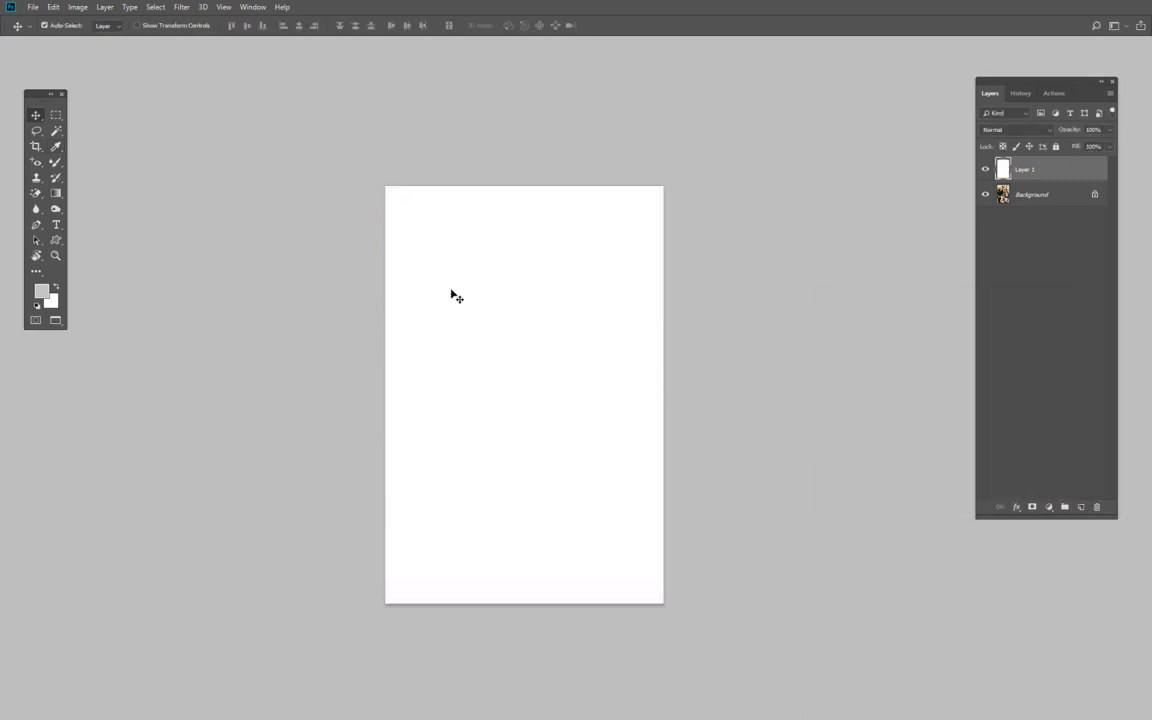
key(ctrl+t)
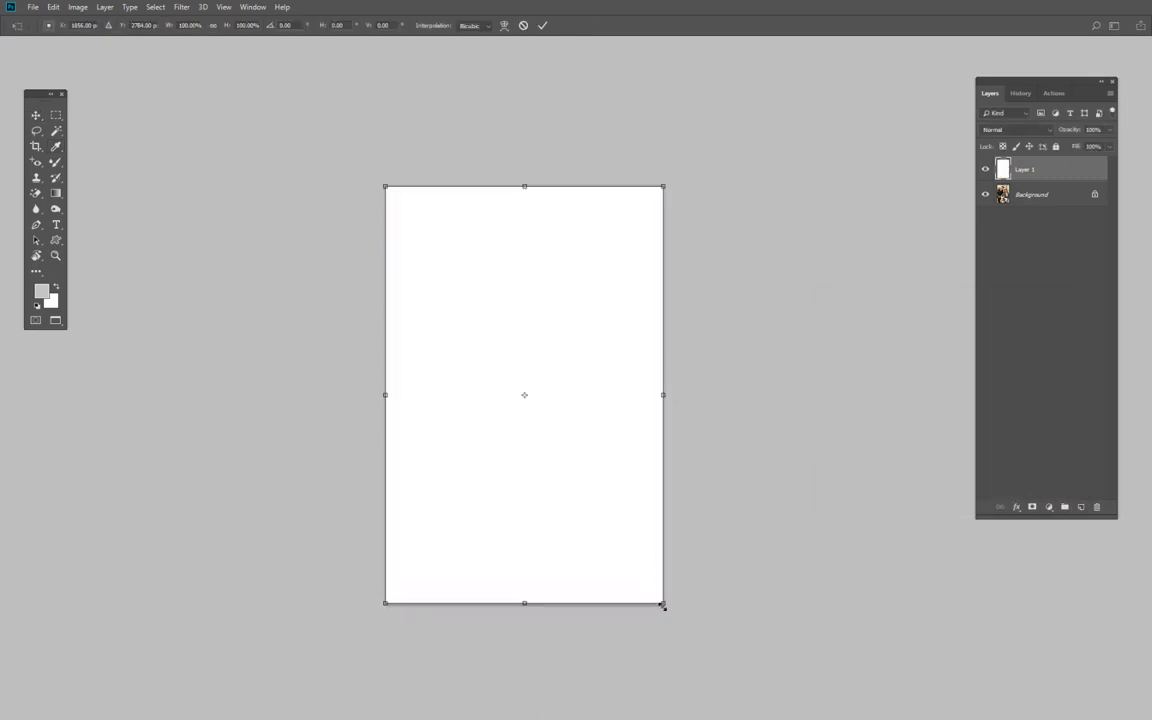
drag(662, 603, 575, 470)
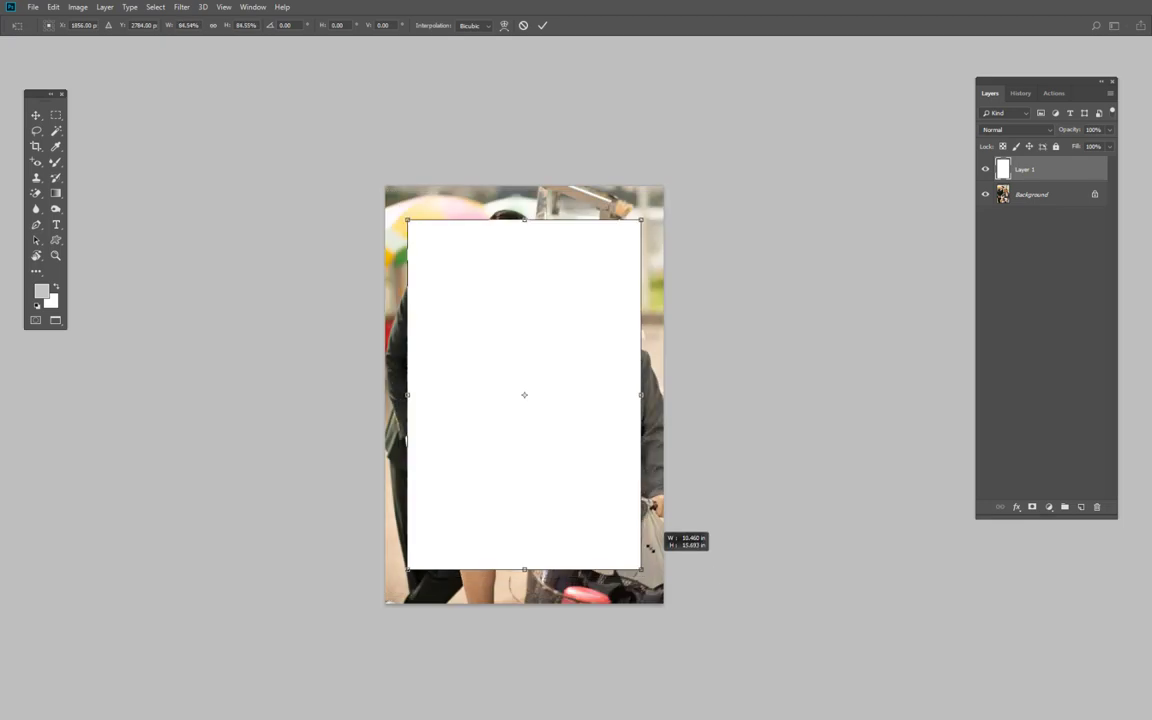
key(Return)
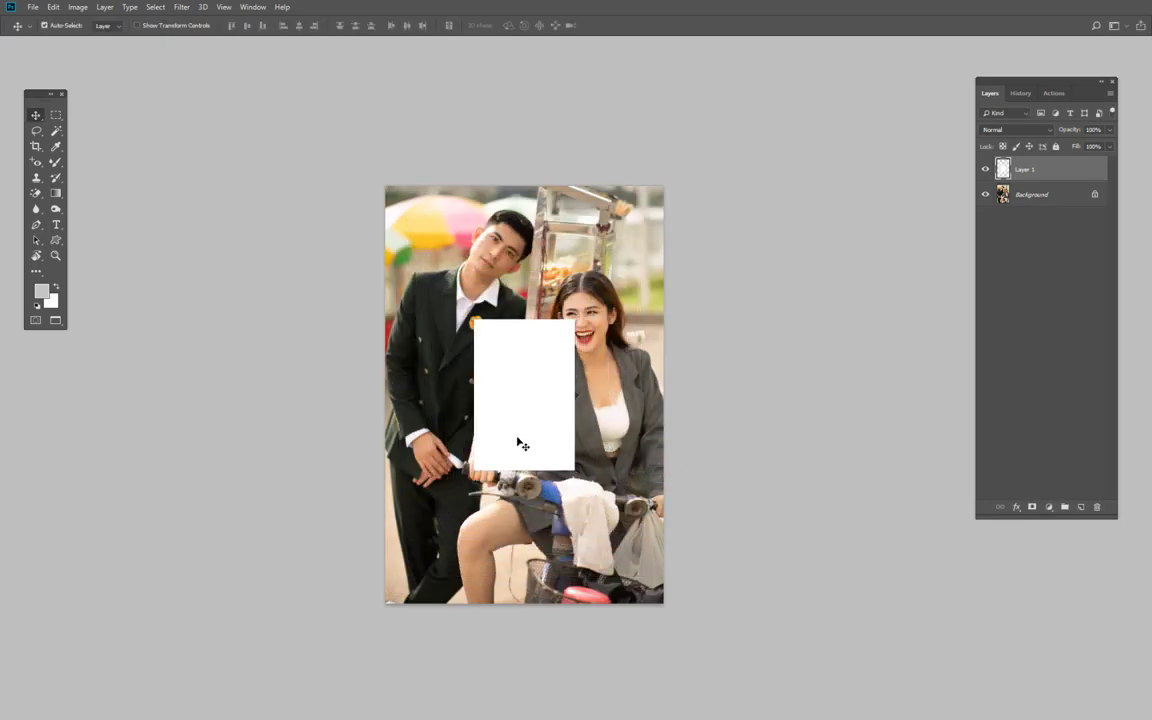
mouse_move(521, 423)
mouse_down()
mouse_move(617, 455)
mouse_move(553, 440)
mouse_move(561, 476)
mouse_move(548, 478)
mouse_move(584, 468)
mouse_up()
- Return to standard window view and bring up the Open dialog for Uni Wedding
scroll(553, 485, up, 2)
key(f)
key(f)
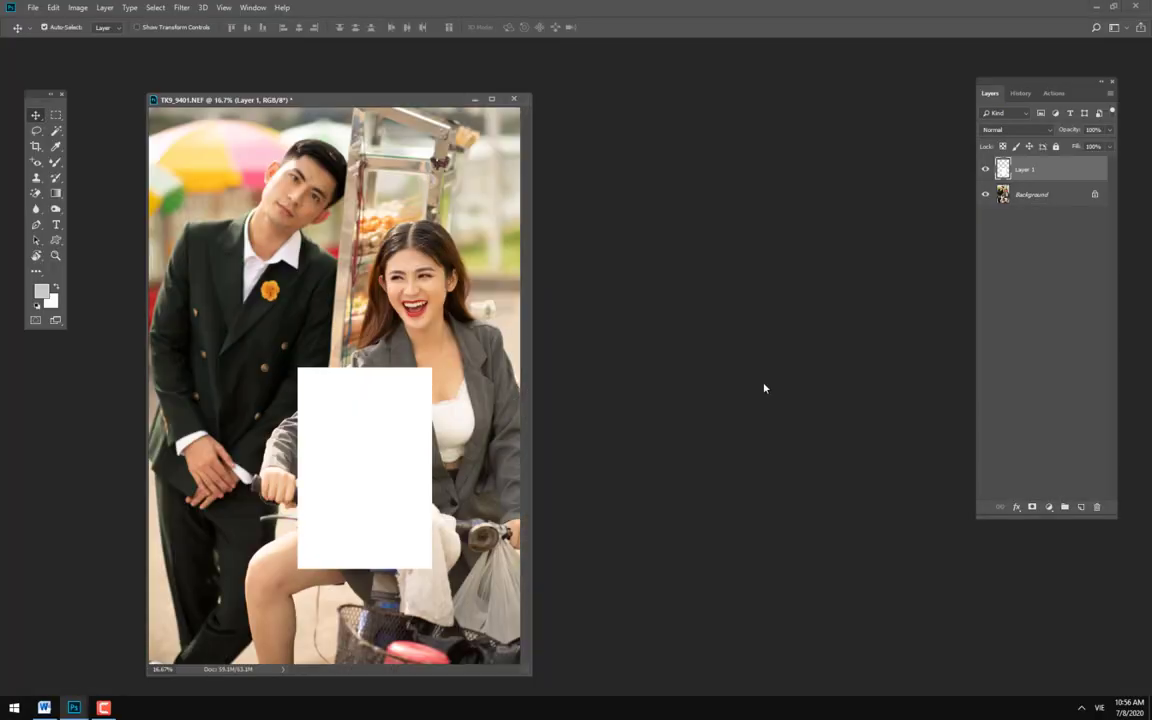
key(ctrl+o)
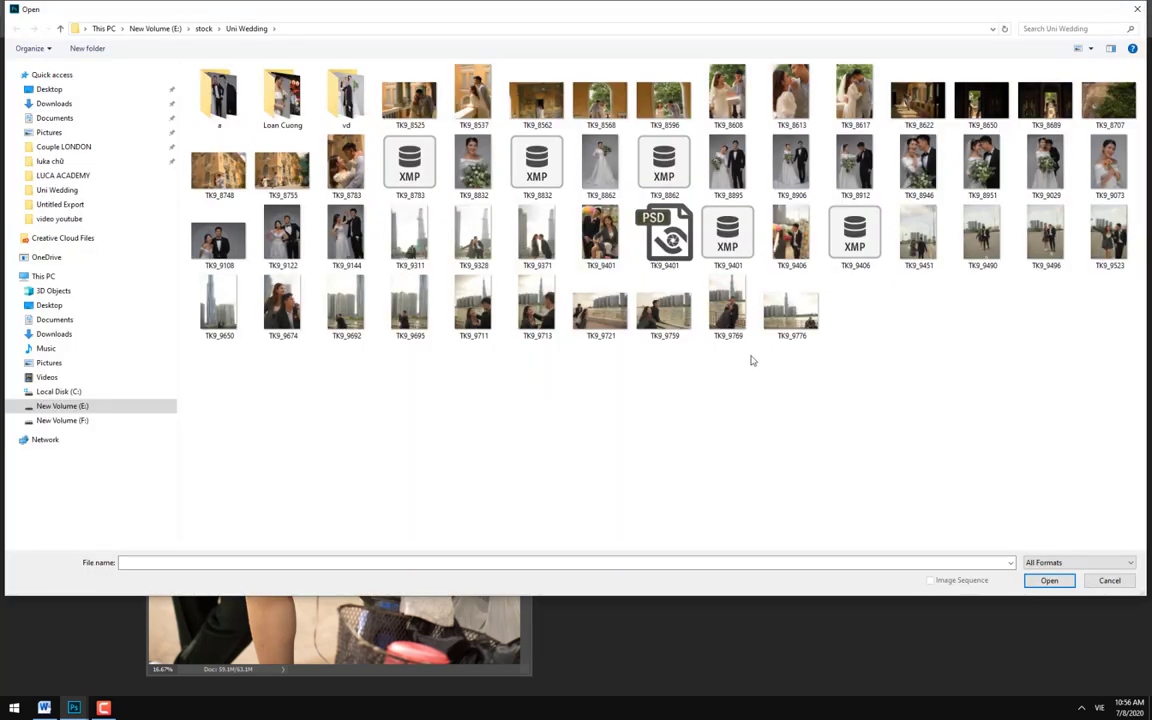
- Open TK9_8862 from Uni Wedding and float it beside the couple photo
double_click(540, 160)
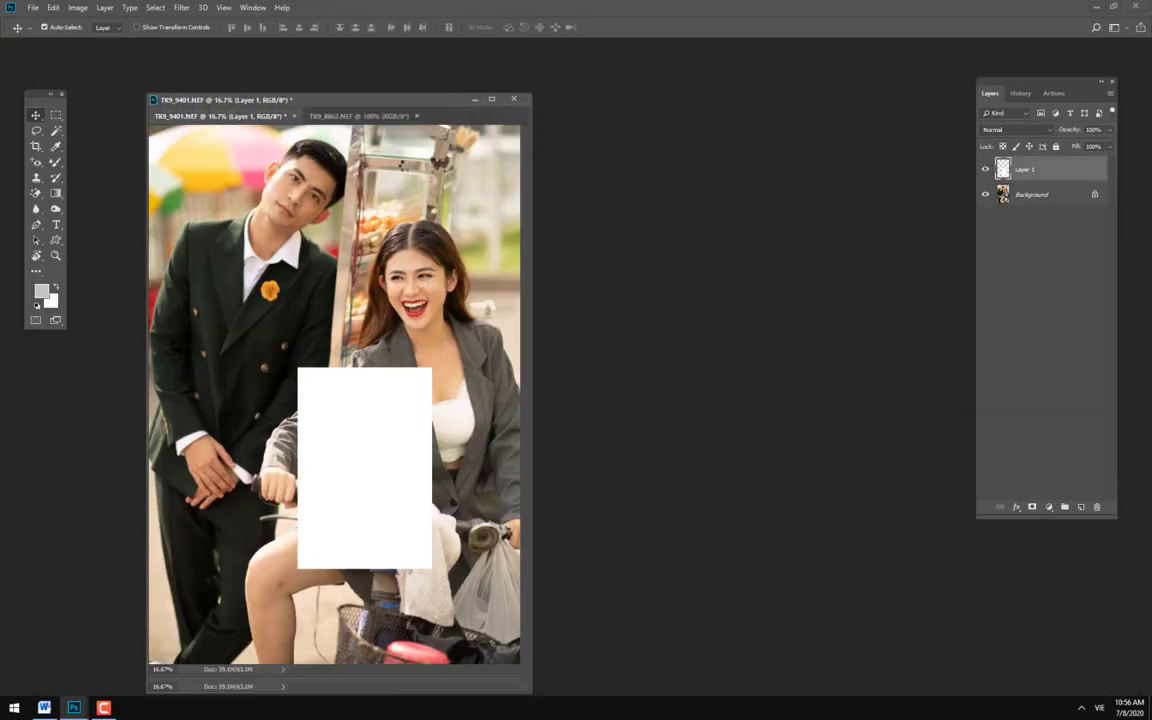
drag(350, 108, 920, 150)
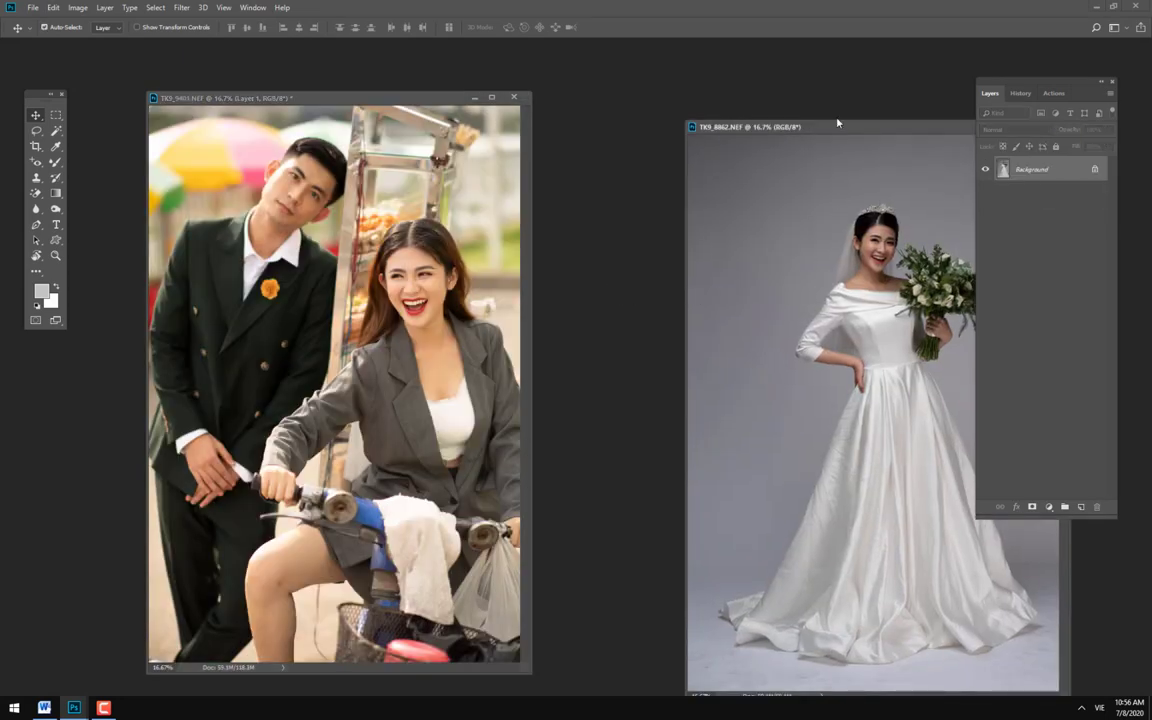
drag(836, 128, 571, 100)
scroll(480, 498, down, 2)
key(m)
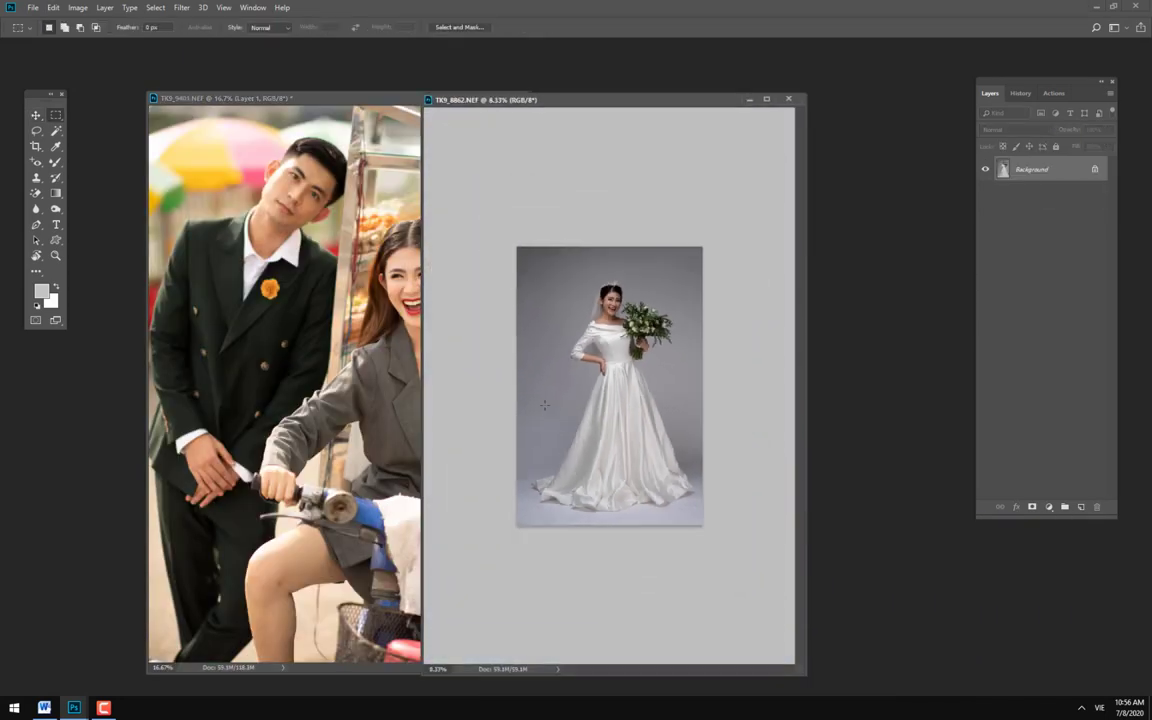
right_click(53, 108)
click(66, 105)
drag(553, 274, 684, 390)
click(660, 475)
drag(481, 385, 701, 468)
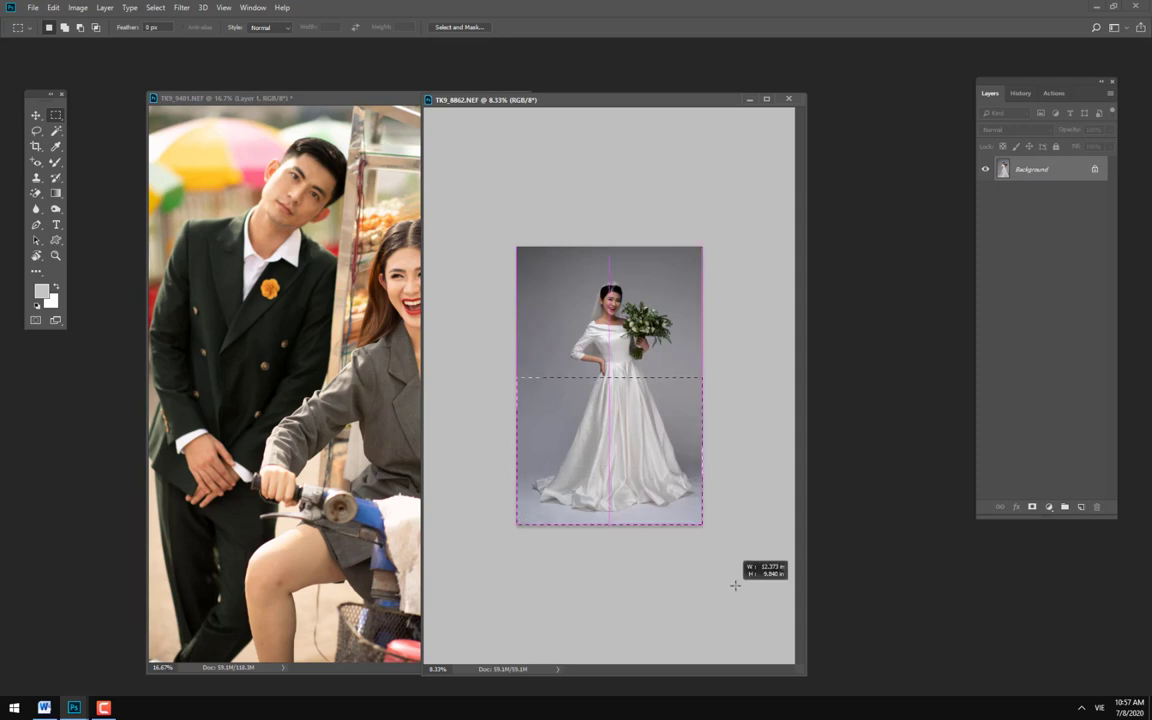
drag(702, 468, 714, 557)
key(ctrl+t)
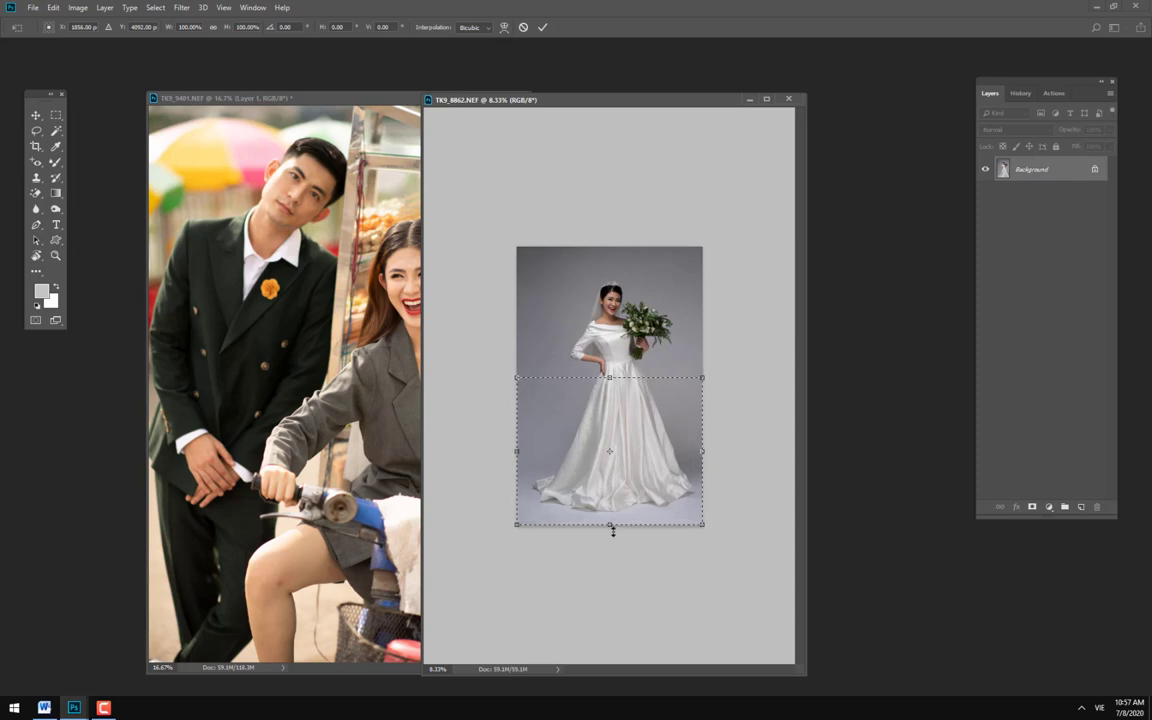
mouse_move(613, 531)
mouse_down()
mouse_move(610, 620)
mouse_move(626, 642)
mouse_up()
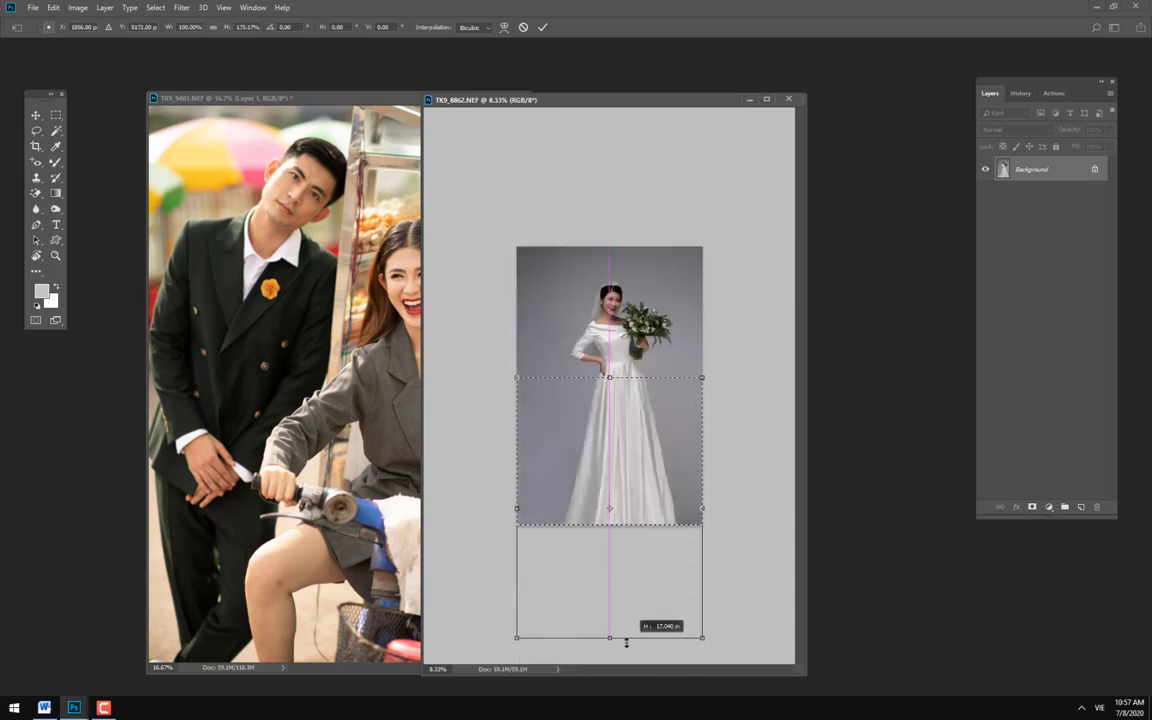
mouse_move(626, 642)
mouse_down()
mouse_move(629, 354)
mouse_move(702, 316)
mouse_move(668, 625)
mouse_move(676, 177)
mouse_move(646, 605)
mouse_move(676, 275)
mouse_move(683, 569)
mouse_move(685, 530)
mouse_up()
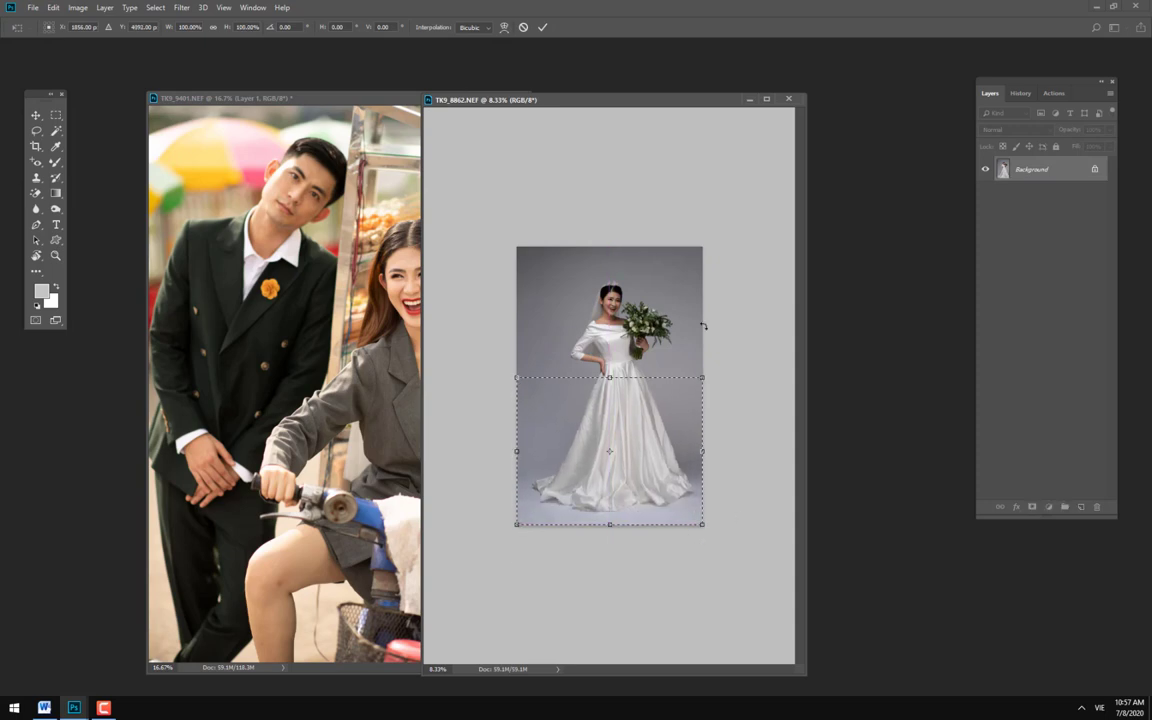
key(Return)
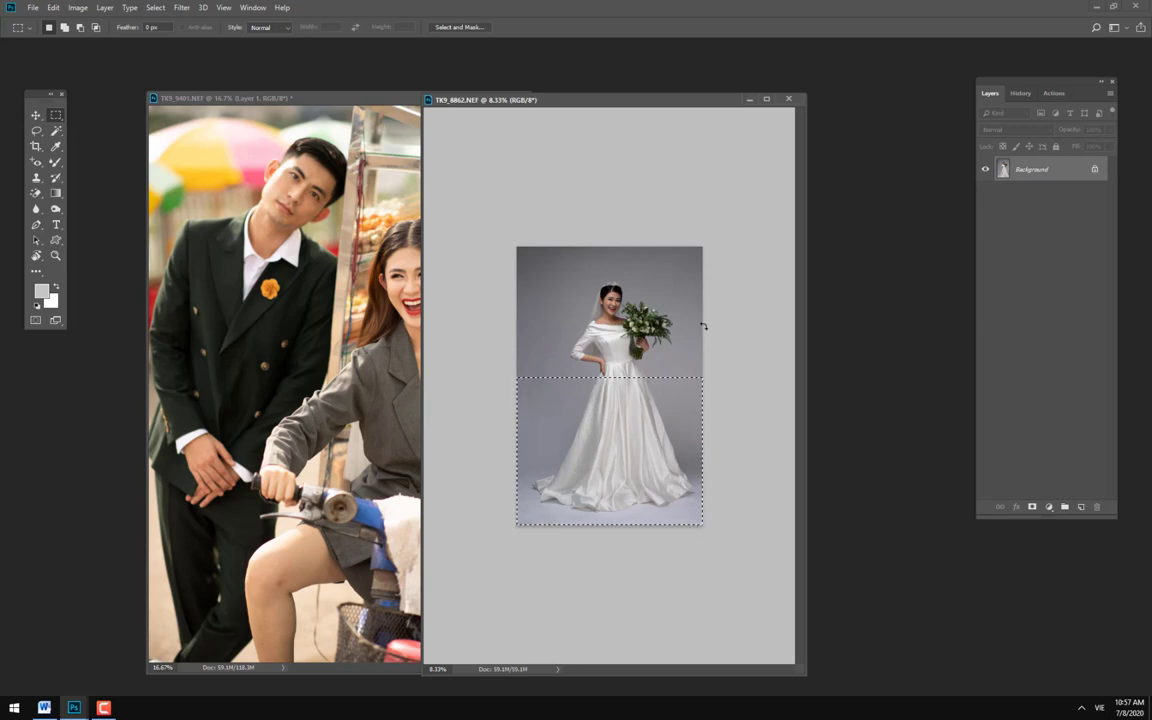
key(ctrl+d)
key(v)
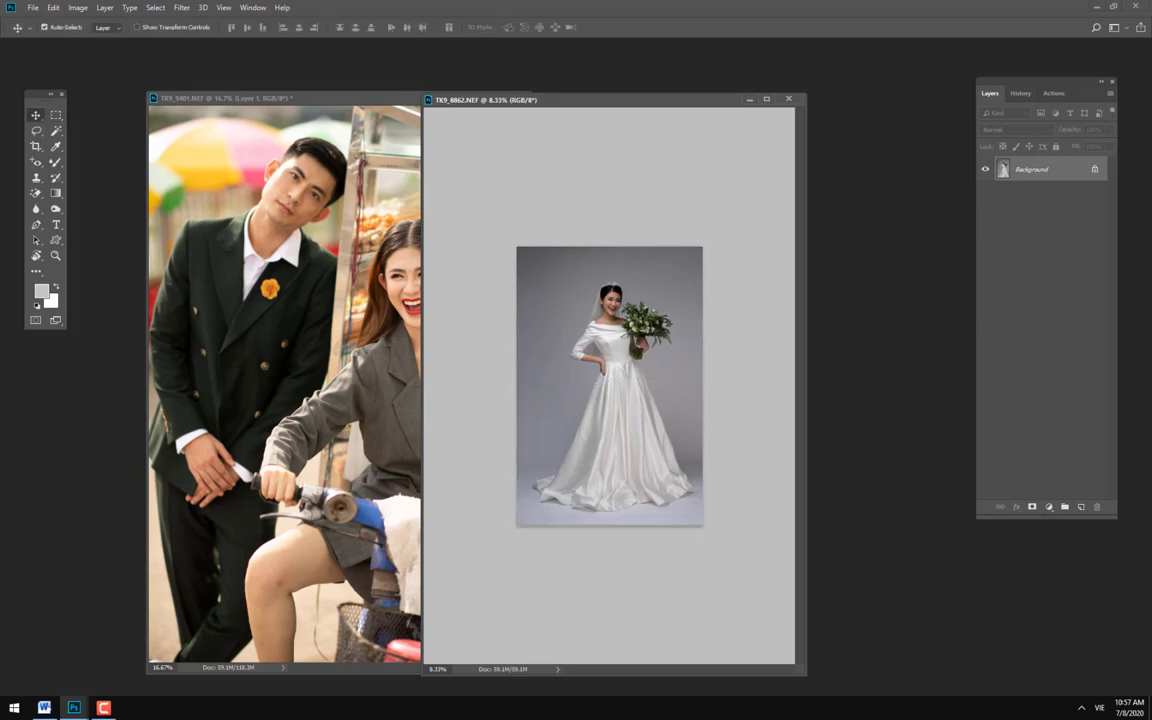
- Close the bride photo TK9_8862 without saving, leaving the couple photo full screen
drag(620, 108, 730, 109)
click(510, 302)
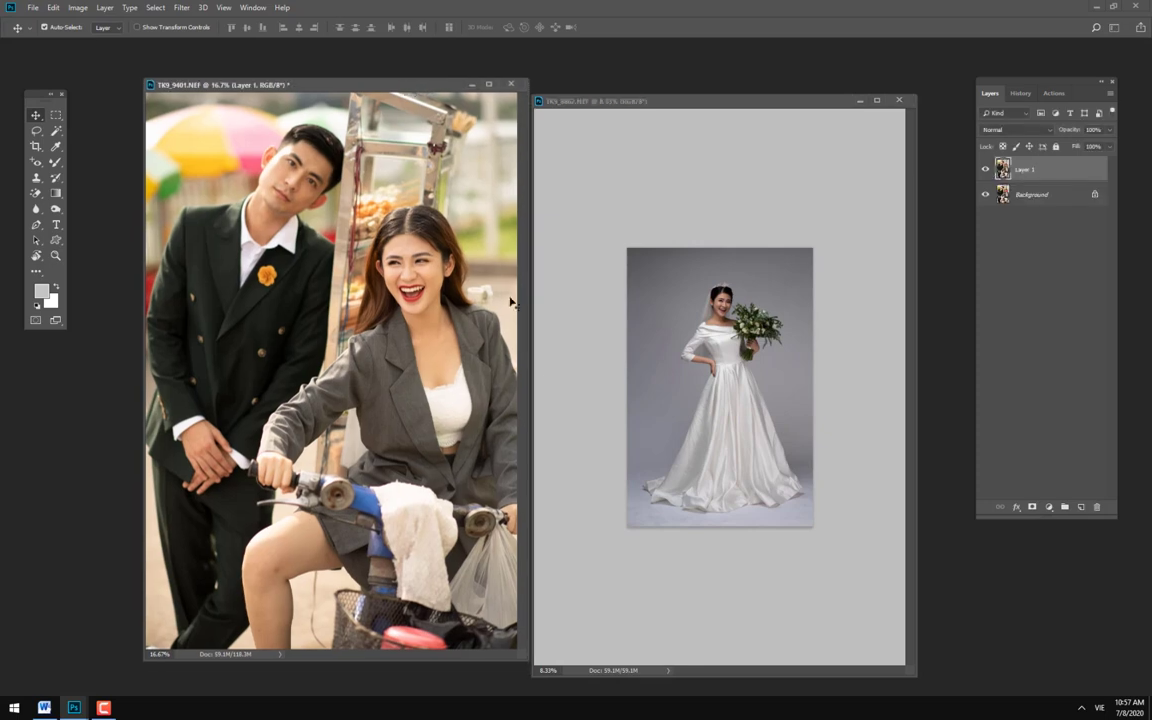
click(57, 194)
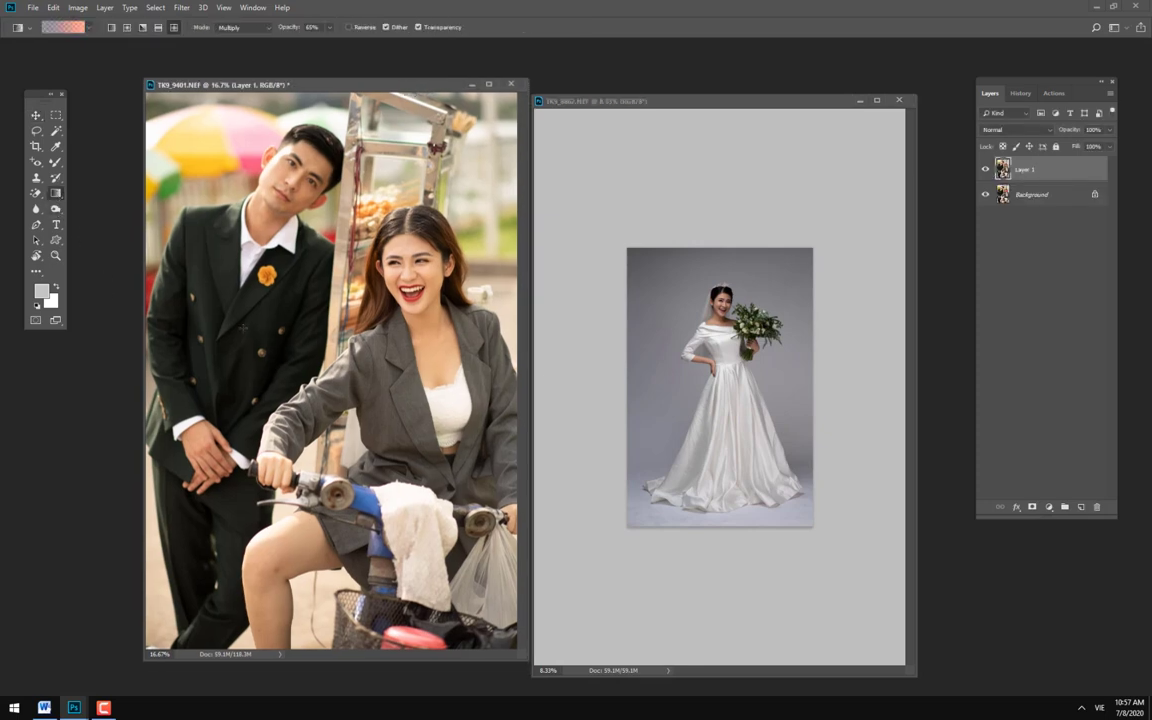
click(56, 225)
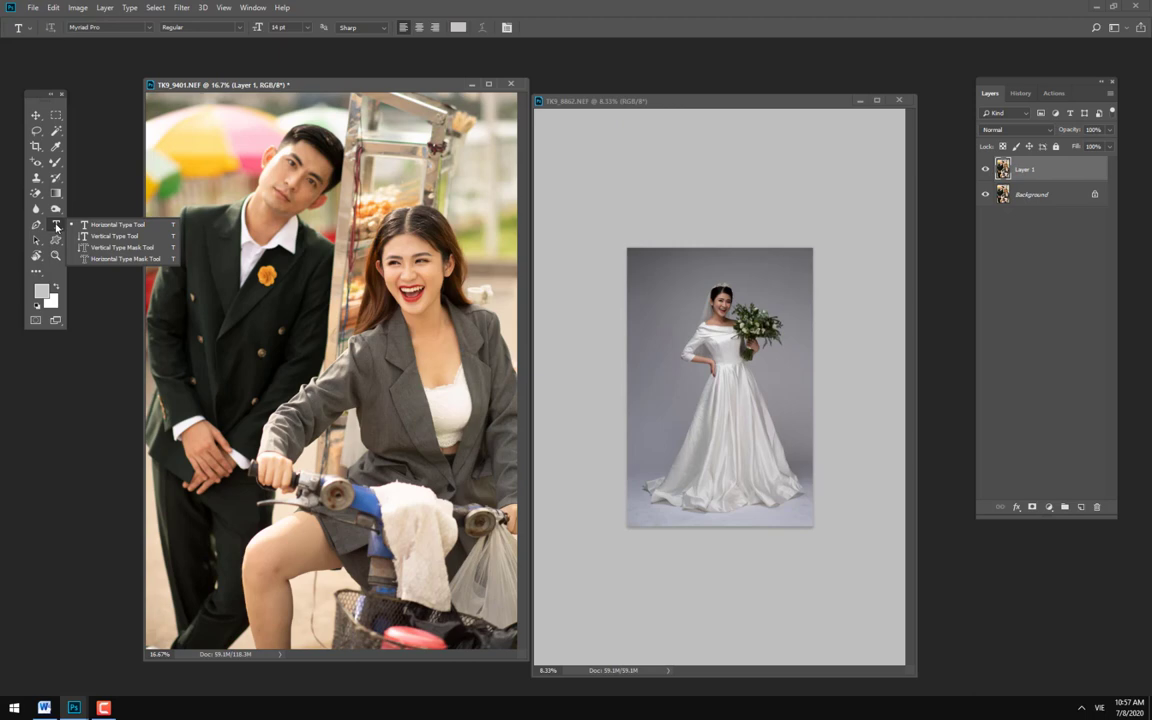
click(647, 358)
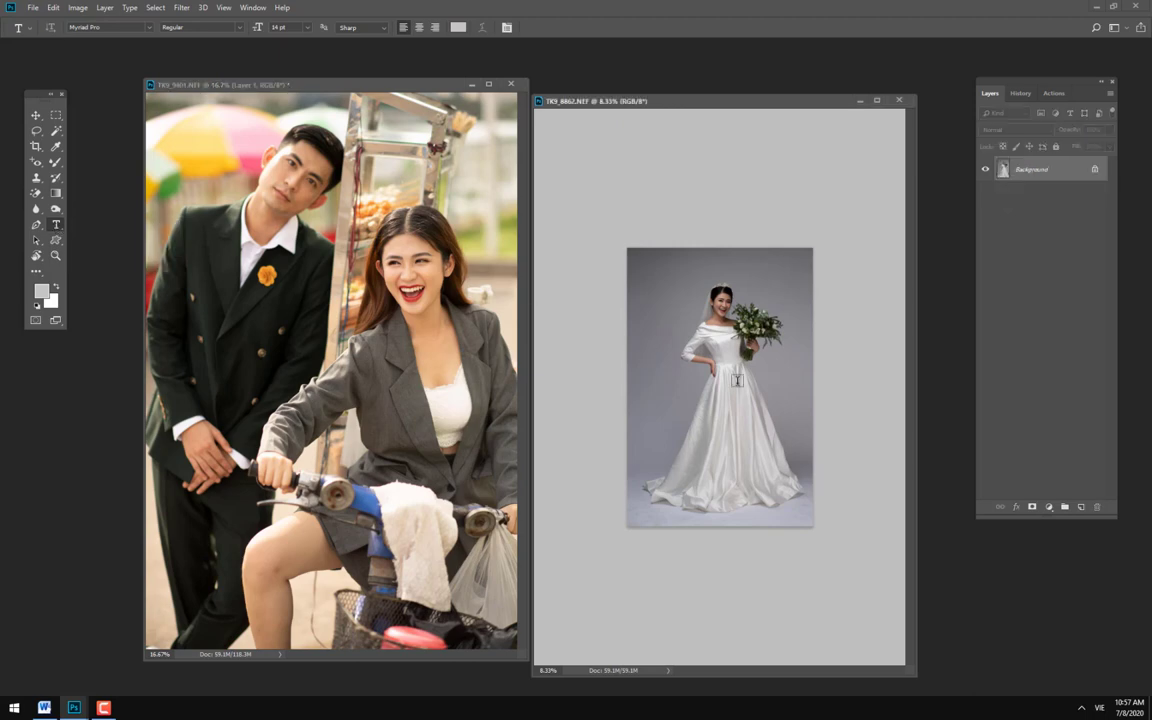
key(ctrl+plus)
key(f)
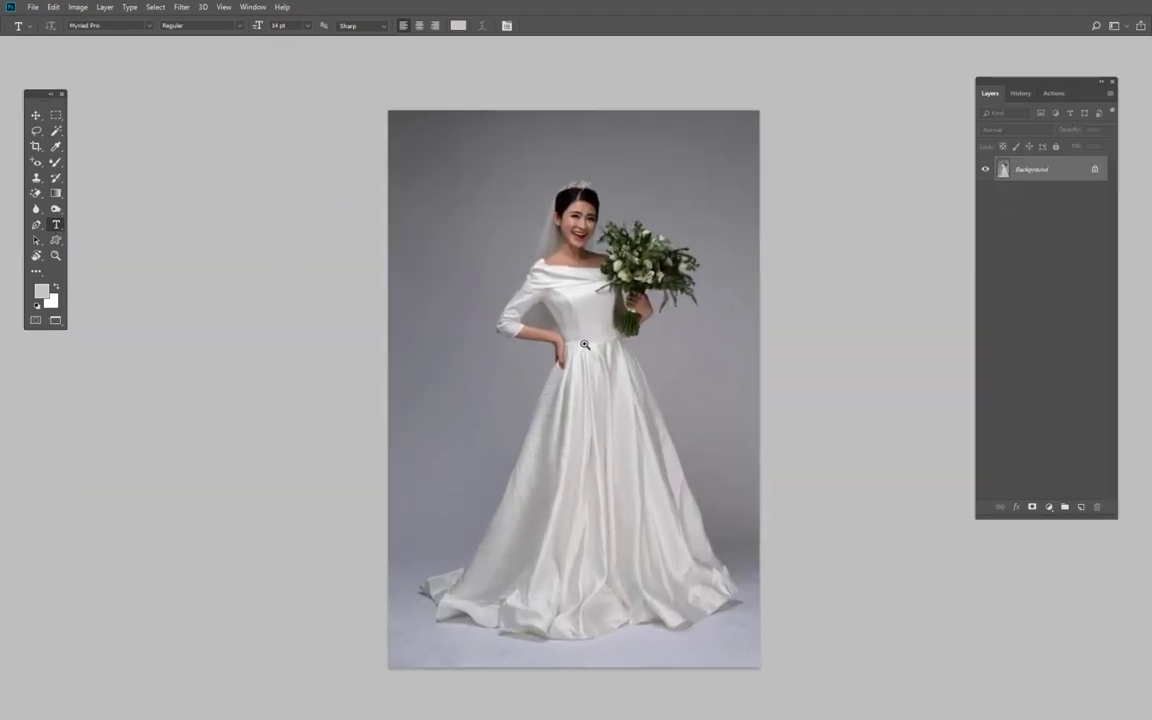
key(f)
key(ctrl+w)
click(571, 270)
key(f)
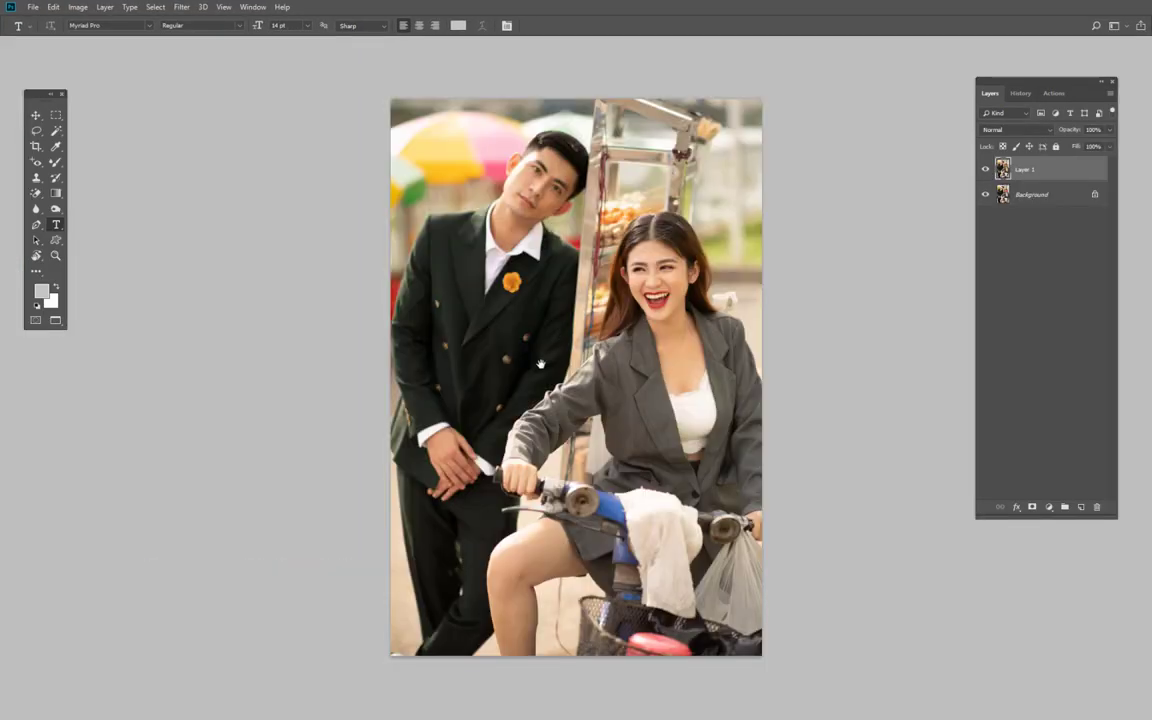
- Start a type layer on the couple photo with text colour ff0000
click(485, 277)
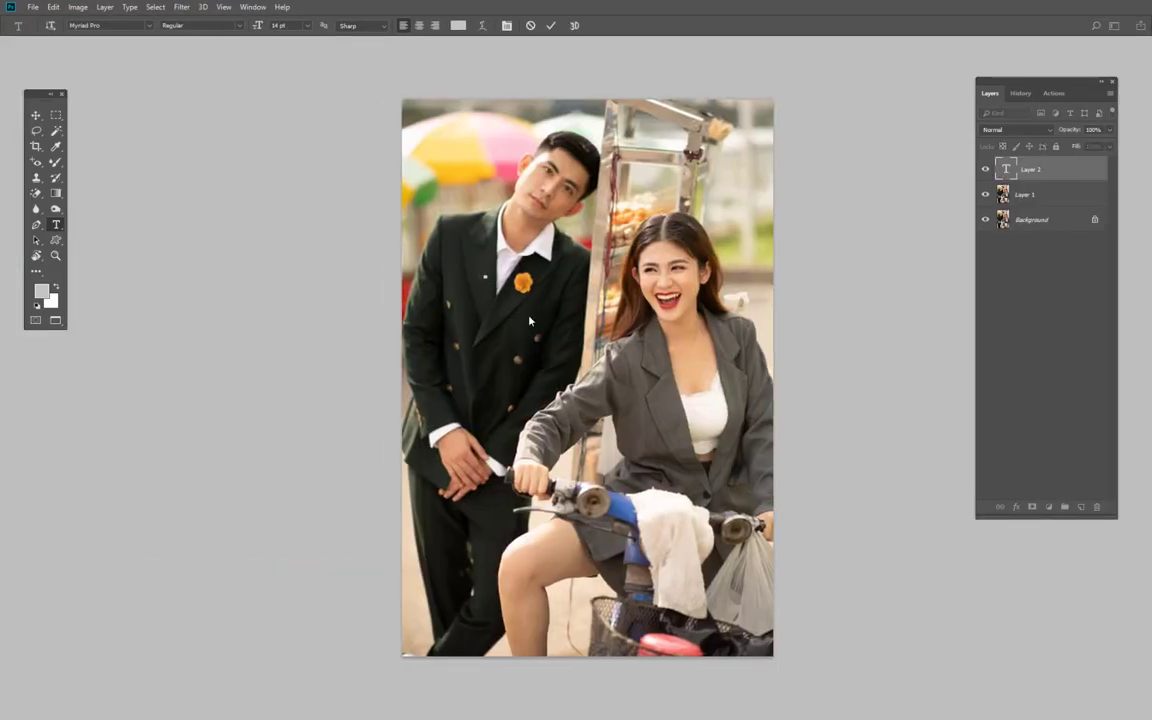
click(458, 25)
text(ff0000)
key(Return)
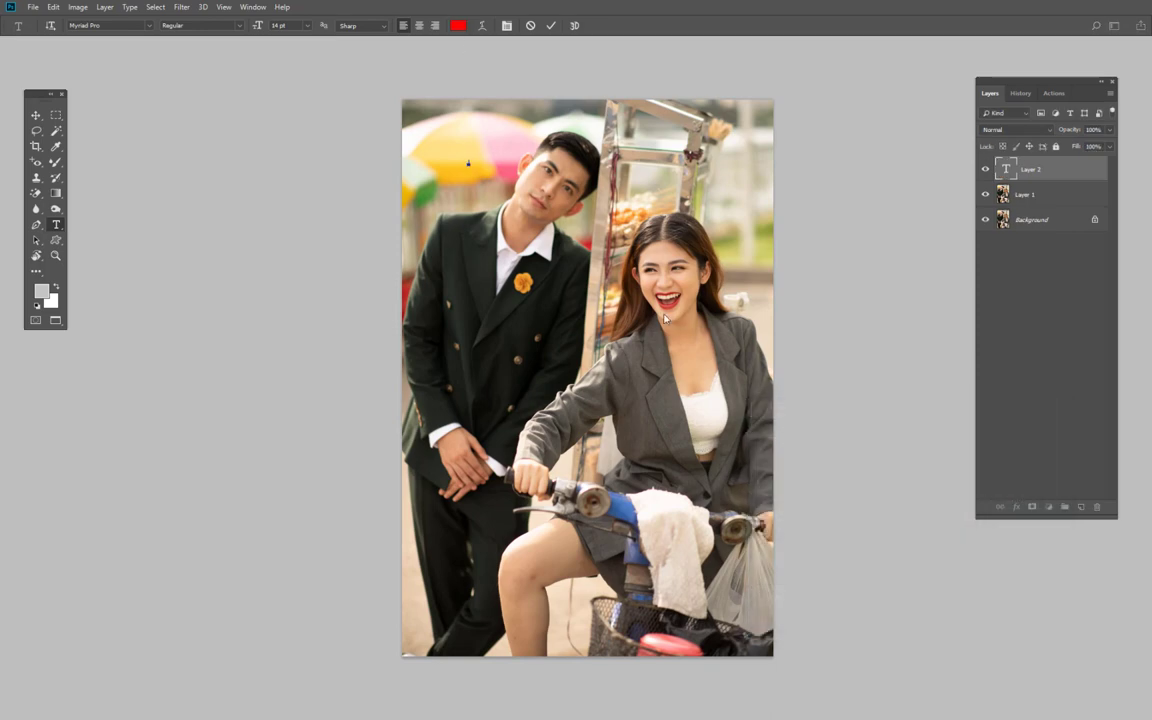
key(Escape)
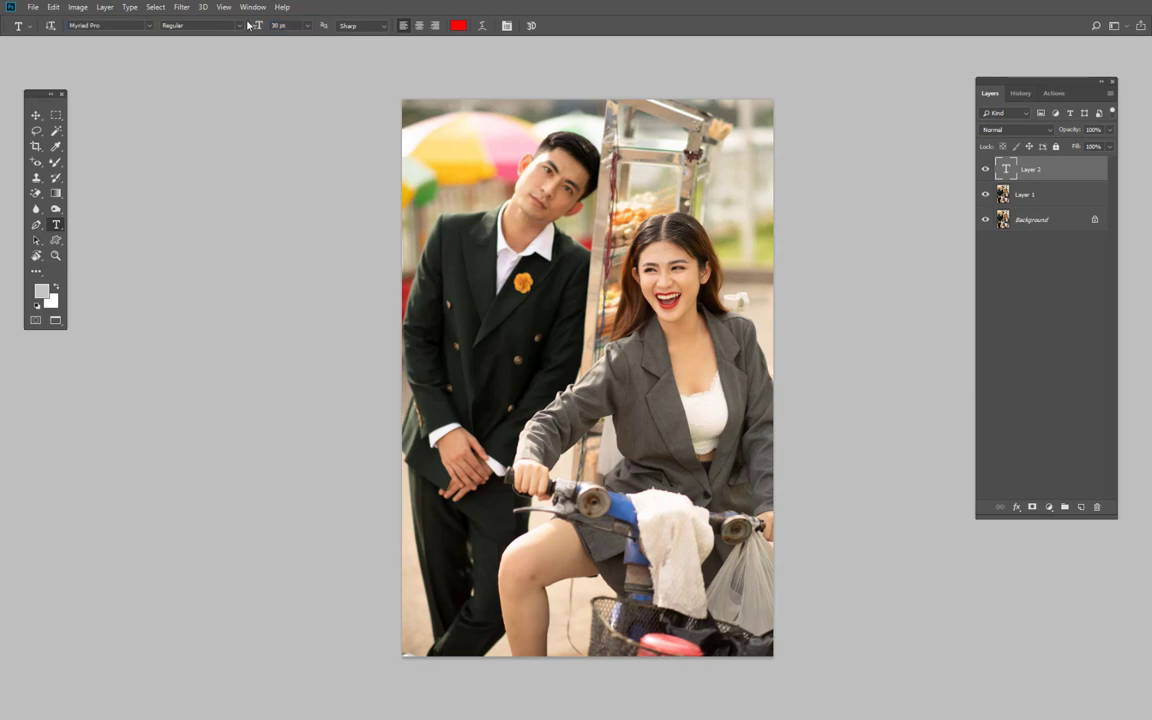
- Choose the UTM Helve font for the caption
click(153, 26)
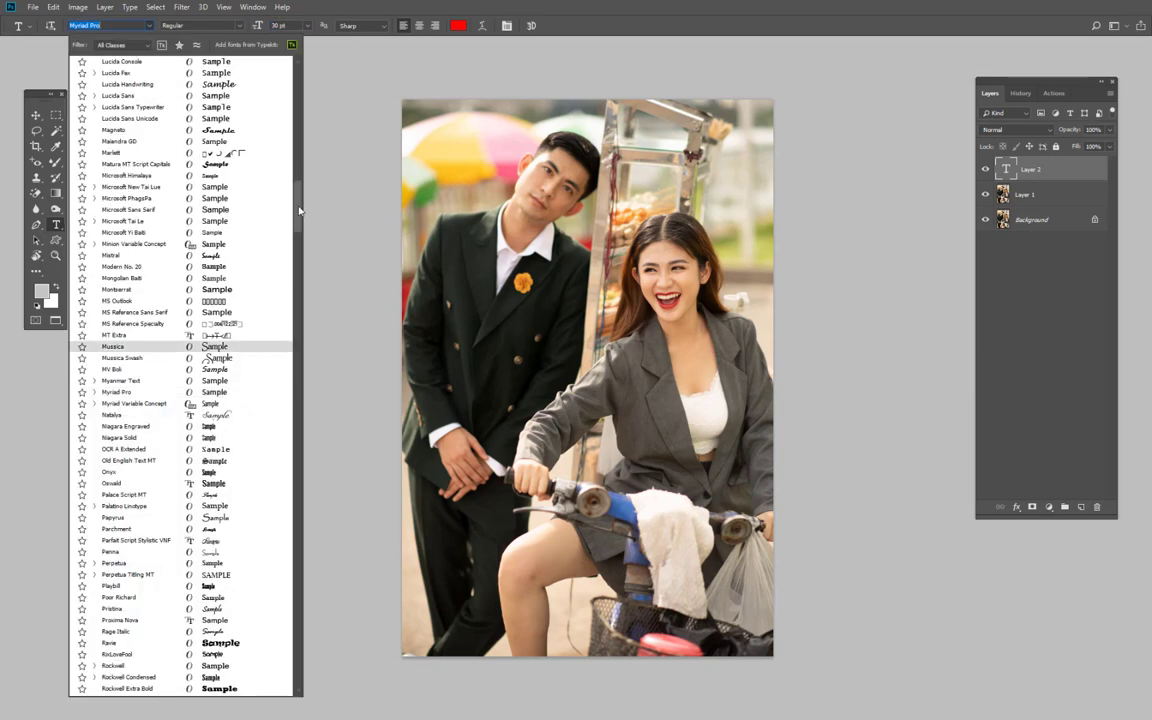
scroll(297, 275, down, 5)
scroll(301, 360, down, 5)
scroll(300, 375, down, 5)
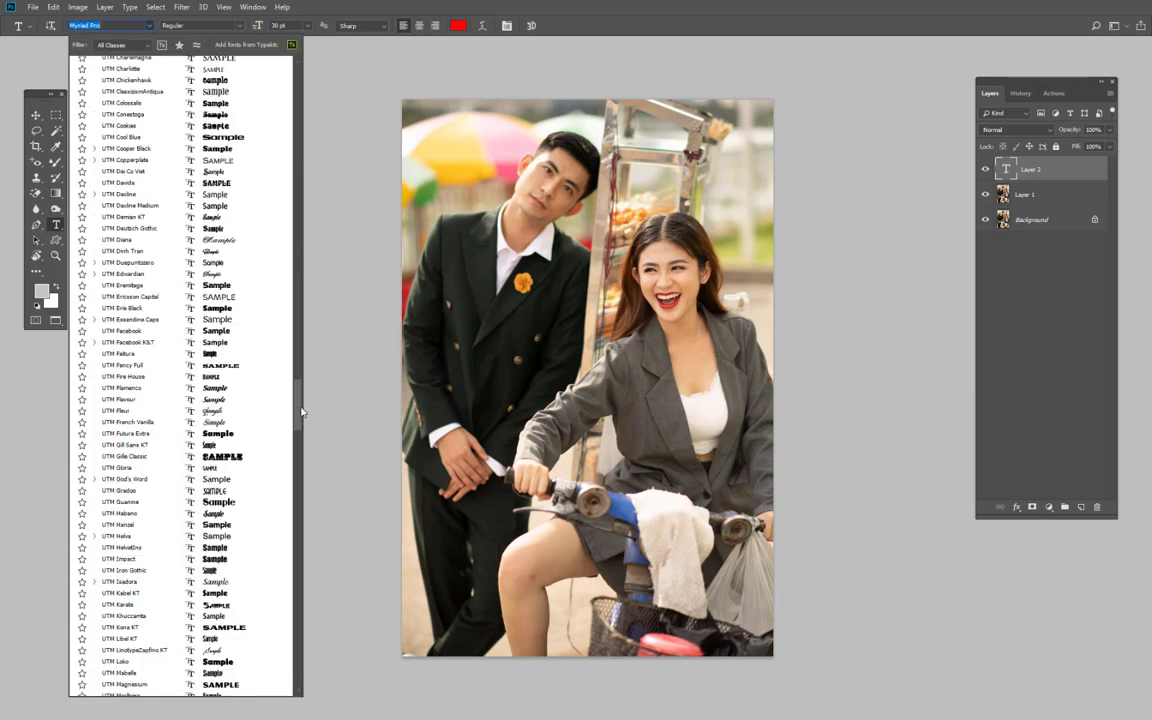
scroll(298, 390, down, 5)
click(165, 388)
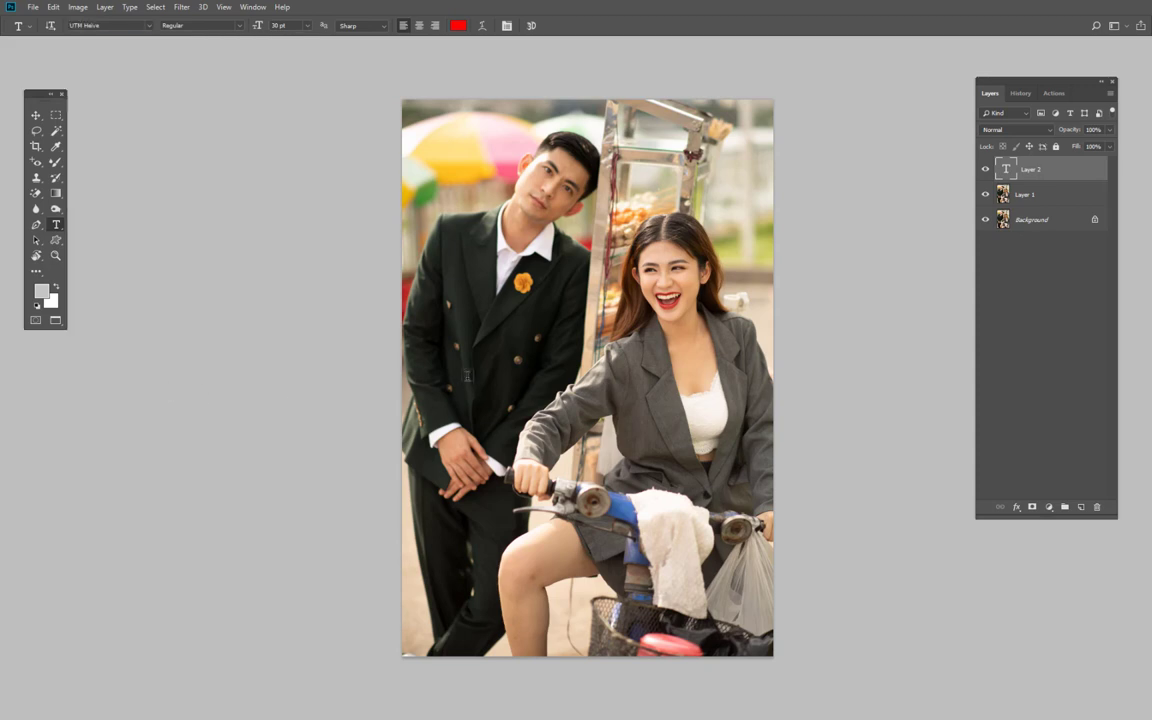
- Type "Yêu từ đâu mà ra" on the man's chest and commit it
click(486, 284)
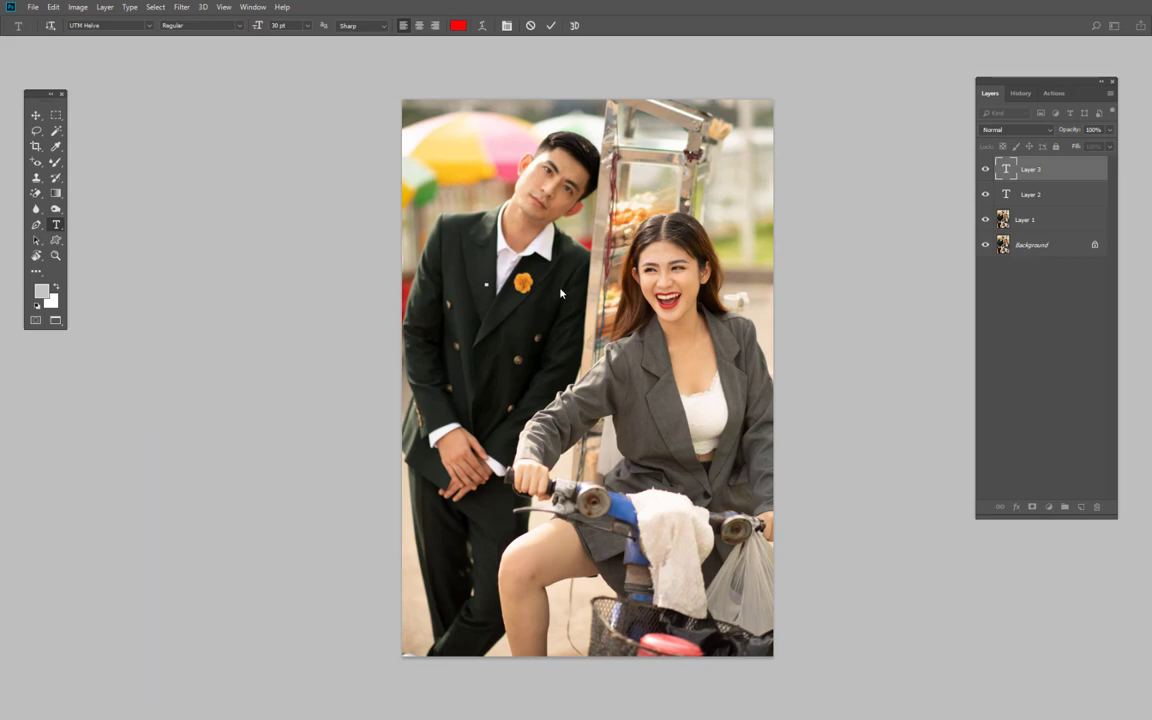
text(Yêu)
key(super)
click(1082, 708)
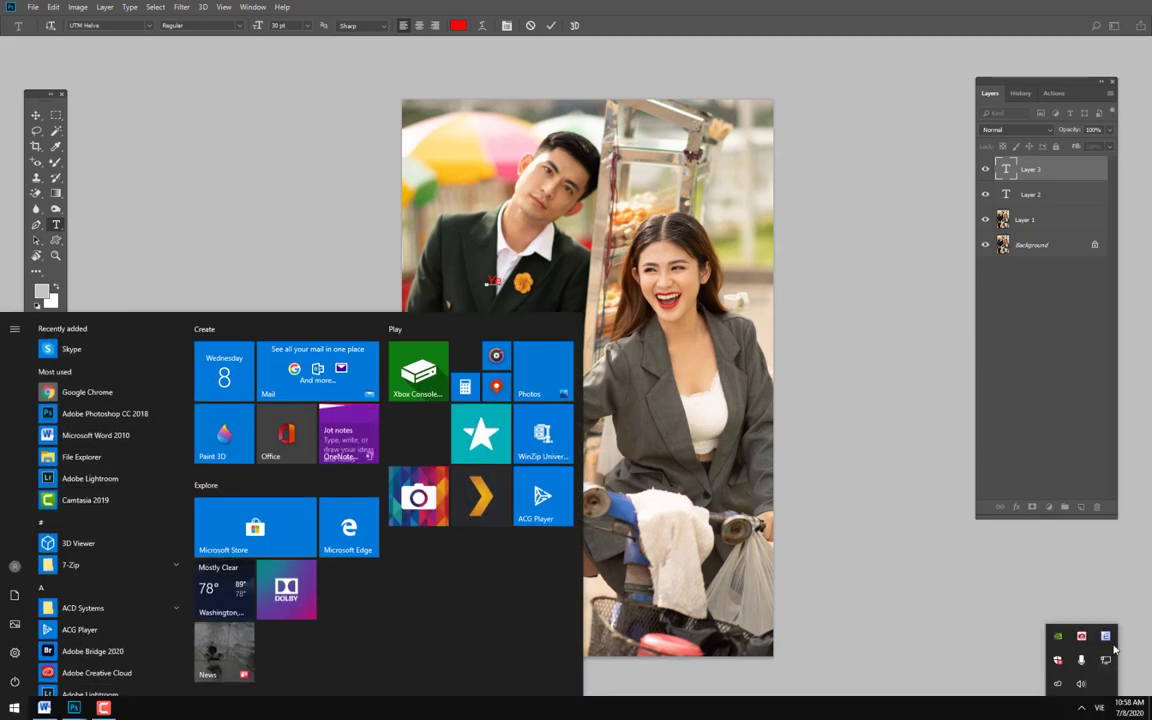
key(Escape)
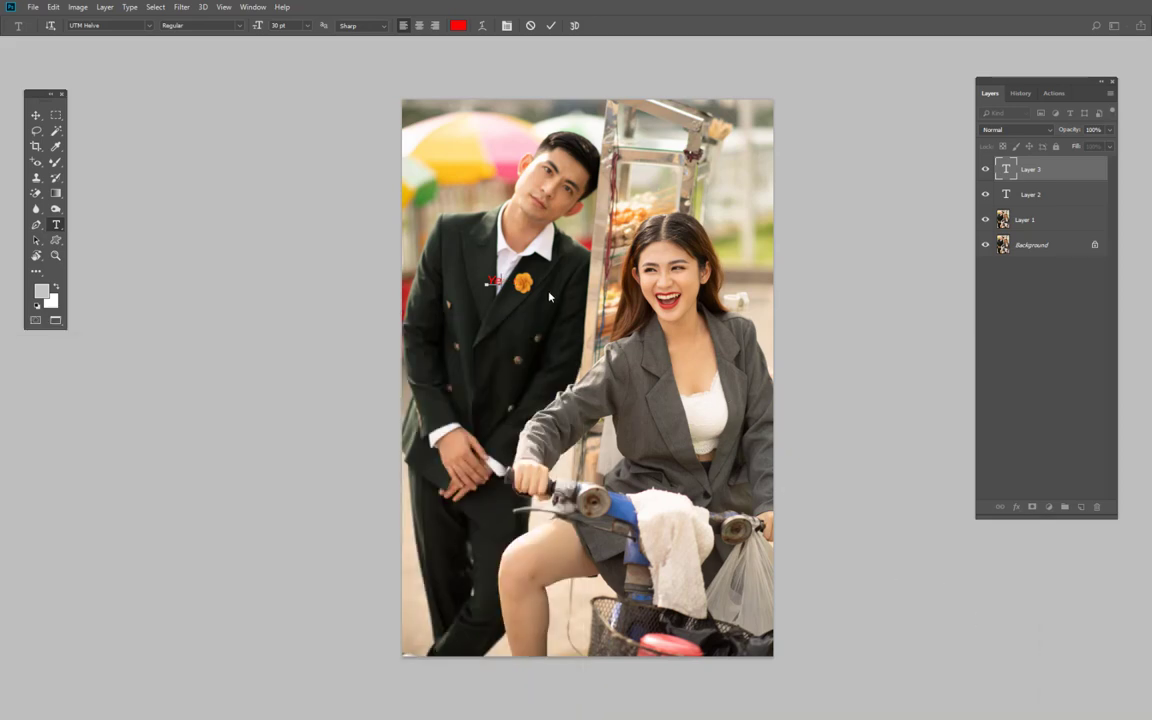
text(êu từ đâu mà)
text(ra)
key(ctrl+Return)
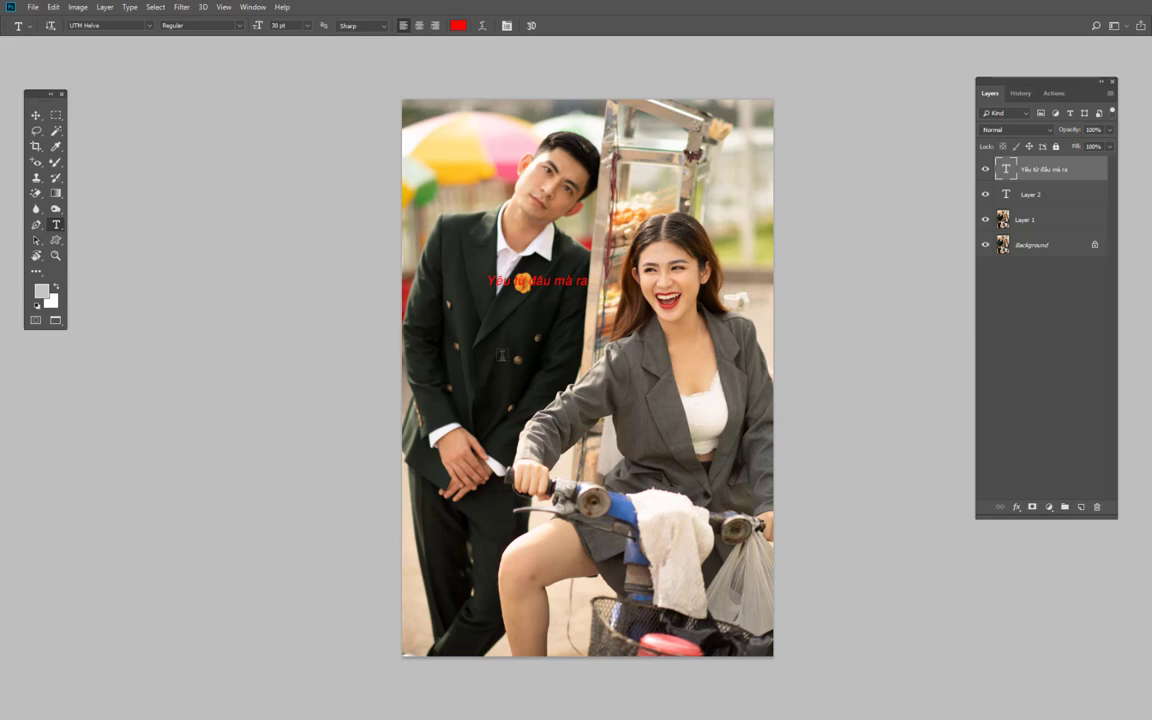
- Discard the accidental empty text layer
click(501, 355)
key(Escape)
click(1076, 197)
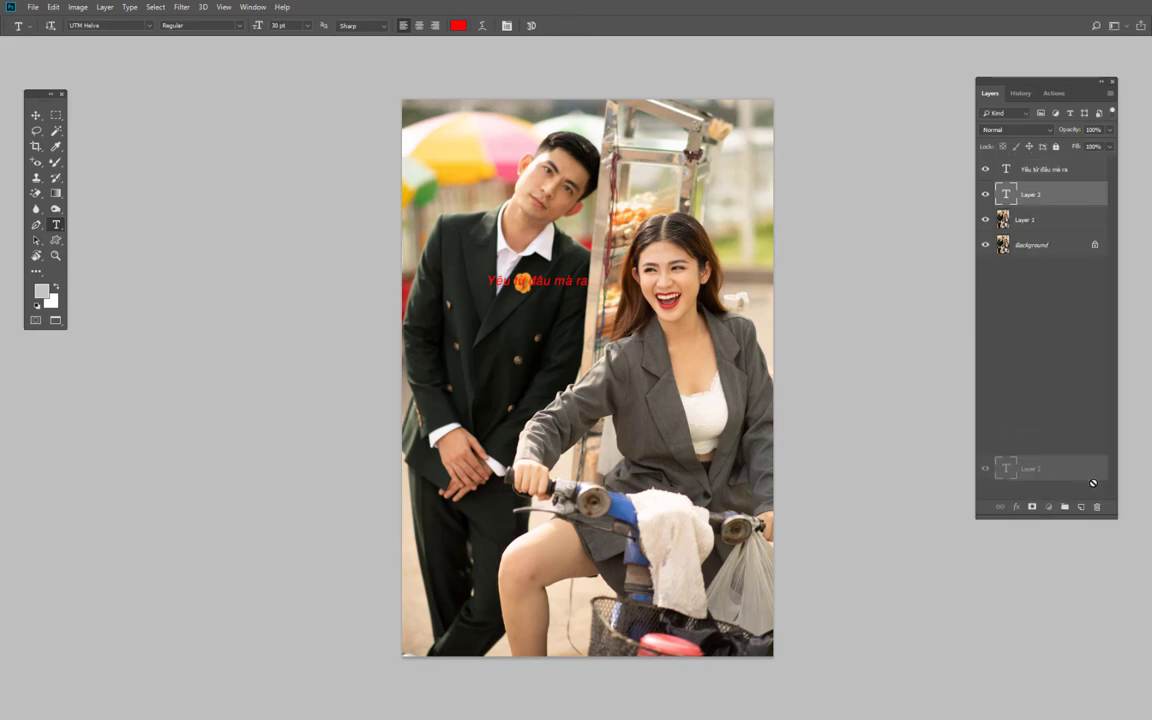
- Delete the empty Layer 2 and type "hạnh phúc là đây" on the man's jacket
drag(1076, 197, 1096, 507)
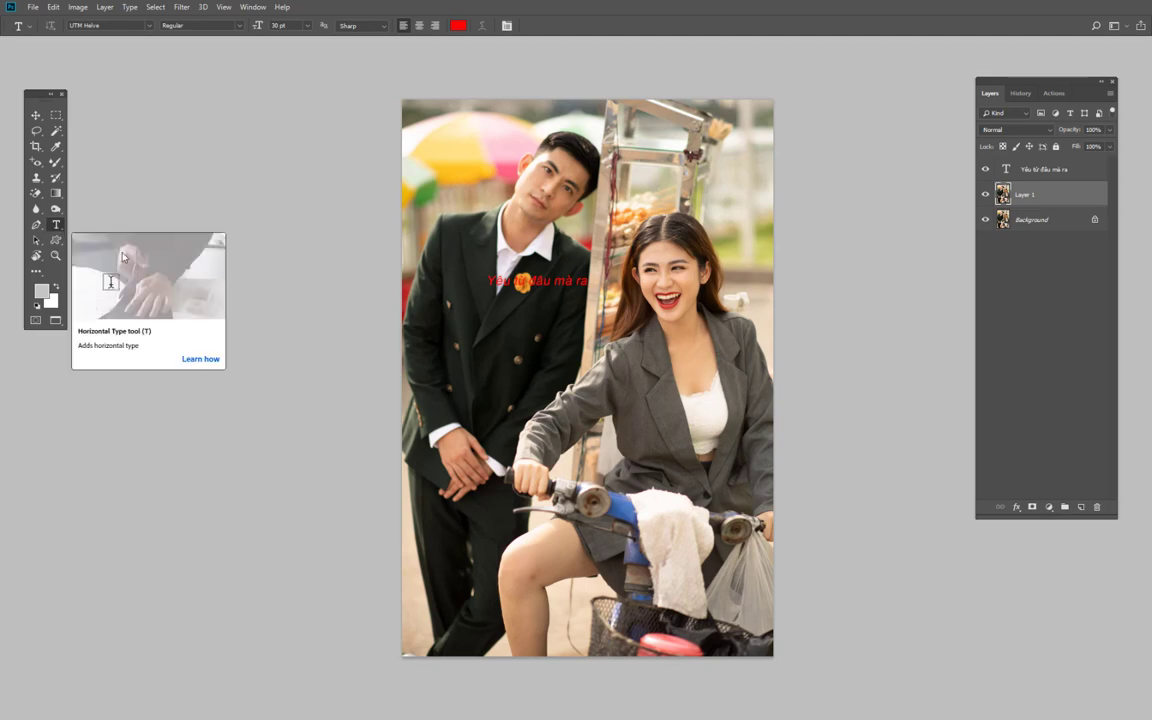
click(473, 370)
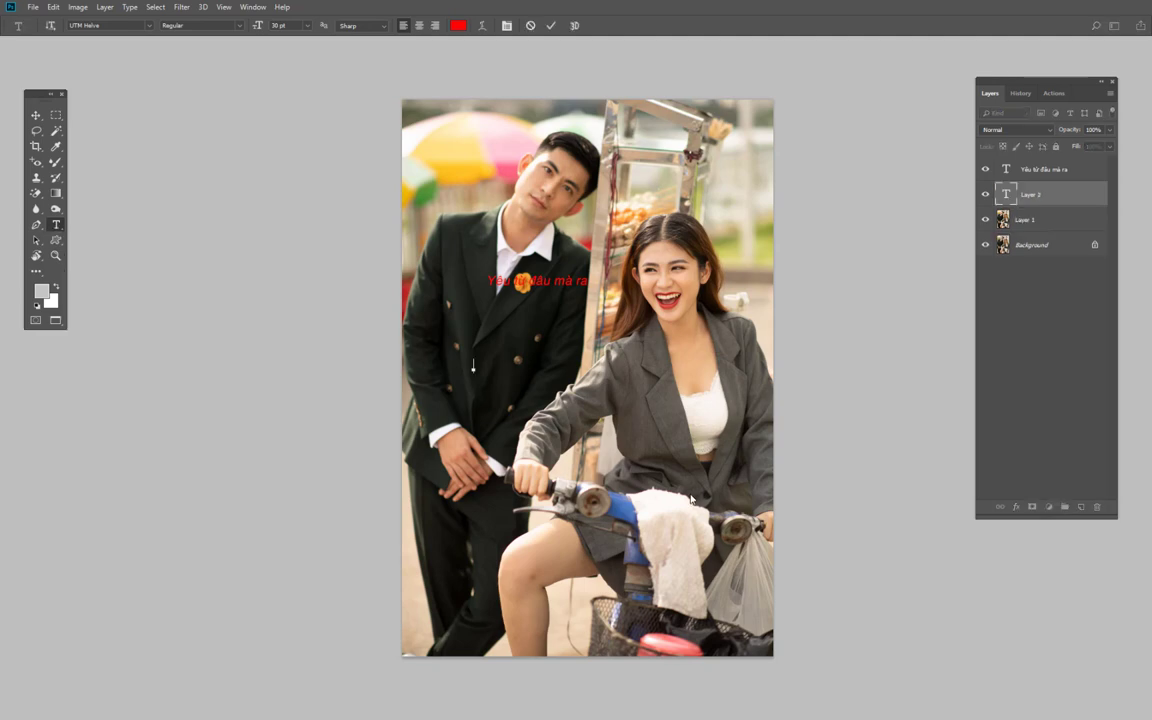
text(hanh)
text(úc là)
text( đây)
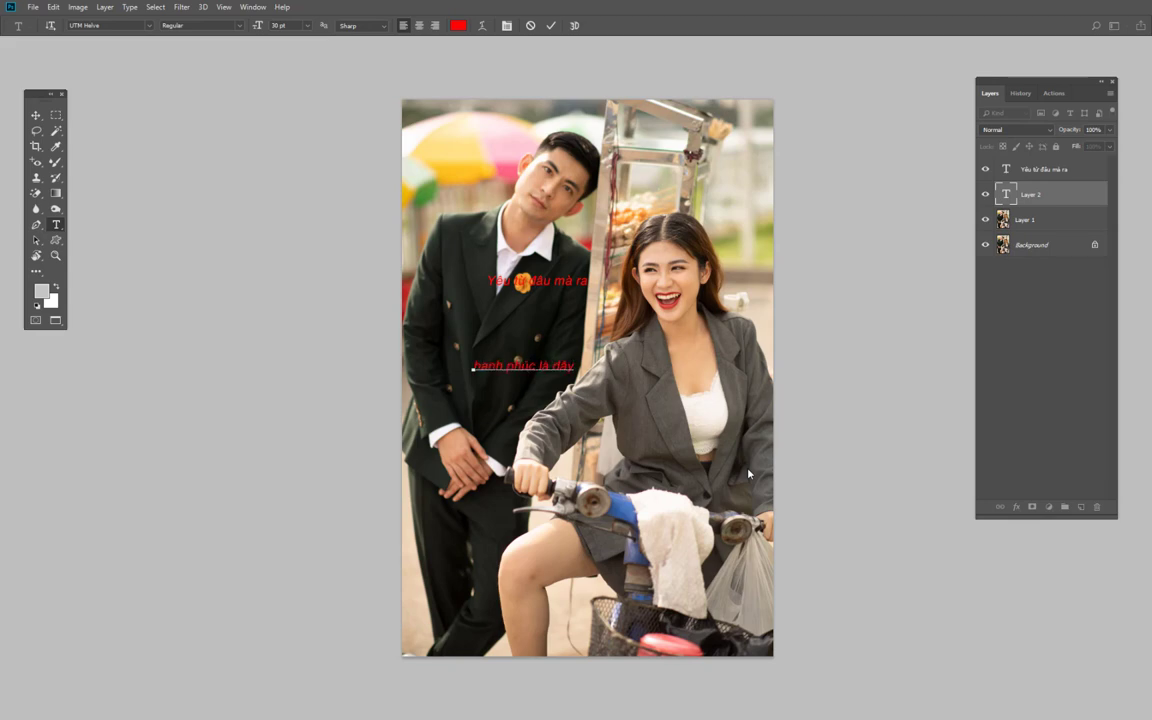
key(ctrl+Return)
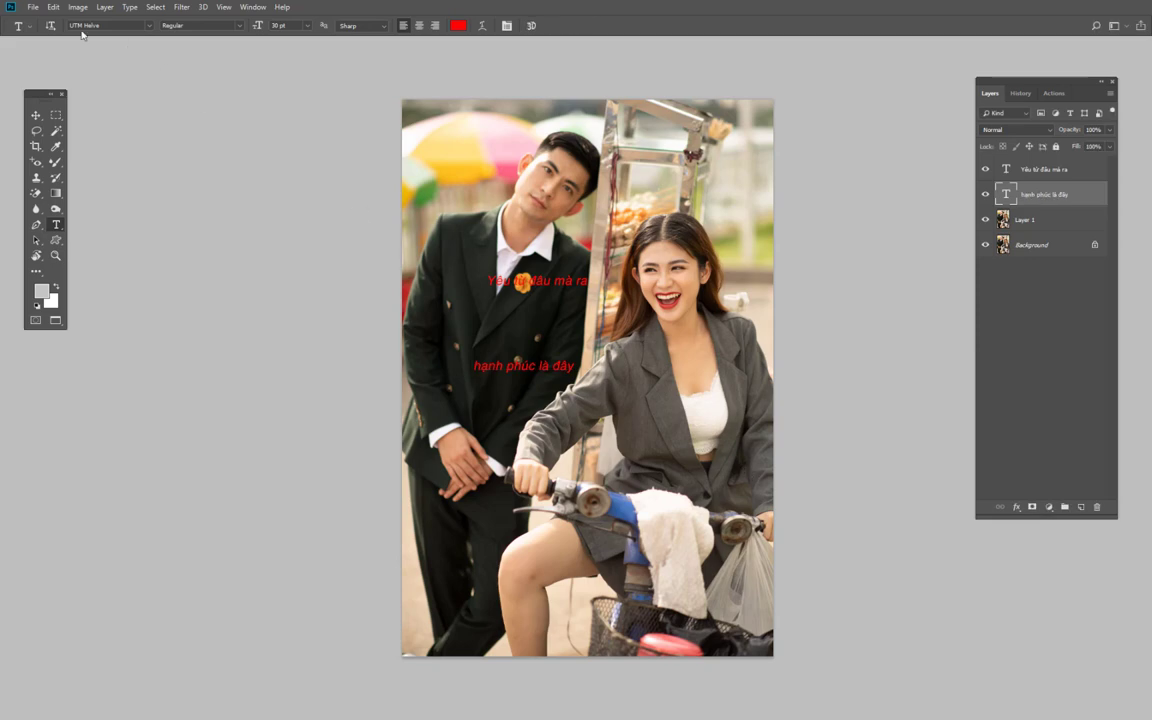
- Set the caption to UTM Silk Script at 60 pt
click(104, 25)
key(Up)
key(Up)
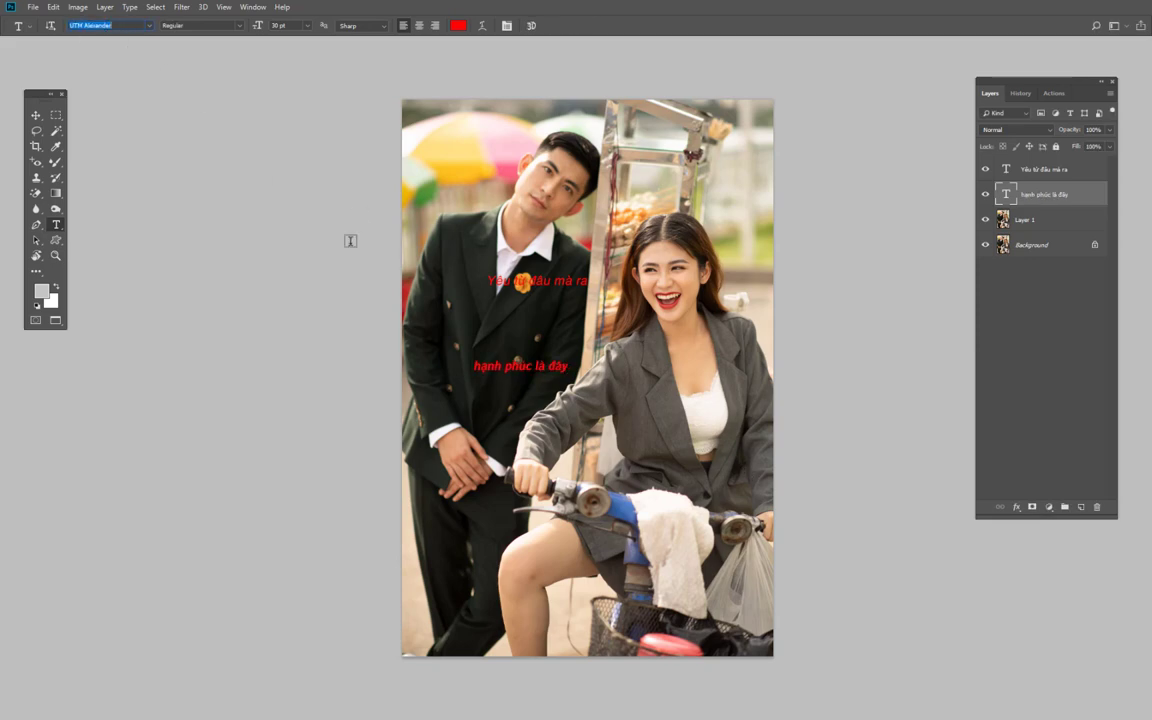
key(Up)
key(Up)
key(Down)
key(Down)
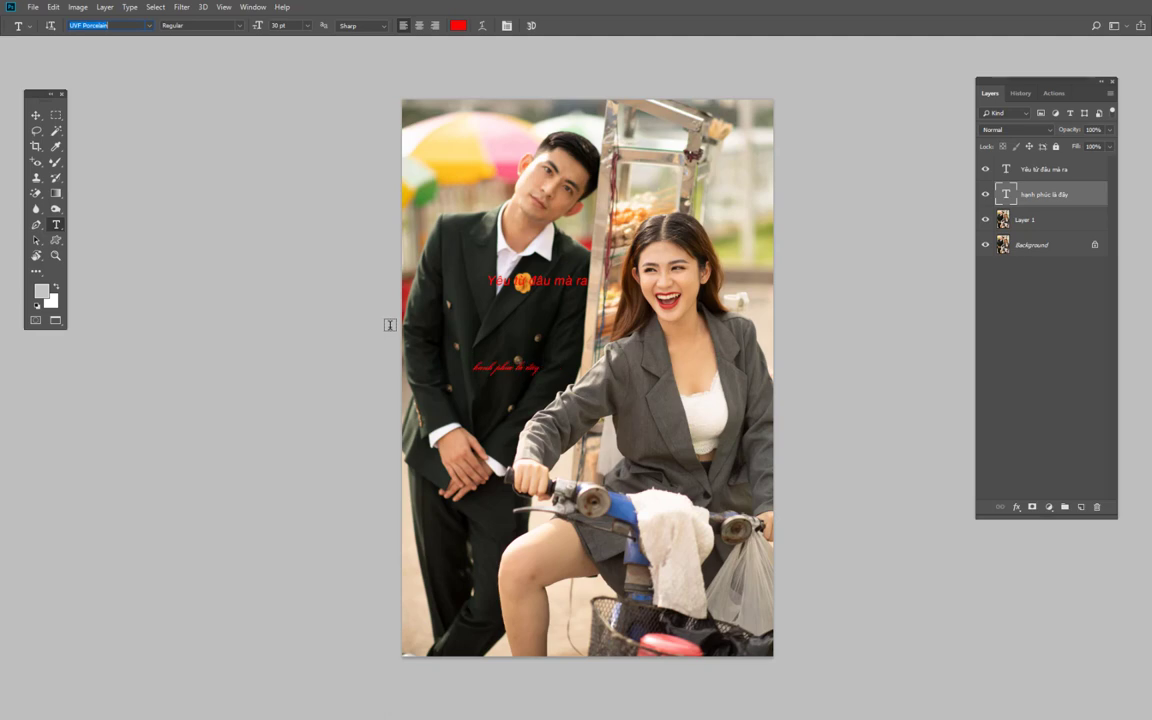
key(Down)
key(Tab)
key(Tab)
text(60)
key(Return)
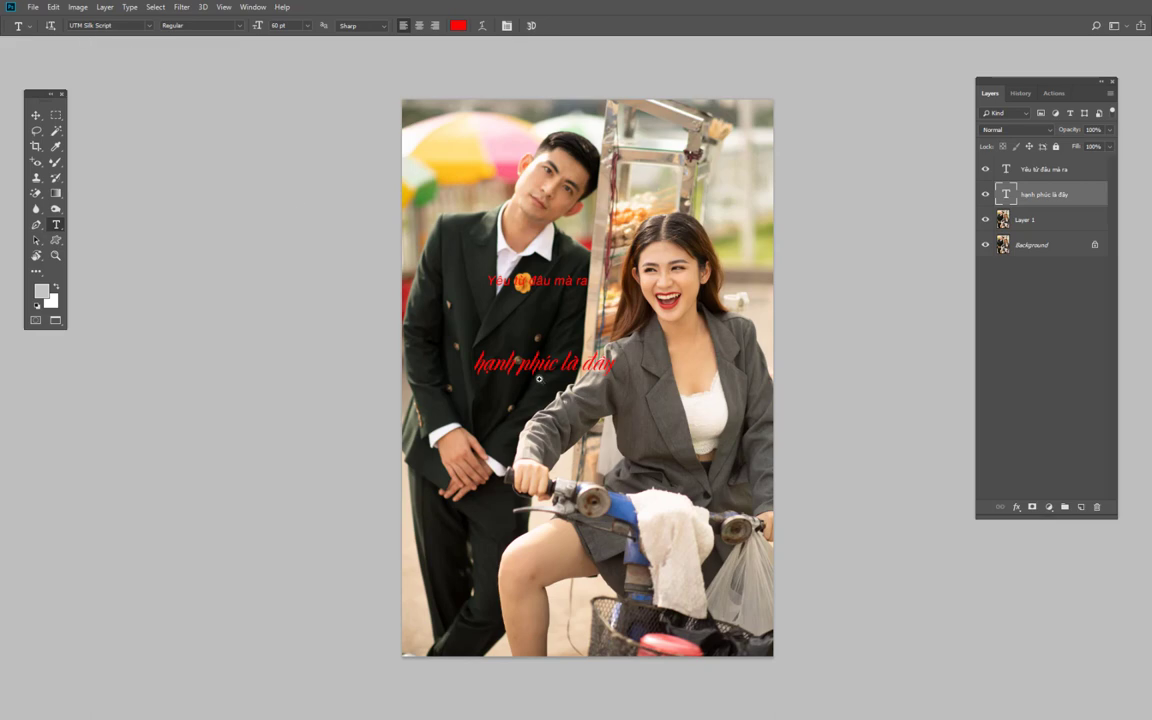
- Keep UTM Silk Script after browsing fonts and enlarge the caption to 100 pt
scroll(539, 379, up, 2)
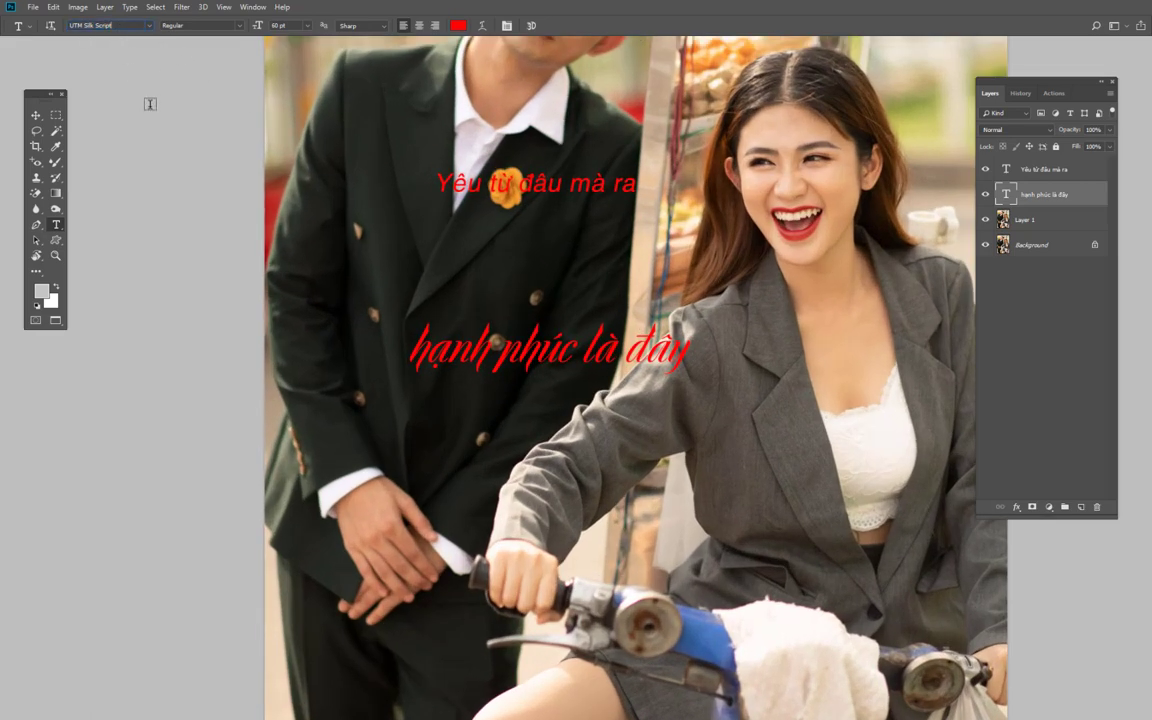
key(Down)
key(Down)
key(Down)
key(Down)
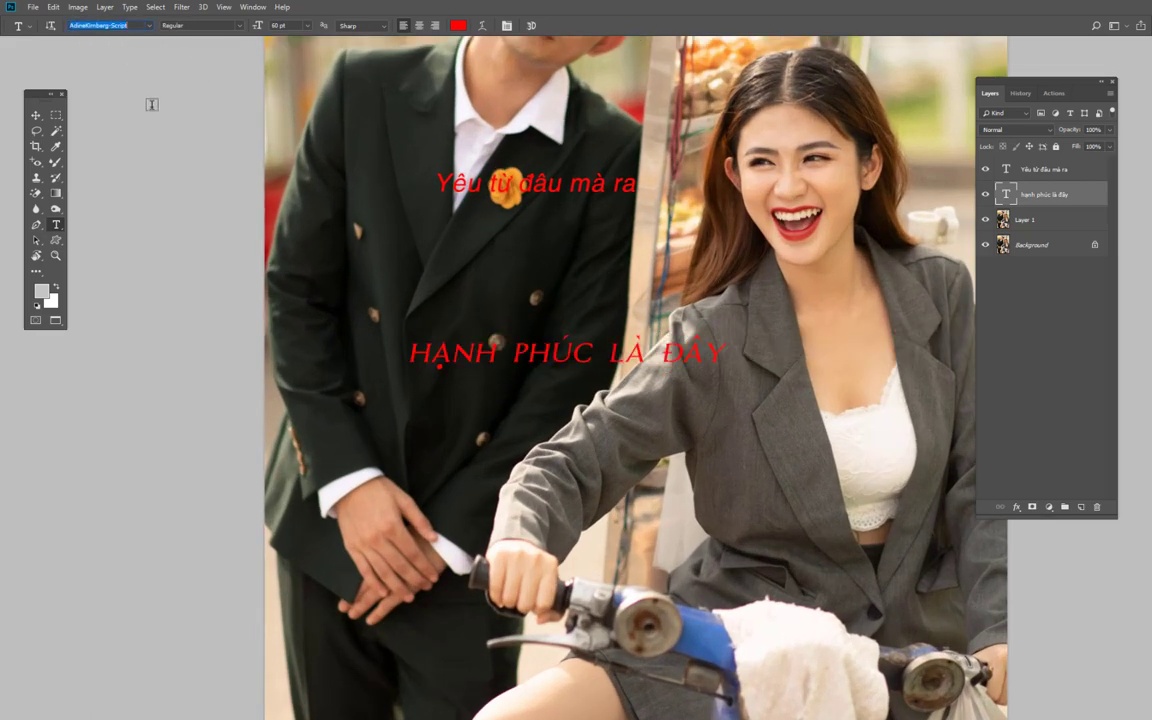
key(Down)
key(Down)
key(Down)
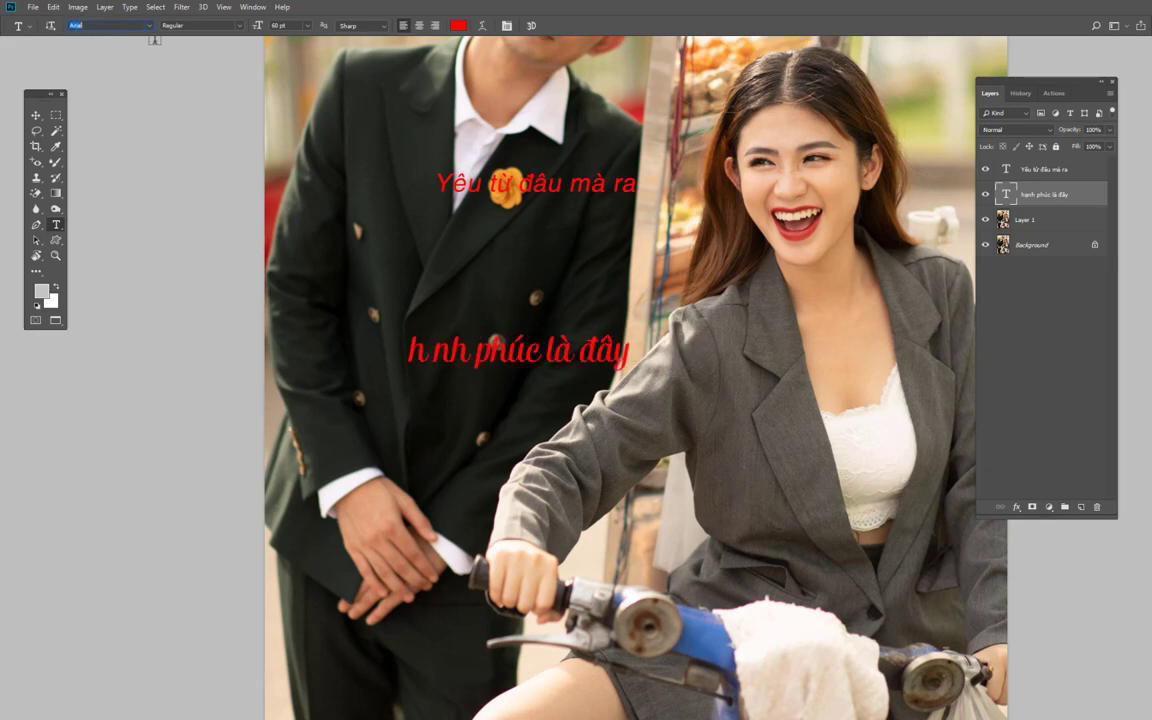
click(149, 25)
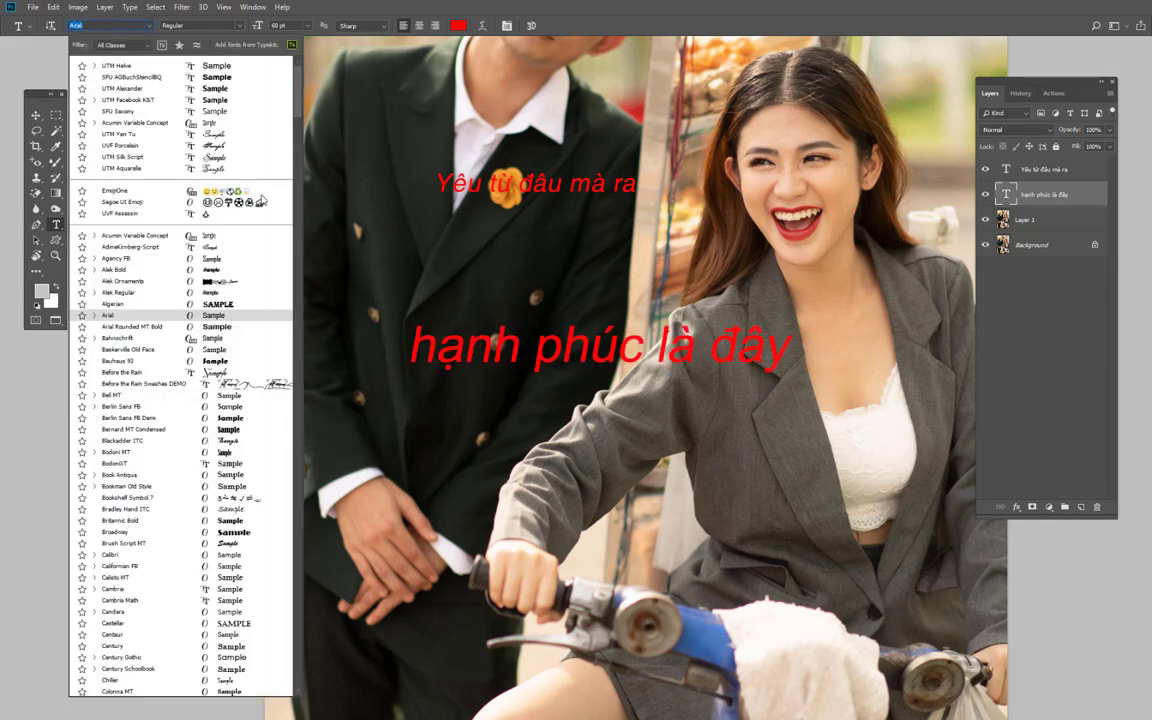
scroll(311, 171, down, 5)
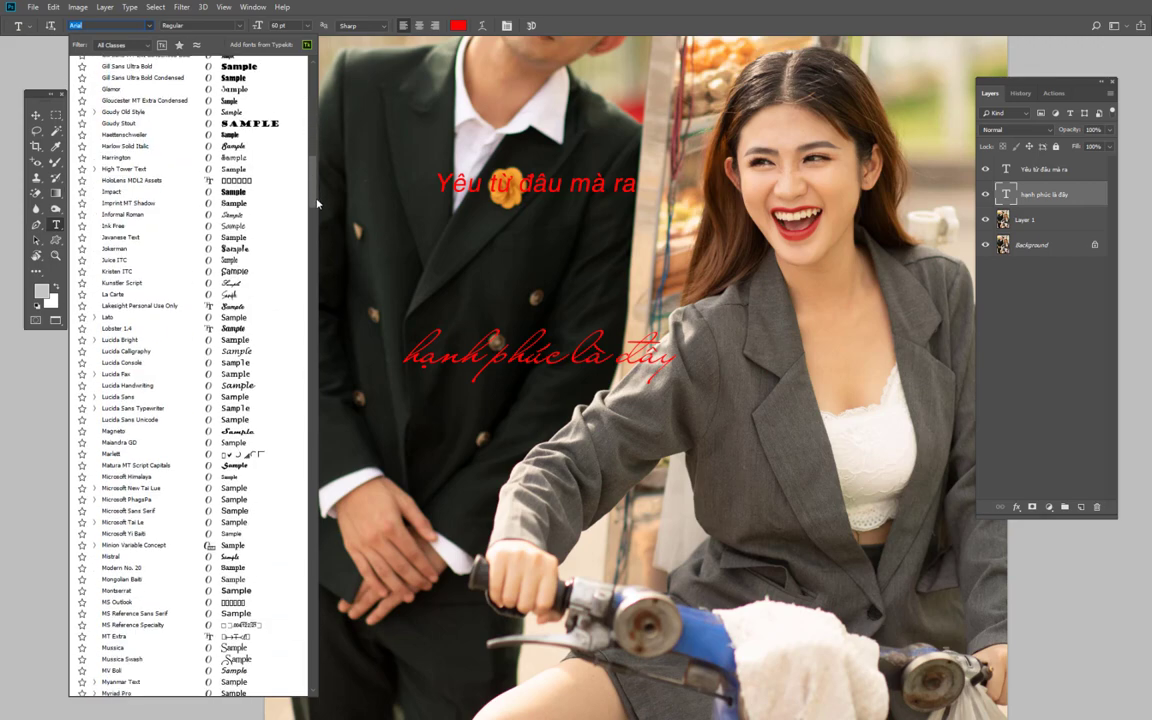
scroll(312, 180, down, 5)
scroll(314, 419, down, 5)
scroll(314, 419, down, 10)
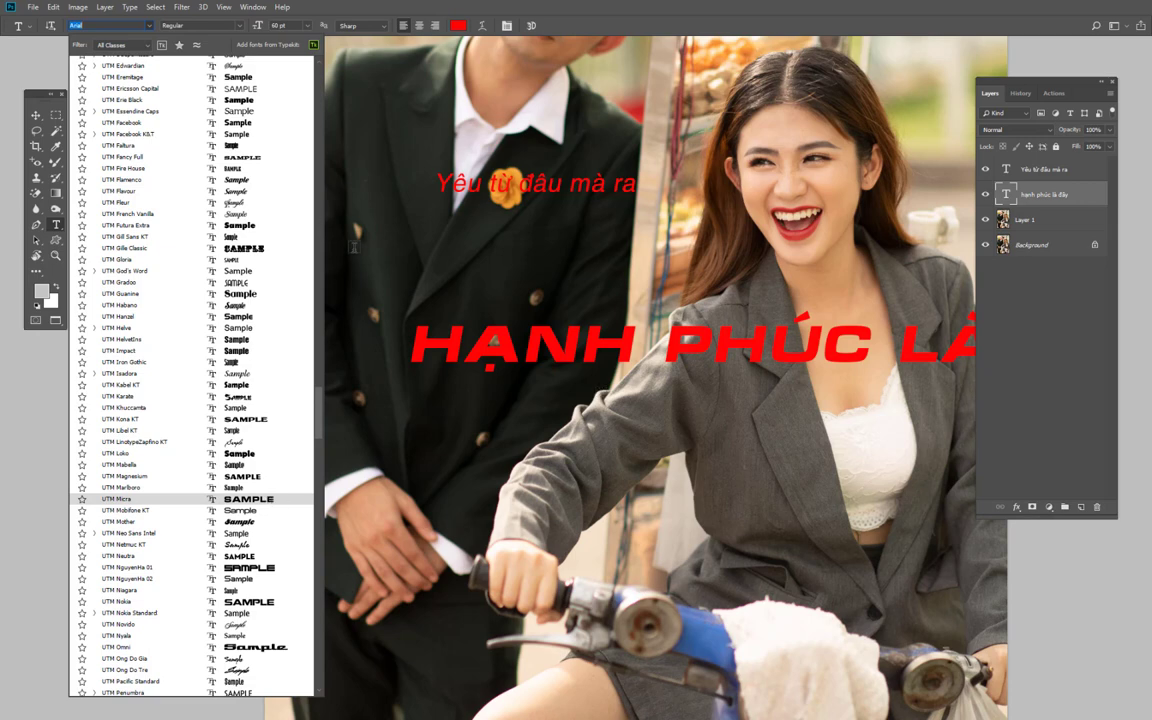
key(Escape)
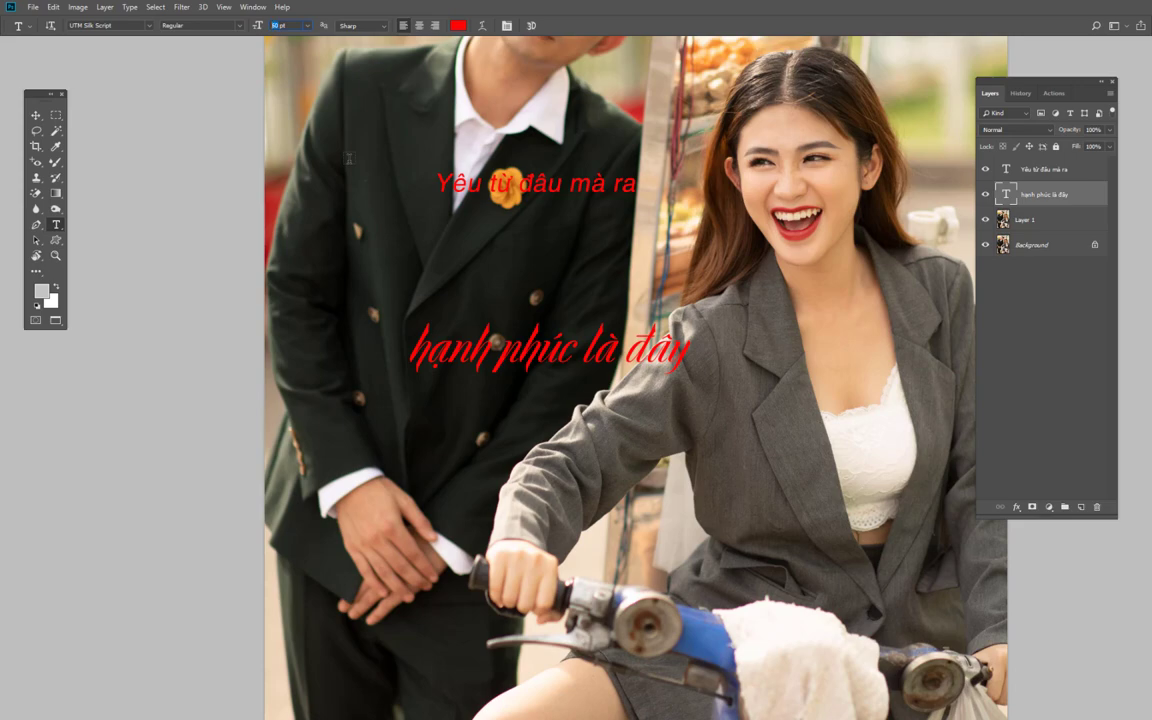
click(290, 25)
text(100)
key(Return)
- Centre-align the script caption and nudge it toward the photo's centre
key(ctrl+minus)
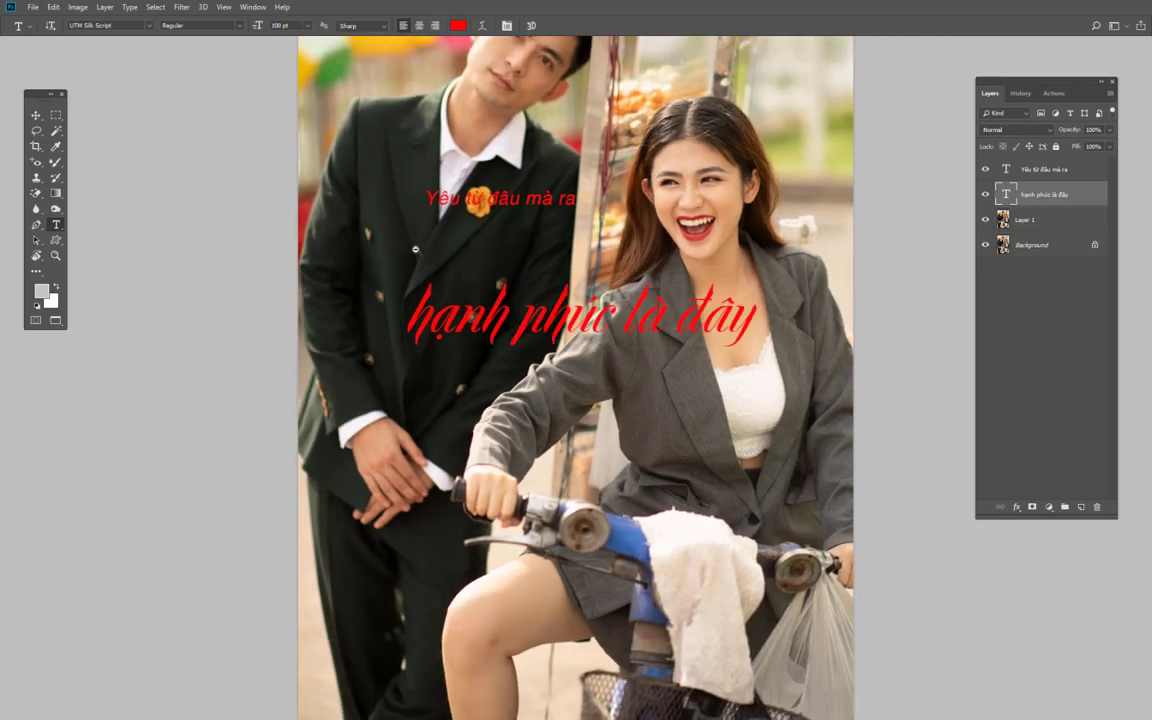
key(ctrl+minus)
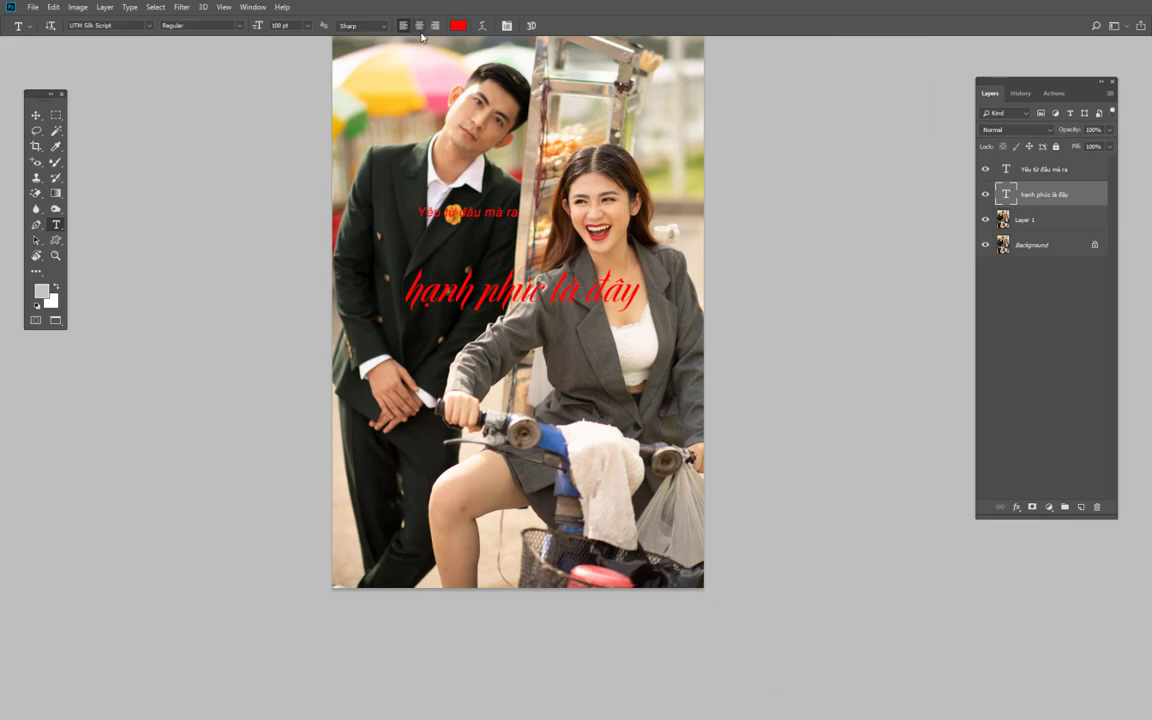
click(420, 30)
drag(565, 325, 567, 326)
- Add a second line "bao h mới cười" under the caption and centre-align both lines
click(404, 298)
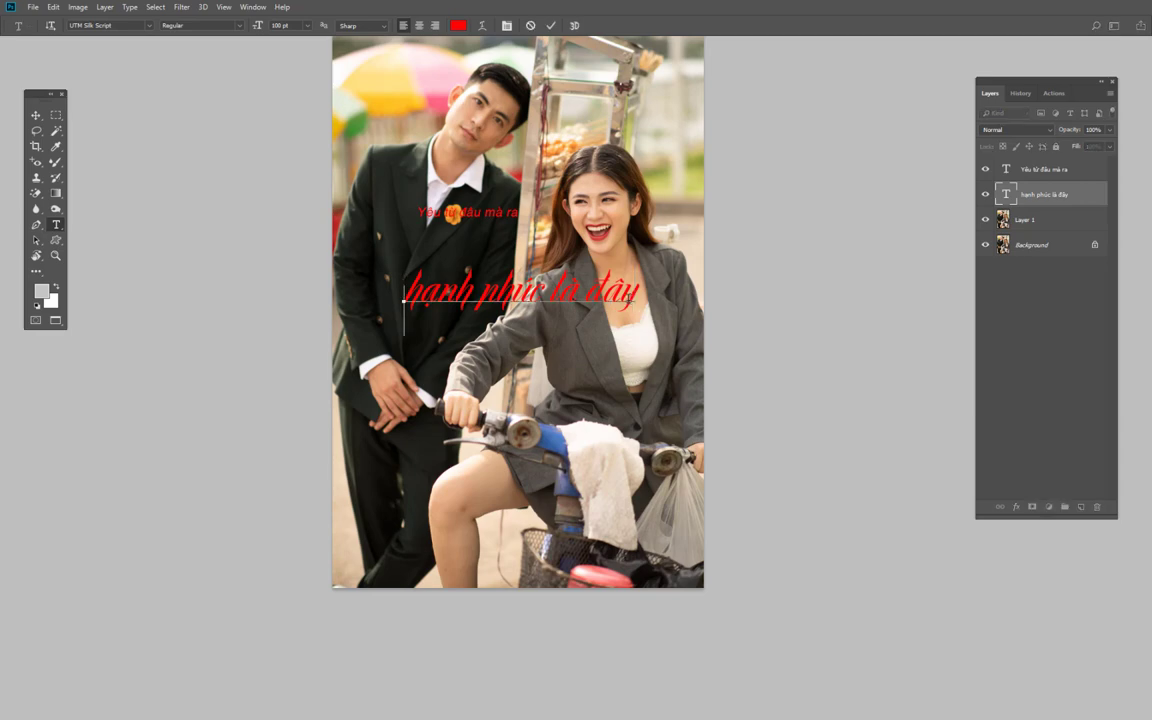
key(Escape)
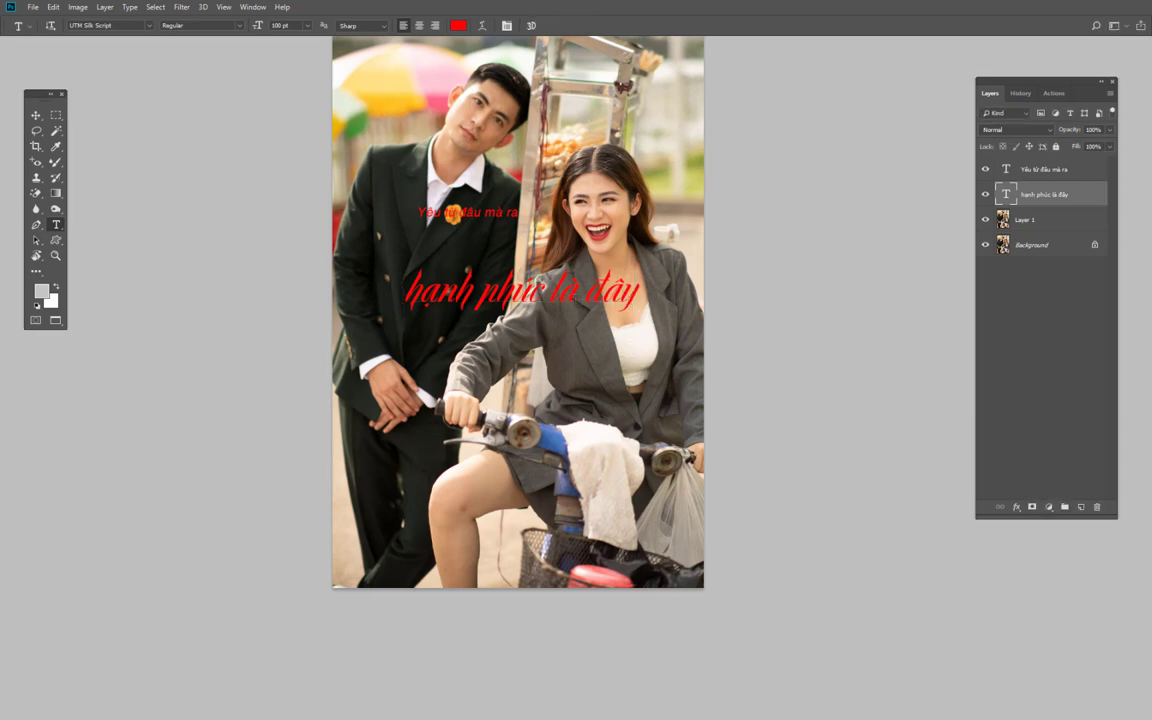
scroll(480, 282, up, 1)
scroll(480, 282, down, 1)
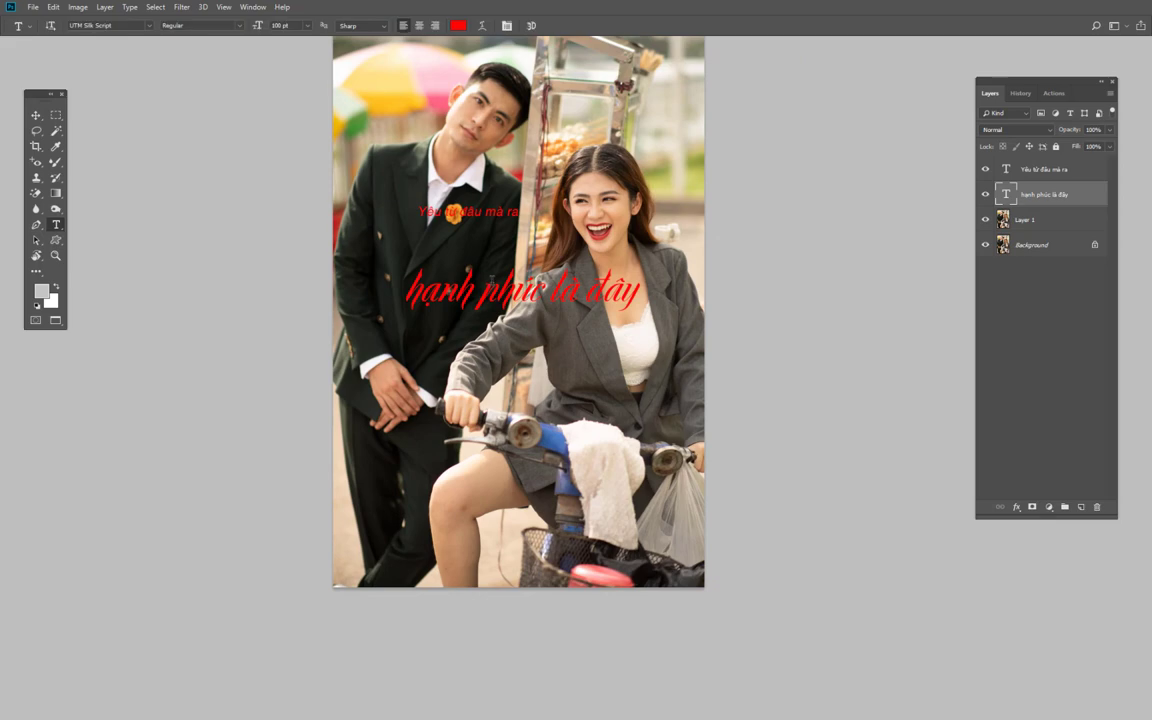
click(437, 370)
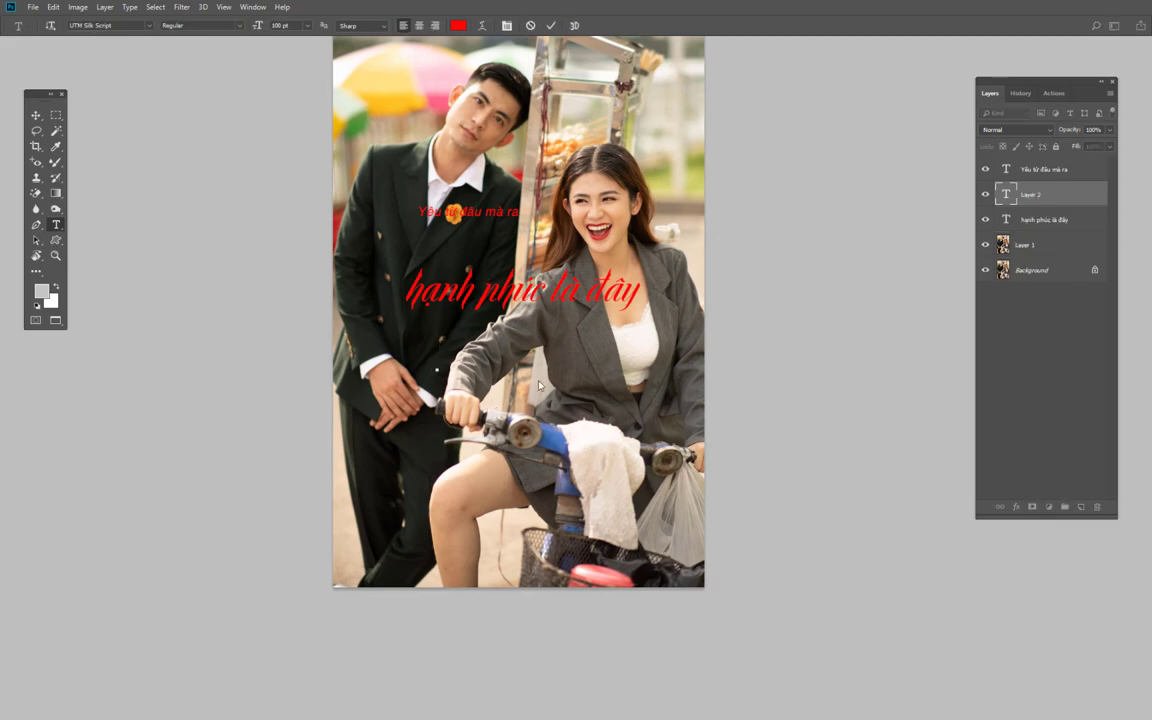
key(Escape)
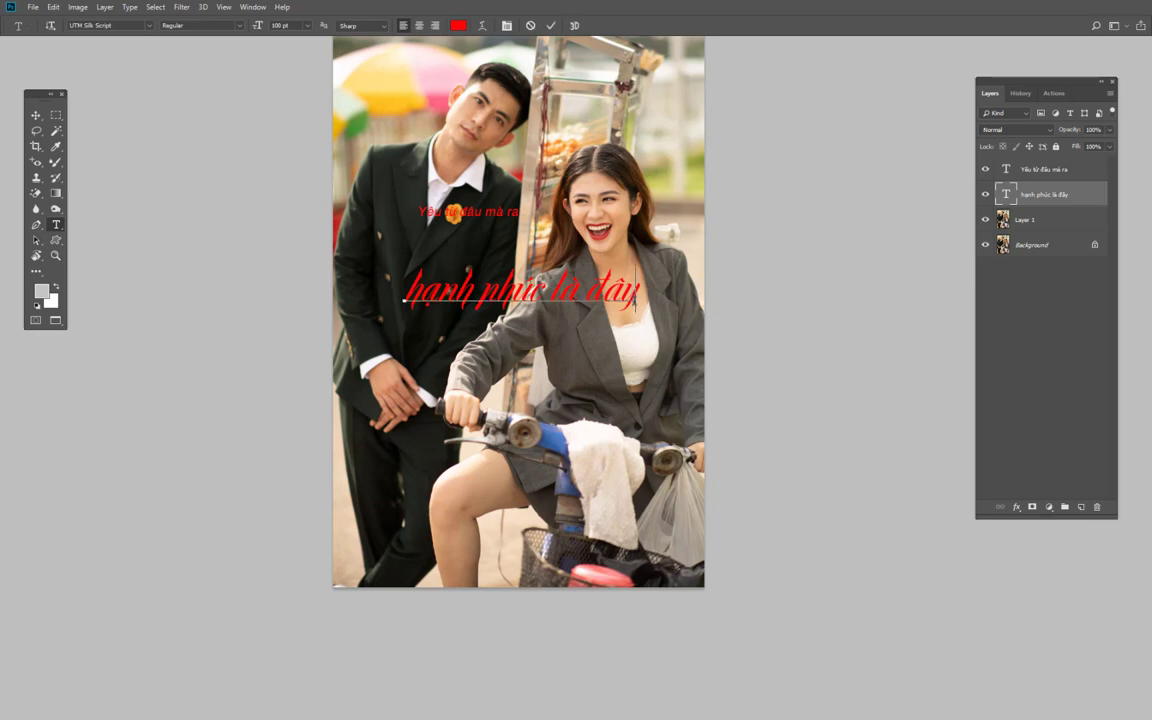
click(636, 303)
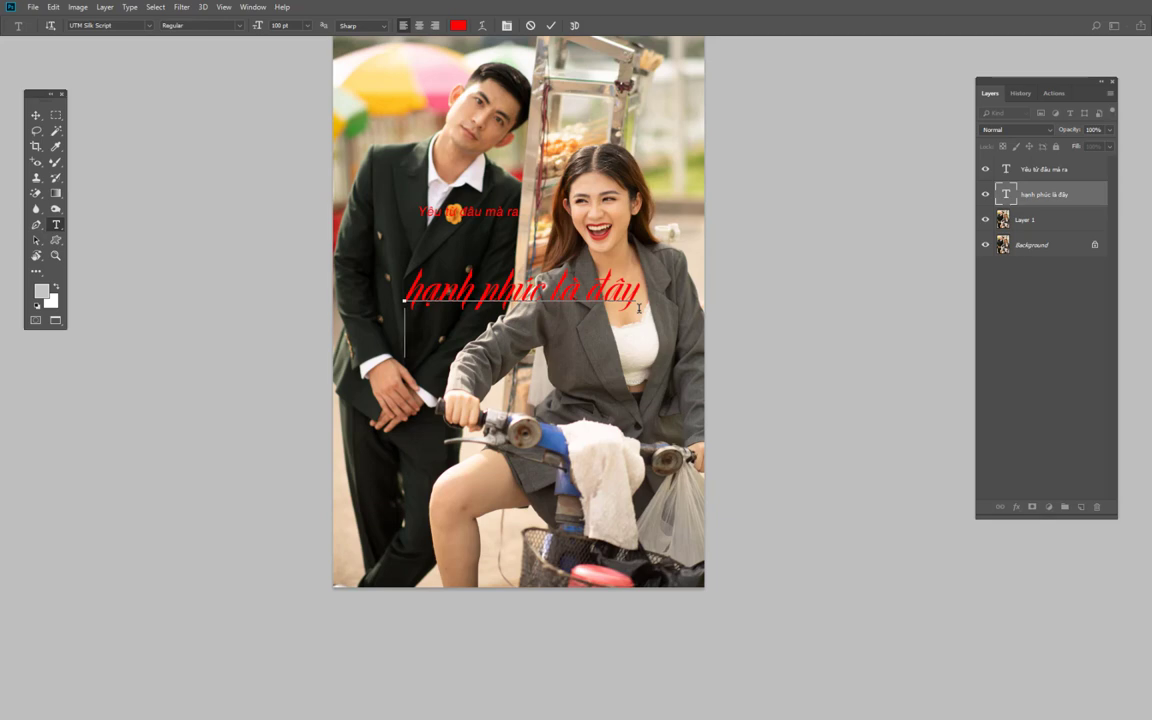
text(bao hom)
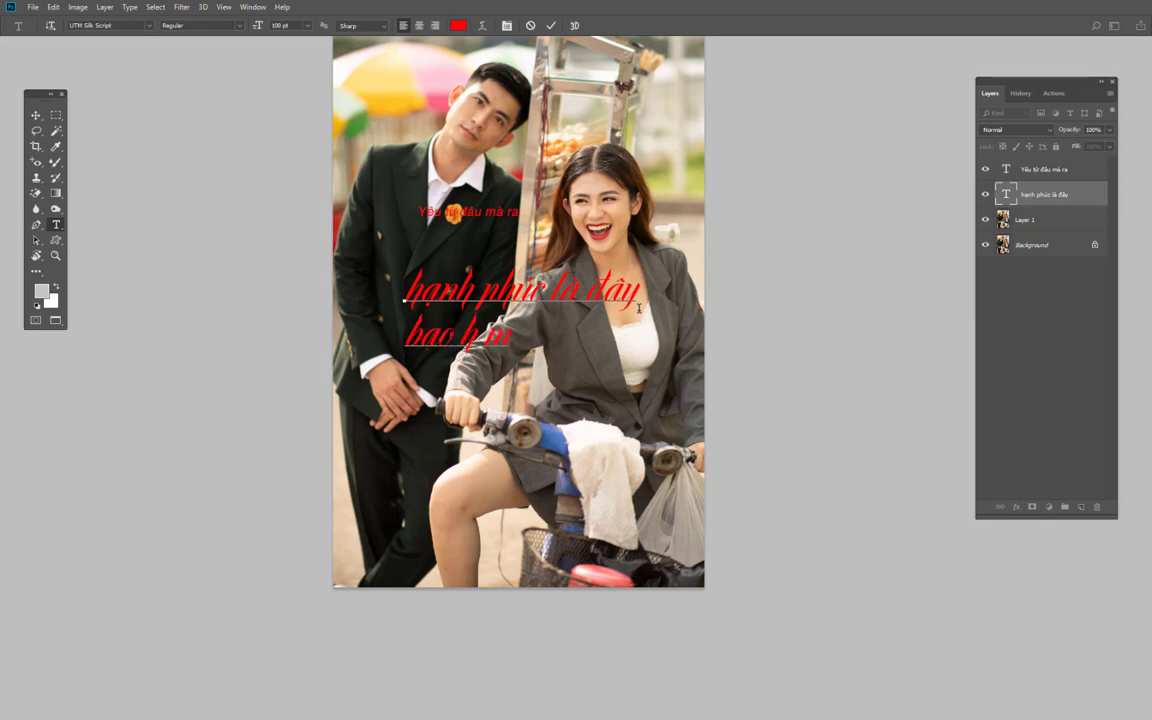
text(ới cười)
key(ctrl+Return)
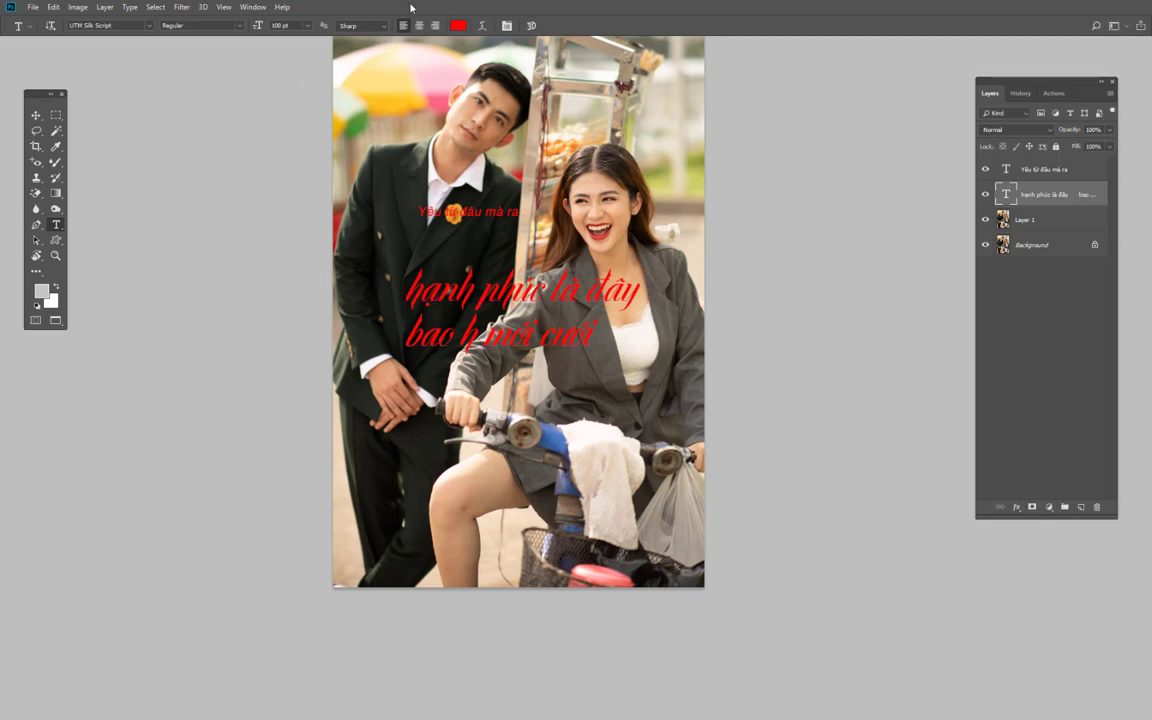
click(420, 27)
- Move the caption back on-canvas and join its two lines into one
key(v)
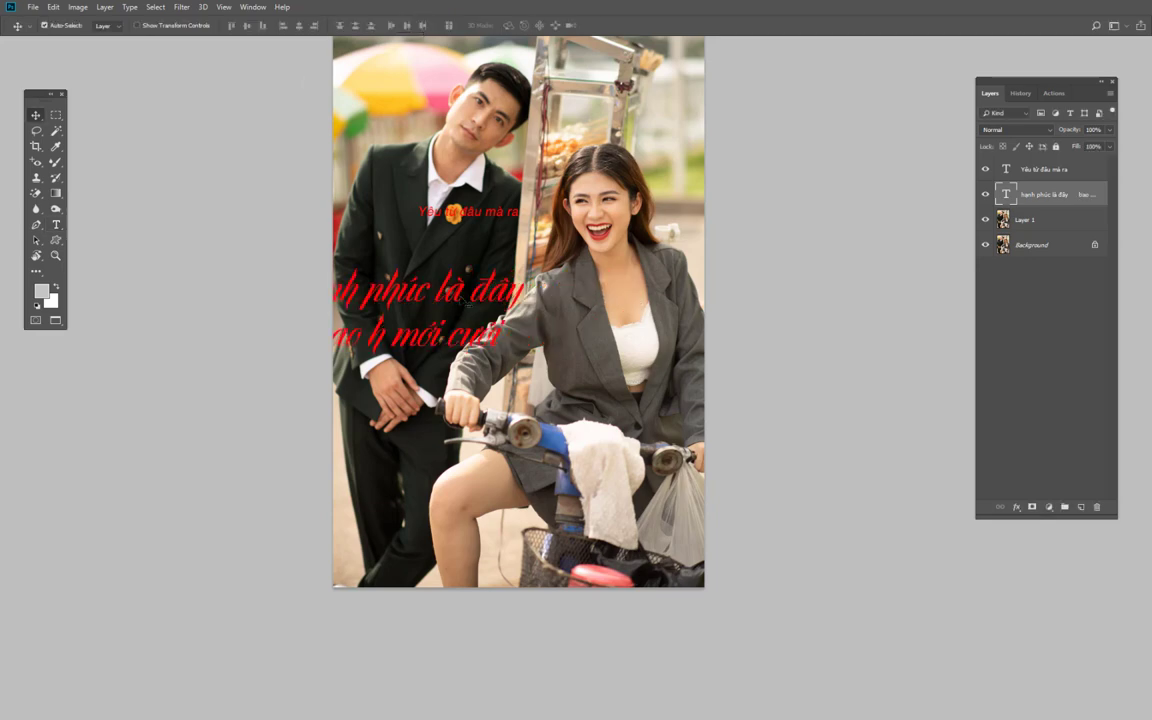
drag(422, 292, 533, 307)
scroll(533, 307, down, 1)
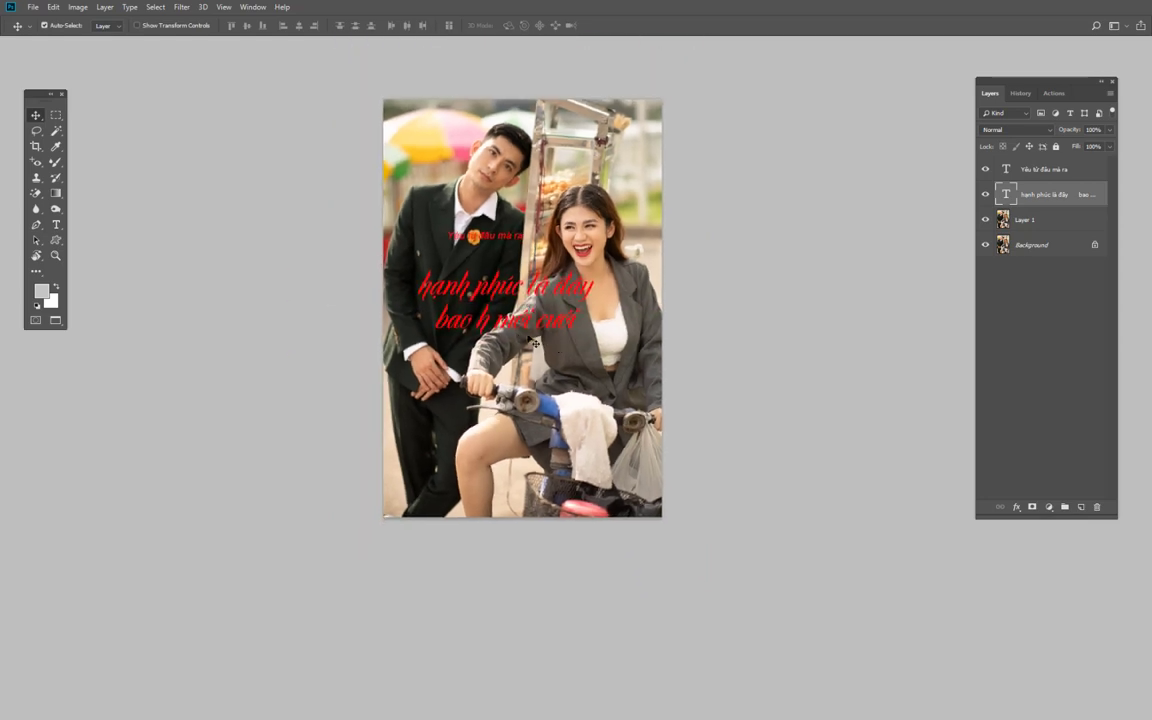
key(t)
click(468, 330)
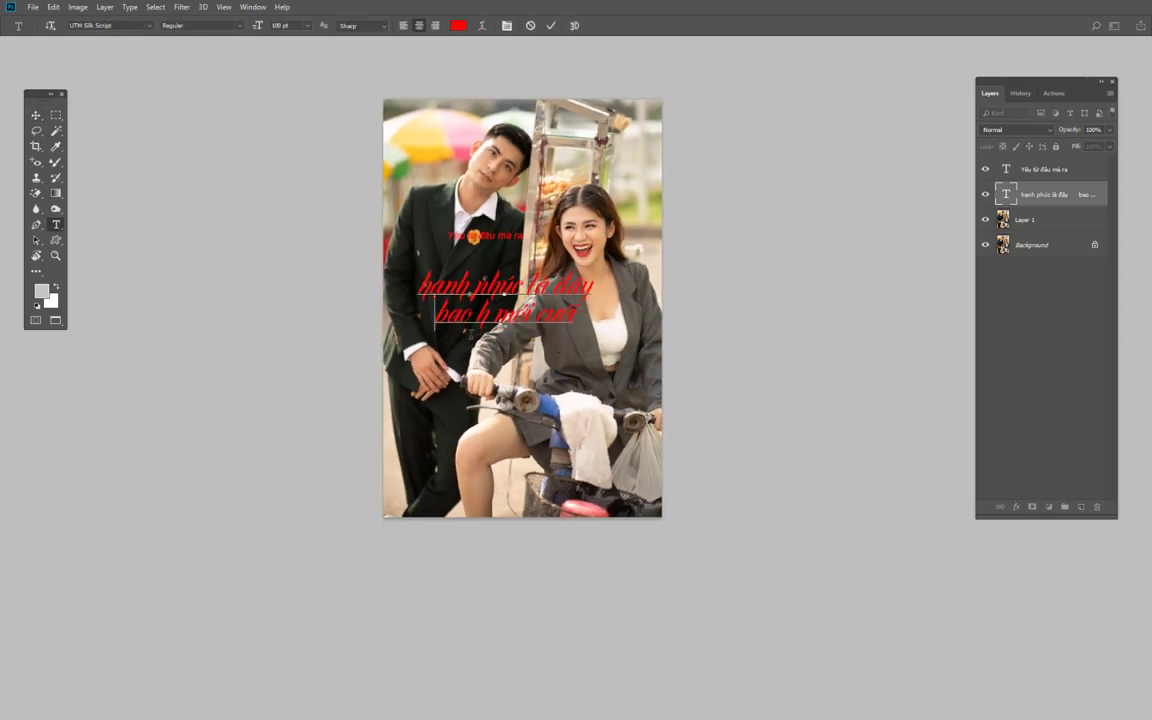
key(BackSpace)
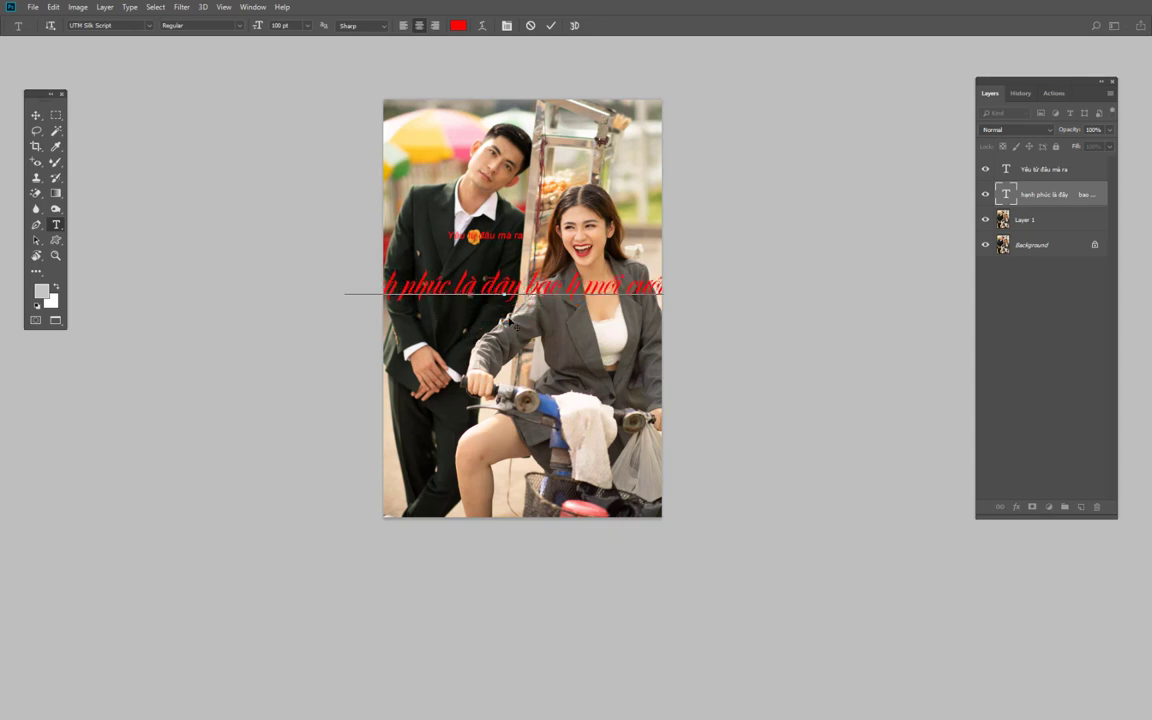
key(ctrl+Return)
- Set the caption's font size to 60 pt
key(Return)
key(Tab)
key(Tab)
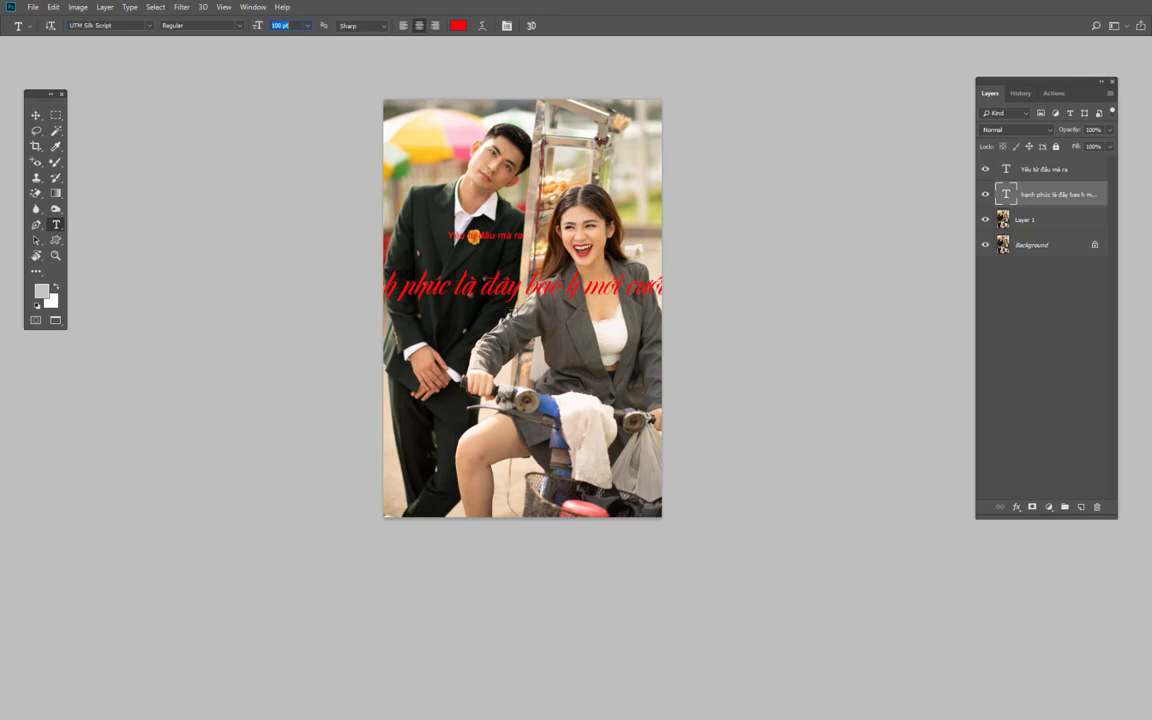
text(60)
key(Return)
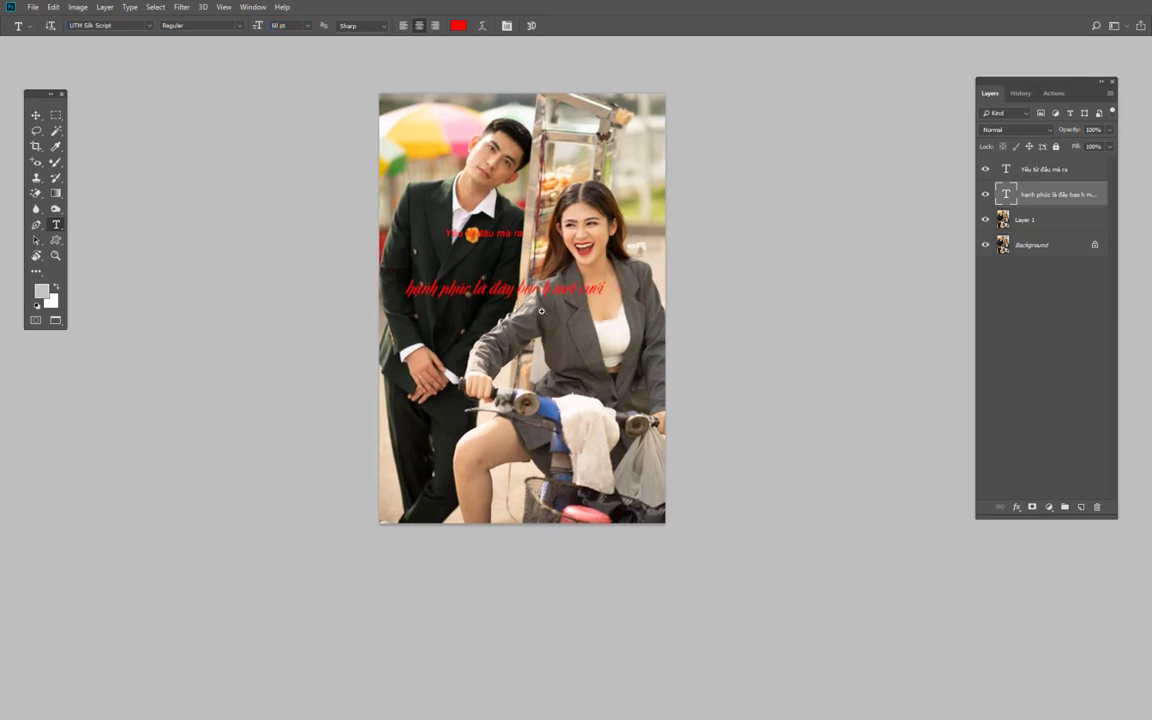
key(ctrl+plus)
- Add a new line "trăm năm hạnh phúc" beneath the caption and commit
click(620, 285)
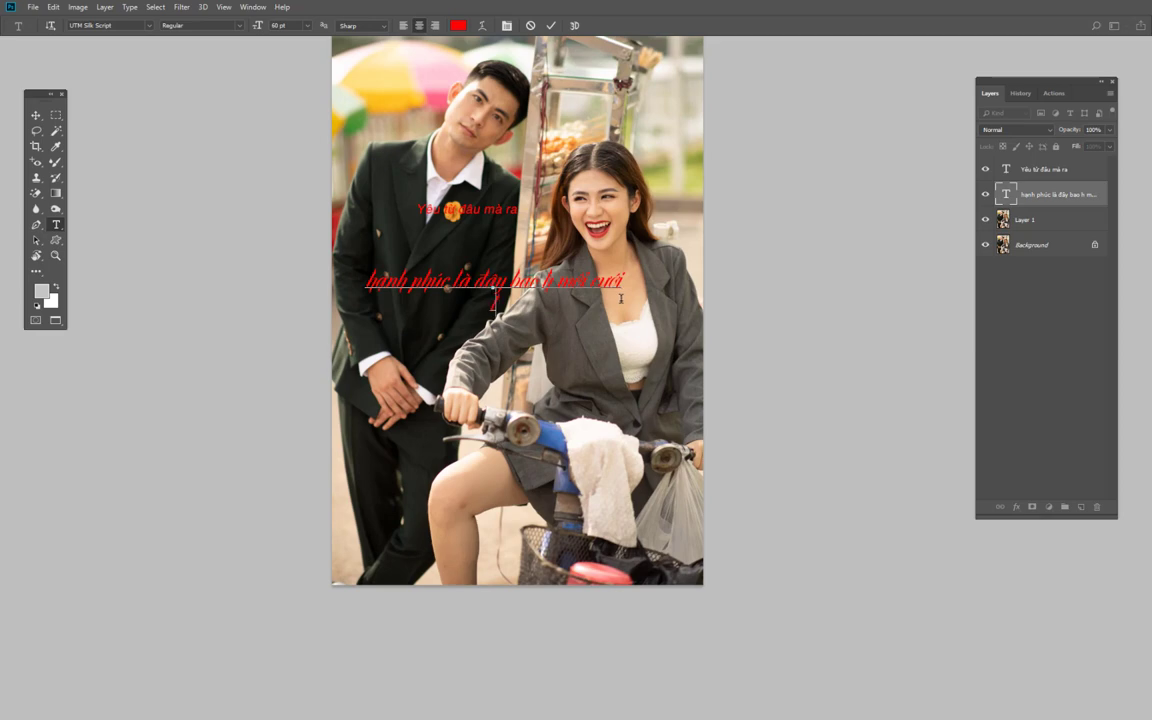
key(Return)
text(trà)
text(m)
text( năm hạn)
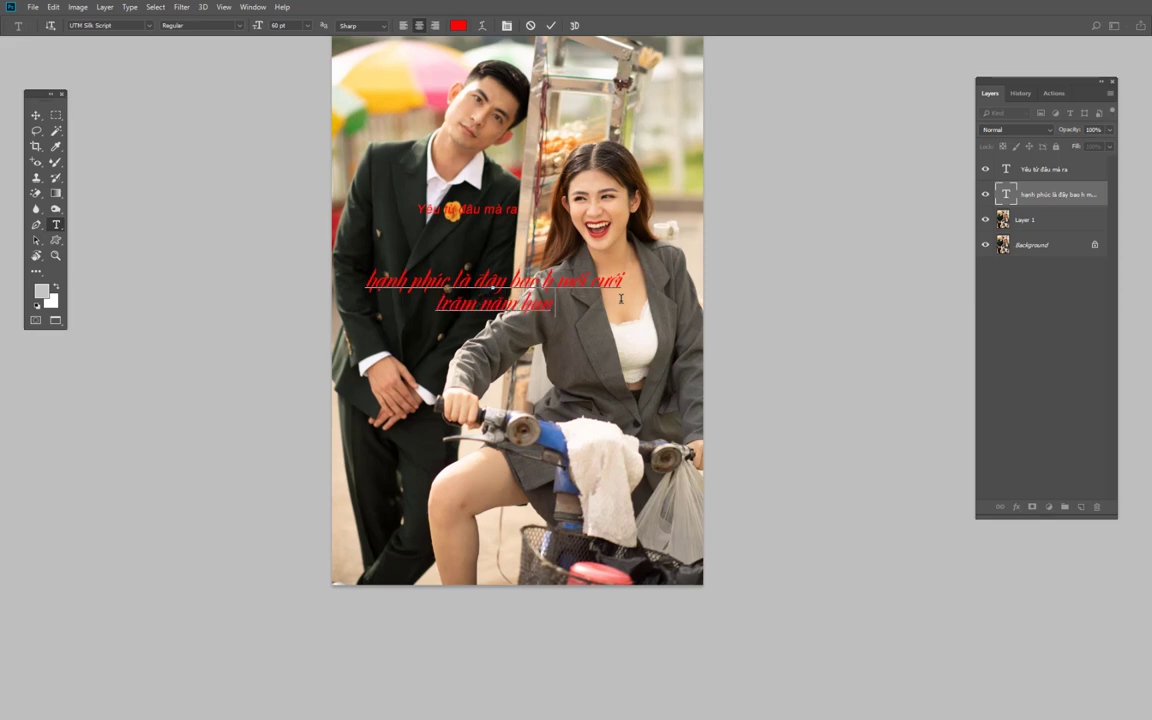
text(h phúc)
key(ctrl+Return)
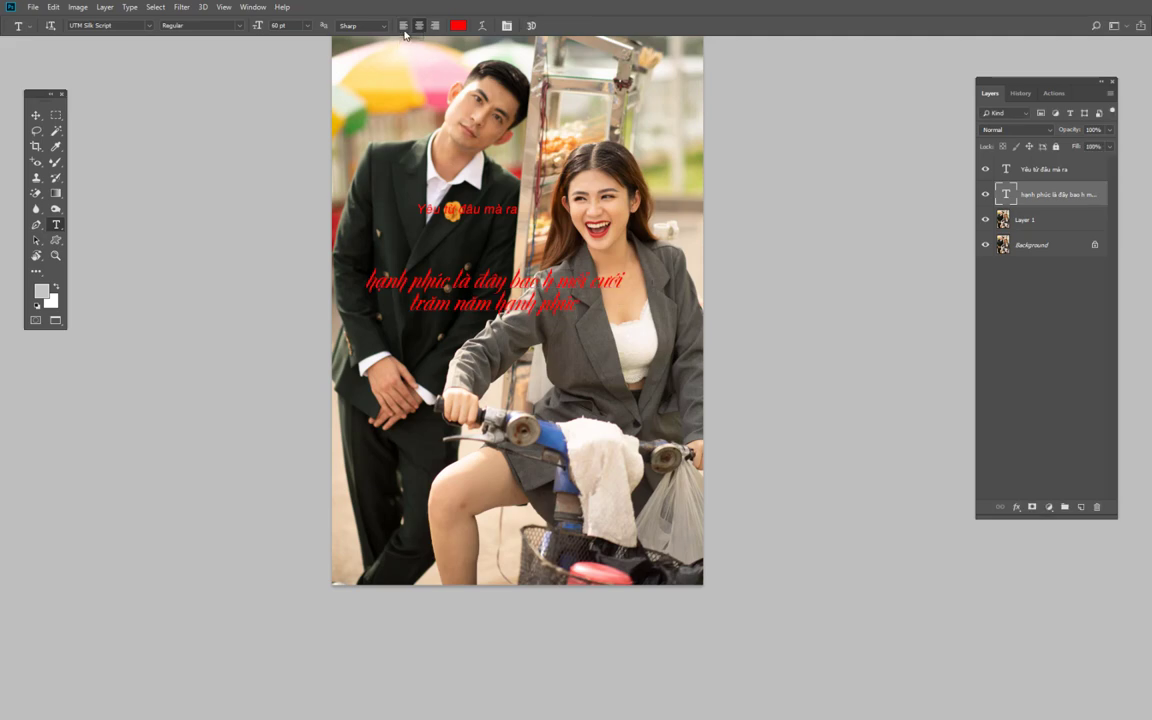
- Move the red caption to the photo's centre and right-align its two lines
mouse_move(461, 288)
mouse_down()
mouse_move(566, 288)
mouse_move(385, 286)
mouse_up()
key(v)
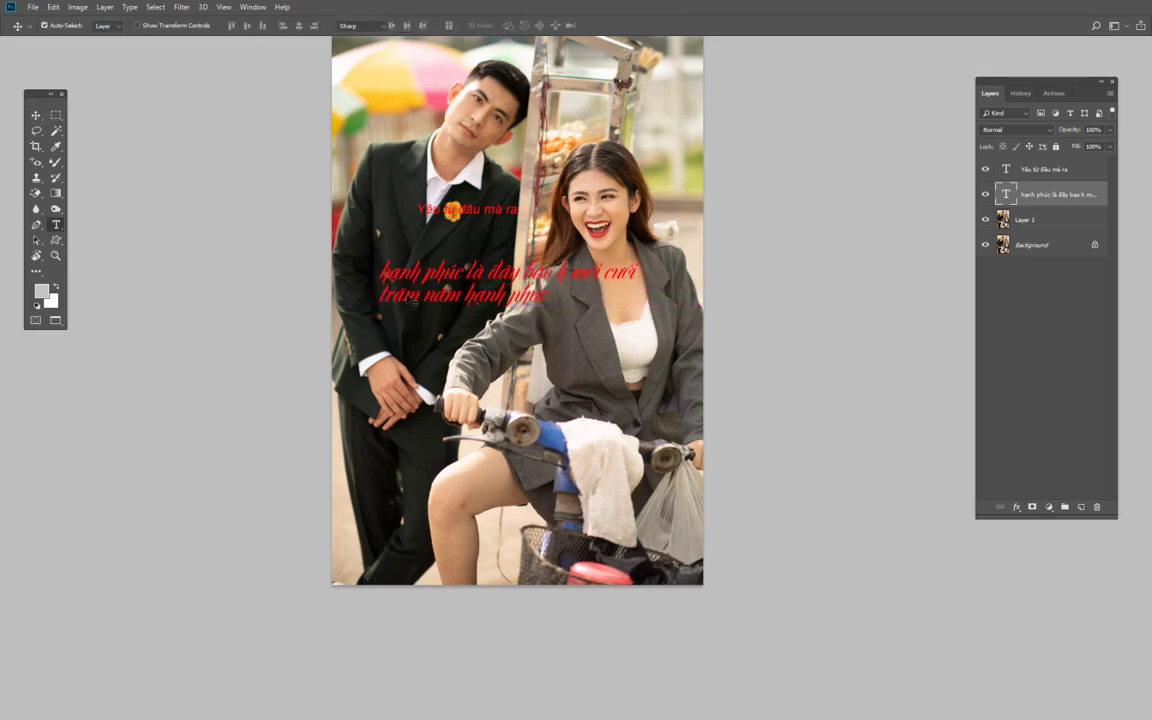
key(t)
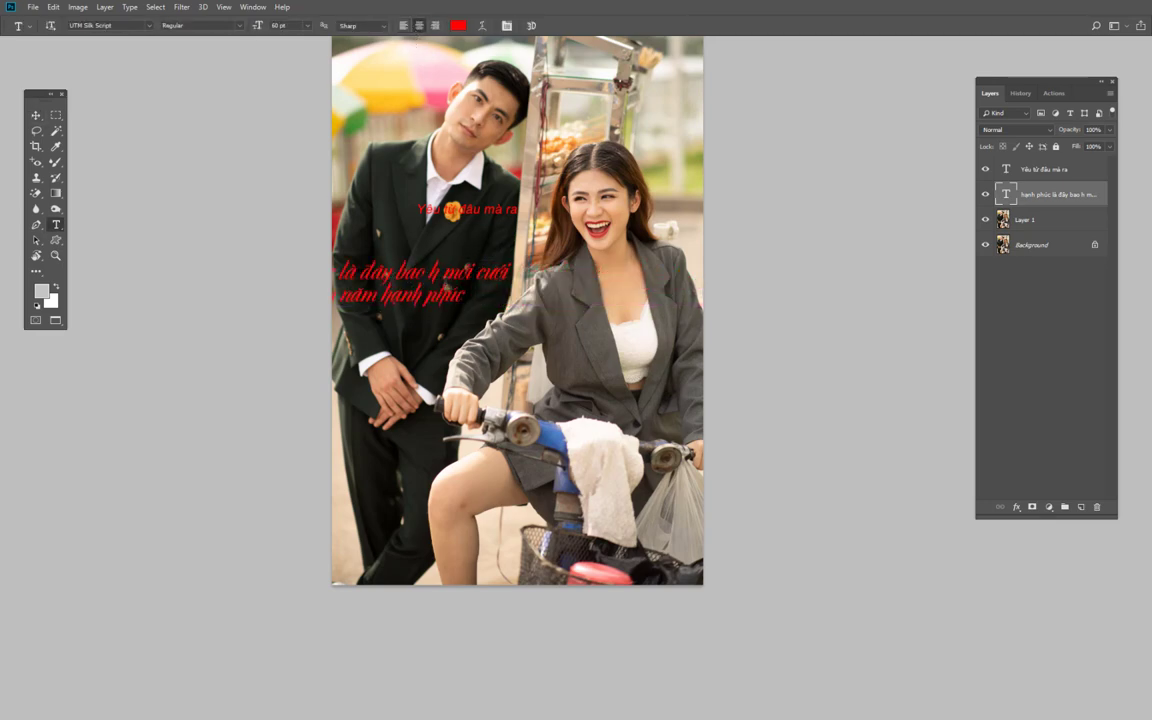
key(v)
drag(402, 254, 545, 272)
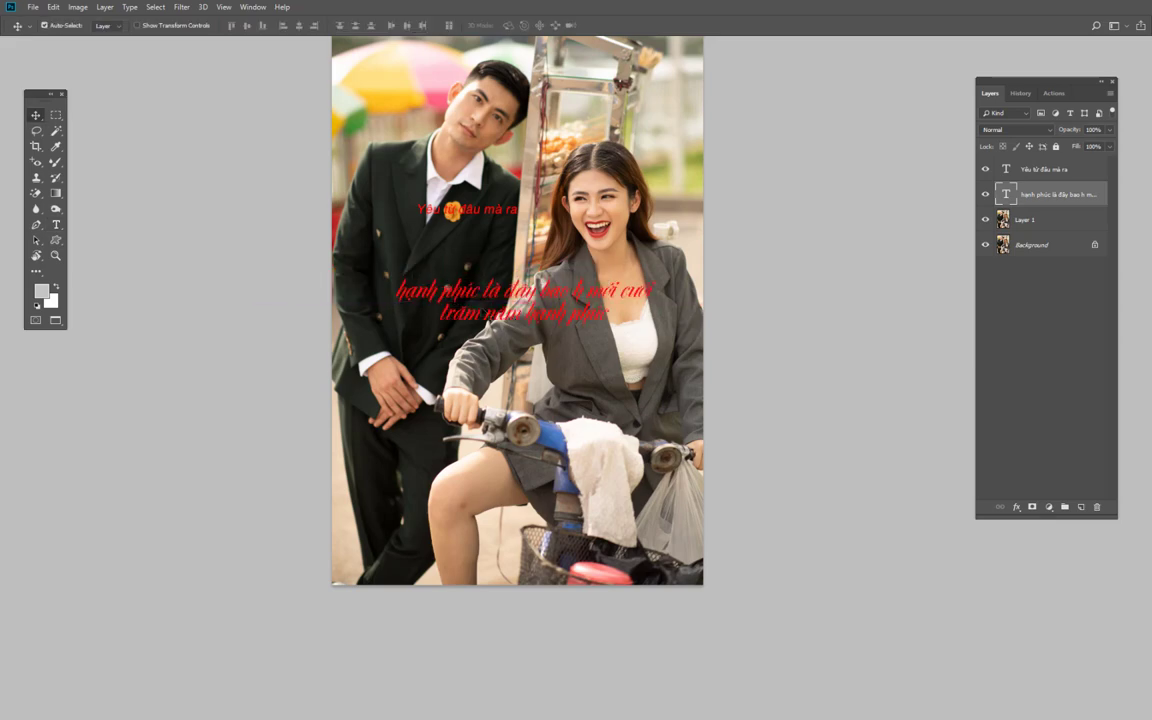
key(t)
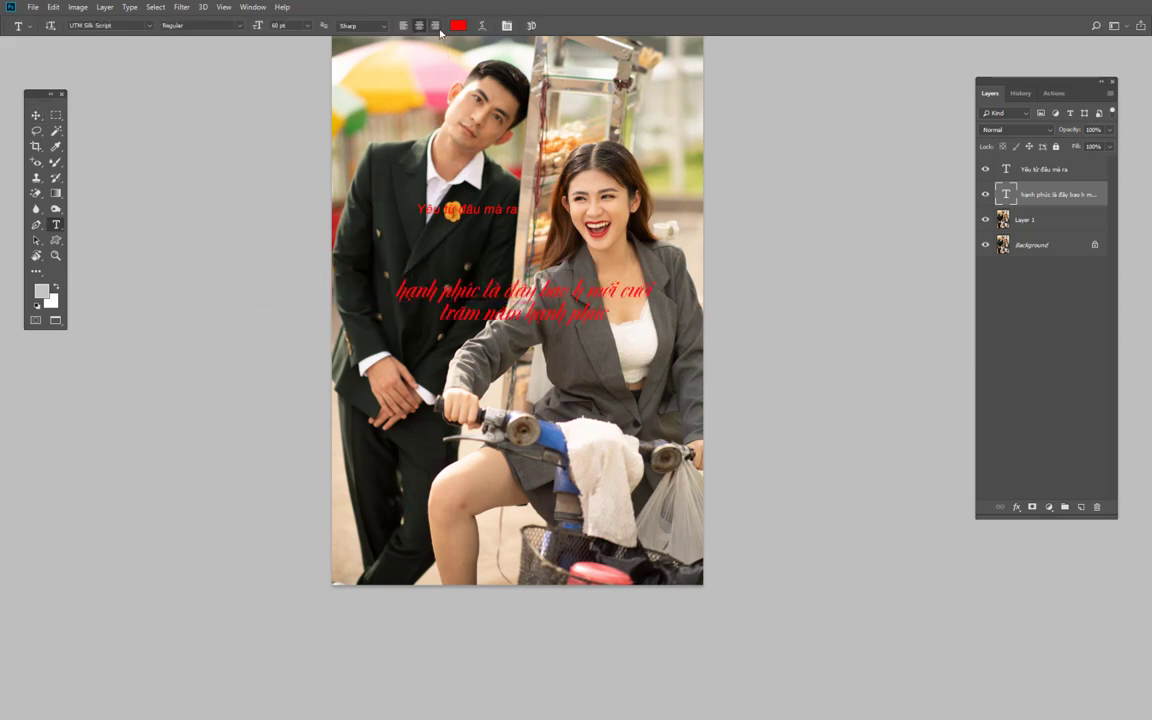
click(435, 25)
key(v)
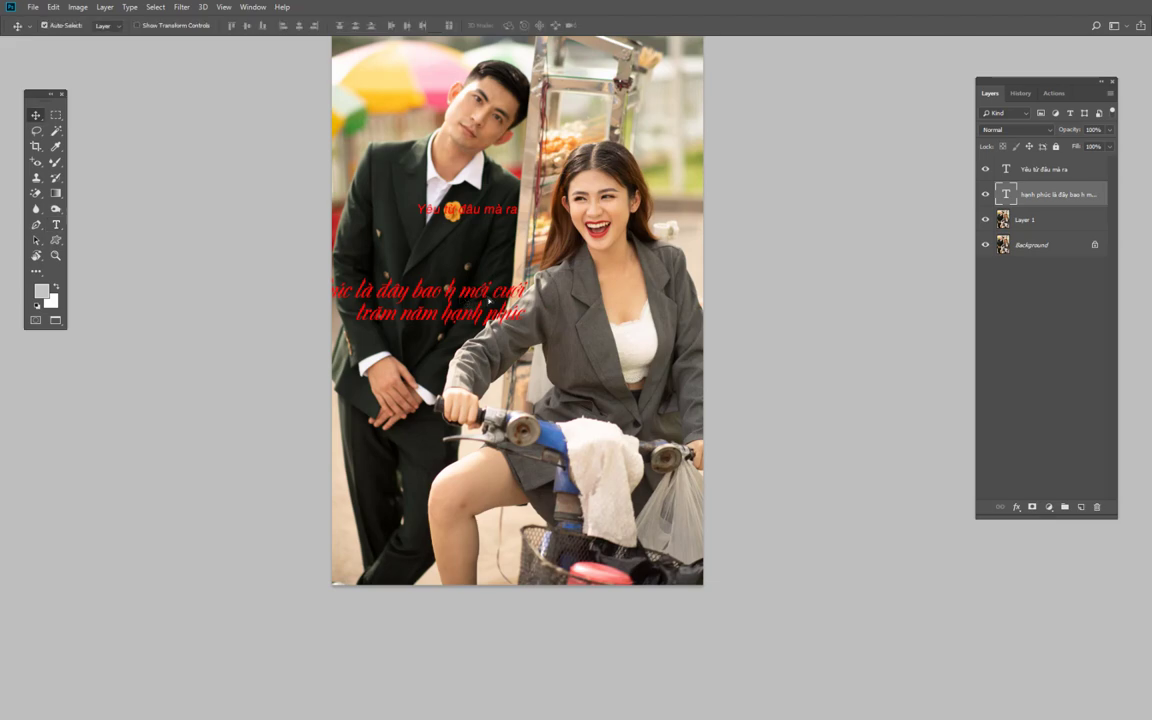
drag(490, 300, 602, 305)
key(t)
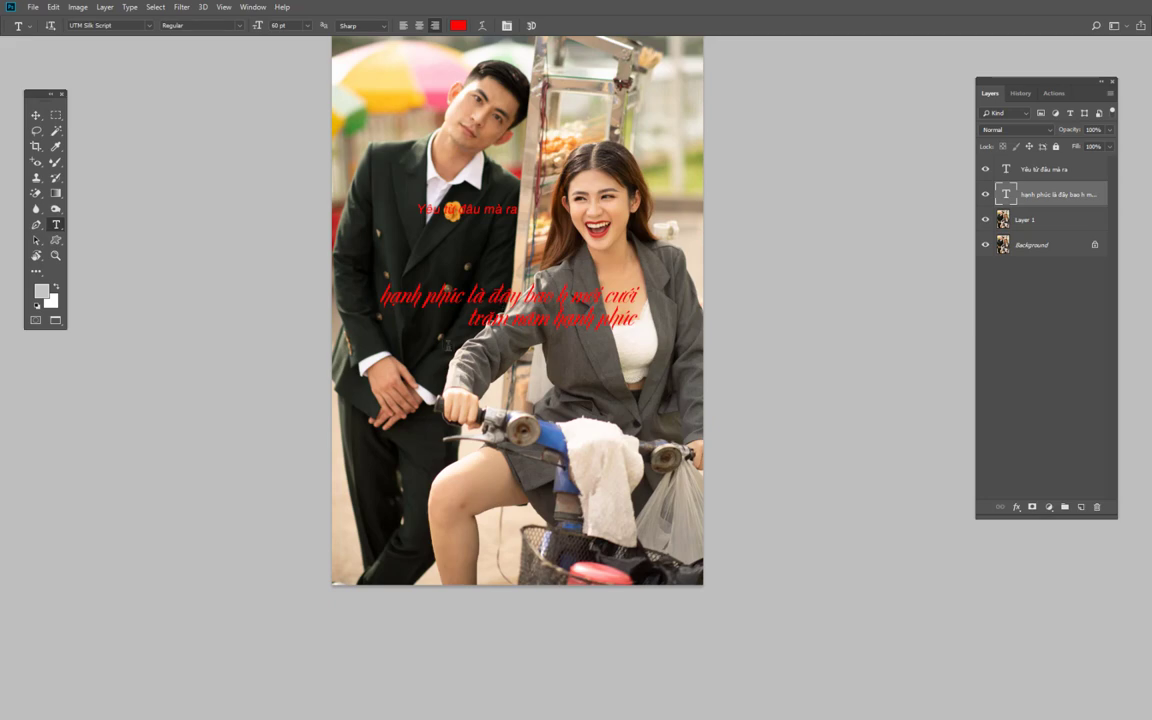
- Zoom in and reopen the red caption for editing with the Horizontal Type tool
key(ctrl+plus)
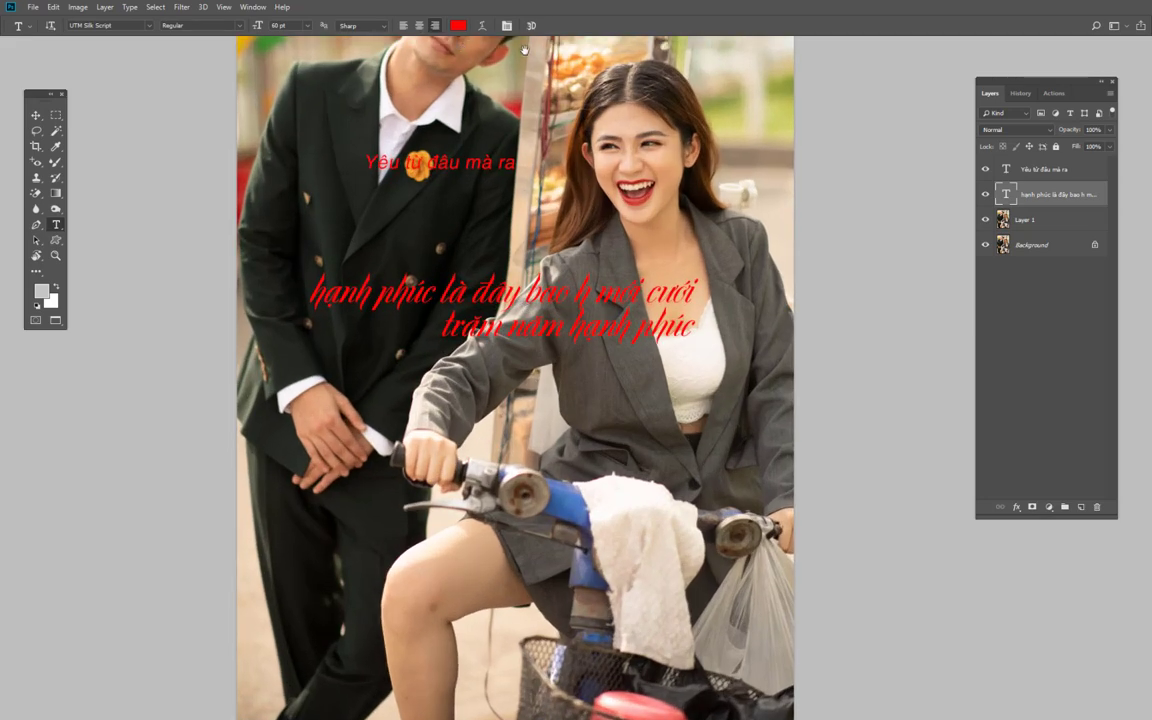
scroll(541, 232, up, 1)
scroll(543, 230, up, 2)
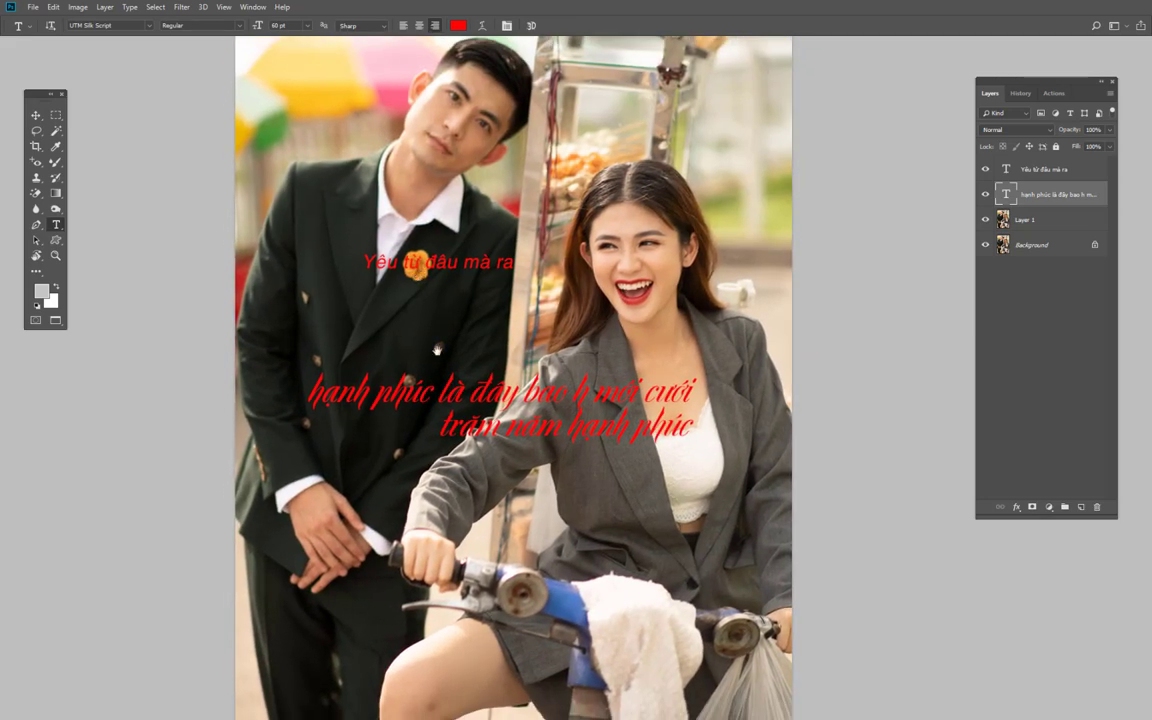
scroll(468, 360, down, 2)
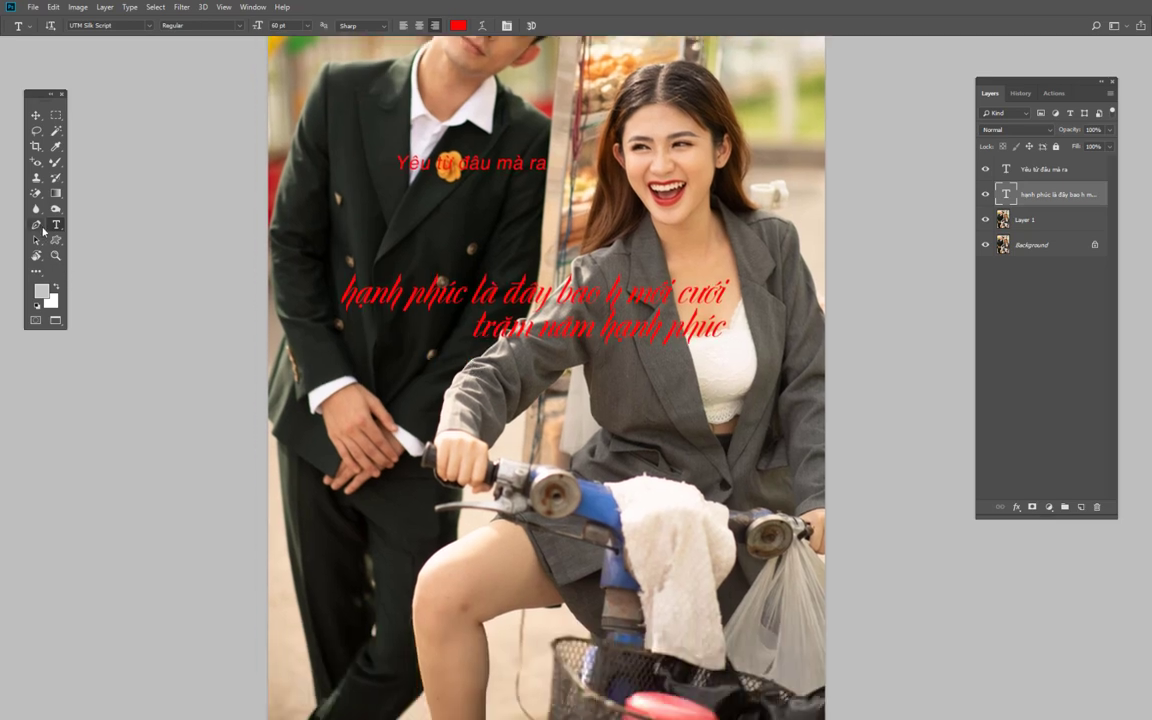
right_click(55, 226)
click(117, 224)
click(636, 296)
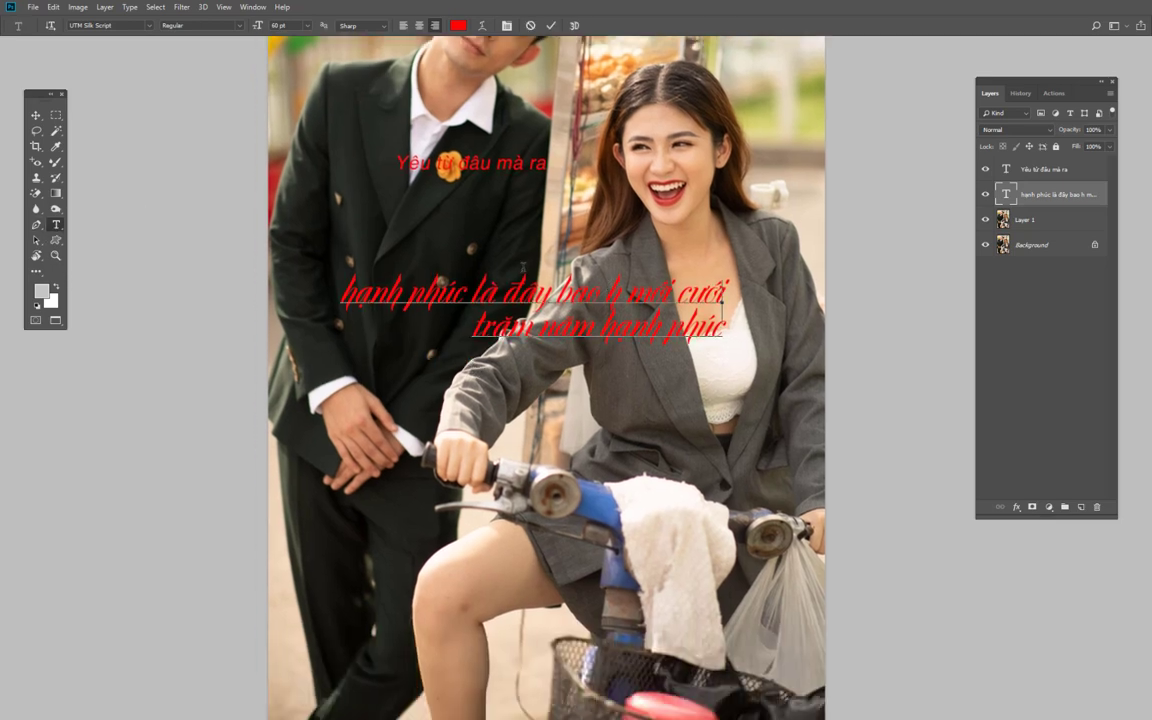
- Delete both text layers and Layer 1
shift+click(1040, 169)
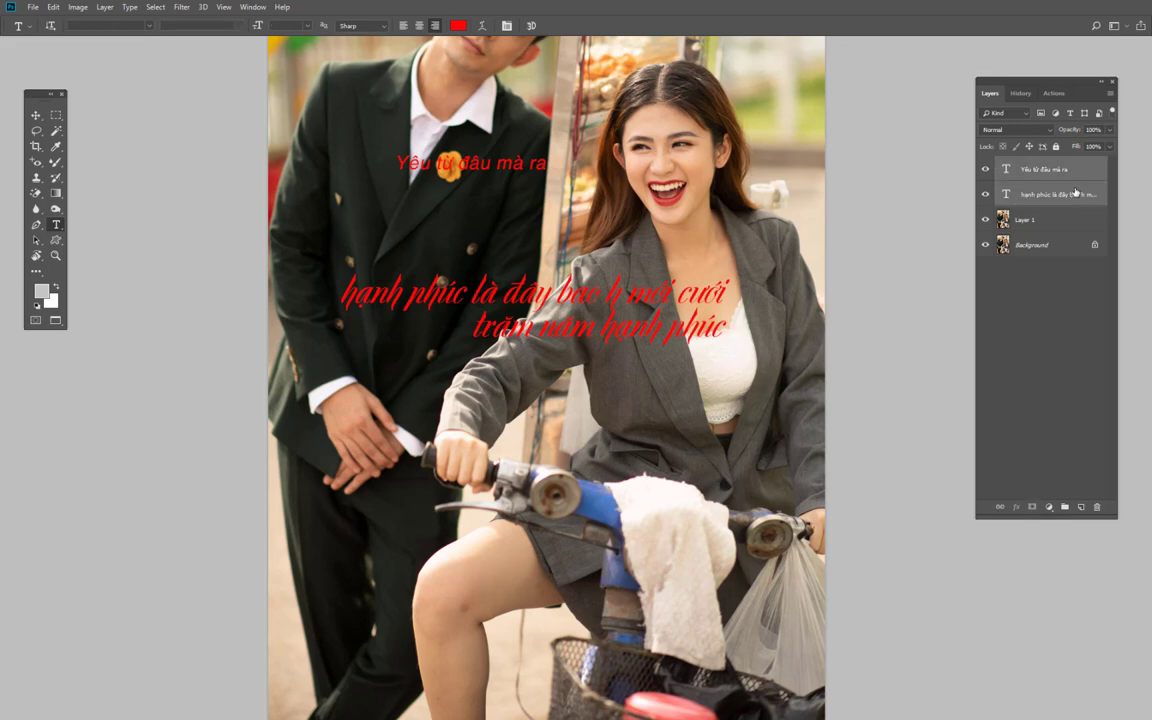
mouse_move(1040, 169)
mouse_down()
mouse_move(1083, 508)
mouse_move(1097, 507)
mouse_up()
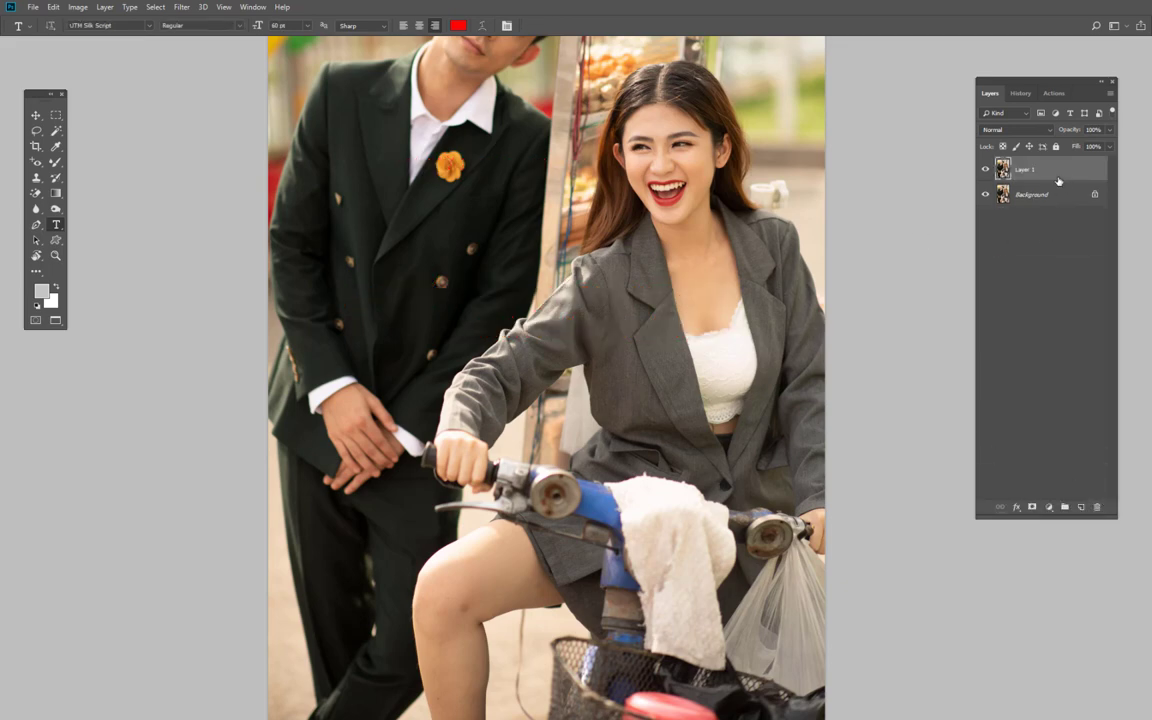
drag(1059, 181, 1096, 508)
- Draw a red rectangle over the man's chest, then add a second 973 × 799 px one
click(56, 241)
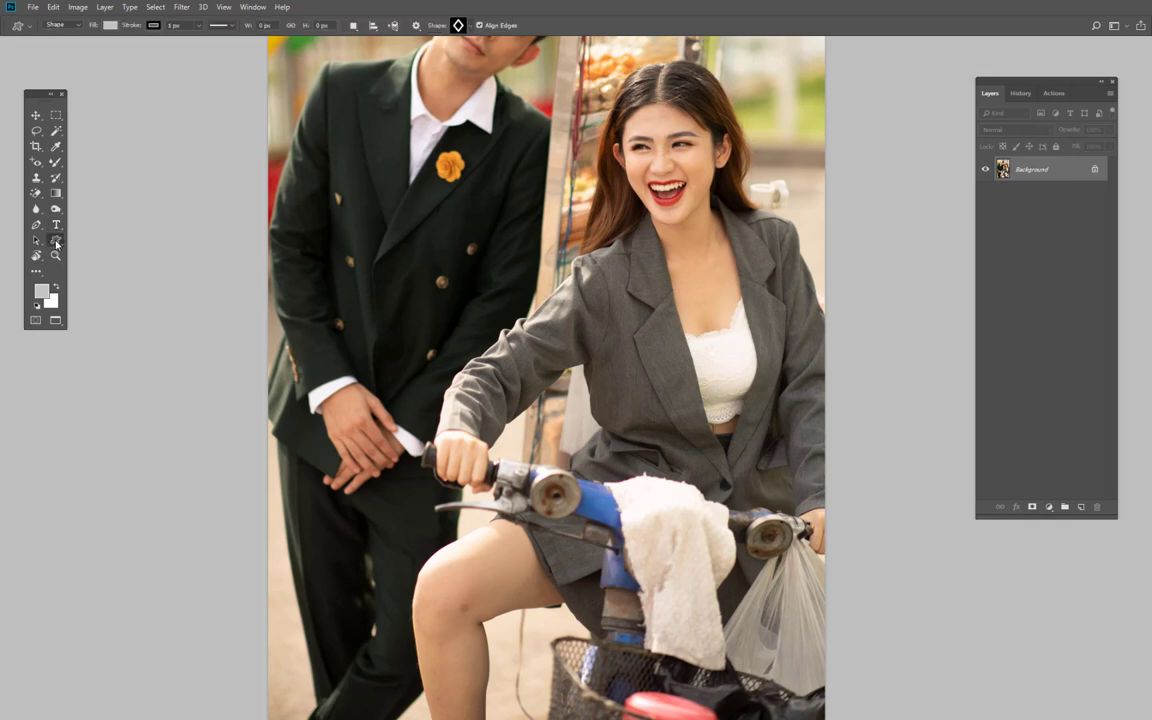
right_click(56, 242)
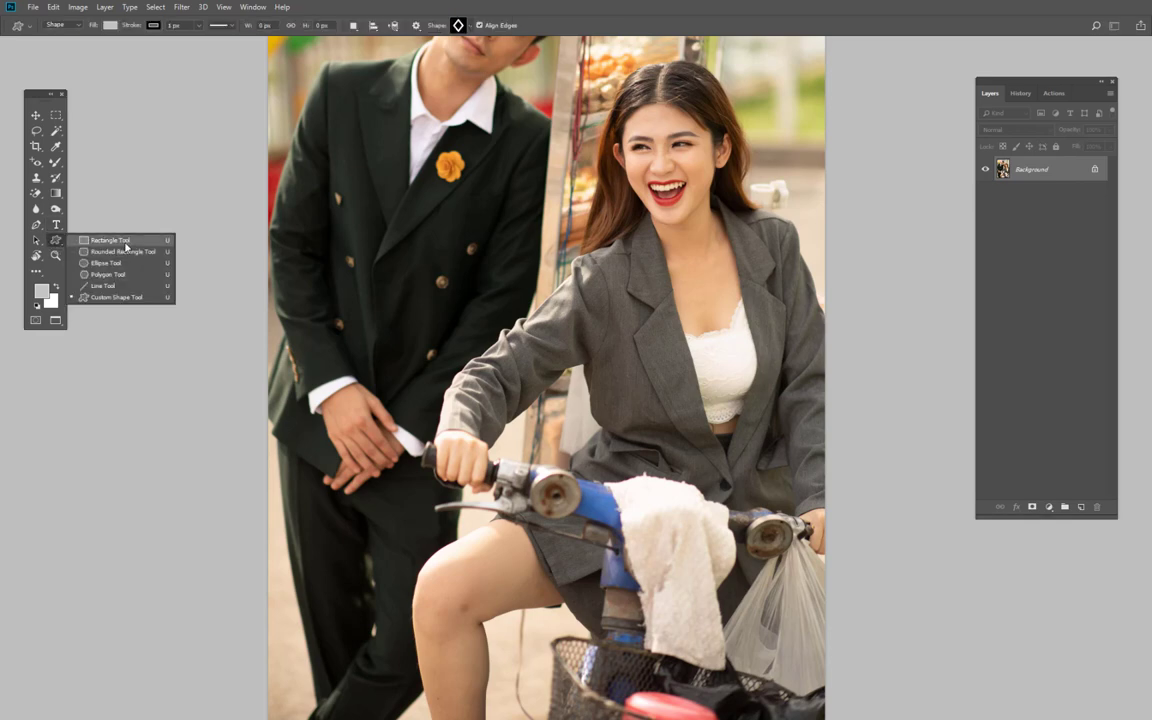
click(125, 245)
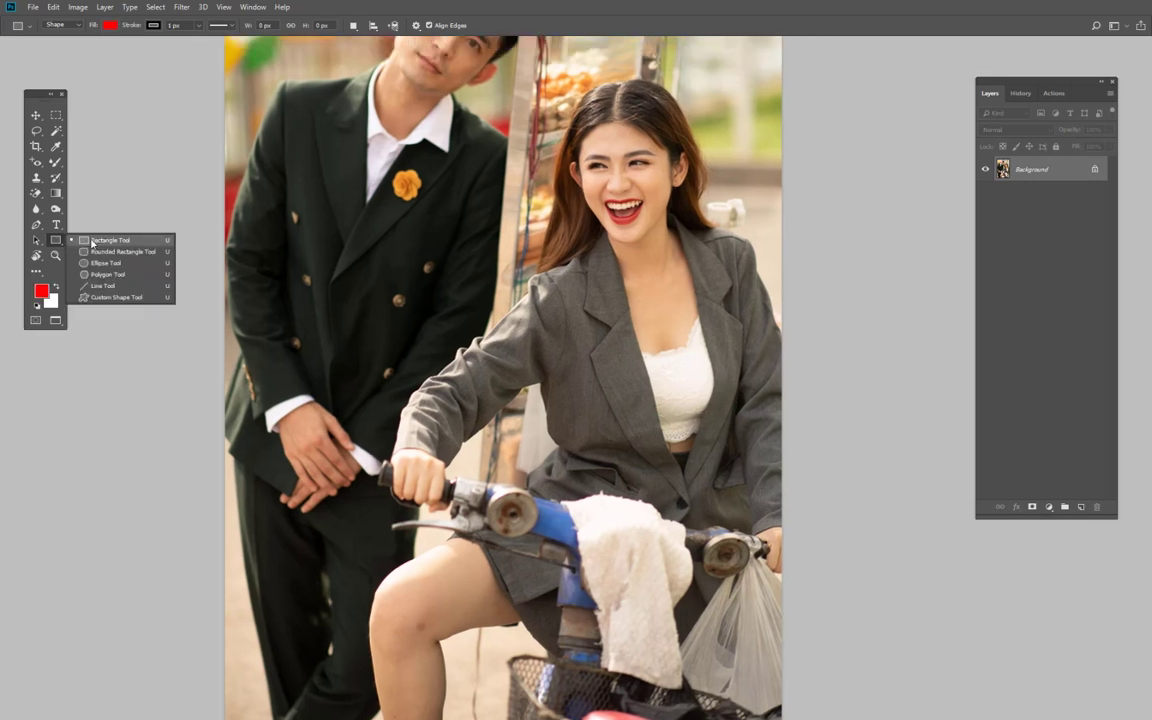
click(92, 243)
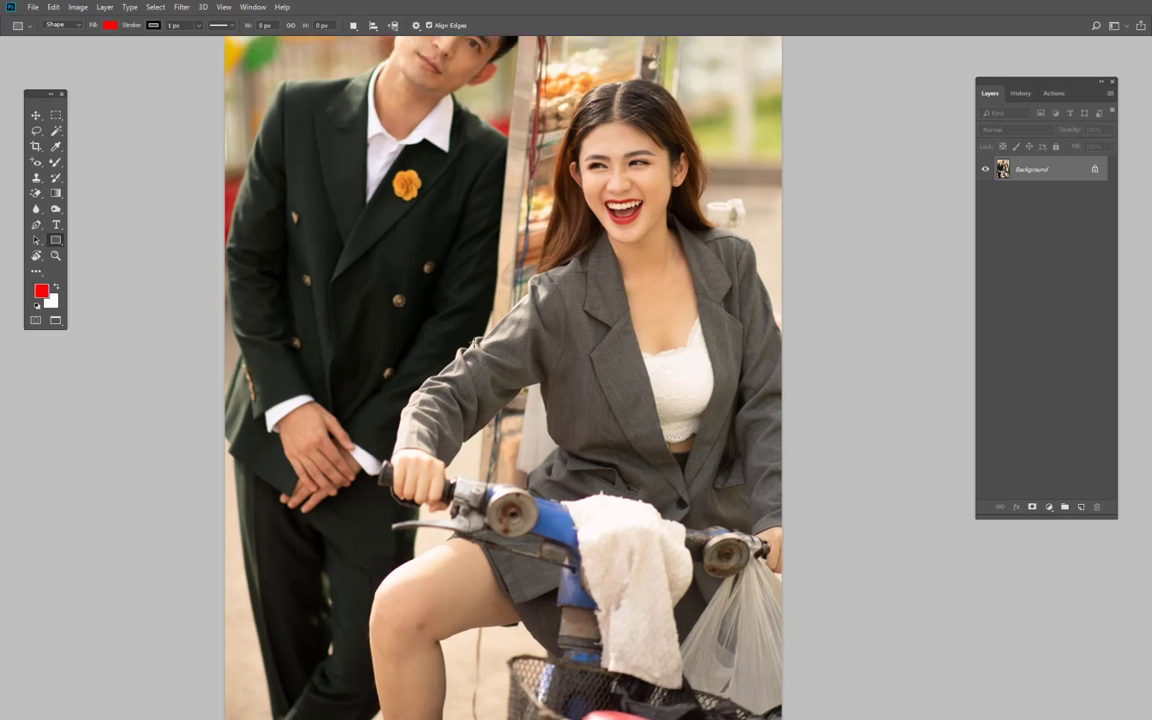
drag(369, 245, 515, 363)
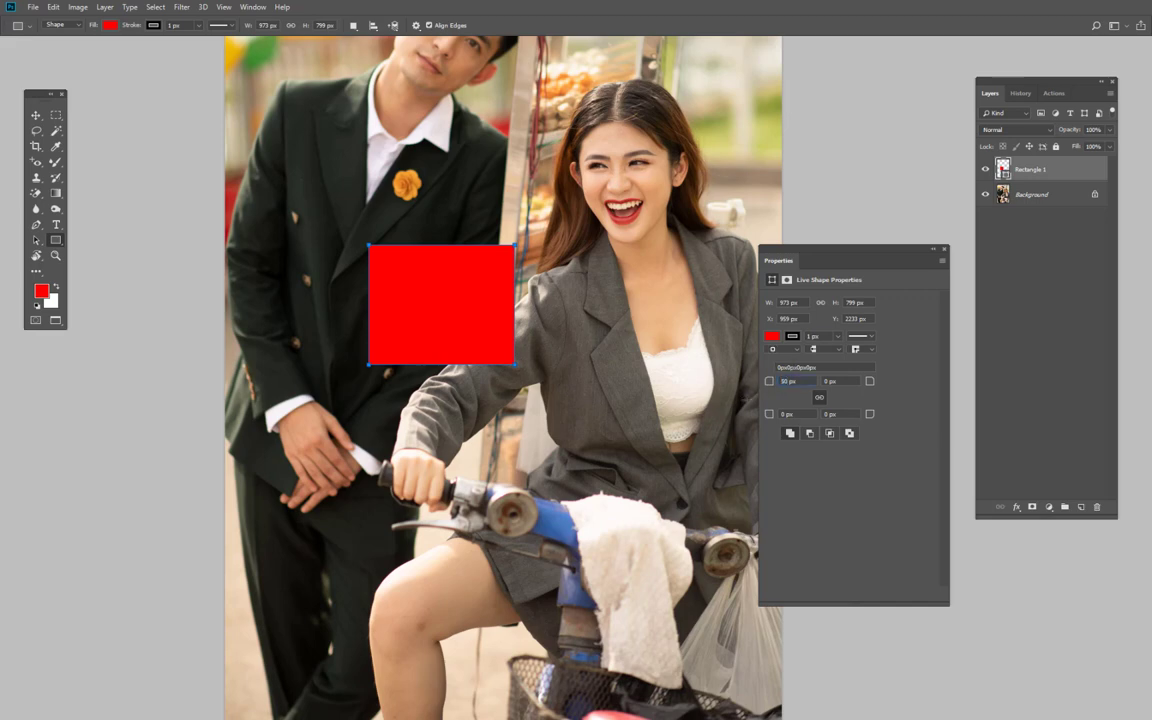
click(557, 437)
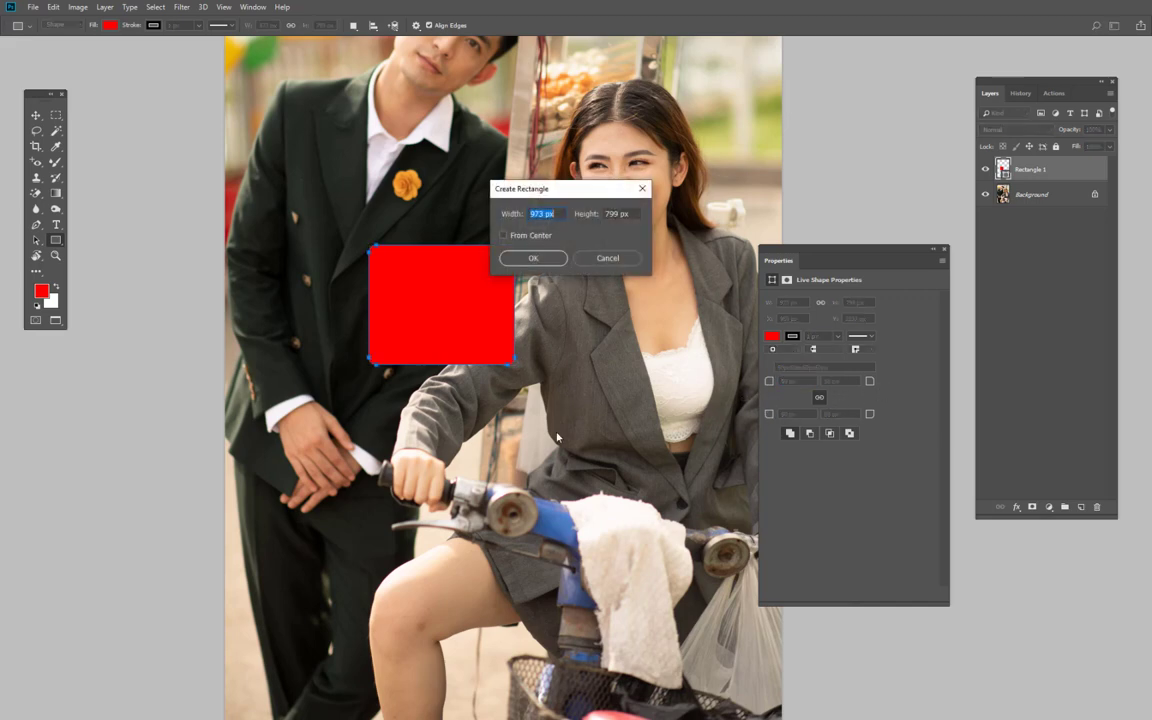
click(533, 258)
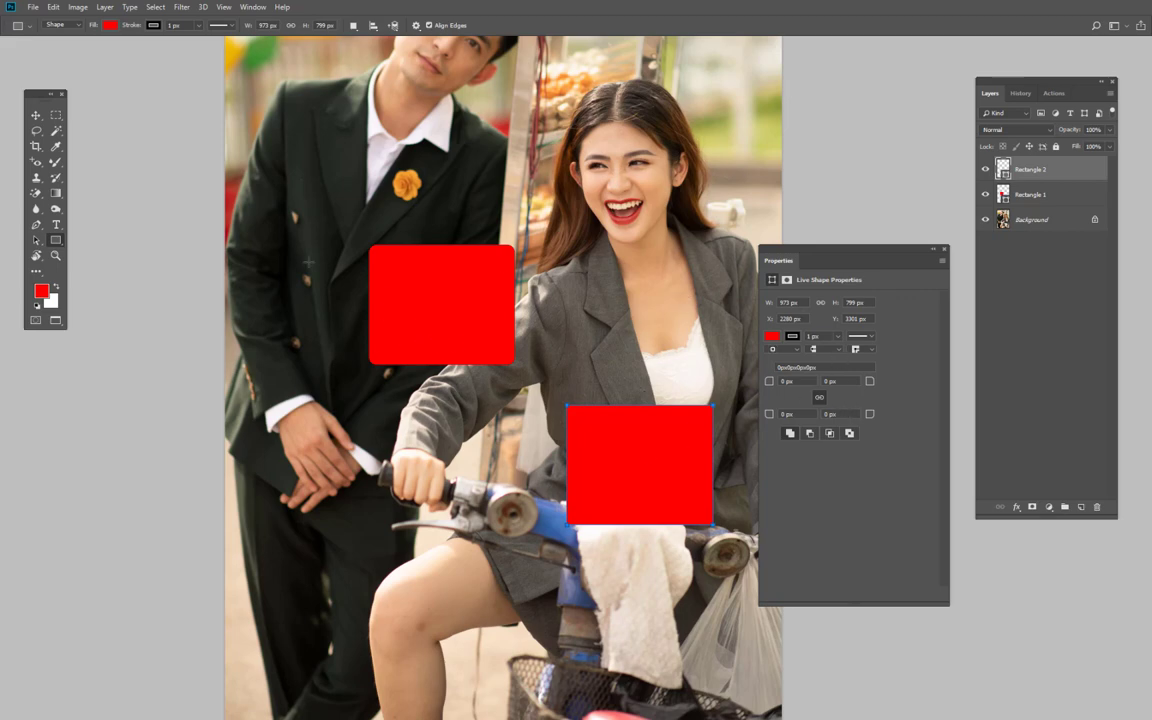
- Pan around the photo, then delete the Rectangle 1 and Rectangle 2 shape layers together
scroll(483, 376, up, 5)
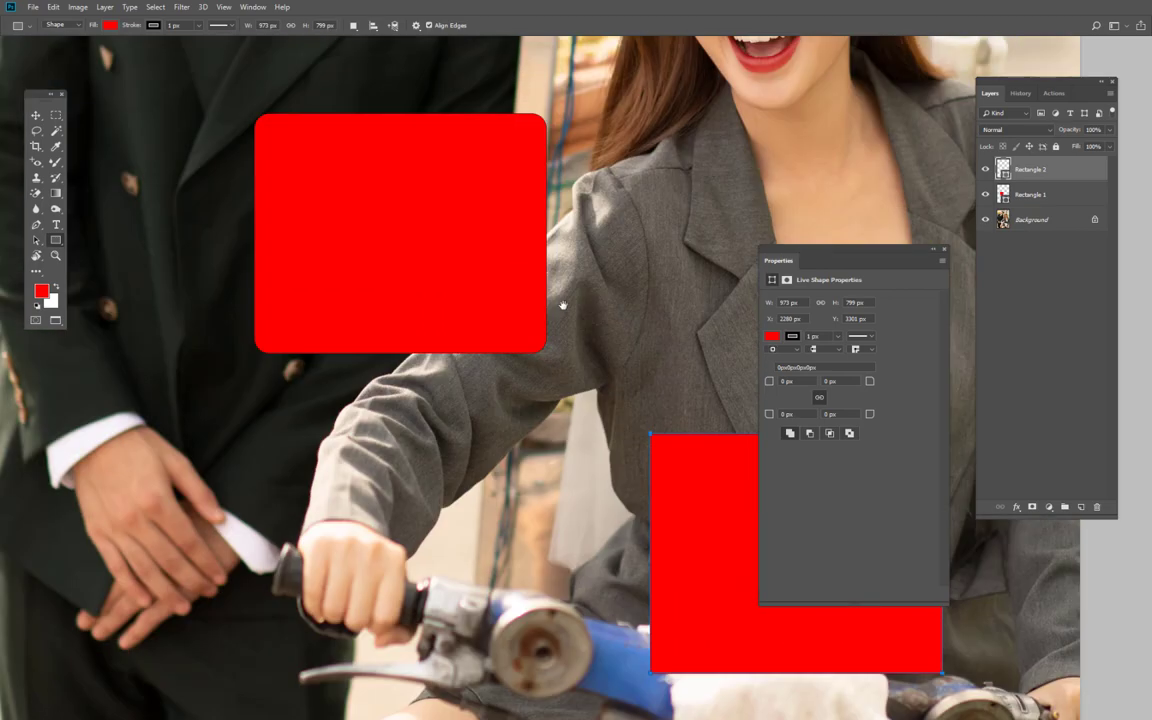
scroll(500, 285, down, 3)
mouse_move(544, 326)
mouse_down()
mouse_move(456, 267)
mouse_move(526, 455)
mouse_up()
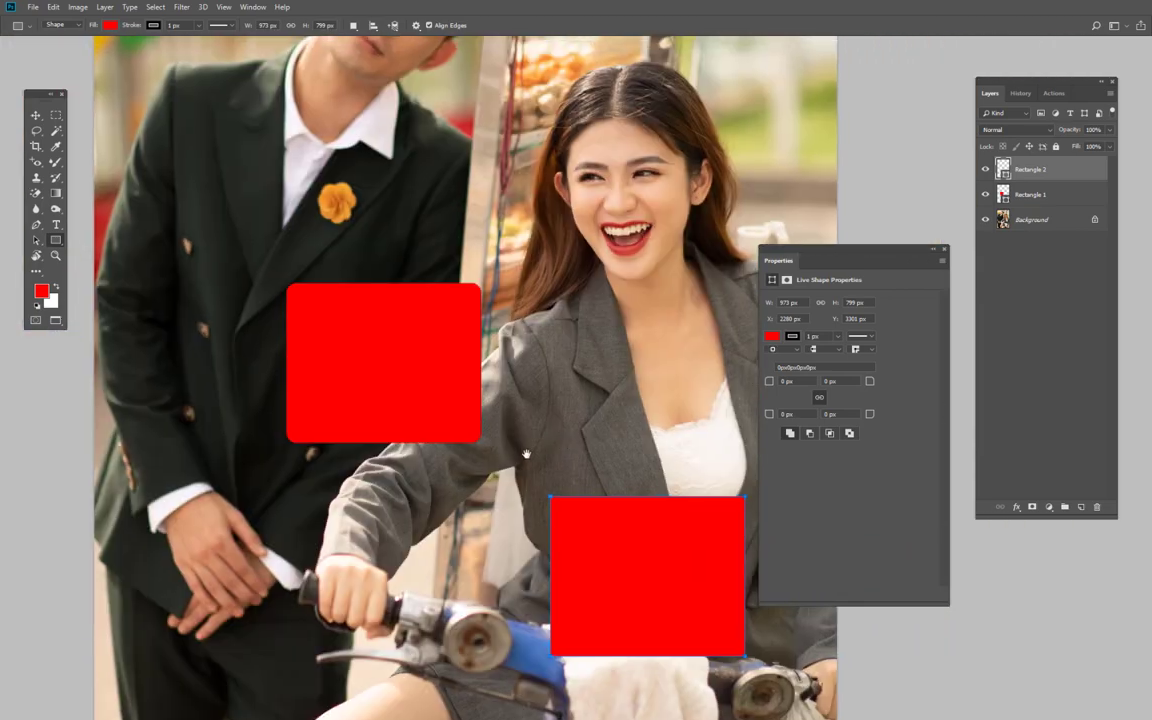
drag(410, 370, 438, 322)
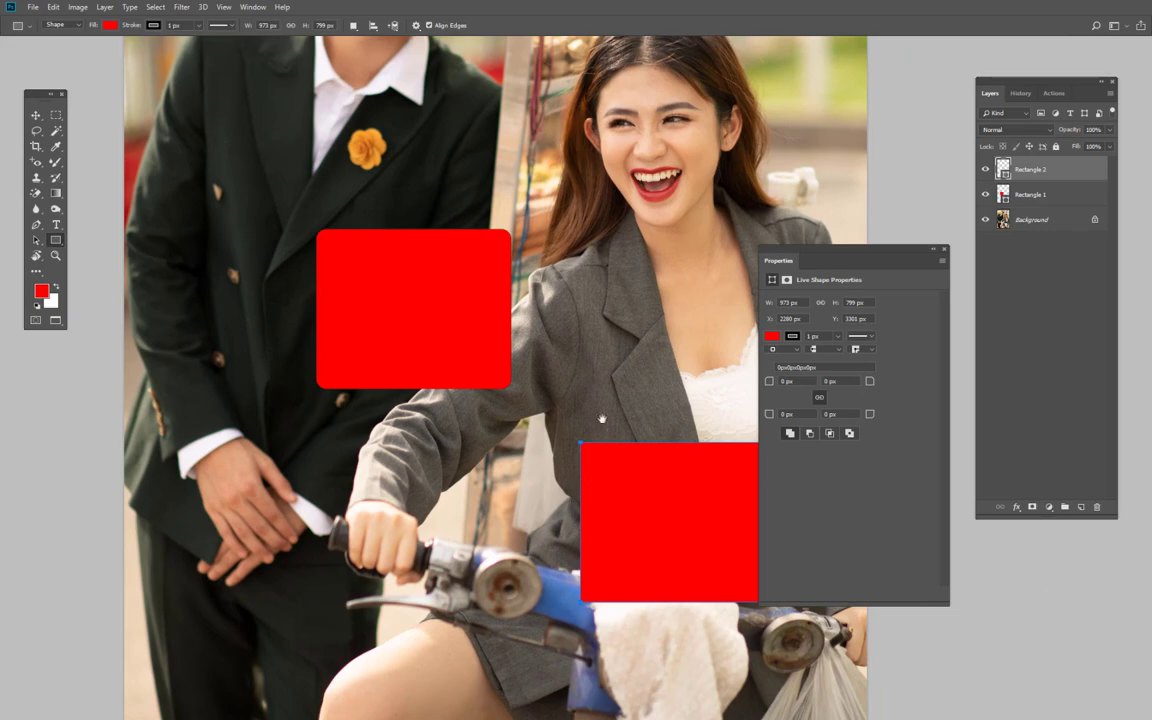
drag(602, 418, 527, 424)
mouse_move(383, 498)
mouse_down()
mouse_move(400, 376)
mouse_move(410, 456)
mouse_up()
drag(390, 390, 405, 418)
mouse_move(472, 298)
mouse_down()
mouse_move(462, 414)
mouse_move(510, 332)
mouse_up()
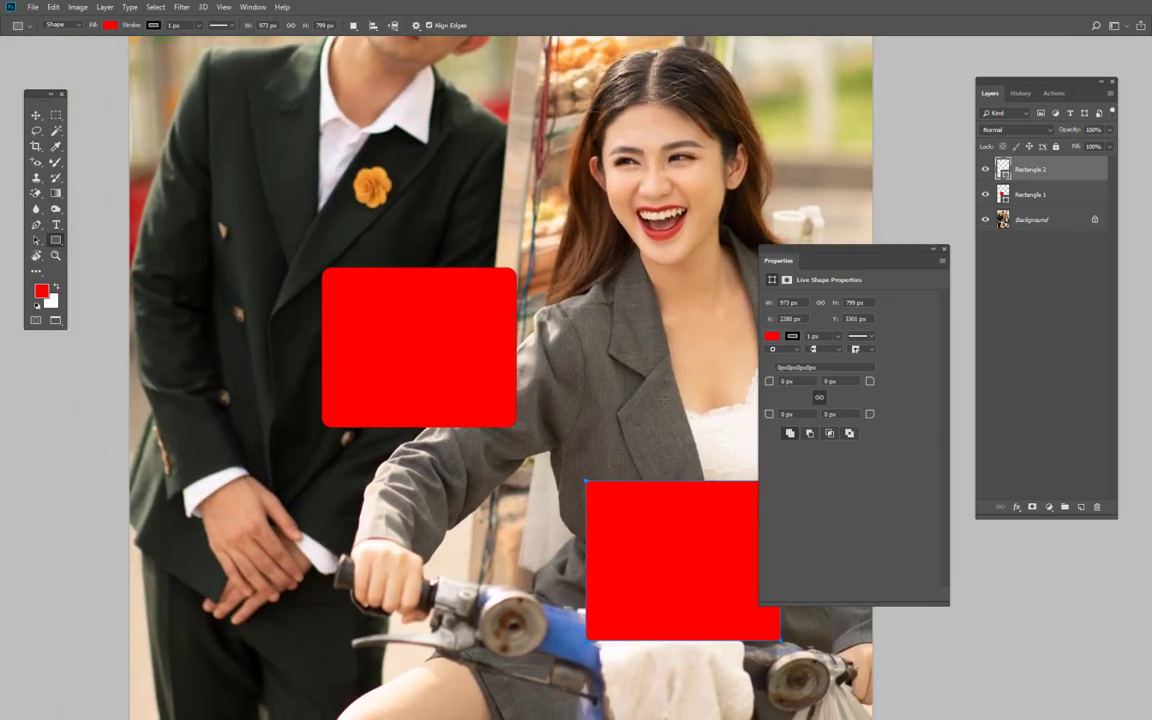
shift+click(1012, 194)
drag(1012, 194, 1097, 507)
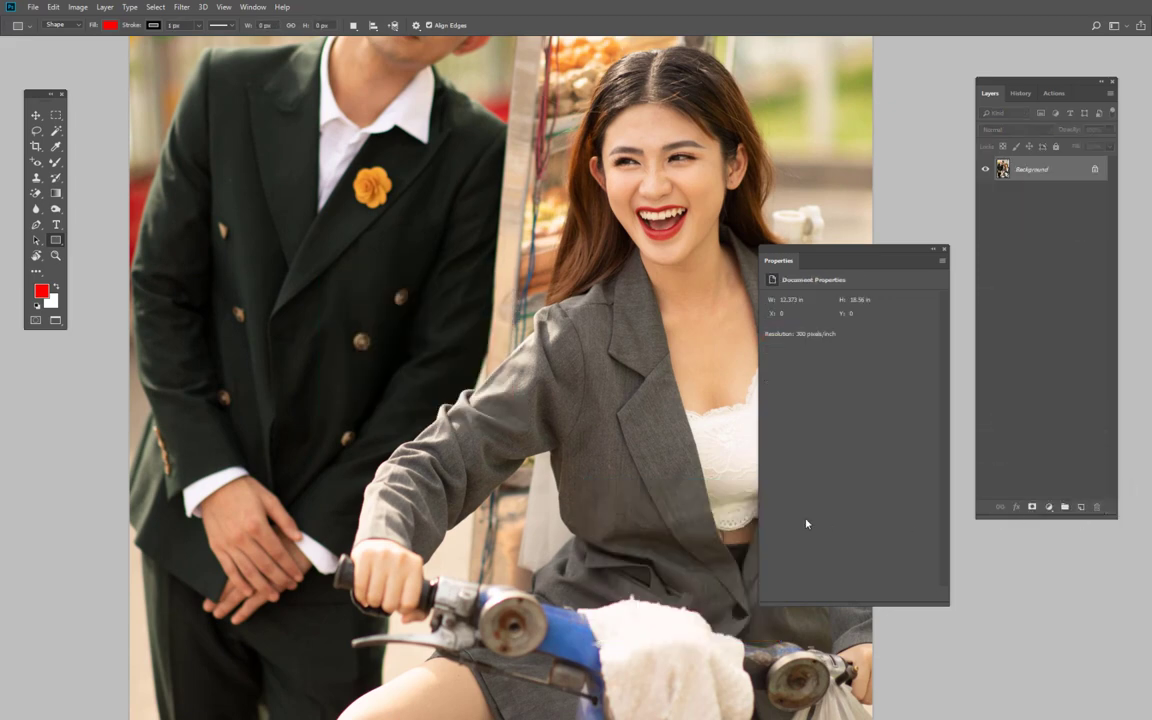
- Switch to the Custom Shape tool and add a new empty Layer 1 above Background
right_click(55, 243)
click(118, 297)
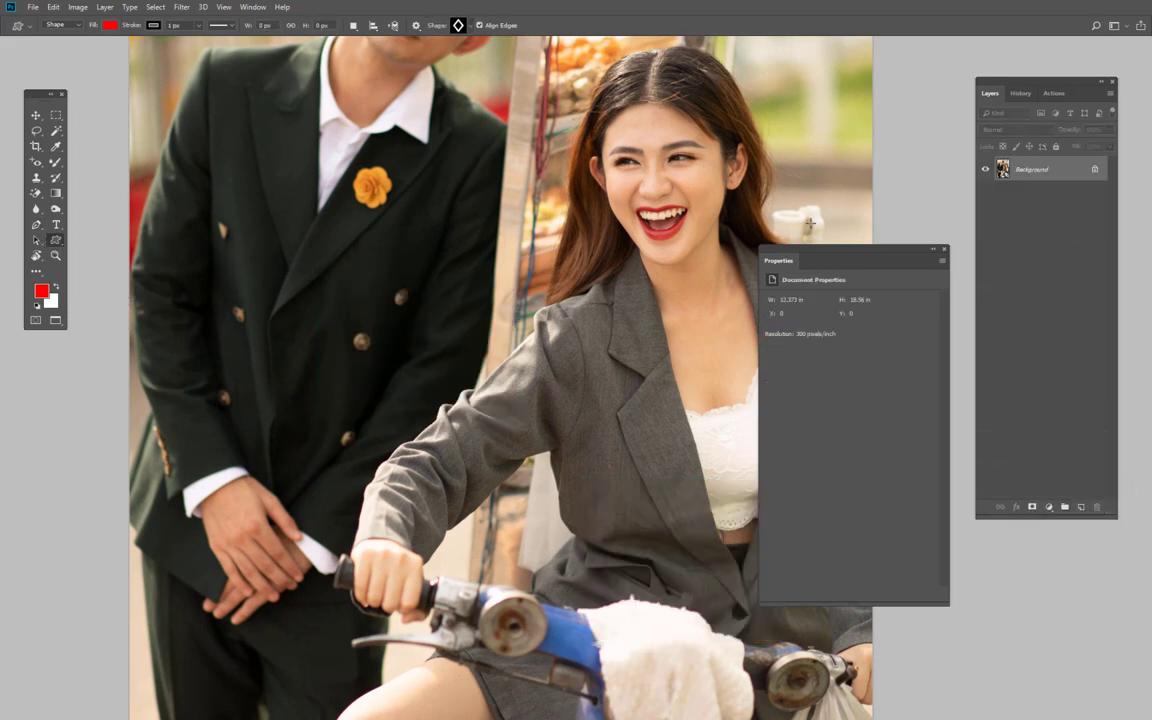
click(944, 250)
click(1081, 507)
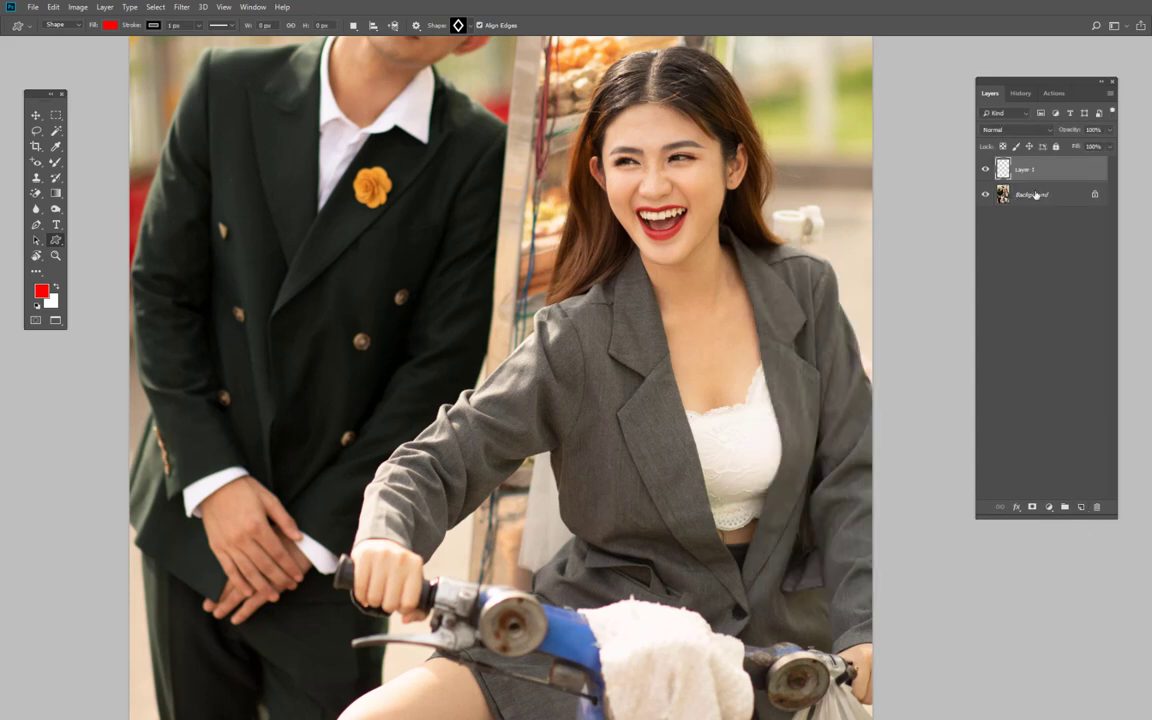
- Pick the rabbit custom shape and draw a red rabbit across the woman's torso
click(456, 26)
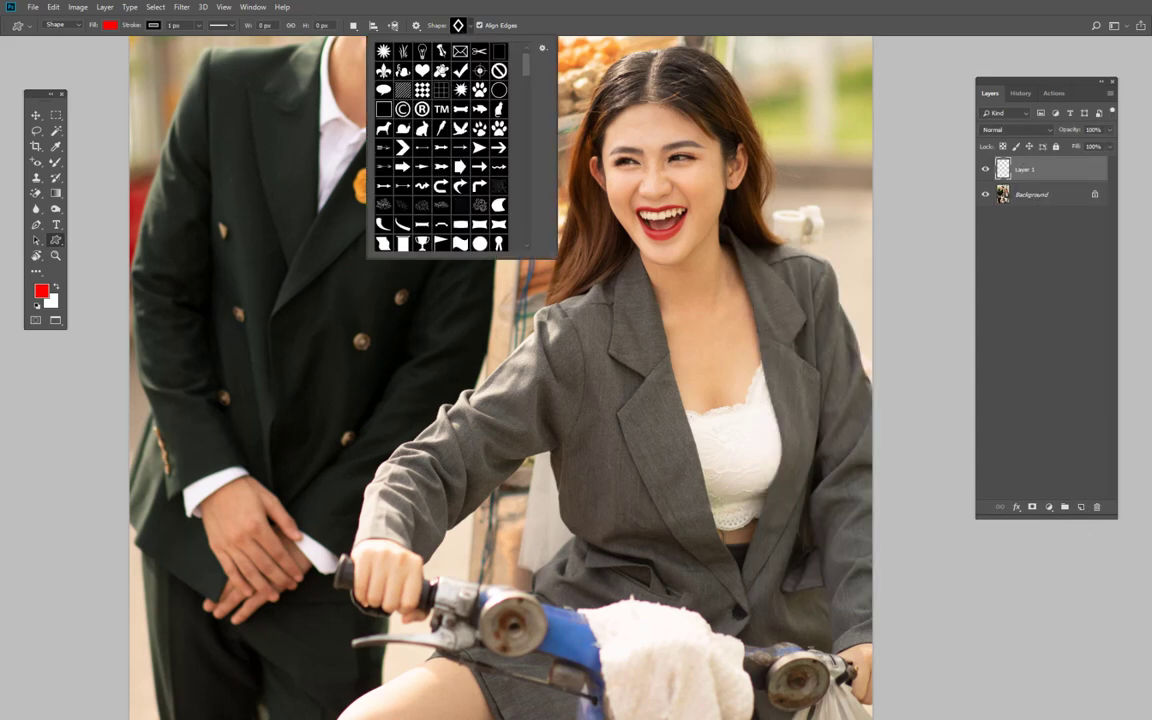
scroll(440, 150, down, 2)
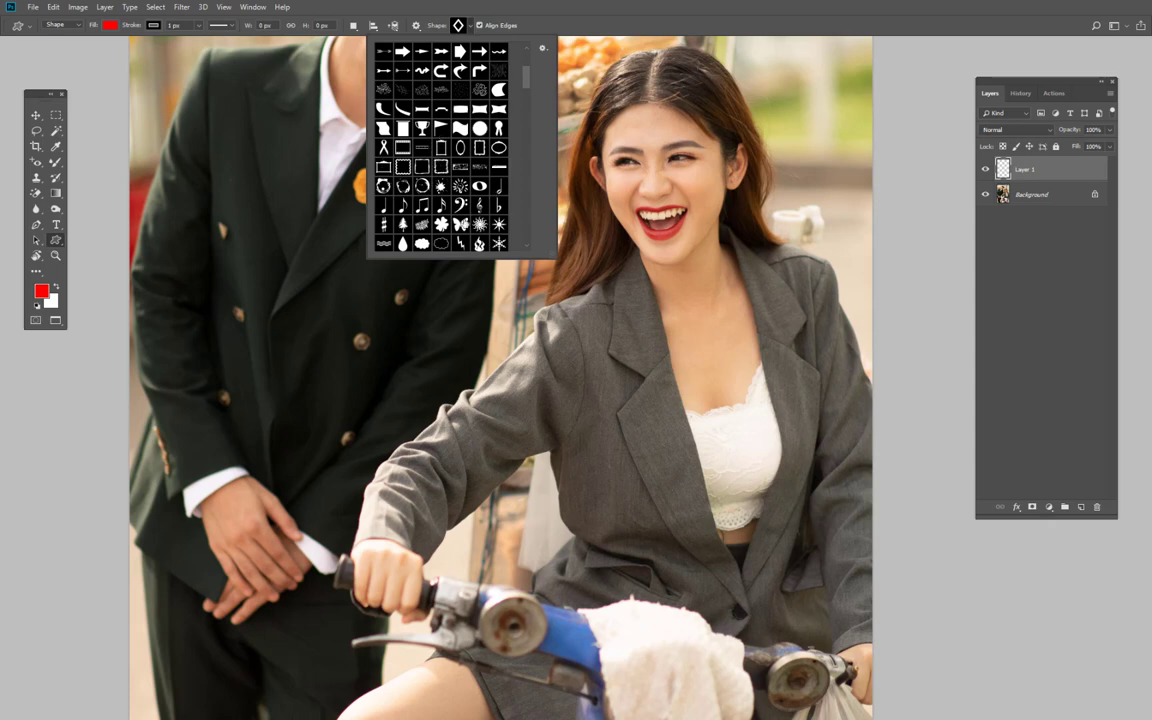
scroll(420, 200, up, 3)
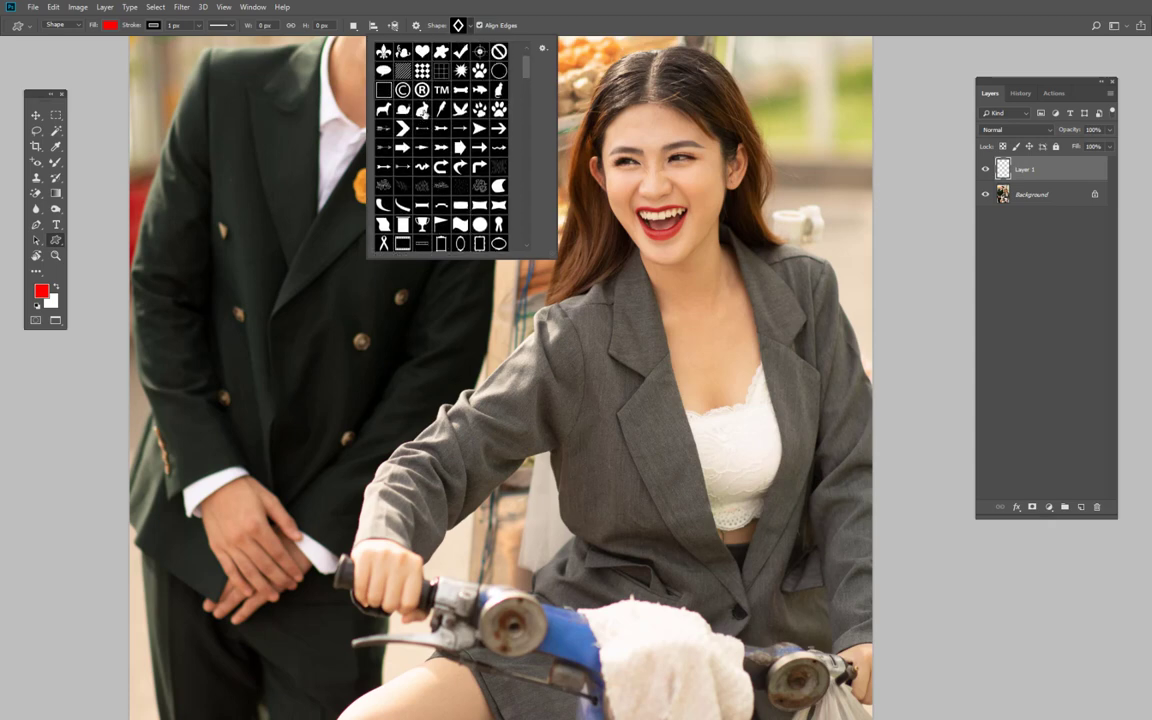
double_click(382, 108)
click(330, 315)
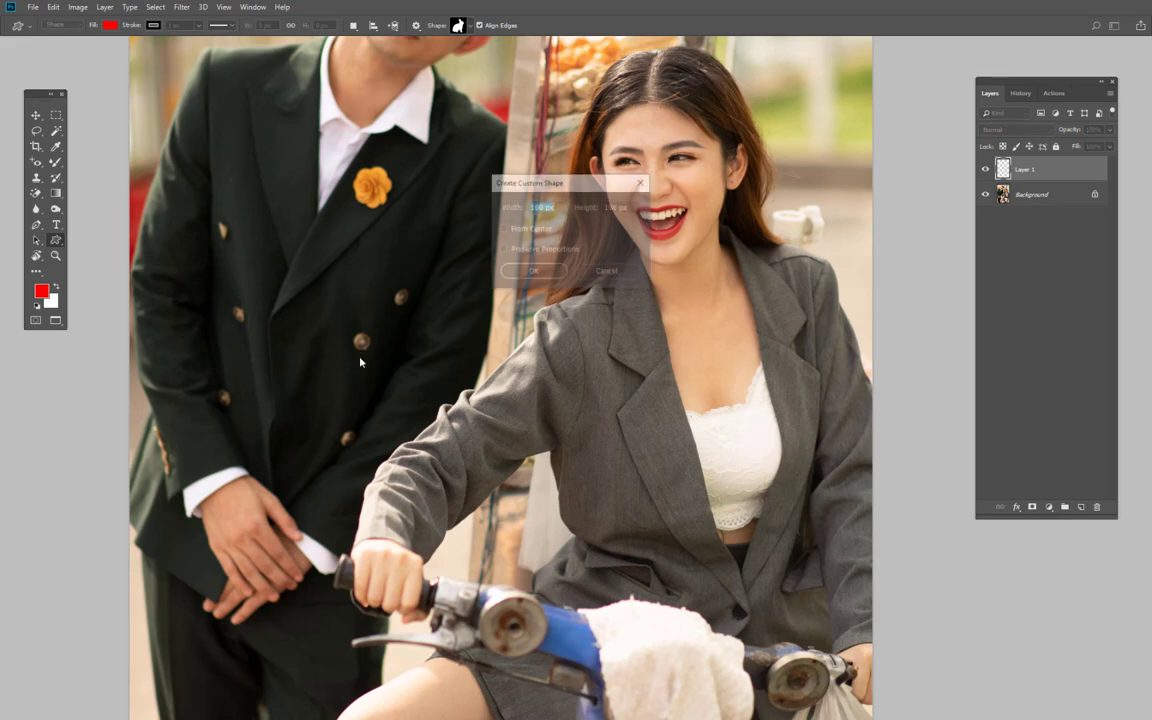
click(607, 272)
mouse_move(445, 205)
mouse_down()
mouse_move(635, 385)
mouse_move(697, 513)
mouse_up()
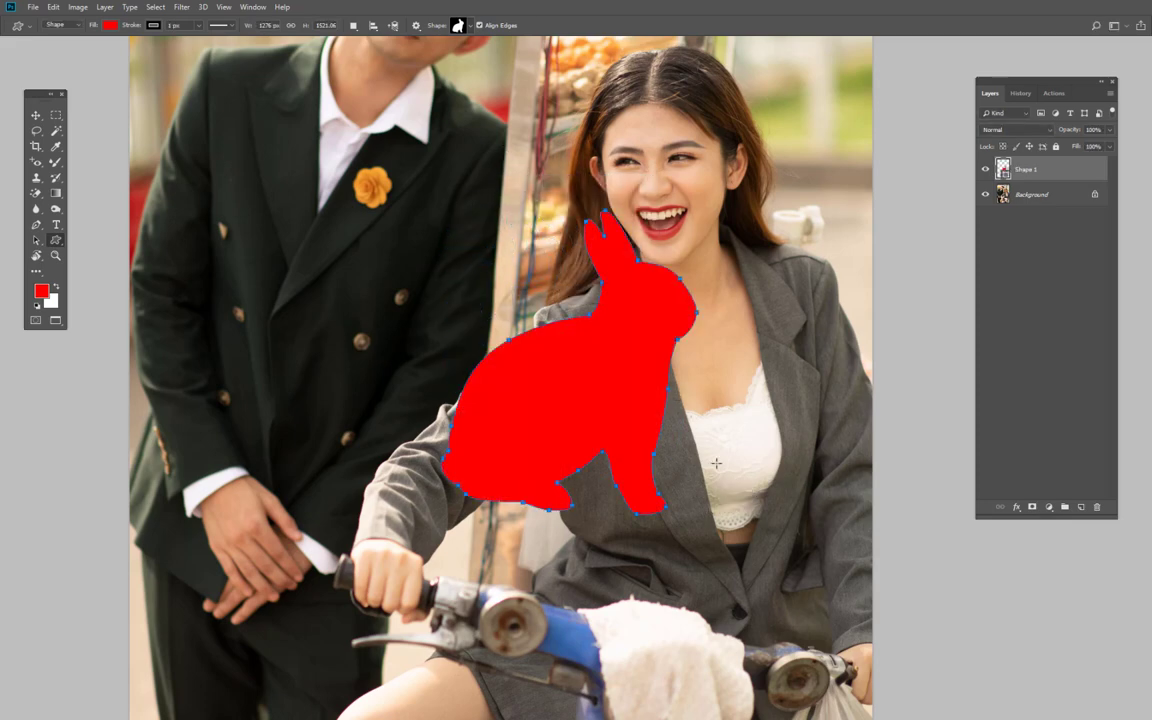
- Change the rabbit's fill to salmon, then undo both the colour change and the rabbit
click(100, 26)
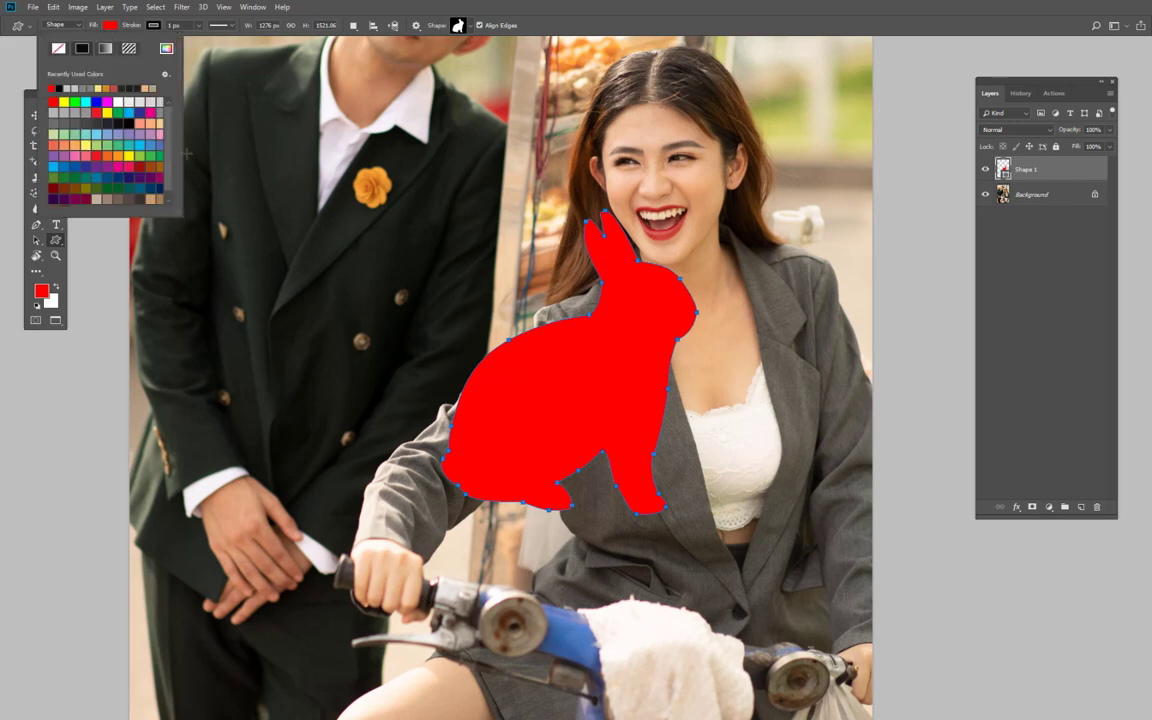
click(147, 121)
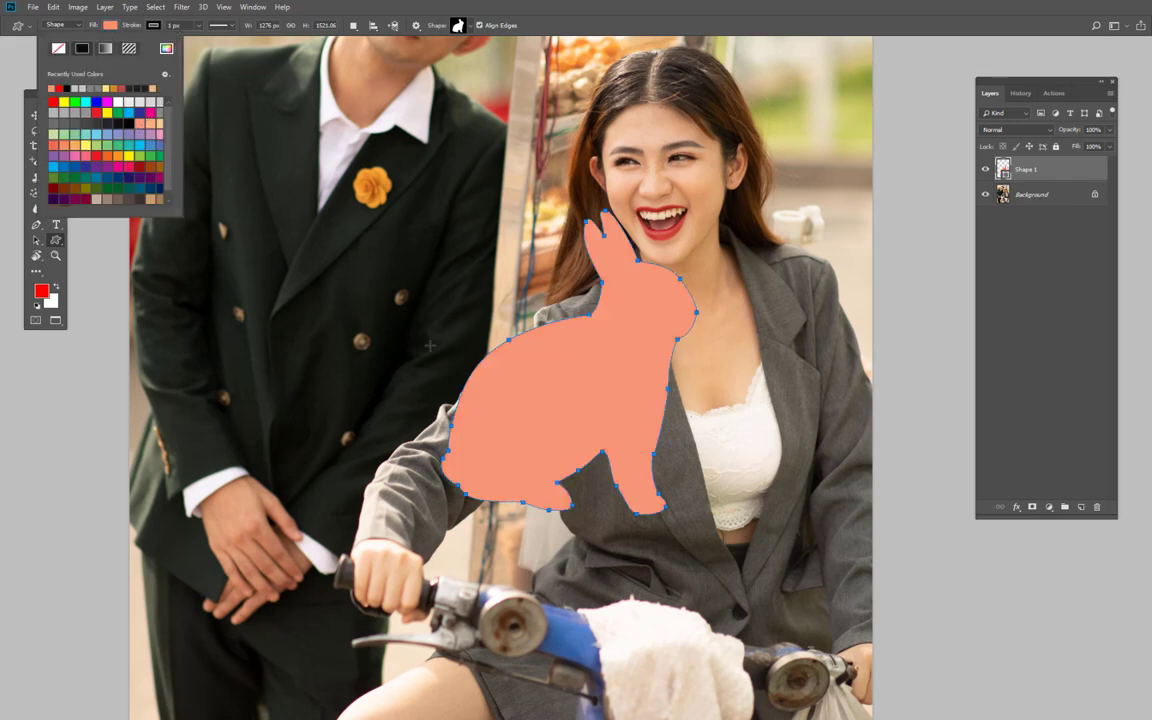
click(388, 322)
key(Escape)
key(ctrl+z)
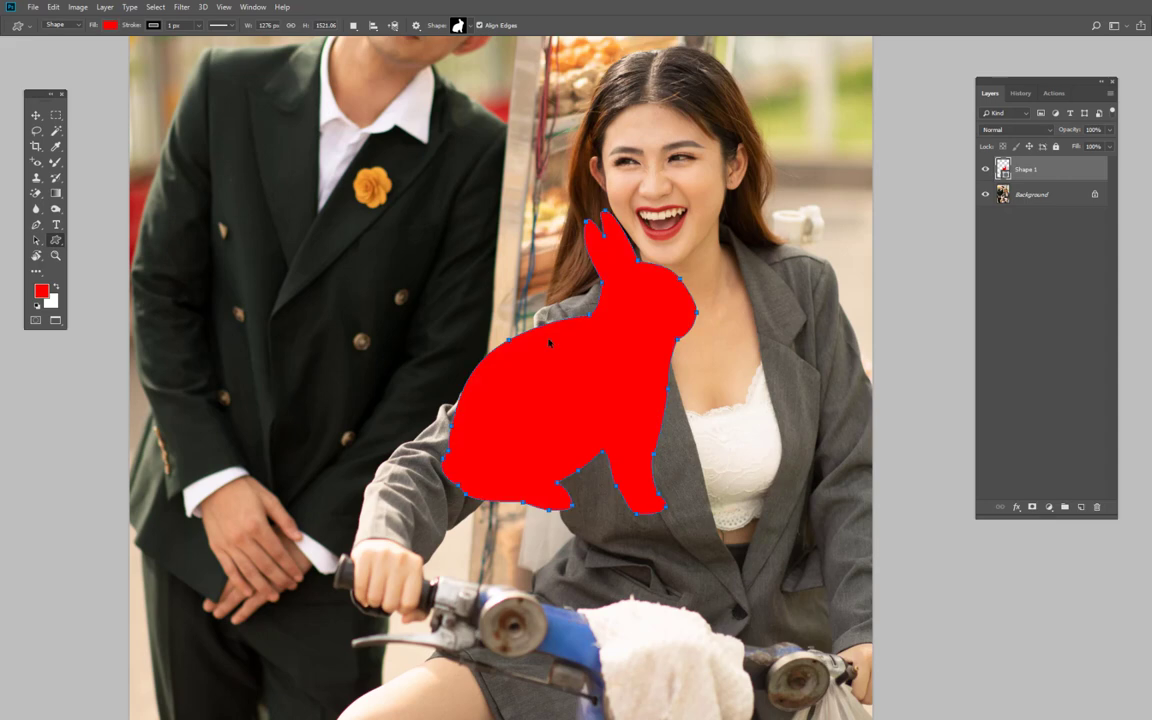
key(ctrl+z)
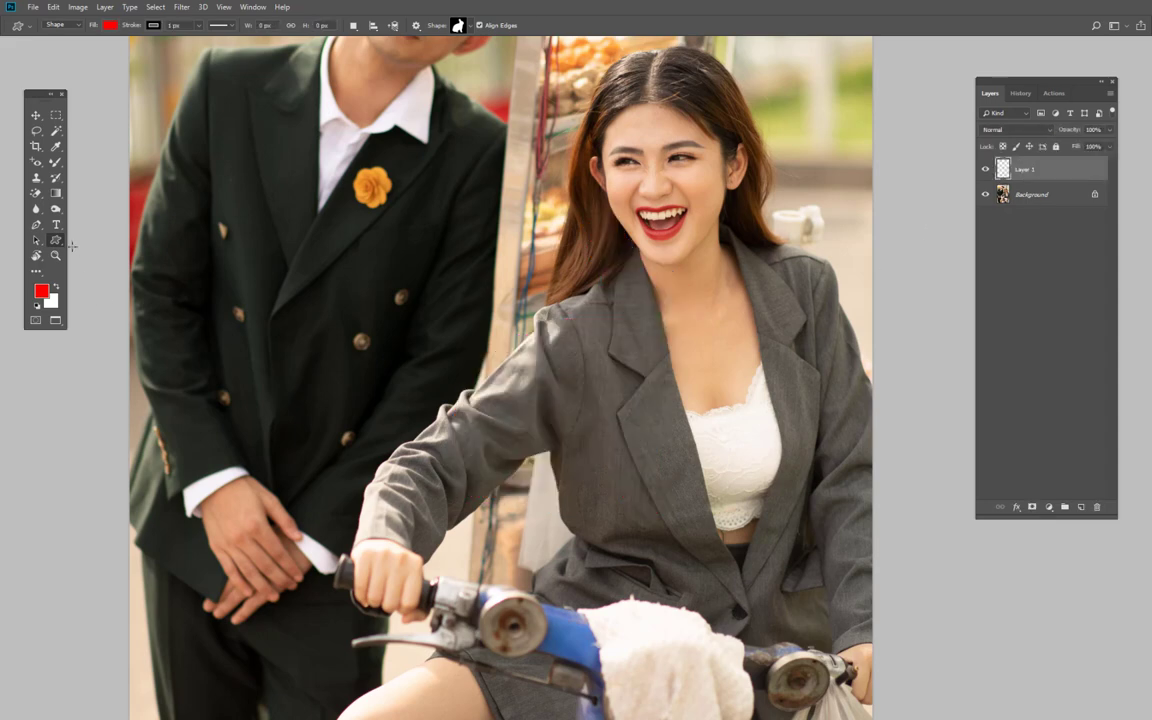
- Draw a large red five-sided polygon across the couple with the Polygon tool, then delete it
right_click(48, 242)
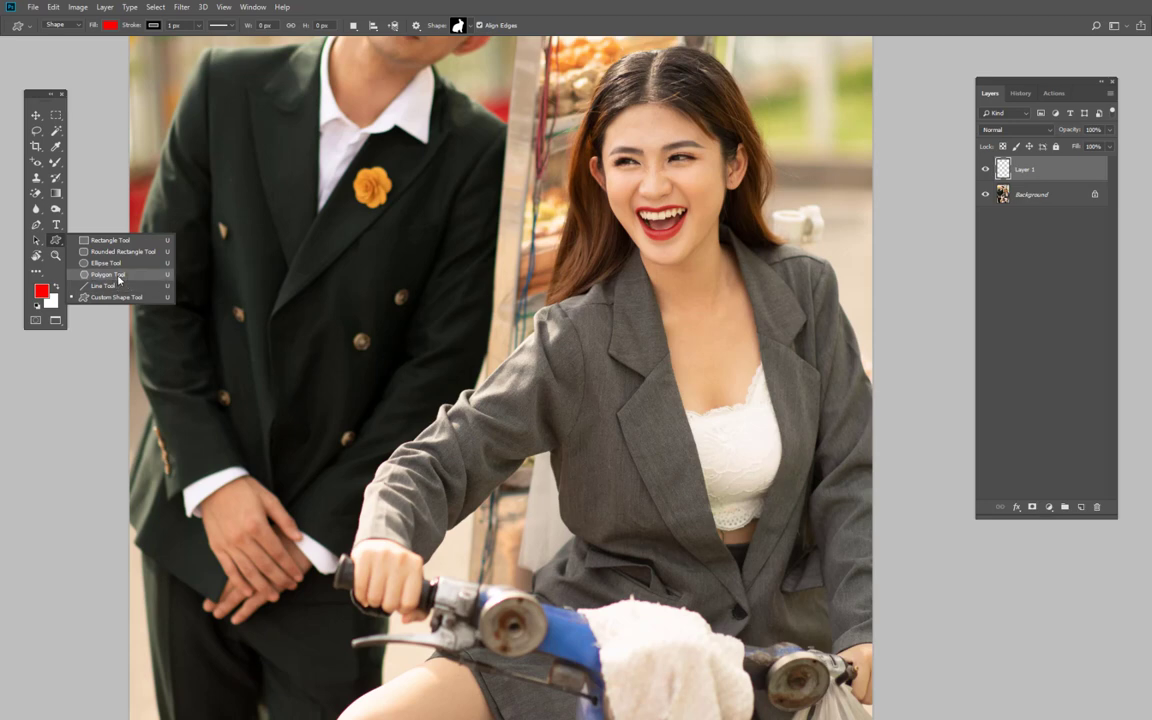
click(119, 276)
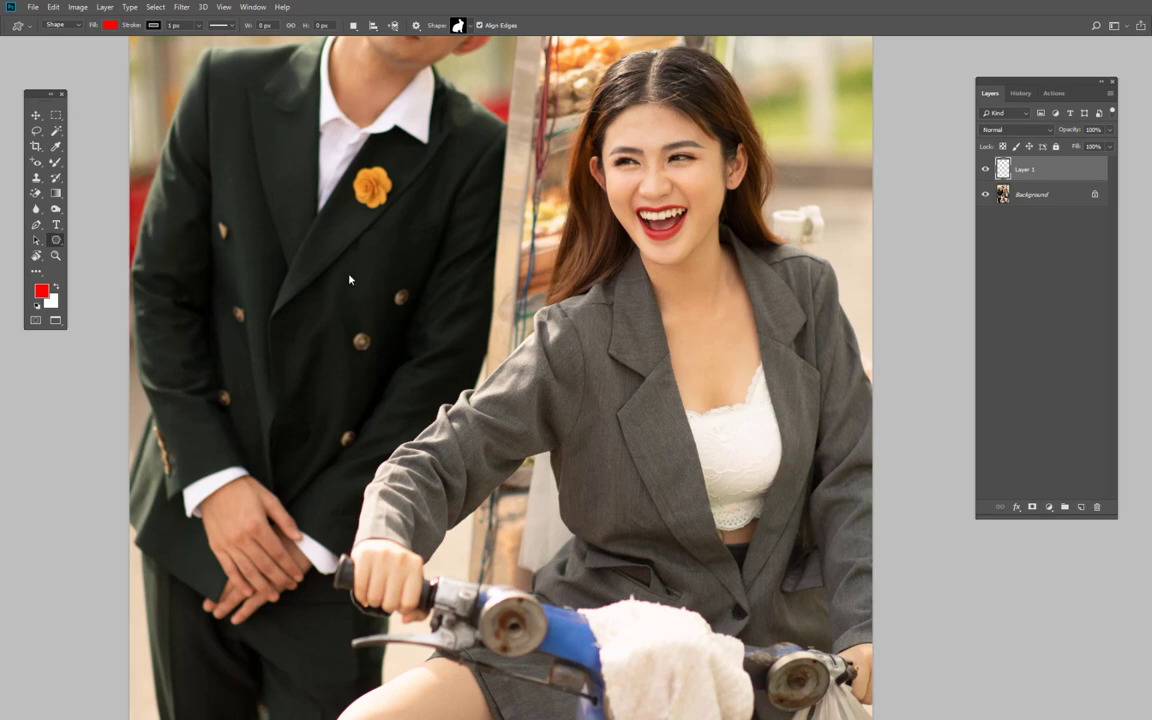
click(313, 246)
click(577, 316)
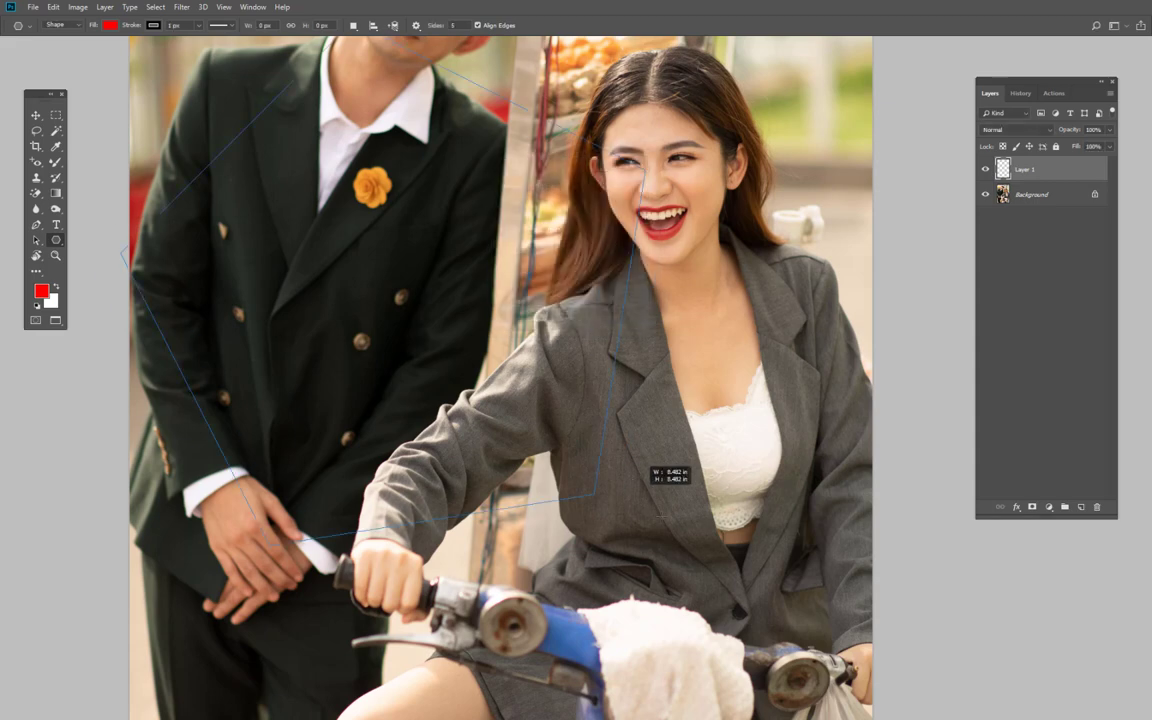
drag(387, 306, 583, 495)
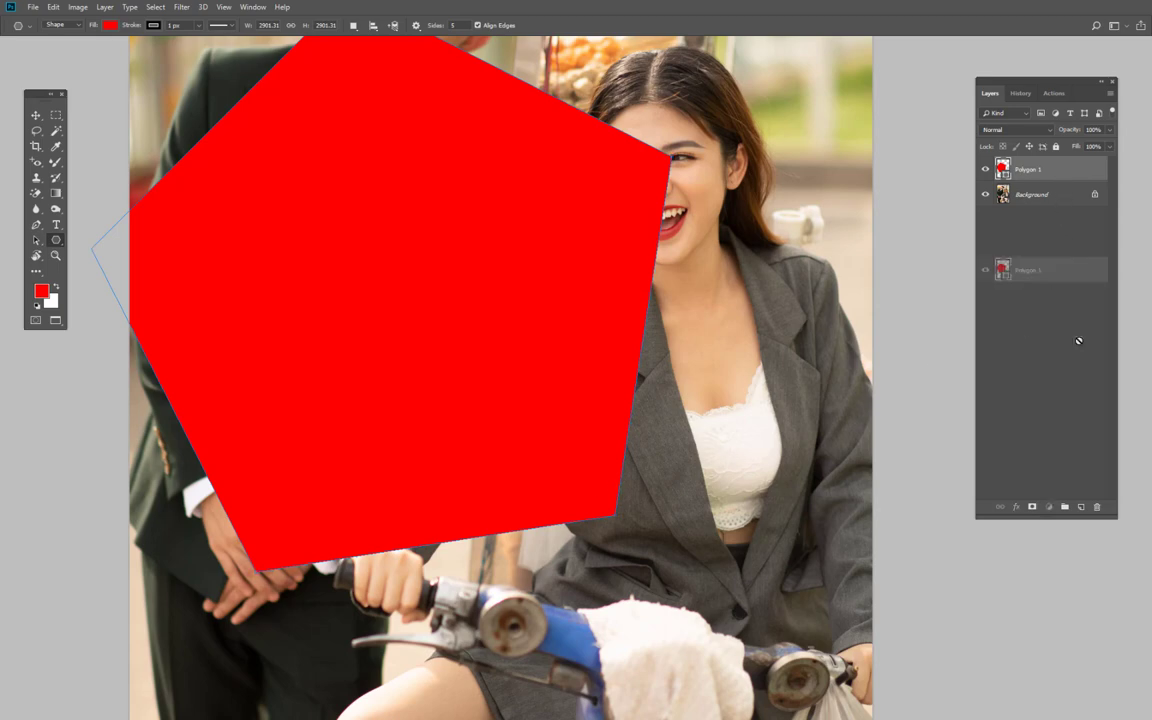
key(Delete)
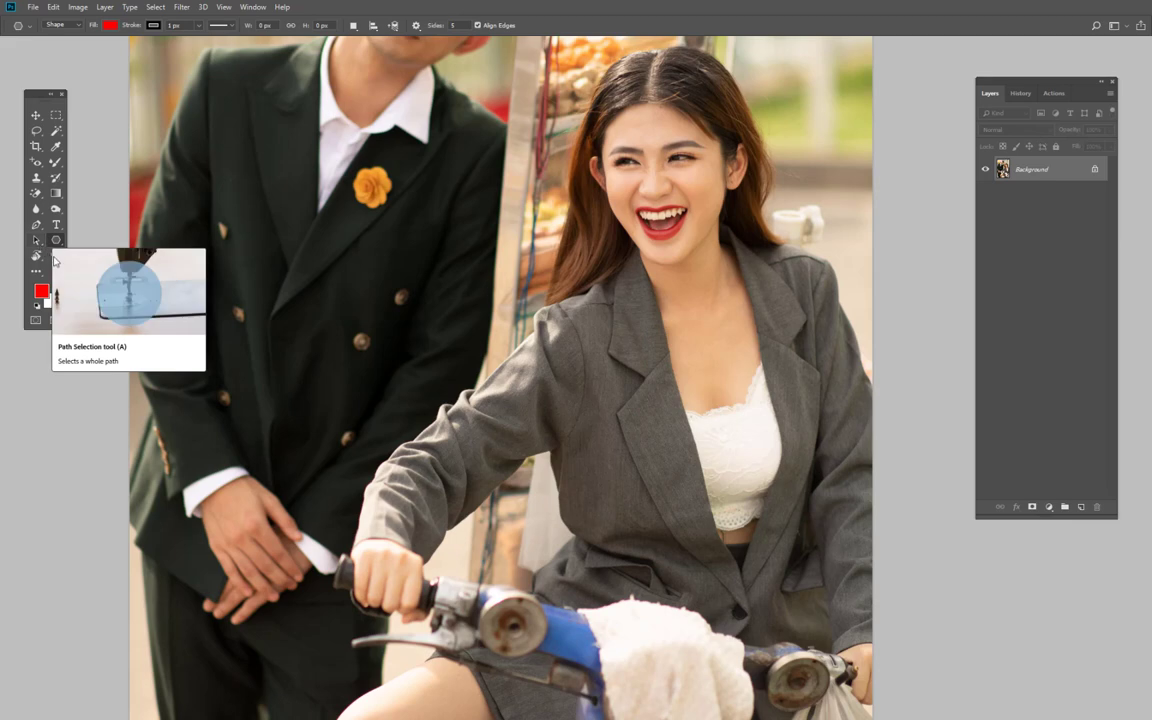
- Zoom in close on the woman's face with the Zoom tool
click(54, 258)
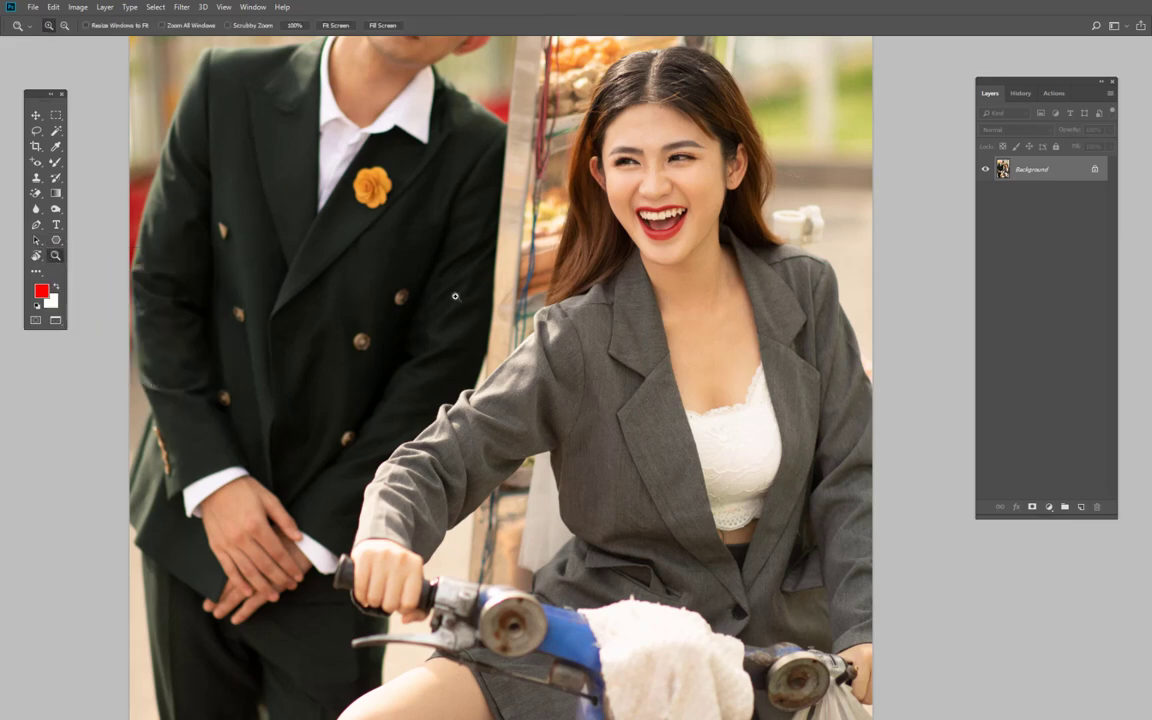
click(649, 188)
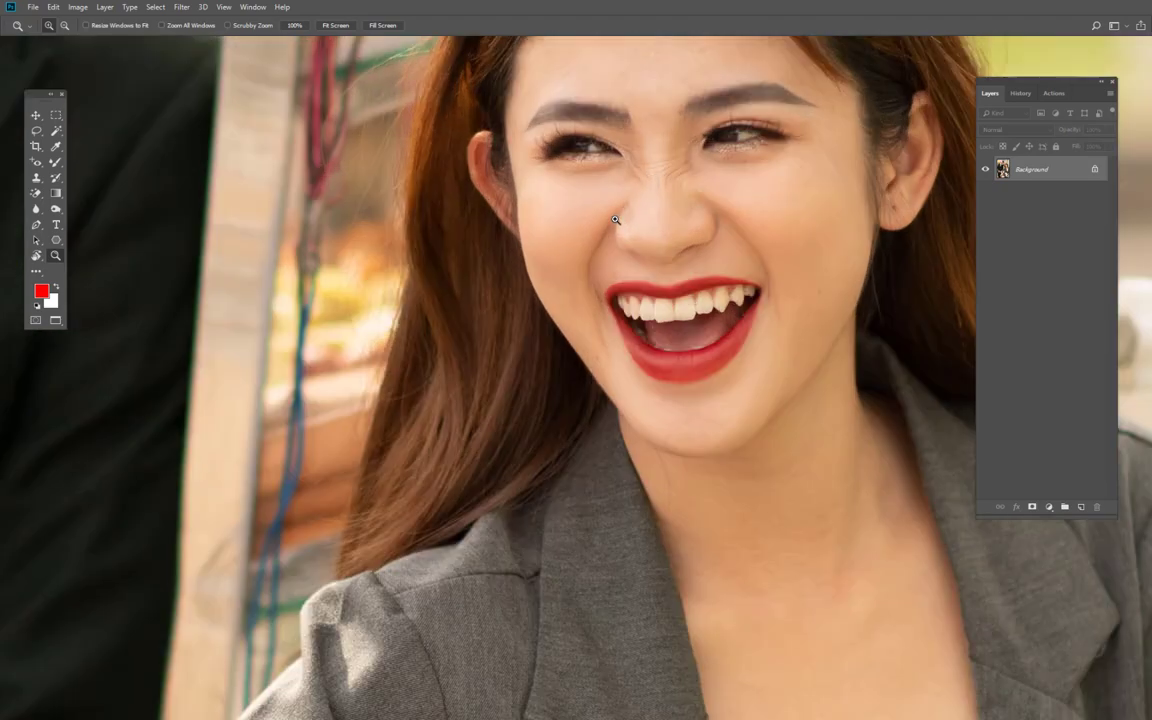
alt+click(615, 219)
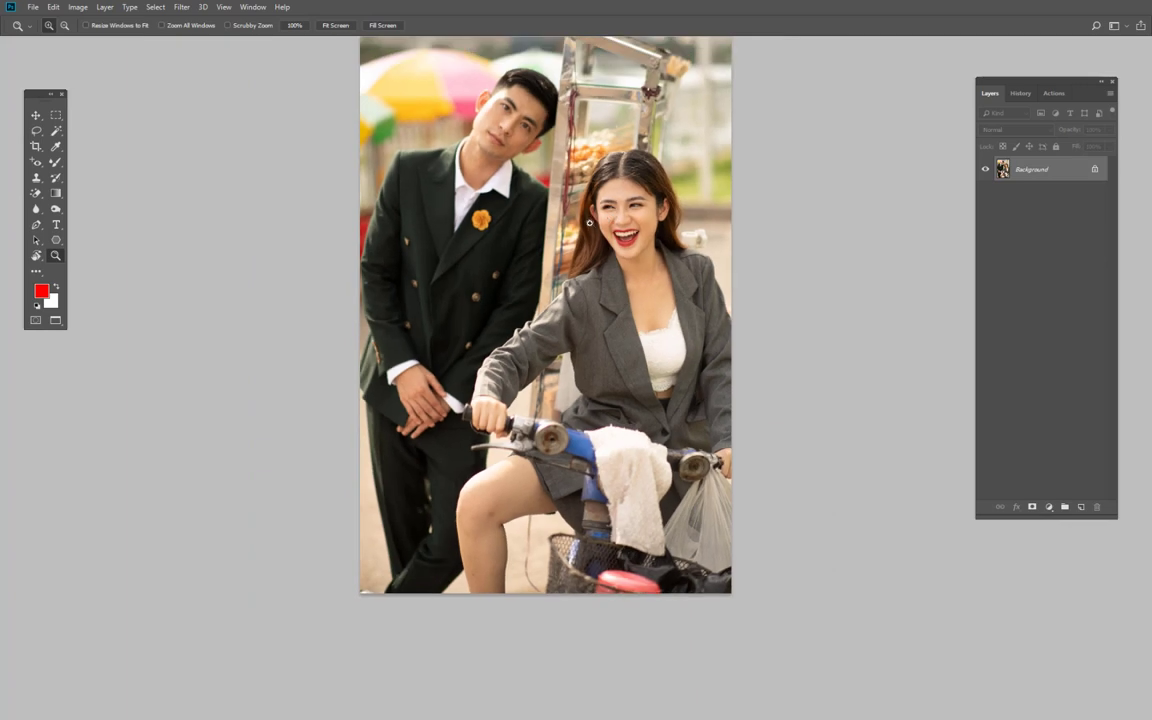
click(589, 220)
drag(520, 237, 522, 302)
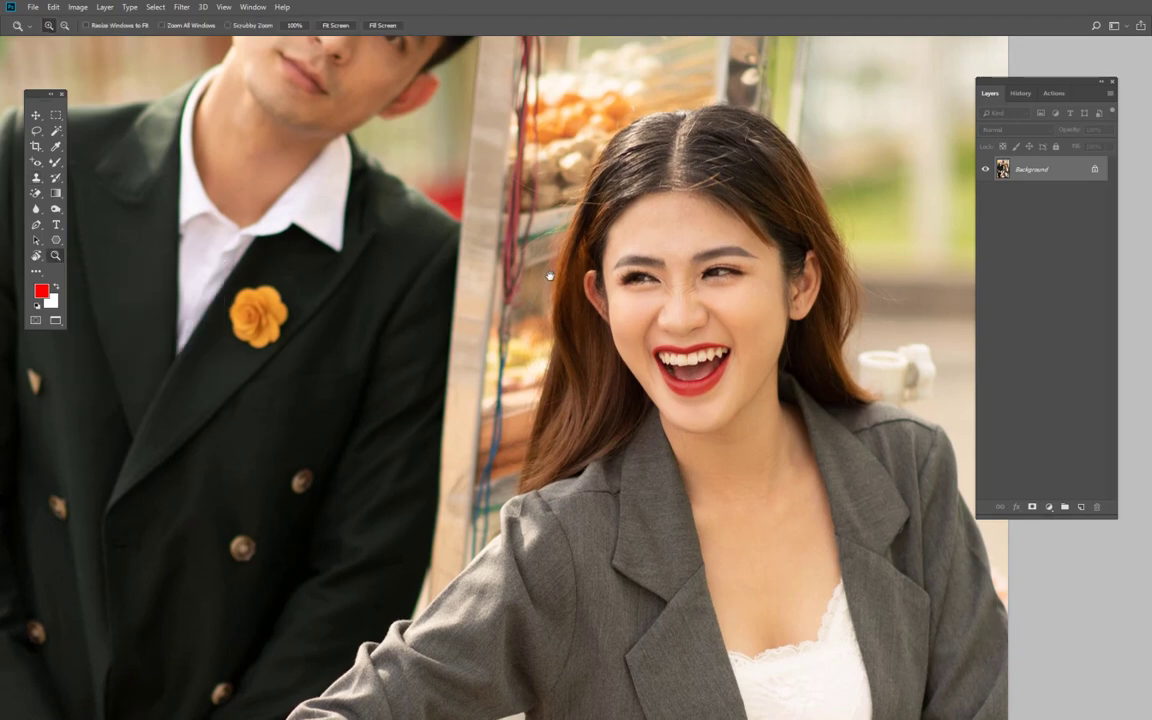
- Scroll-zoom back out until the entire couple-on-scooter photo is visible
scroll(550, 275, down, 3)
scroll(552, 278, down, 2)
scroll(556, 283, up, 4)
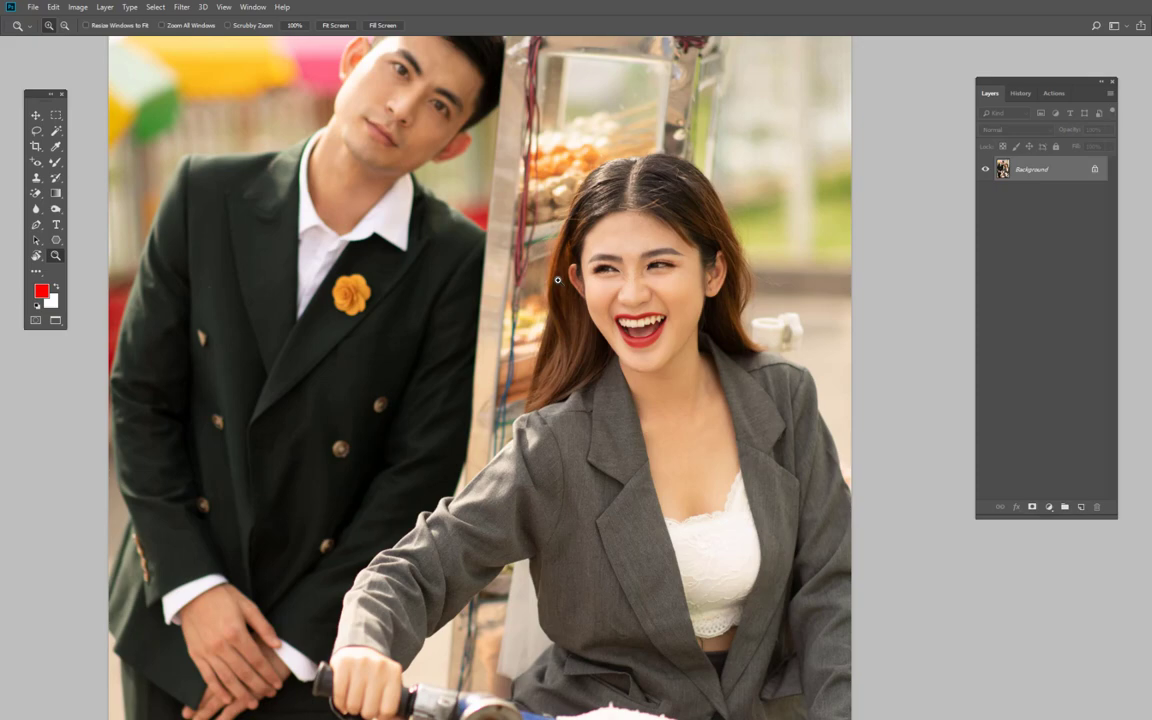
scroll(626, 284, up, 3)
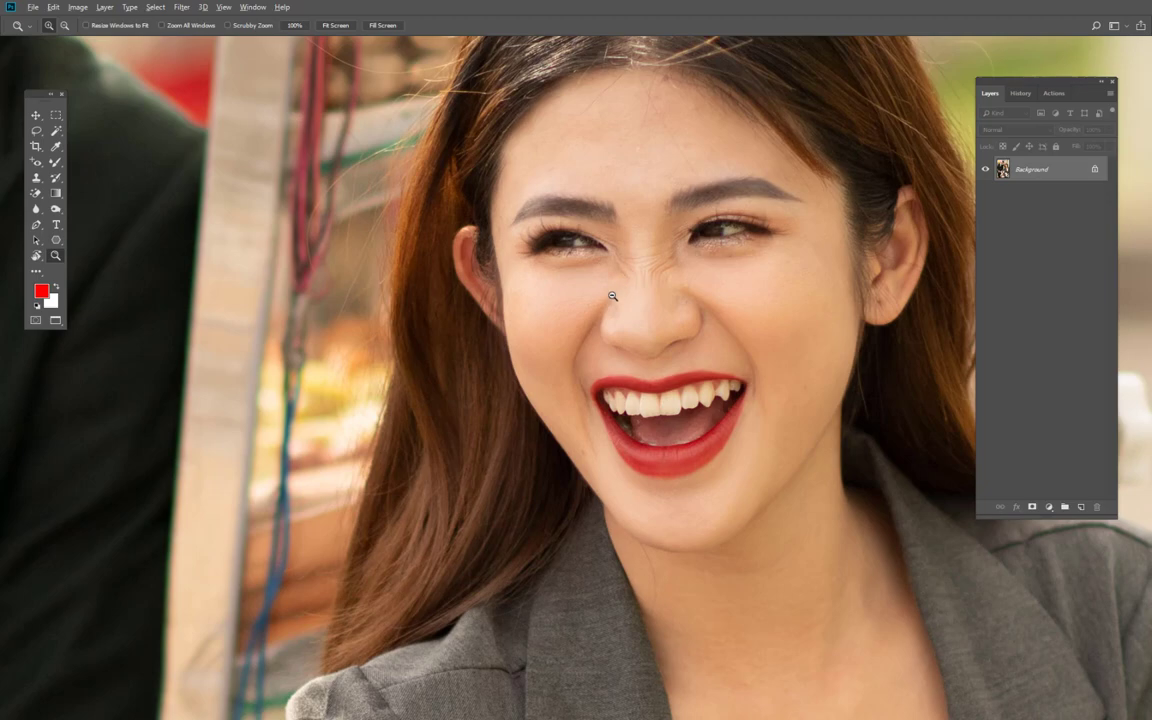
scroll(518, 305, down, 6)
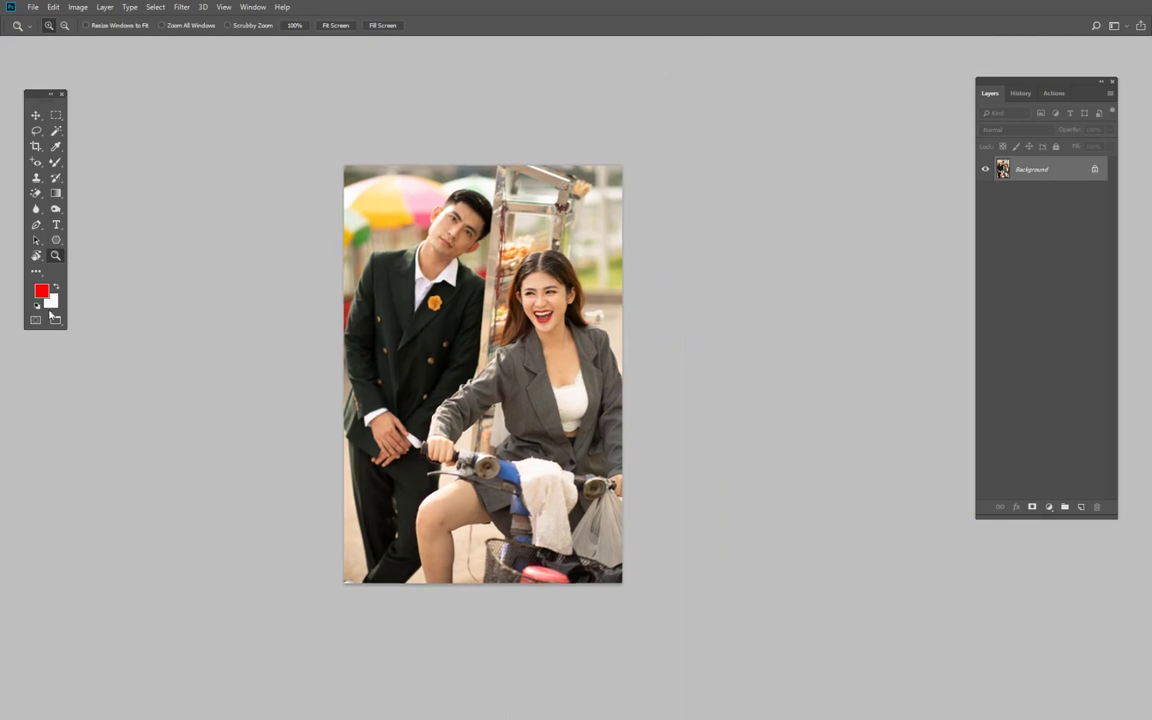
- Collapse the toolbar into a single column while panning and zooming the photo
mouse_move(269, 320)
mouse_down()
mouse_move(480, 355)
mouse_move(730, 22)
mouse_move(247, 260)
mouse_move(537, 62)
mouse_up()
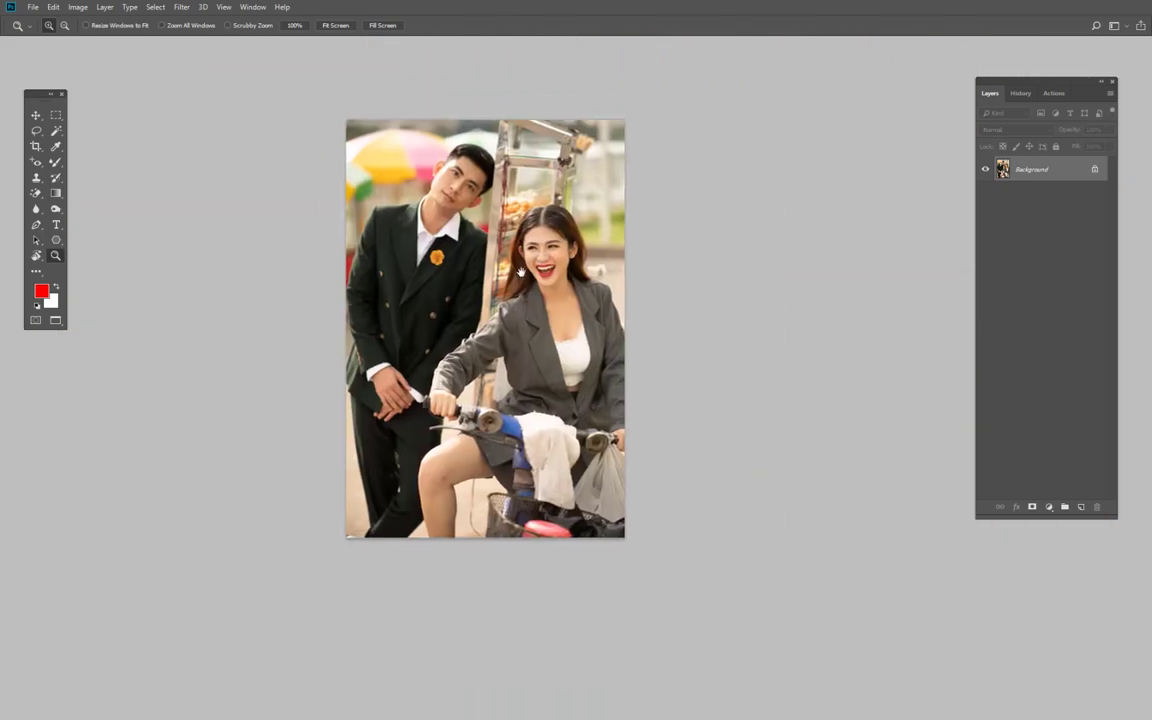
click(471, 270)
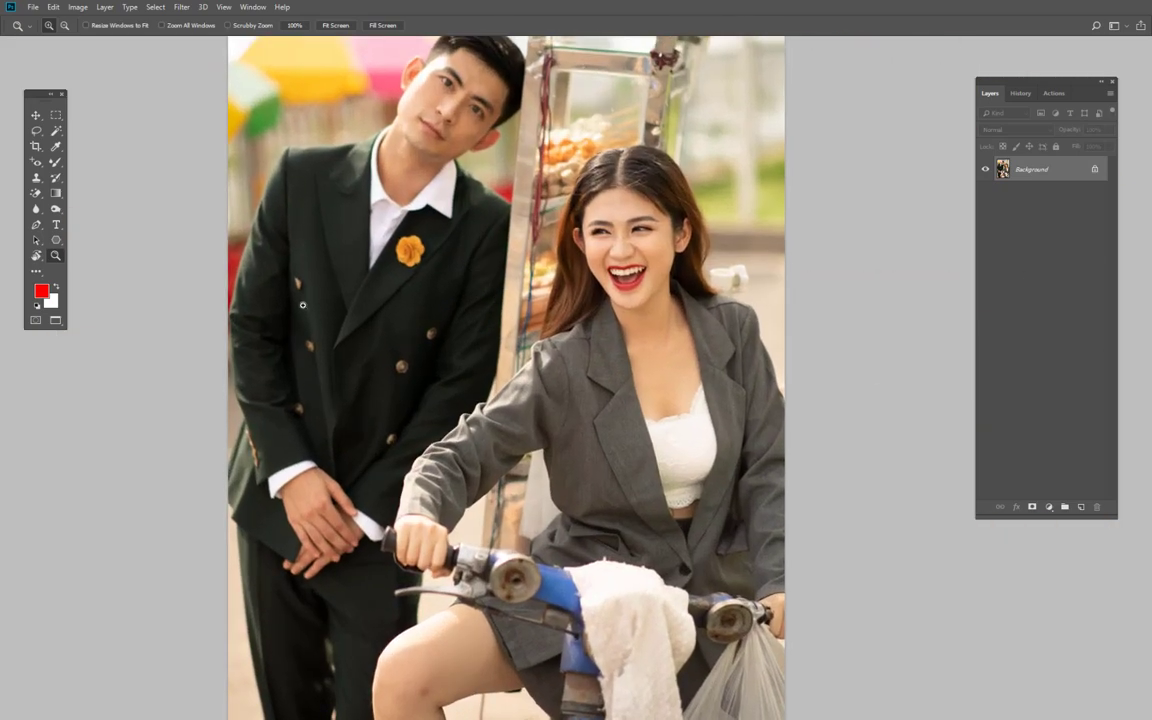
click(48, 93)
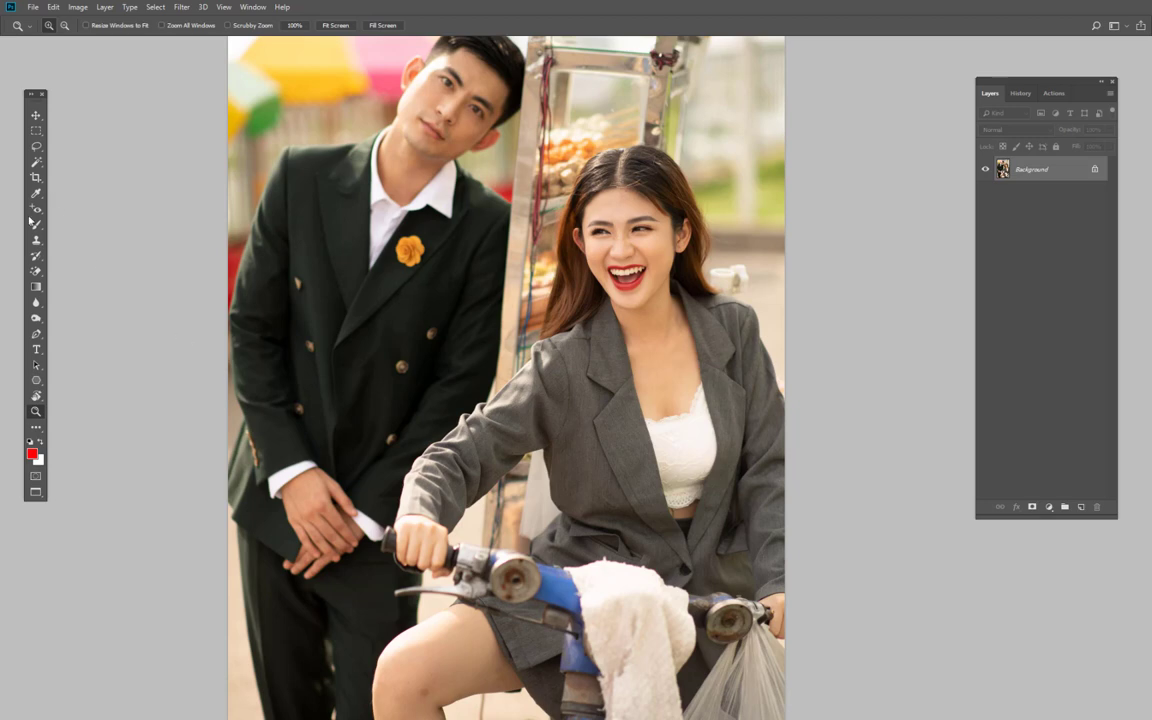
drag(412, 305, 446, 279)
scroll(558, 445, down, 5)
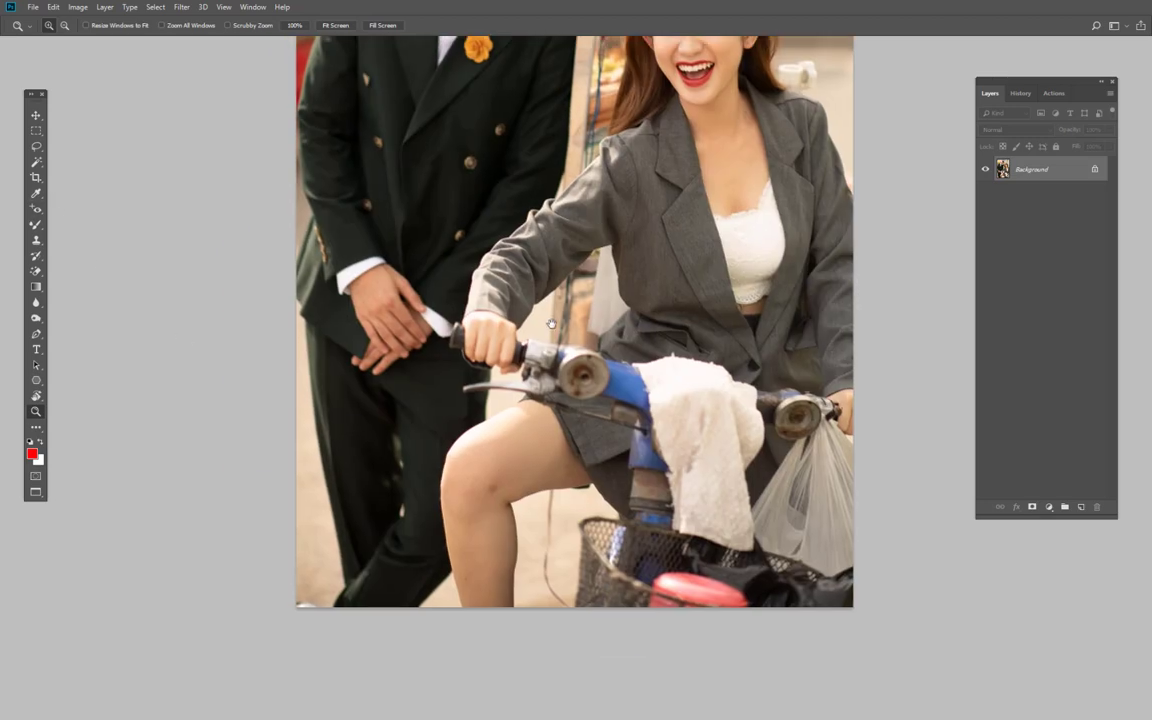
scroll(460, 355, up, 3)
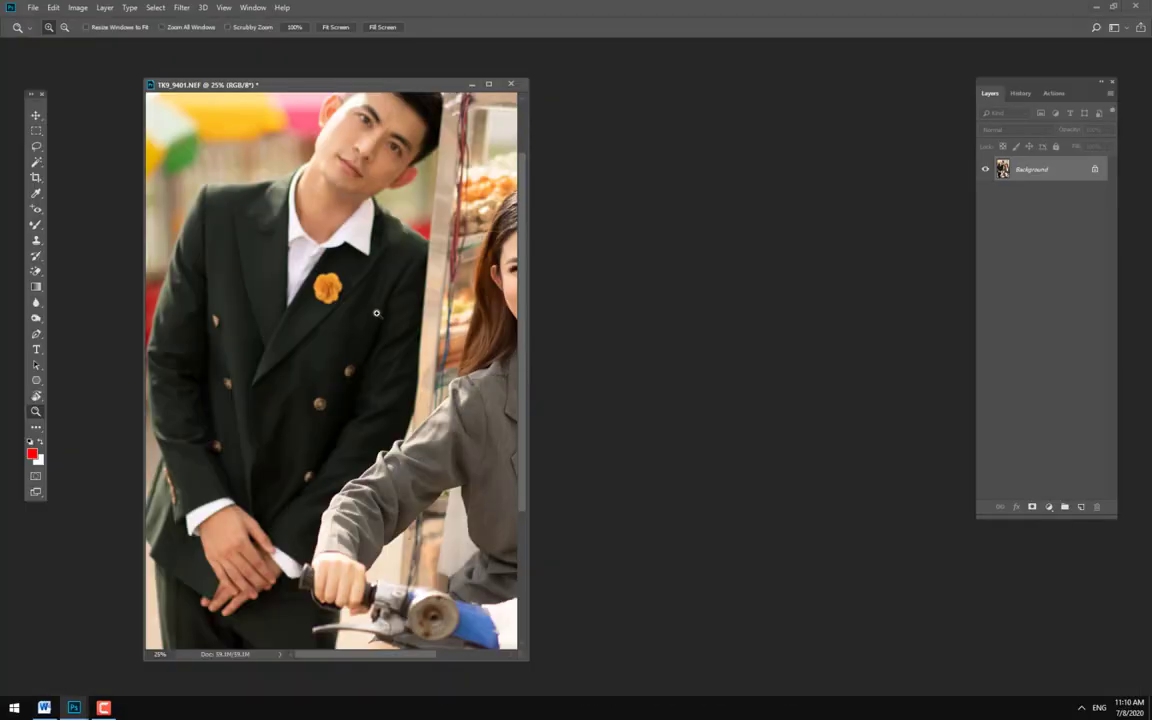
- Move the floating TK9_9401.NEF window right and fit the whole photo to it
alt+click(376, 313)
drag(385, 86, 521, 79)
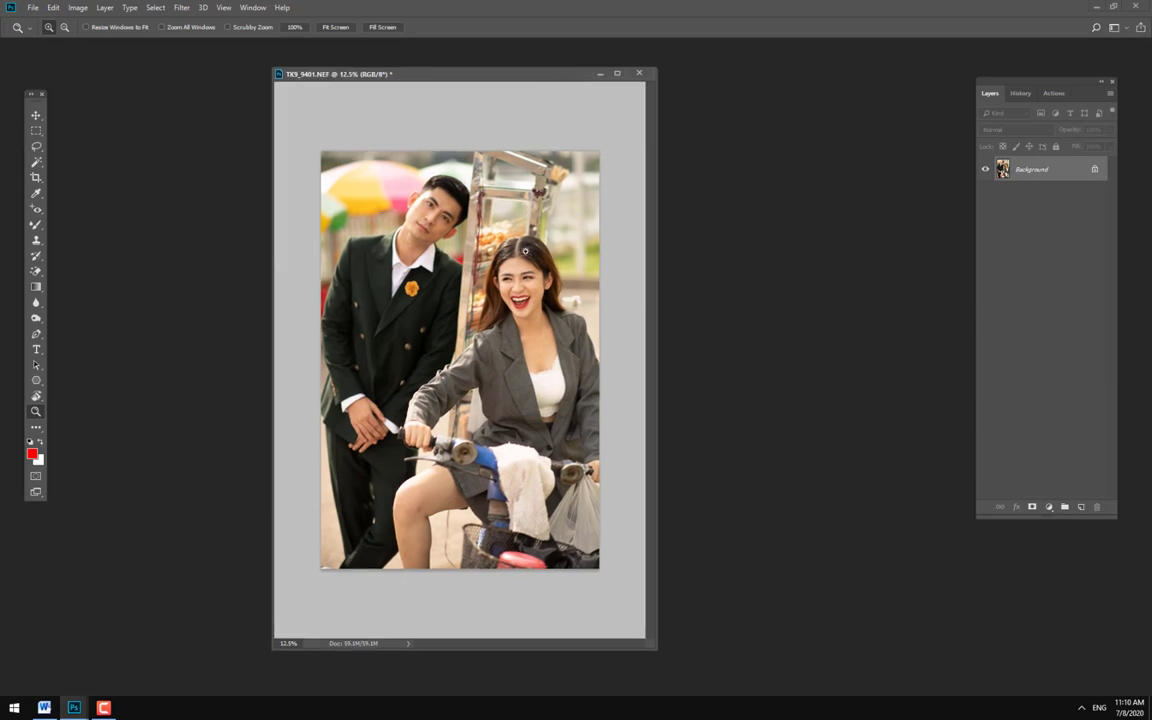
click(524, 251)
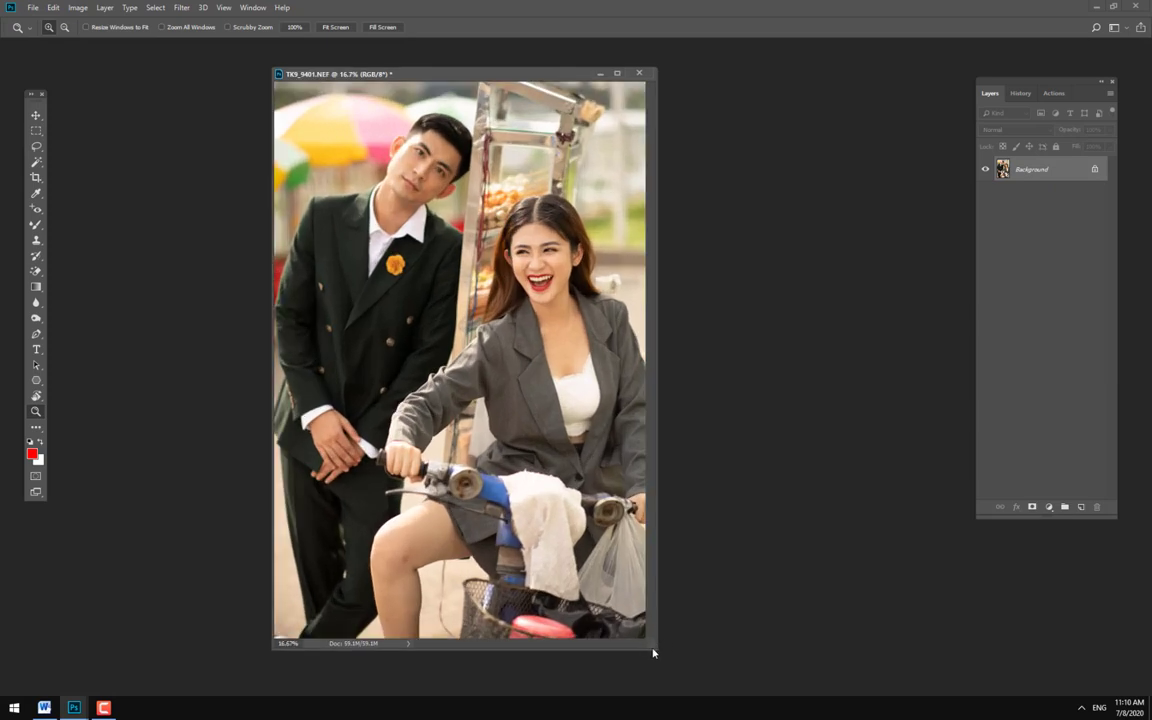